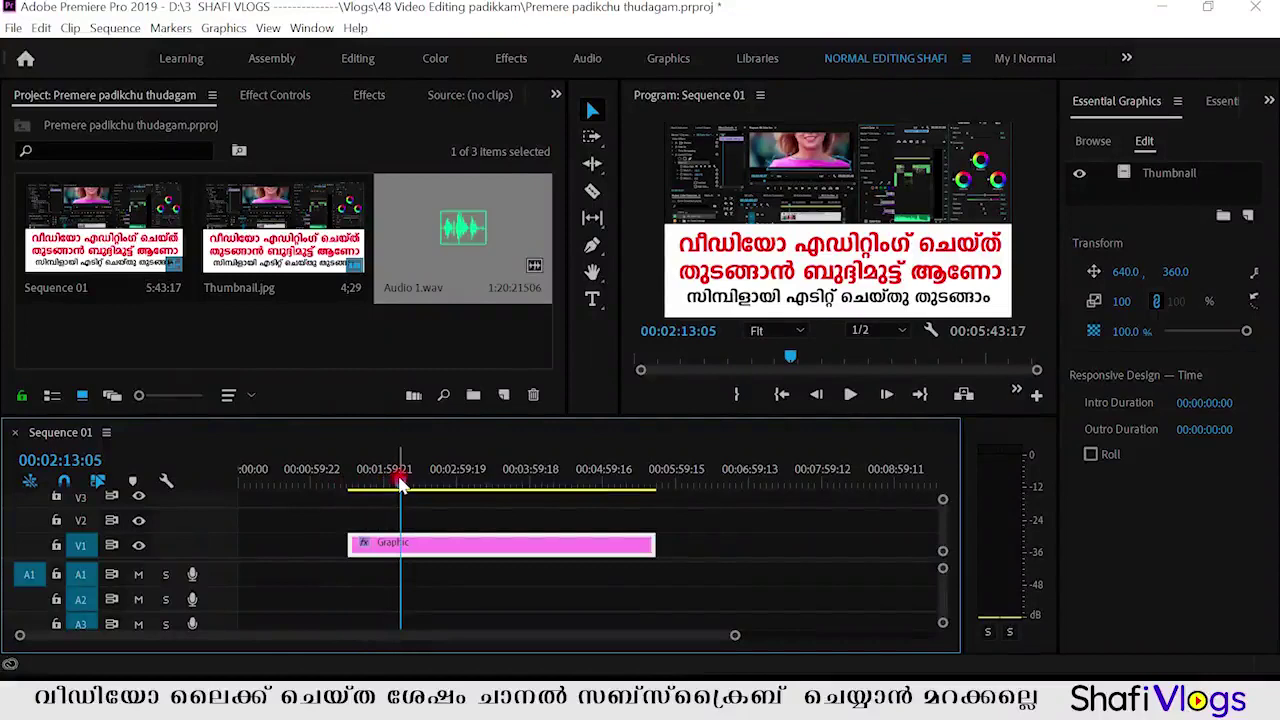
Step: Close the front and remaining screenshot documents, choosing No to discard unsaved changes
{"action": "left_click", "coordinate": [425, 497]}
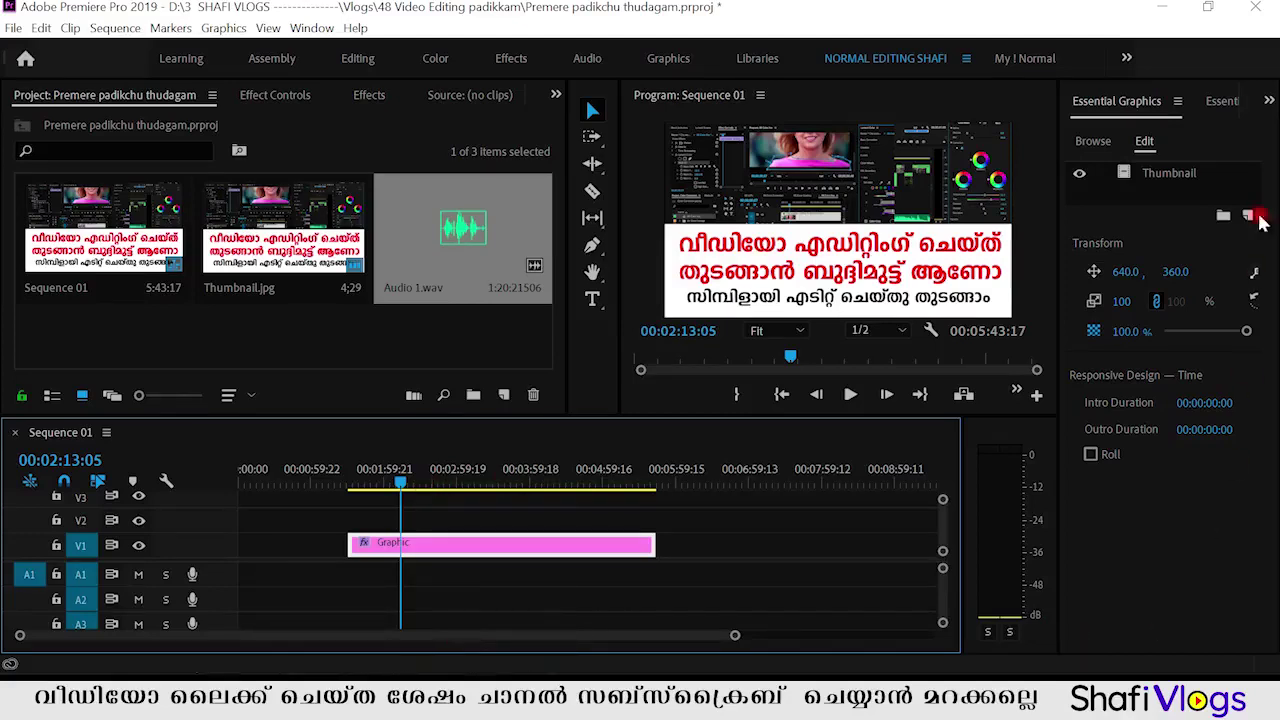
{"action": "left_click", "coordinate": [1181, 567]}
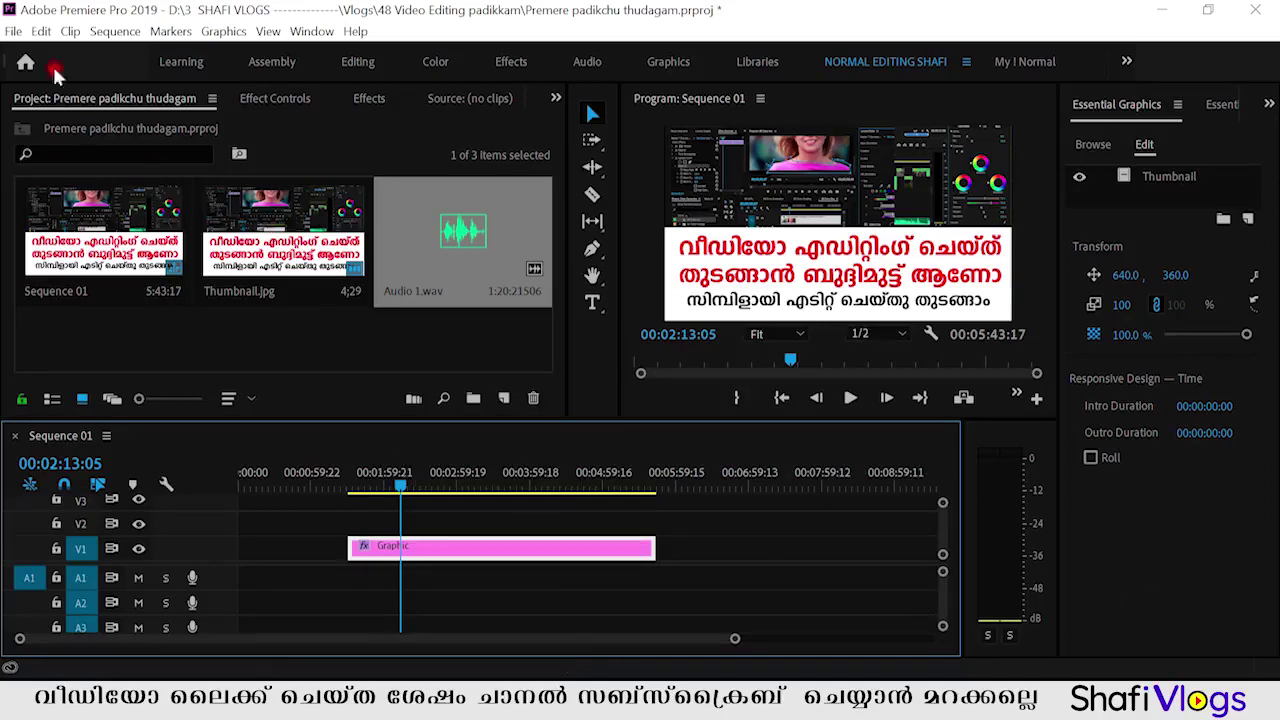
{"action": "left_click", "coordinate": [1113, 575]}
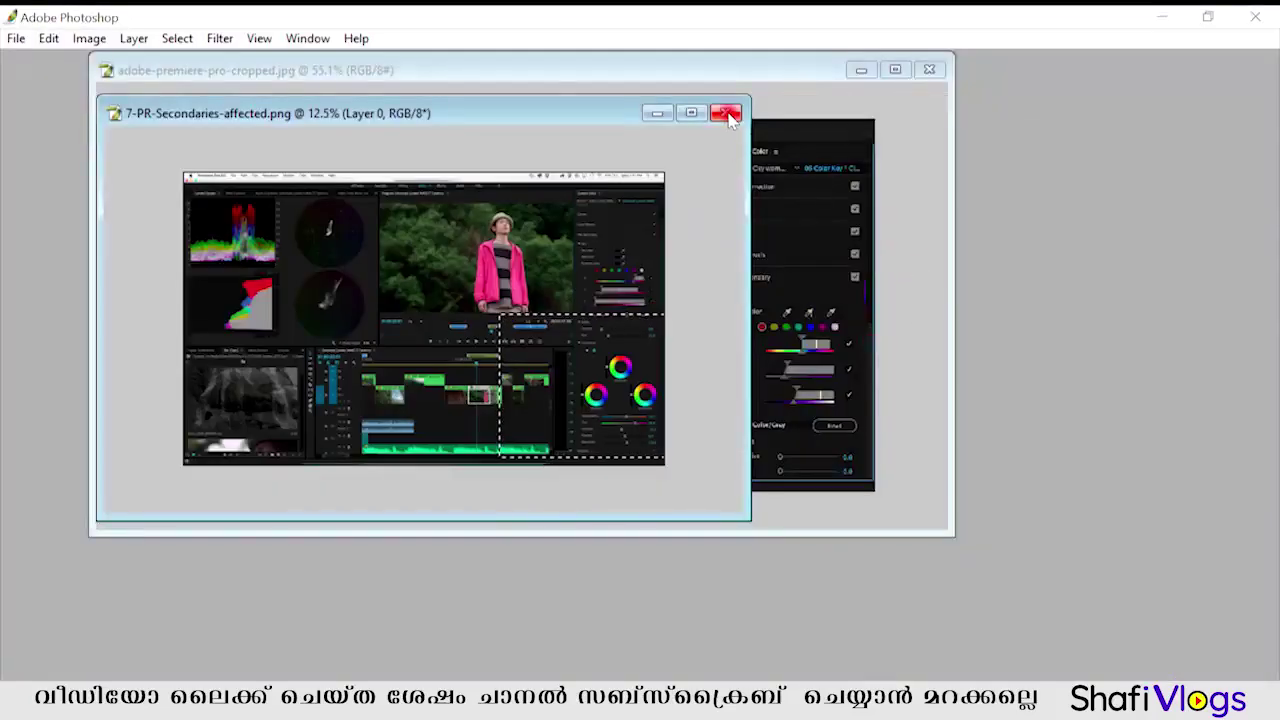
{"action": "left_click", "coordinate": [730, 117]}
{"action": "left_click", "coordinate": [929, 69]}
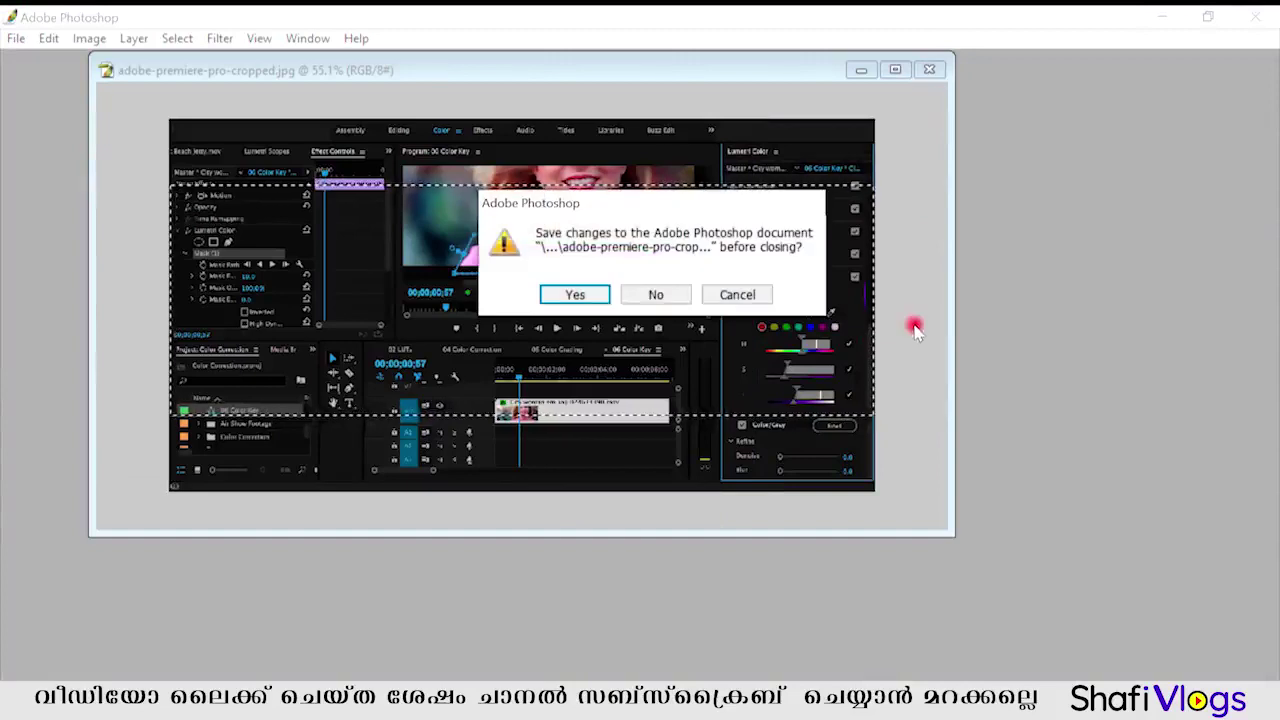
{"action": "left_click", "coordinate": [636, 290]}
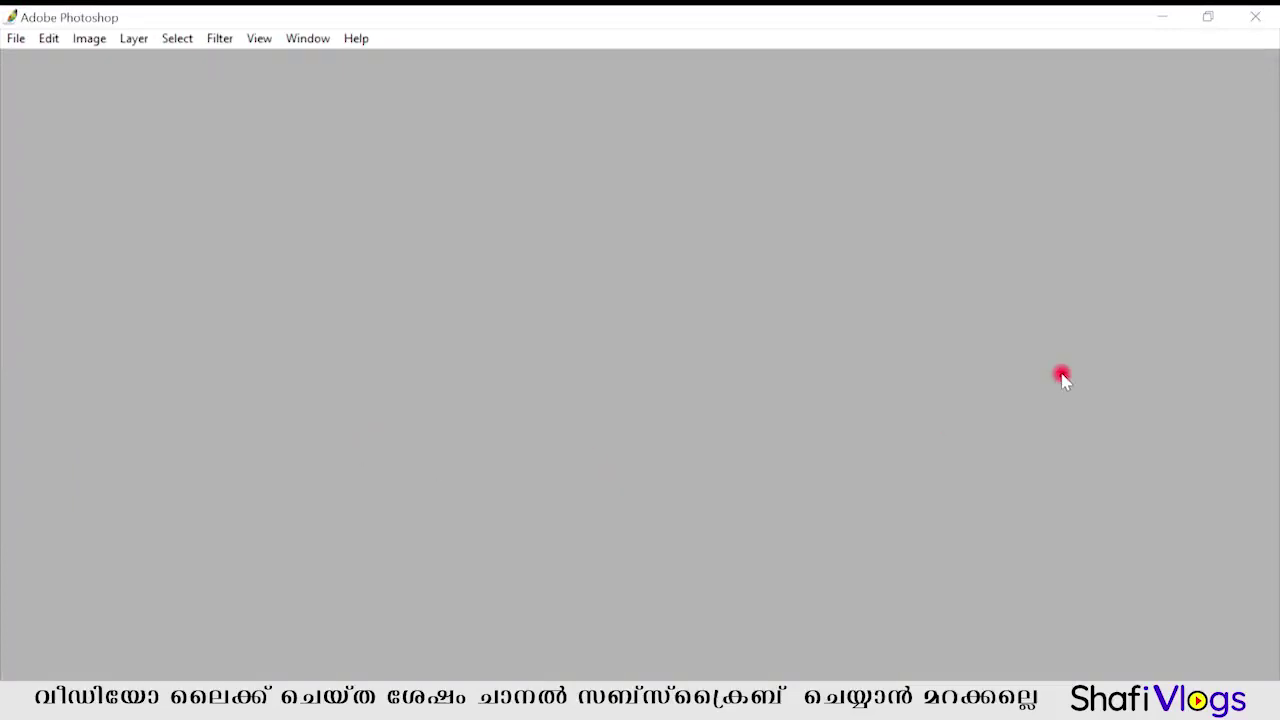
Step: Show the hidden toolbox and palettes, then reposition the toolbox and Layers palette
{"action": "key", "text": "Tab"}
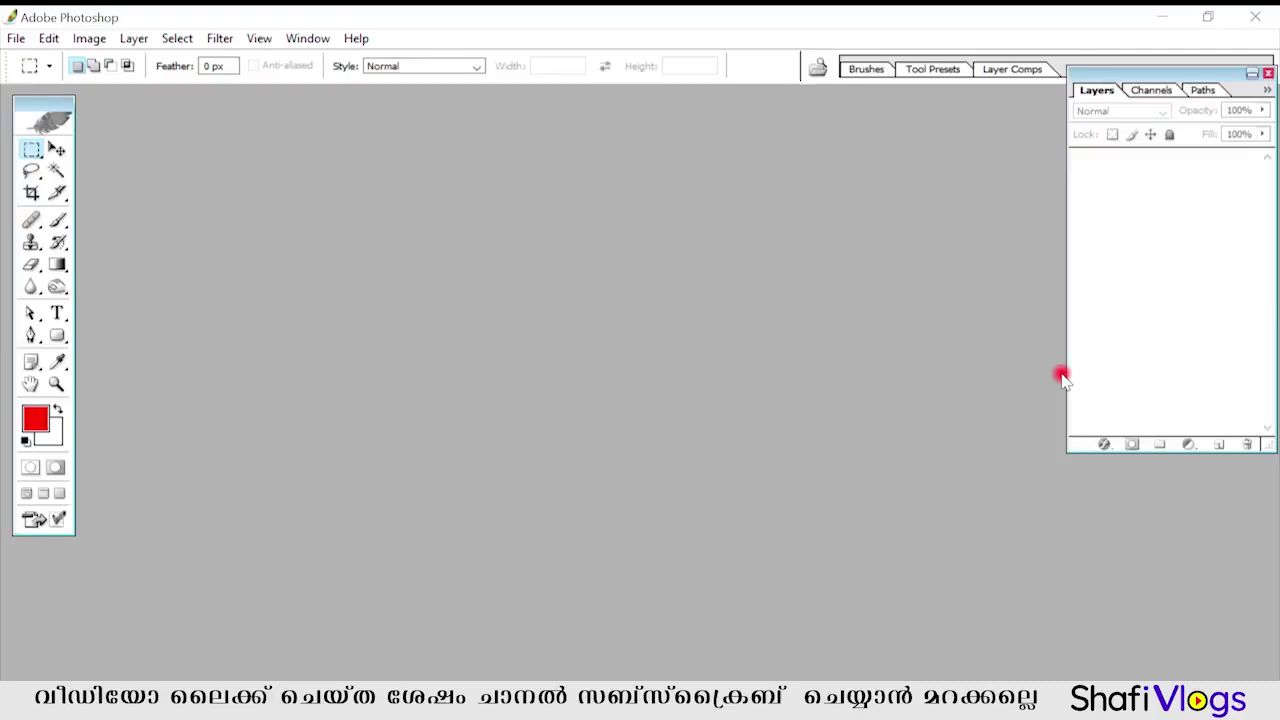
{"action": "left_click_drag", "start_coordinate": [44, 98], "coordinate": [30, 103]}
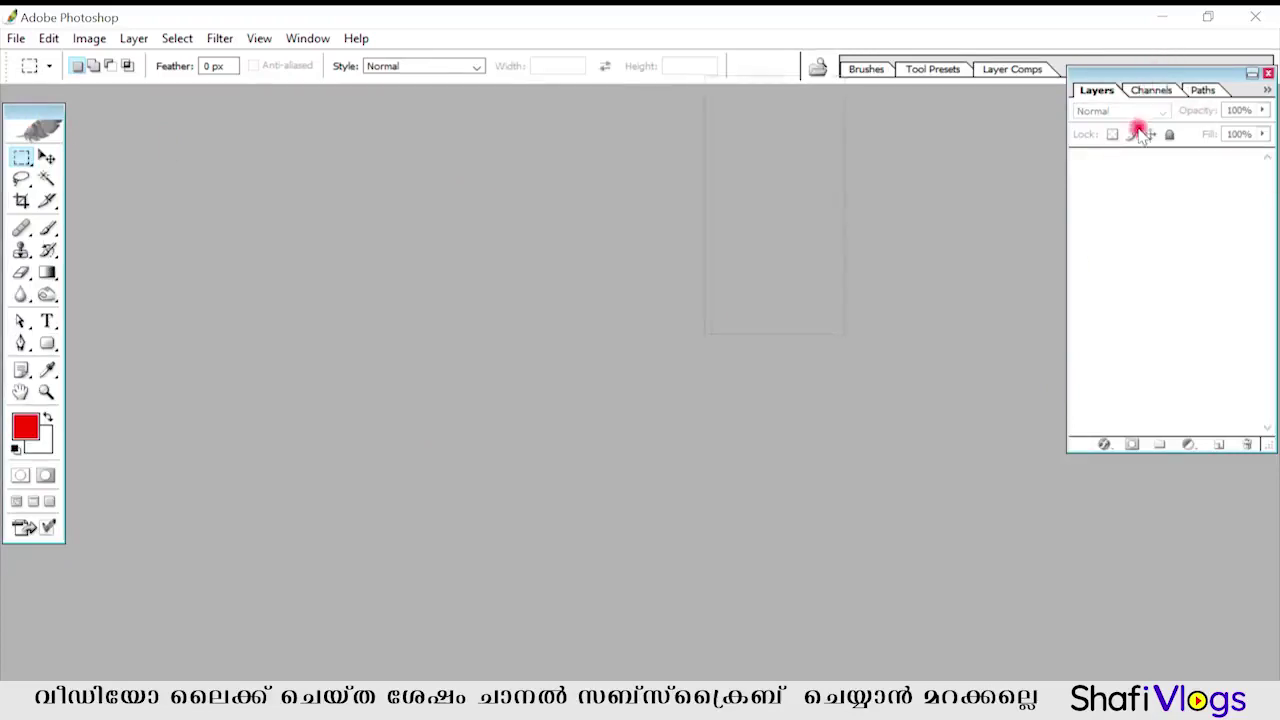
{"action": "left_click_drag", "start_coordinate": [1140, 133], "coordinate": [1134, 103]}
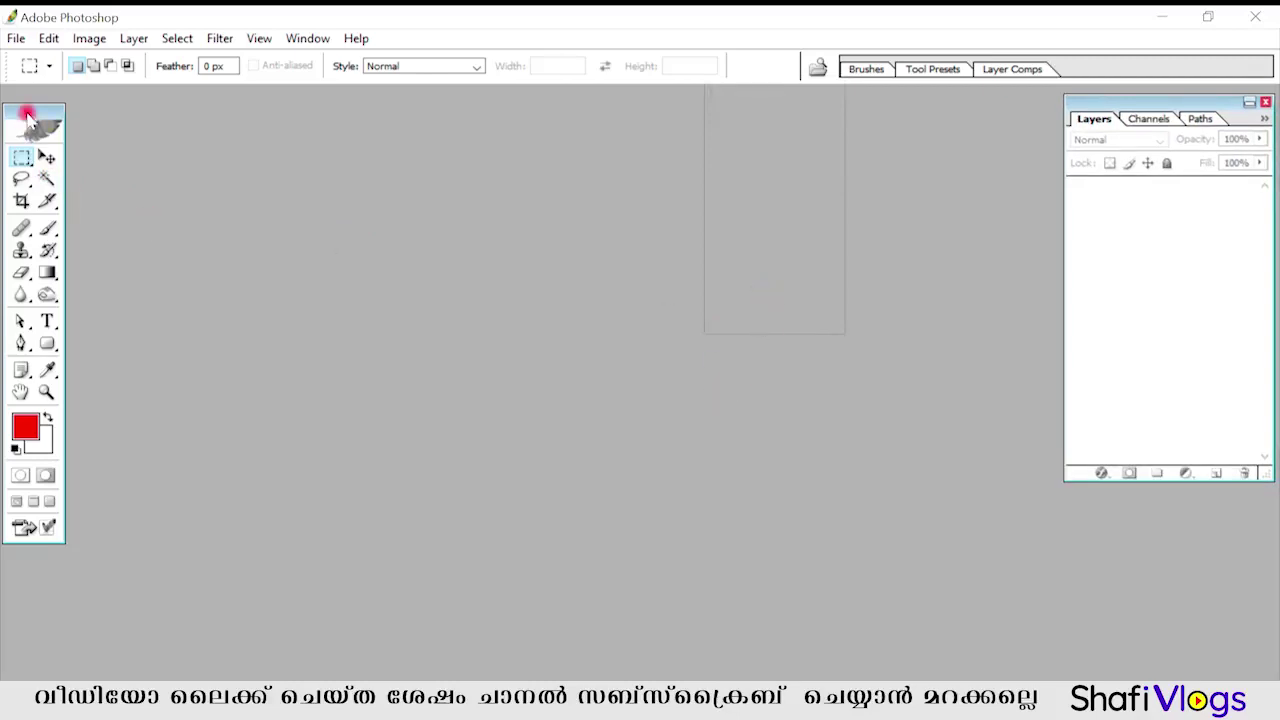
{"action": "left_click_drag", "start_coordinate": [25, 113], "coordinate": [49, 103]}
{"action": "double_click", "coordinate": [580, 316]}
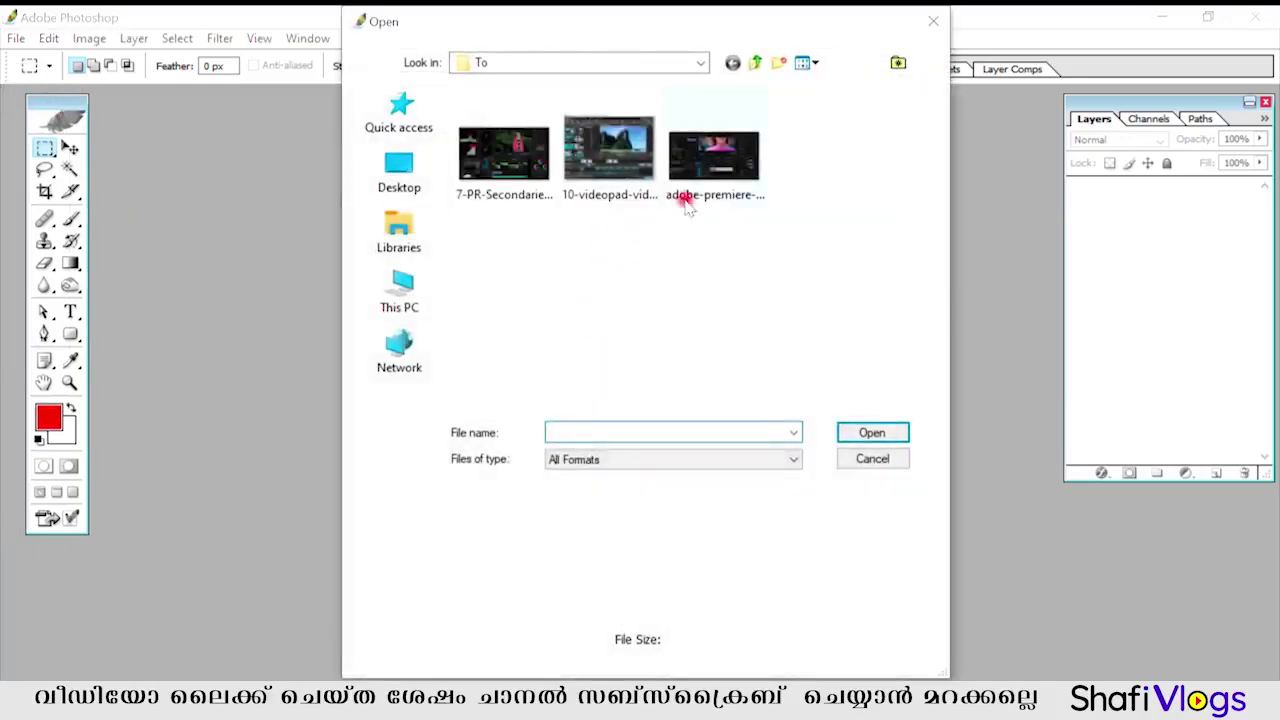
Step: Open adobe-premiere-pro-cropped.jpg and maximize its window in the workspace
{"action": "double_click", "coordinate": [684, 196]}
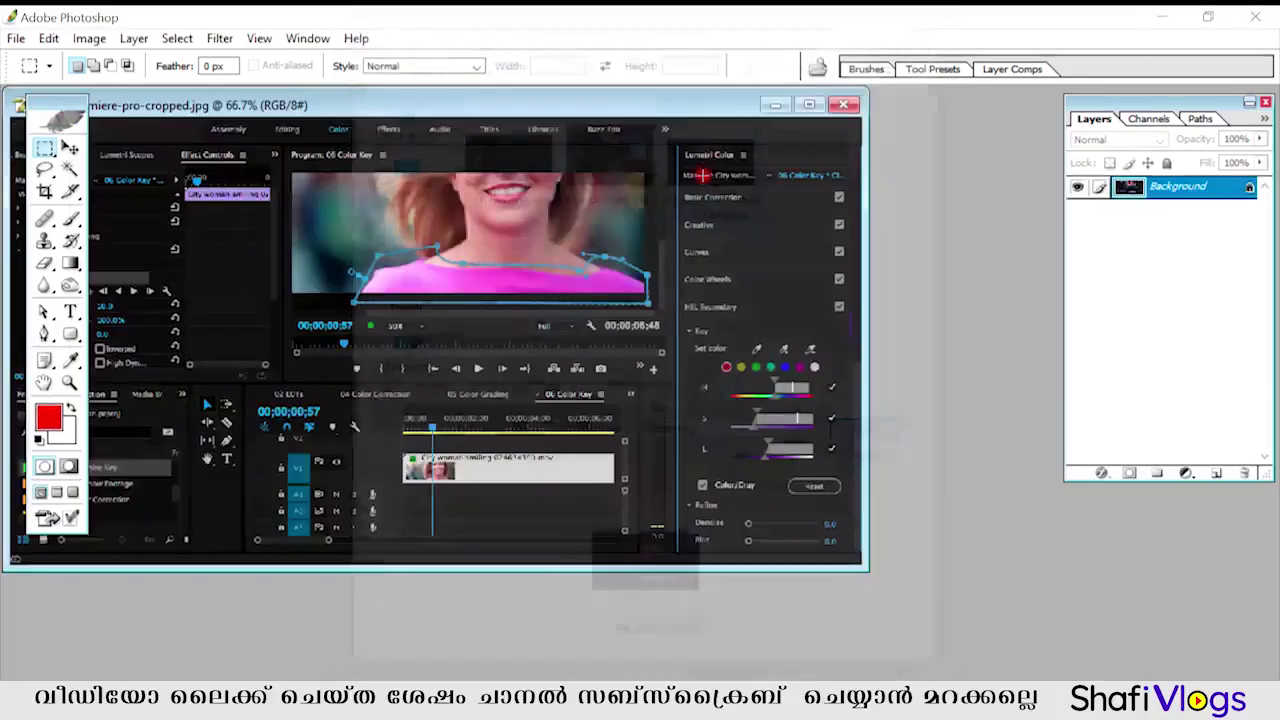
{"action": "left_click_drag", "start_coordinate": [444, 110], "coordinate": [501, 130]}
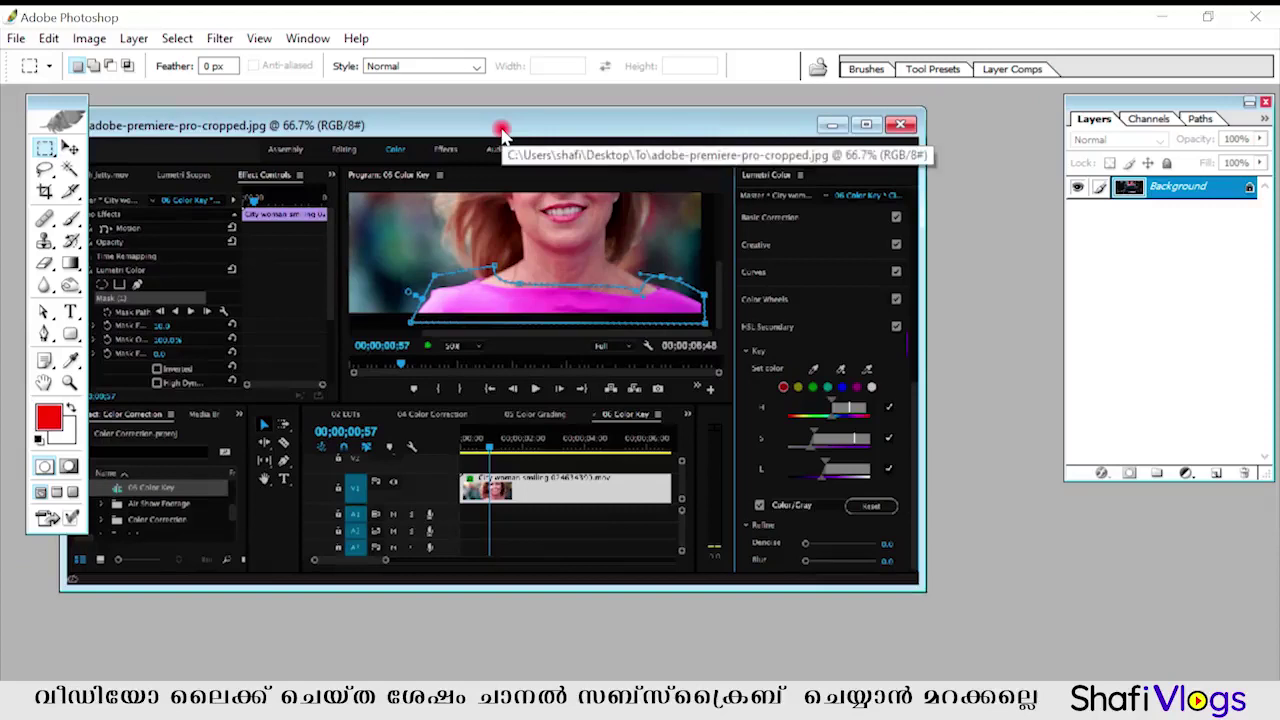
{"action": "double_click", "coordinate": [501, 130]}
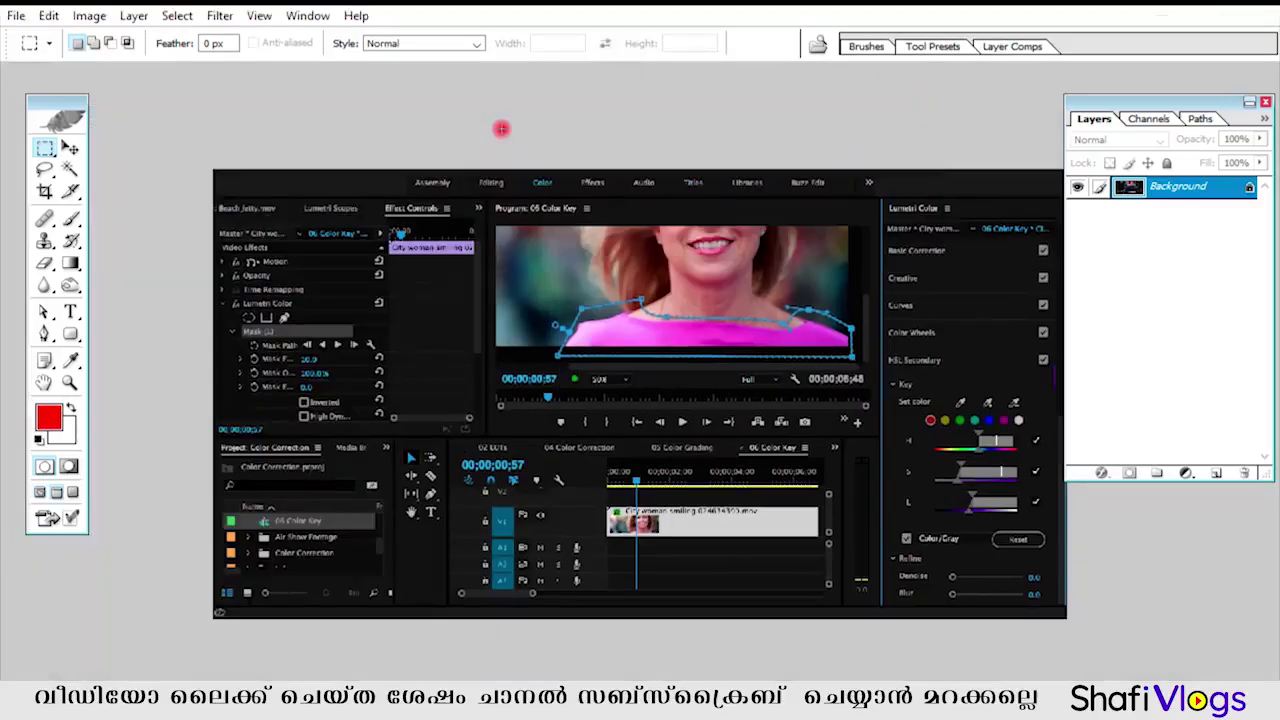
Step: In full-screen view, marquee the Effect Controls area and drag it over the program monitor image
{"action": "key", "text": "f"}
{"action": "key", "text": "Tab"}
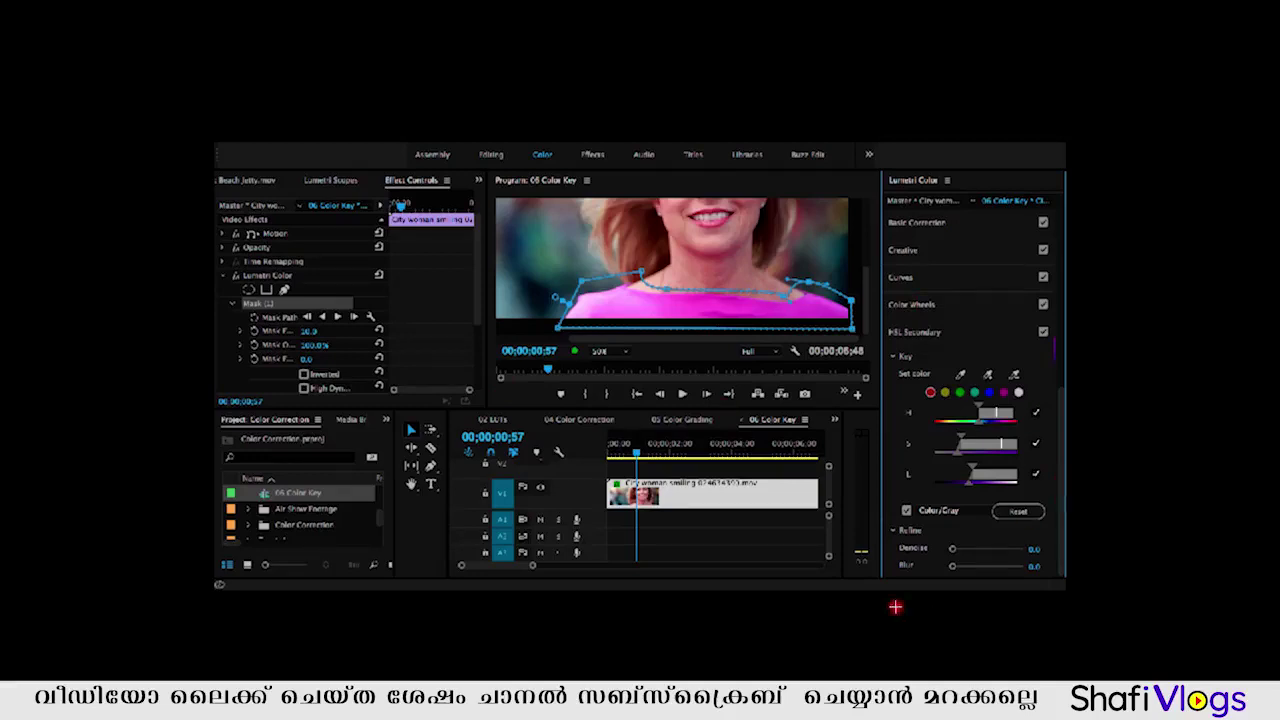
{"action": "left_click_drag", "start_coordinate": [360, 244], "coordinate": [549, 412]}
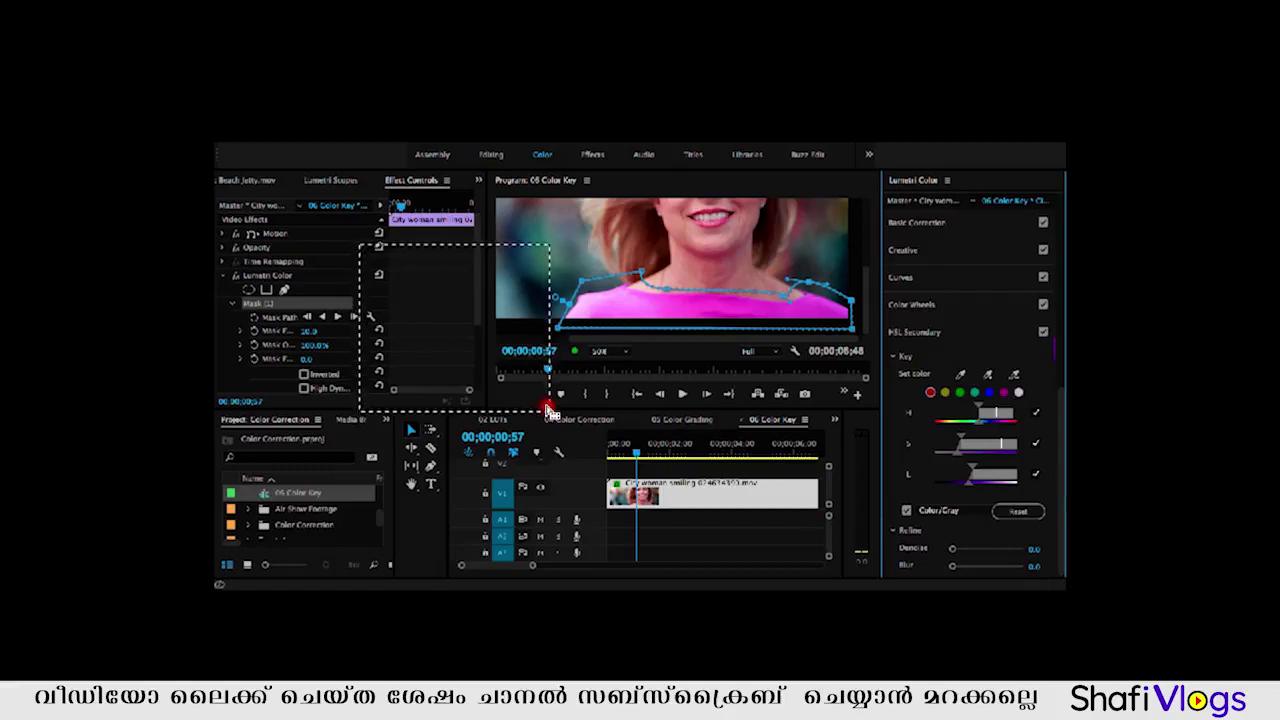
{"action": "left_click_drag", "start_coordinate": [417, 343], "coordinate": [722, 404]}
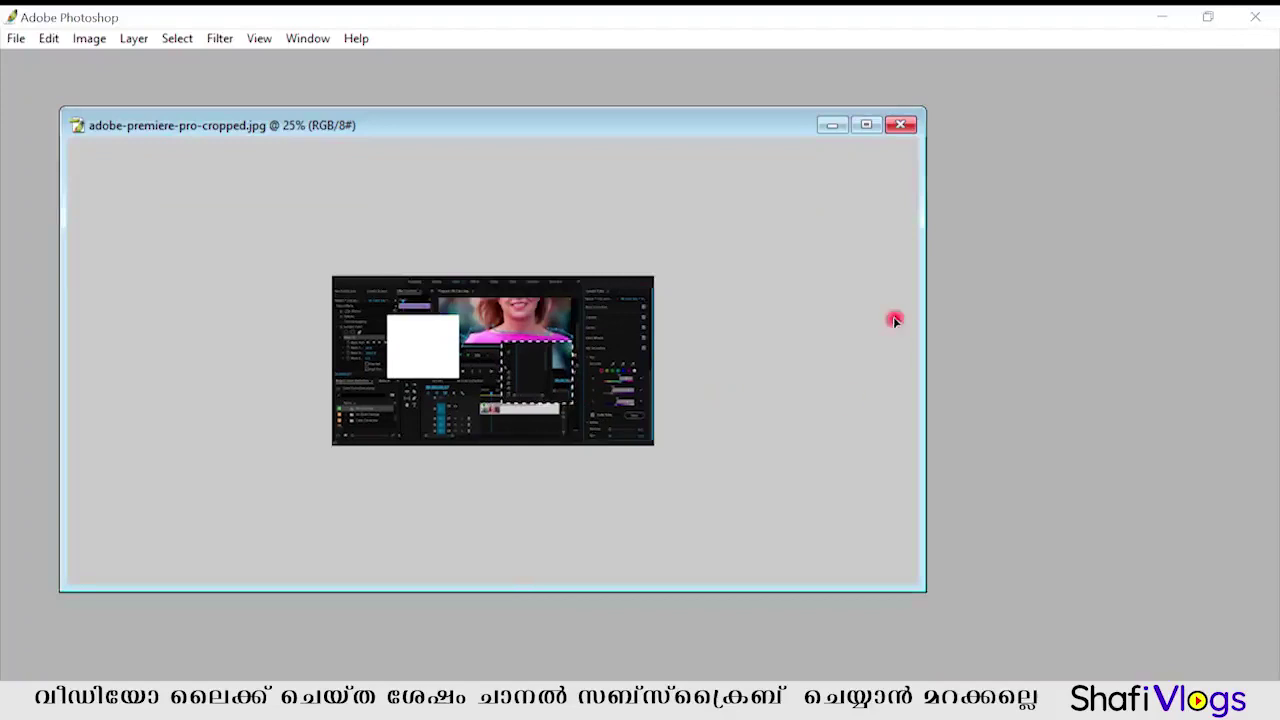
Step: Close the edited screenshot without saving and switch back to Premiere Pro from the taskbar
{"action": "left_click", "coordinate": [900, 125]}
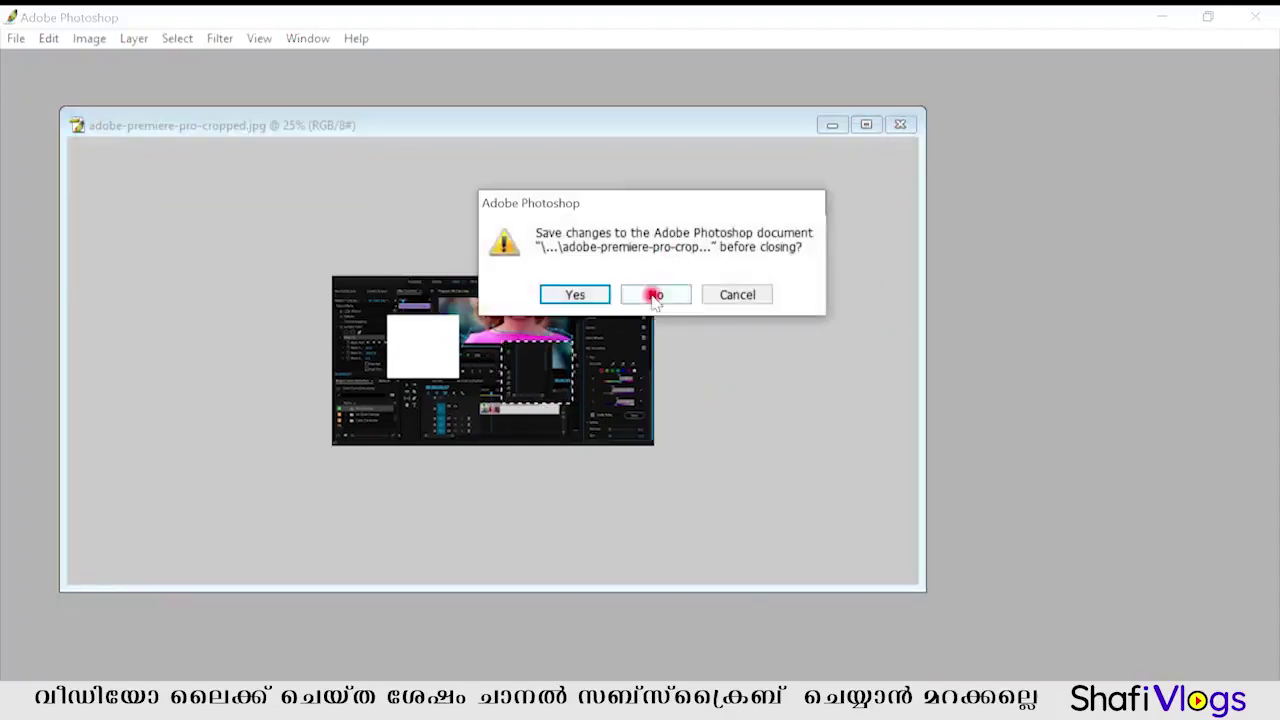
{"action": "left_click", "coordinate": [655, 294]}
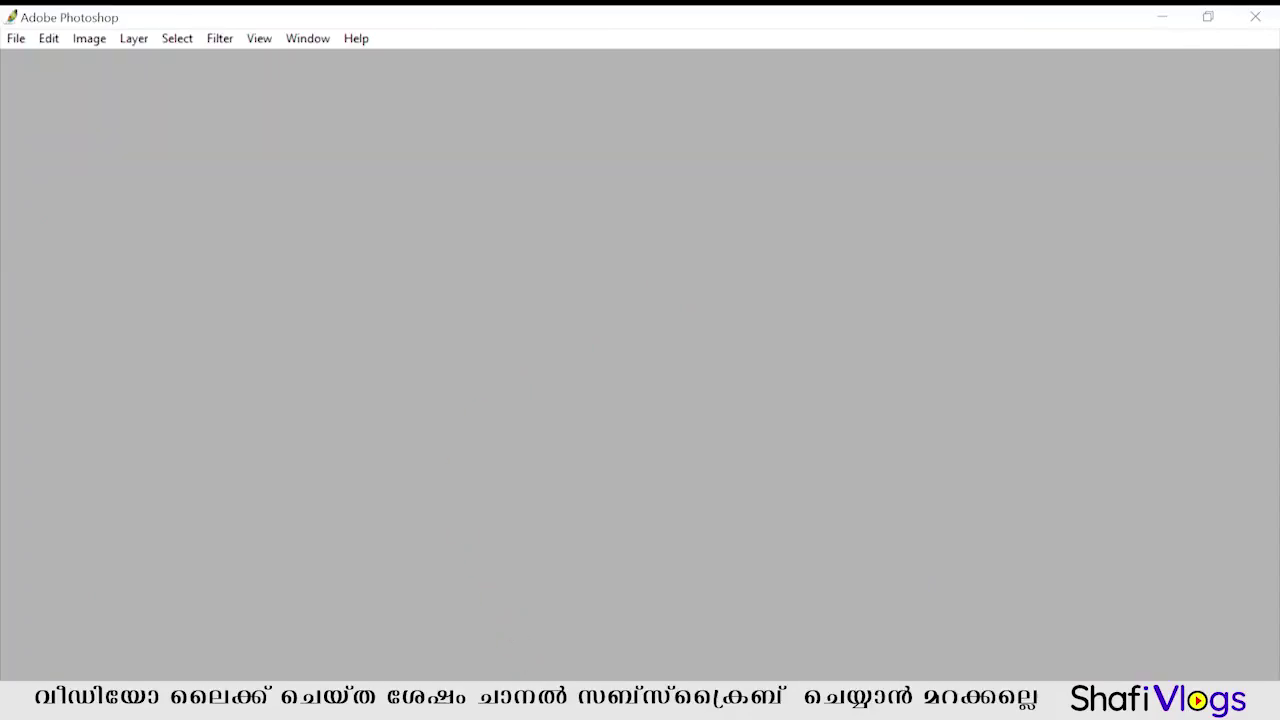
{"action": "left_click", "coordinate": [473, 705]}
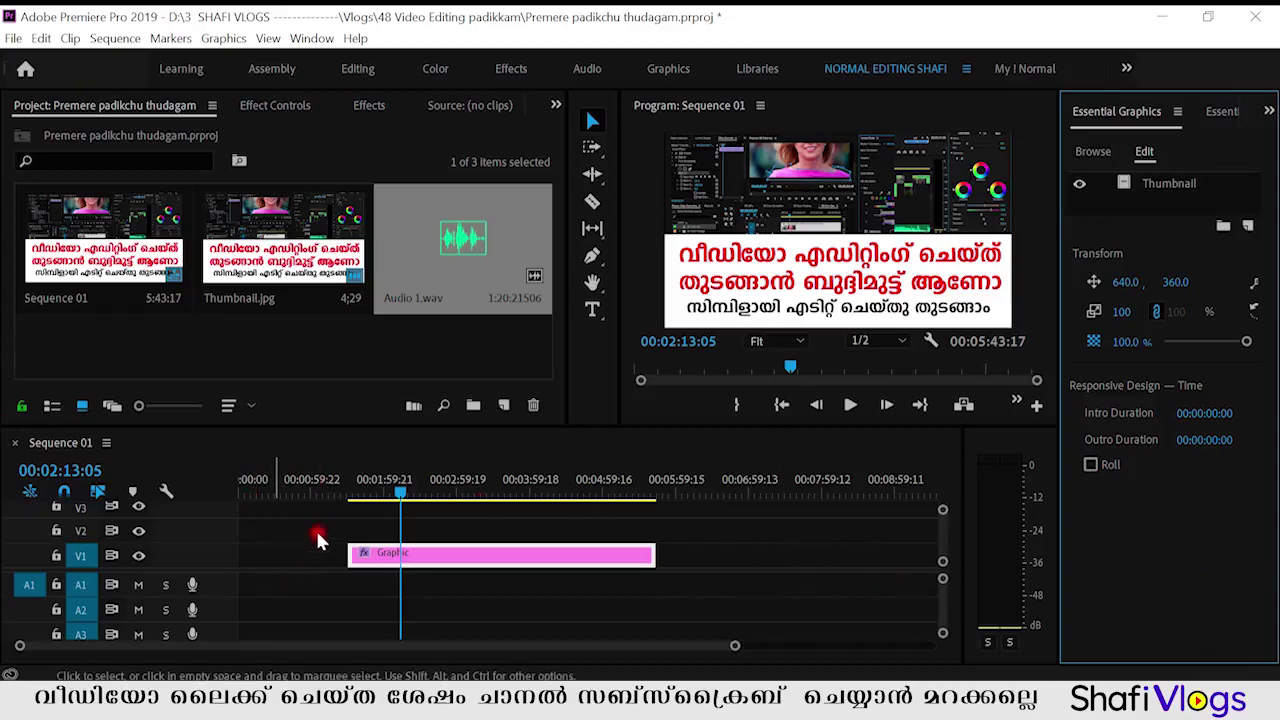
Step: Save the project with Ctrl+S and deselect the Graphic clip in the timeline
{"action": "key", "text": "ctrl+s"}
{"action": "left_click", "coordinate": [256, 612]}
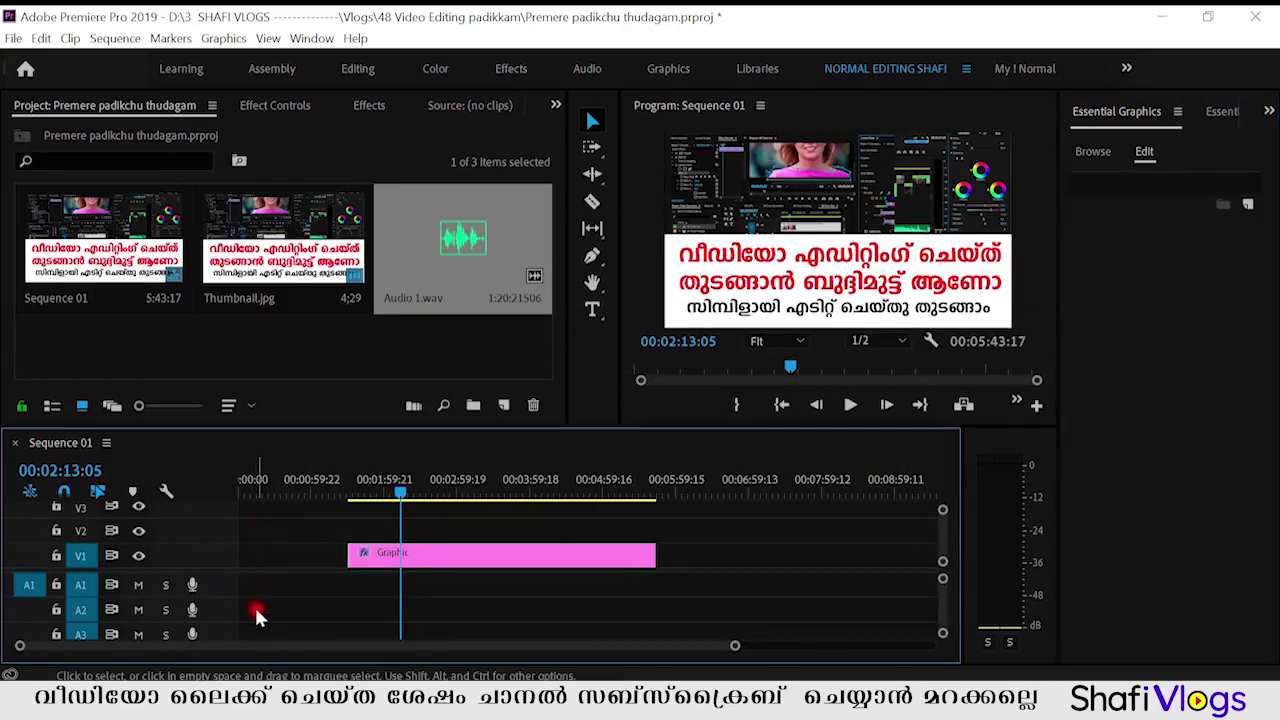
{"action": "left_click", "coordinate": [138, 610]}
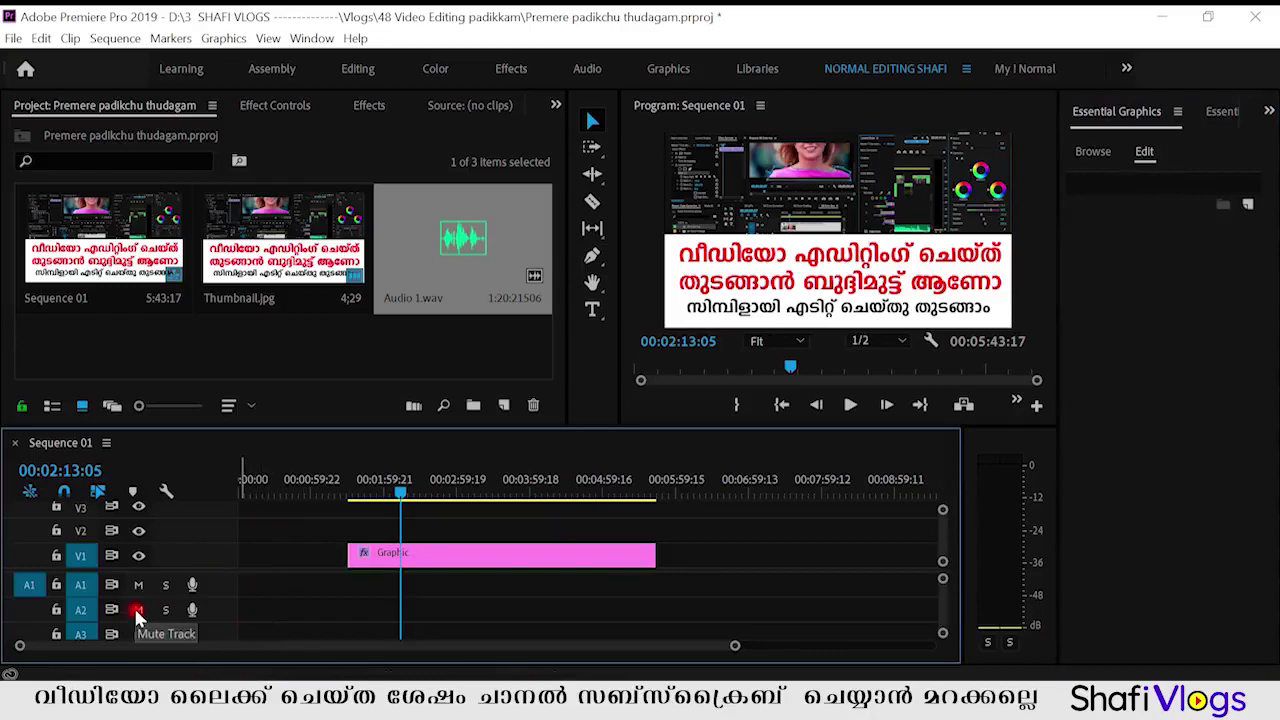
{"action": "left_click", "coordinate": [192, 612]}
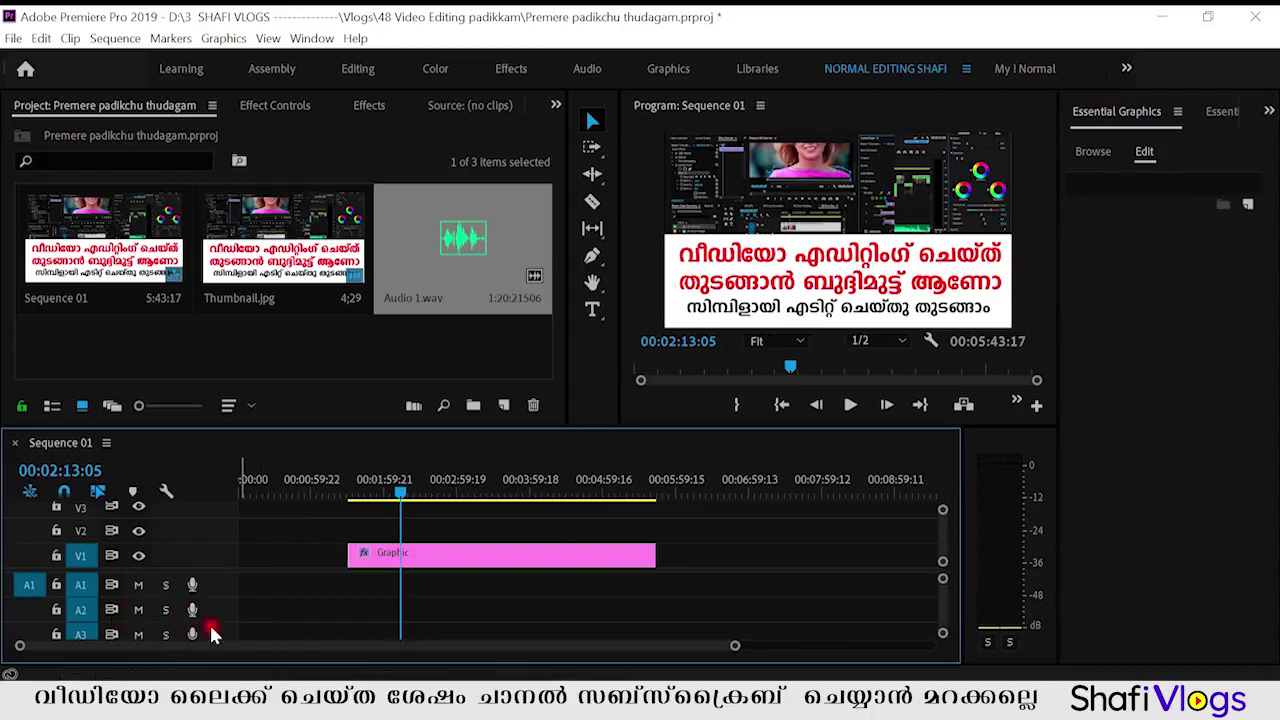
Step: Click through the track header buttons and empty timeline areas
{"action": "left_click", "coordinate": [56, 612]}
{"action": "left_click", "coordinate": [437, 563]}
{"action": "left_click", "coordinate": [802, 555]}
{"action": "left_click", "coordinate": [530, 566]}
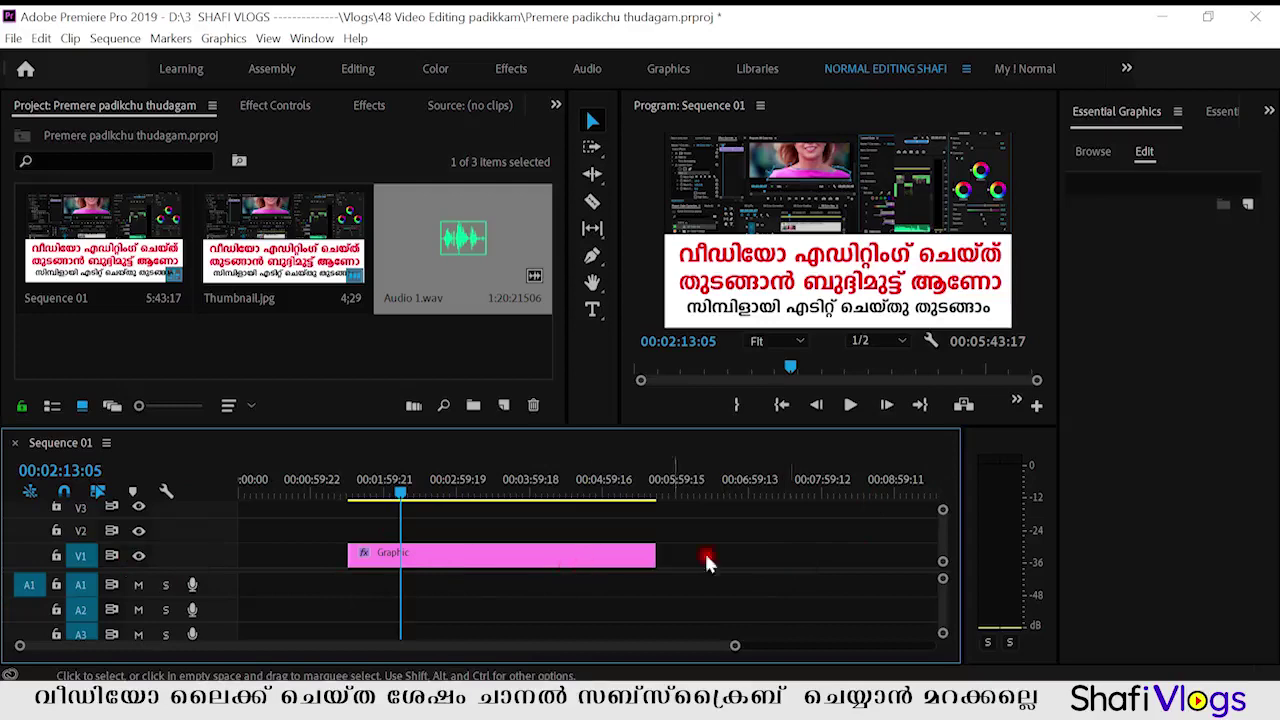
{"action": "left_click", "coordinate": [1004, 519]}
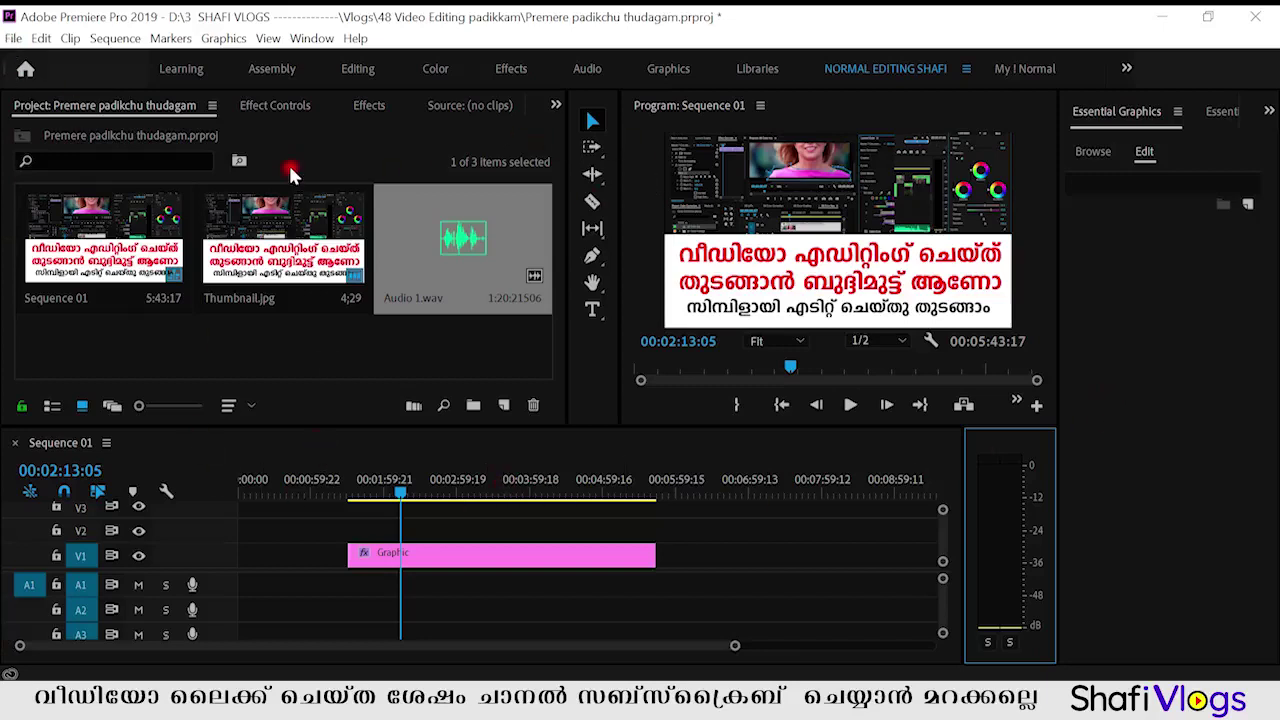
Step: Select the thumbnail graphic to show position 640, 360 and scale 100, then deselect it
{"action": "left_click", "coordinate": [272, 444]}
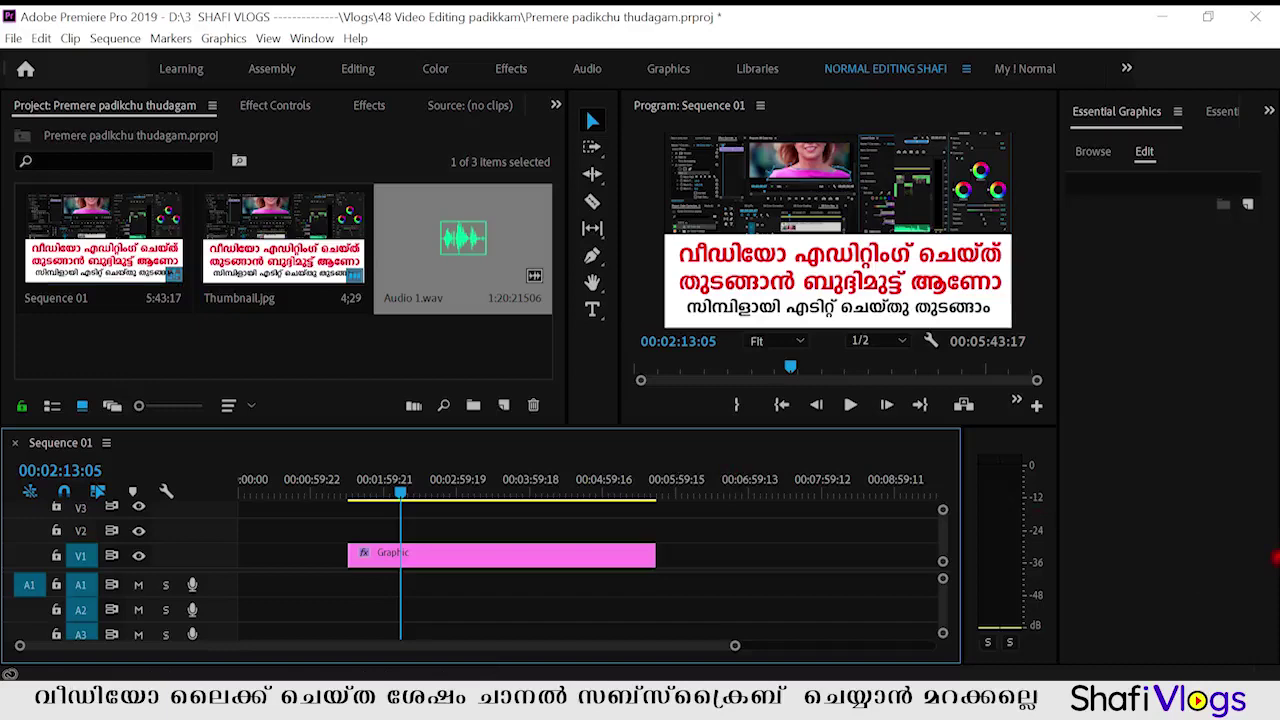
{"action": "left_click", "coordinate": [1131, 340]}
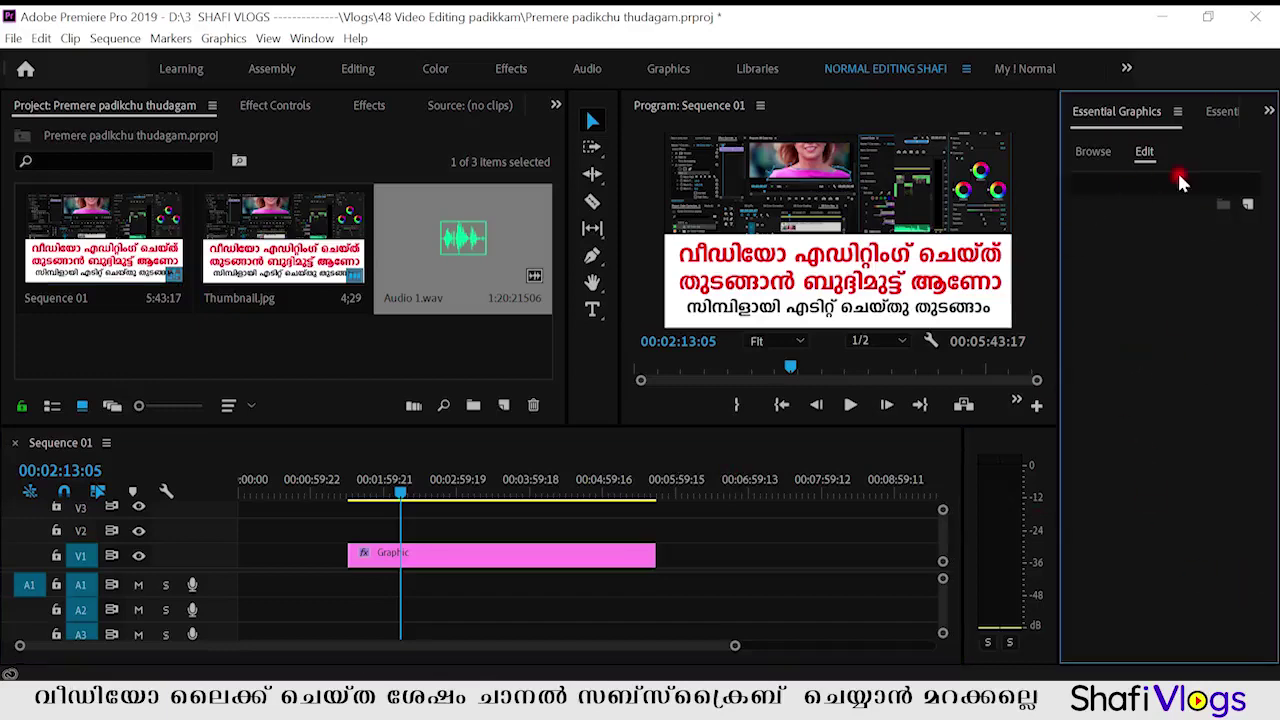
{"action": "left_click", "coordinate": [836, 220]}
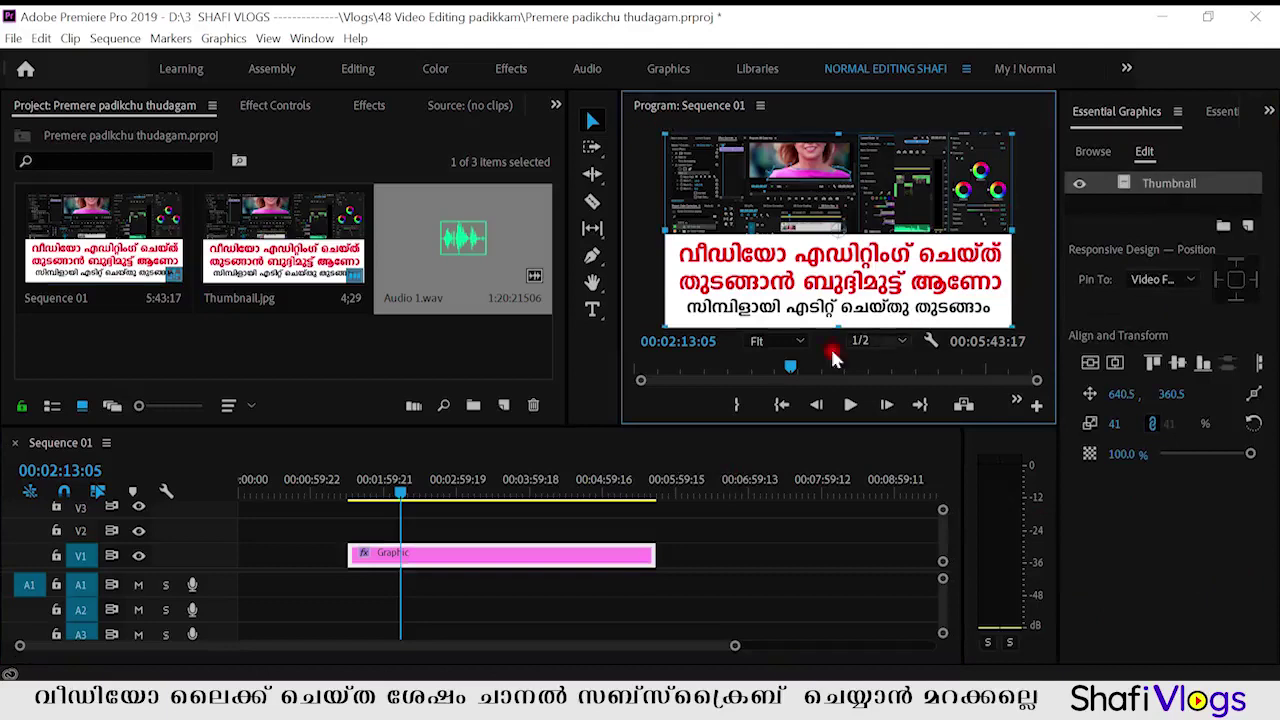
{"action": "left_click", "coordinate": [645, 282]}
{"action": "left_click", "coordinate": [584, 343]}
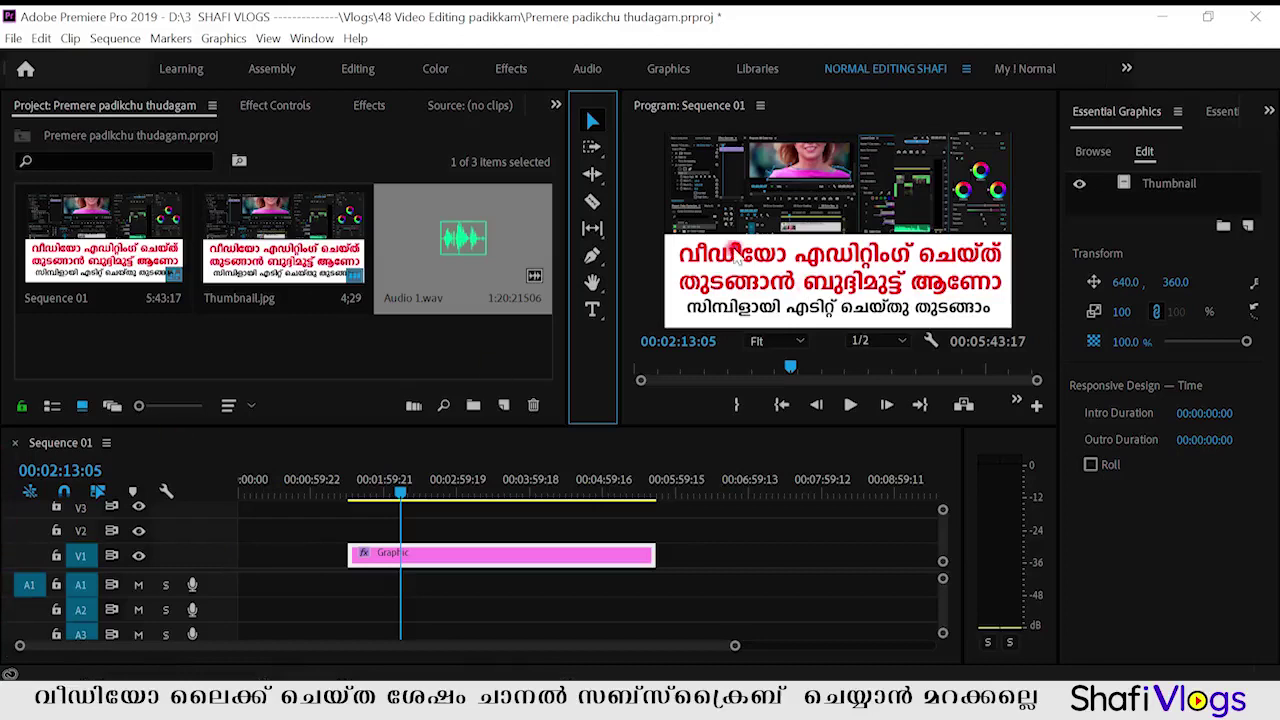
{"action": "left_click", "coordinate": [297, 338]}
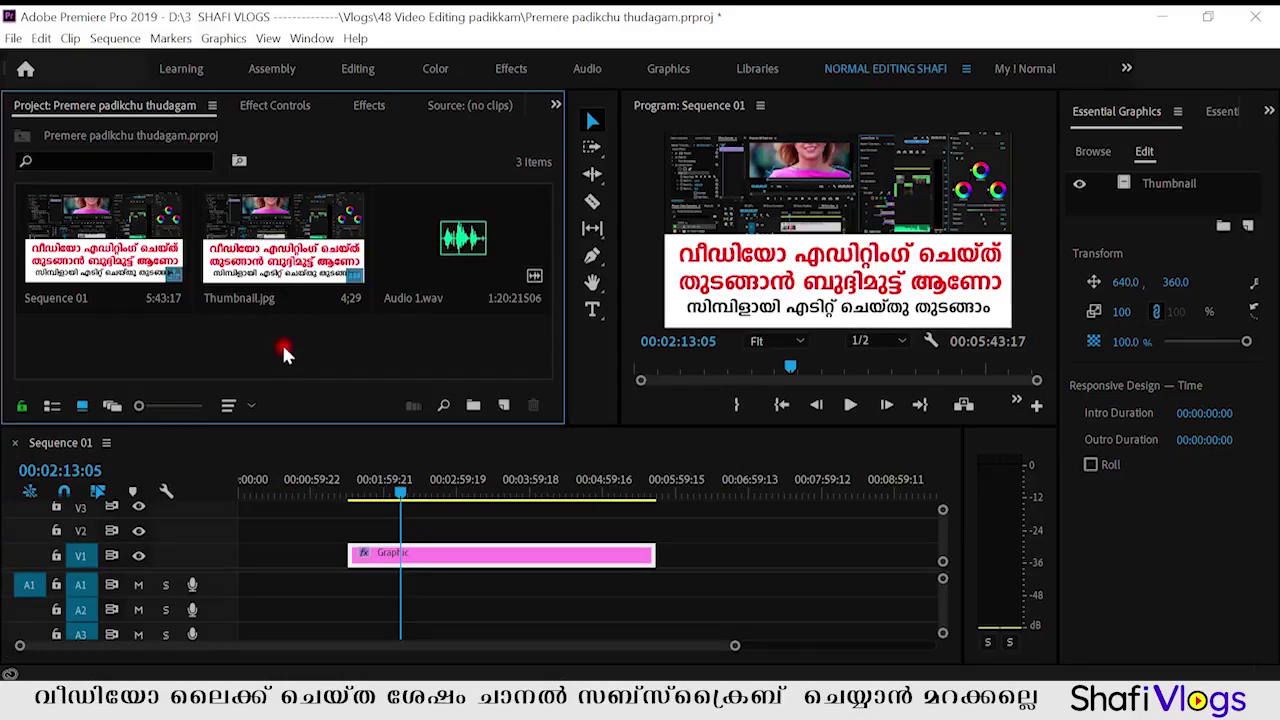
{"action": "left_click", "coordinate": [270, 108]}
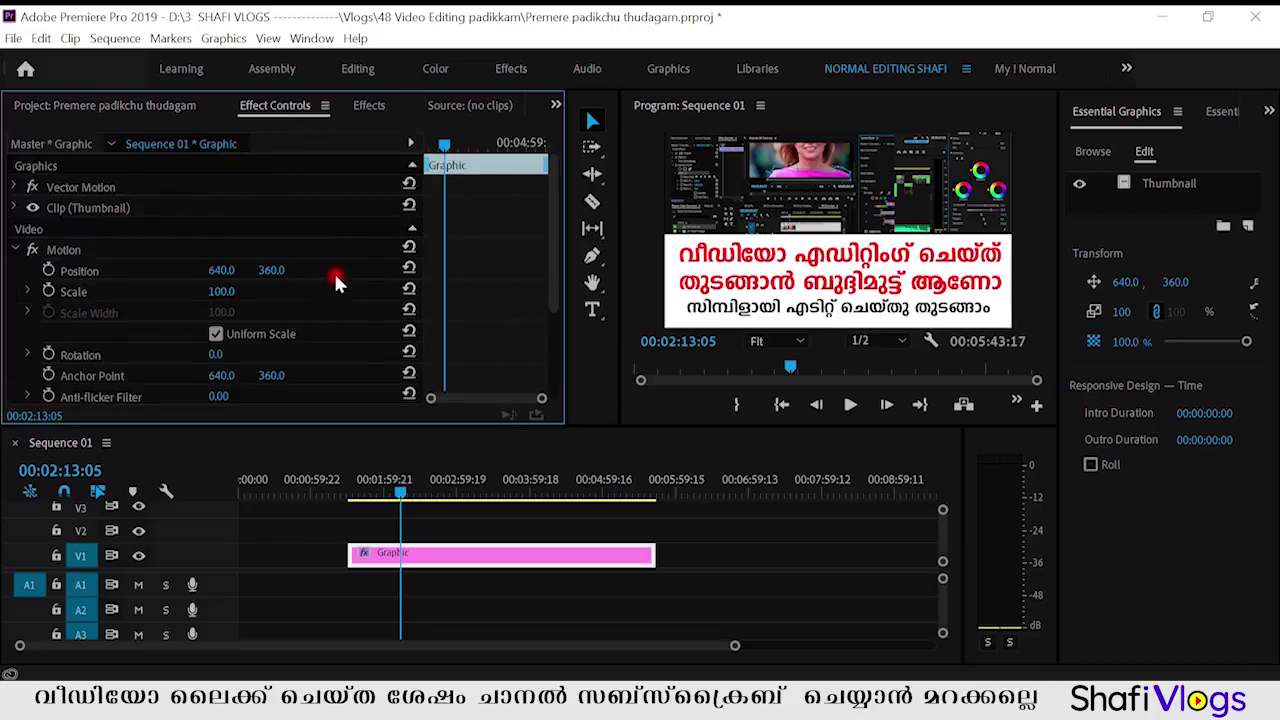
{"action": "left_click", "coordinate": [365, 108]}
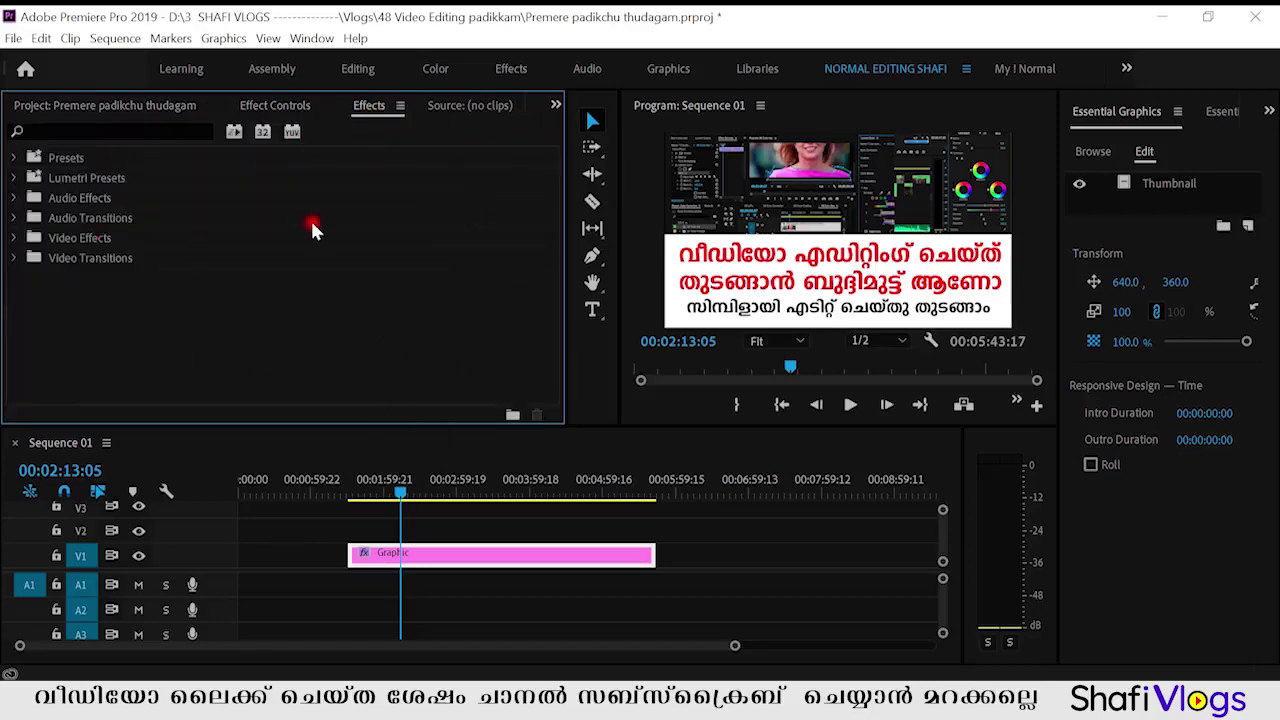
{"action": "left_click", "coordinate": [329, 260]}
{"action": "left_click", "coordinate": [320, 316]}
{"action": "left_click", "coordinate": [155, 105]}
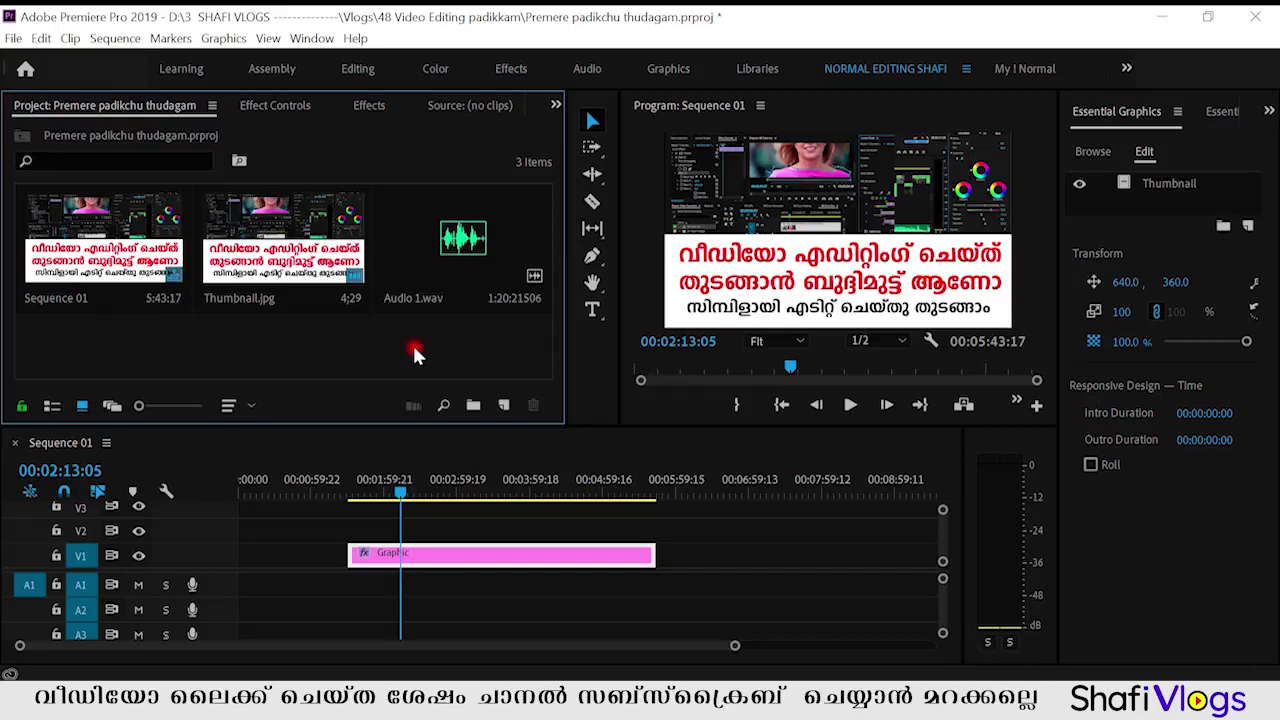
Step: Focus the program monitor and timeline, then set the playhead to 02:35:10, freezing Premiere
{"action": "left_click", "coordinate": [640, 408]}
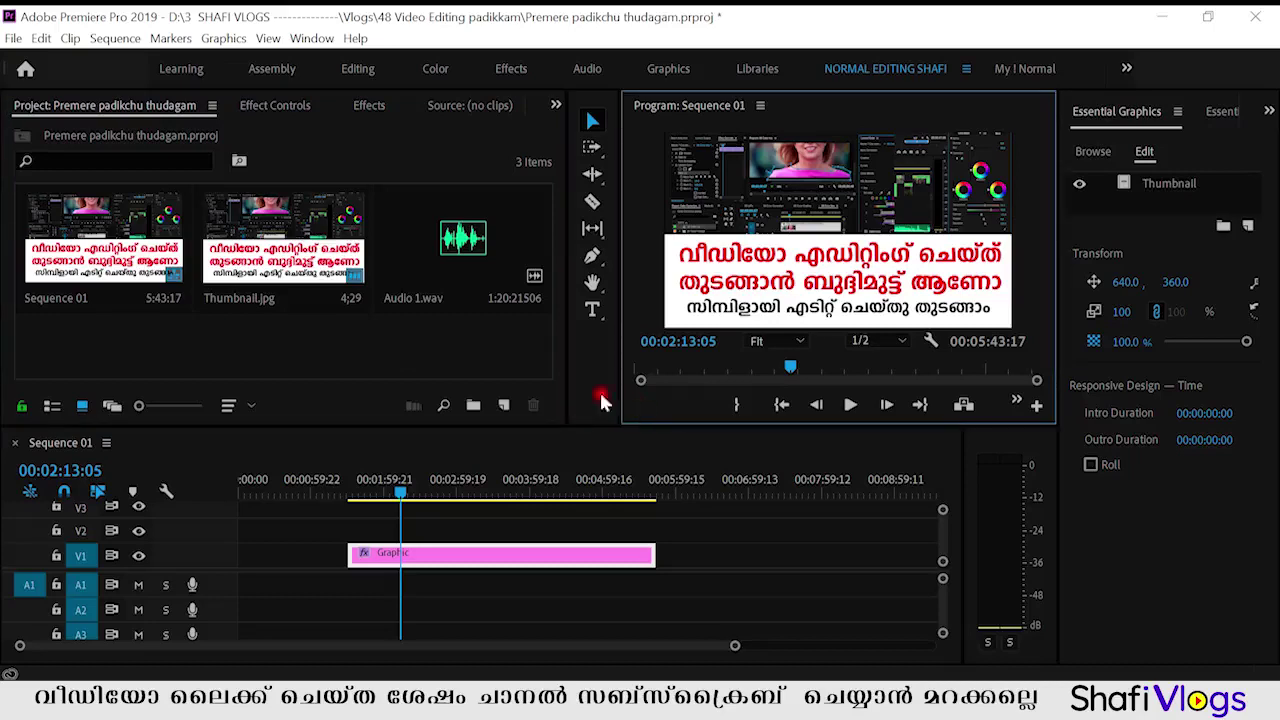
{"action": "left_click", "coordinate": [1172, 616]}
{"action": "left_click", "coordinate": [627, 500]}
{"action": "left_click", "coordinate": [437, 450]}
{"action": "left_click", "coordinate": [428, 482]}
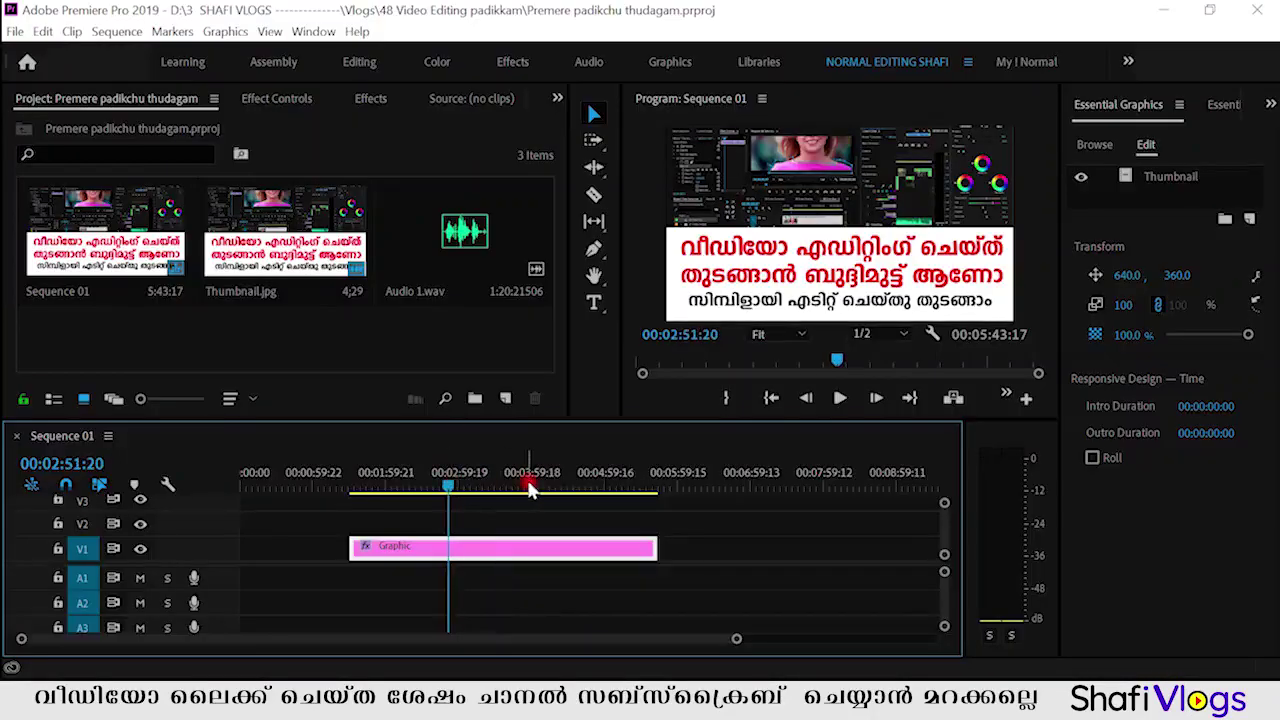
Step: Scrub Sequence 01's playhead to 00:04:07:12 in the reloaded project
{"action": "left_click_drag", "start_coordinate": [510, 481], "coordinate": [540, 484]}
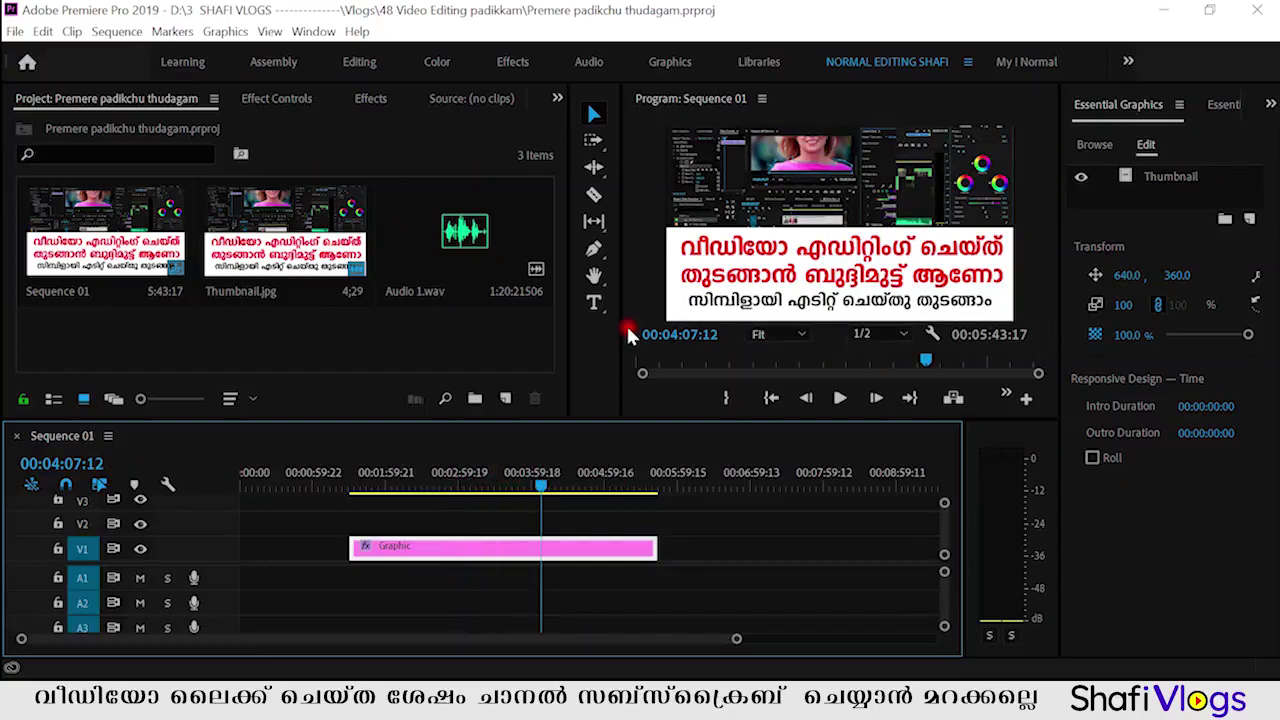
{"action": "left_click", "coordinate": [314, 32]}
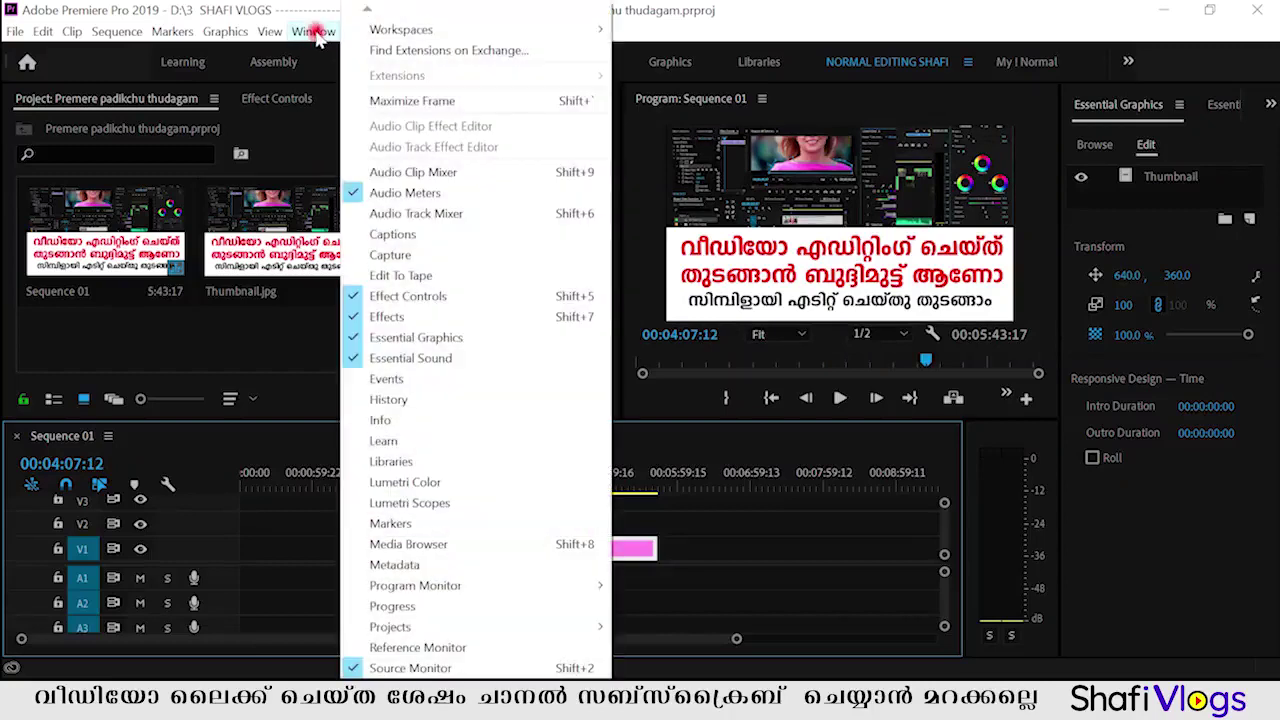
Step: Switch to the All Panels workspace layout
{"action": "mouse_move", "coordinate": [405, 32]}
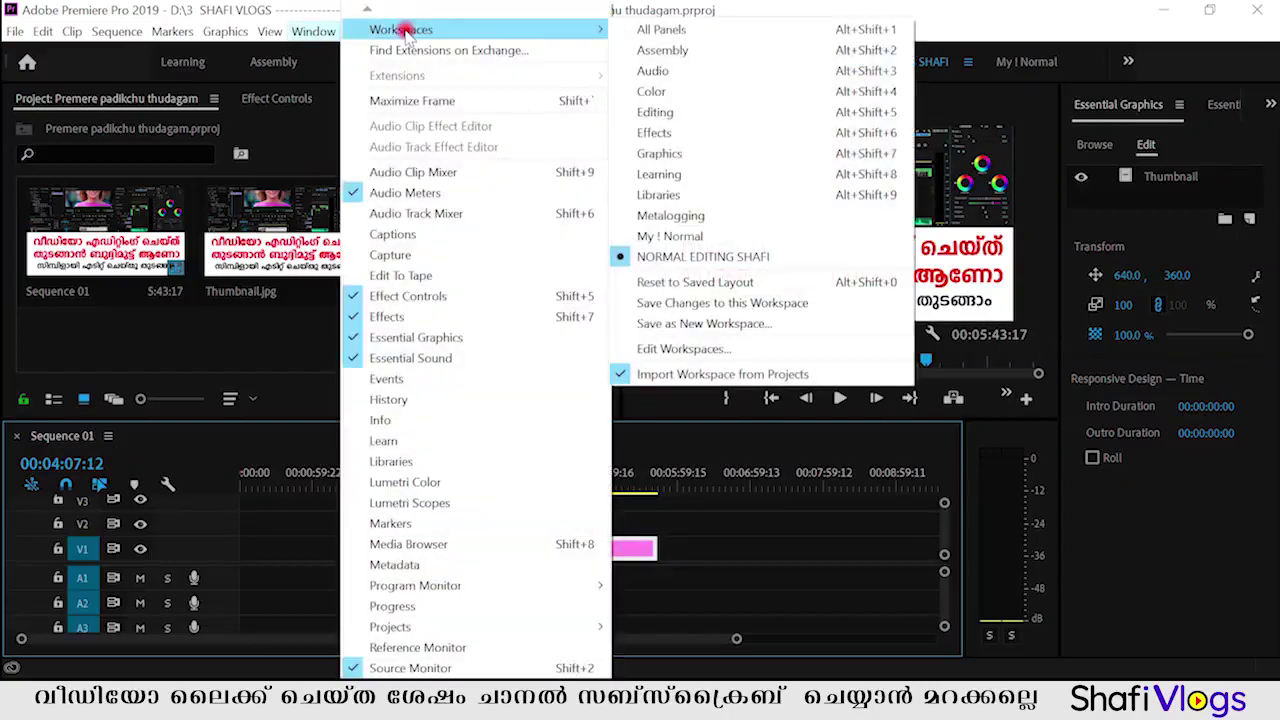
{"action": "left_click", "coordinate": [695, 282]}
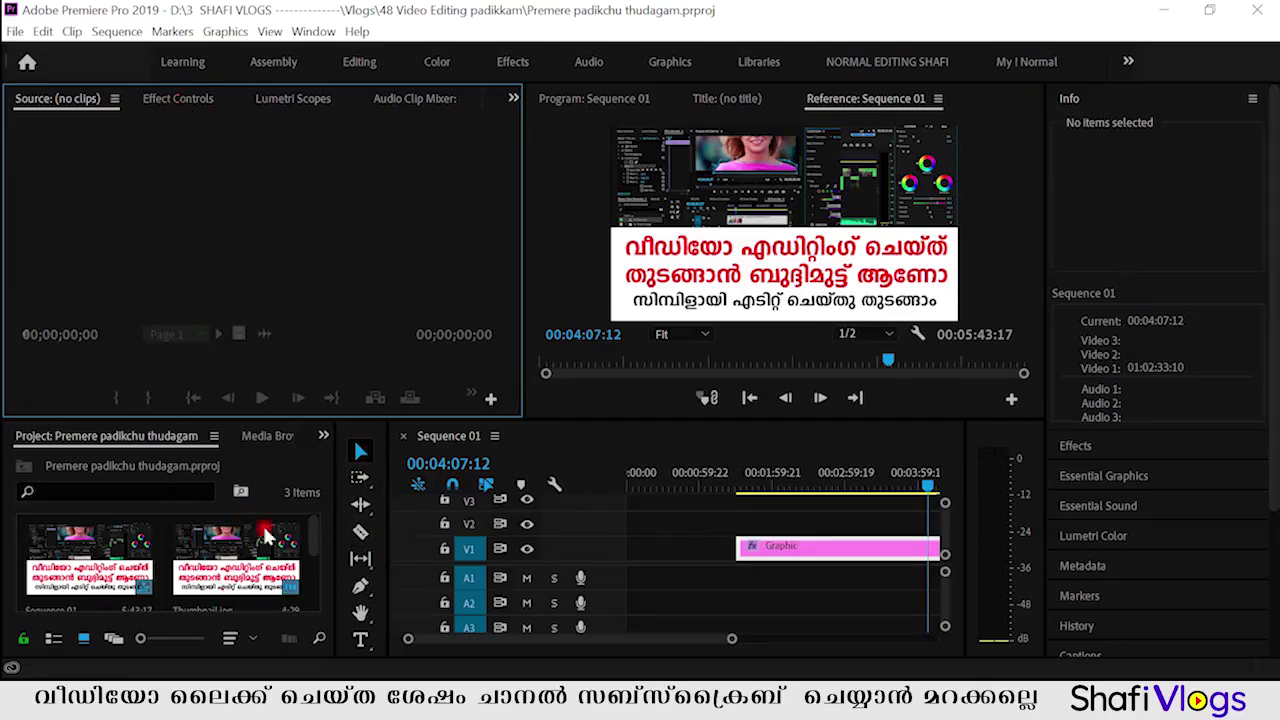
Step: View the Media Browser, Project, Effect Controls, Lumetri Scopes and Source tabs, then expand Essential Graphics
{"action": "left_click", "coordinate": [266, 437]}
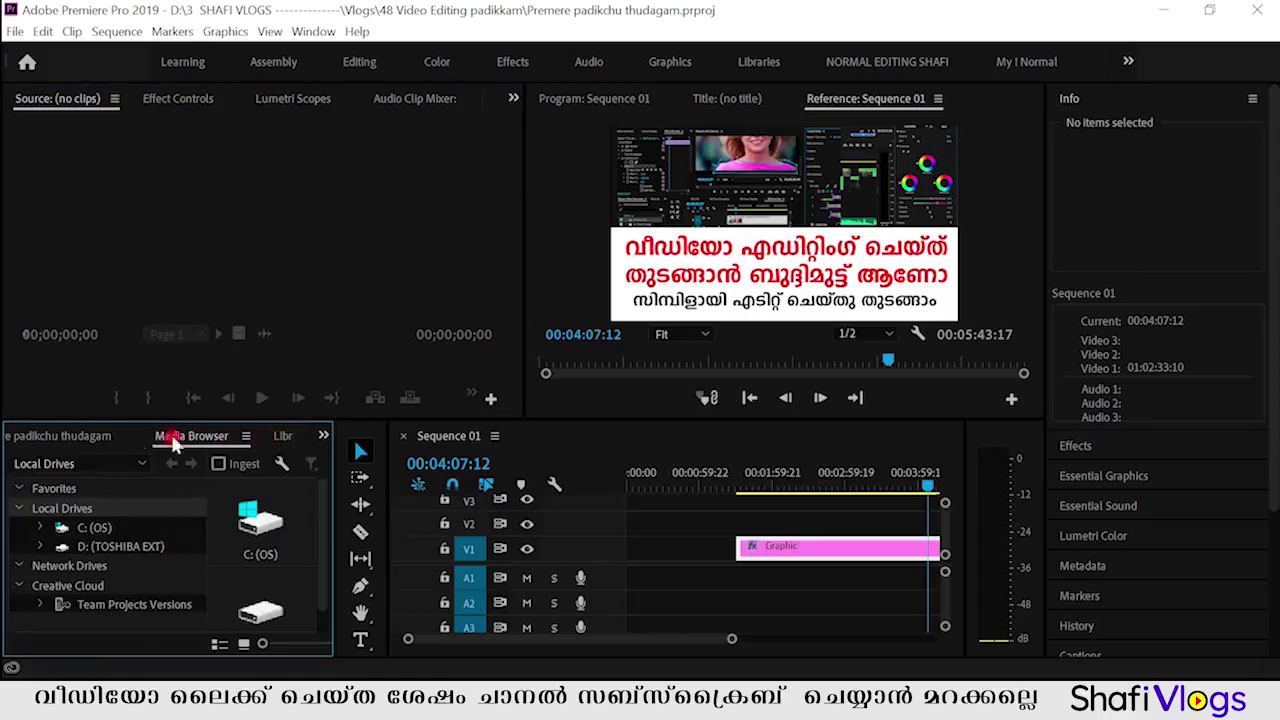
{"action": "left_click", "coordinate": [110, 436]}
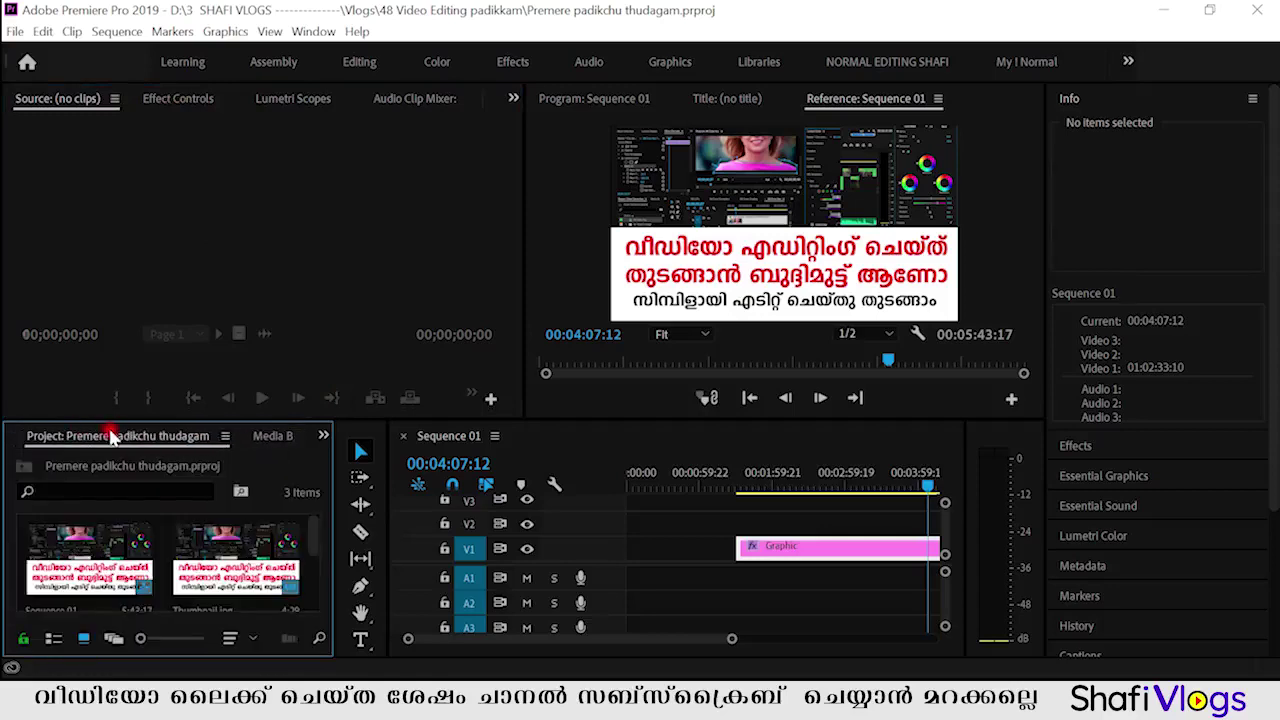
{"action": "left_click", "coordinate": [165, 99]}
{"action": "left_click", "coordinate": [290, 98]}
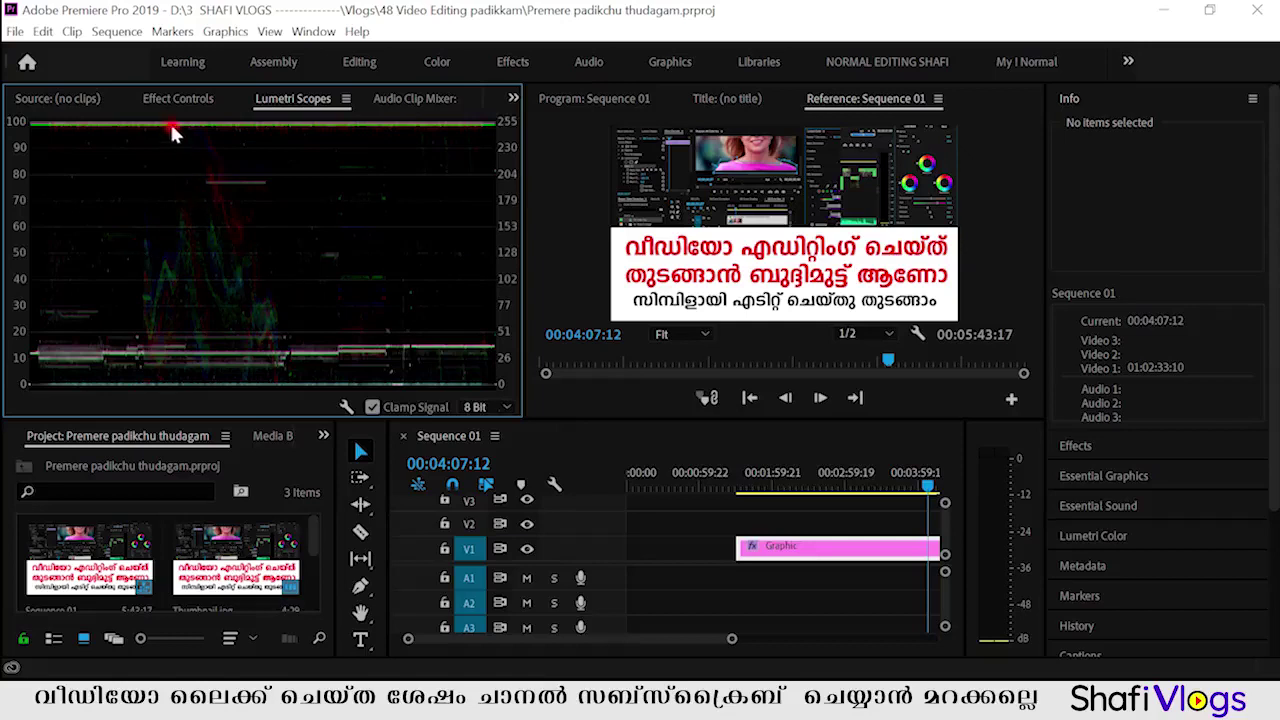
{"action": "left_click", "coordinate": [57, 98]}
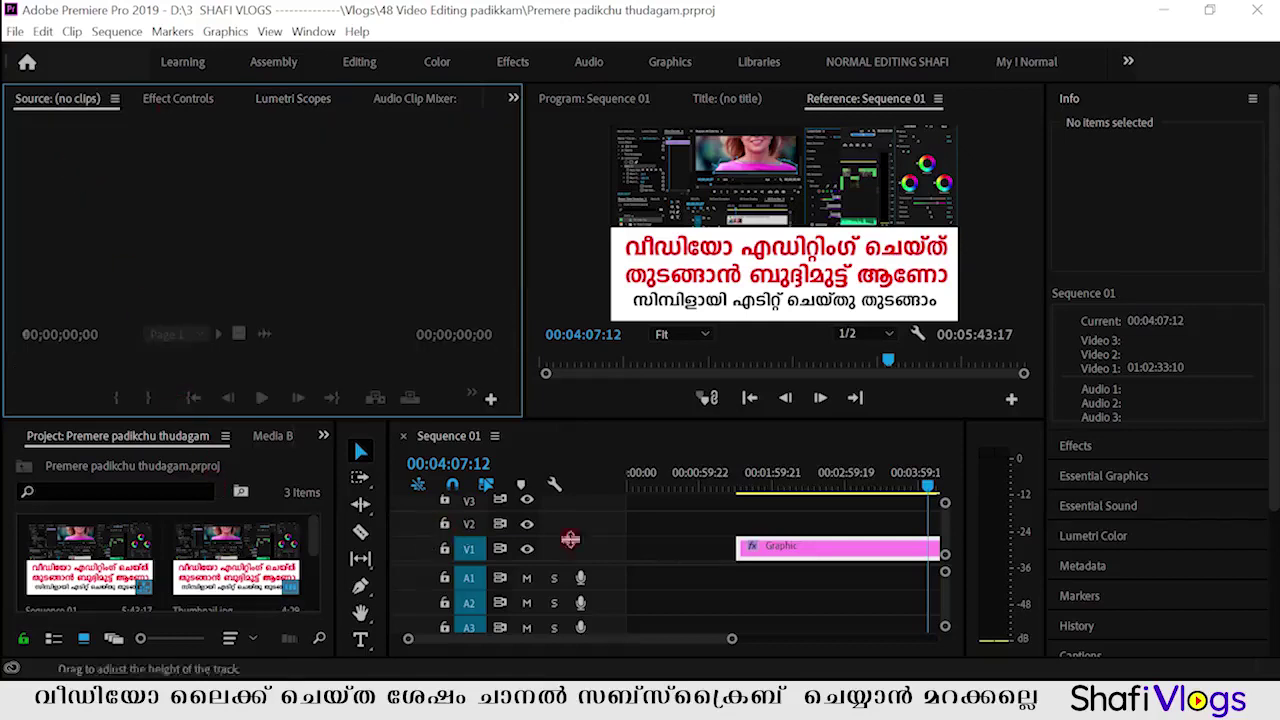
{"action": "left_click", "coordinate": [1103, 476]}
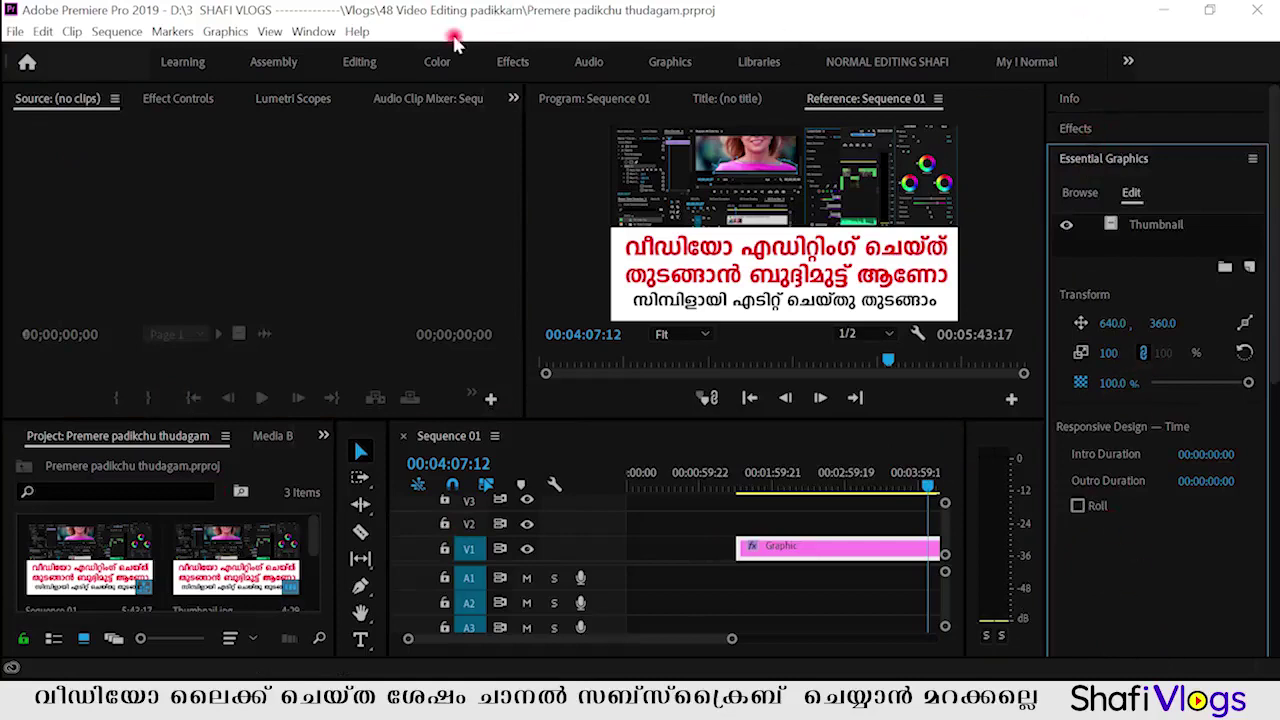
{"action": "left_click", "coordinate": [316, 32]}
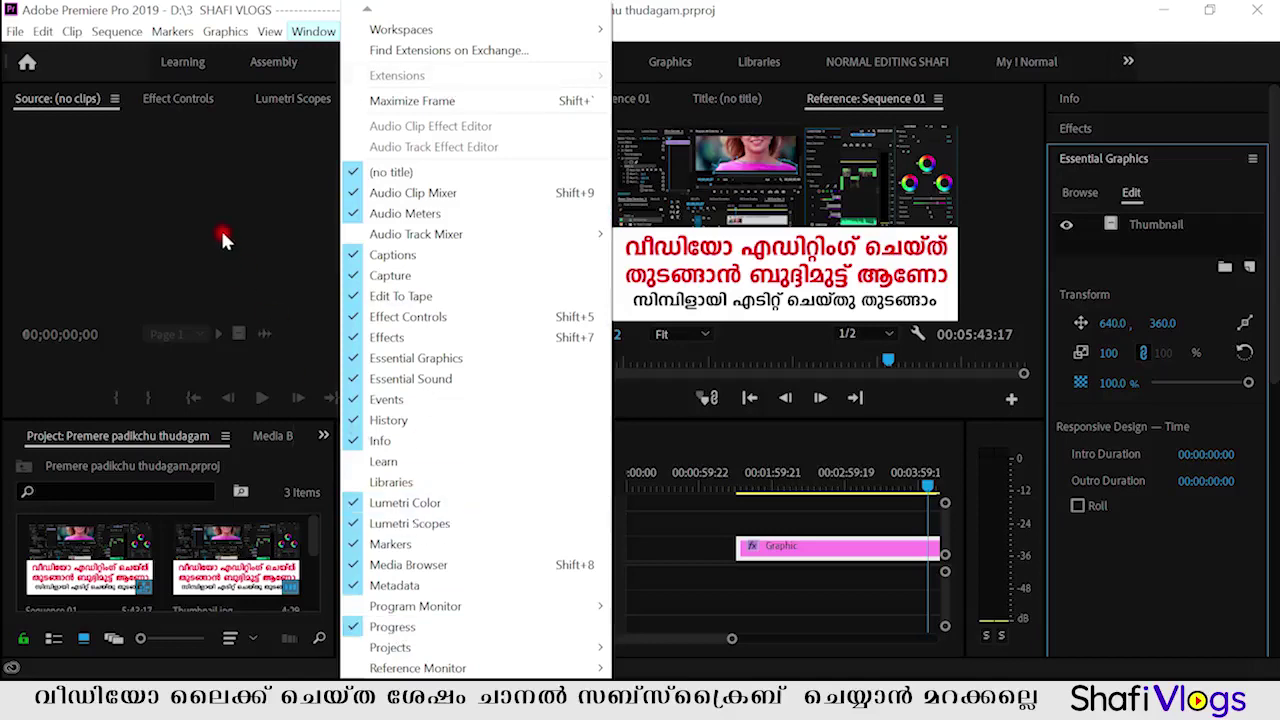
{"action": "left_click", "coordinate": [224, 196]}
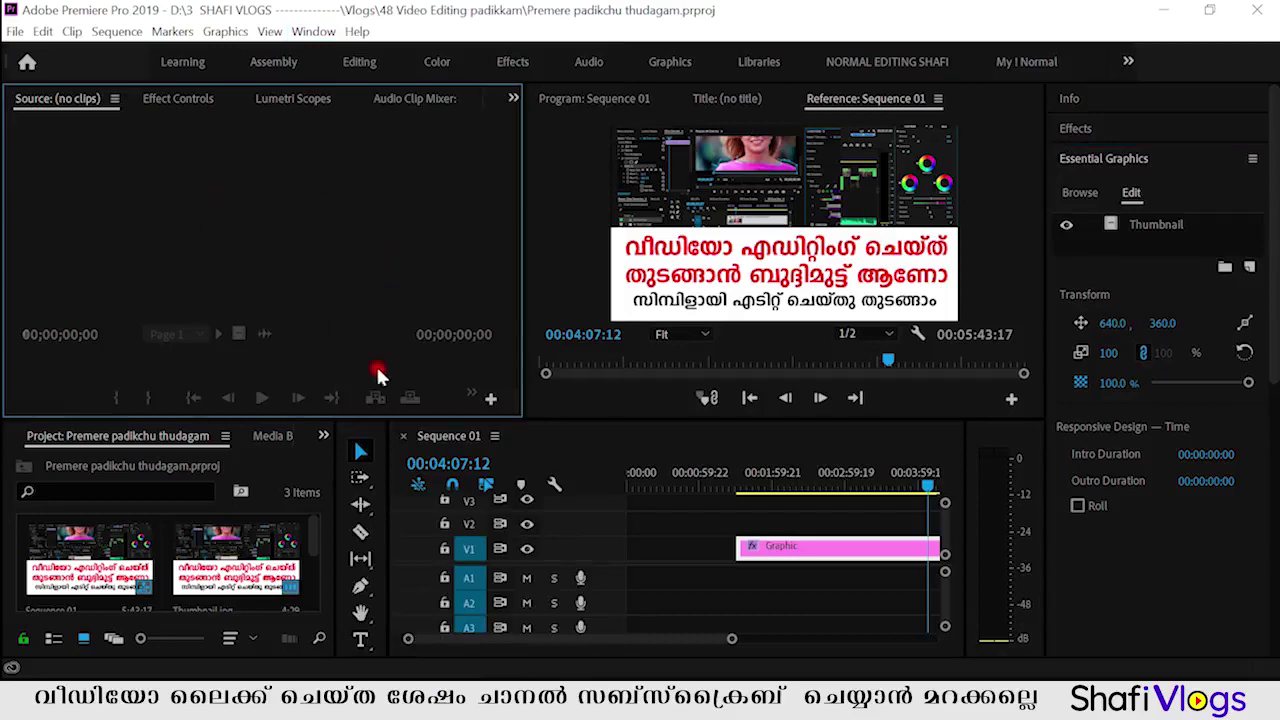
Step: Dock the Tools panel between the Source and Program monitors and resize it to two tools wide
{"action": "left_click", "coordinate": [372, 433]}
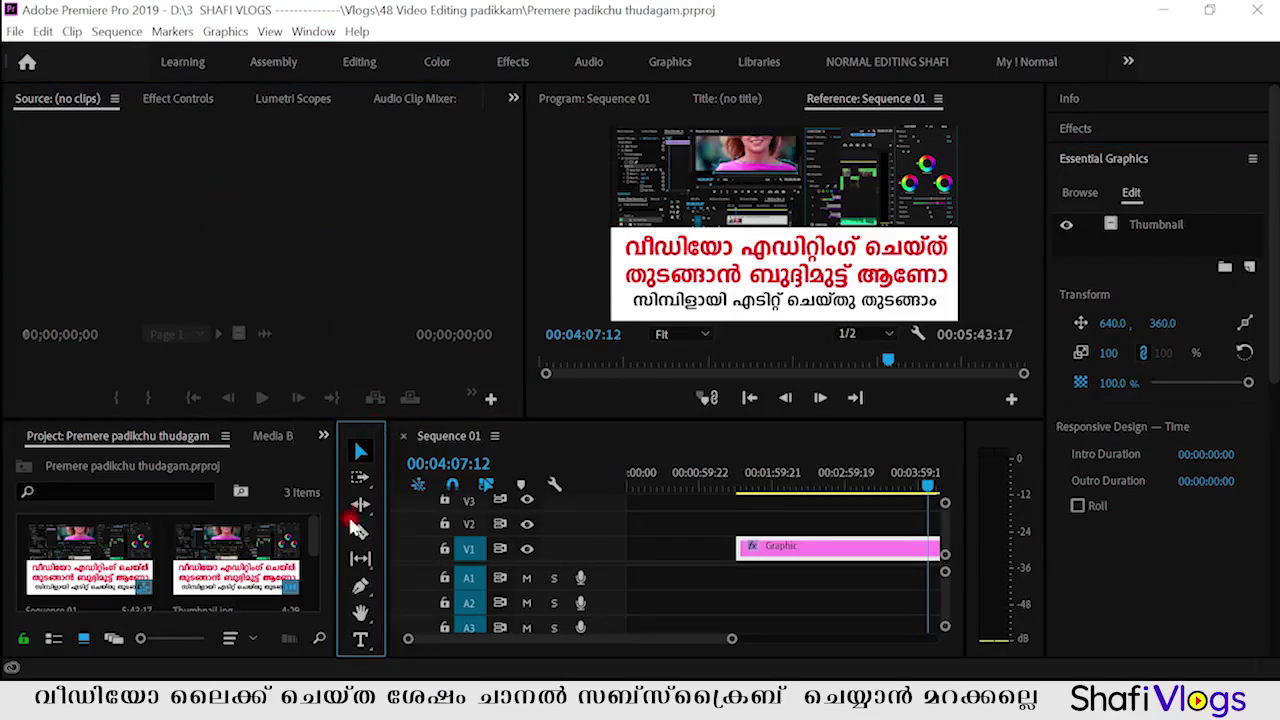
{"action": "mouse_move", "coordinate": [363, 437]}
{"action": "left_mouse_down"}
{"action": "mouse_move", "coordinate": [522, 170]}
{"action": "mouse_move", "coordinate": [518, 102]}
{"action": "left_mouse_up"}
{"action": "left_click_drag", "start_coordinate": [347, 421], "coordinate": [509, 238]}
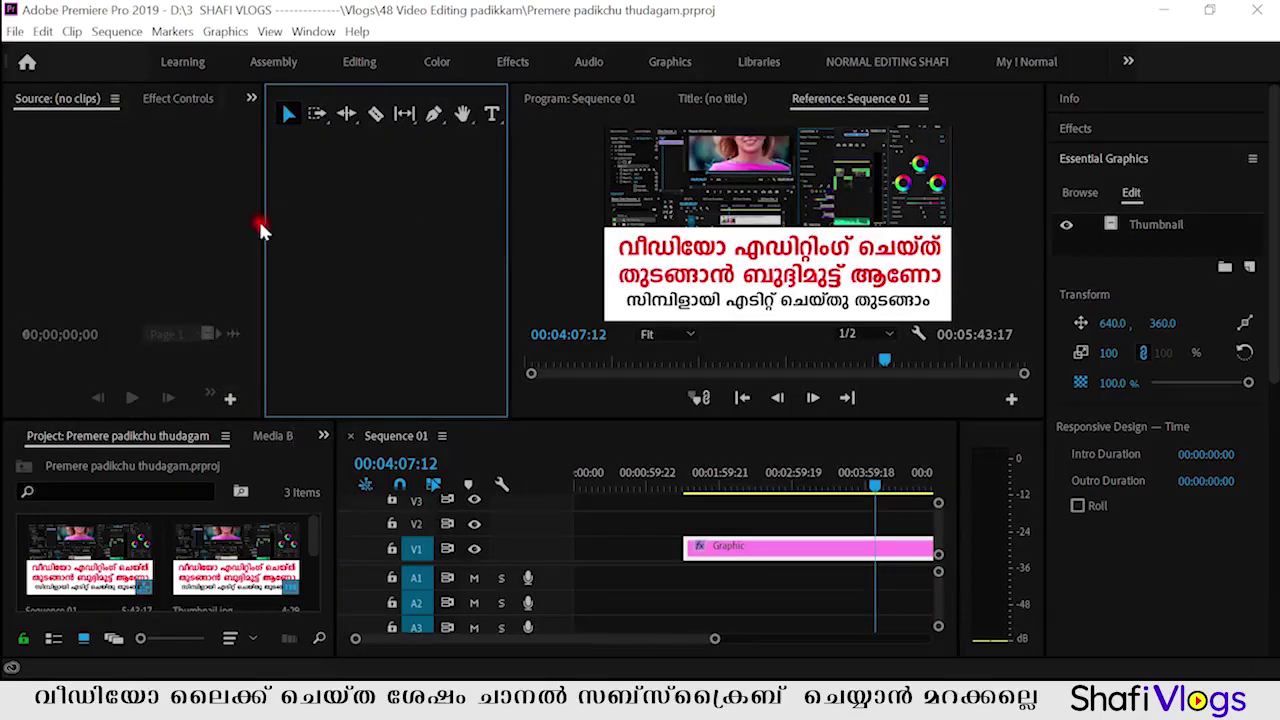
{"action": "left_click_drag", "start_coordinate": [264, 230], "coordinate": [464, 241]}
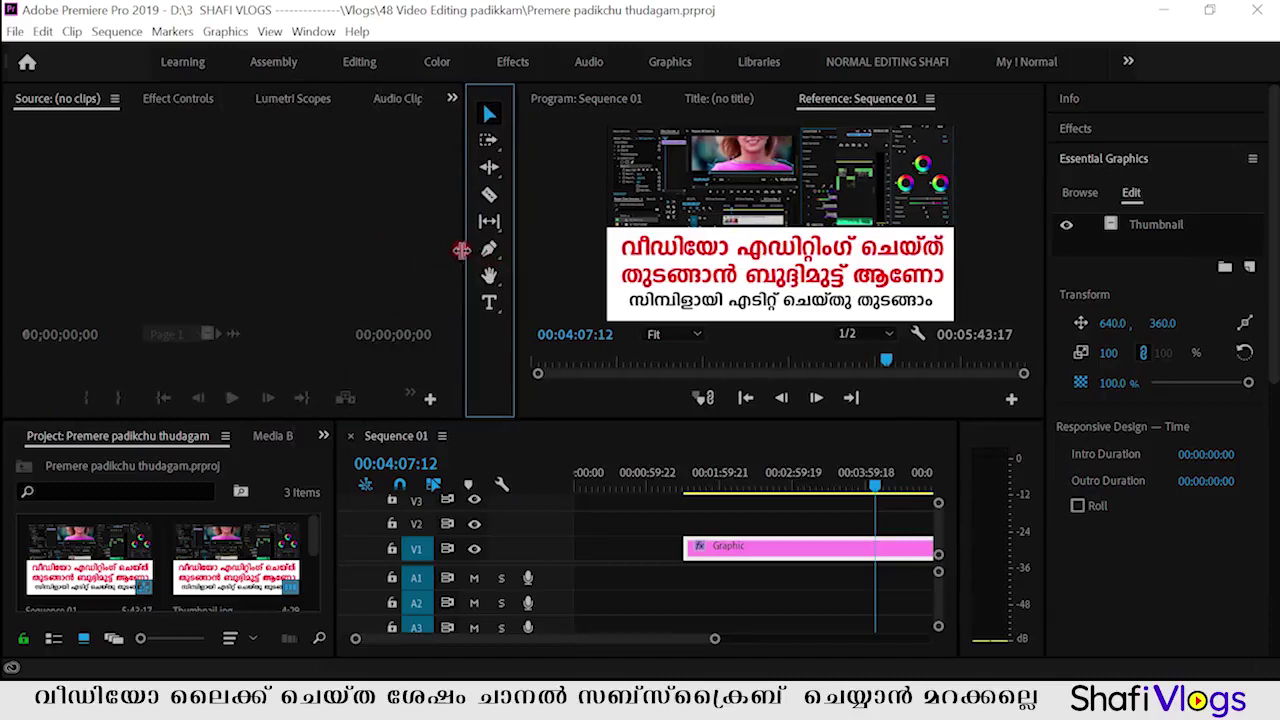
{"action": "left_click_drag", "start_coordinate": [461, 250], "coordinate": [441, 250]}
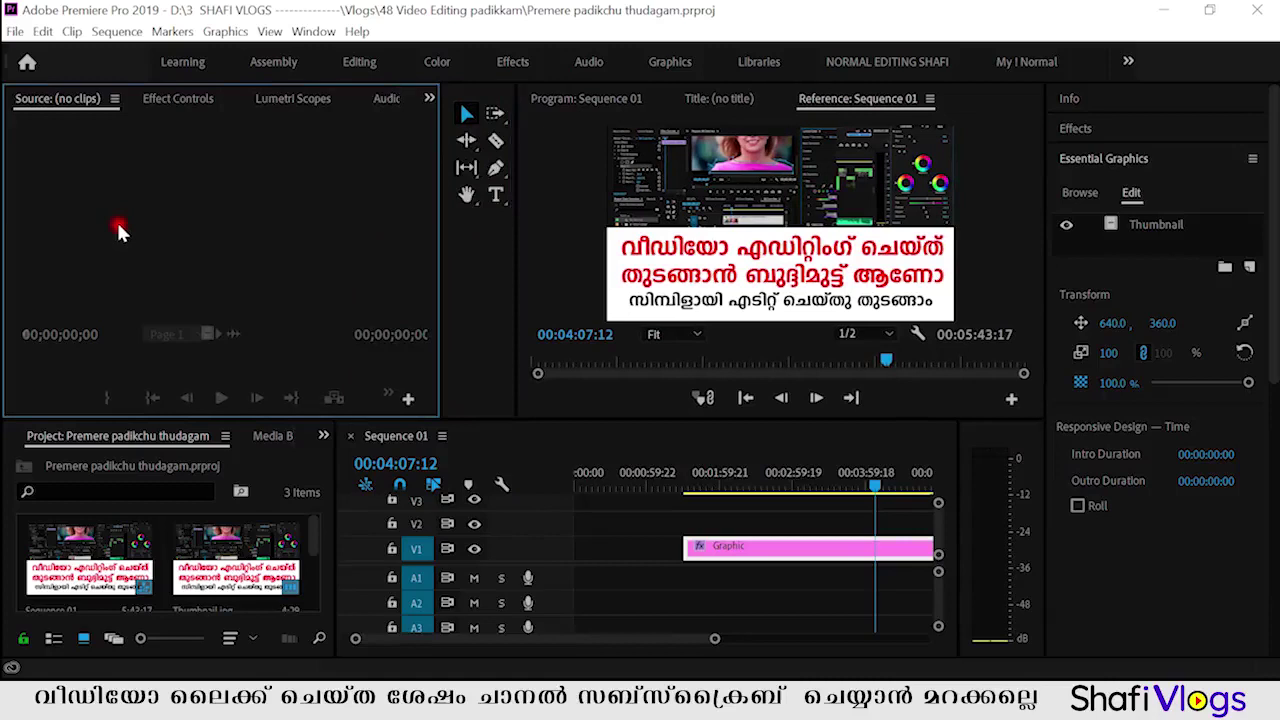
Step: Close the Lumetri Scopes panel in the upper-left group
{"action": "left_click", "coordinate": [180, 100]}
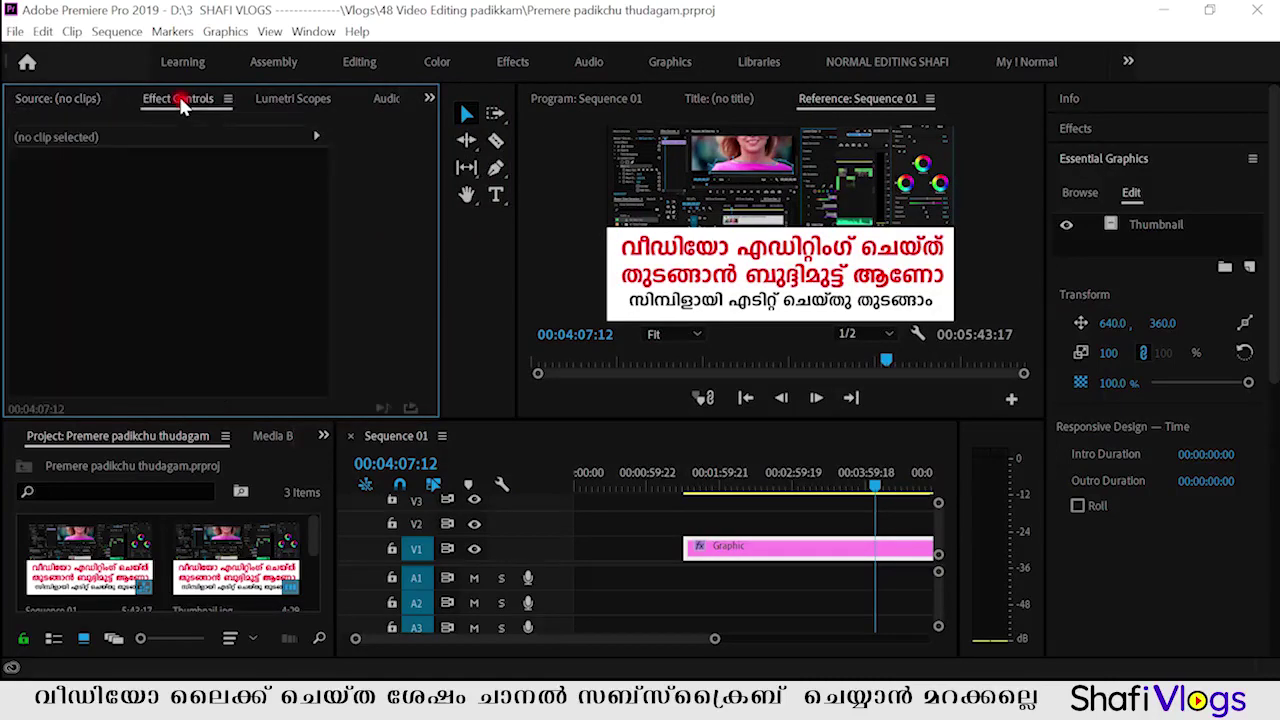
{"action": "left_click", "coordinate": [305, 102]}
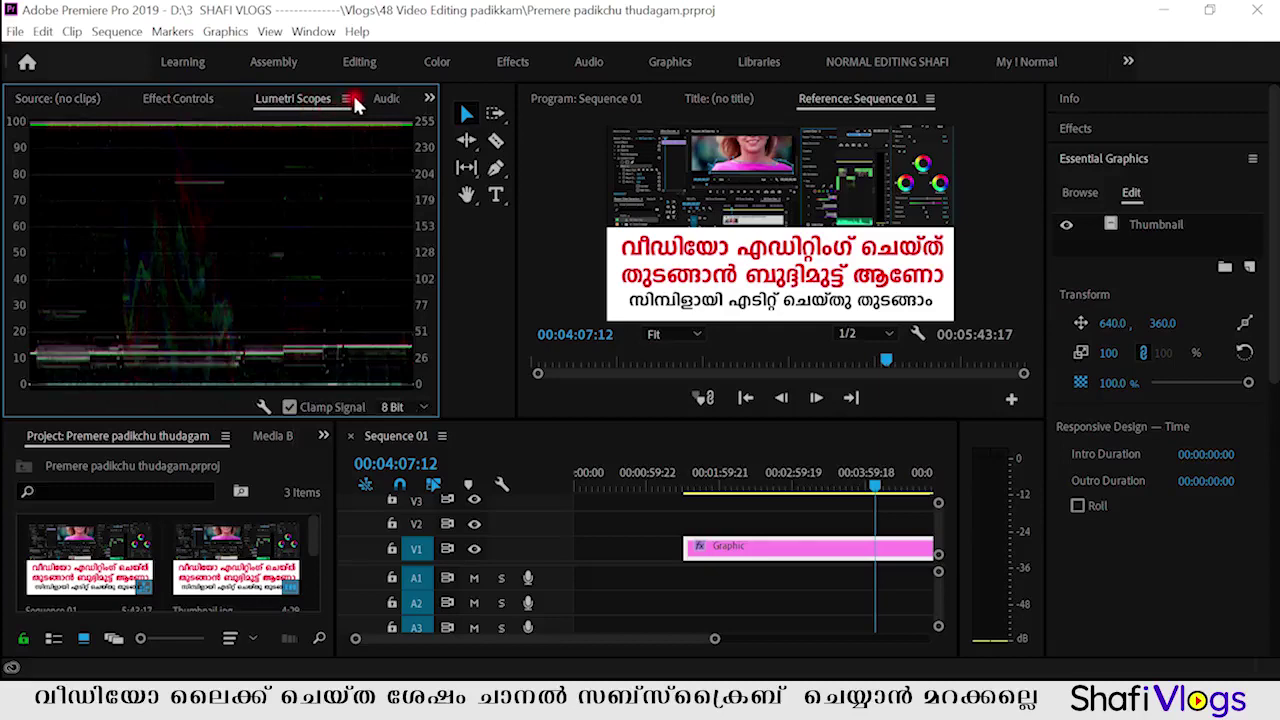
{"action": "left_click", "coordinate": [350, 98]}
{"action": "left_click", "coordinate": [412, 103]}
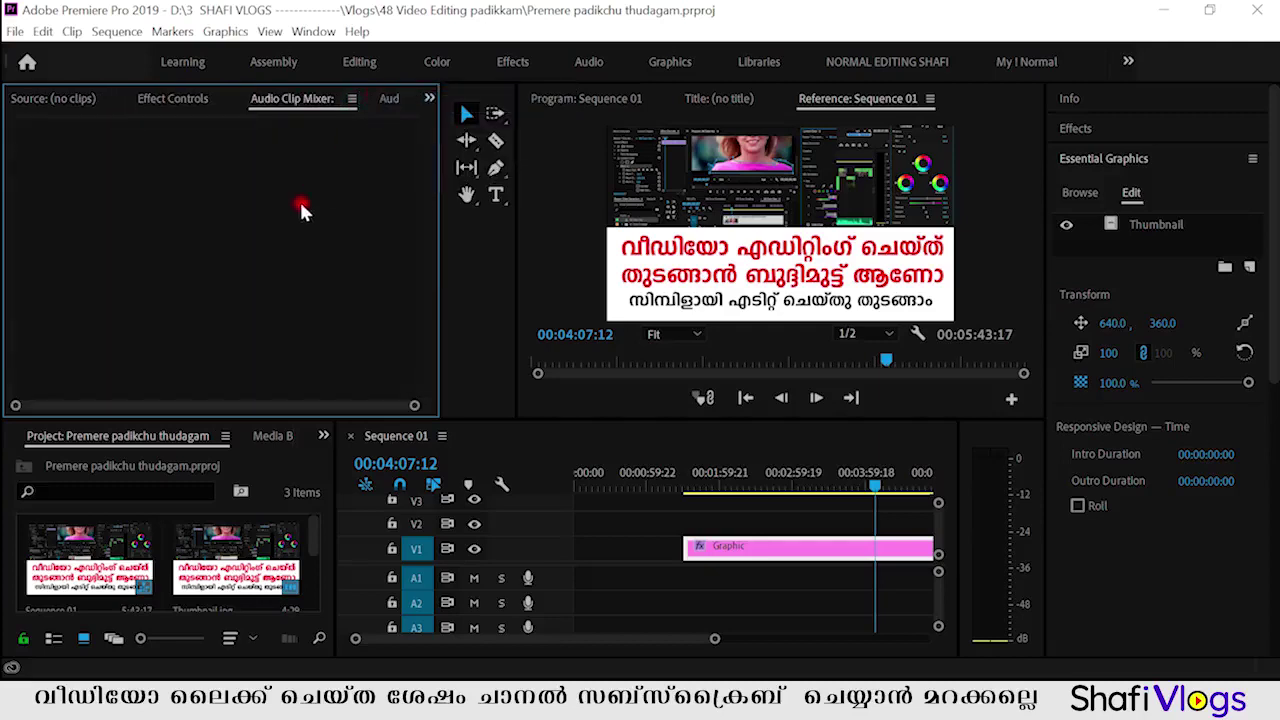
Step: Close the Audio Clip Mixer and Audio Track Mixer panels
{"action": "left_click", "coordinate": [353, 100]}
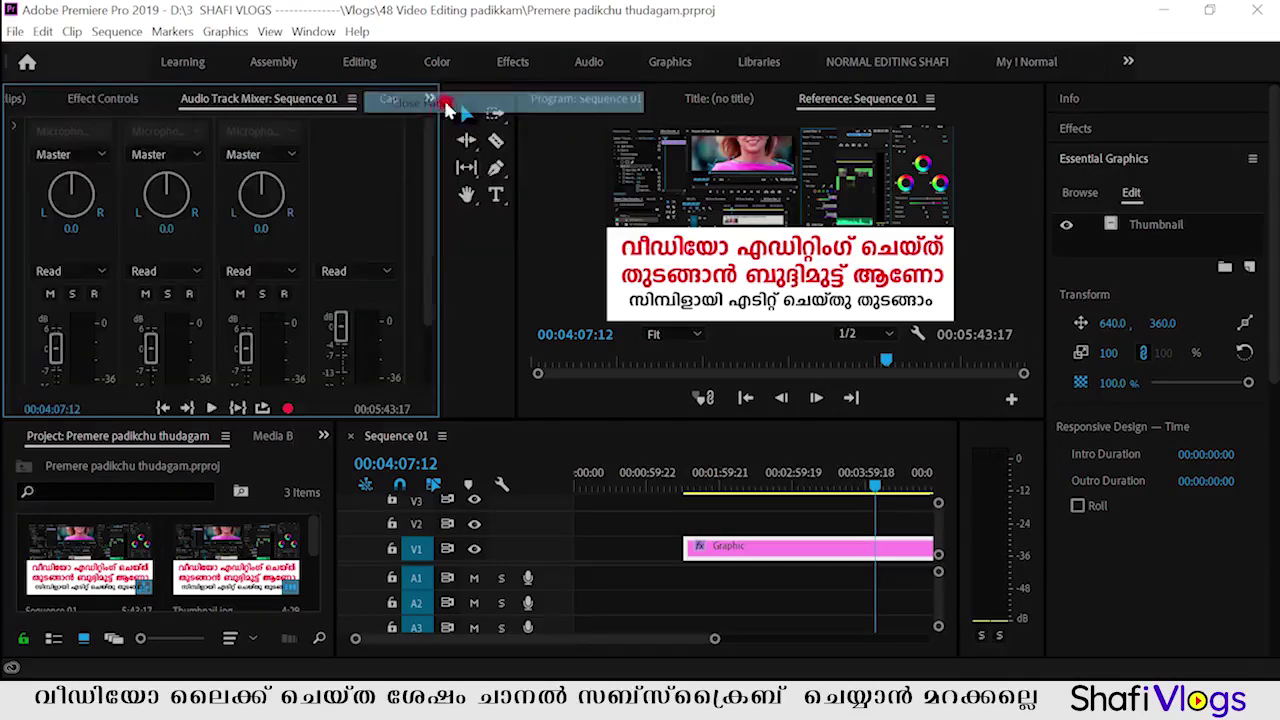
{"action": "left_click", "coordinate": [351, 99]}
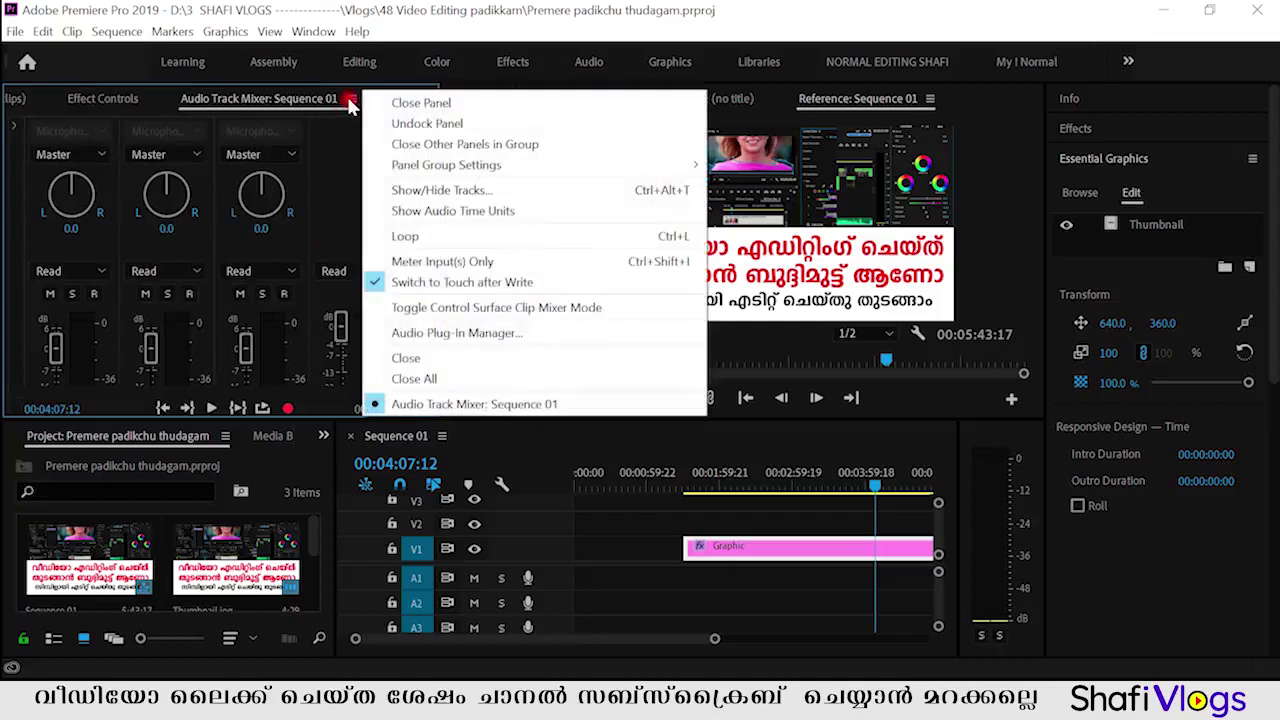
{"action": "left_click", "coordinate": [435, 100]}
{"action": "left_click", "coordinate": [304, 222]}
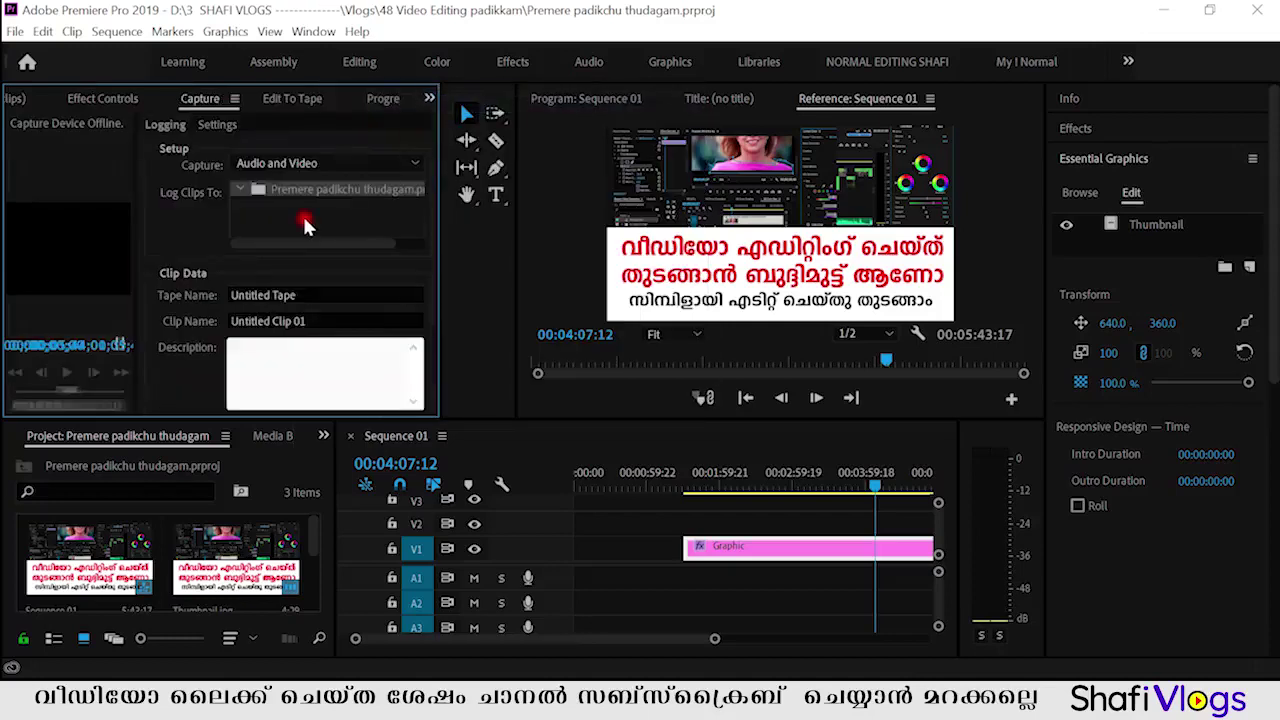
{"action": "left_click", "coordinate": [277, 170]}
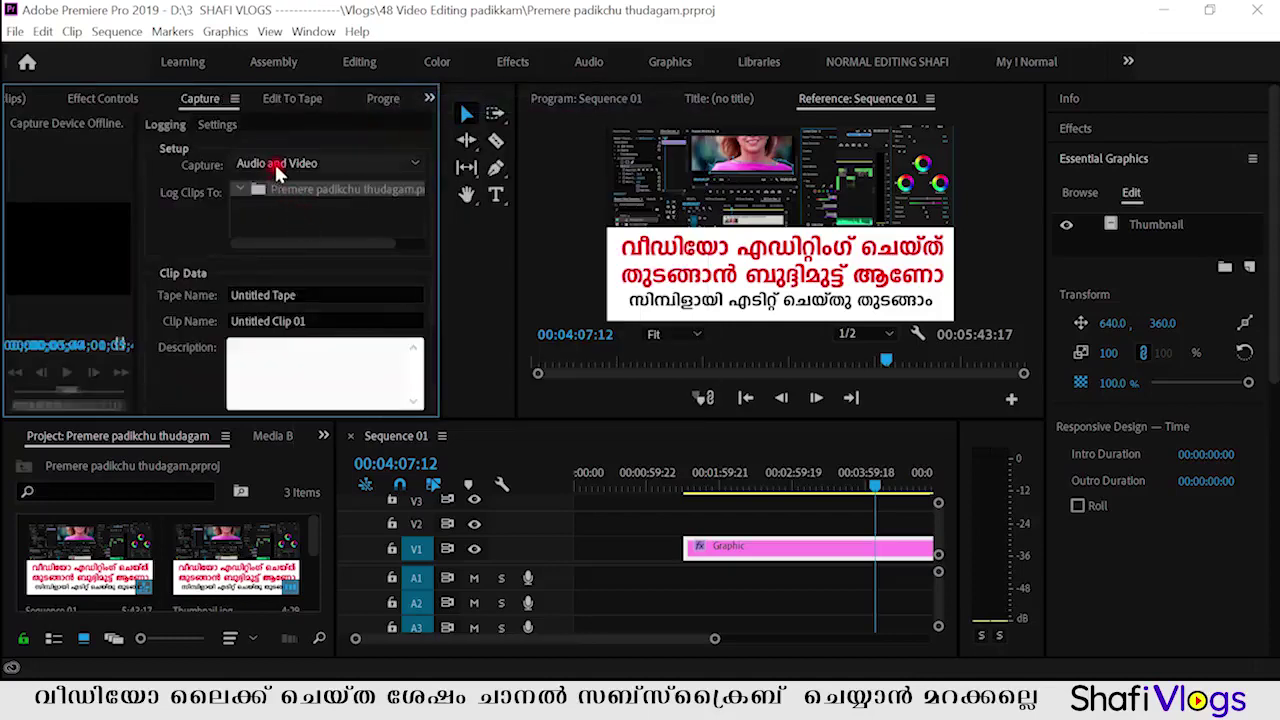
Step: Close the Capture, Edit To Tape and Progress panels
{"action": "left_click", "coordinate": [234, 99]}
{"action": "left_click", "coordinate": [270, 100]}
{"action": "left_click", "coordinate": [300, 100]}
{"action": "left_click", "coordinate": [334, 100]}
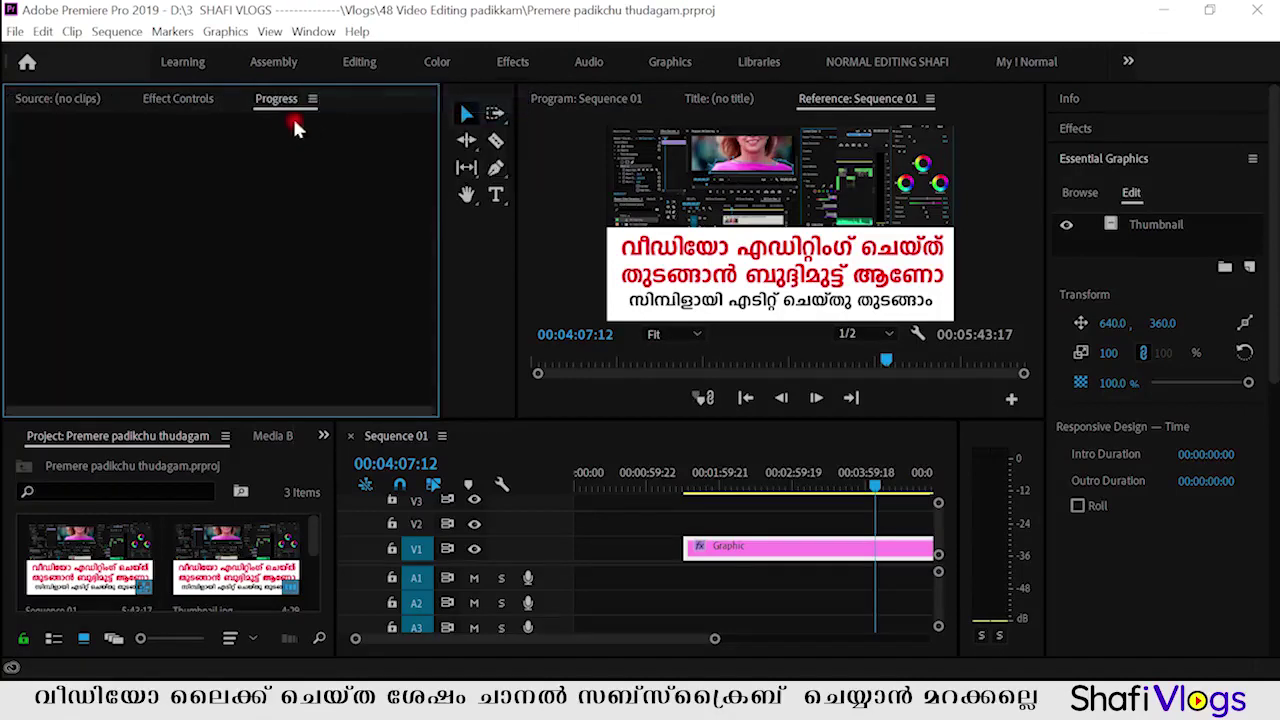
{"action": "left_click", "coordinate": [312, 100]}
{"action": "left_click", "coordinate": [322, 105]}
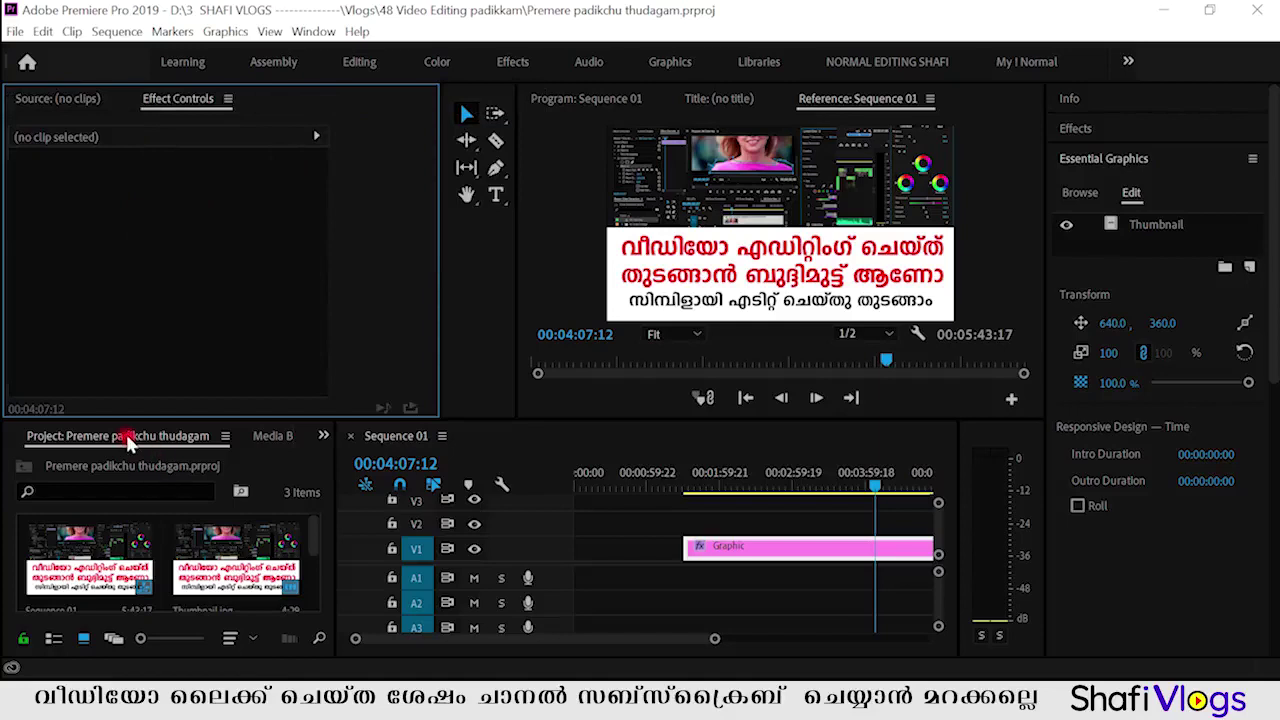
Step: Move the Project panel into the upper-left group and close the Media Browser and Libraries panels
{"action": "left_click_drag", "start_coordinate": [127, 440], "coordinate": [240, 170]}
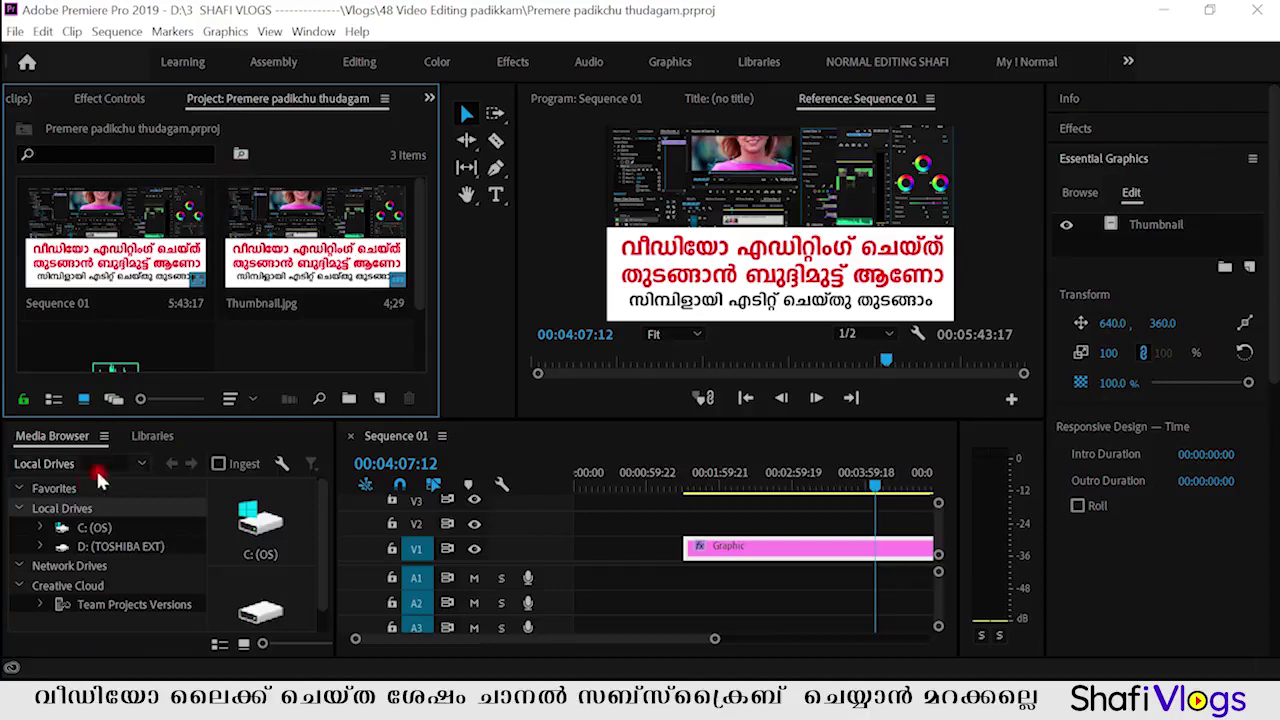
{"action": "left_click", "coordinate": [105, 437]}
{"action": "left_click", "coordinate": [146, 440]}
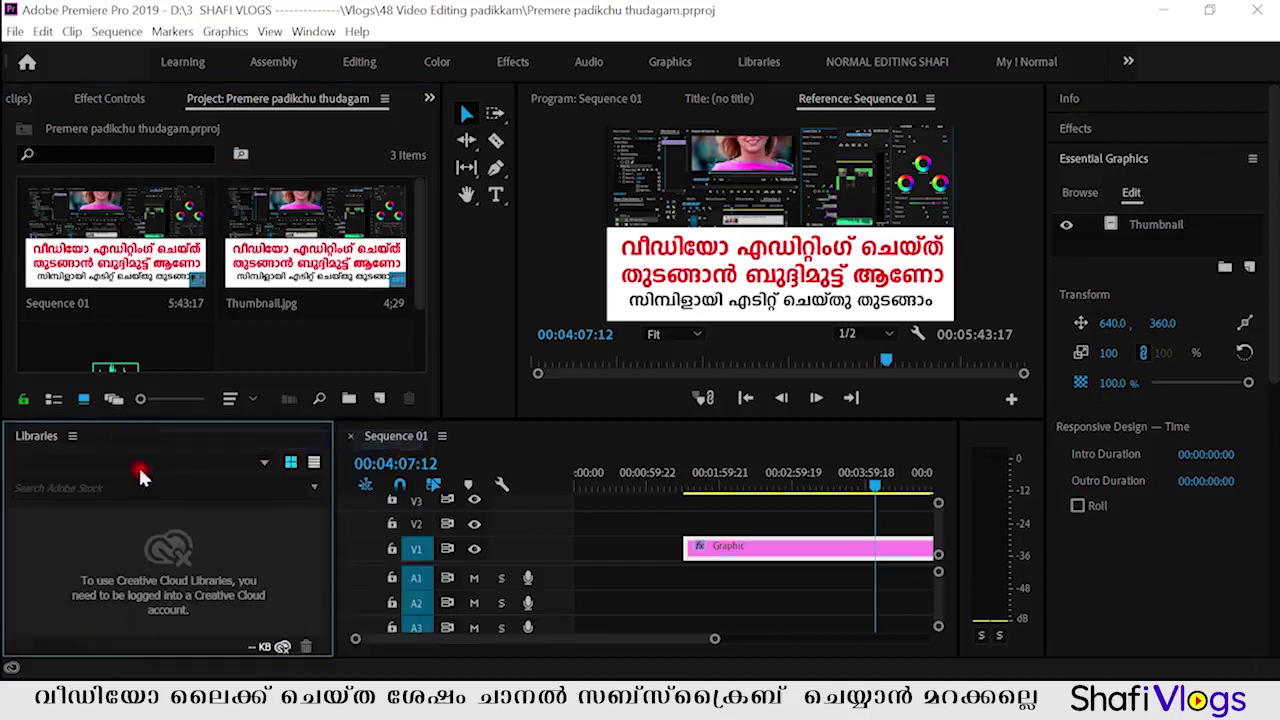
{"action": "left_click", "coordinate": [72, 436]}
{"action": "left_click", "coordinate": [141, 442]}
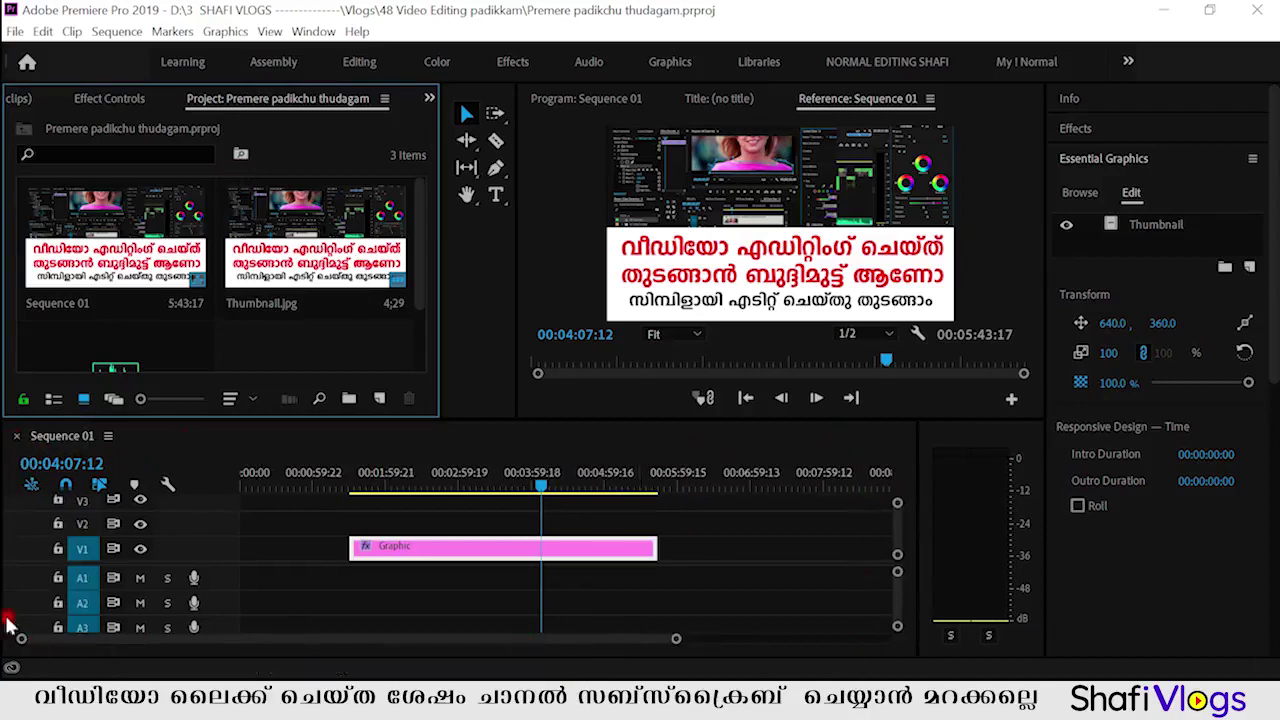
Step: Shift the Graphic clip to start near 00:00:59 and park the playhead on the Thumbnail graphic
{"action": "left_click_drag", "start_coordinate": [440, 550], "coordinate": [388, 549]}
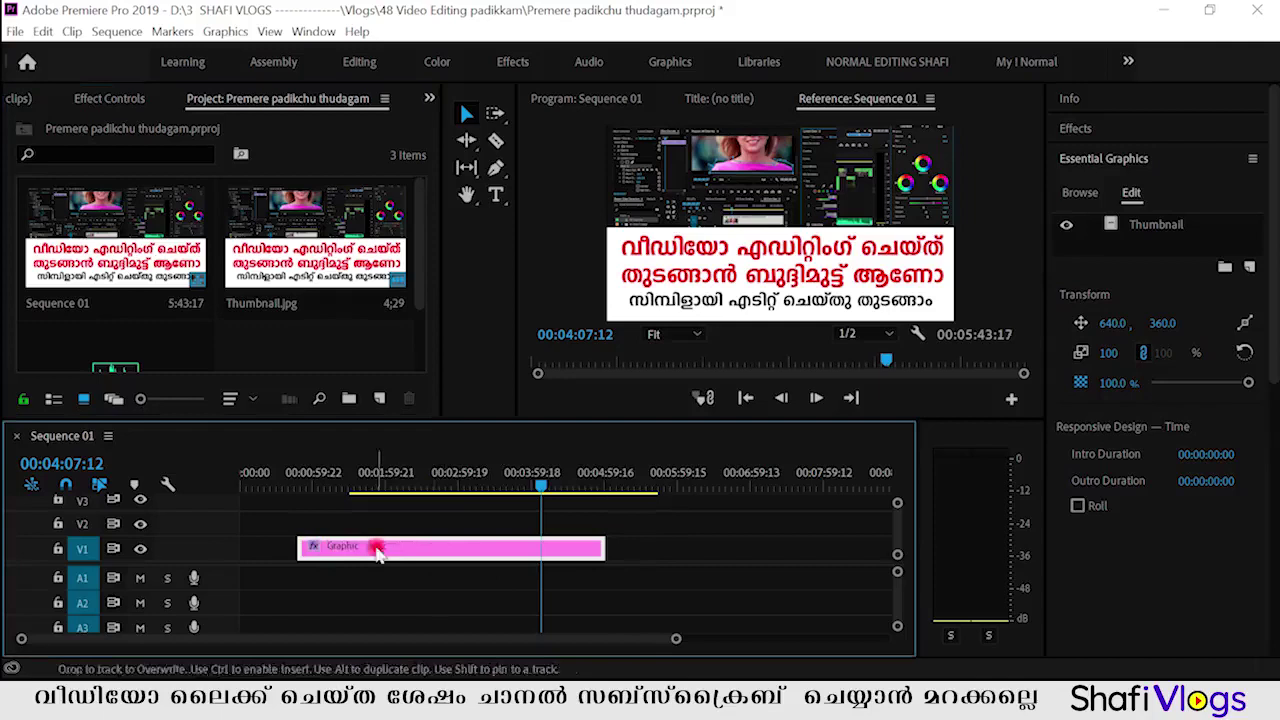
{"action": "left_click", "coordinate": [711, 534]}
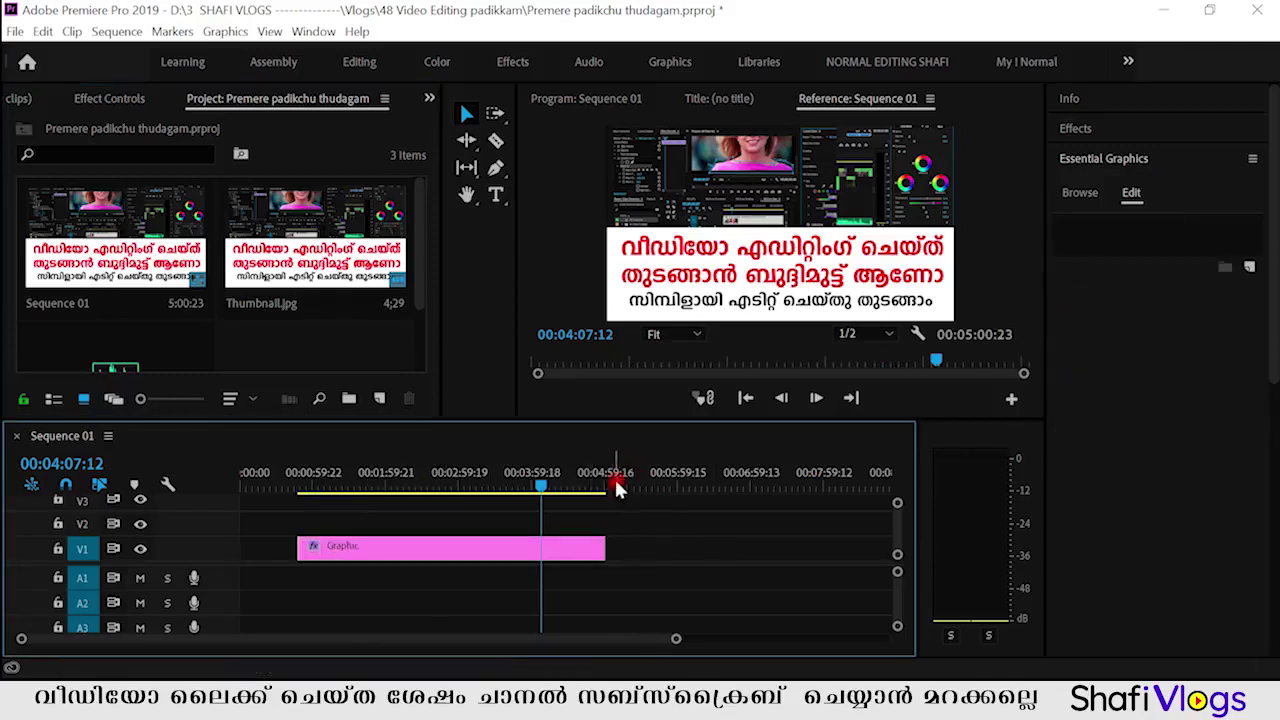
{"action": "left_click", "coordinate": [677, 478]}
{"action": "left_click", "coordinate": [532, 476]}
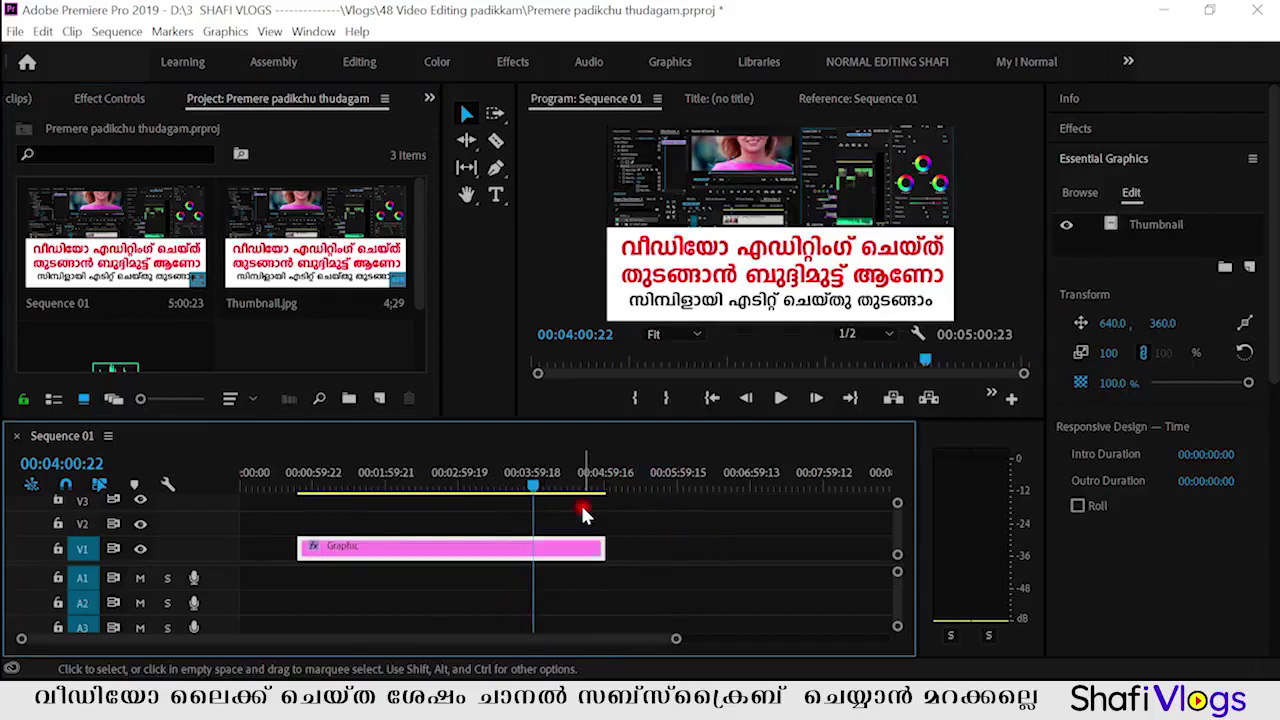
Step: Widen the Project panel so all its items show
{"action": "left_click", "coordinate": [465, 172]}
{"action": "left_click", "coordinate": [480, 190]}
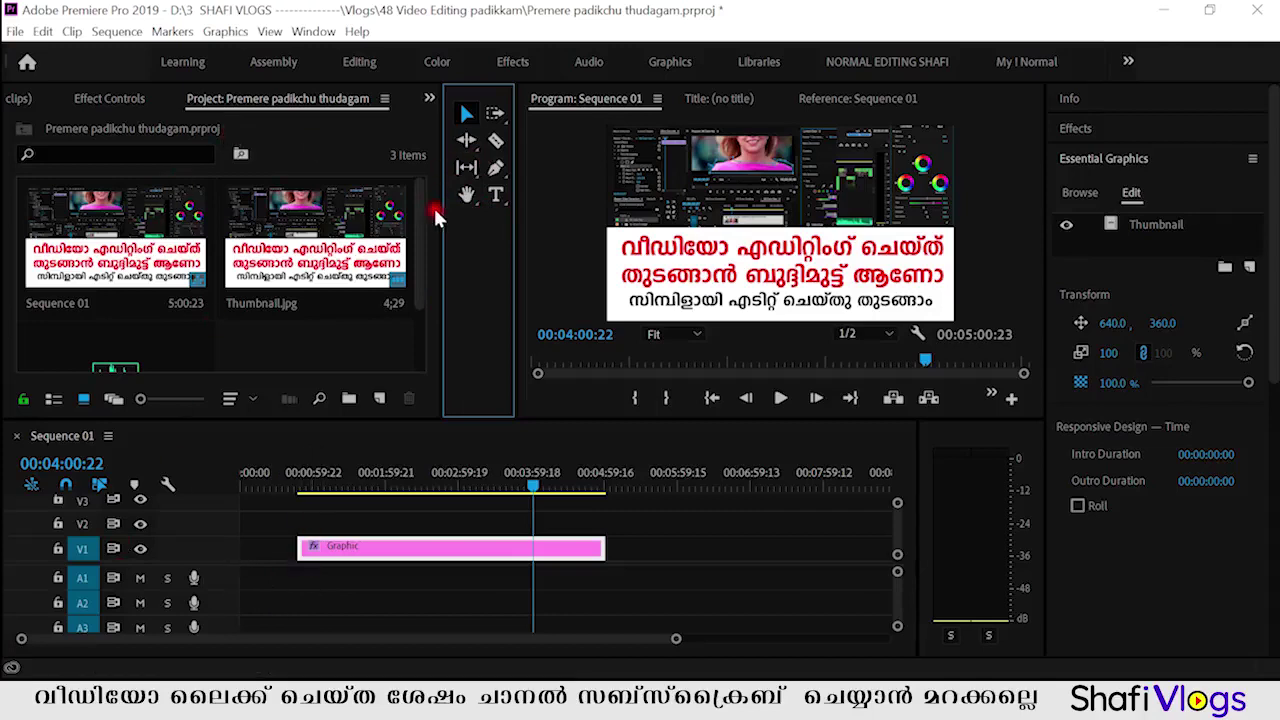
{"action": "left_click_drag", "start_coordinate": [439, 215], "coordinate": [456, 215]}
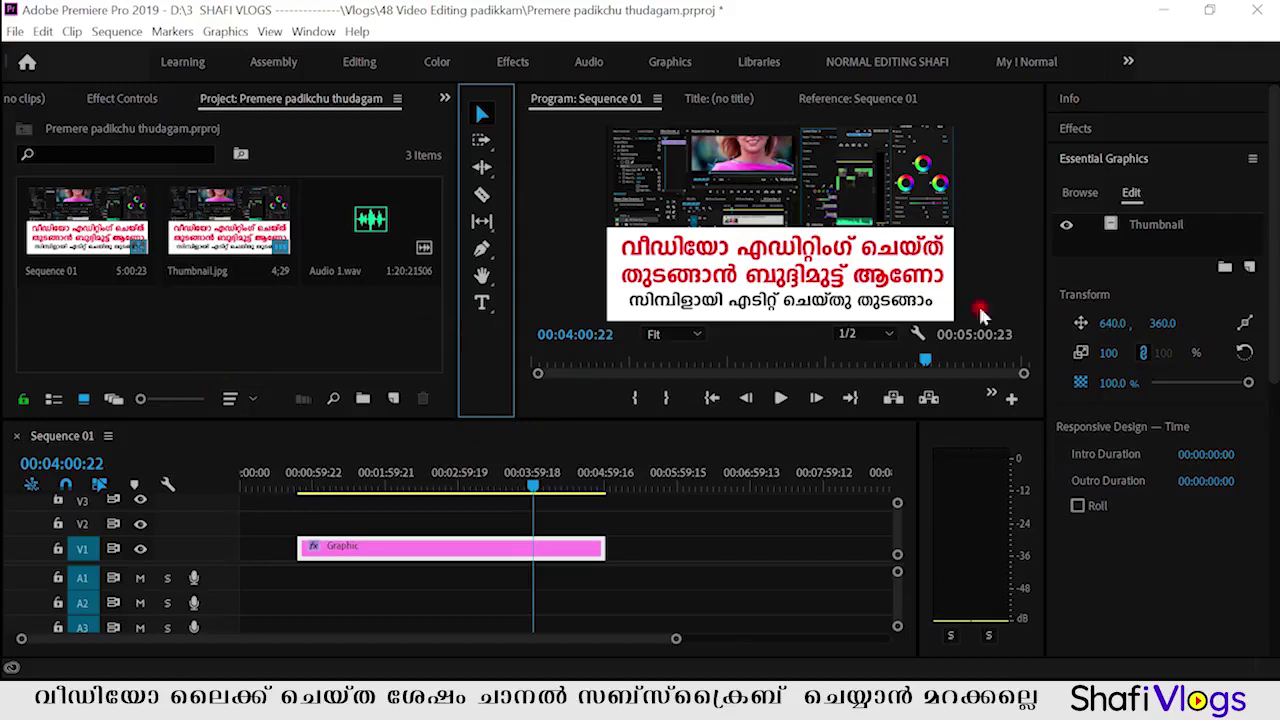
Step: Close the Info and Effects panels on the right side
{"action": "left_click", "coordinate": [1230, 103]}
{"action": "left_click", "coordinate": [1250, 102]}
{"action": "left_click", "coordinate": [1193, 106]}
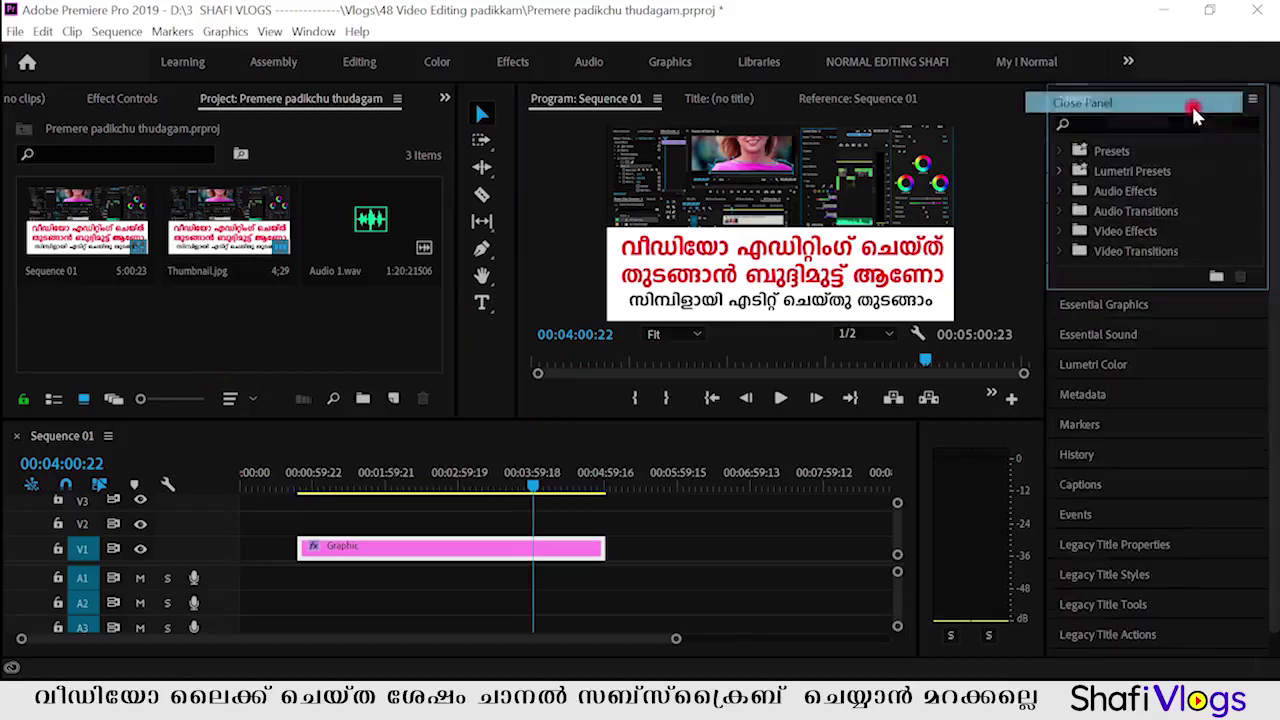
{"action": "left_click", "coordinate": [1252, 99]}
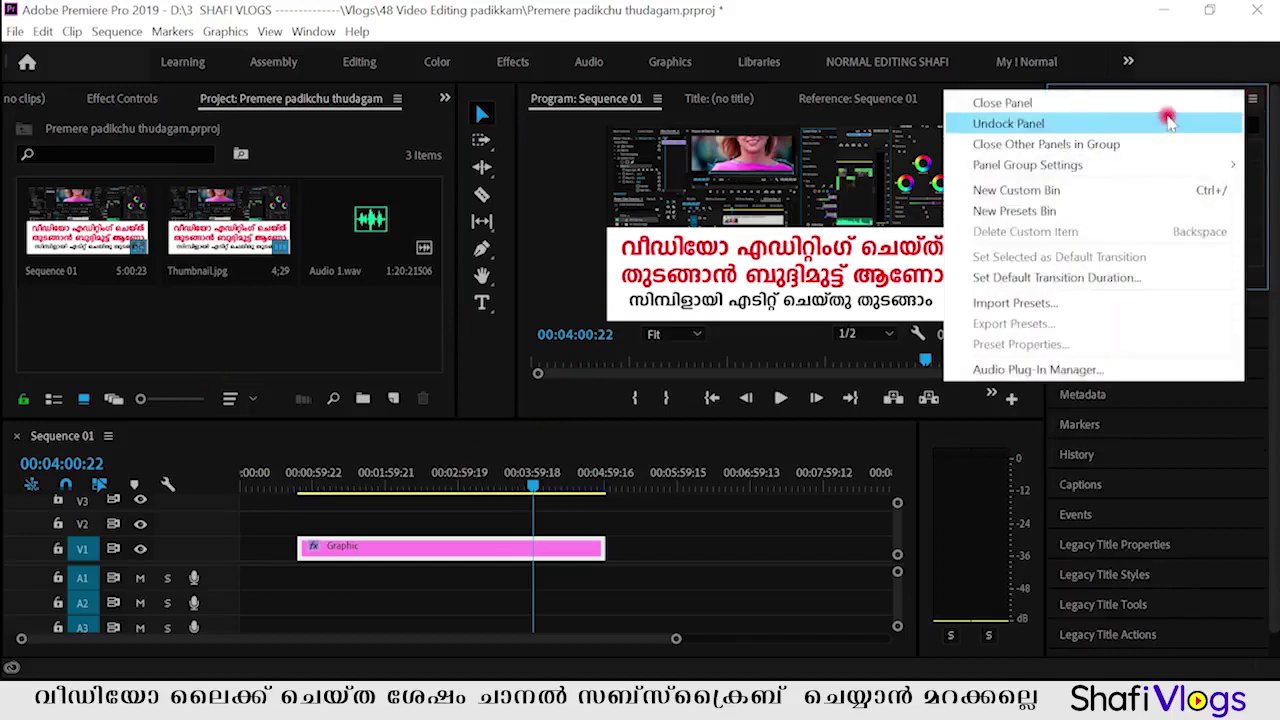
{"action": "left_click", "coordinate": [1252, 99]}
{"action": "left_click", "coordinate": [1252, 99]}
{"action": "left_click", "coordinate": [1143, 104]}
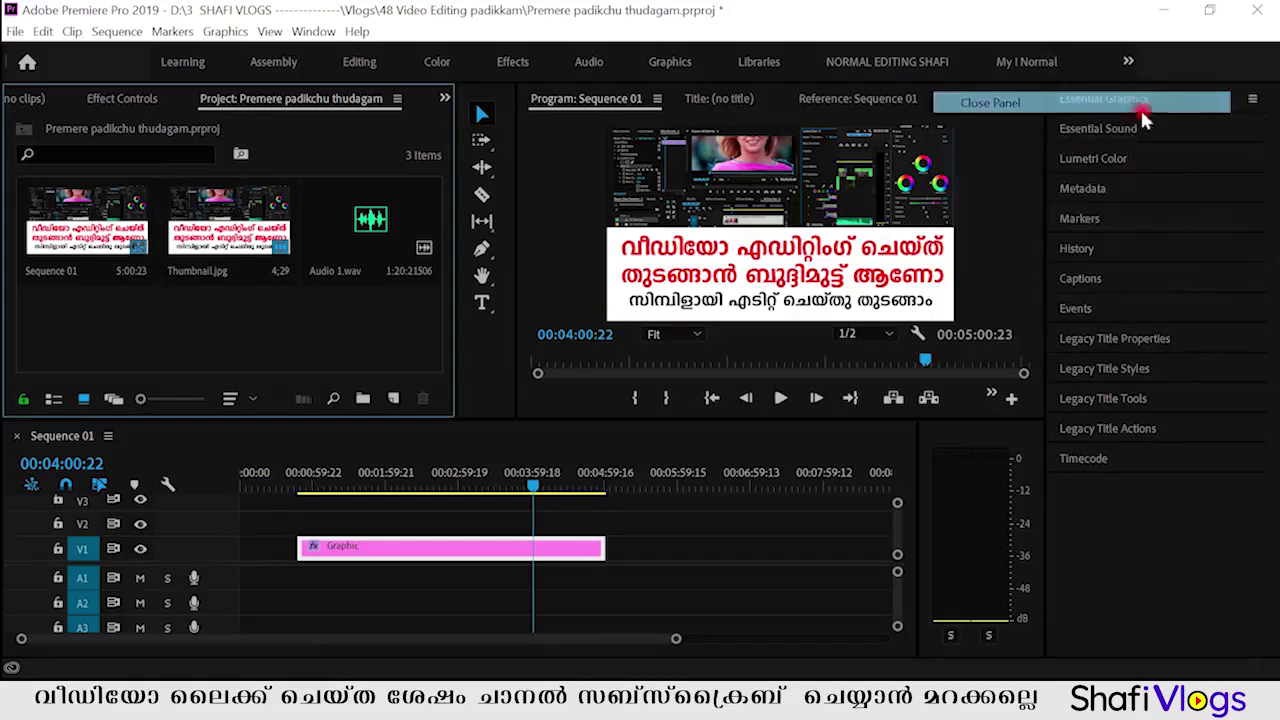
Step: Close the Essential Graphics panel, removing the right-side panel column
{"action": "left_click", "coordinate": [1250, 100]}
{"action": "left_click", "coordinate": [1240, 103]}
{"action": "left_click", "coordinate": [1250, 100]}
{"action": "left_click", "coordinate": [1240, 103]}
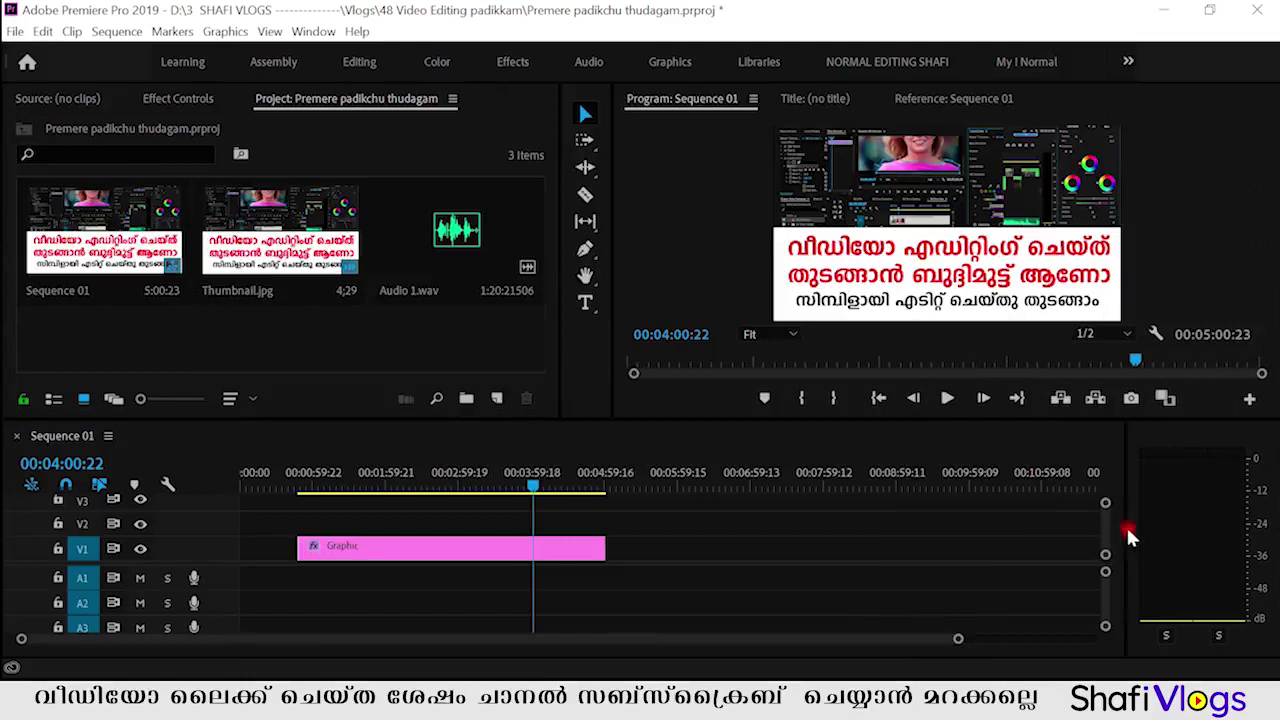
Step: Narrow the timeline slightly and reopen the Essential Graphics panel from the Window menu
{"action": "left_click_drag", "start_coordinate": [1126, 531], "coordinate": [1111, 512]}
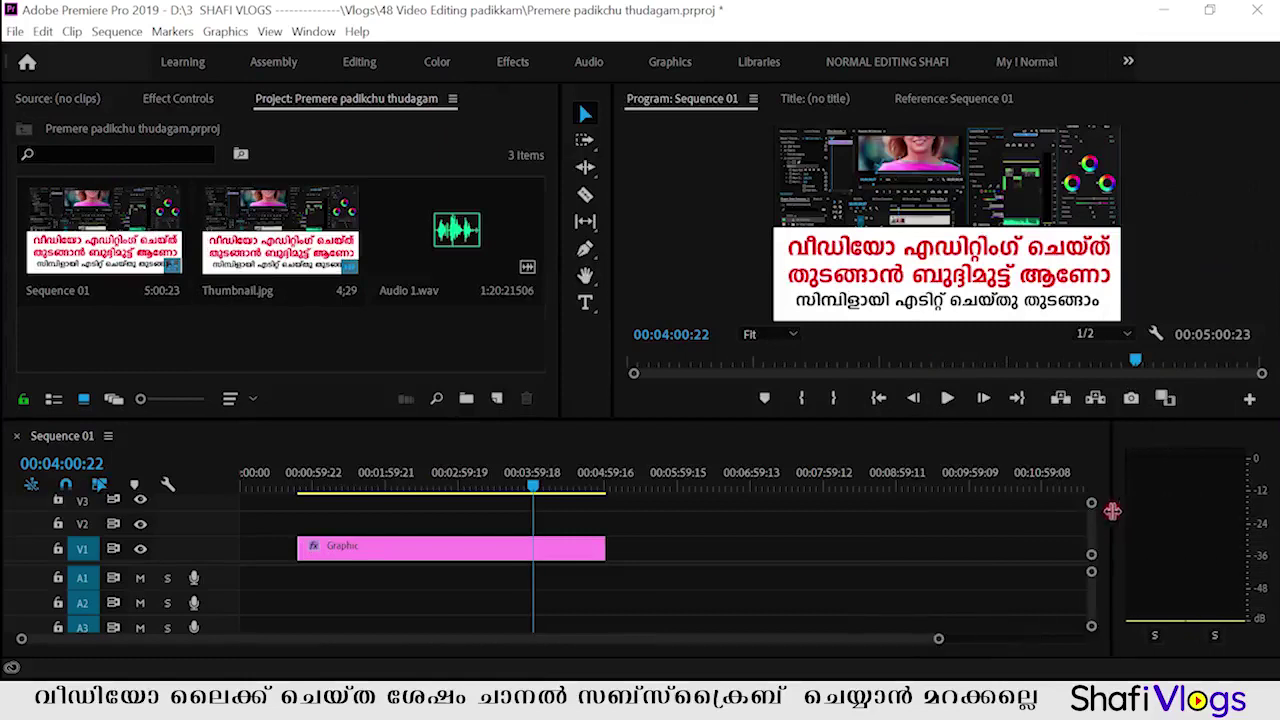
{"action": "left_click", "coordinate": [313, 31]}
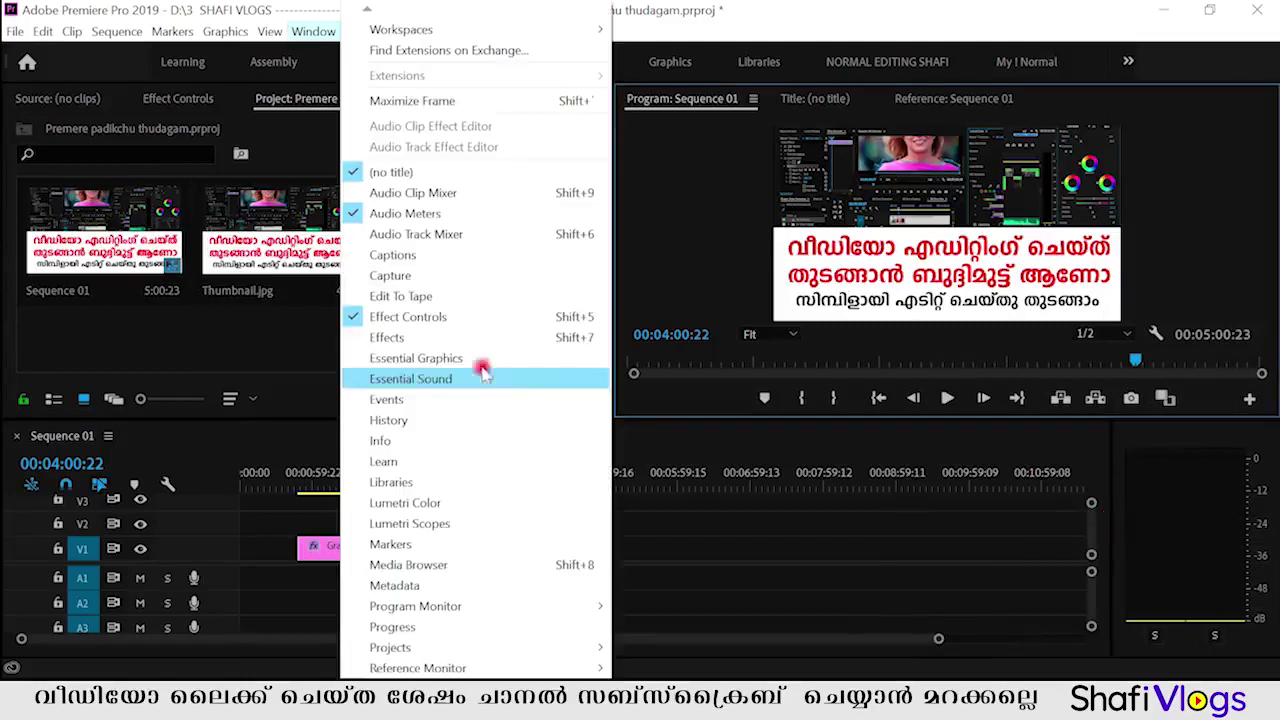
{"action": "left_click", "coordinate": [426, 360]}
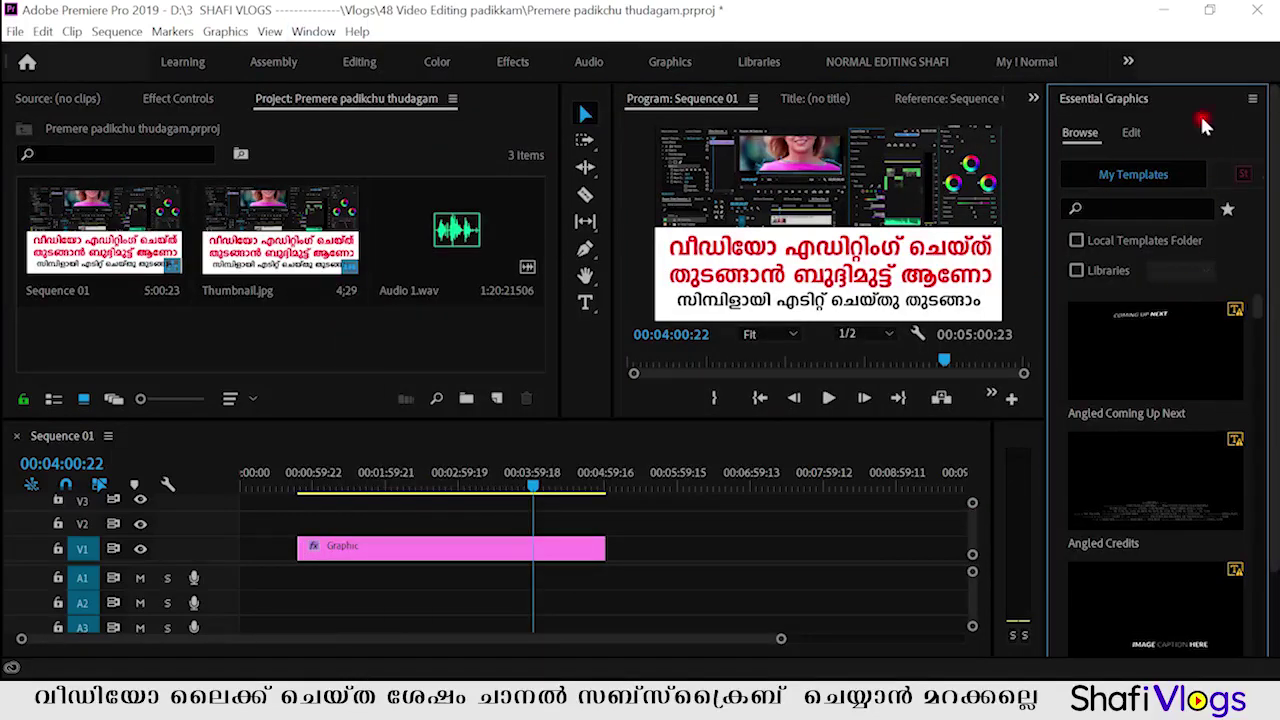
Step: Import Thumbnail.jpg into the project, then reopen and dismiss the Import dialog several times
{"action": "double_click", "coordinate": [318, 330]}
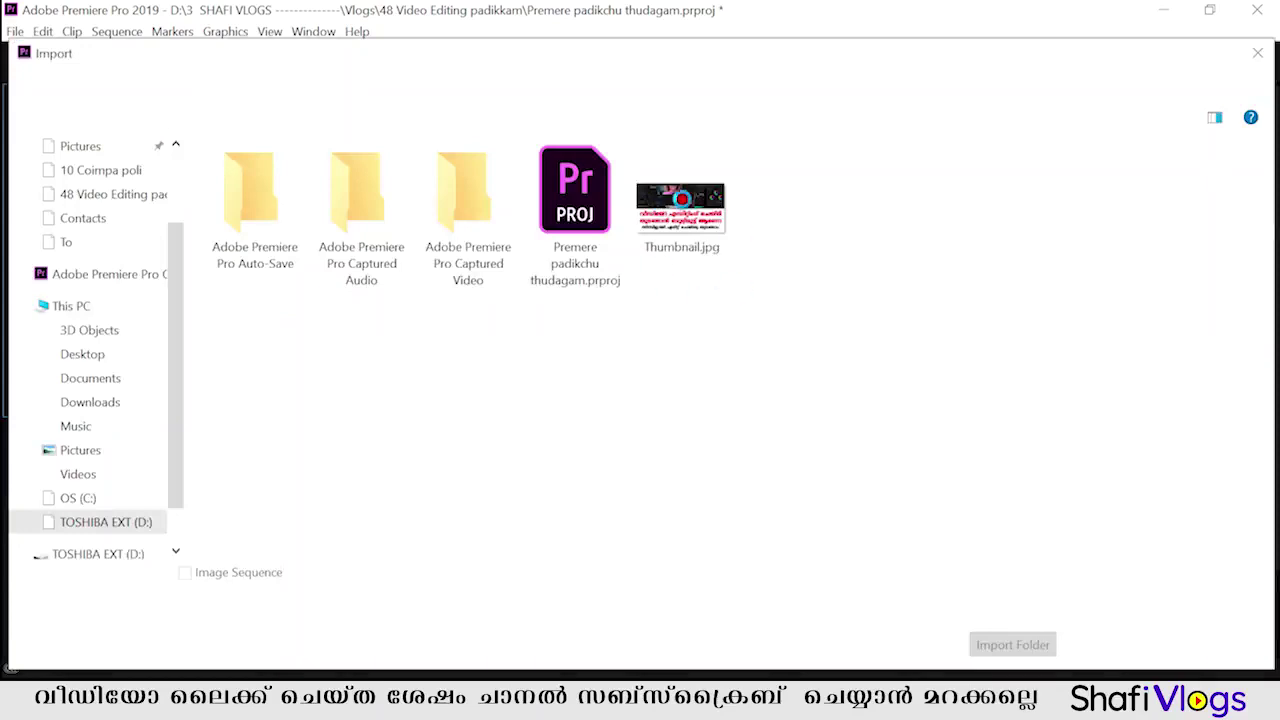
{"action": "double_click", "coordinate": [668, 206]}
{"action": "double_click", "coordinate": [253, 306]}
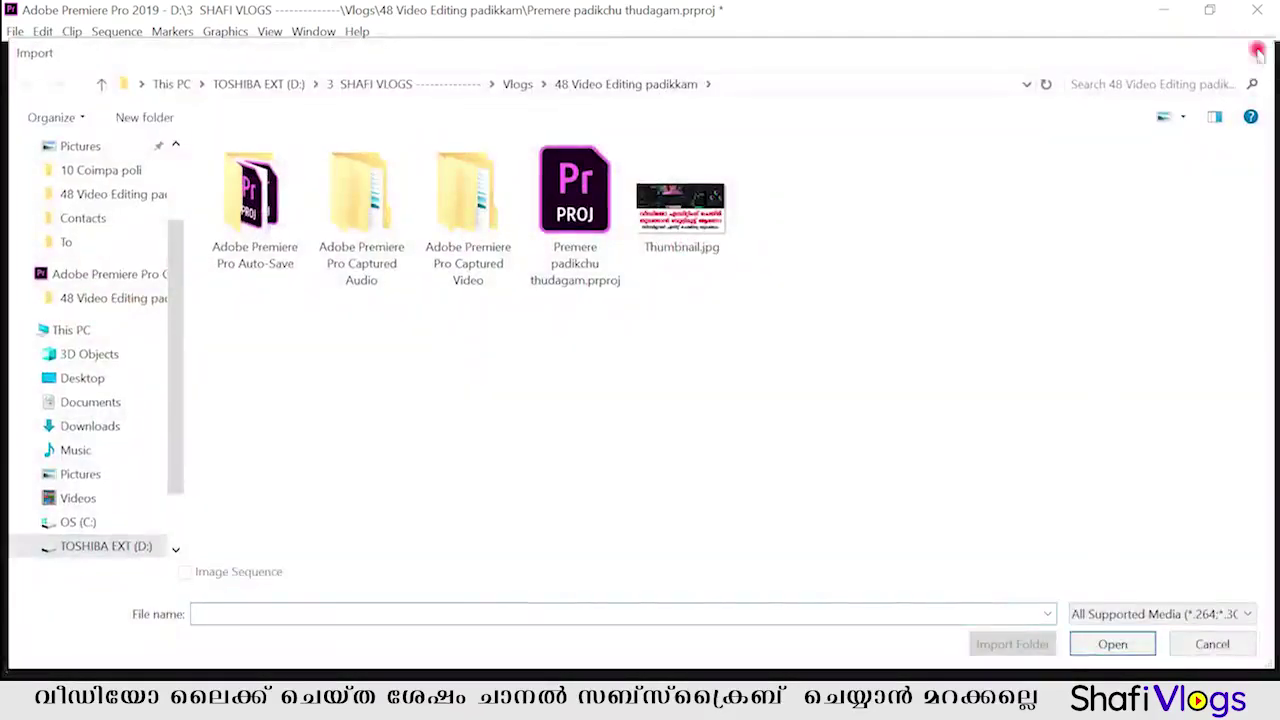
{"action": "left_click", "coordinate": [1258, 55]}
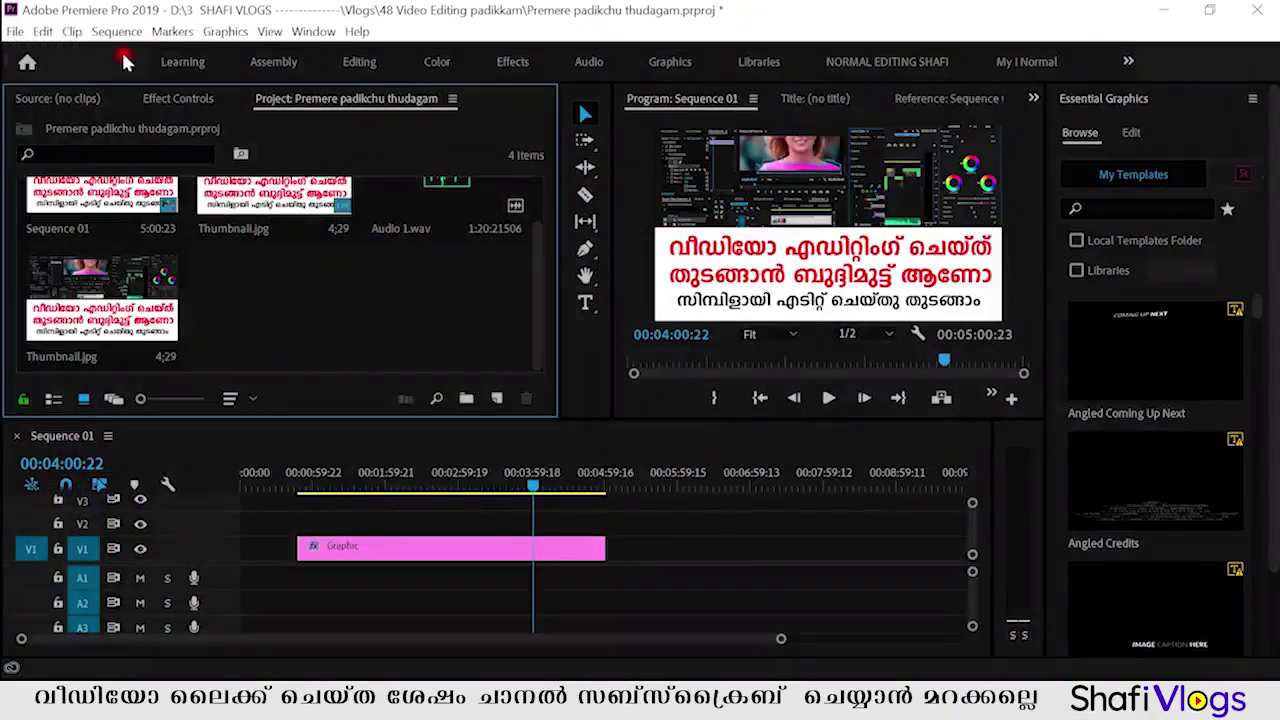
{"action": "double_click", "coordinate": [288, 343]}
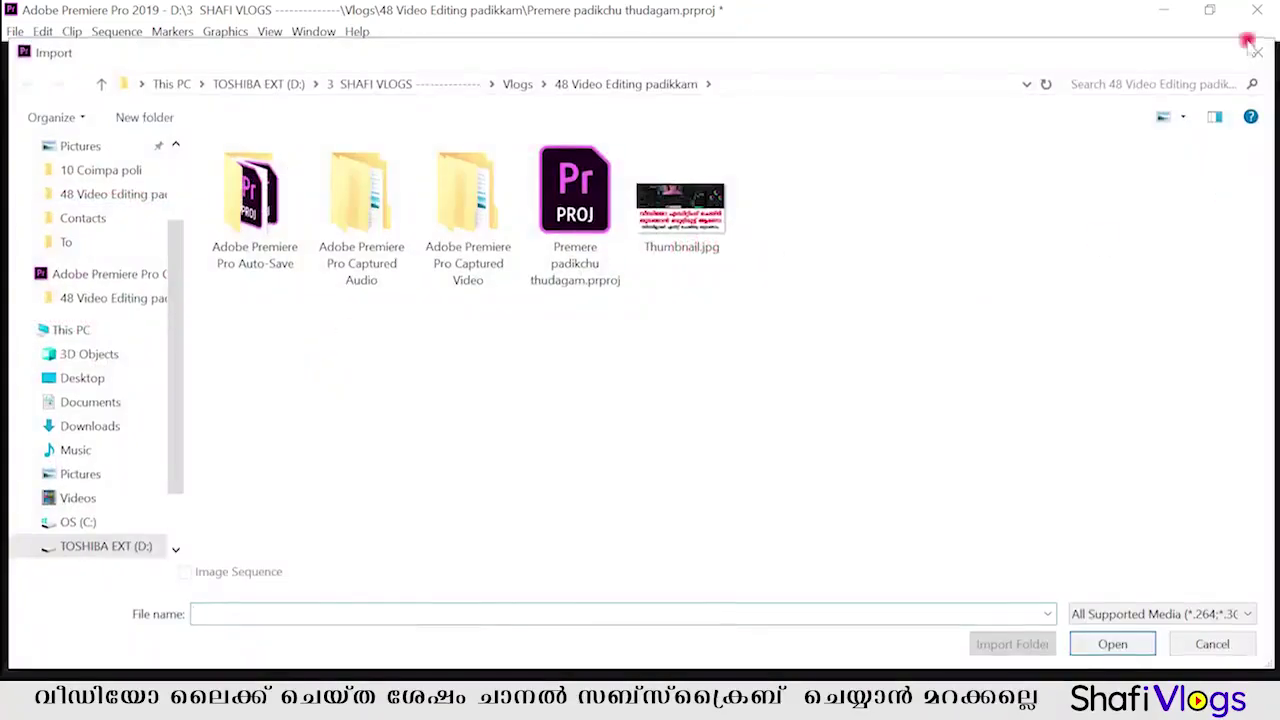
{"action": "left_click", "coordinate": [1258, 55]}
{"action": "left_click", "coordinate": [15, 31]}
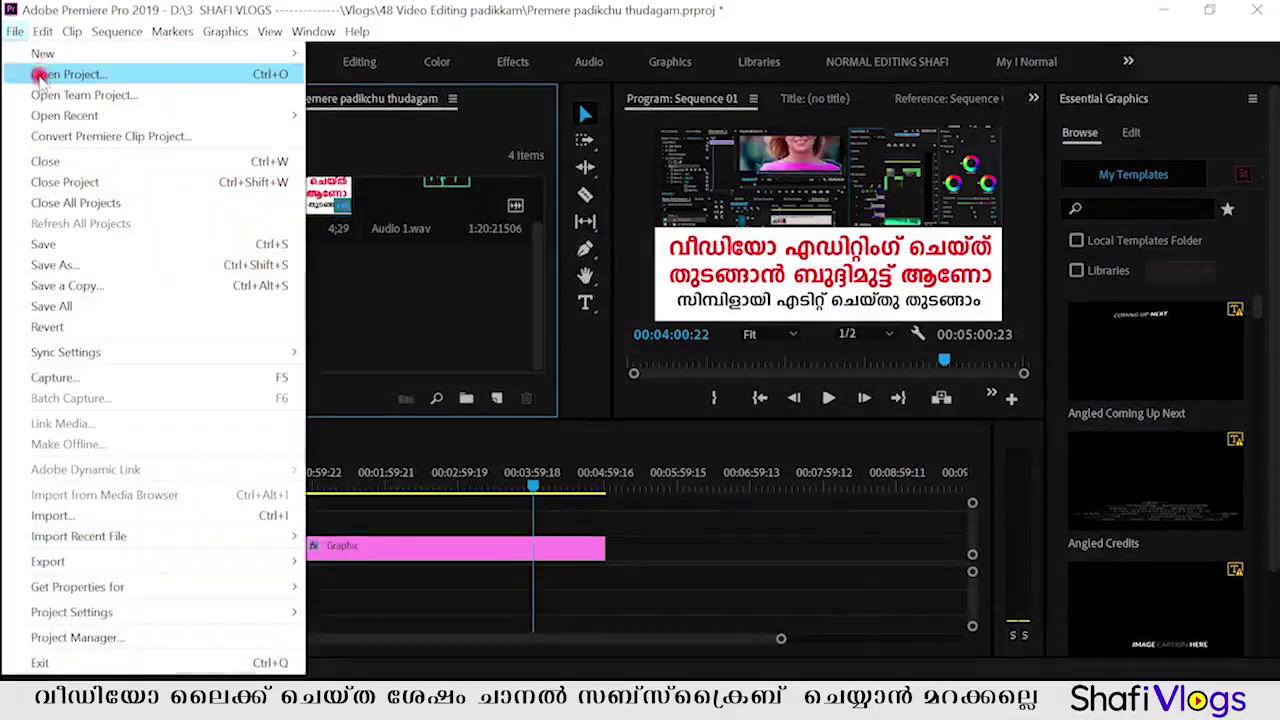
{"action": "double_click", "coordinate": [366, 329]}
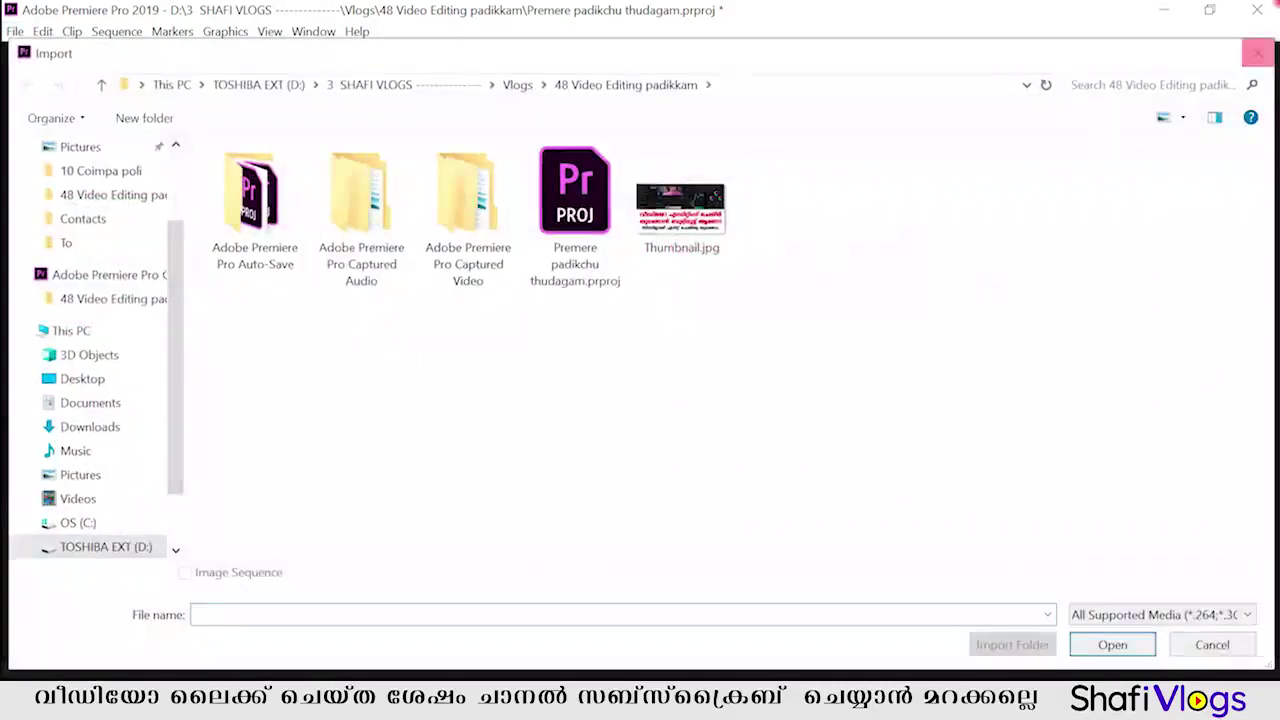
{"action": "left_click", "coordinate": [1265, 55]}
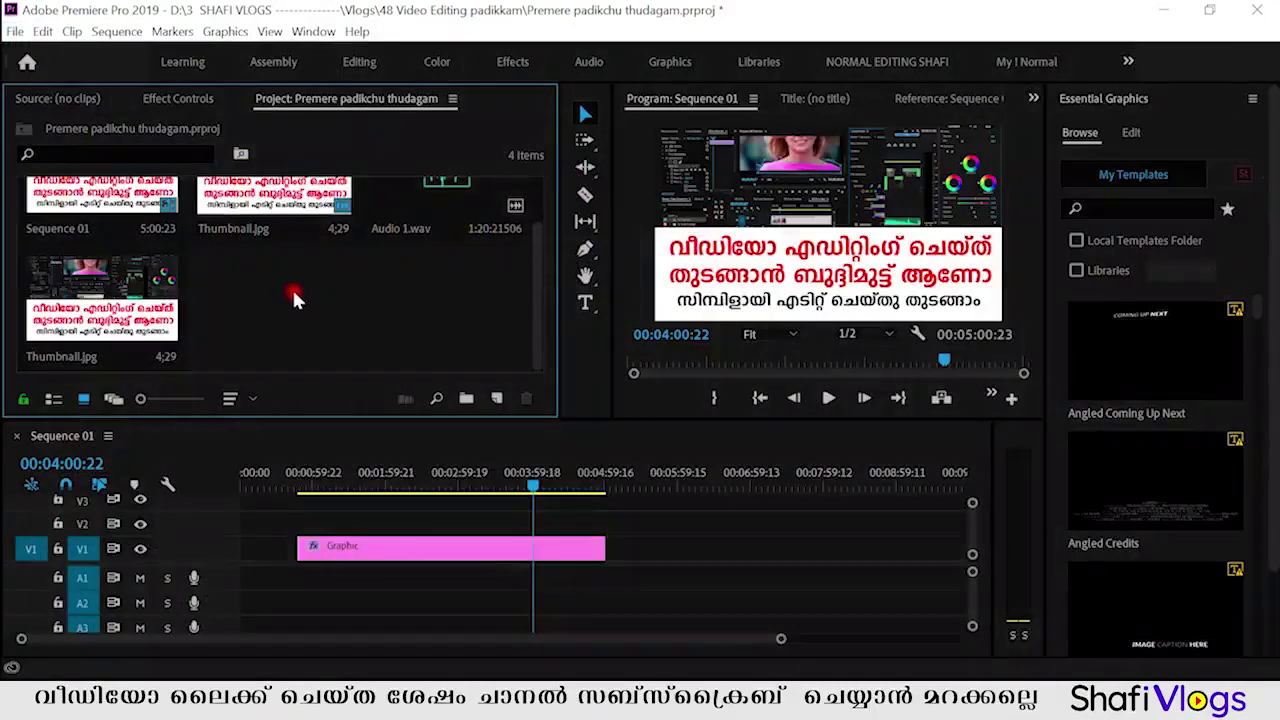
Step: Place Thumbnail.jpg on V1 after the Graphic clip and park the playhead on it
{"action": "left_click", "coordinate": [90, 288]}
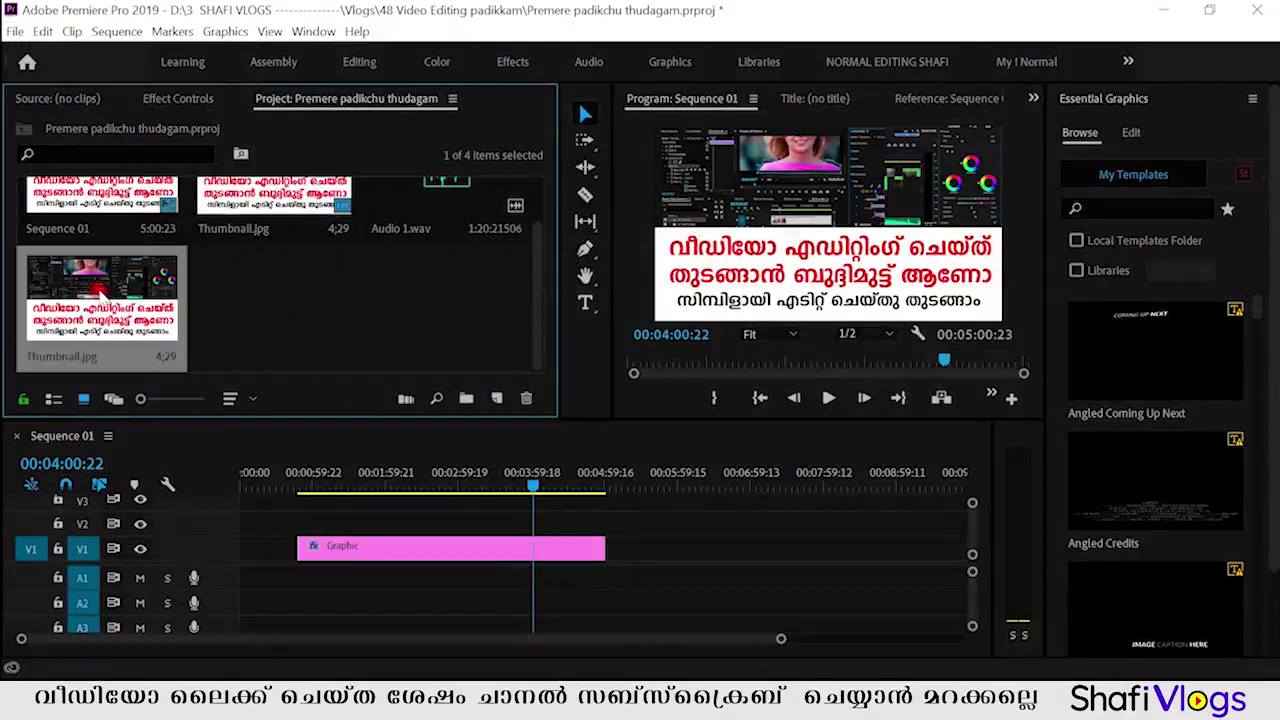
{"action": "mouse_move", "coordinate": [445, 375]}
{"action": "left_mouse_down"}
{"action": "mouse_move", "coordinate": [645, 550]}
{"action": "mouse_move", "coordinate": [785, 547]}
{"action": "left_mouse_up"}
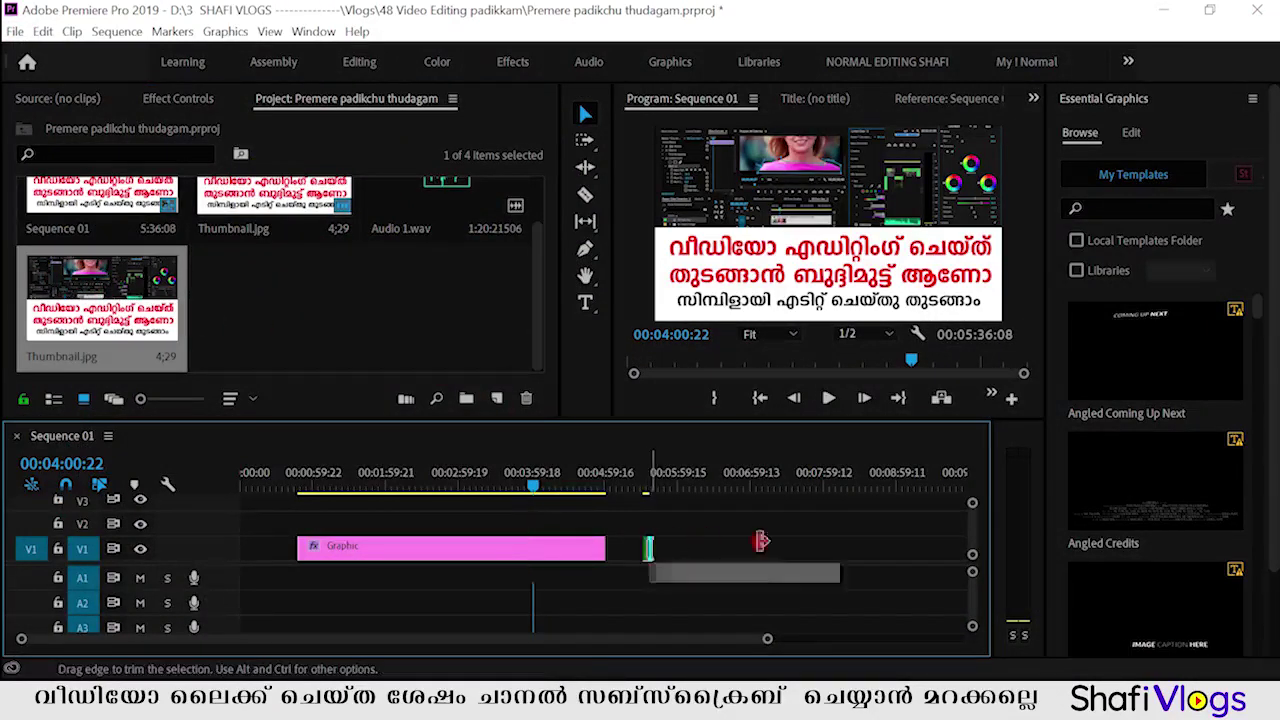
{"action": "left_click", "coordinate": [690, 480]}
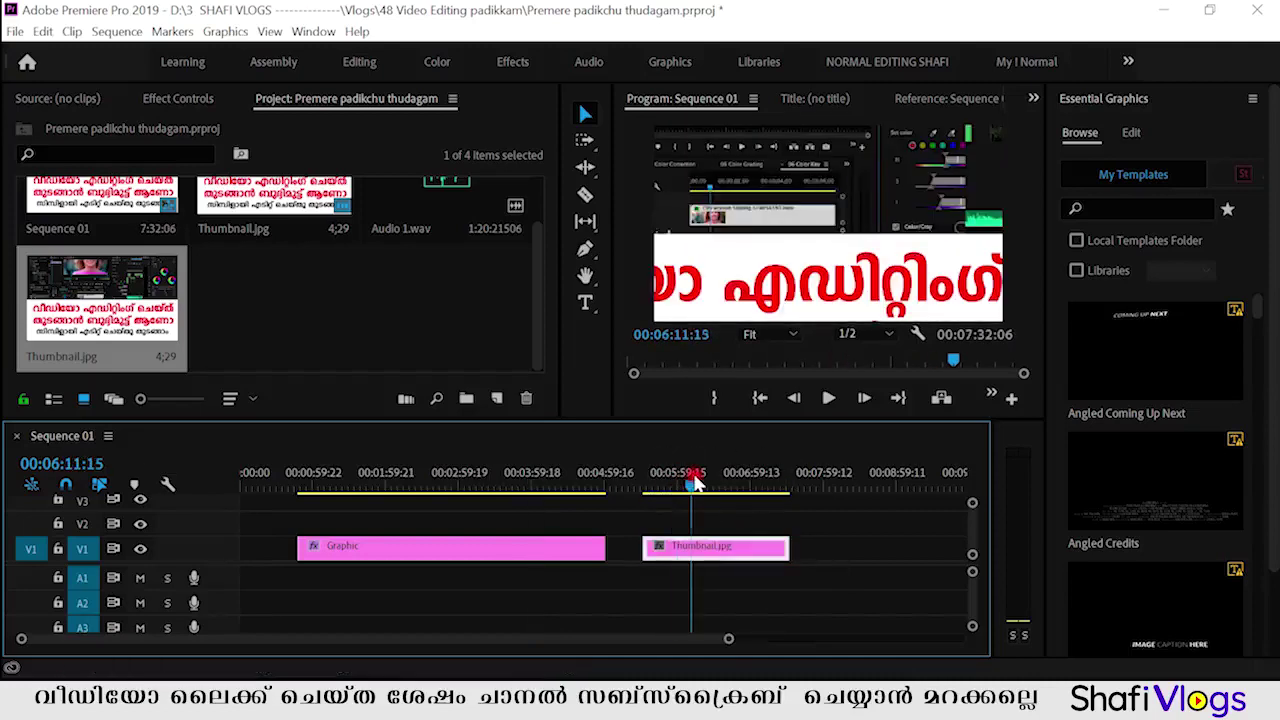
{"action": "left_click", "coordinate": [489, 478]}
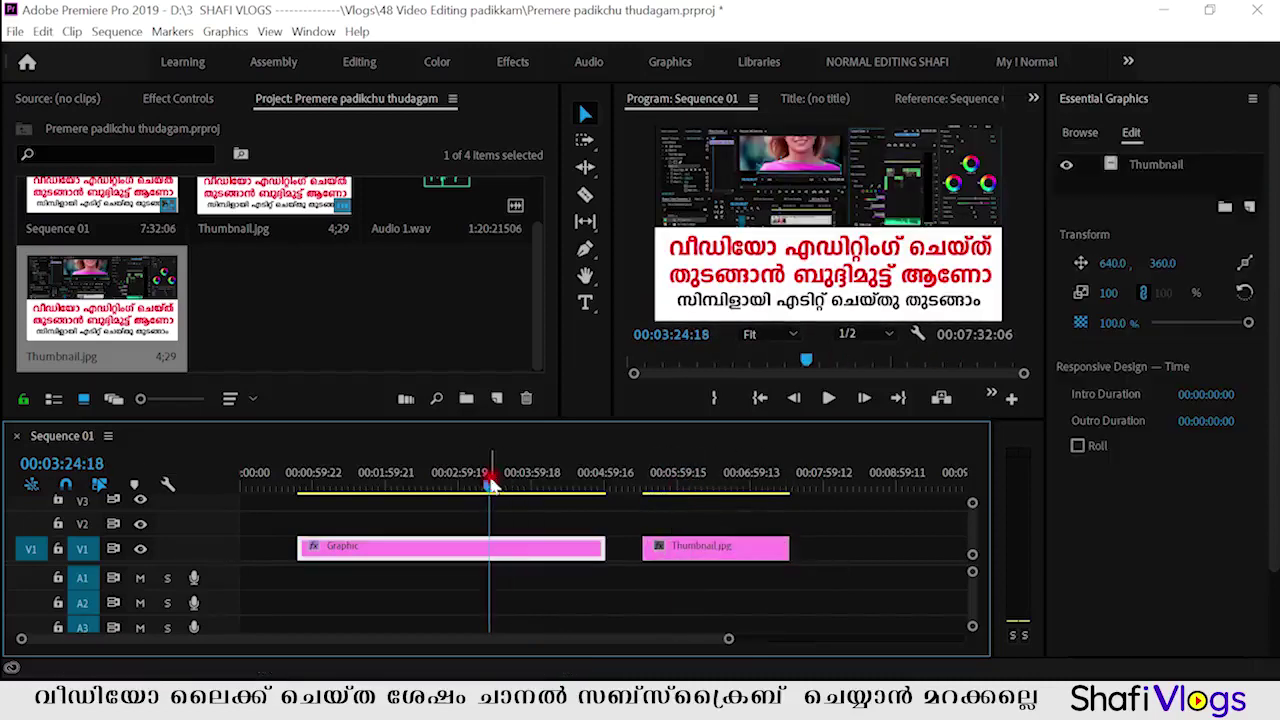
{"action": "left_click", "coordinate": [496, 476]}
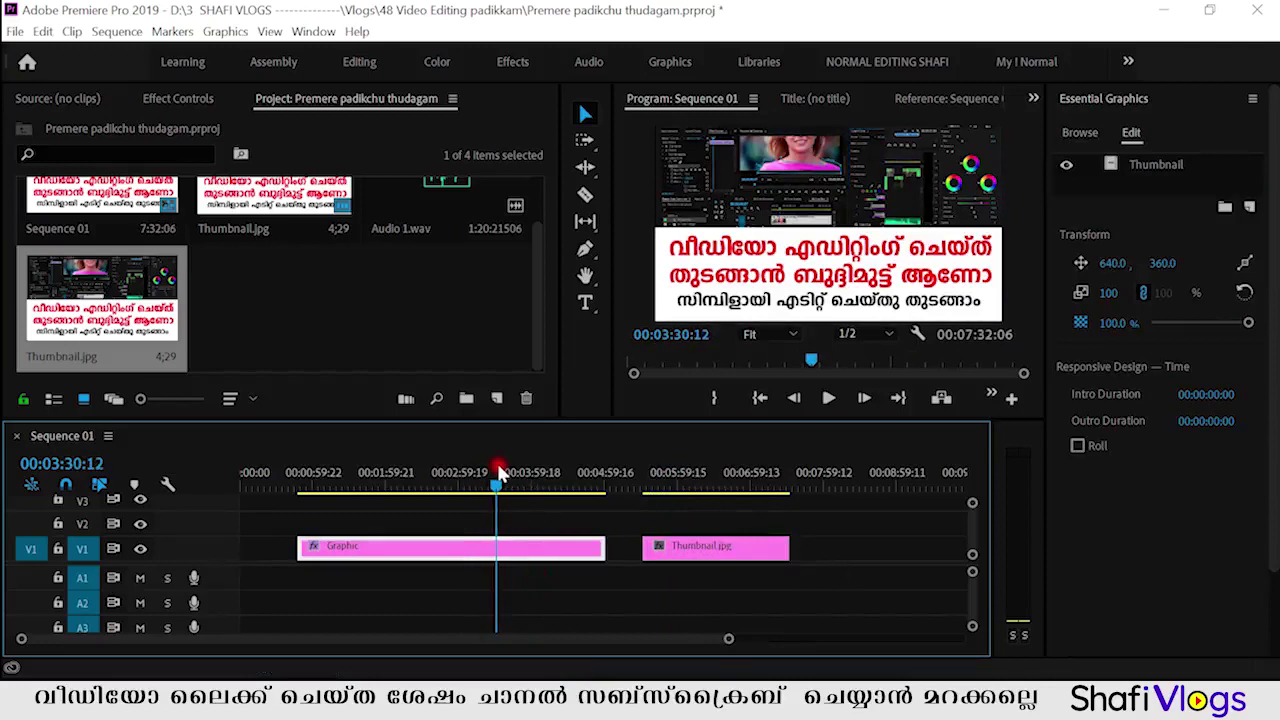
{"action": "left_click_drag", "start_coordinate": [497, 478], "coordinate": [680, 478]}
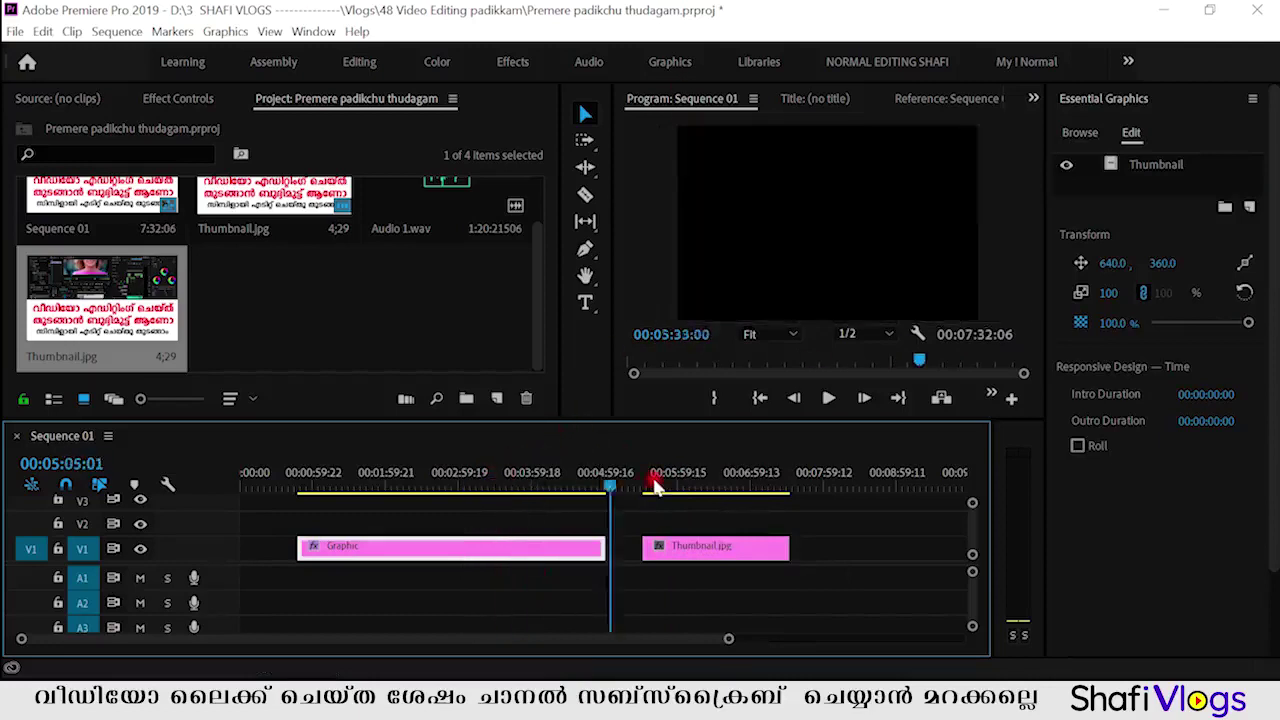
Step: Set the Program monitor zoom to 10% to see the frame edges
{"action": "left_click", "coordinate": [765, 225]}
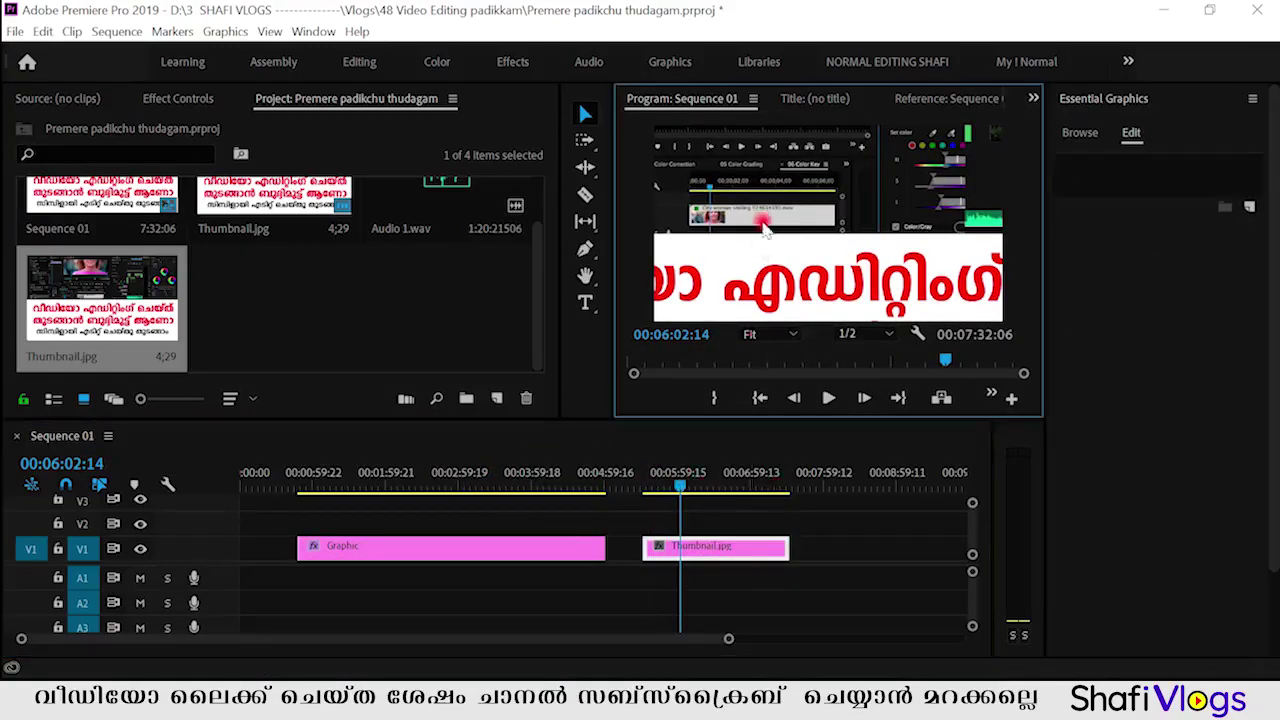
{"action": "left_click", "coordinate": [770, 338]}
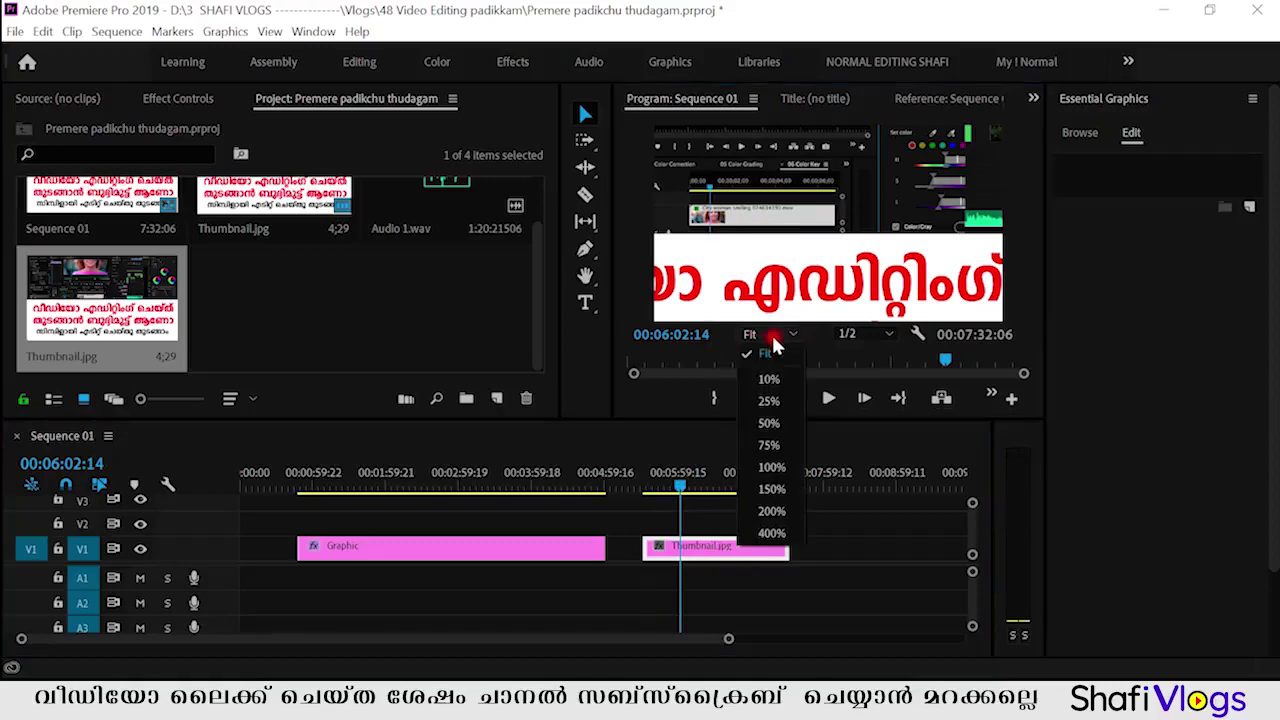
{"action": "left_click", "coordinate": [778, 381]}
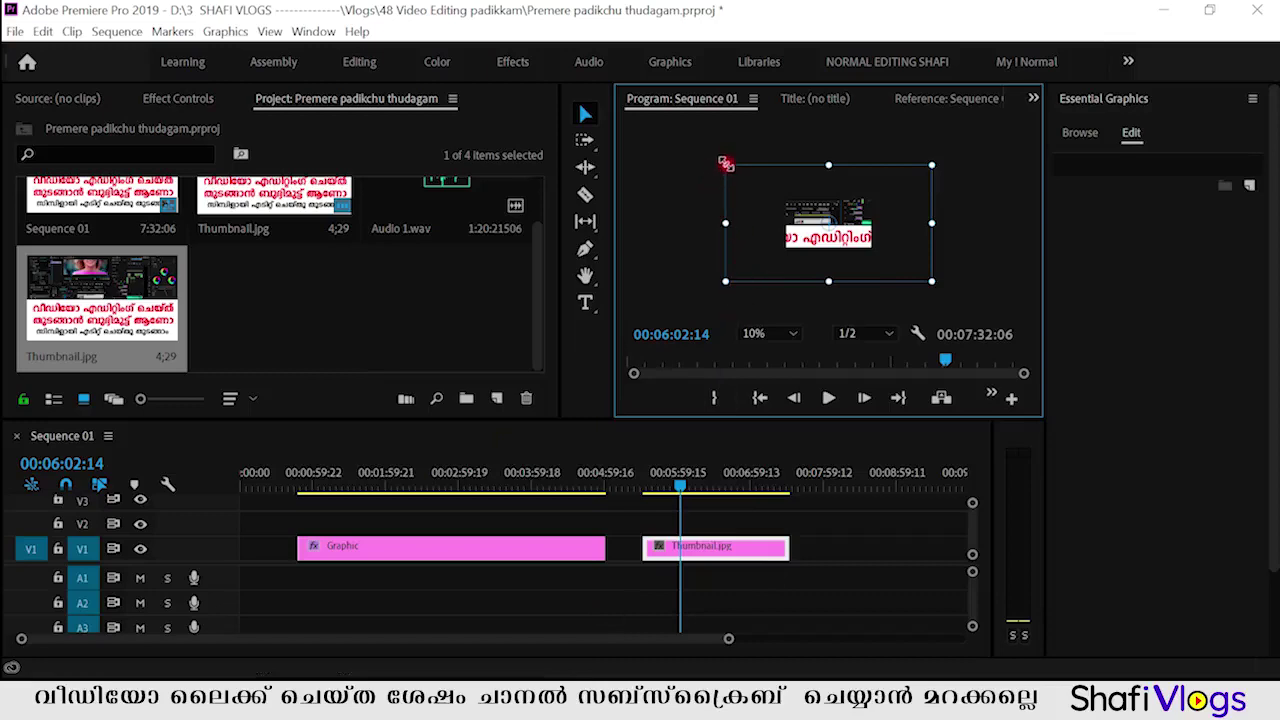
Step: Rescale the thumbnail graphic to fill the frame and return the Program monitor zoom to Fit
{"action": "left_click_drag", "start_coordinate": [725, 160], "coordinate": [758, 196]}
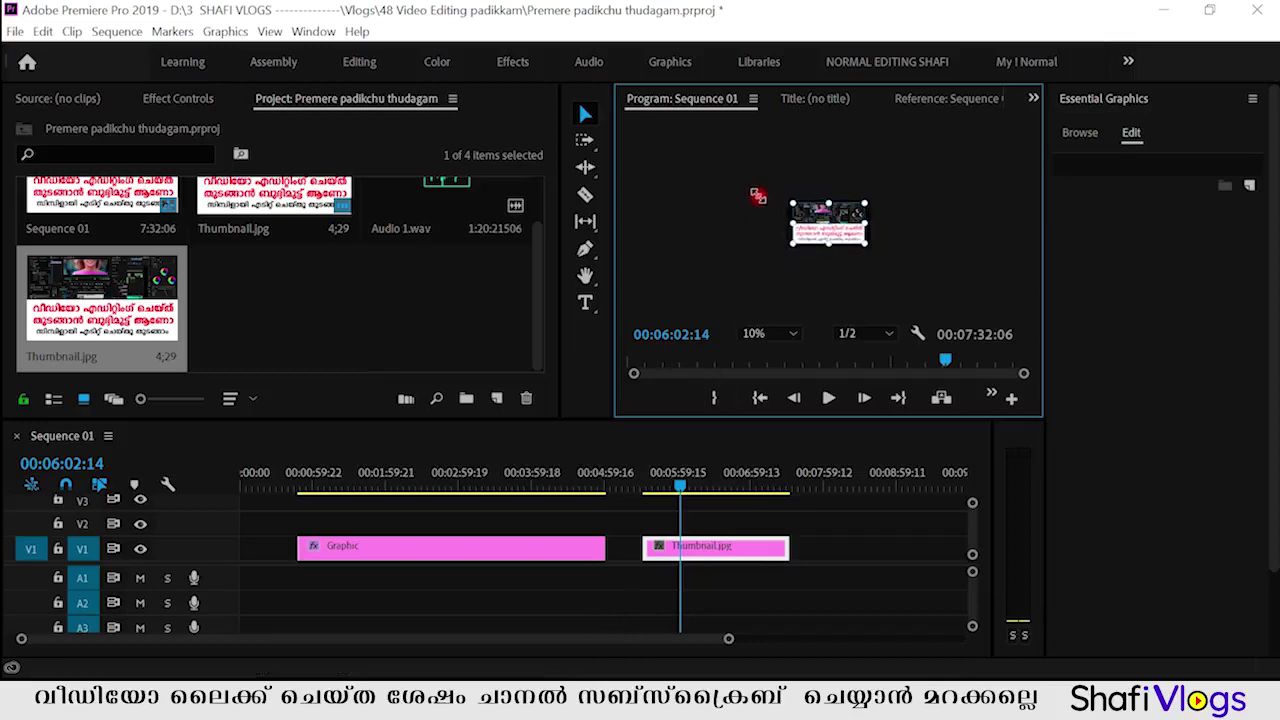
{"action": "left_click", "coordinate": [773, 331]}
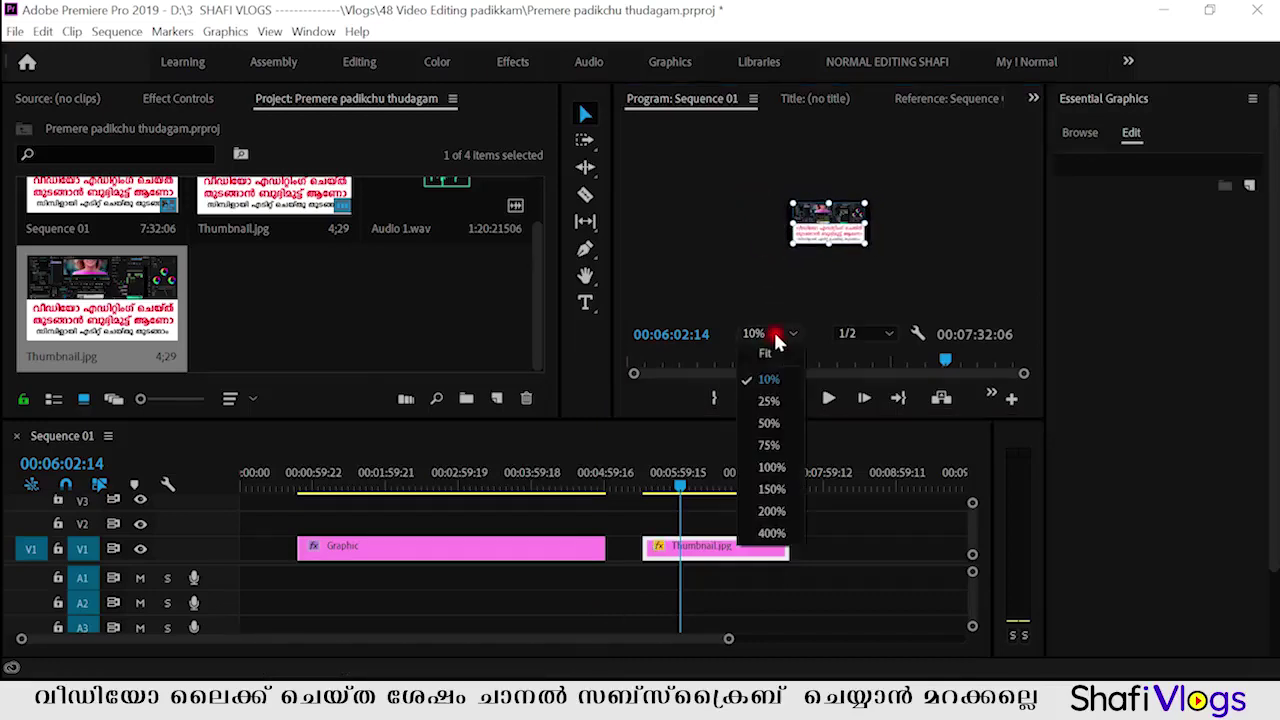
{"action": "left_click", "coordinate": [771, 342]}
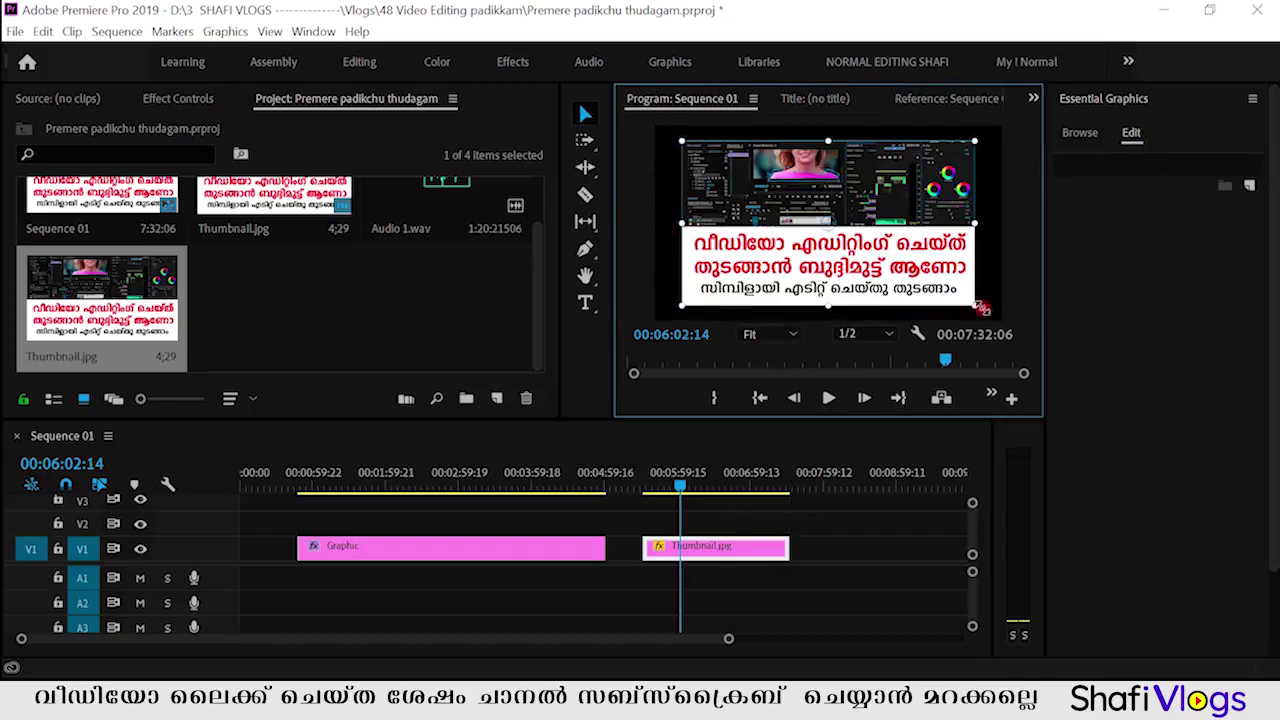
{"action": "left_click_drag", "start_coordinate": [680, 142], "coordinate": [654, 128]}
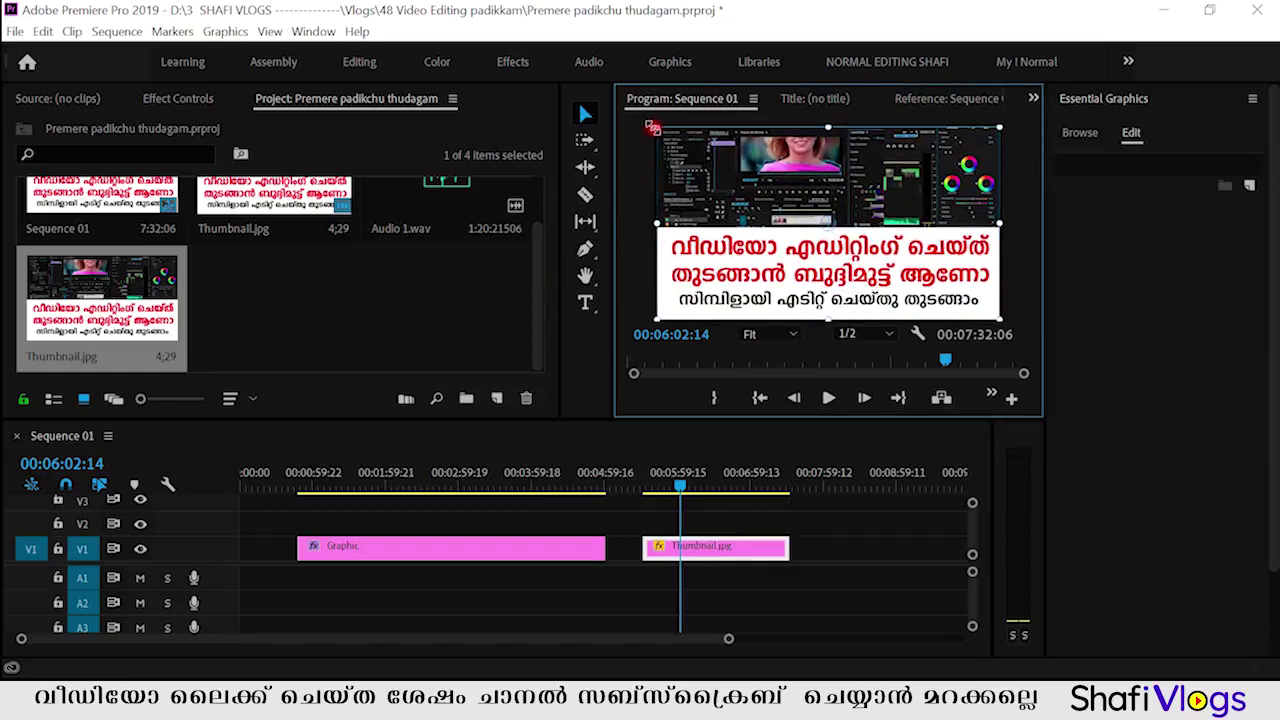
{"action": "left_click_drag", "start_coordinate": [651, 127], "coordinate": [650, 129]}
{"action": "left_click", "coordinate": [651, 122]}
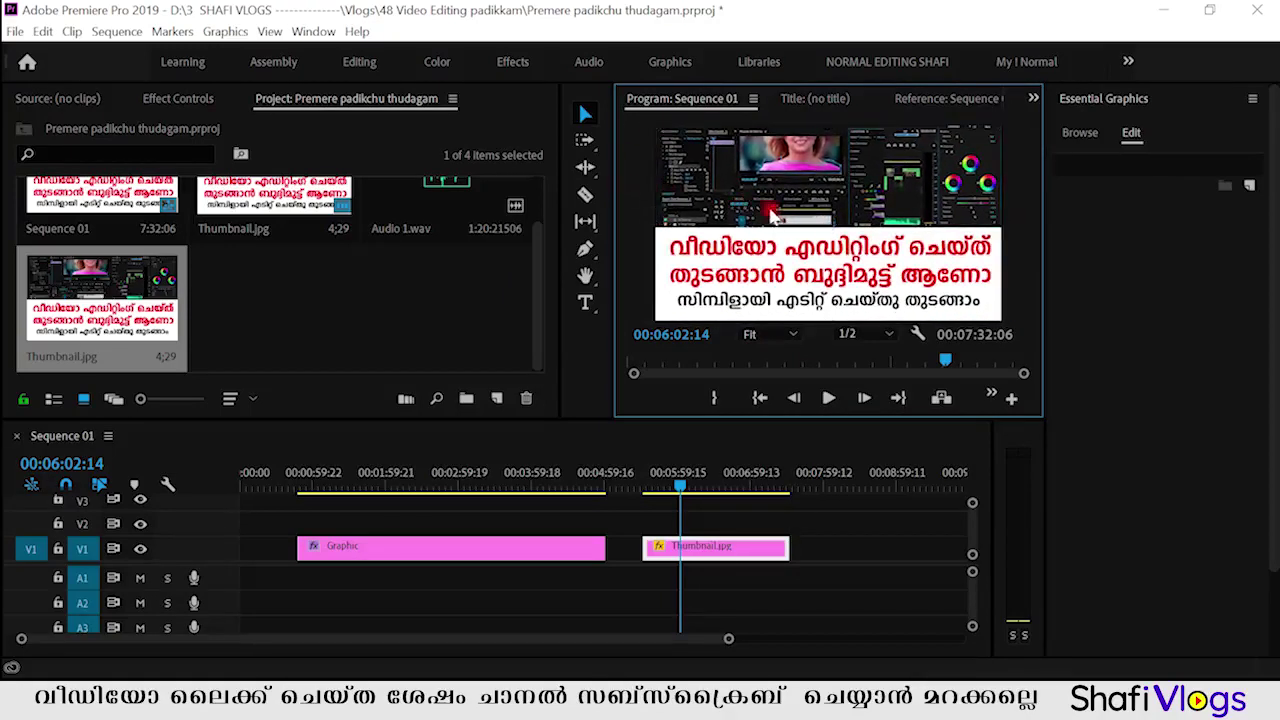
Step: Reposition the thumbnail image left and down, then delete the Thumbnail.jpg clip from V1
{"action": "left_click", "coordinate": [1079, 133]}
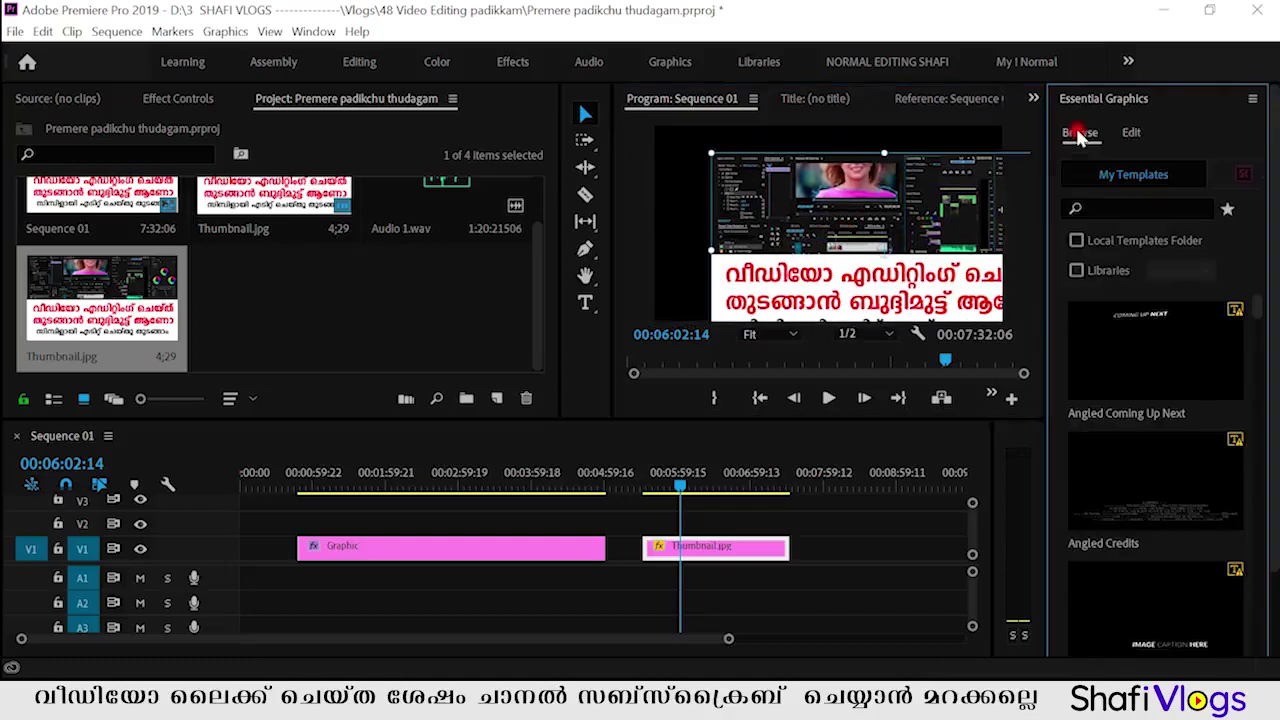
{"action": "left_click", "coordinate": [1131, 133]}
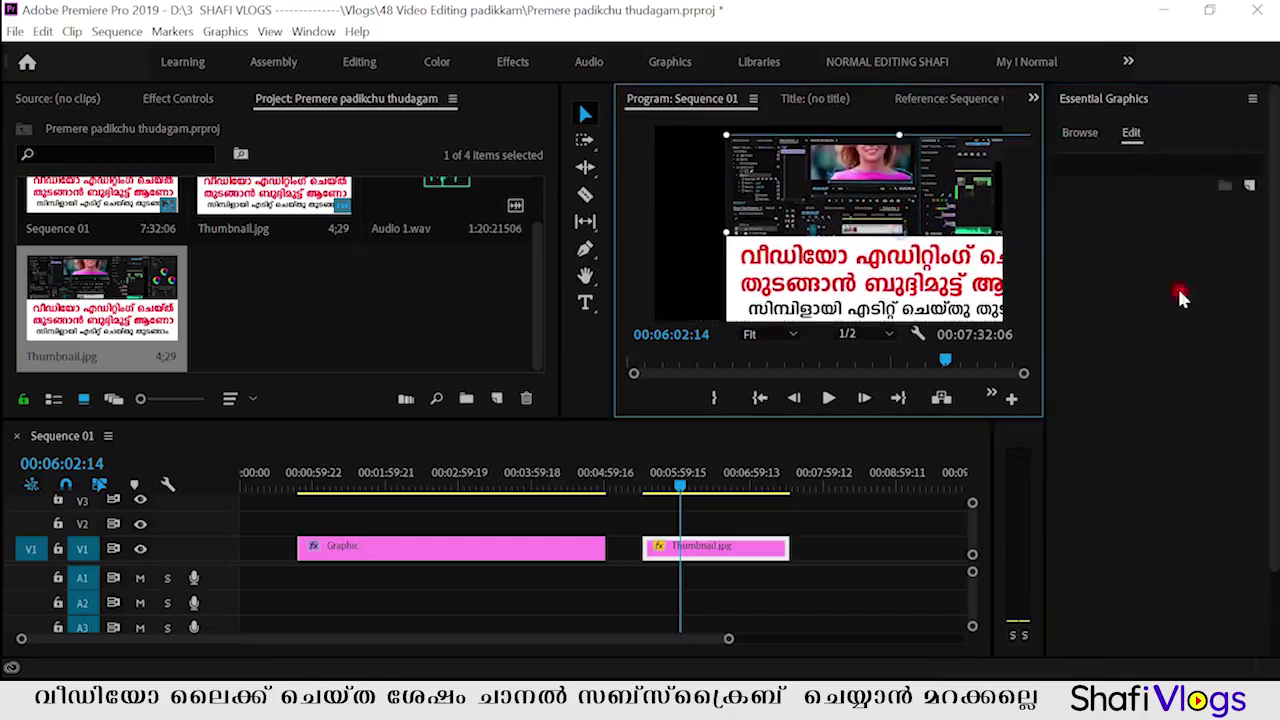
{"action": "left_click", "coordinate": [955, 310]}
{"action": "left_click", "coordinate": [1131, 132]}
{"action": "left_click_drag", "start_coordinate": [819, 165], "coordinate": [775, 205]}
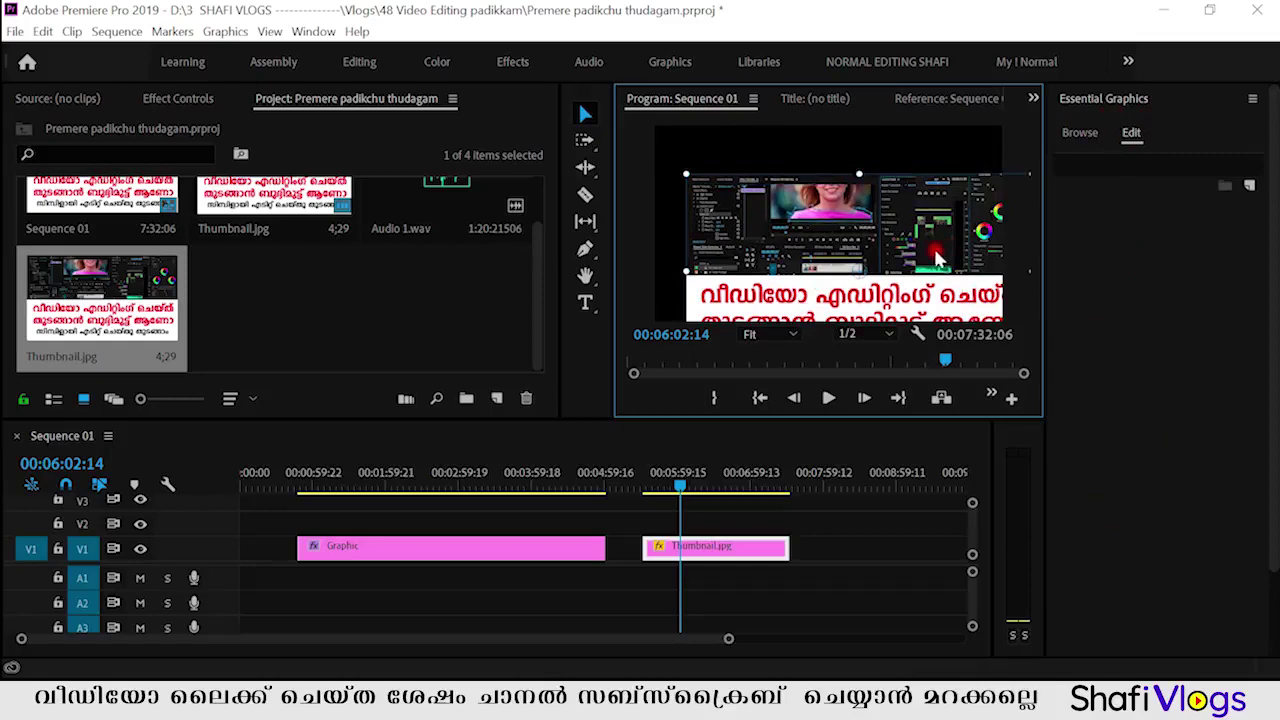
{"action": "left_click_drag", "start_coordinate": [955, 257], "coordinate": [955, 249]}
{"action": "mouse_move", "coordinate": [780, 212]}
{"action": "left_mouse_down"}
{"action": "mouse_move", "coordinate": [714, 217]}
{"action": "mouse_move", "coordinate": [784, 203]}
{"action": "left_mouse_up"}
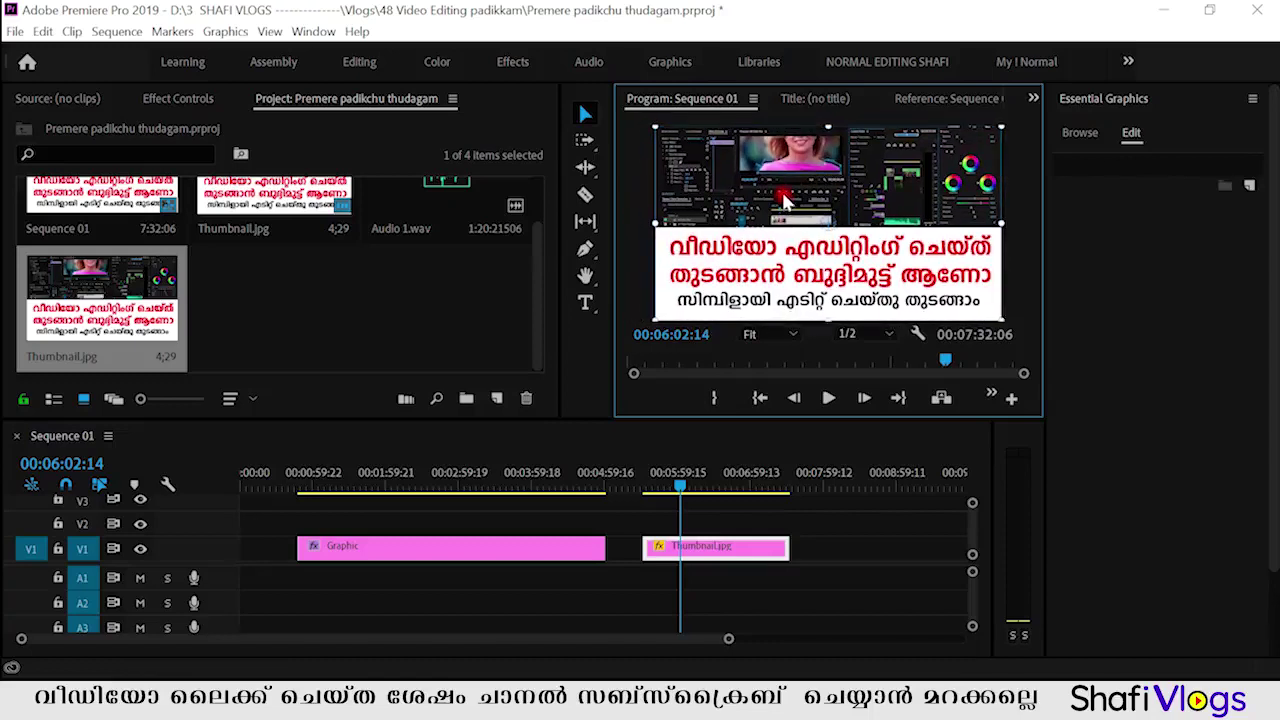
{"action": "left_click", "coordinate": [745, 548]}
{"action": "key", "text": "Delete"}
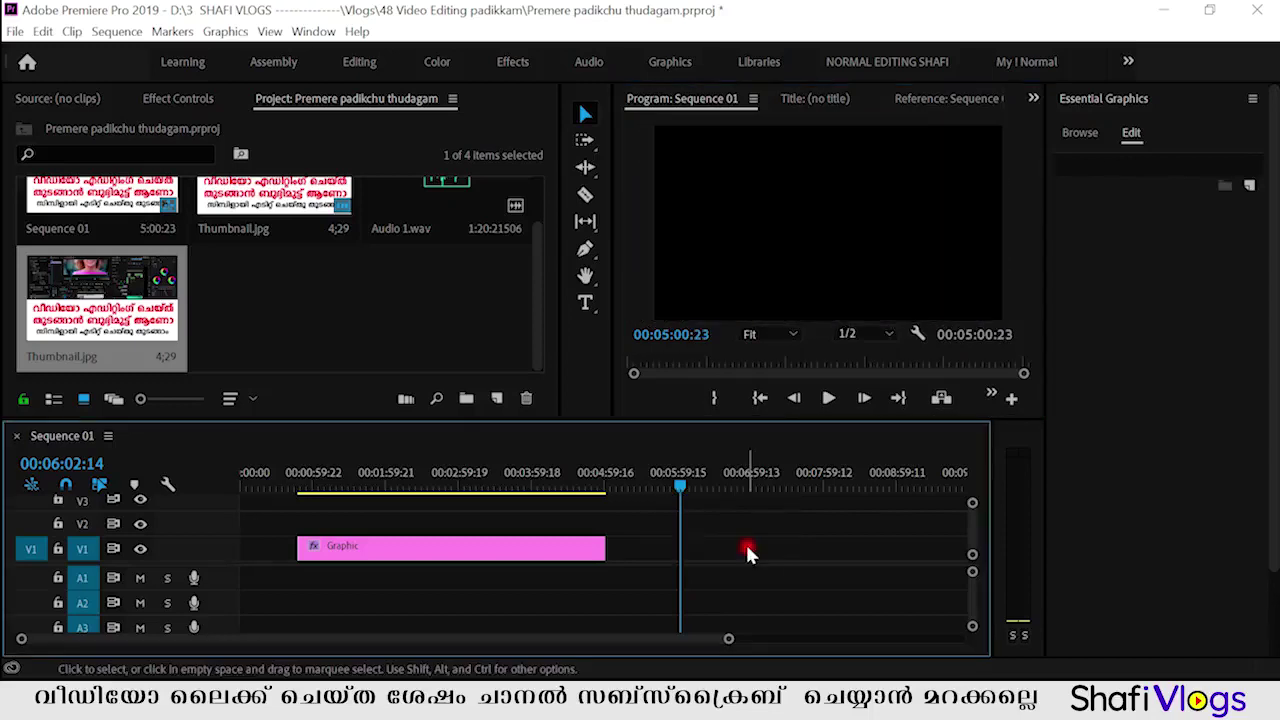
Step: Delete Thumbnail.jpg from the project and open the Essential Graphics New Layer choices
{"action": "left_click", "coordinate": [148, 326]}
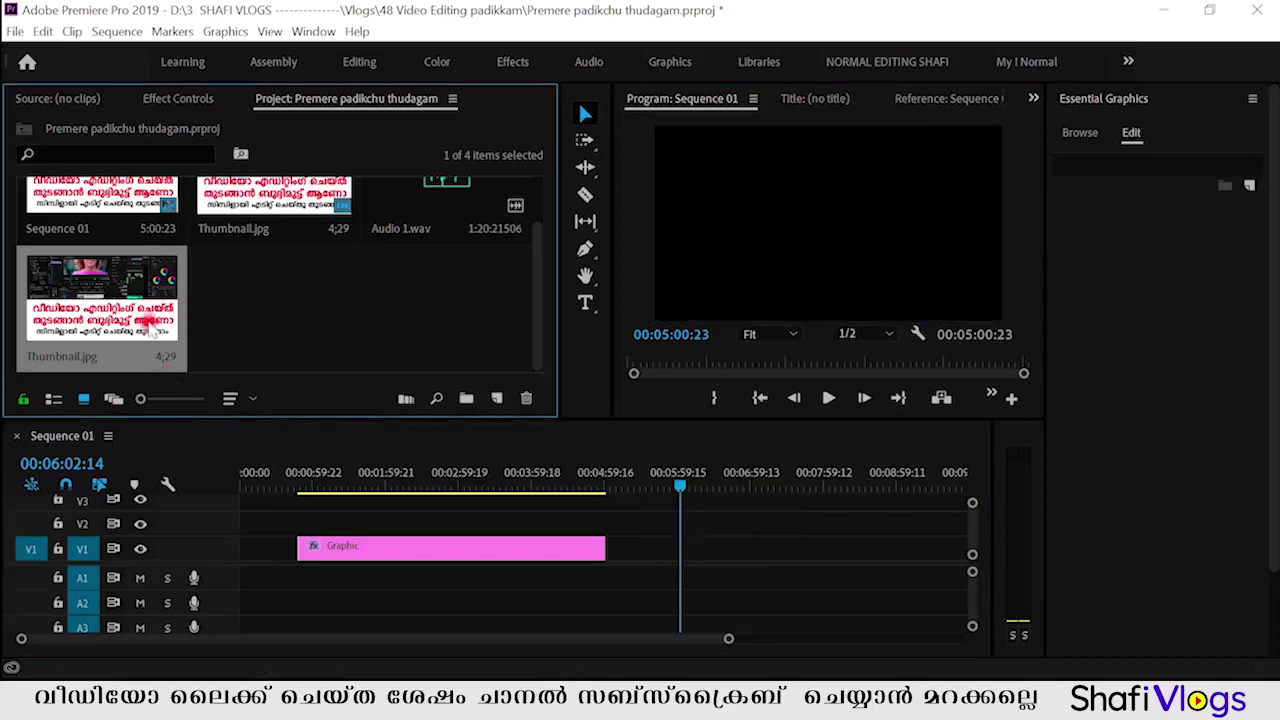
{"action": "key", "text": "Delete"}
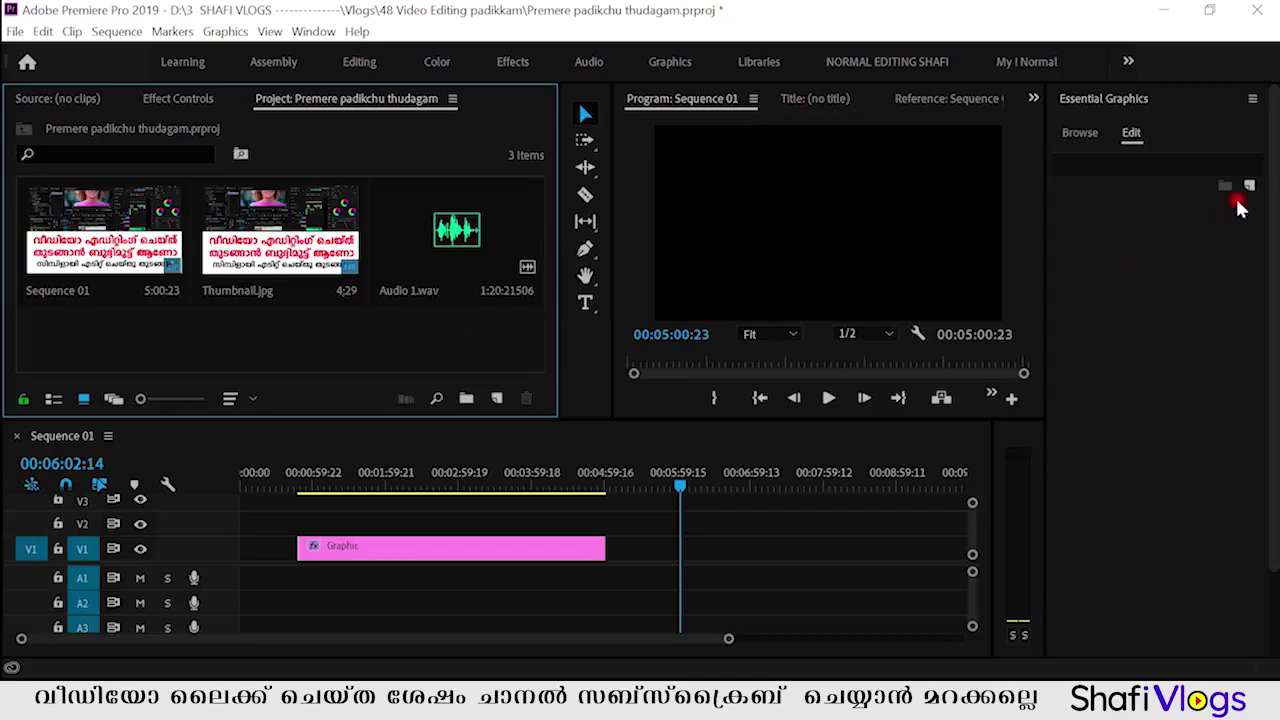
{"action": "left_click", "coordinate": [1142, 209]}
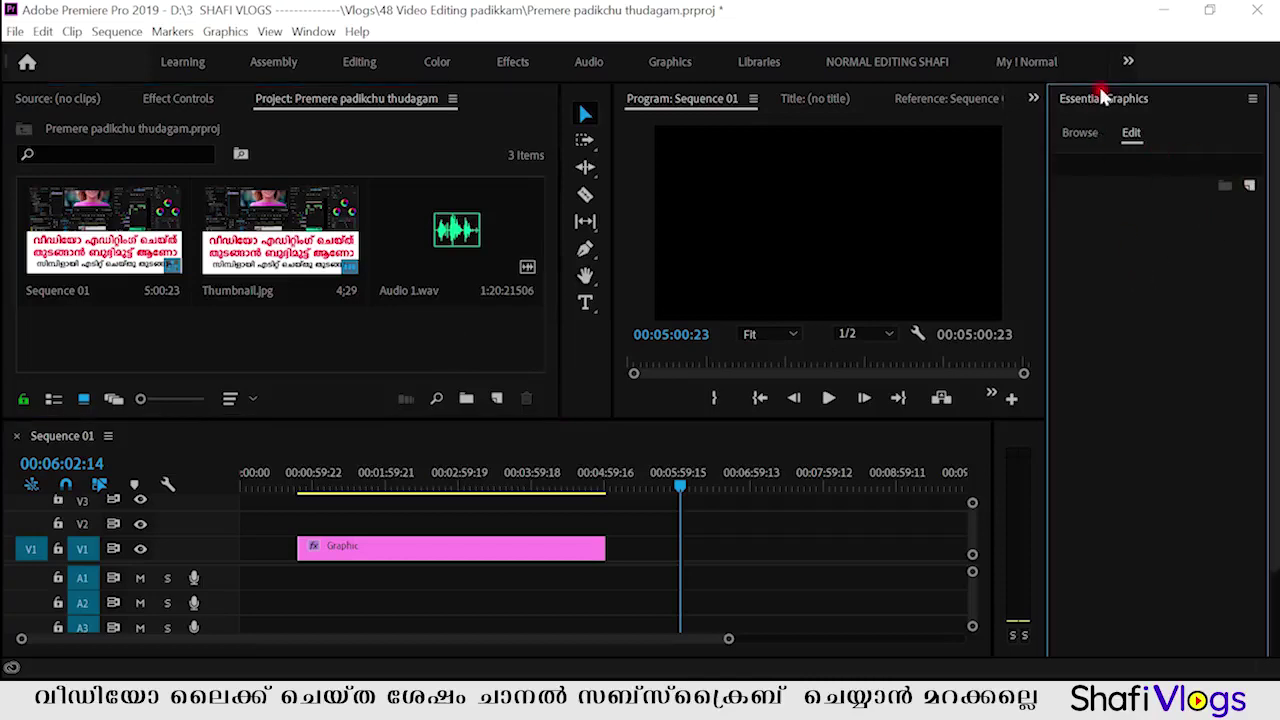
{"action": "left_click", "coordinate": [1072, 140]}
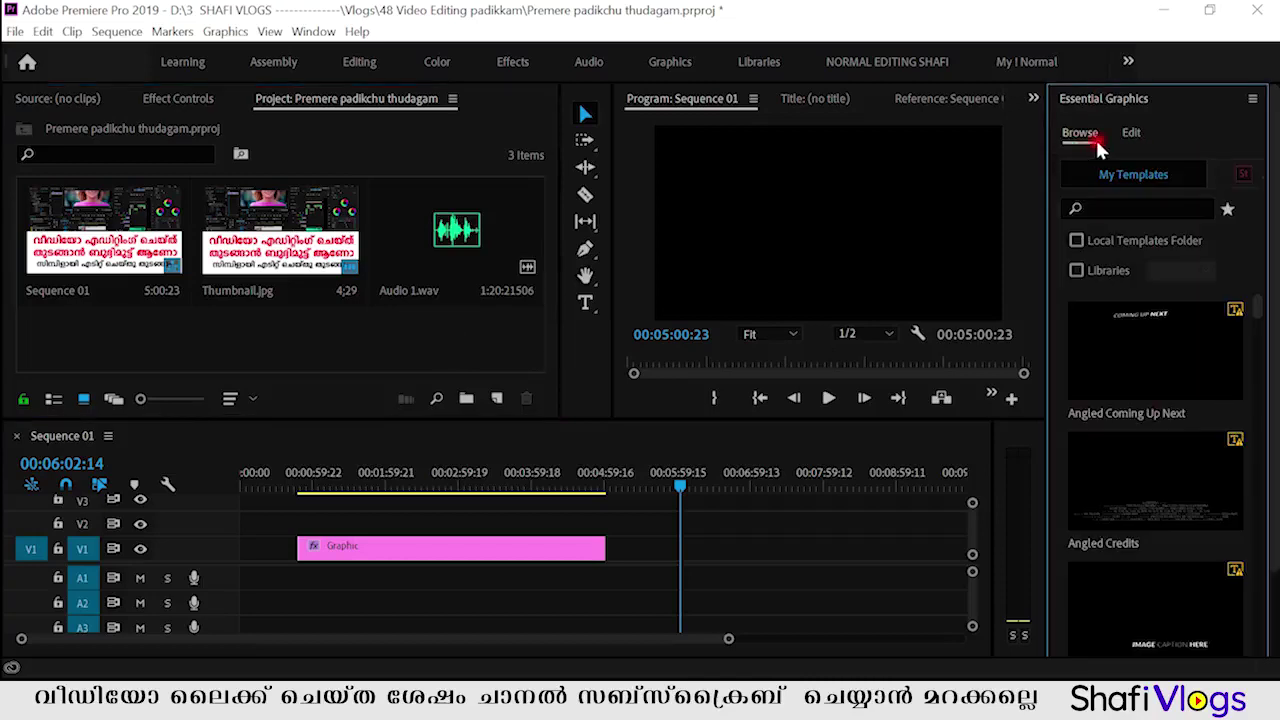
{"action": "left_click", "coordinate": [1133, 134]}
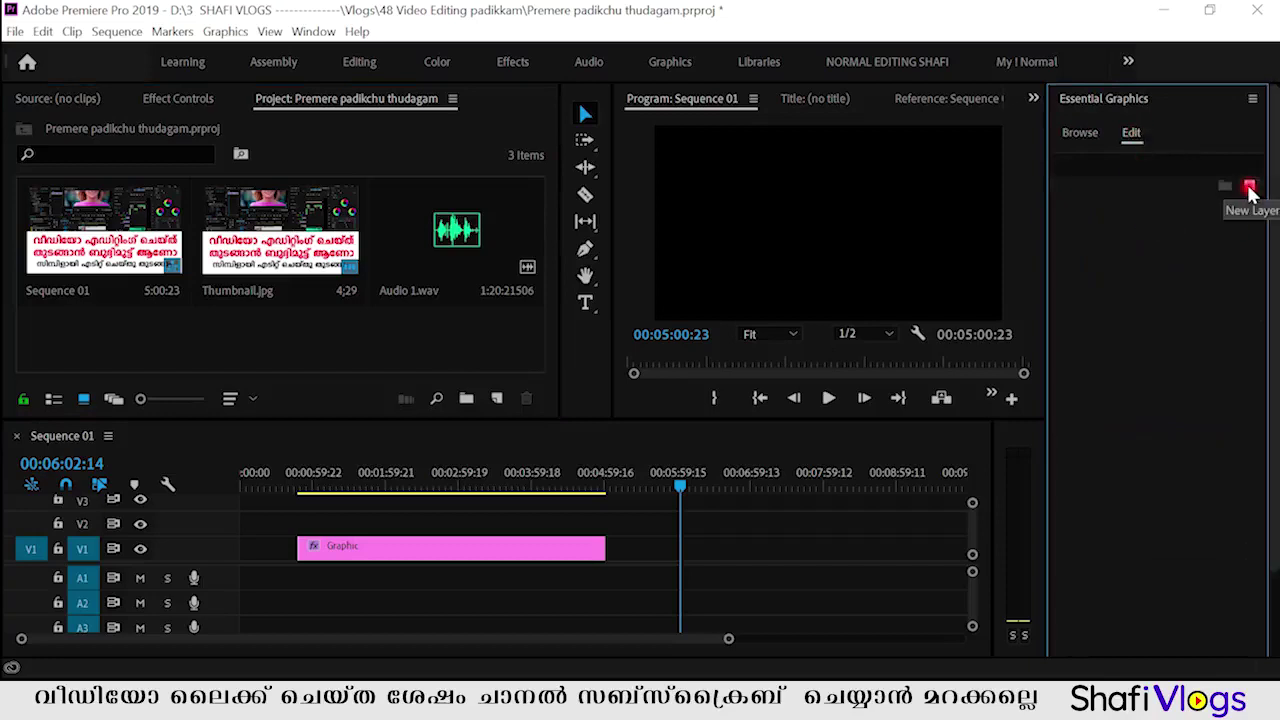
{"action": "left_click", "coordinate": [1250, 190]}
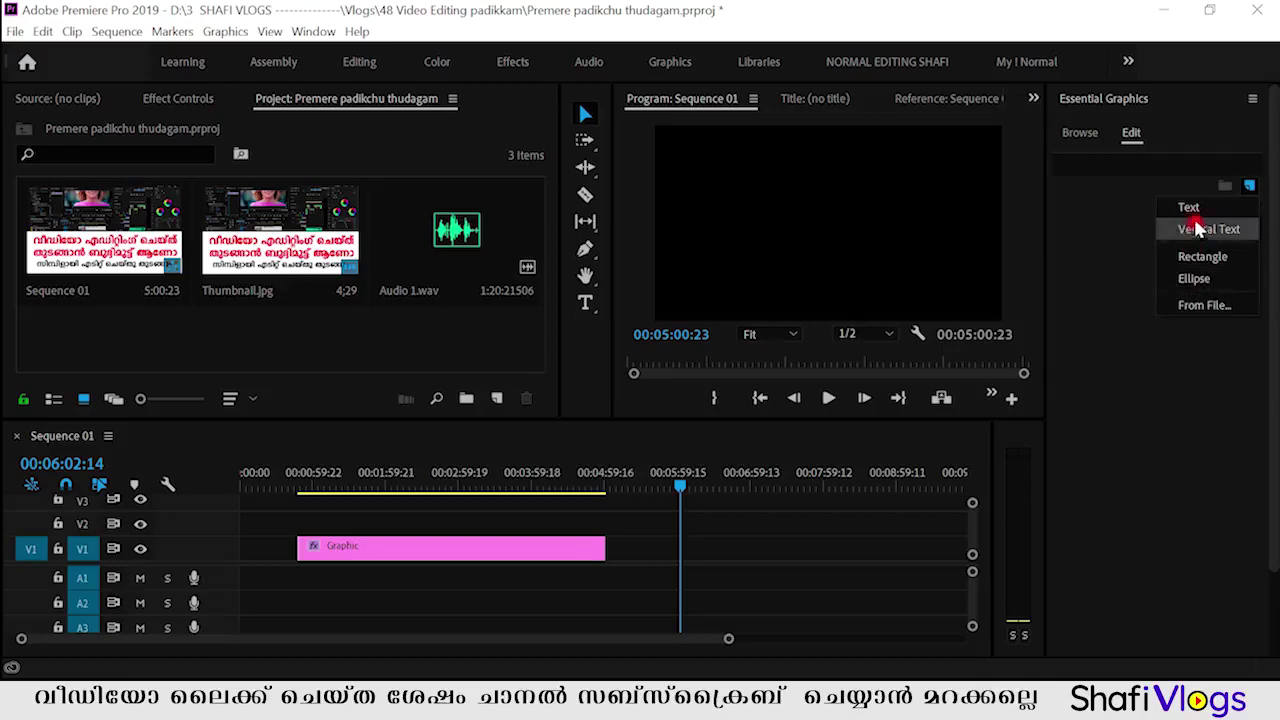
Step: Add Thumbnail.jpg as a From File layer in a new Graphic clip and lengthen that clip on V1
{"action": "left_click", "coordinate": [1195, 305]}
{"action": "double_click", "coordinate": [567, 203]}
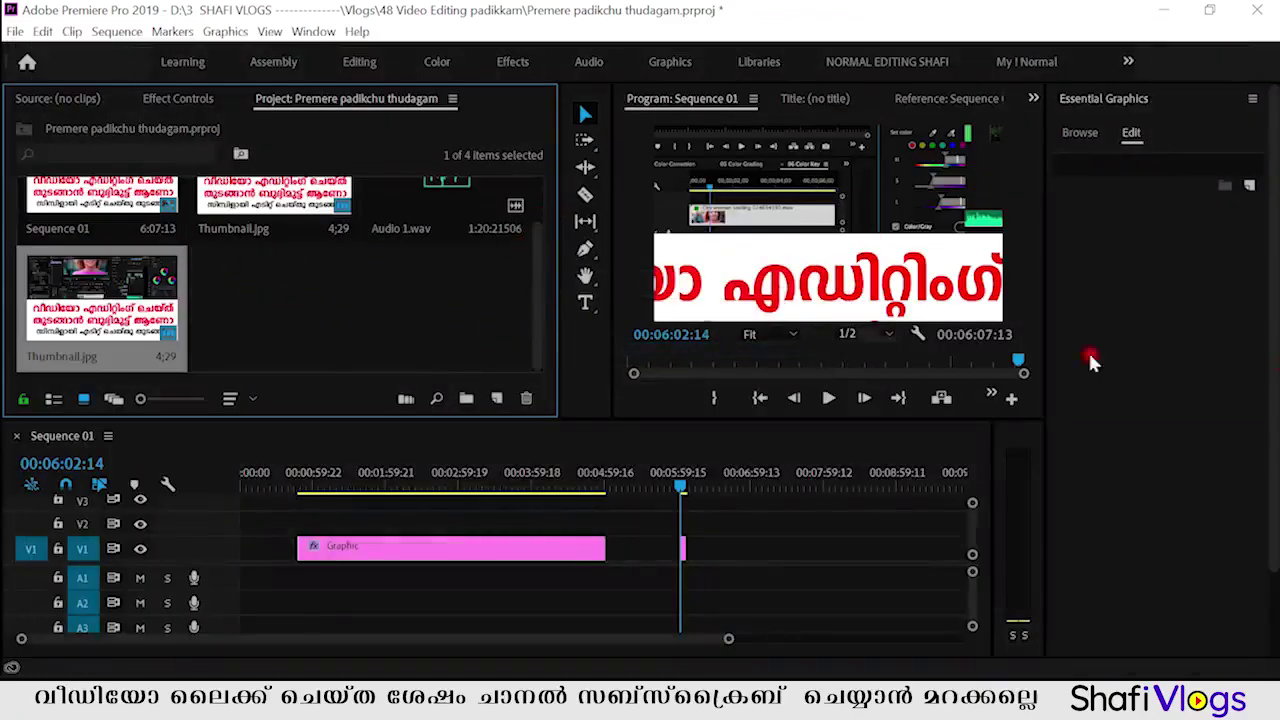
{"action": "left_click", "coordinate": [1249, 186]}
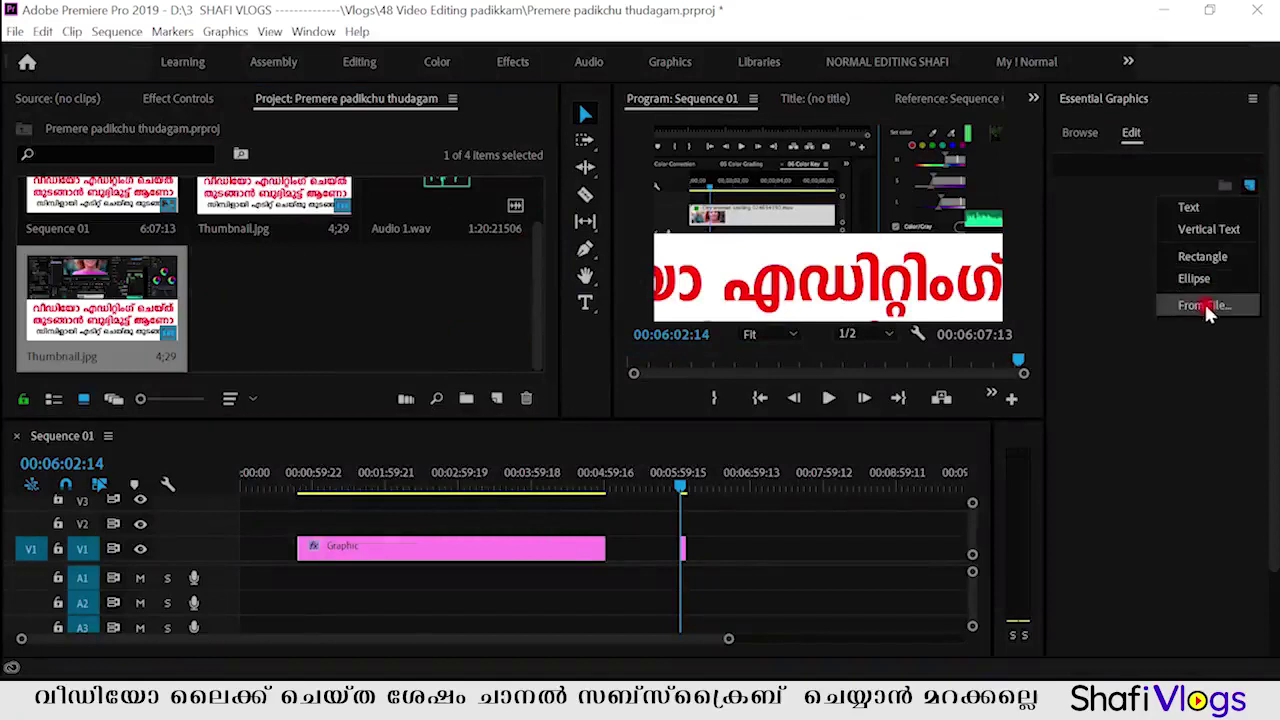
{"action": "left_click", "coordinate": [1180, 400]}
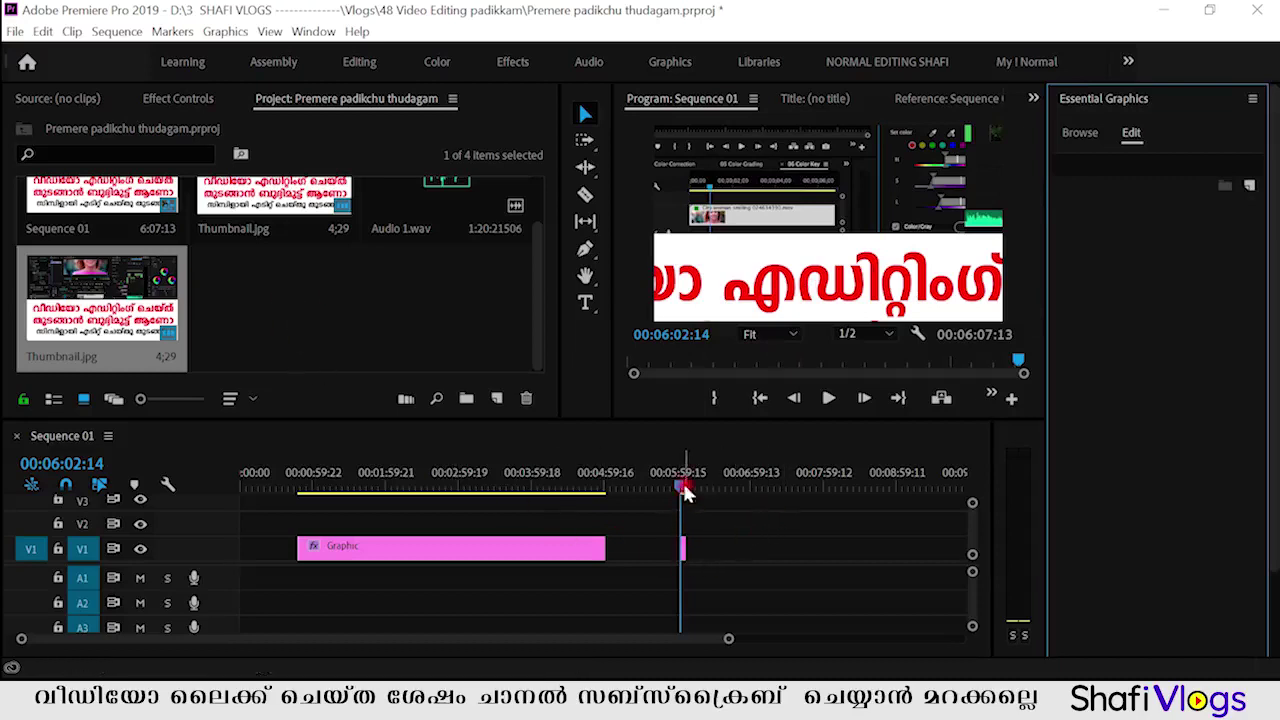
{"action": "left_click_drag", "start_coordinate": [690, 552], "coordinate": [793, 548]}
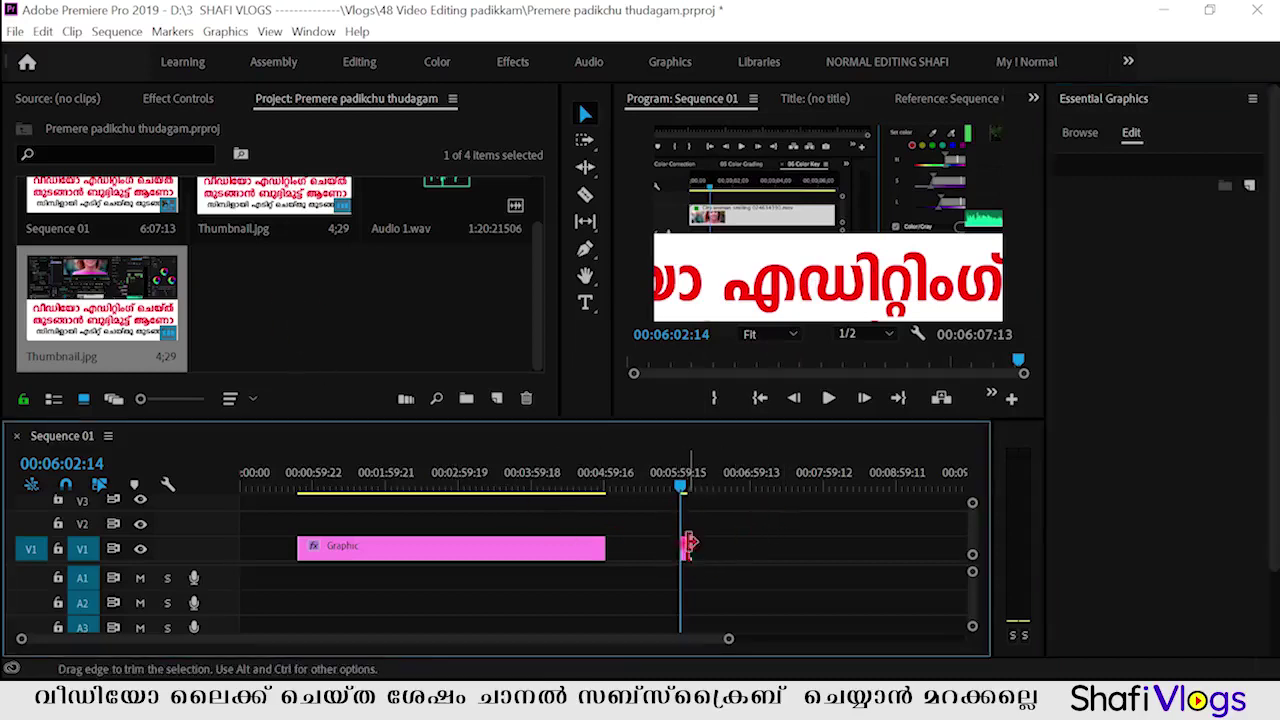
{"action": "left_click", "coordinate": [760, 550]}
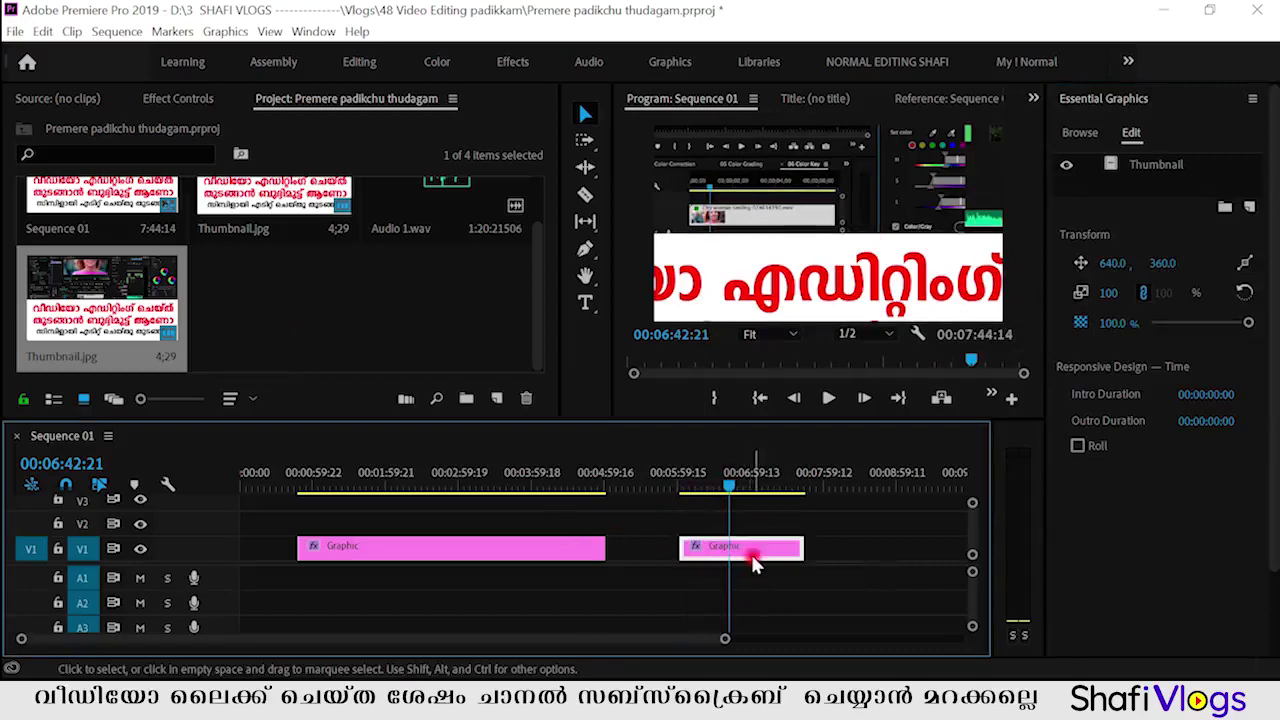
Step: Move the second Graphic clip earlier on V1, near the first, and select it
{"action": "left_click_drag", "start_coordinate": [754, 560], "coordinate": [701, 558]}
{"action": "left_click", "coordinate": [682, 520]}
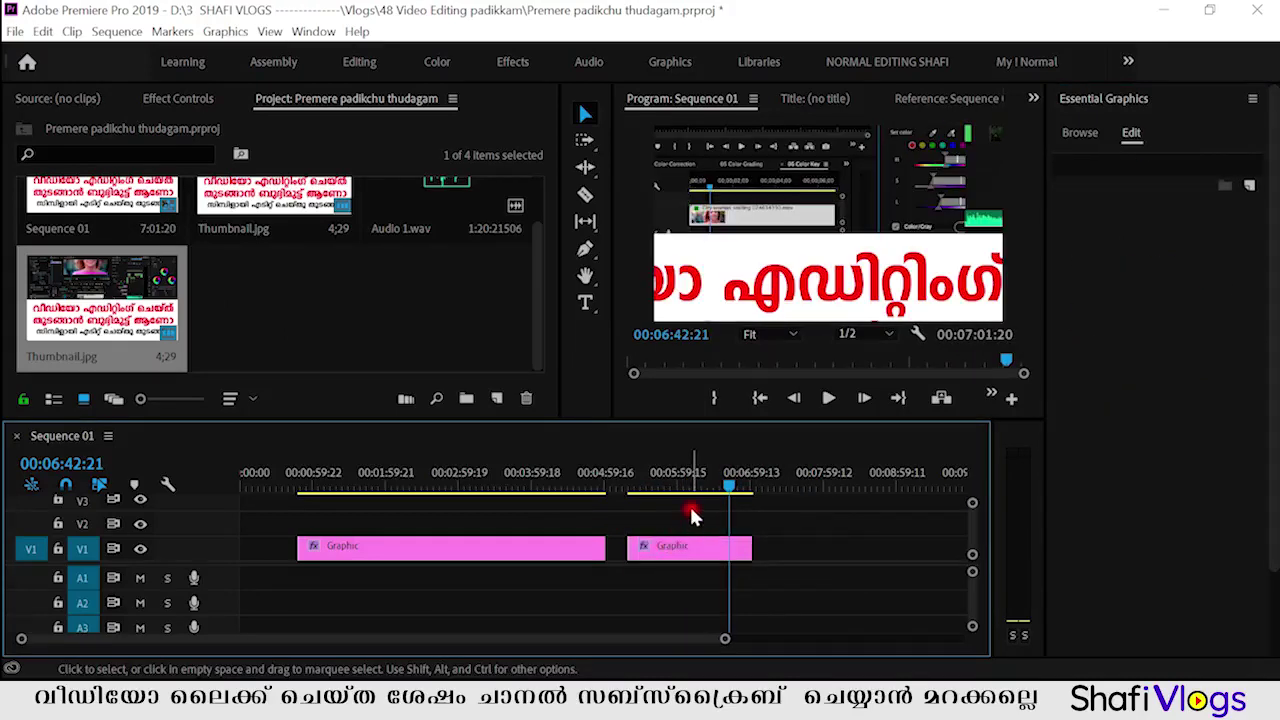
{"action": "left_click", "coordinate": [695, 548]}
{"action": "left_click", "coordinate": [675, 531]}
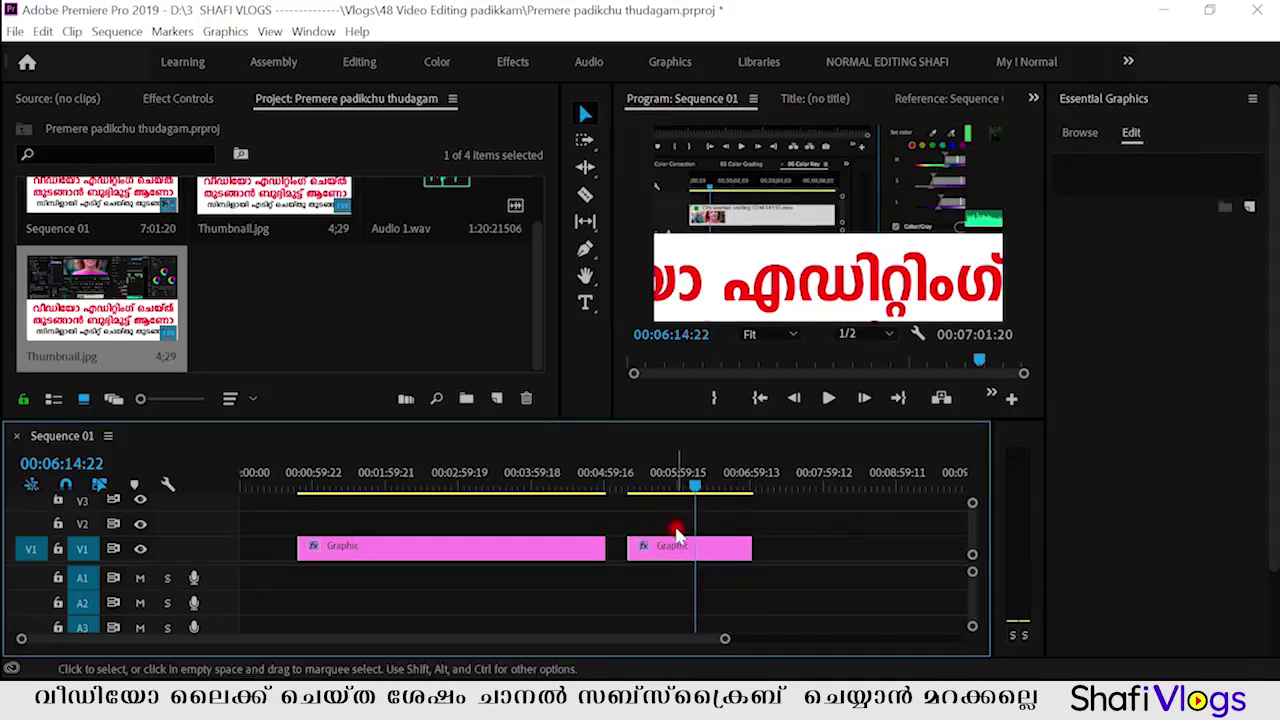
{"action": "left_click", "coordinate": [675, 549]}
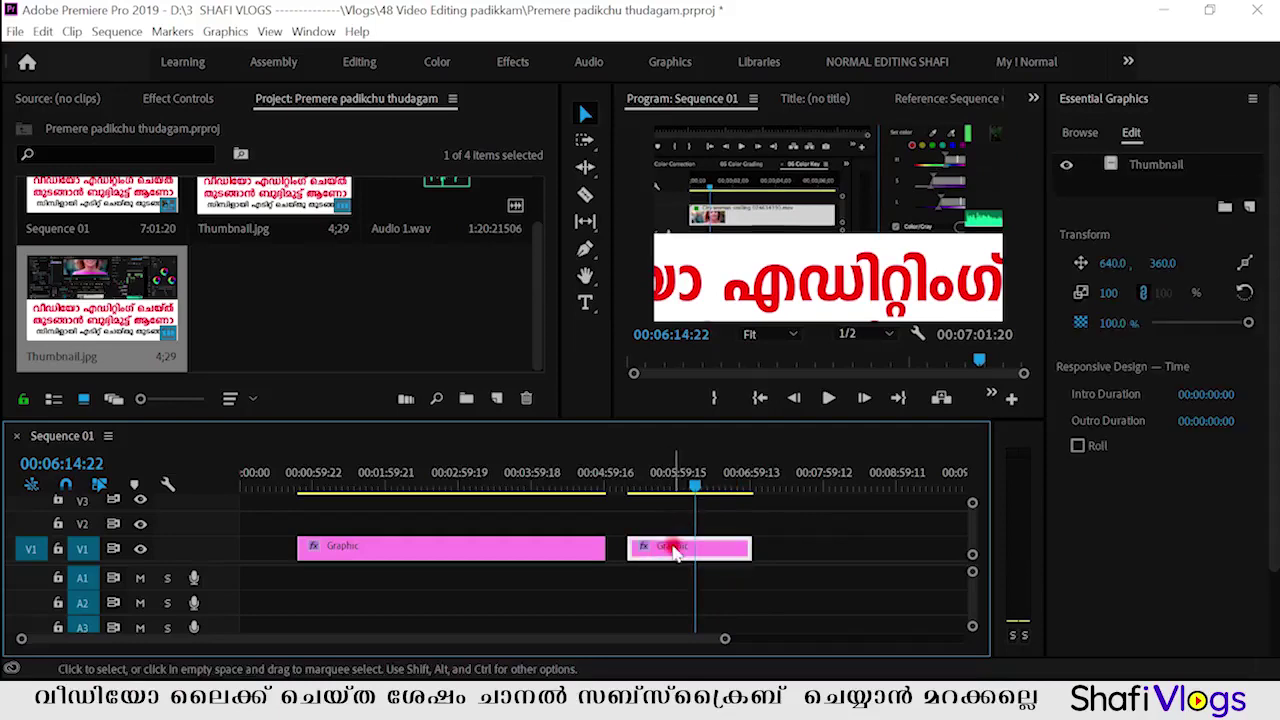
Step: Scale the Thumbnail layer down to 36%, reposition it, and set monitor zoom to Fit
{"action": "left_click", "coordinate": [852, 242]}
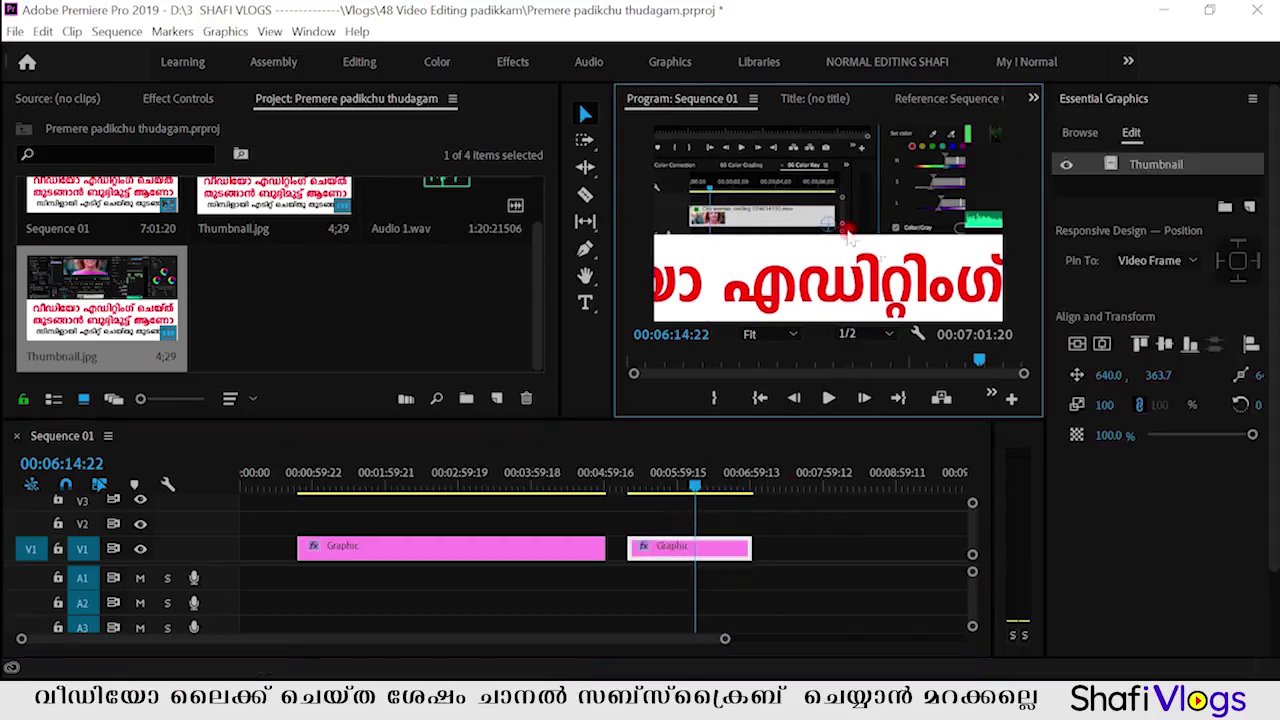
{"action": "left_click_drag", "start_coordinate": [857, 238], "coordinate": [852, 215]}
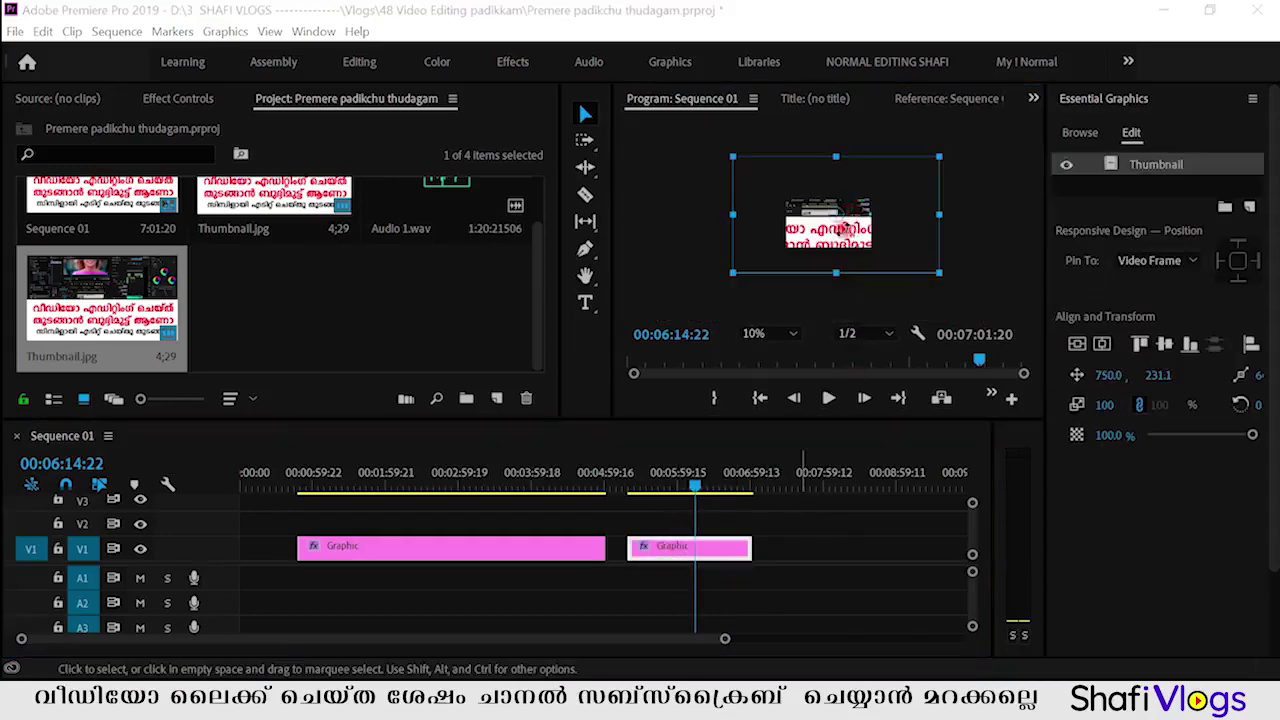
{"action": "left_click_drag", "start_coordinate": [850, 213], "coordinate": [805, 235]}
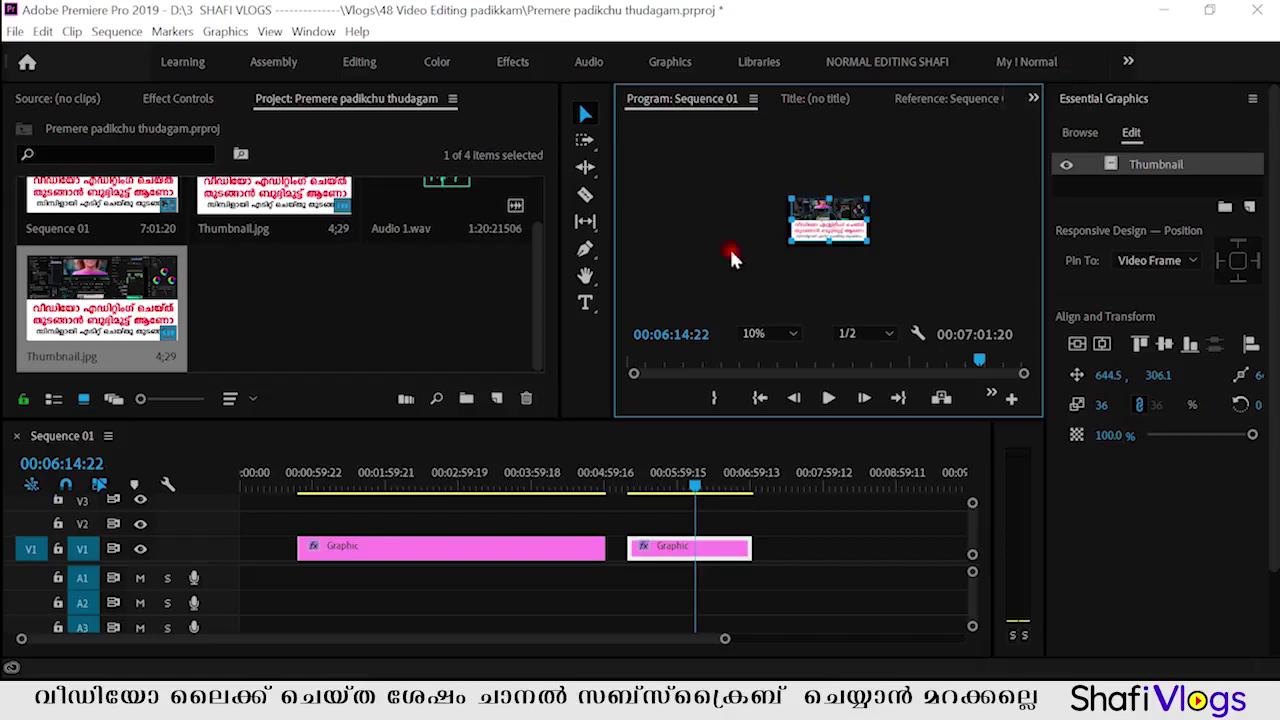
{"action": "mouse_move", "coordinate": [850, 210]}
{"action": "left_mouse_down"}
{"action": "mouse_move", "coordinate": [810, 232]}
{"action": "mouse_move", "coordinate": [847, 221]}
{"action": "left_mouse_up"}
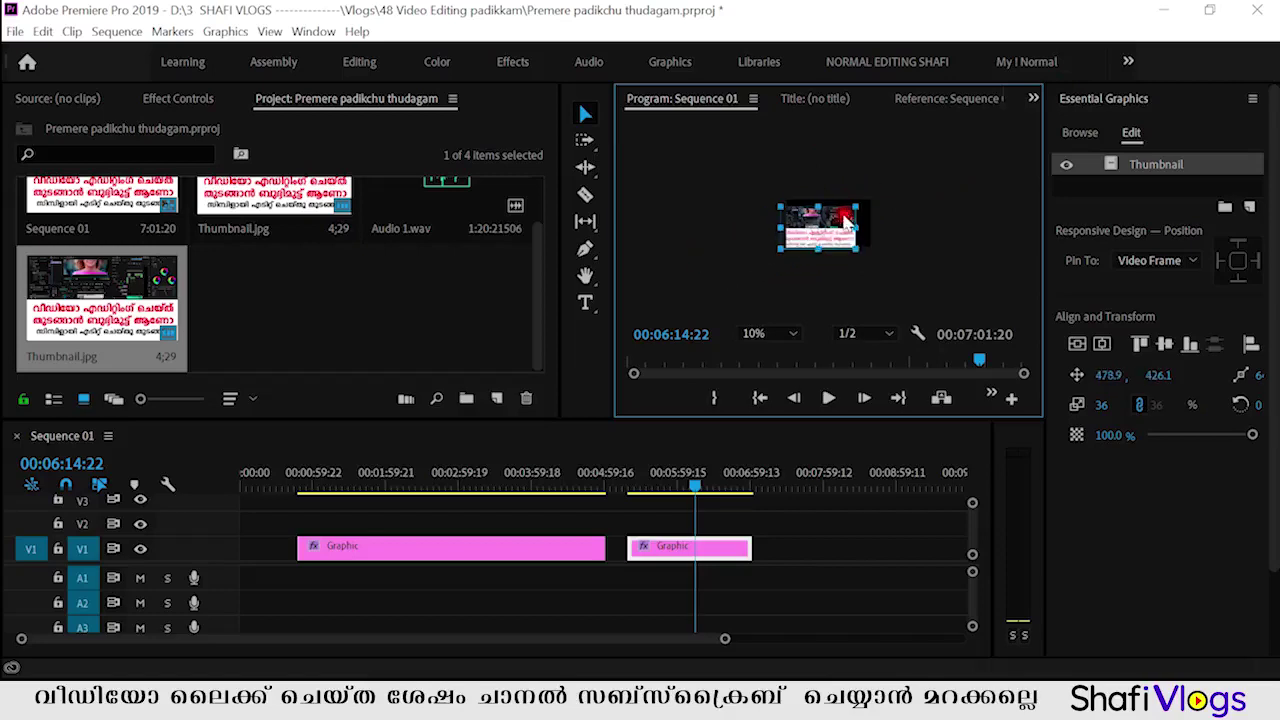
{"action": "left_click", "coordinate": [771, 333]}
{"action": "left_click", "coordinate": [765, 354]}
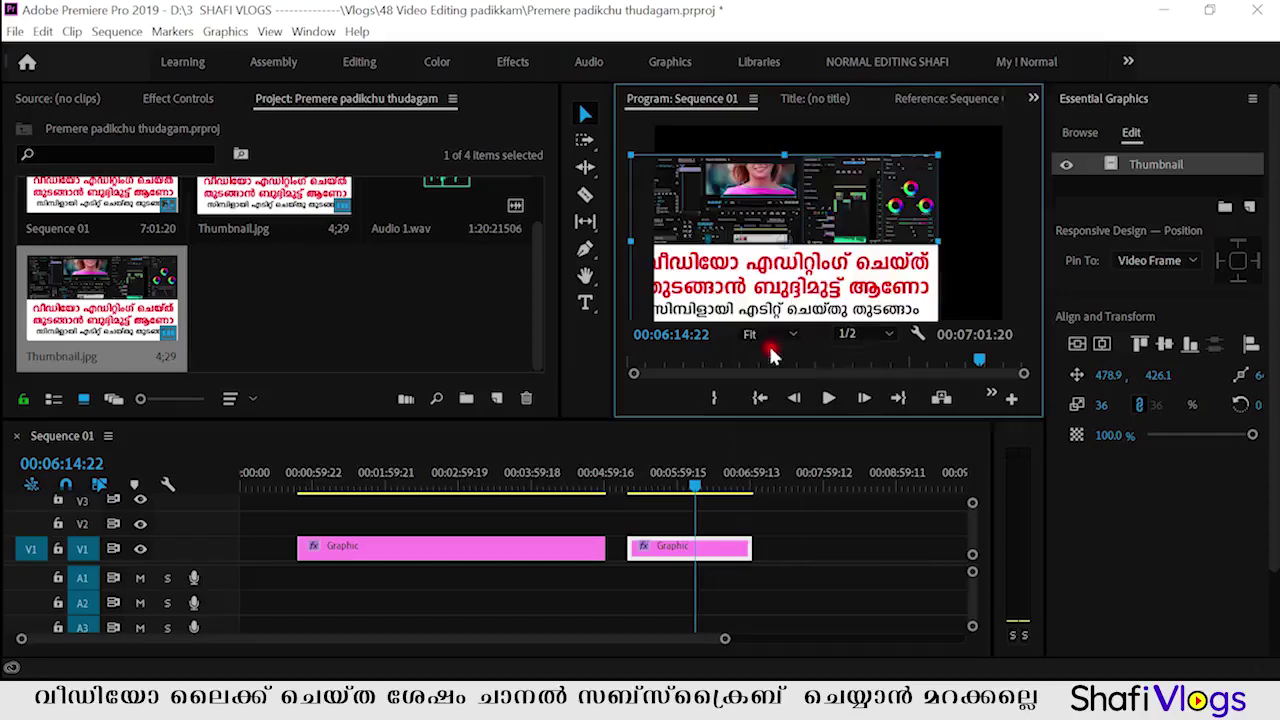
Step: Centre the Thumbnail image with the Align buttons and enlarge it to about 40% scale
{"action": "left_click_drag", "start_coordinate": [916, 224], "coordinate": [902, 230]}
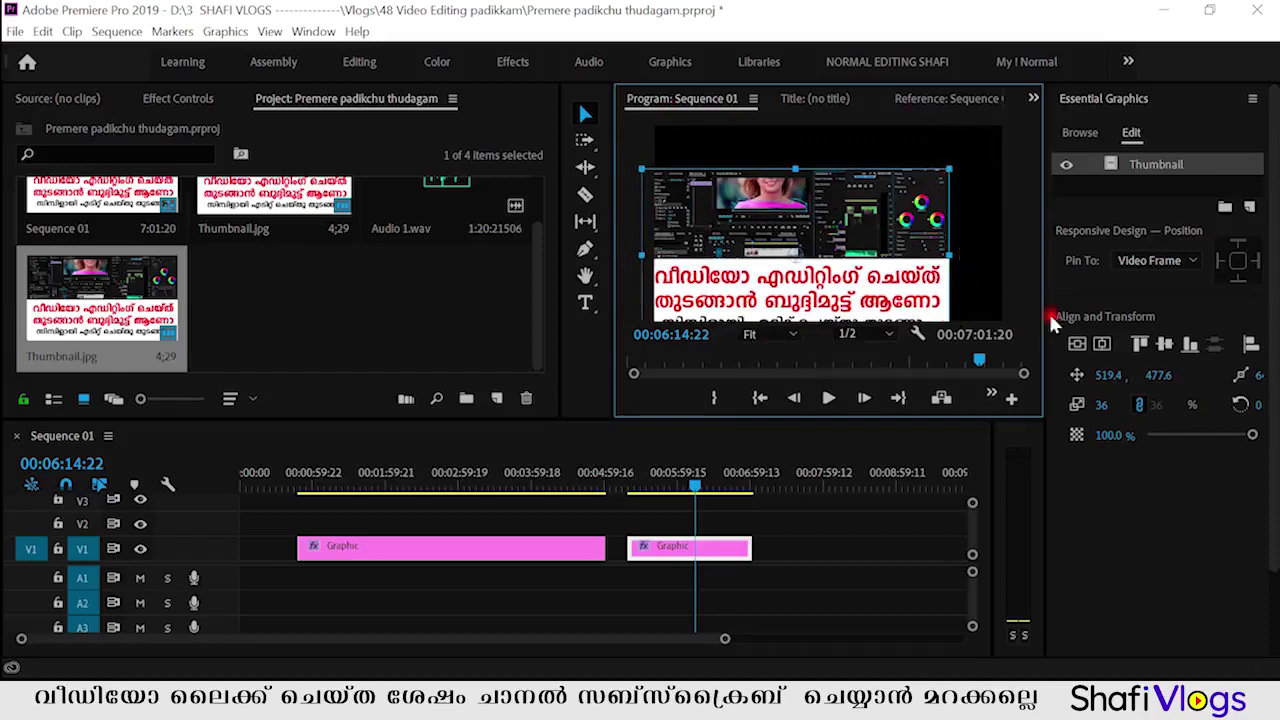
{"action": "left_click", "coordinate": [1099, 345]}
{"action": "left_click", "coordinate": [1079, 345]}
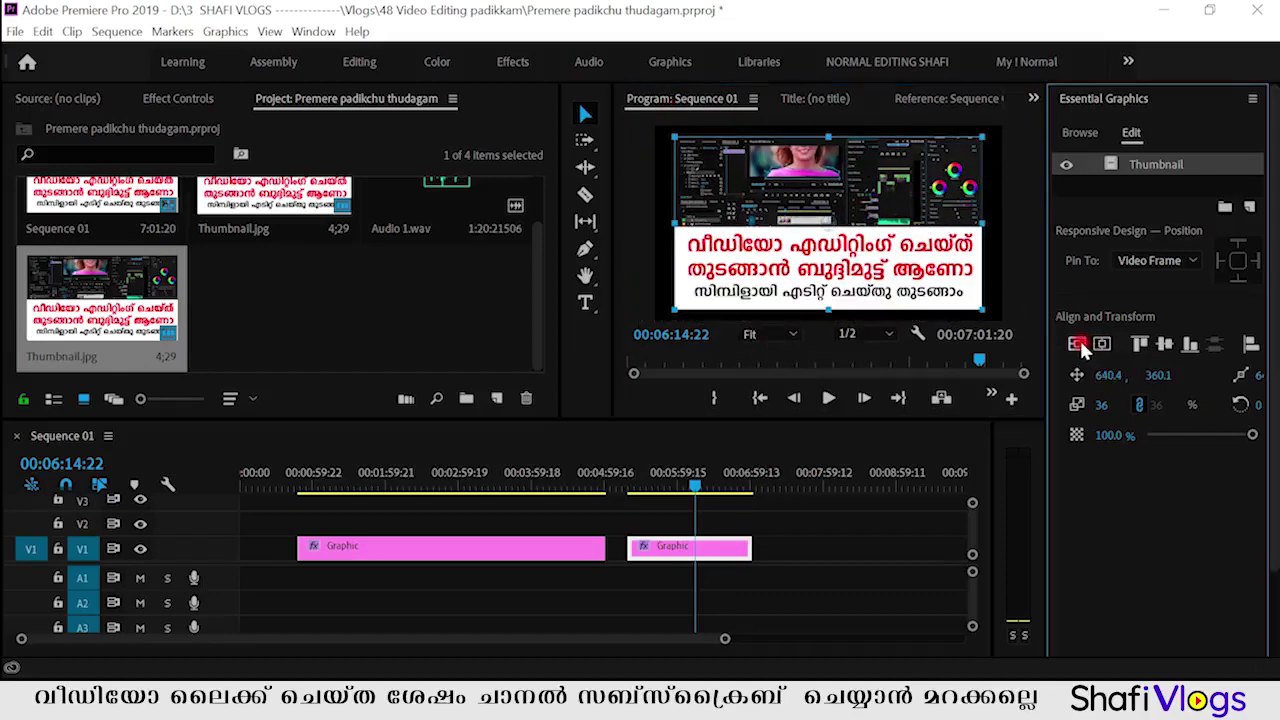
{"action": "left_click_drag", "start_coordinate": [982, 137], "coordinate": [996, 128]}
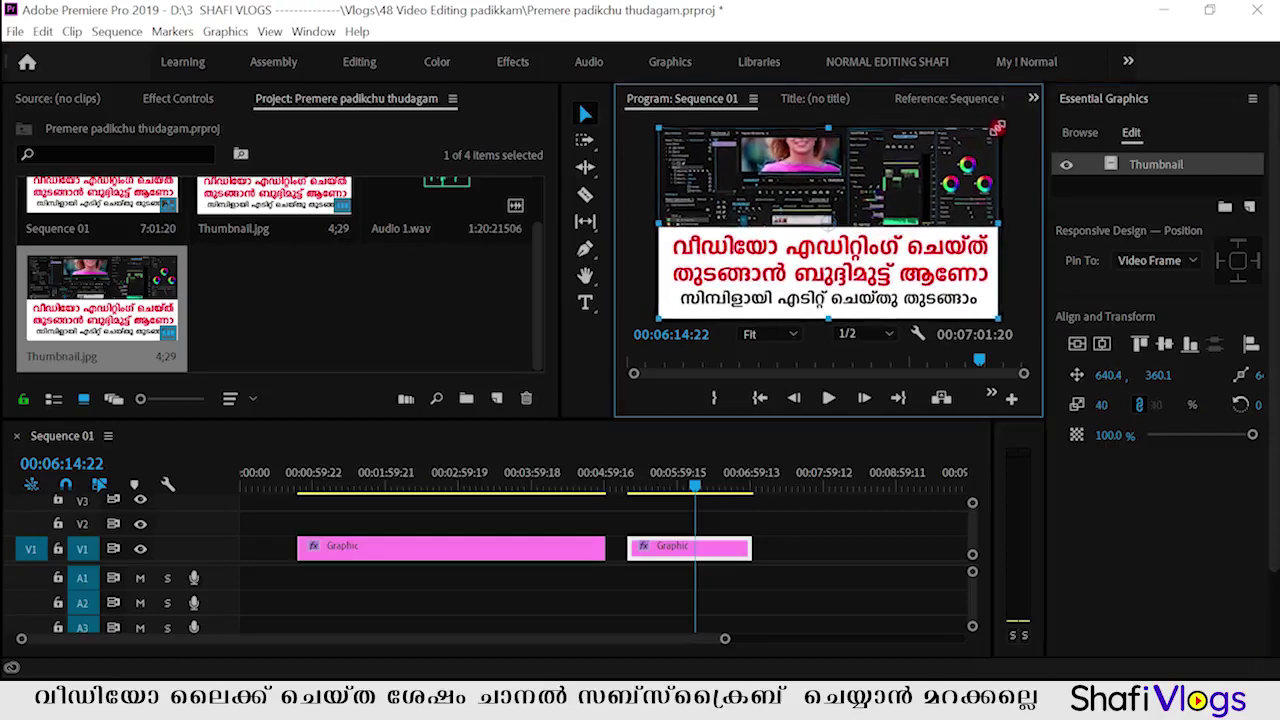
{"action": "left_click_drag", "start_coordinate": [960, 200], "coordinate": [932, 222]}
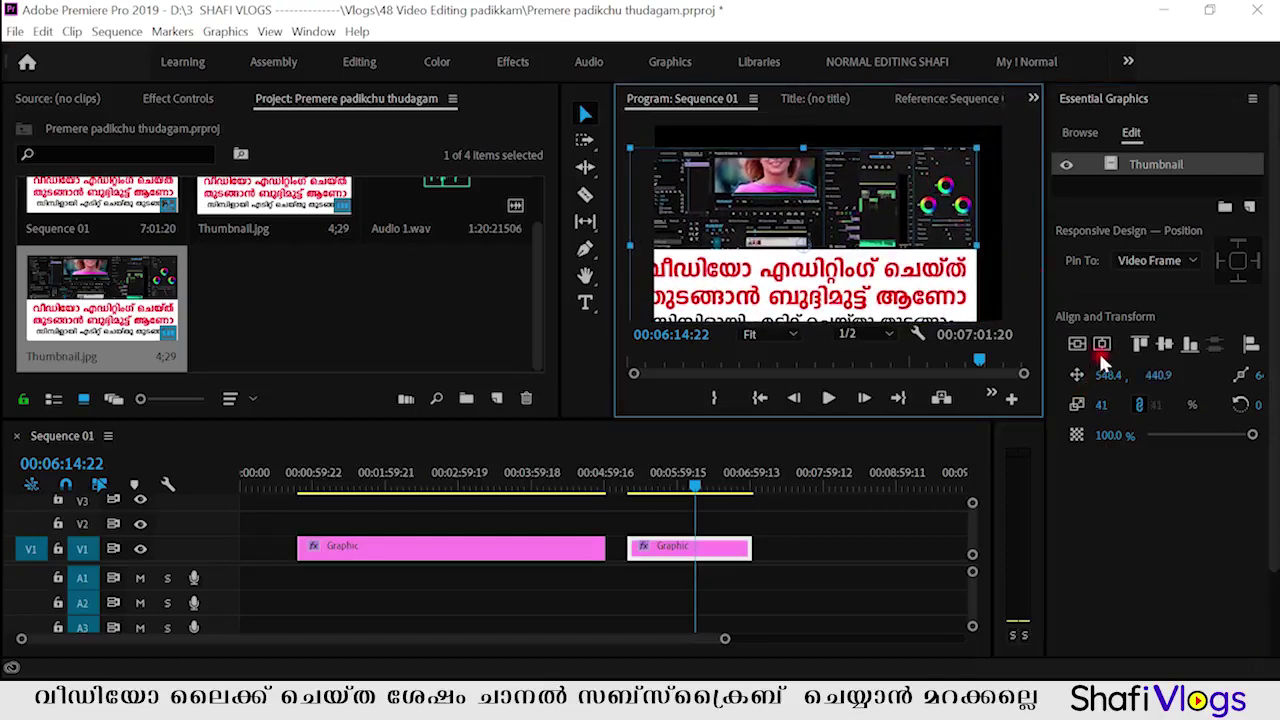
{"action": "left_click", "coordinate": [1101, 344]}
{"action": "left_click", "coordinate": [1077, 344]}
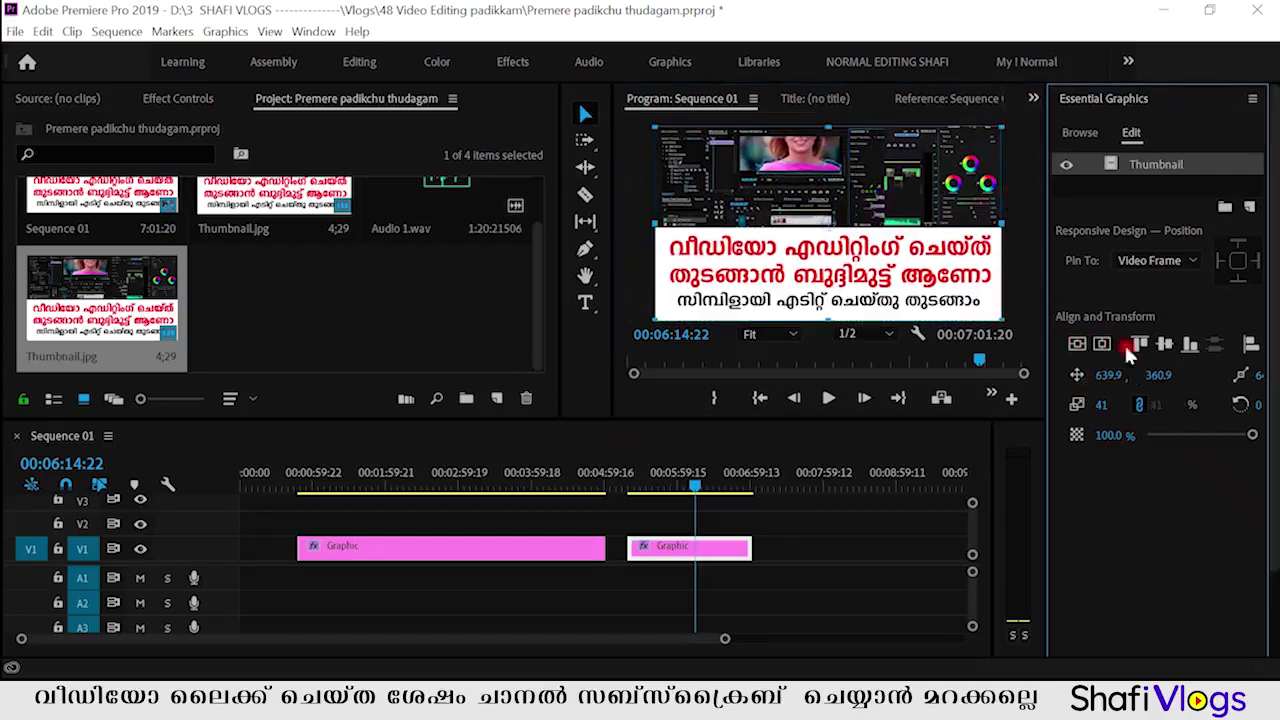
Step: Move the Thumbnail graphic toward the lower left and re-align it to the frame top and centre
{"action": "left_click_drag", "start_coordinate": [905, 255], "coordinate": [813, 316]}
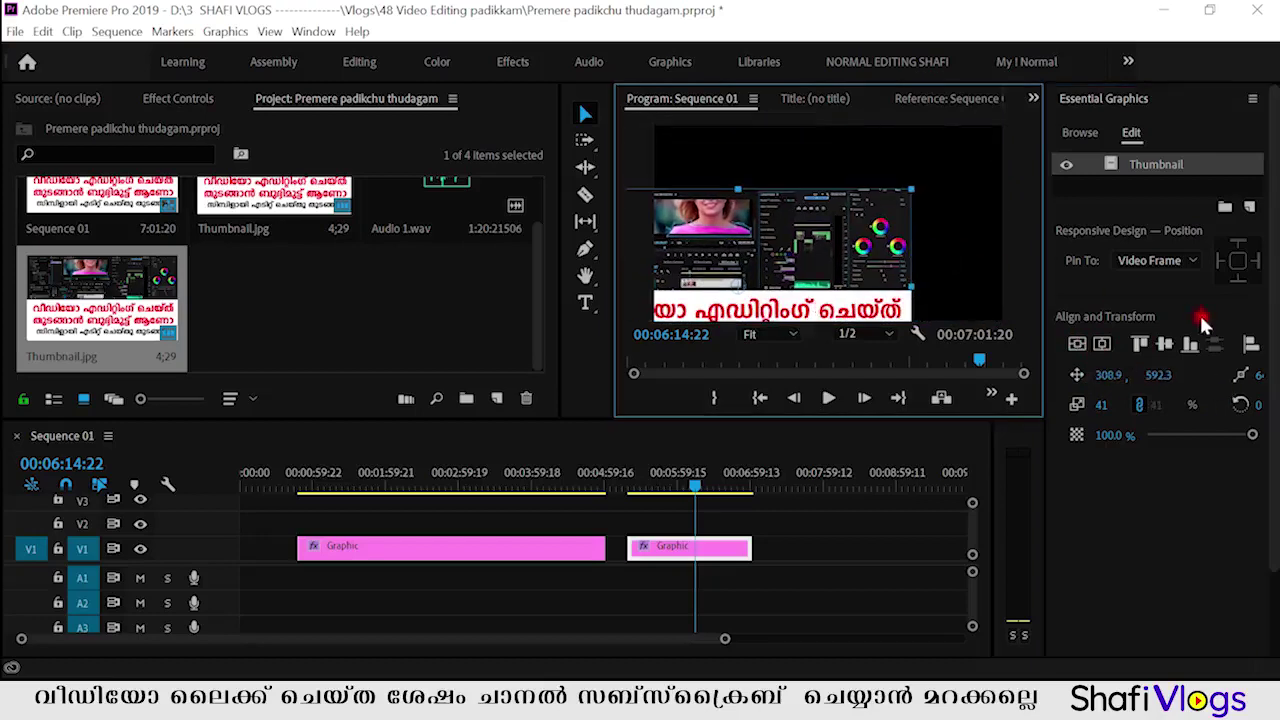
{"action": "left_click", "coordinate": [1139, 344]}
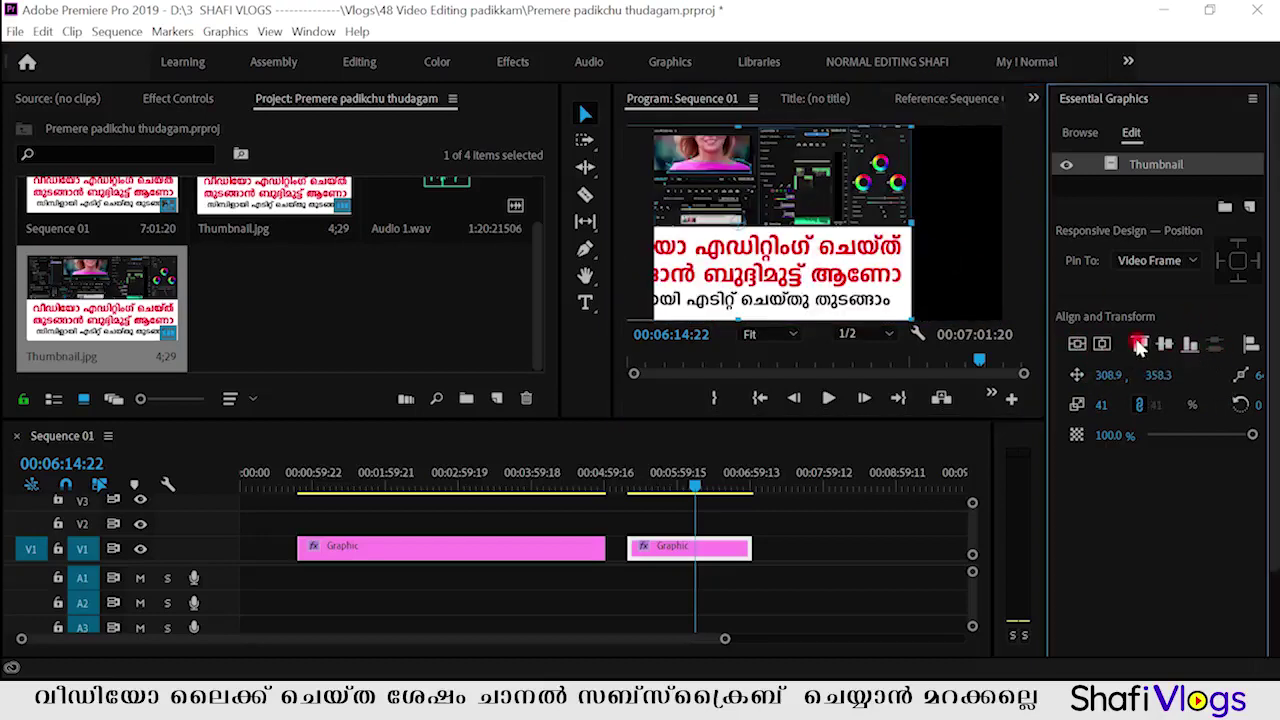
{"action": "left_click", "coordinate": [1139, 344]}
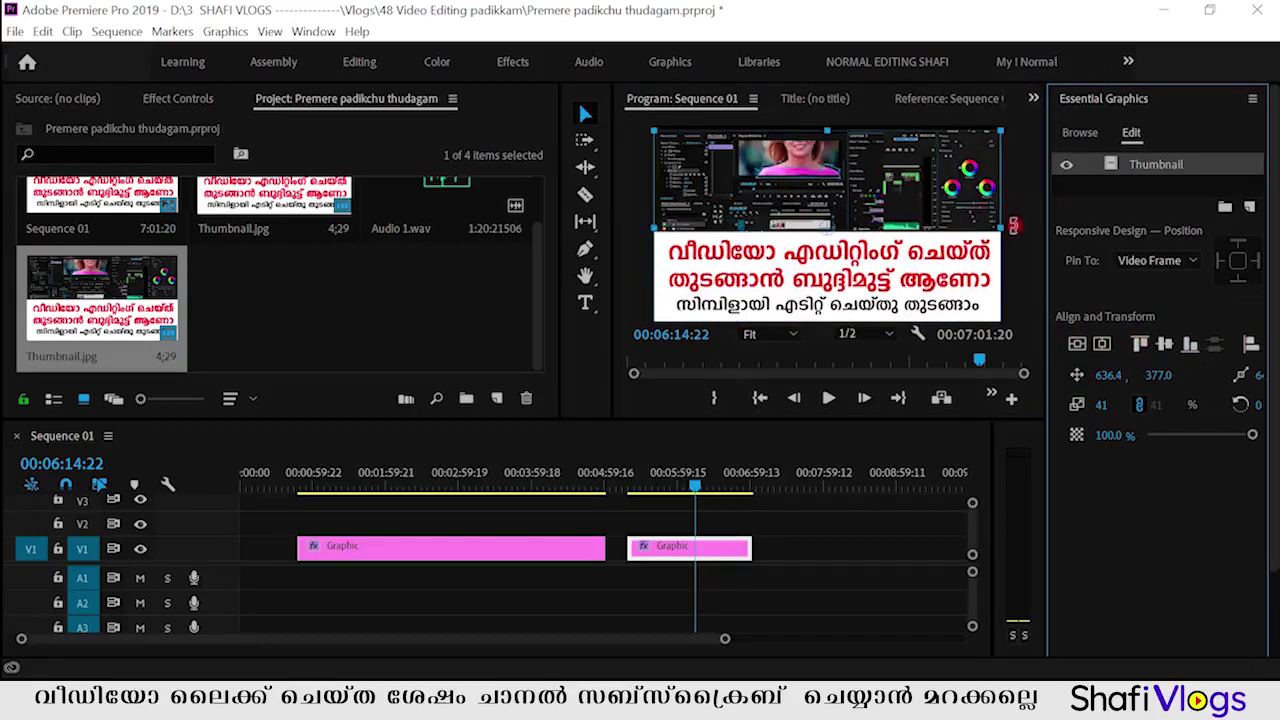
{"action": "left_click", "coordinate": [1141, 344]}
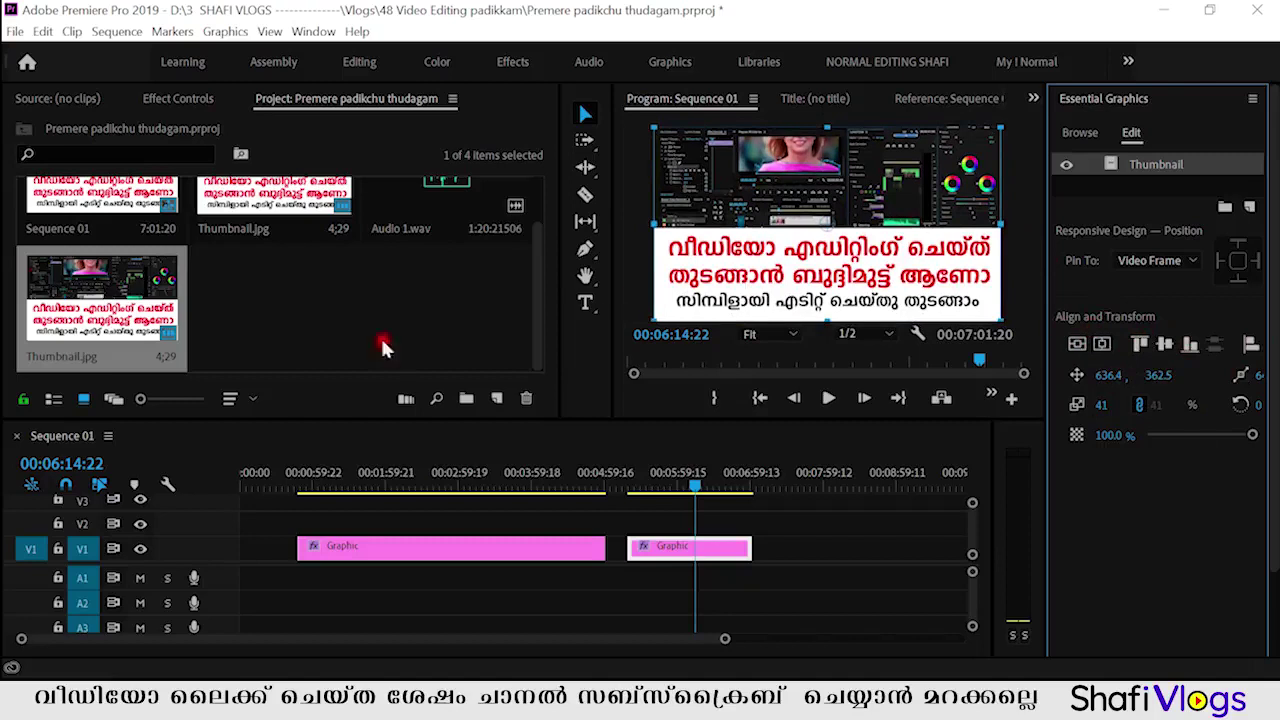
{"action": "left_click", "coordinate": [531, 329]}
{"action": "mouse_move", "coordinate": [1252, 435]}
{"action": "left_mouse_down"}
{"action": "mouse_move", "coordinate": [1104, 443]}
{"action": "mouse_move", "coordinate": [1272, 452]}
{"action": "left_mouse_up"}
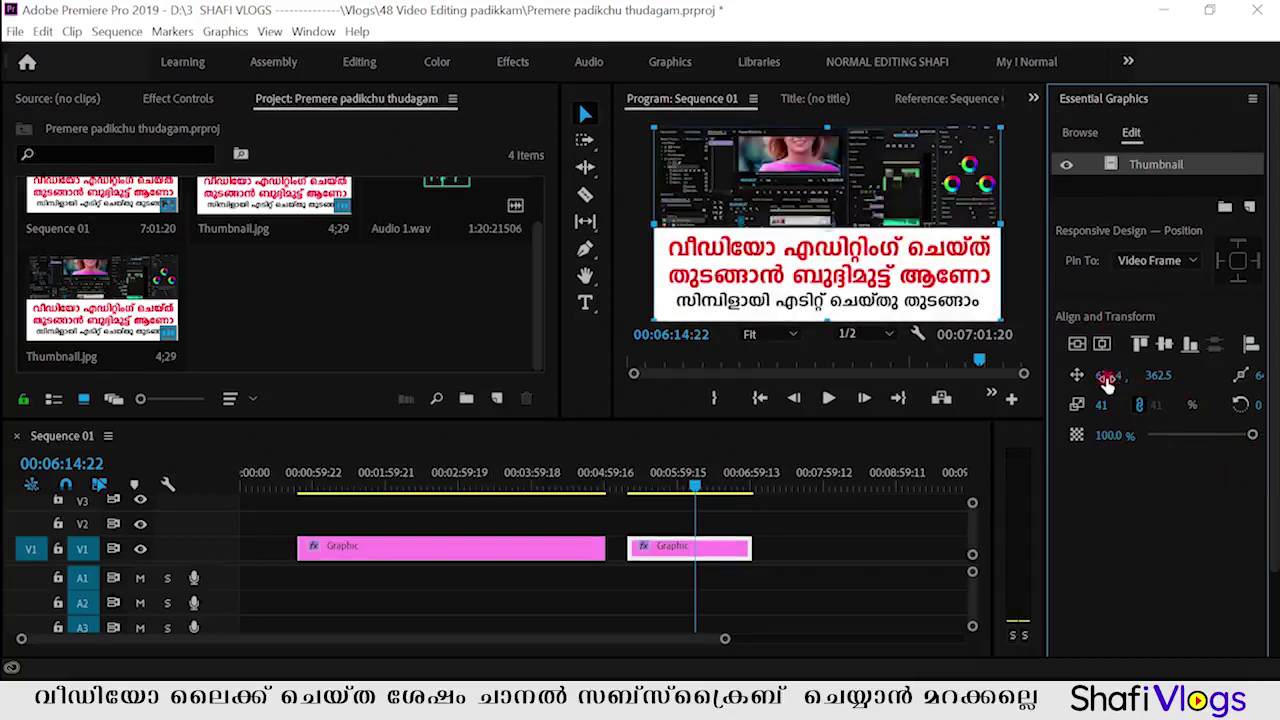
Step: Scrub the graphic's Position values until it fills the frame roughly centred
{"action": "left_click_drag", "start_coordinate": [1000, 302], "coordinate": [935, 298]}
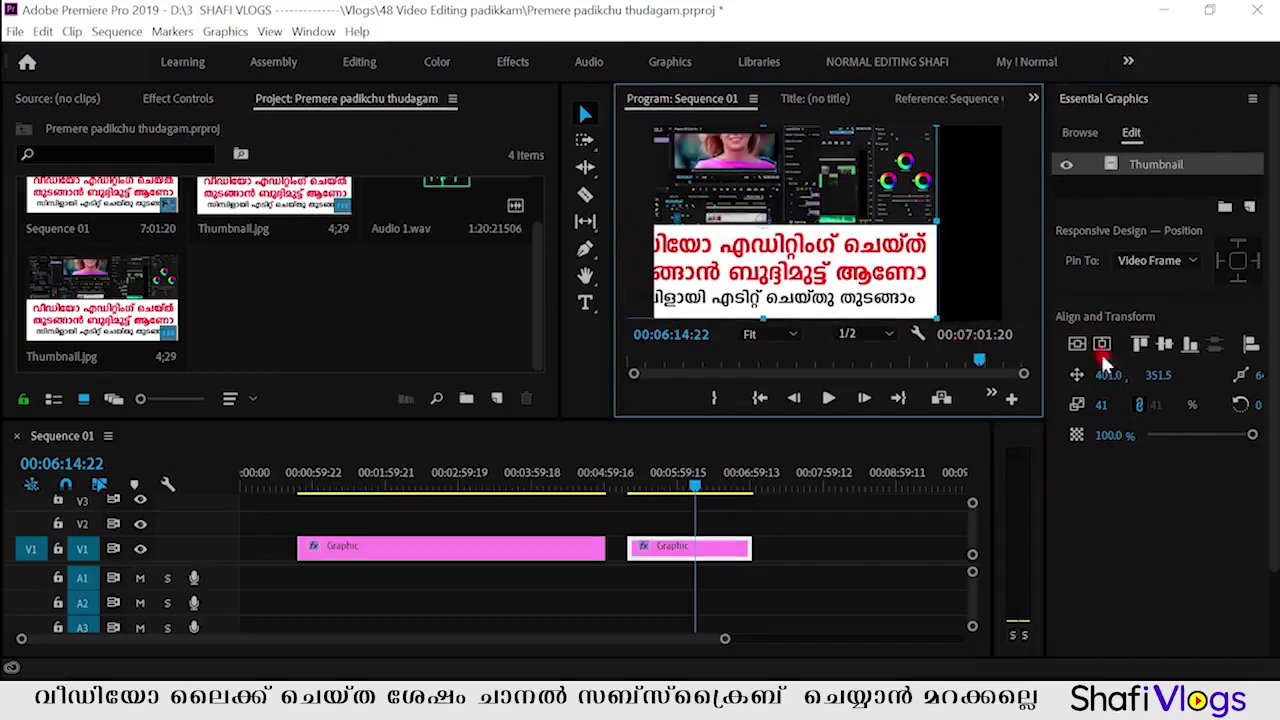
{"action": "left_click_drag", "start_coordinate": [1108, 375], "coordinate": [1160, 376]}
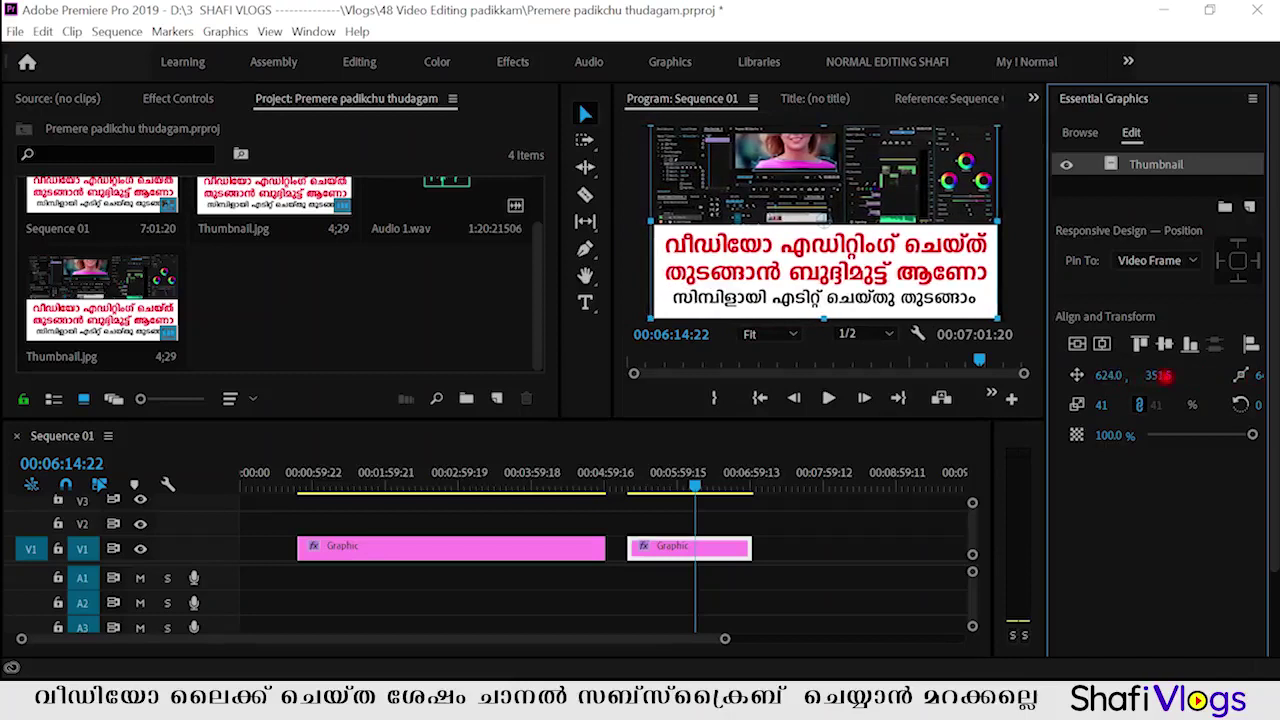
{"action": "left_click_drag", "start_coordinate": [1163, 376], "coordinate": [1070, 370]}
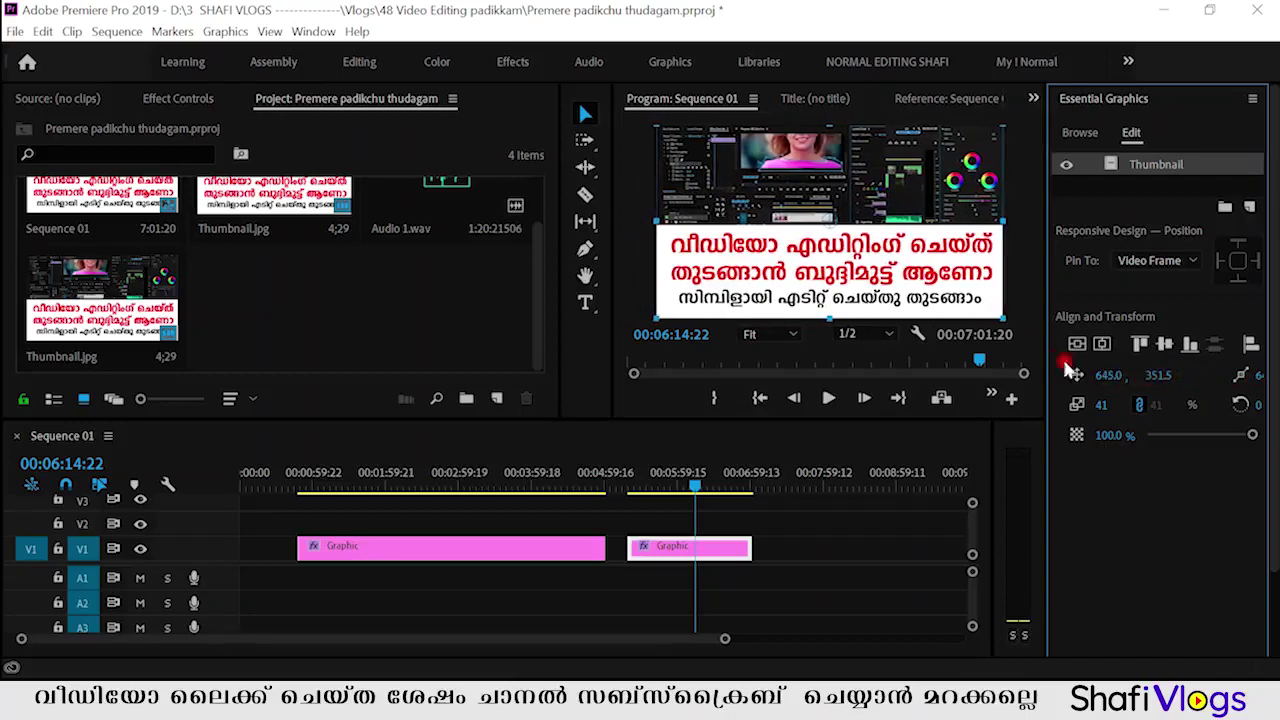
{"action": "left_click_drag", "start_coordinate": [1127, 375], "coordinate": [1100, 371]}
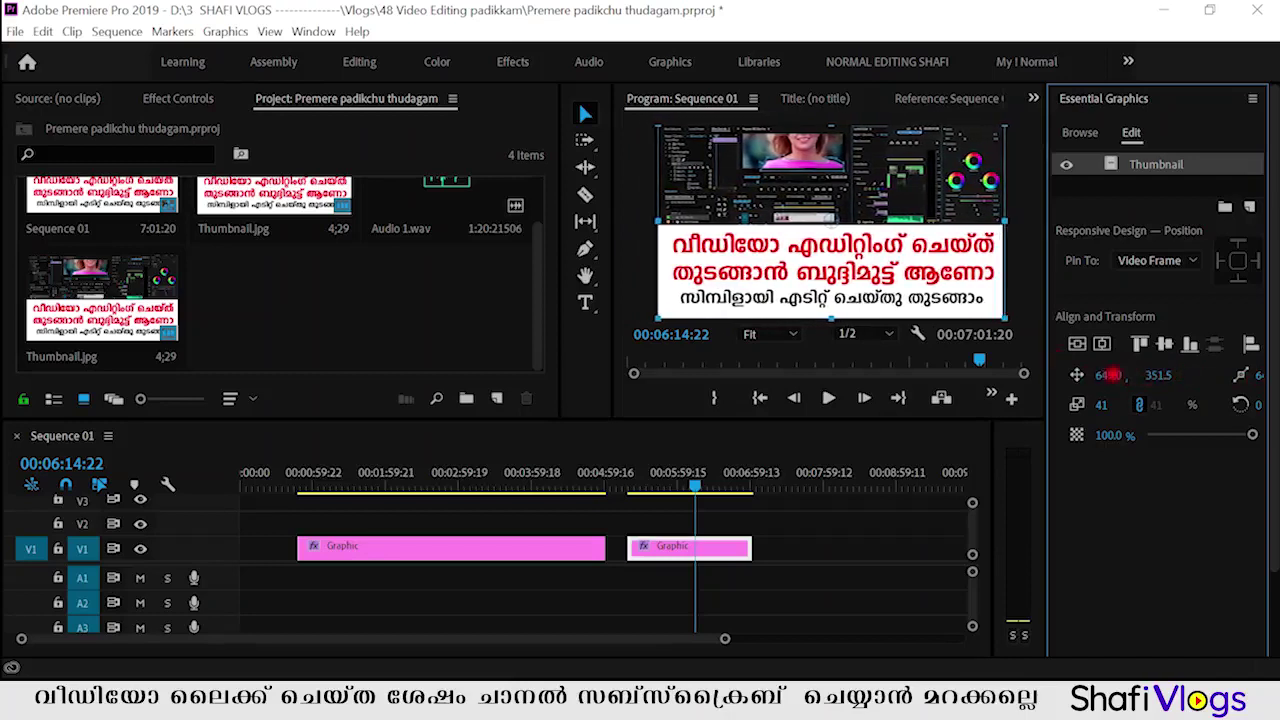
{"action": "left_click", "coordinate": [1008, 280]}
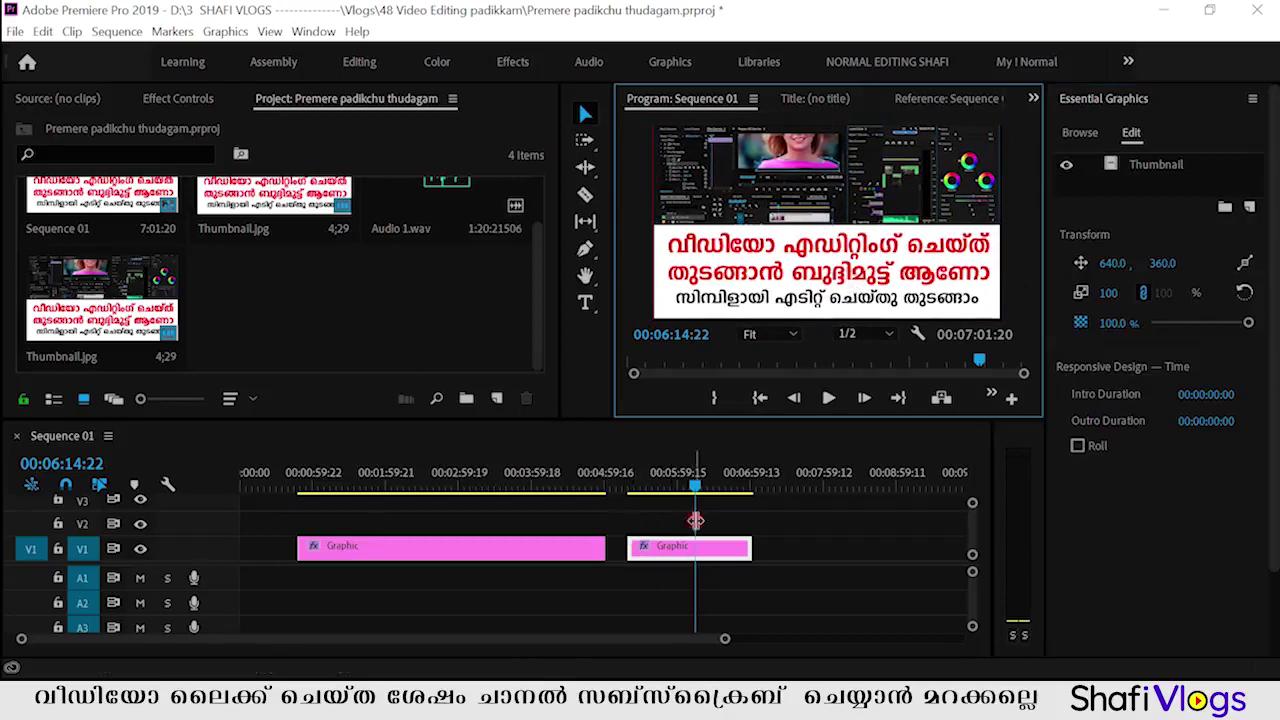
Step: Review playback from 00:05:43:17, then delete the second Graphic clip so the sequence ends at 00:05:00:23
{"action": "left_click", "coordinate": [658, 486]}
{"action": "key", "text": "space"}
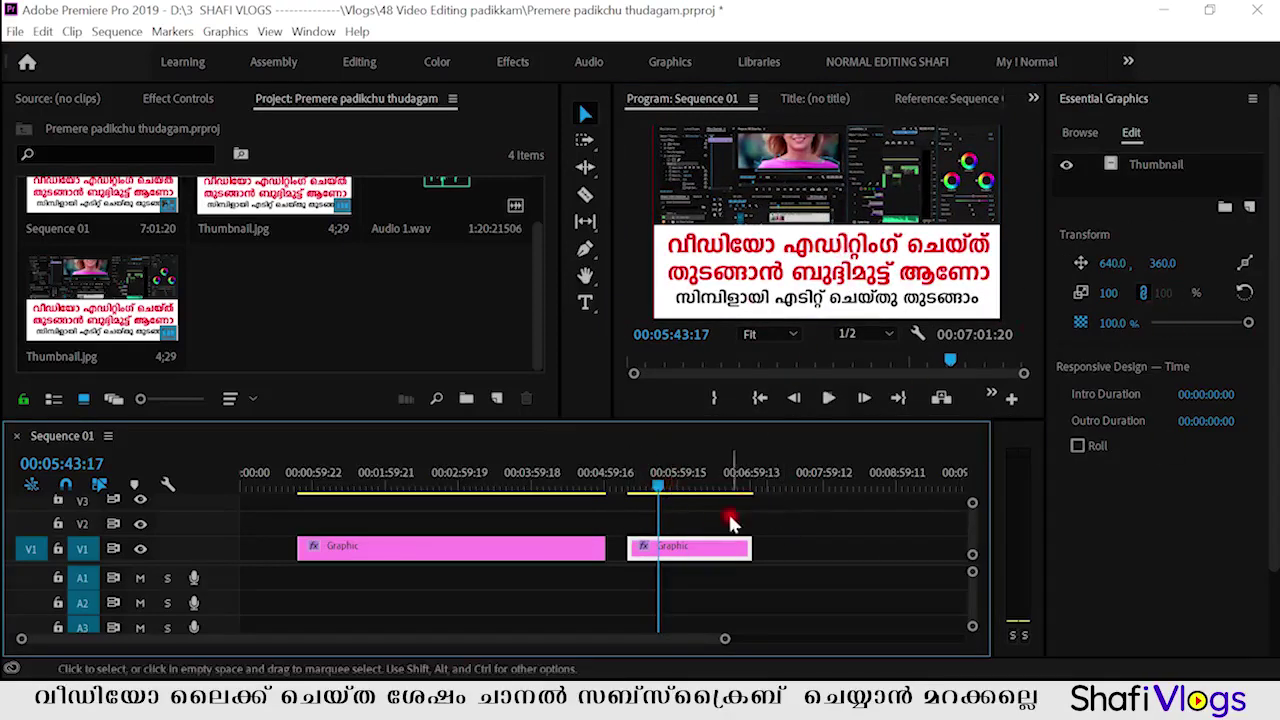
{"action": "key", "text": "space"}
{"action": "left_click", "coordinate": [403, 289]}
{"action": "left_click", "coordinate": [710, 557]}
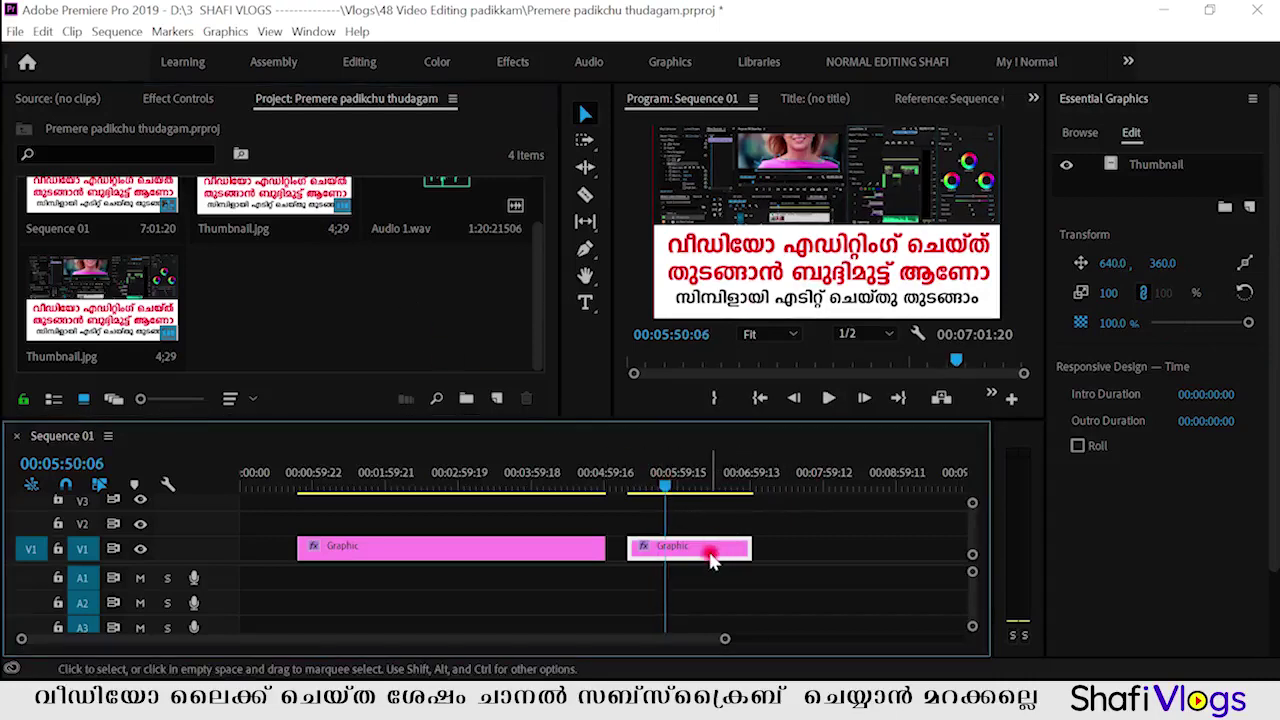
{"action": "key", "text": "Delete"}
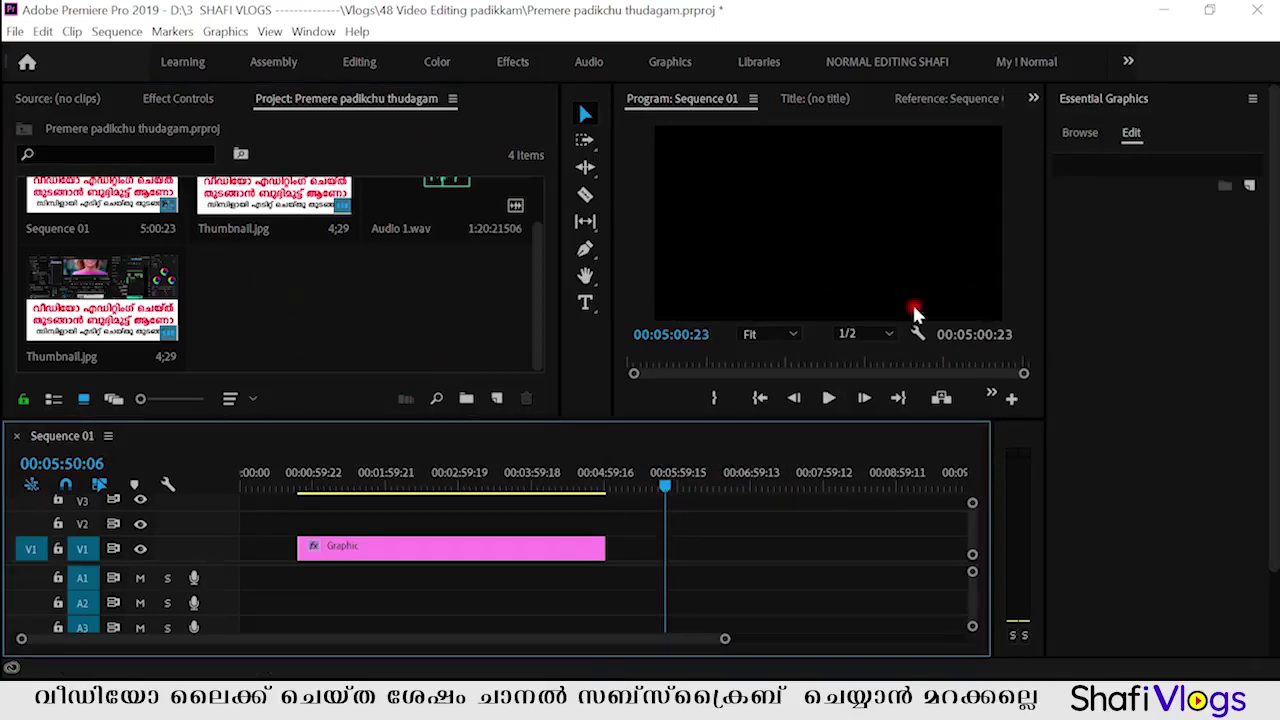
{"action": "left_click", "coordinate": [1106, 388]}
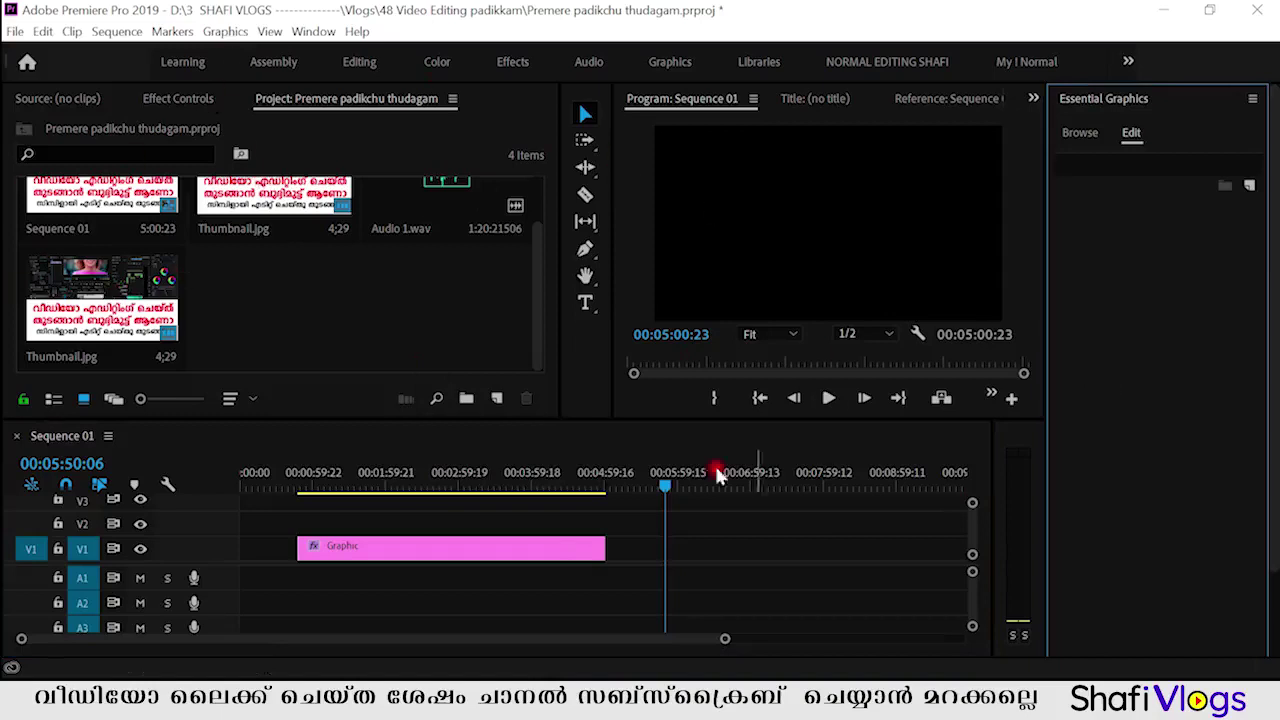
Step: Cancel saving a new workspace, then dock the Tools panel beside Source, Effect Controls and Project
{"action": "left_click", "coordinate": [313, 33]}
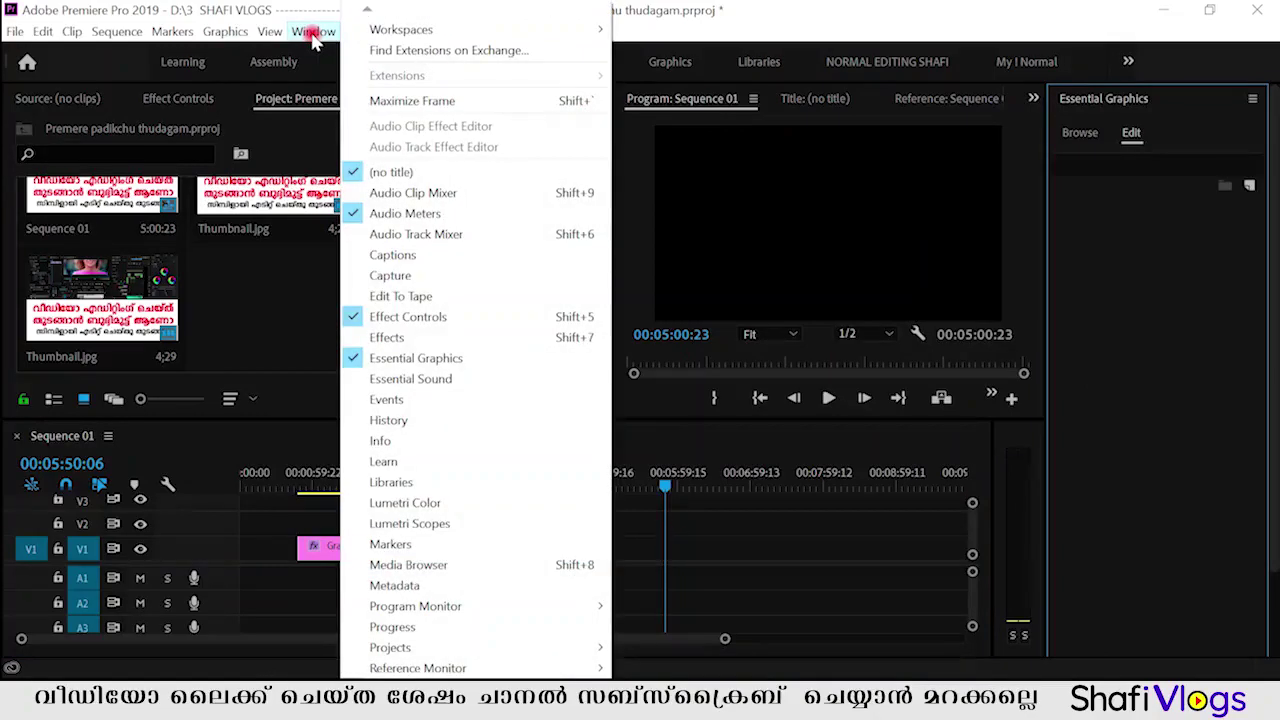
{"action": "mouse_move", "coordinate": [405, 33]}
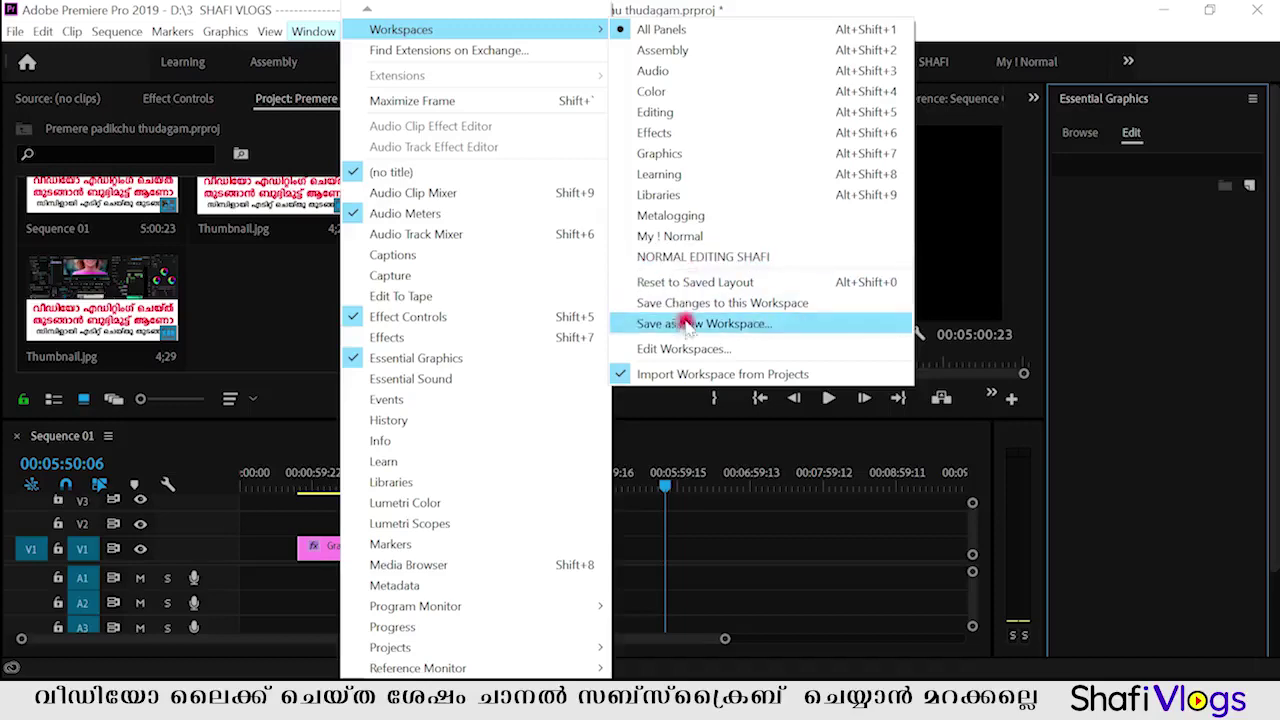
{"action": "left_click", "coordinate": [724, 325]}
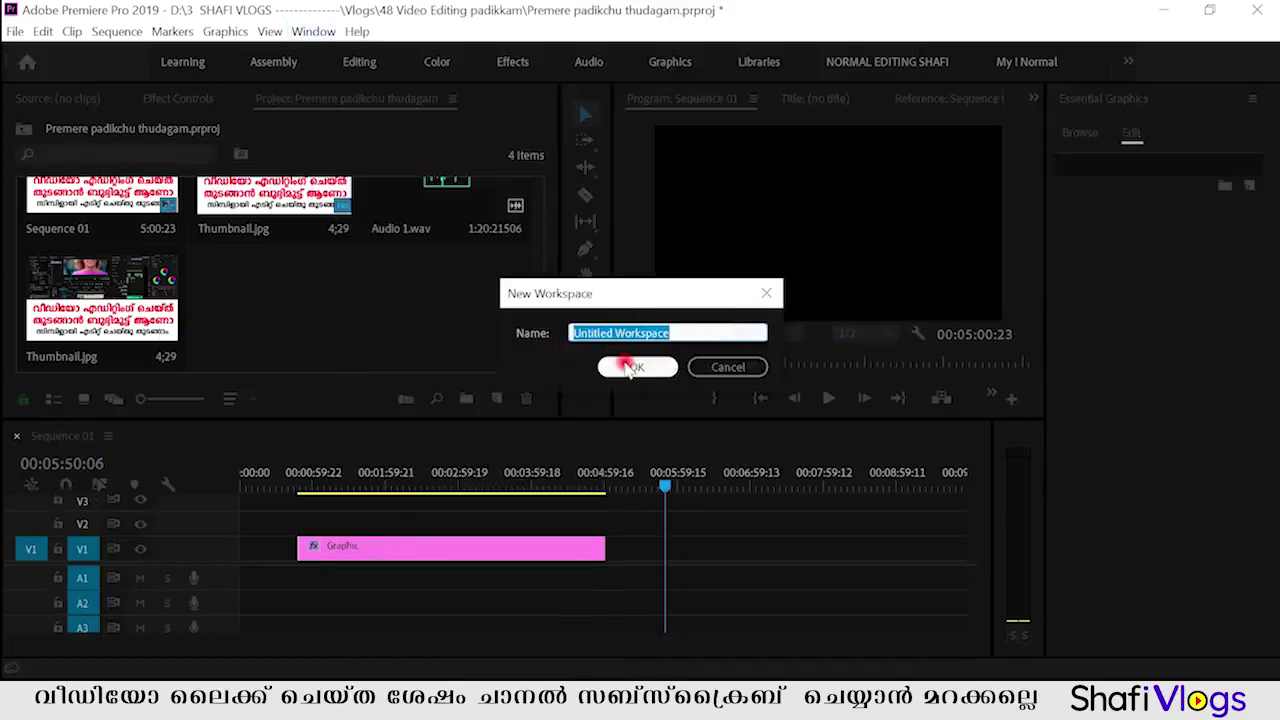
{"action": "left_click", "coordinate": [727, 368]}
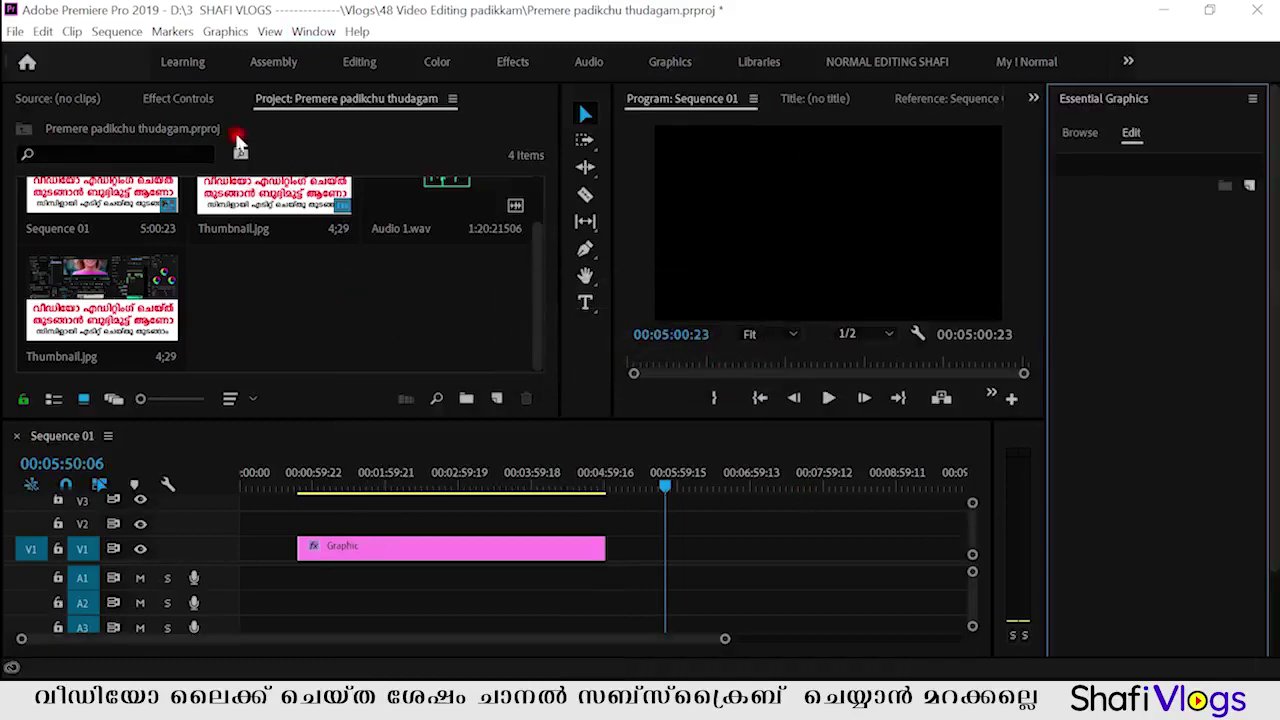
{"action": "left_click_drag", "start_coordinate": [585, 218], "coordinate": [363, 250]}
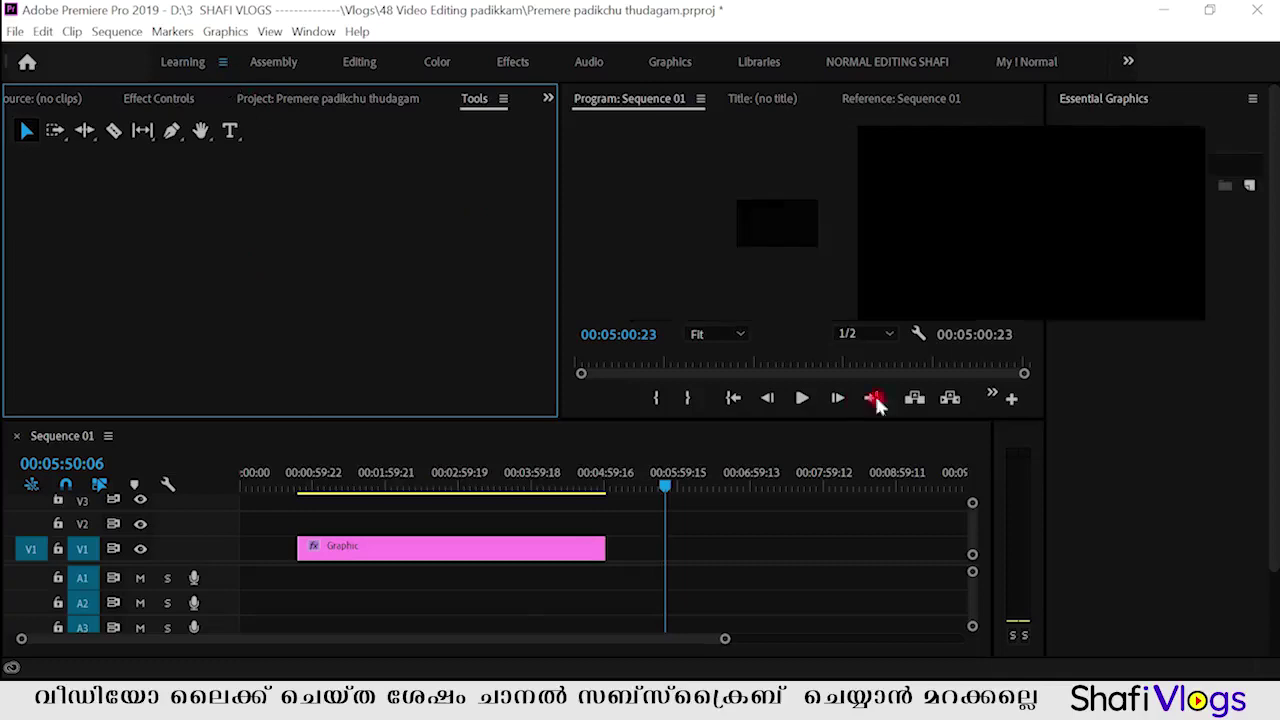
Step: Switch from the Learning workspace to the NORMAL EDITING SHAFI workspace
{"action": "key", "text": "alt+shift+1"}
{"action": "left_click", "coordinate": [608, 289]}
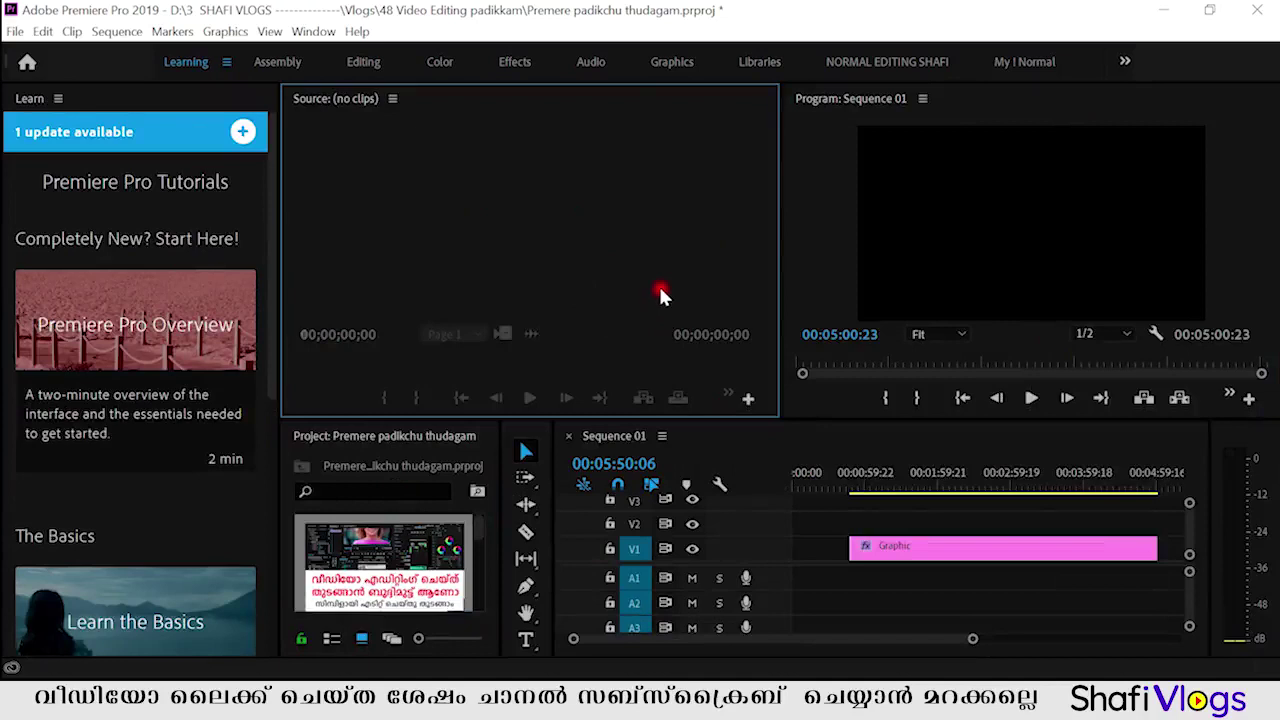
{"action": "left_click", "coordinate": [313, 32]}
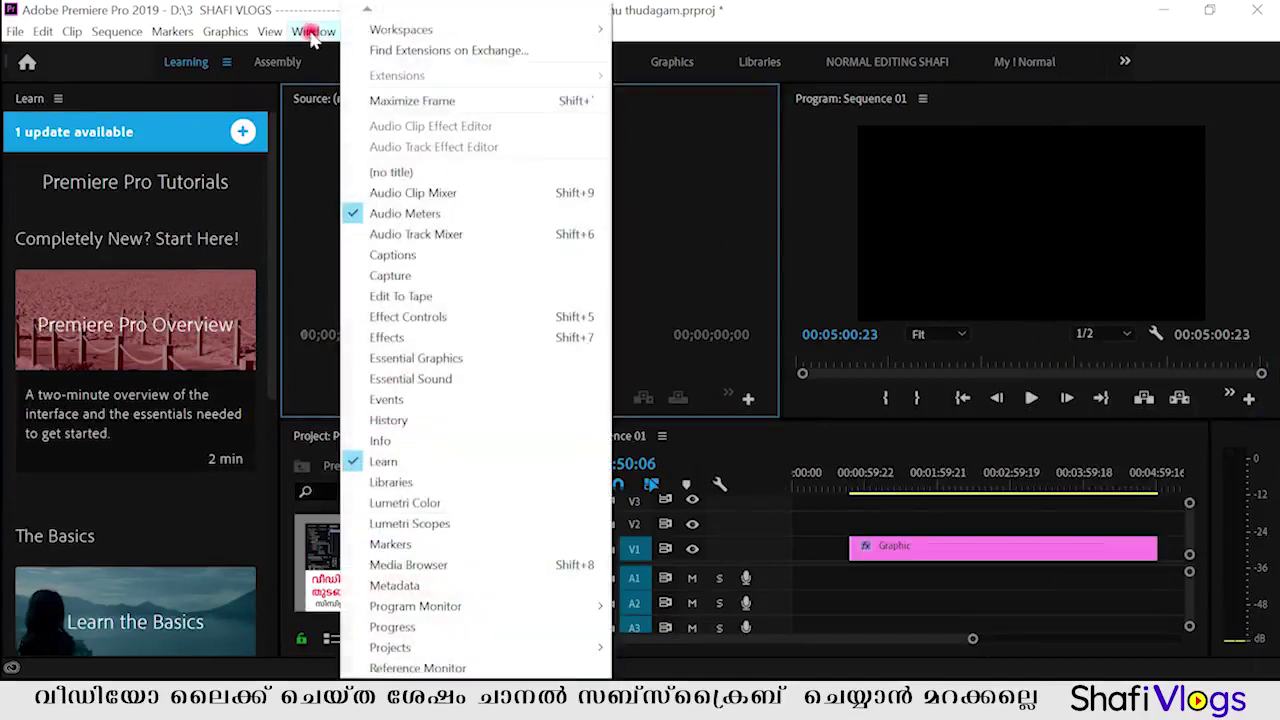
{"action": "mouse_move", "coordinate": [483, 32]}
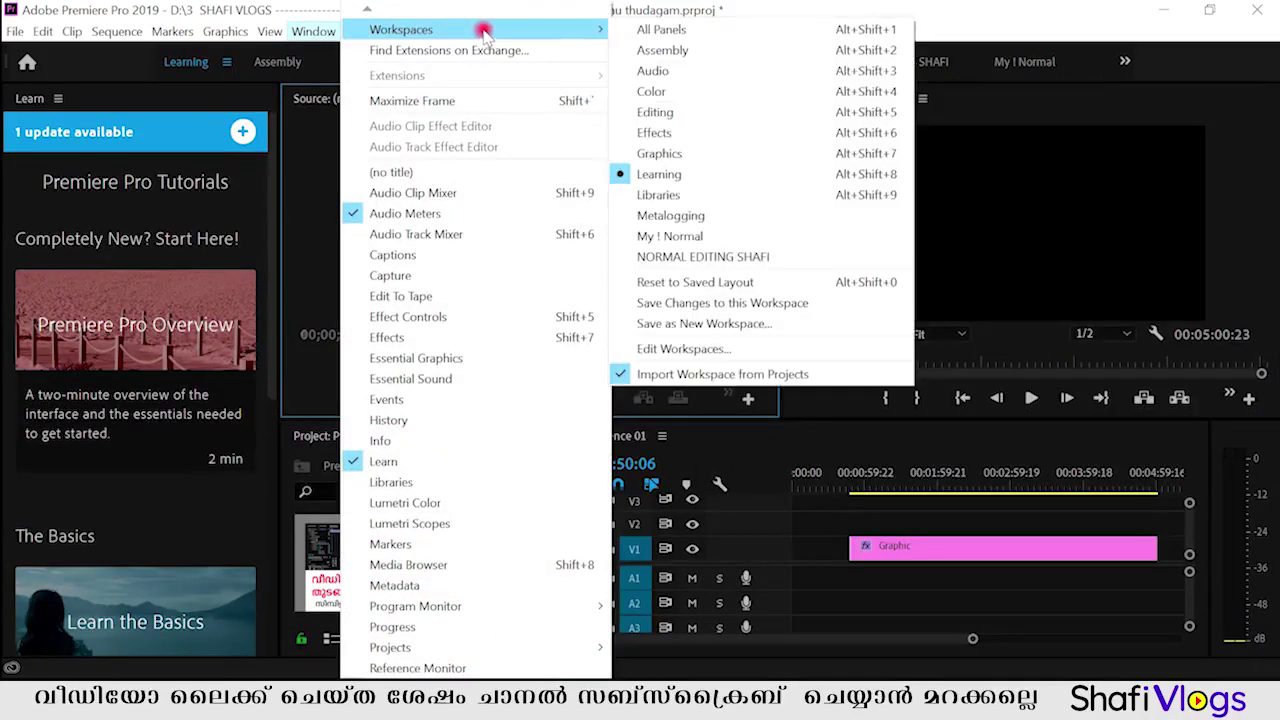
{"action": "left_click", "coordinate": [675, 262]}
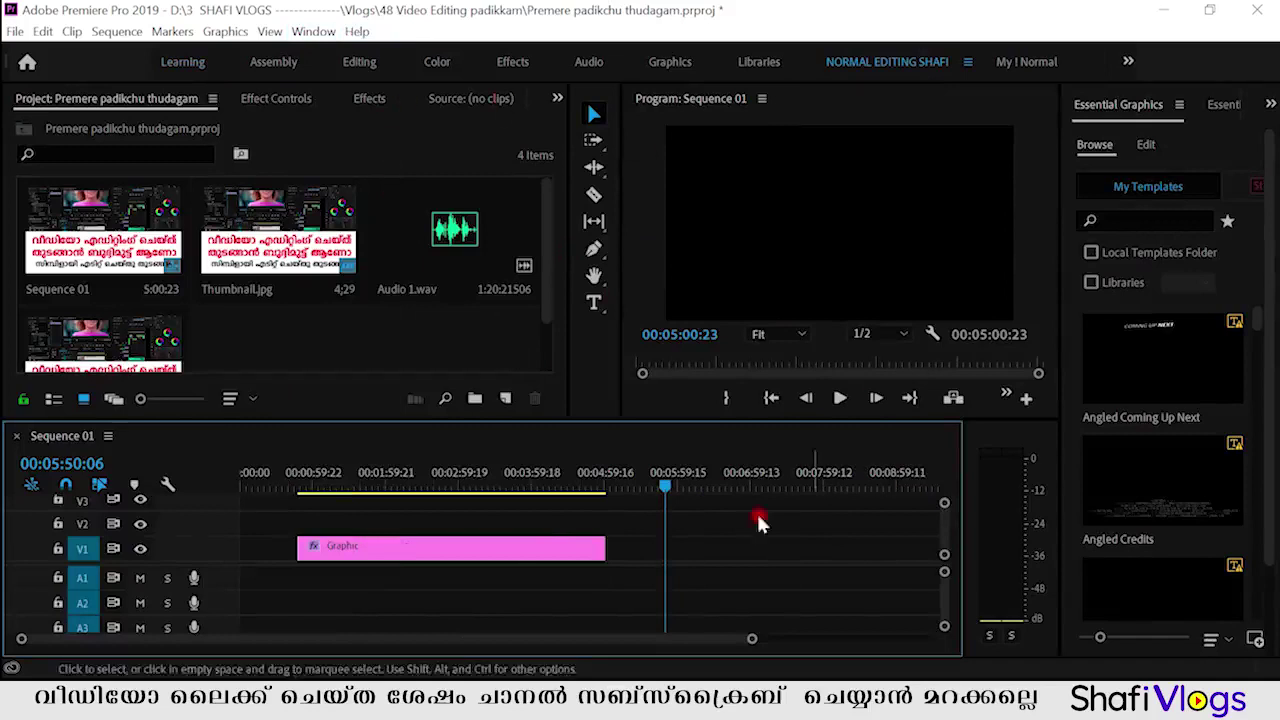
{"action": "left_click", "coordinate": [315, 33]}
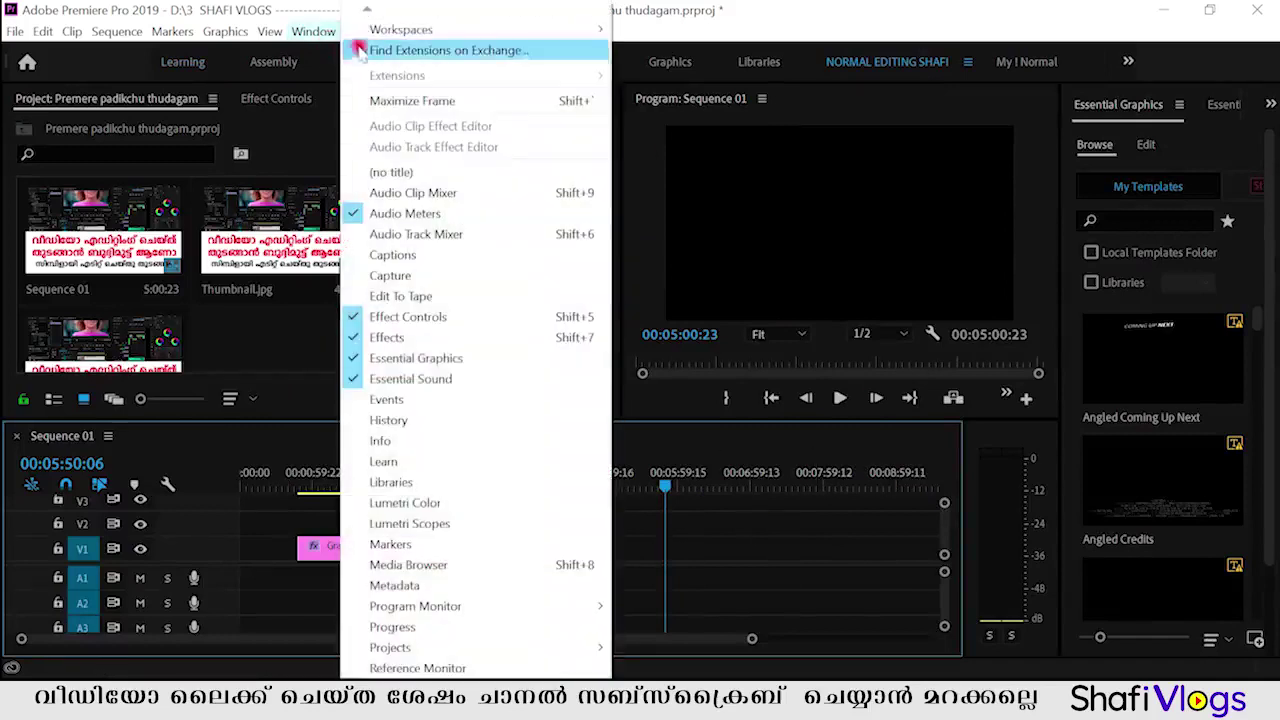
{"action": "mouse_move", "coordinate": [388, 32]}
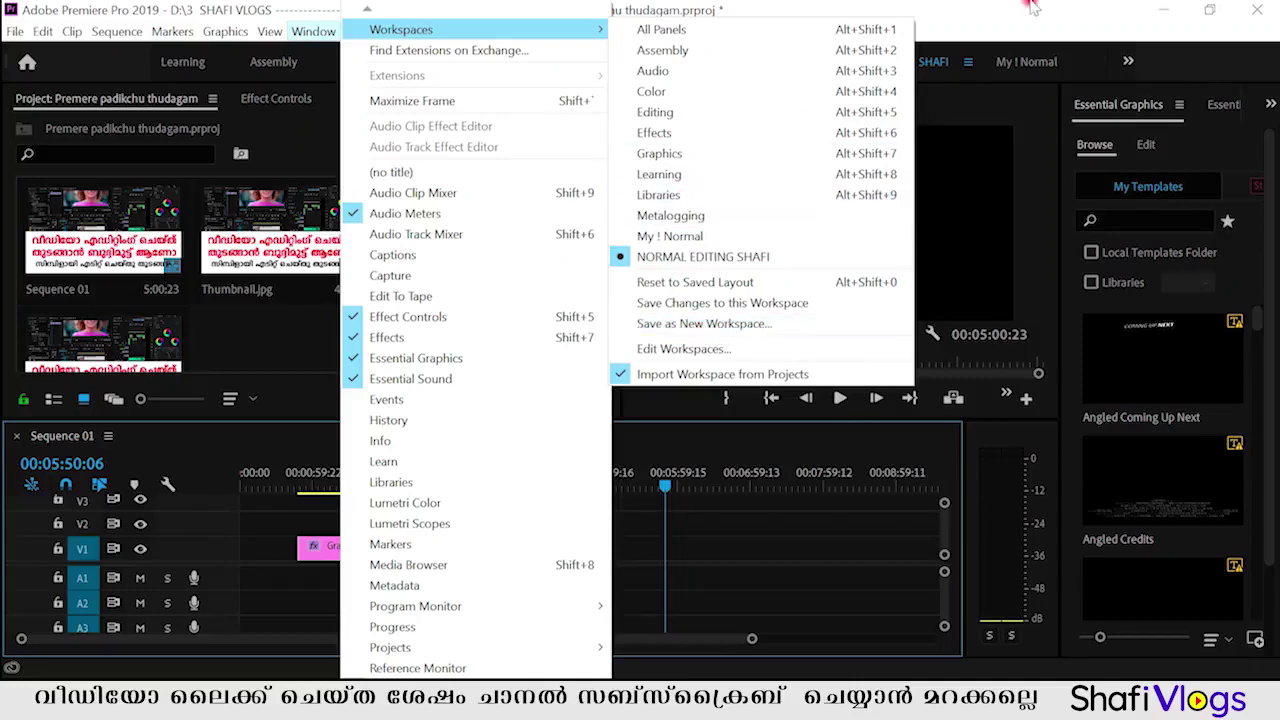
Step: Dismiss the workspace options and drag the Tools panel to a new spot
{"action": "left_click", "coordinate": [620, 302]}
{"action": "left_click", "coordinate": [487, 360]}
{"action": "left_click", "coordinate": [607, 366]}
{"action": "left_click_drag", "start_coordinate": [608, 369], "coordinate": [520, 425]}
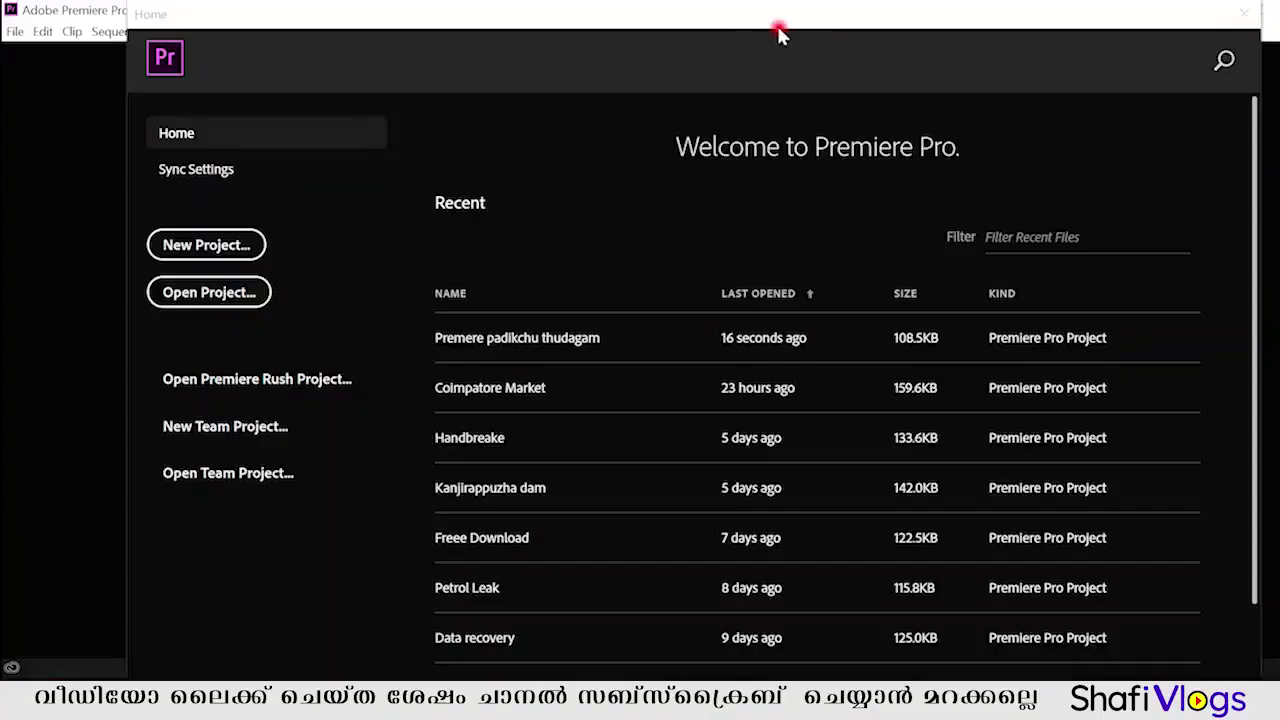
Step: Reposition the Home window and choose New Project
{"action": "mouse_move", "coordinate": [782, 34]}
{"action": "left_mouse_down"}
{"action": "mouse_move", "coordinate": [722, 5]}
{"action": "mouse_move", "coordinate": [722, 18]}
{"action": "left_mouse_up"}
{"action": "scroll", "coordinate": [858, 368], "scroll_direction": "down", "scroll_amount": 3}
{"action": "scroll", "coordinate": [858, 368], "scroll_direction": "up", "scroll_amount": 3}
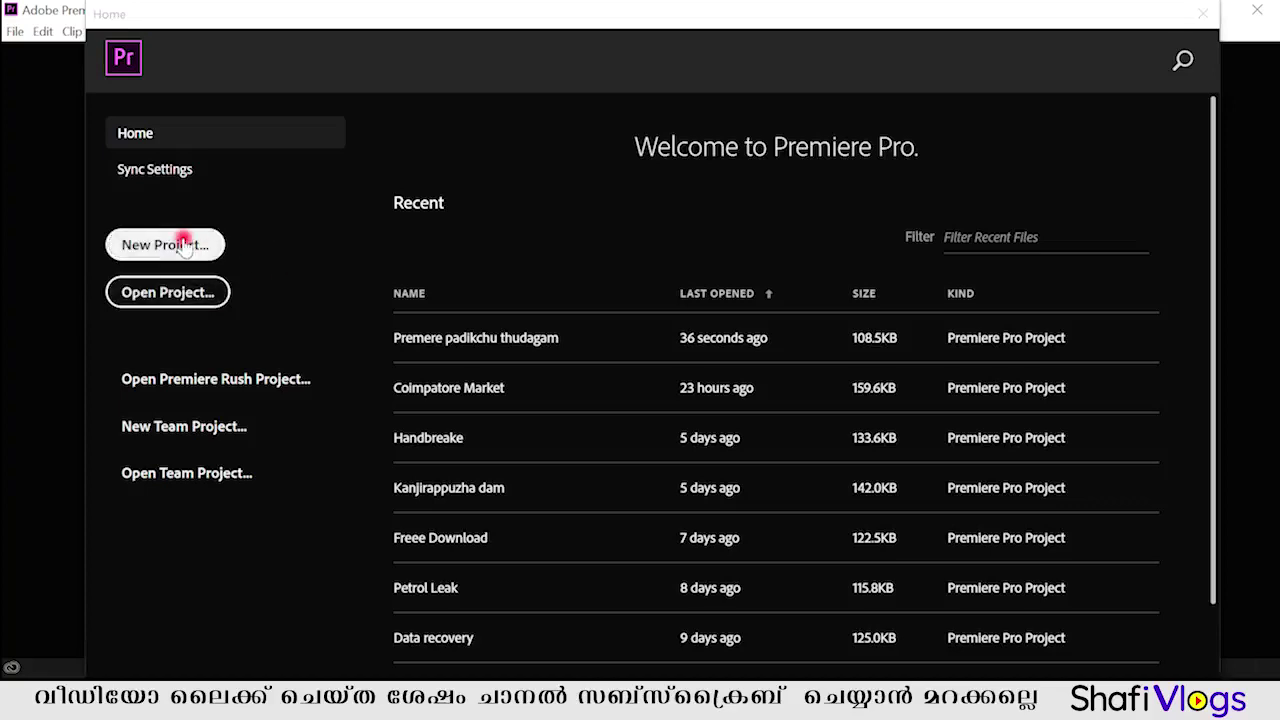
{"action": "left_click", "coordinate": [183, 247]}
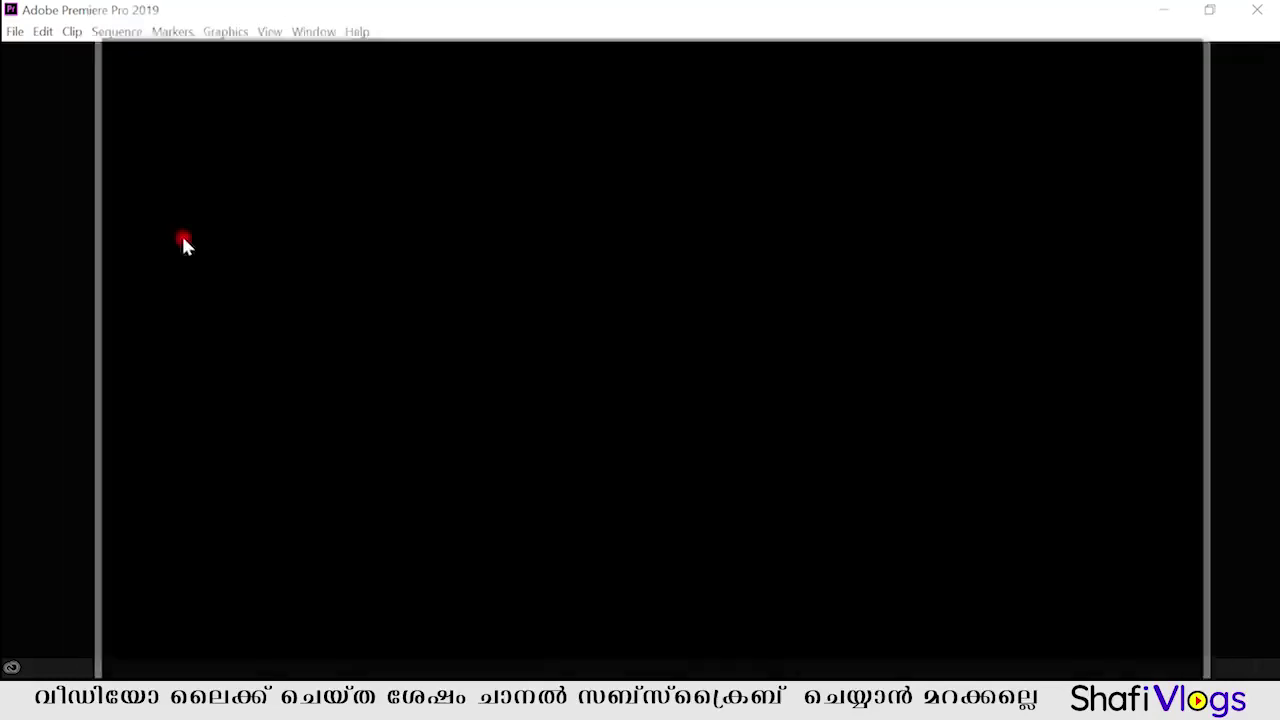
Step: Name the new project 'new project shafi'
{"action": "left_click_drag", "start_coordinate": [571, 16], "coordinate": [567, 18]}
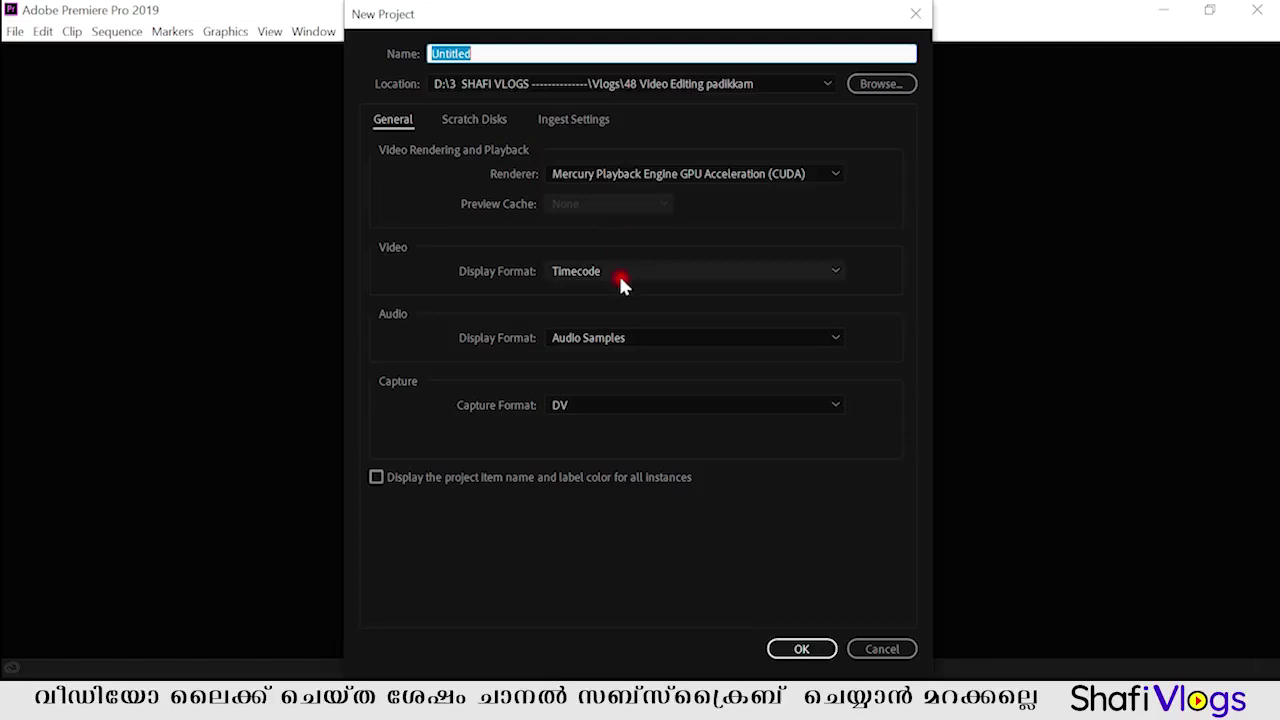
{"action": "left_click", "coordinate": [903, 150]}
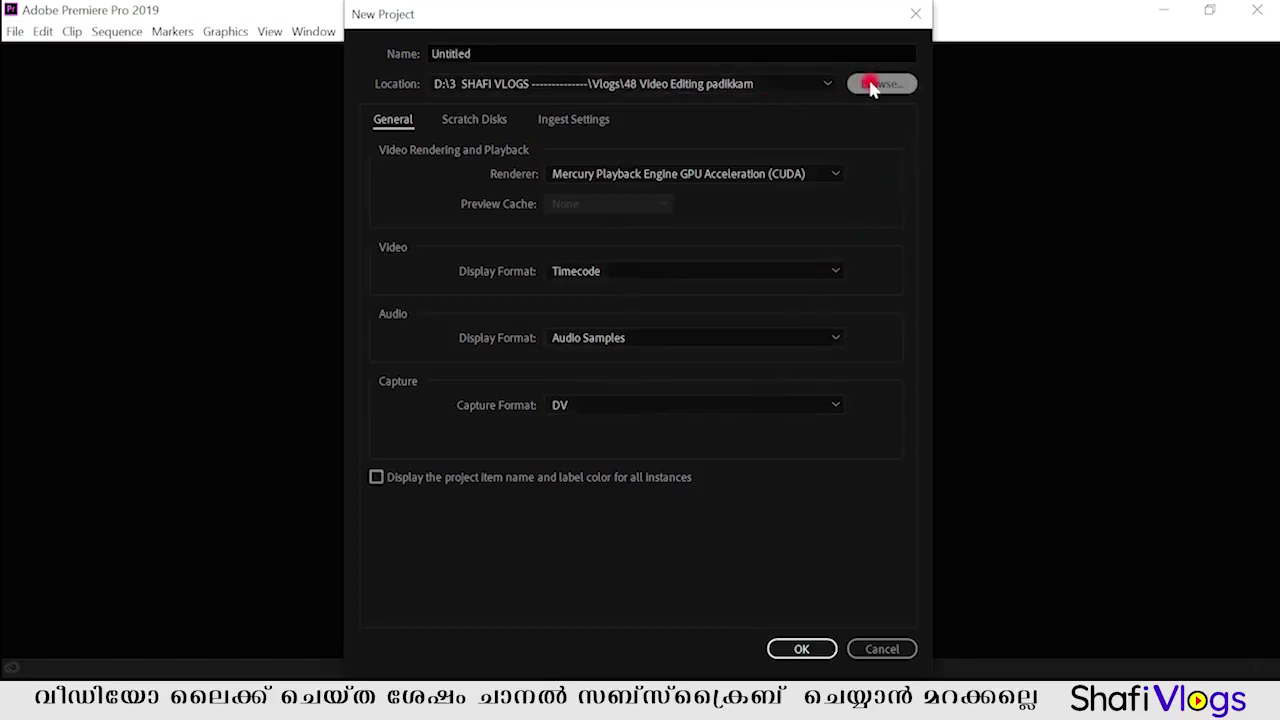
{"action": "left_click", "coordinate": [489, 50]}
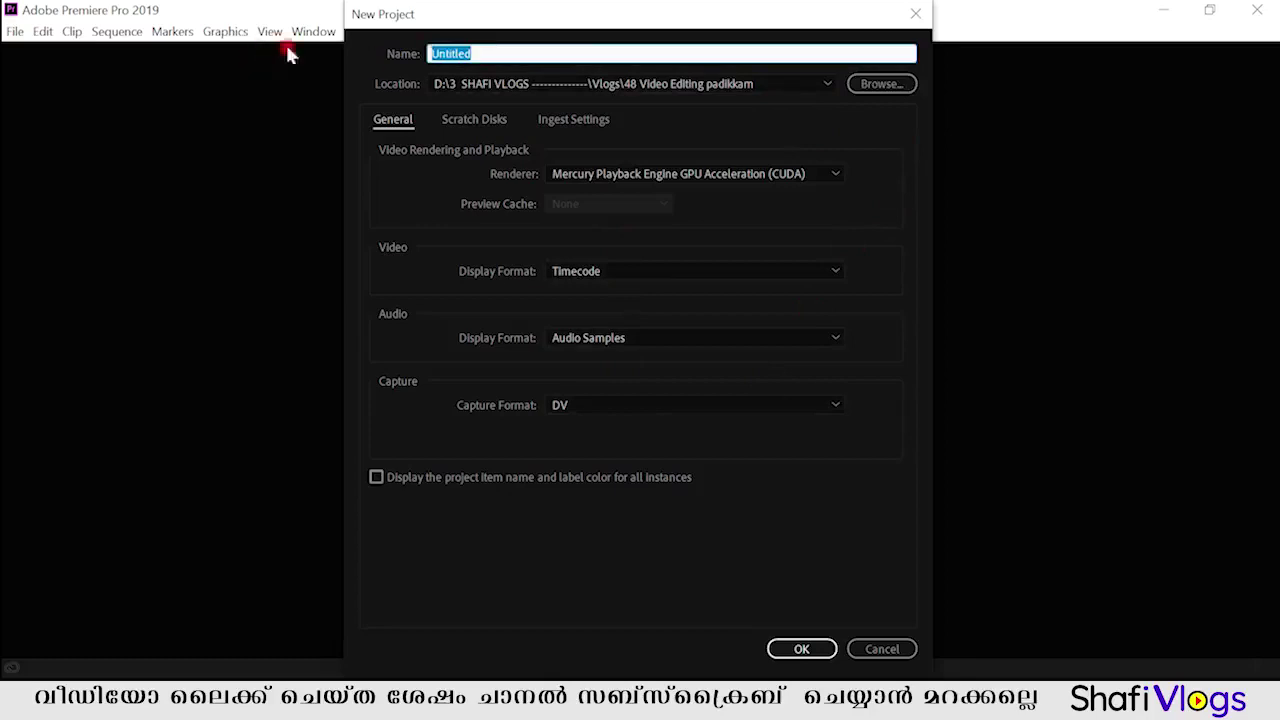
{"action": "type", "text": "new project"}
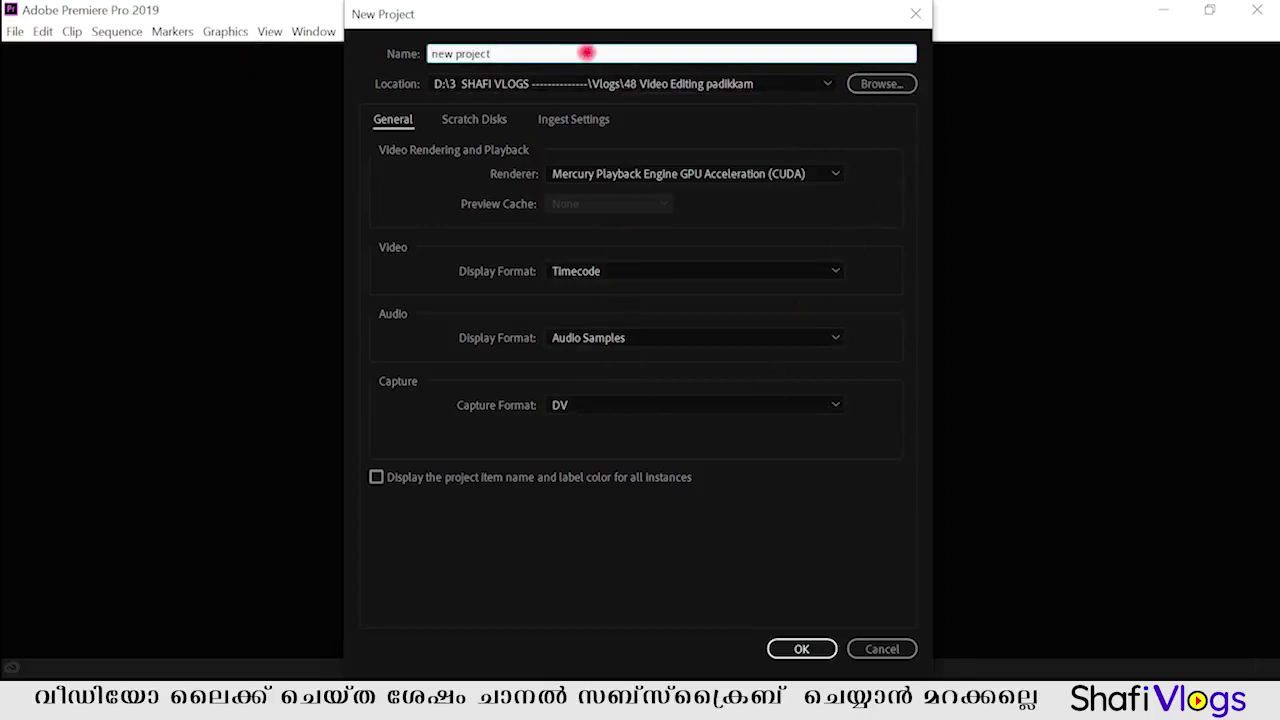
{"action": "type", "text": " sh"}
{"action": "type", "text": "afi"}
{"action": "key", "text": "ctrl+a"}
{"action": "left_click", "coordinate": [875, 143]}
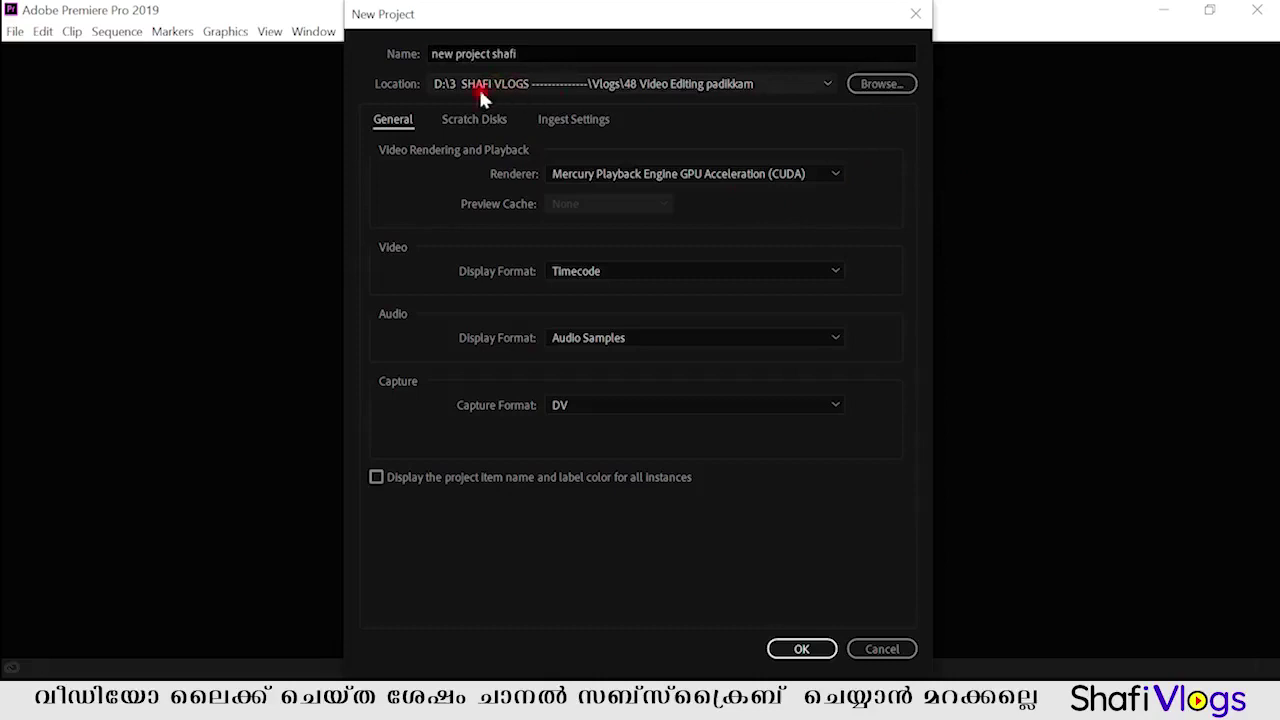
Step: Save the project into a new folder inside Desktop > To and create it
{"action": "left_click", "coordinate": [904, 84]}
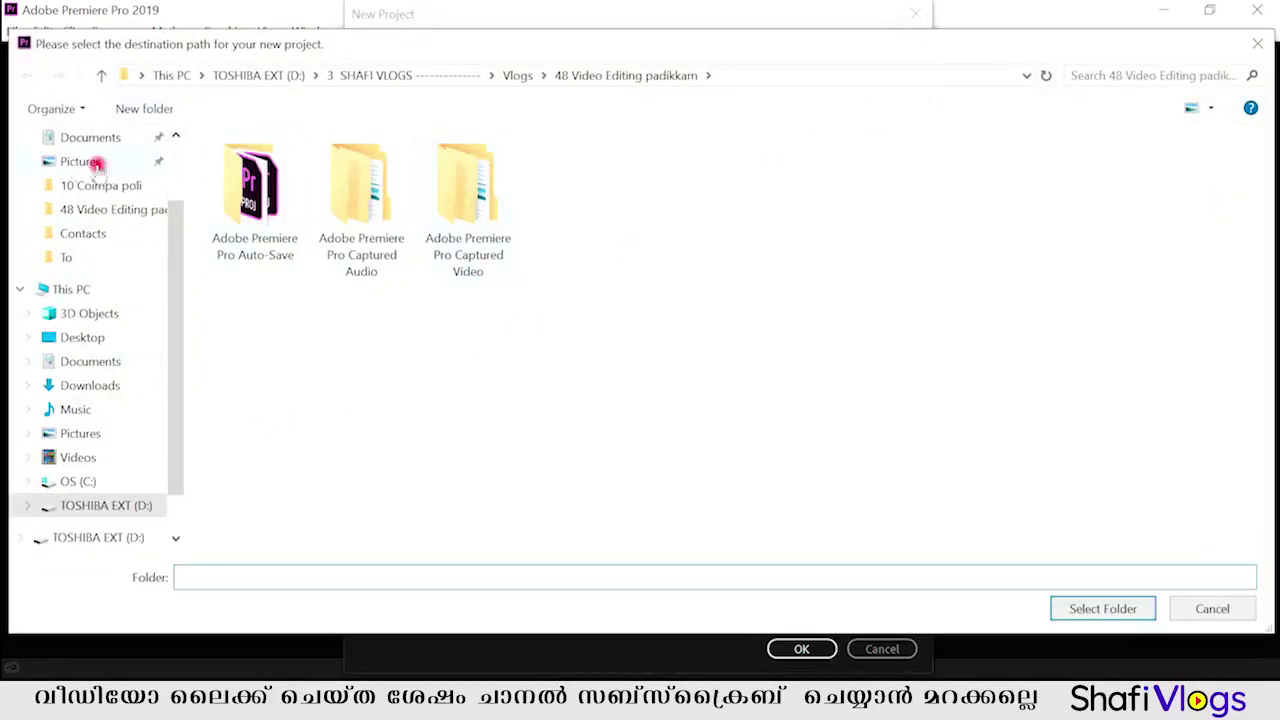
{"action": "scroll", "coordinate": [150, 255], "scroll_direction": "up", "scroll_amount": 2}
{"action": "left_click", "coordinate": [63, 177]}
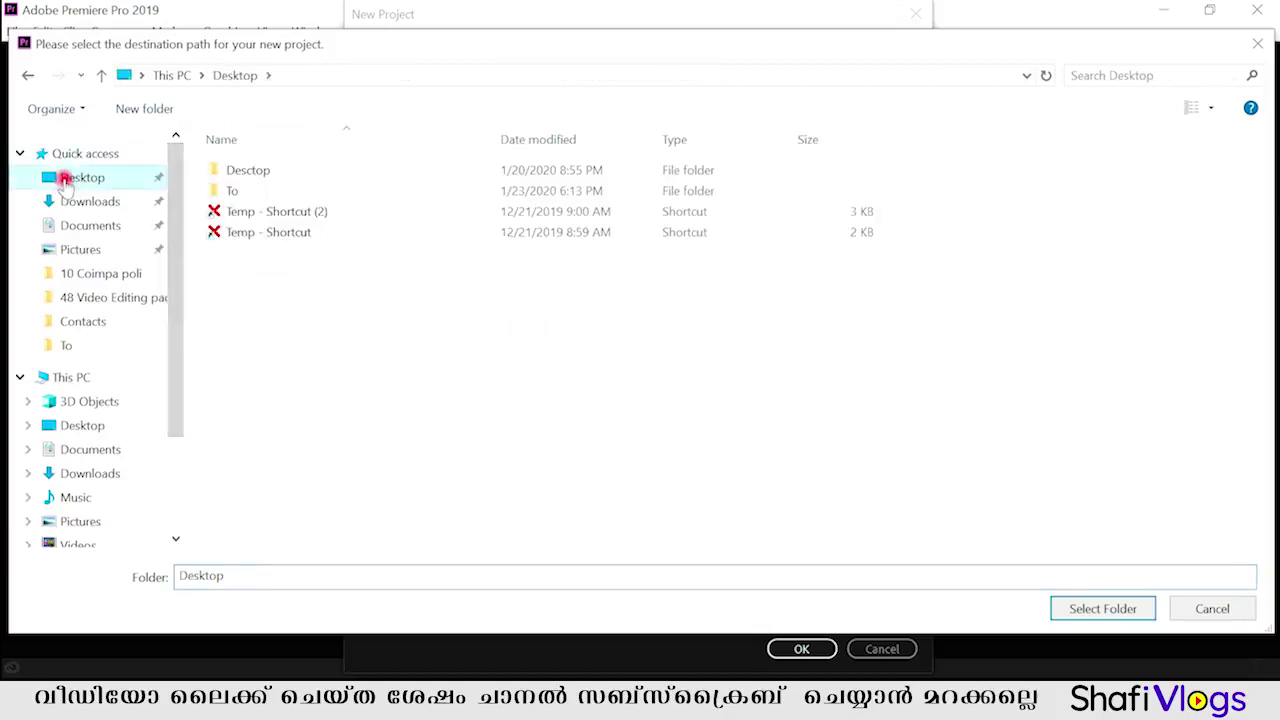
{"action": "double_click", "coordinate": [236, 190]}
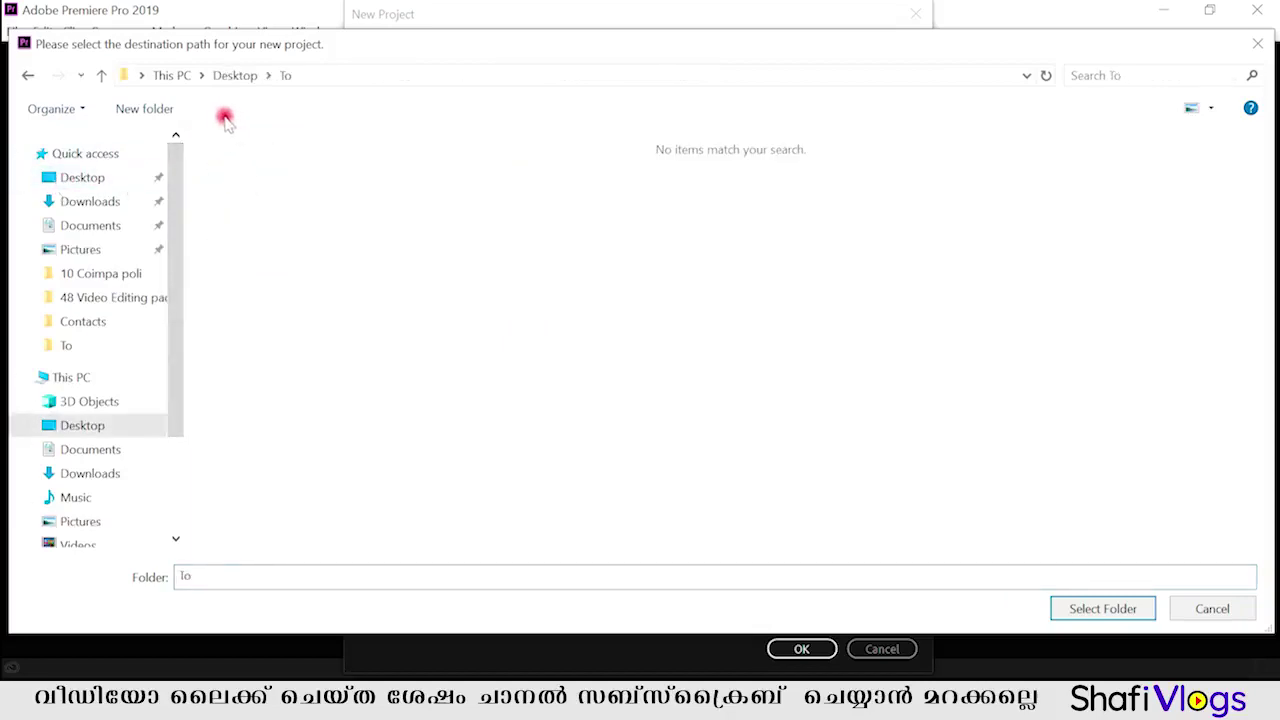
{"action": "left_click", "coordinate": [146, 112]}
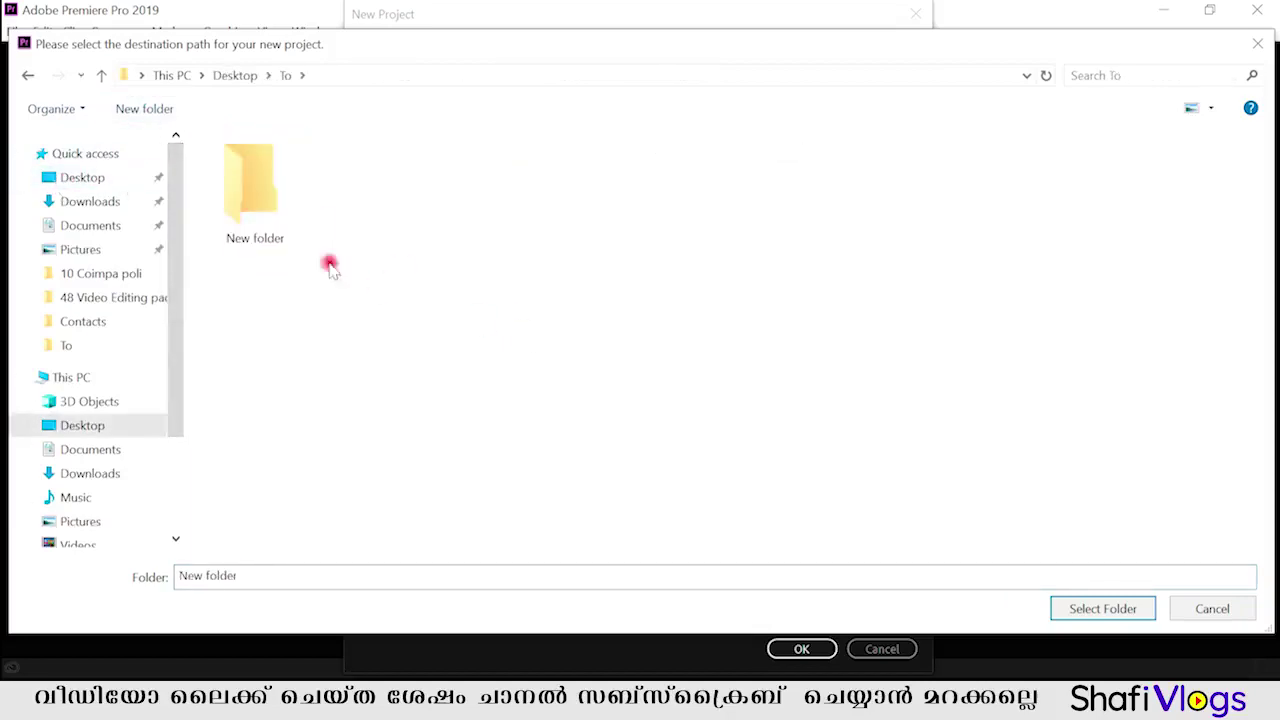
{"action": "double_click", "coordinate": [270, 190]}
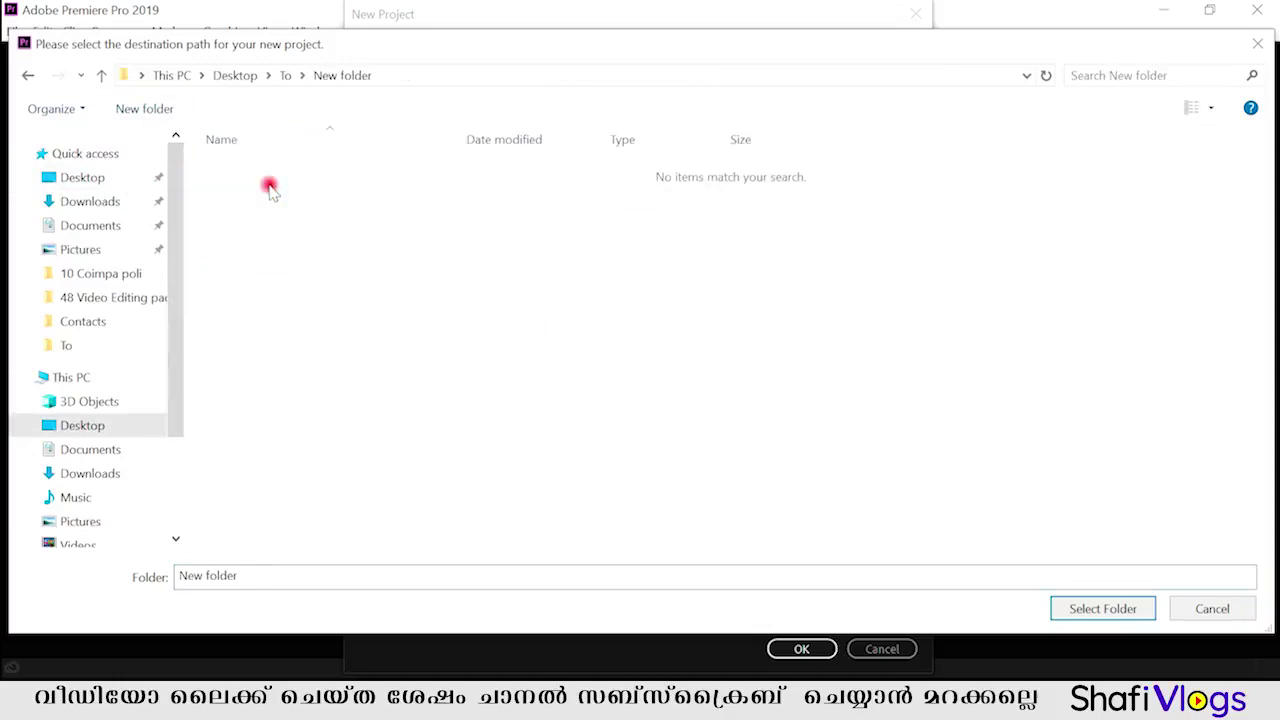
{"action": "left_click", "coordinate": [1085, 612]}
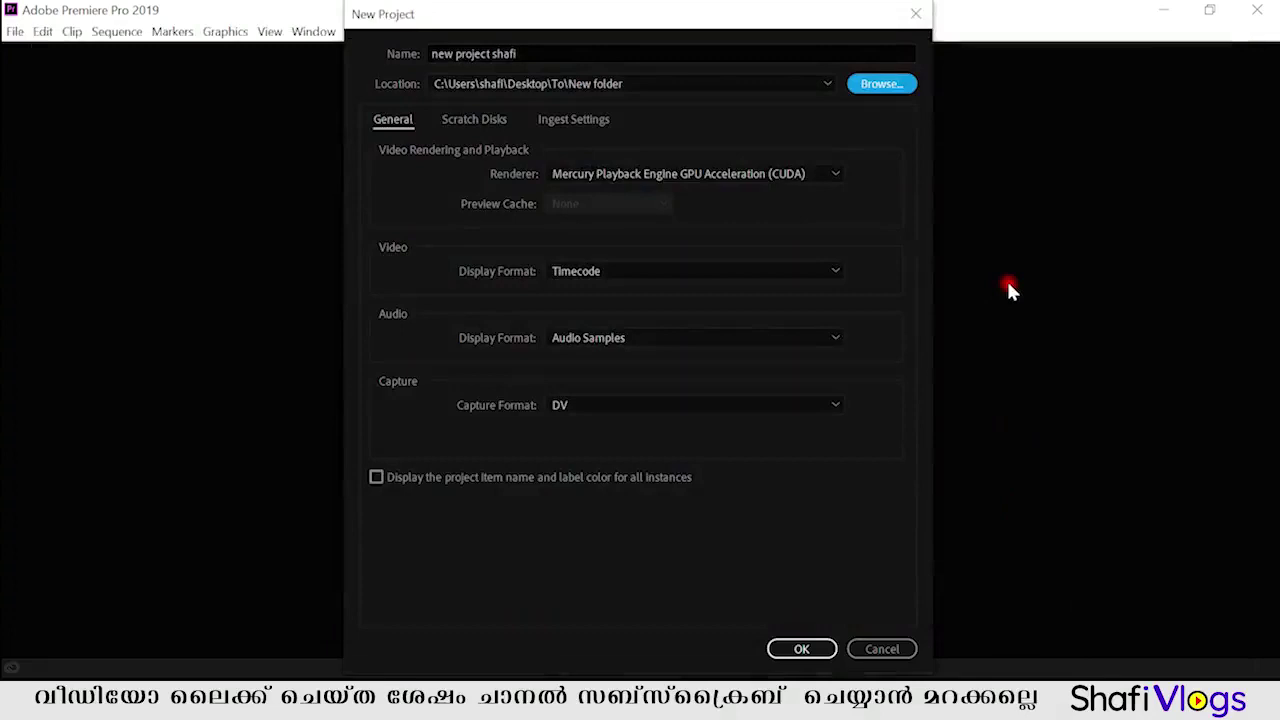
{"action": "left_click", "coordinate": [802, 648]}
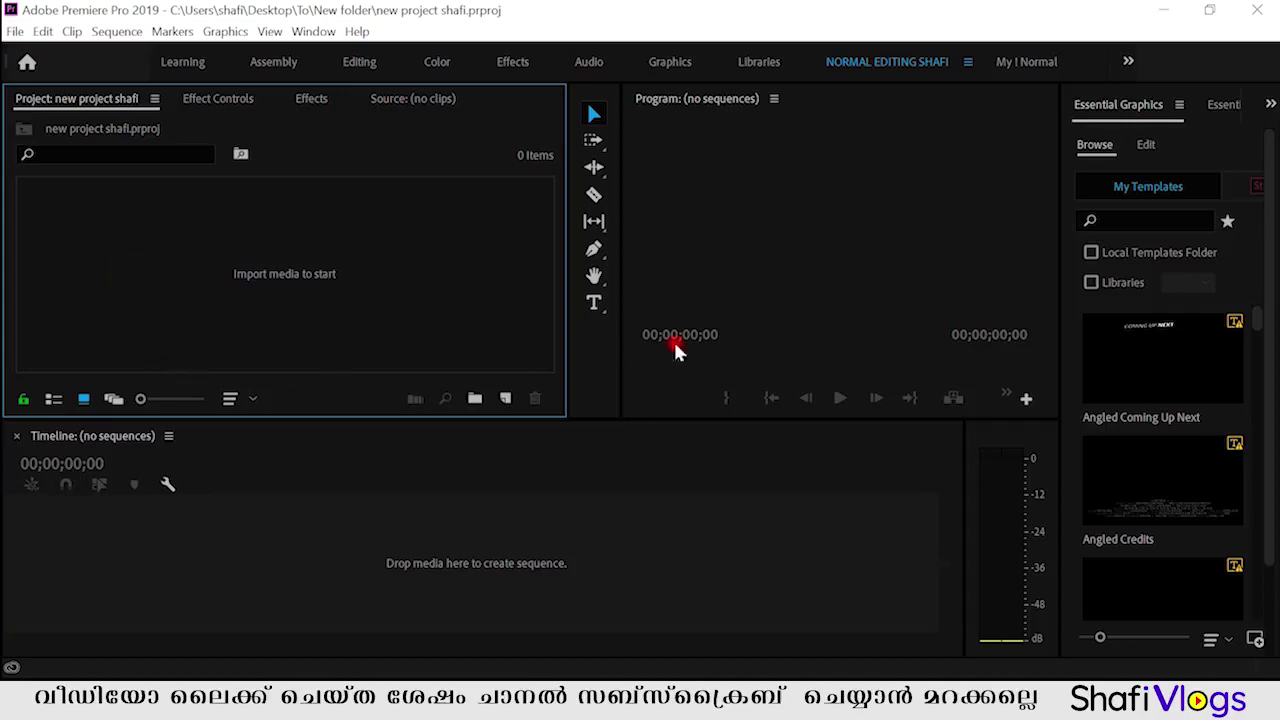
Step: Adjust the empty project's panels, then choose File > New > Sequence
{"action": "left_click", "coordinate": [715, 240]}
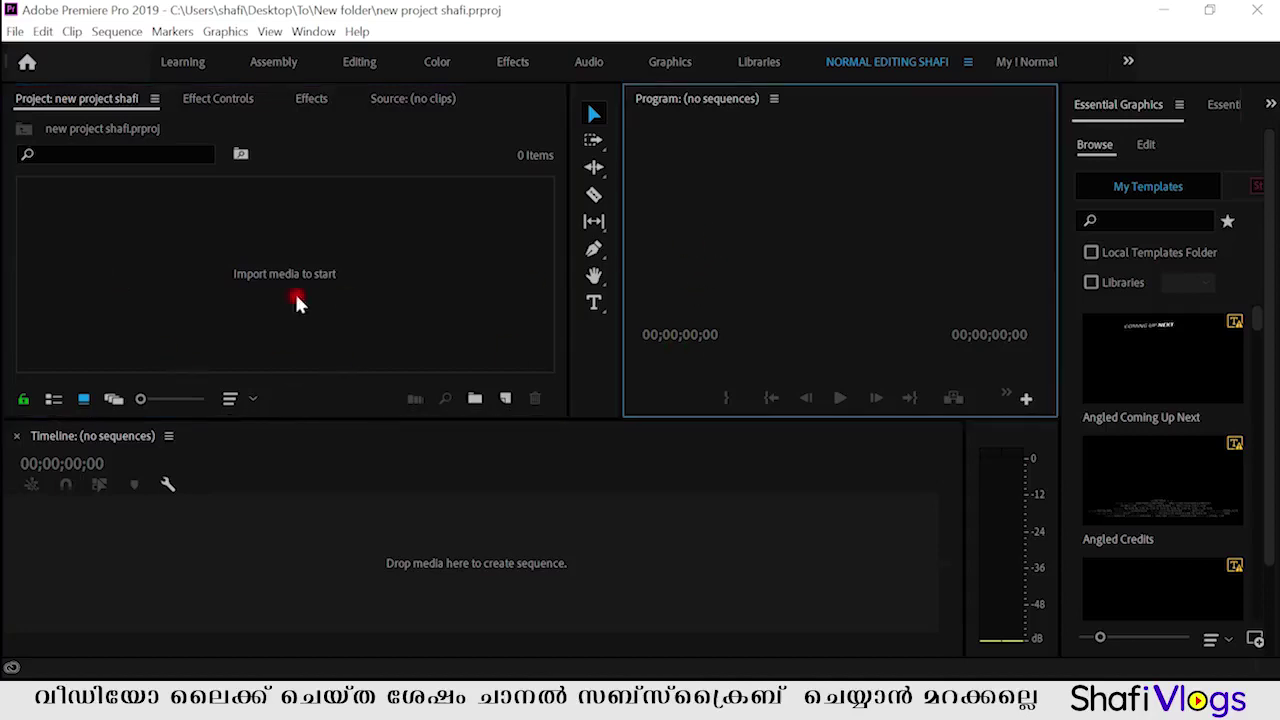
{"action": "left_click_drag", "start_coordinate": [358, 276], "coordinate": [210, 254]}
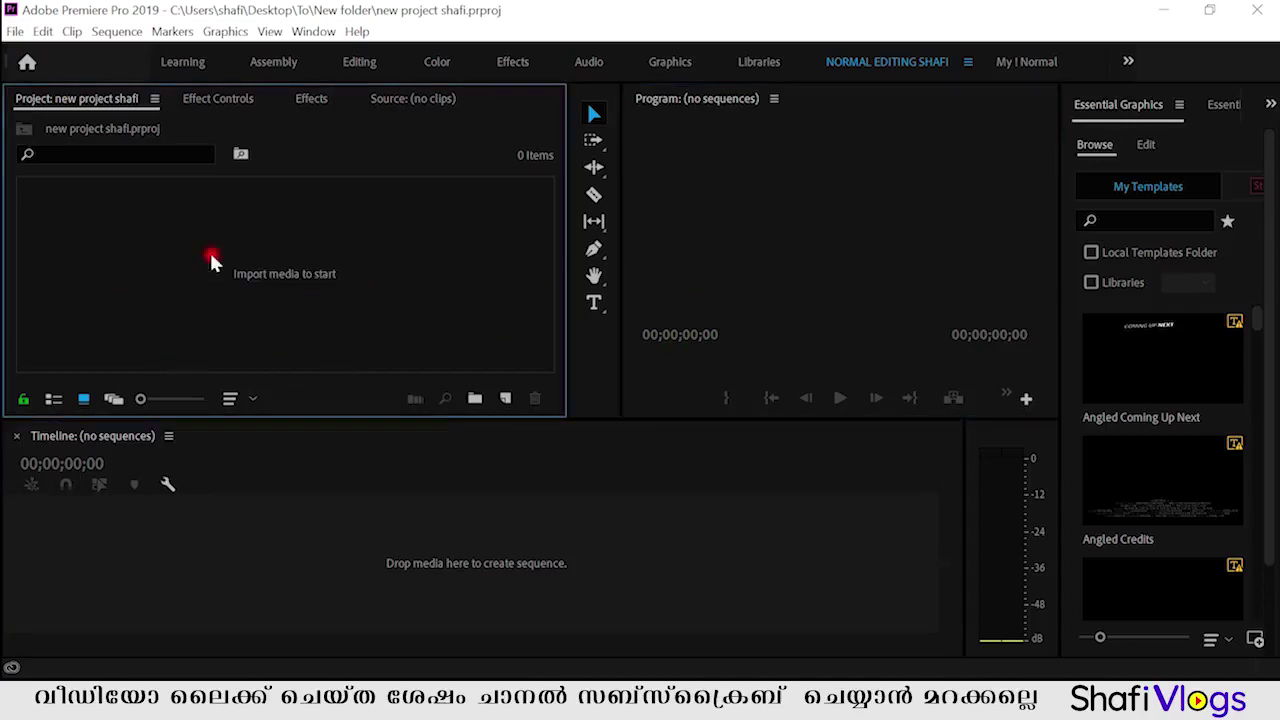
{"action": "left_click_drag", "start_coordinate": [133, 217], "coordinate": [388, 310]}
{"action": "left_click", "coordinate": [17, 32]}
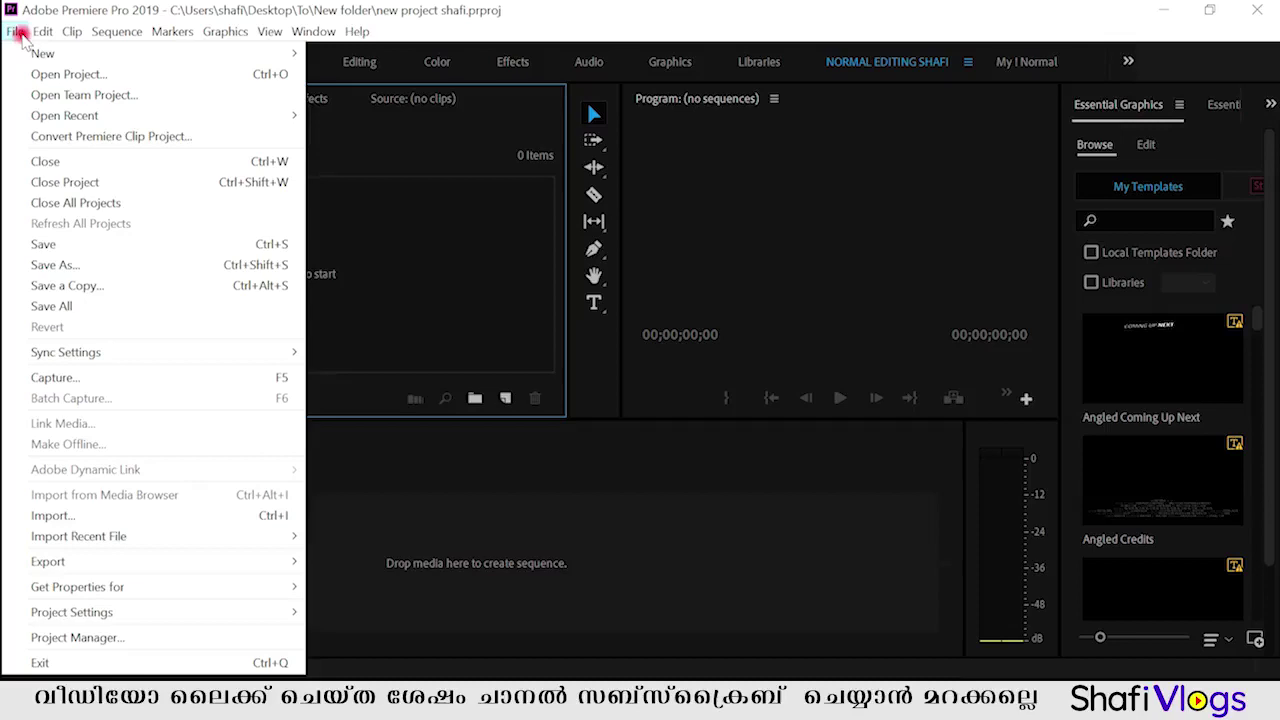
{"action": "mouse_move", "coordinate": [24, 55]}
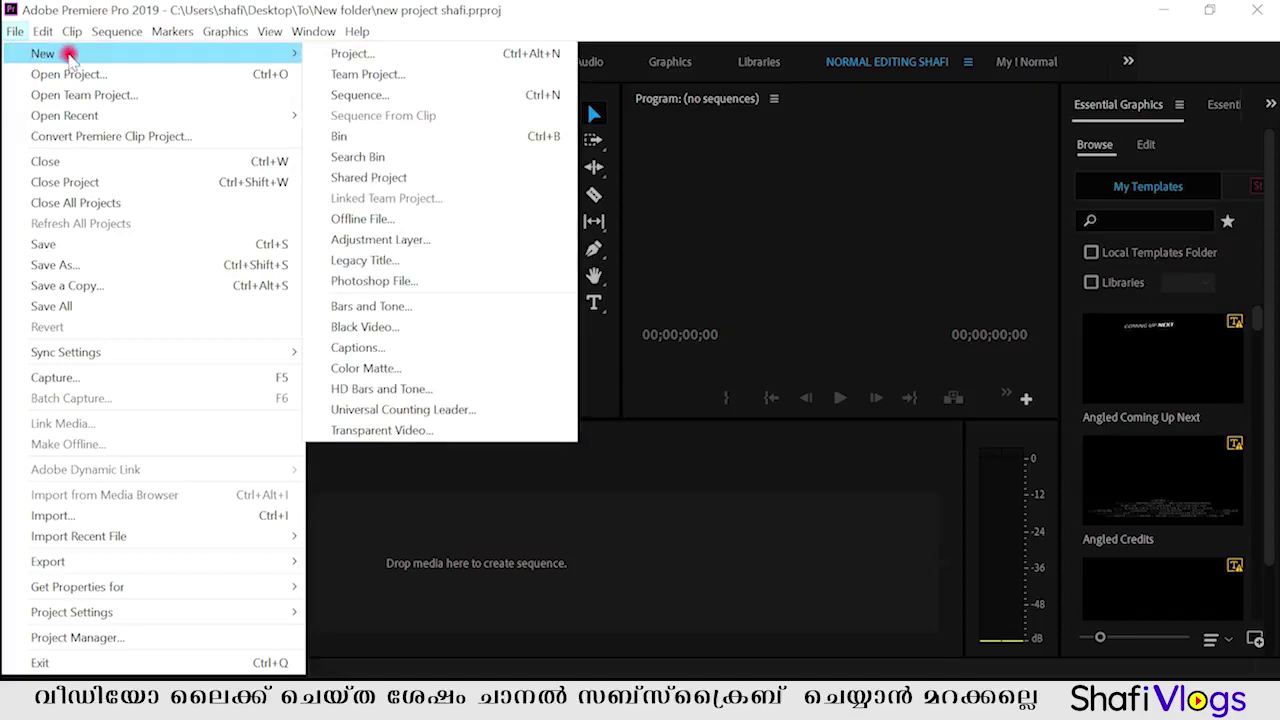
{"action": "left_click", "coordinate": [17, 33]}
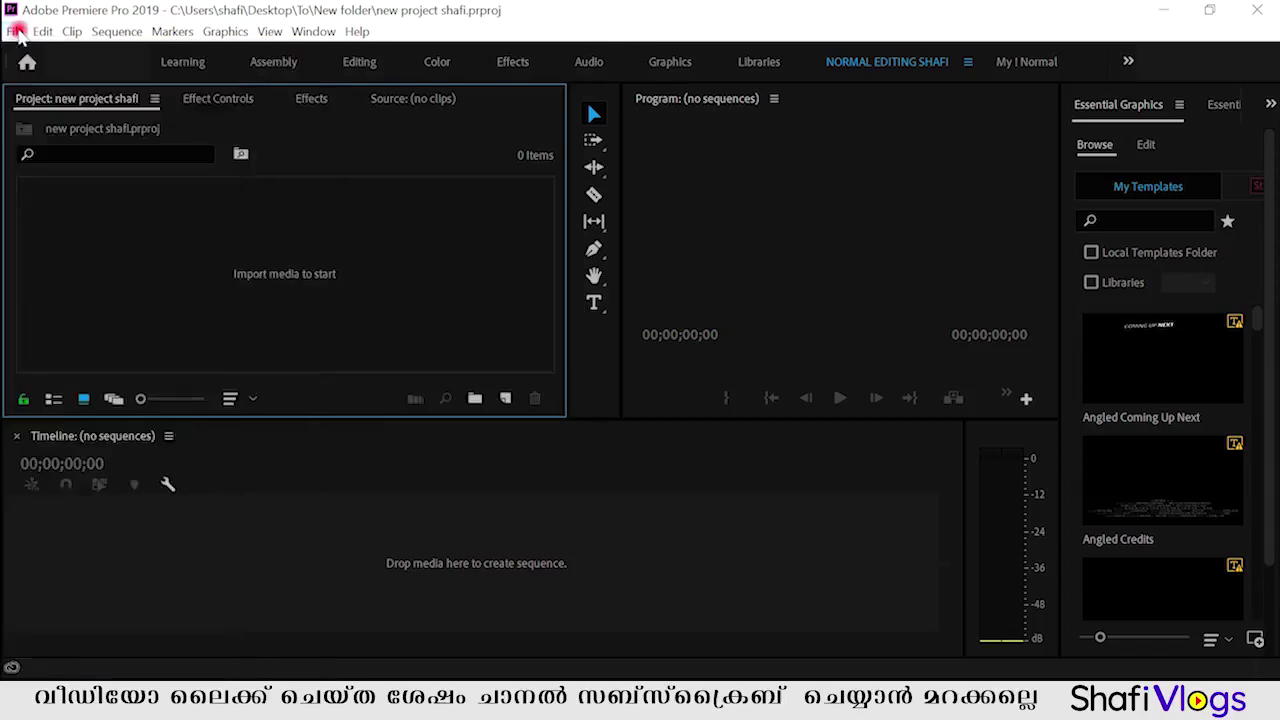
{"action": "left_click", "coordinate": [17, 33]}
{"action": "mouse_move", "coordinate": [25, 52]}
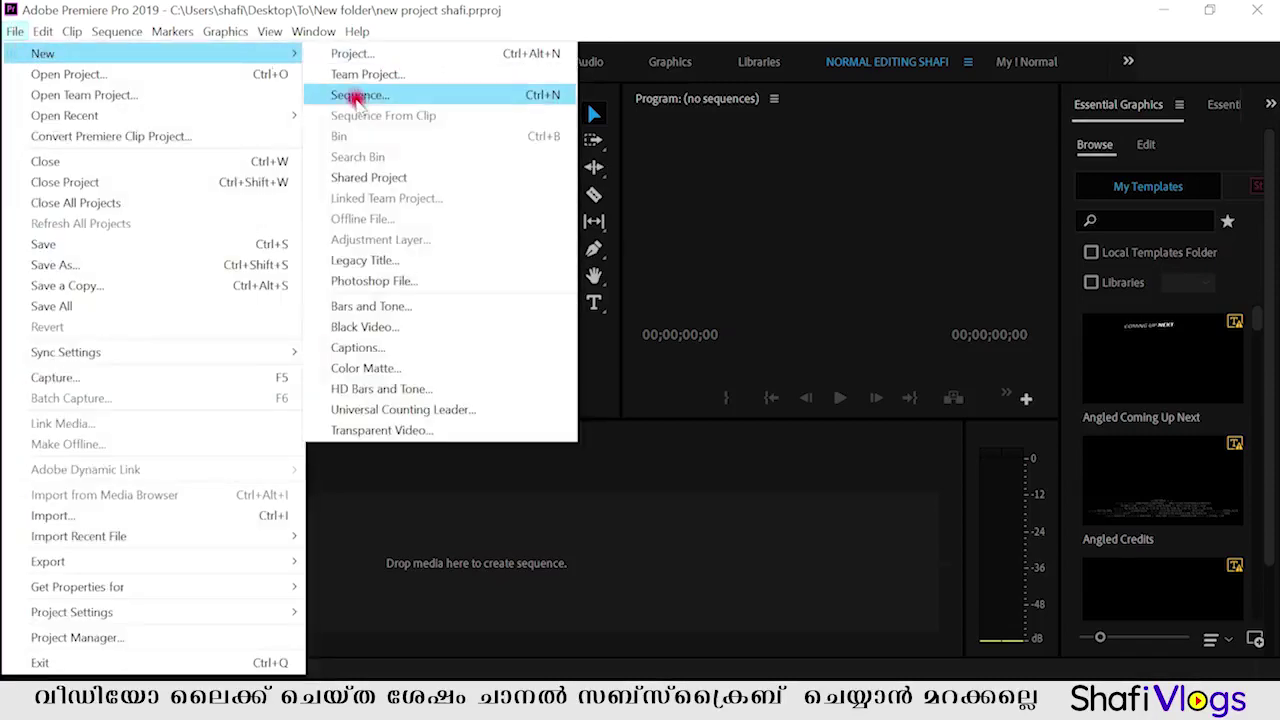
{"action": "left_click", "coordinate": [366, 95]}
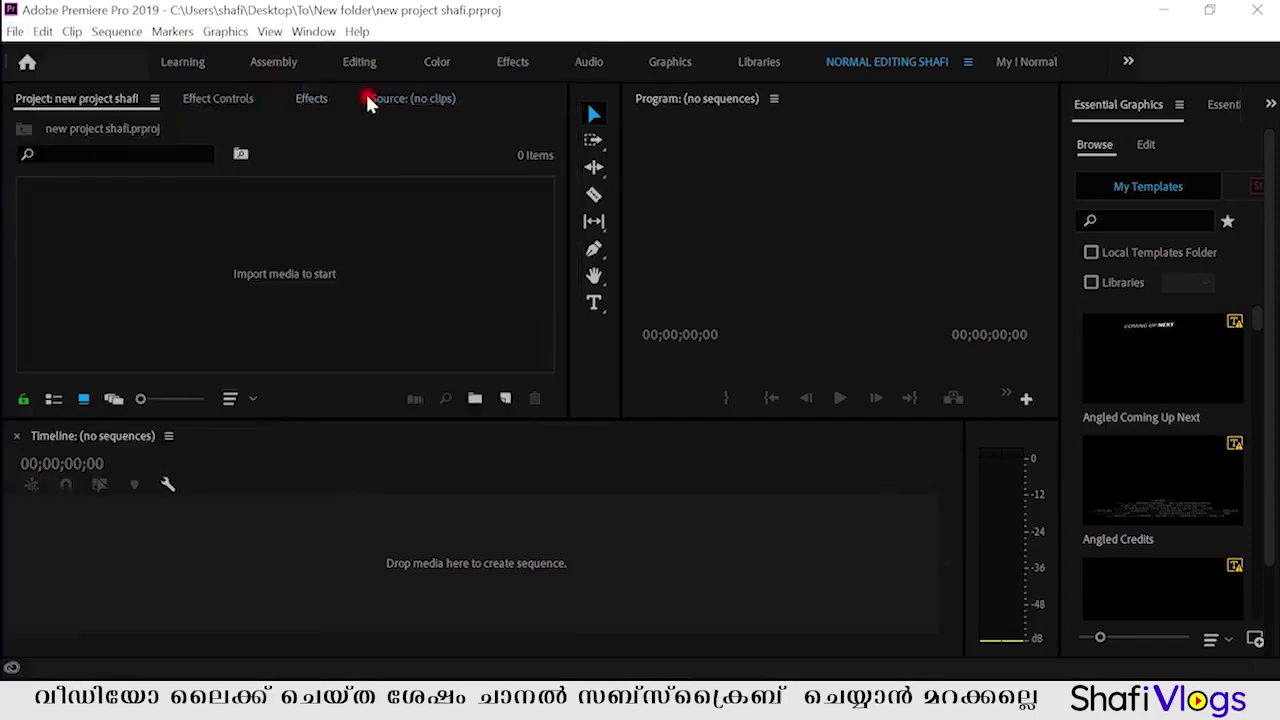
Step: Reposition the New Sequence dialog and browse the ARRI, AVC-Intra, DV - PAL and custom presets
{"action": "left_click_drag", "start_coordinate": [368, 80], "coordinate": [293, 58]}
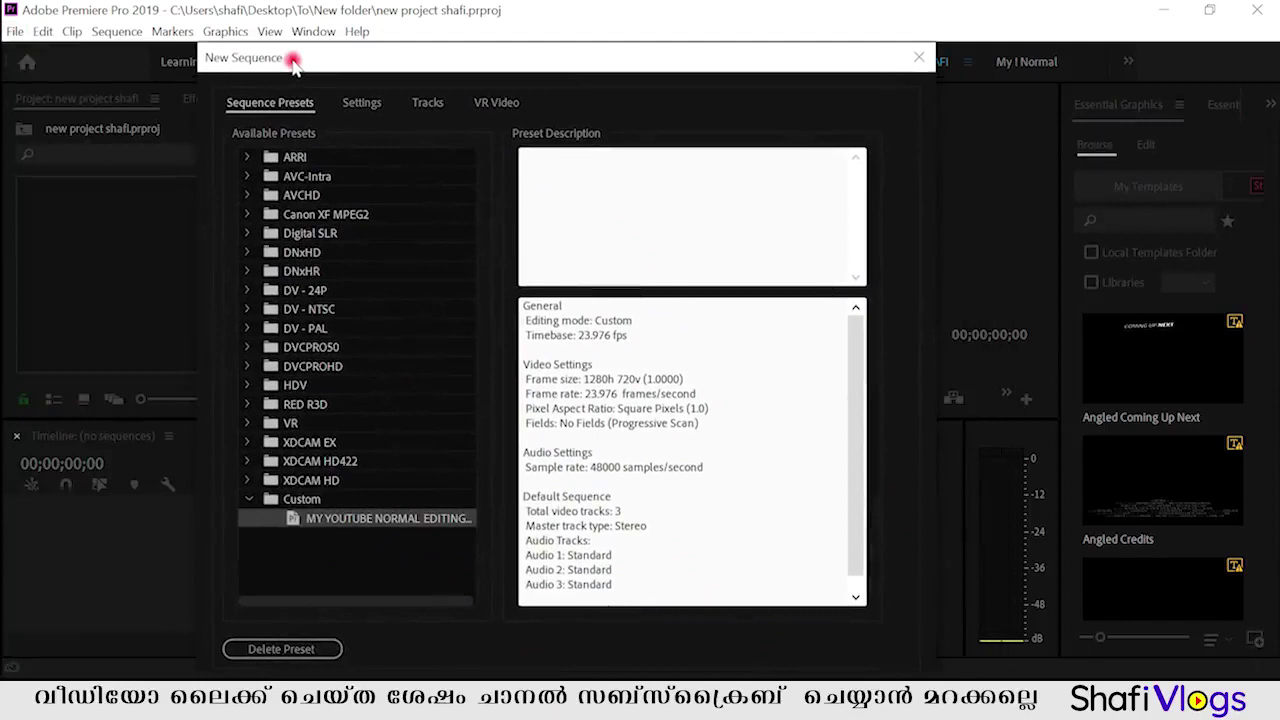
{"action": "left_click_drag", "start_coordinate": [293, 58], "coordinate": [313, 38]}
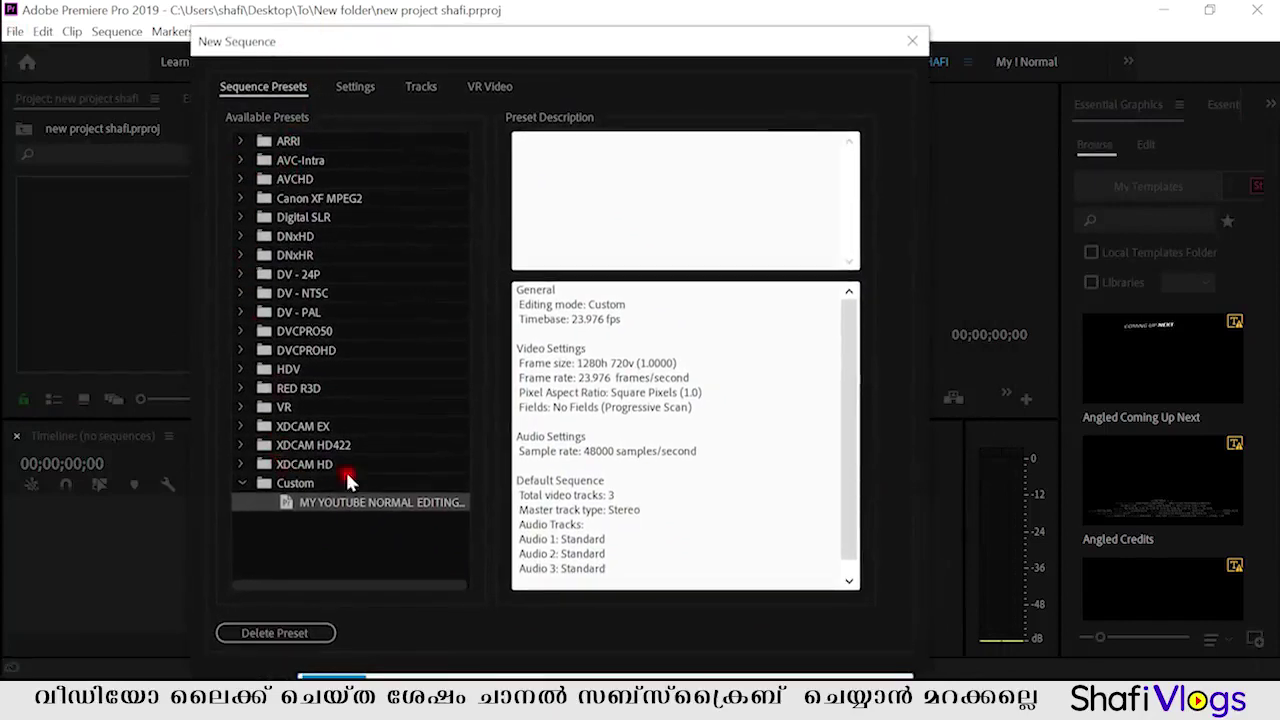
{"action": "left_click", "coordinate": [241, 140]}
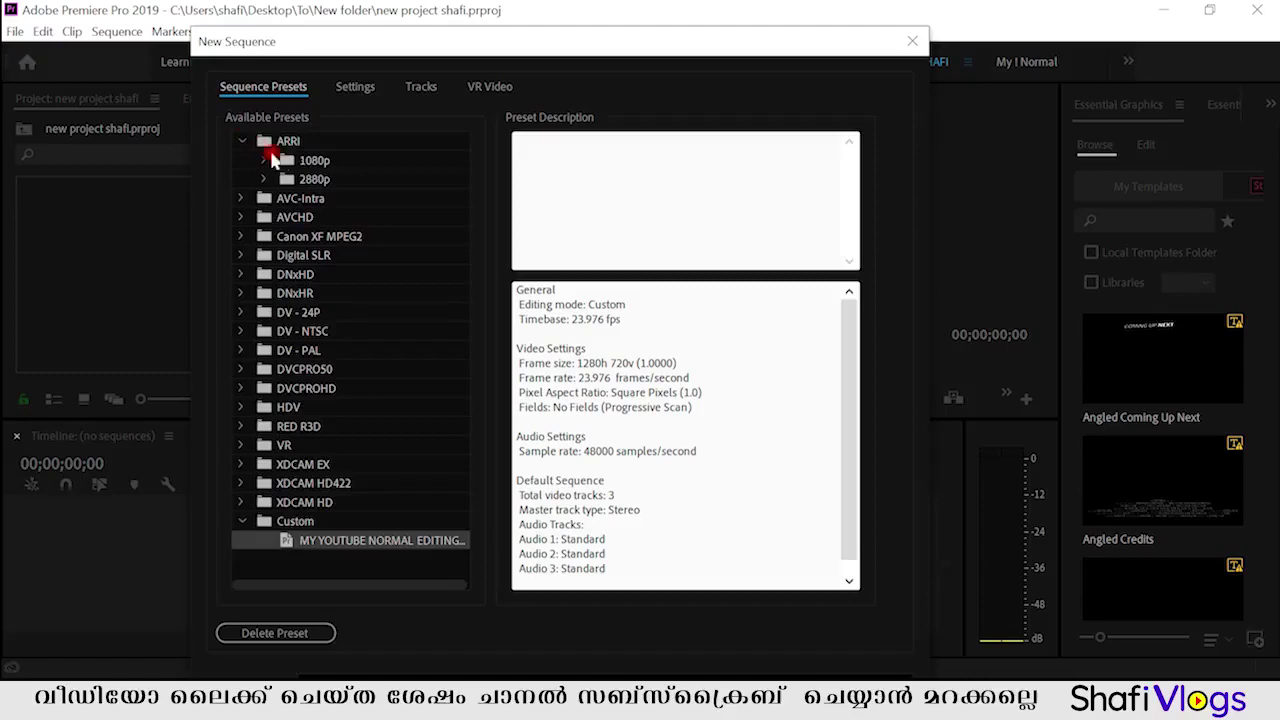
{"action": "left_click", "coordinate": [241, 142]}
{"action": "left_click", "coordinate": [242, 160]}
{"action": "left_click", "coordinate": [242, 160]}
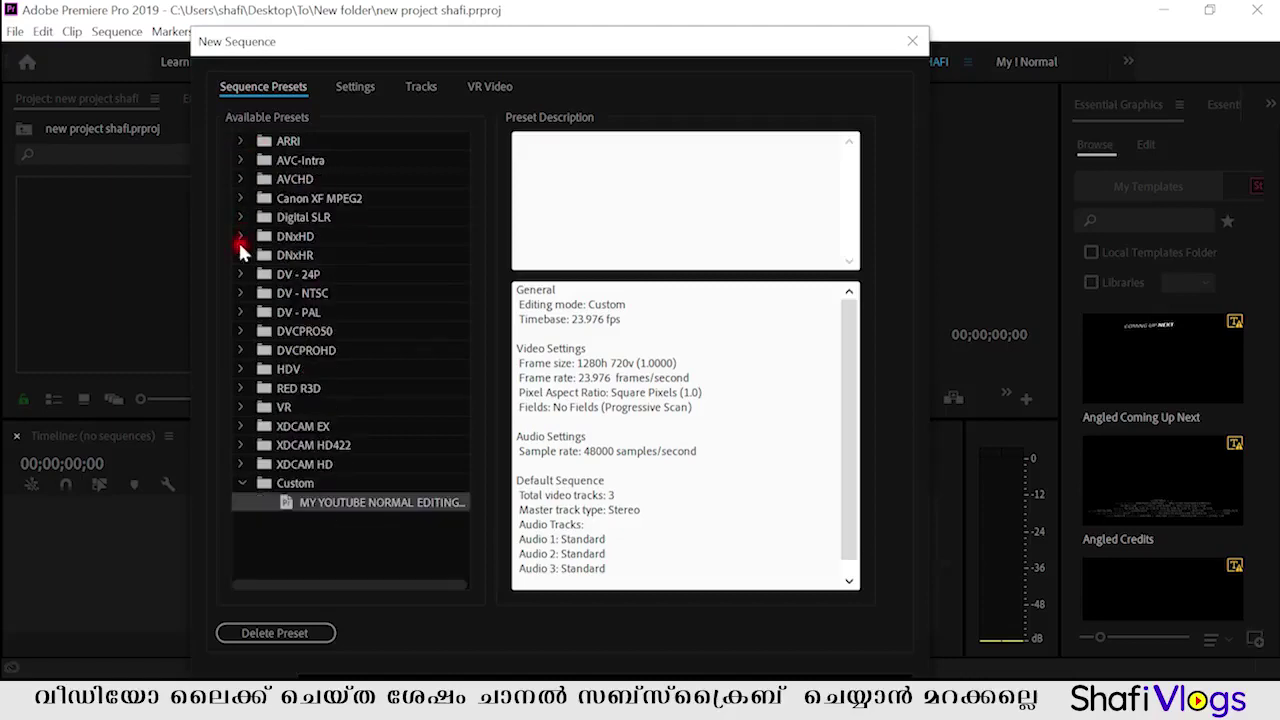
{"action": "left_click", "coordinate": [241, 311]}
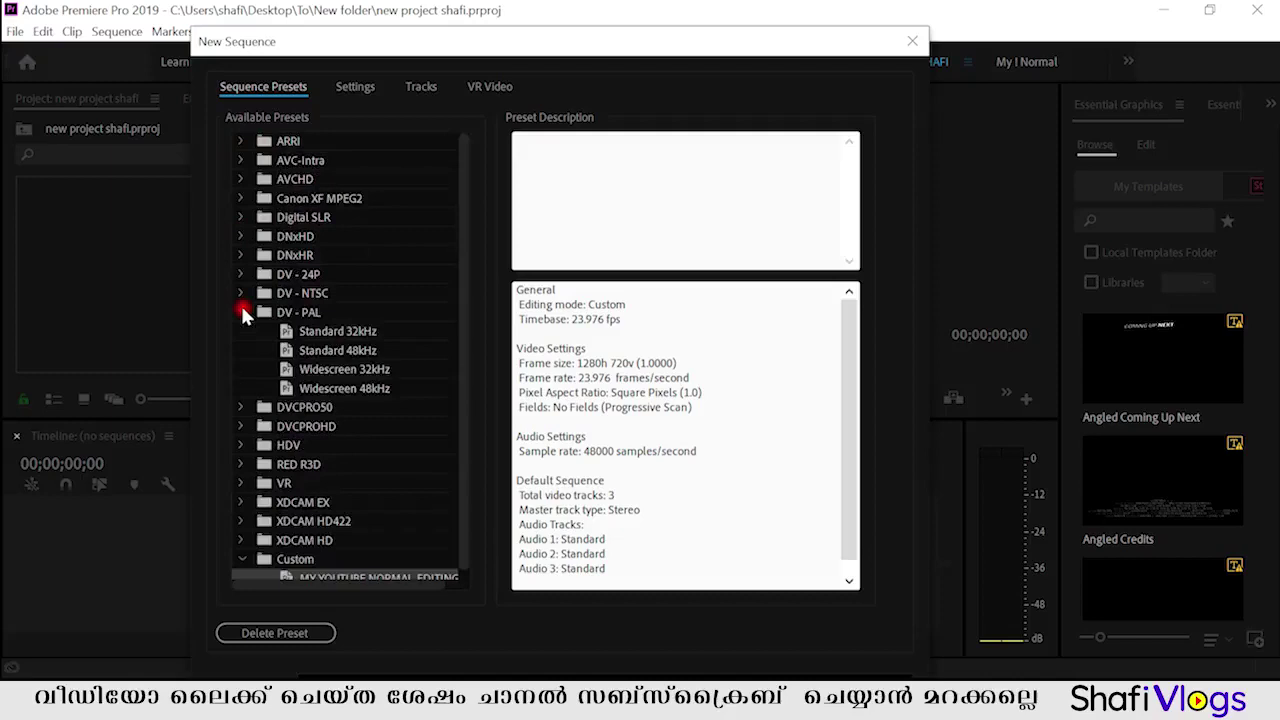
{"action": "left_click", "coordinate": [241, 312]}
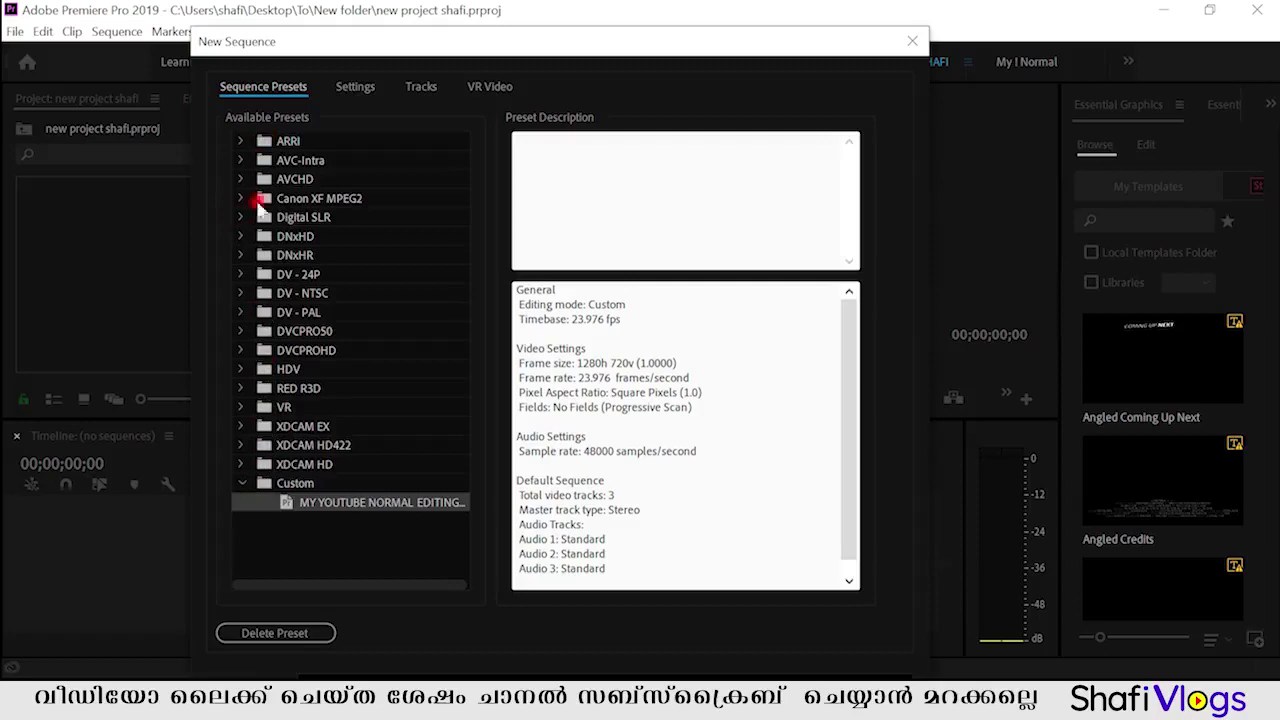
{"action": "left_click", "coordinate": [298, 546]}
{"action": "left_click", "coordinate": [296, 503]}
{"action": "left_click", "coordinate": [297, 549]}
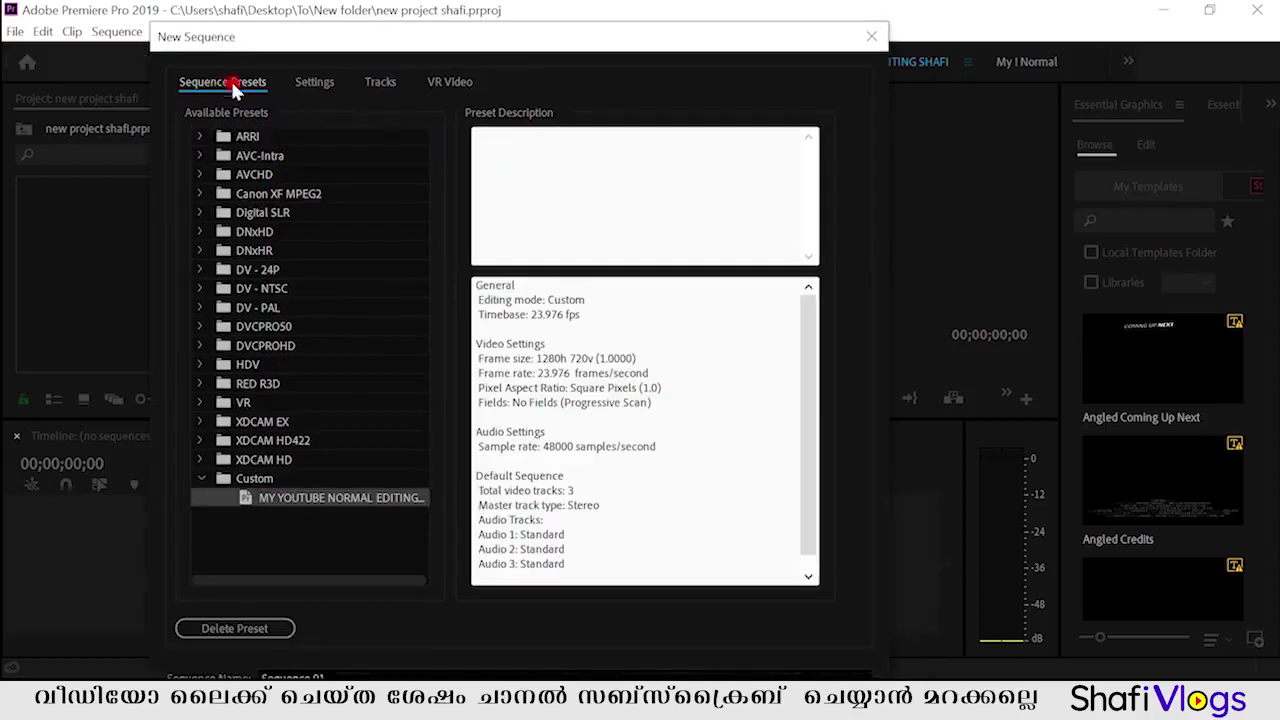
Step: Show the Settings of the MY YOUTUBE NORMAL EDITING preset: 1280x720, 23.976 fps
{"action": "left_click_drag", "start_coordinate": [284, 34], "coordinate": [310, 34]}
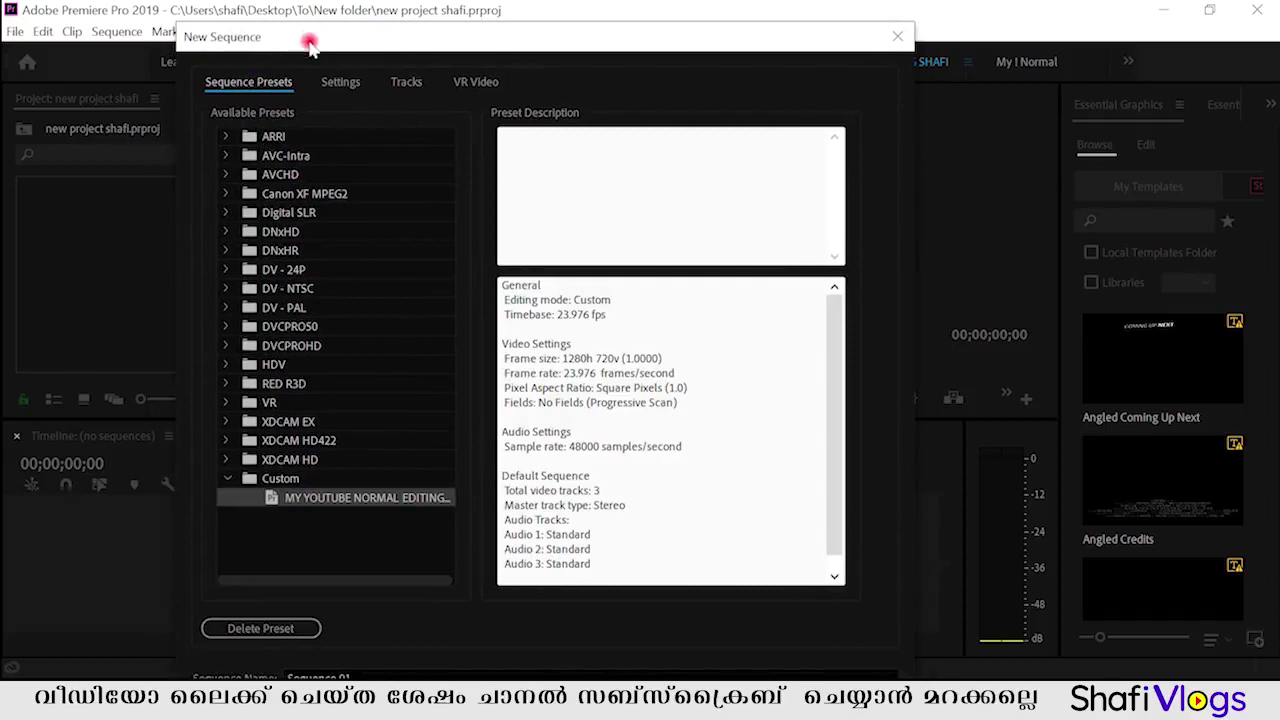
{"action": "left_click", "coordinate": [341, 85]}
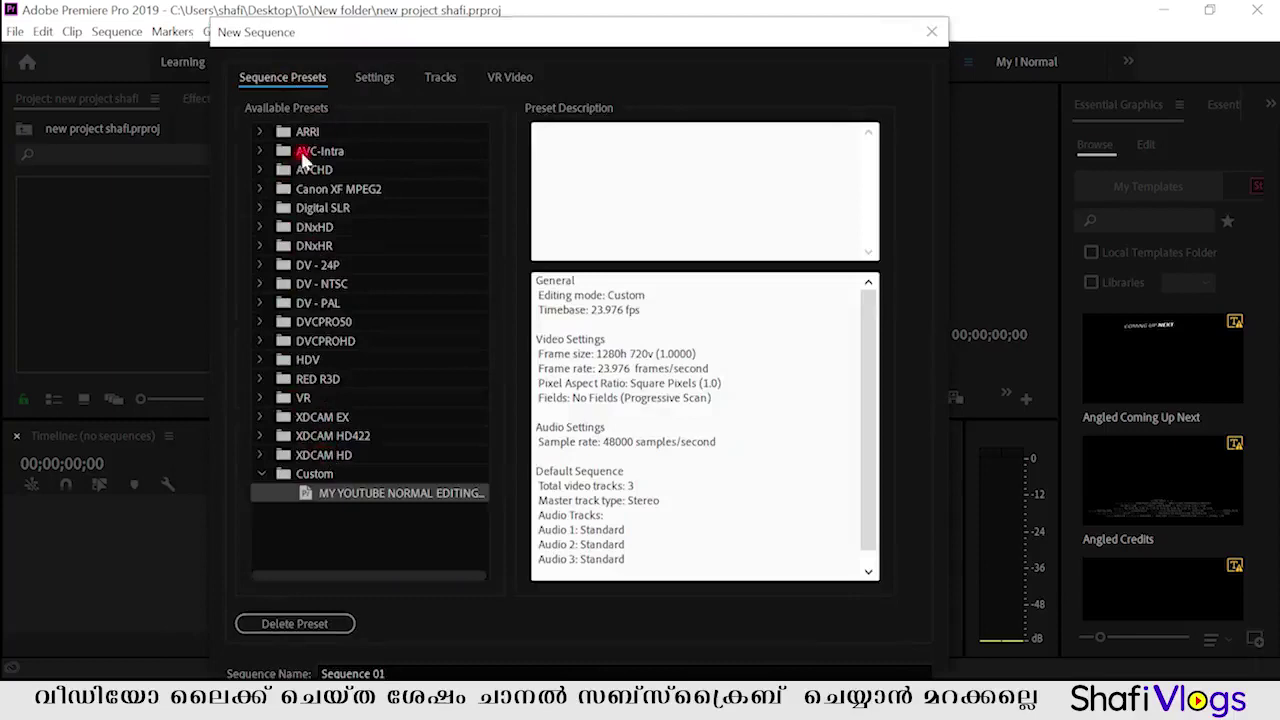
{"action": "left_click", "coordinate": [386, 79]}
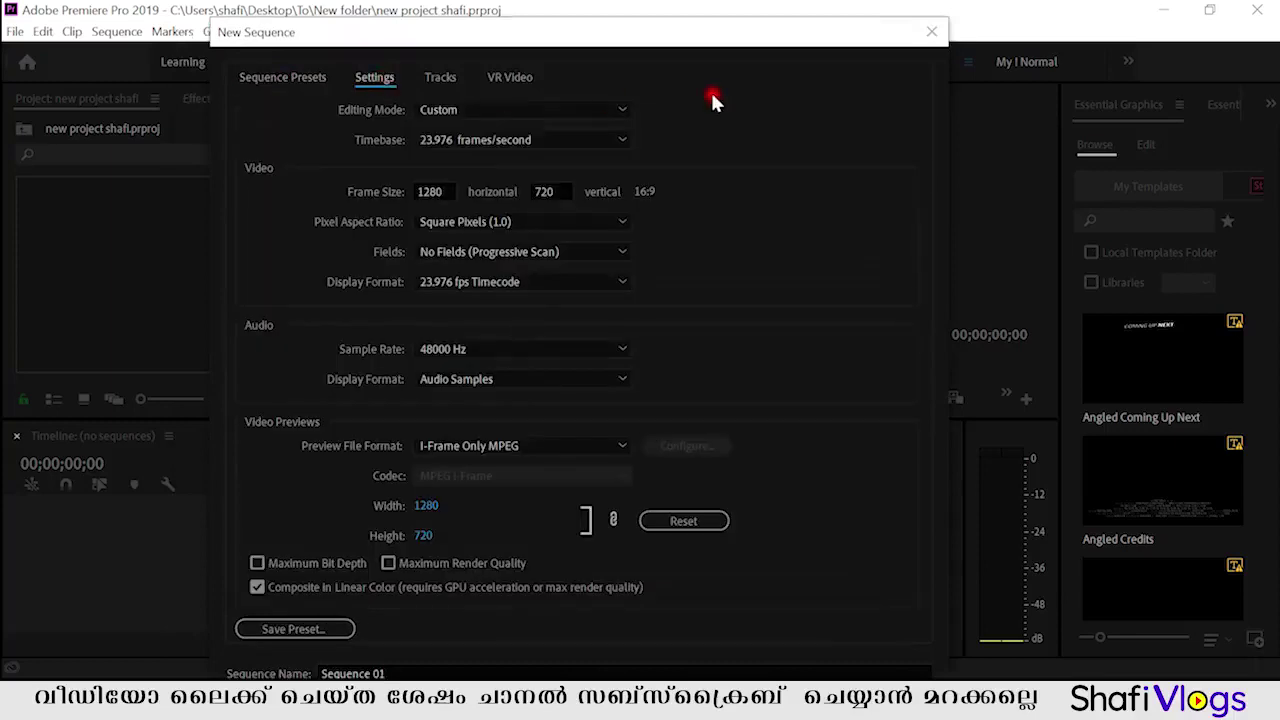
Step: Keep Custom editing mode and a 23.976 frames/second timebase for the 1280x720 sequence
{"action": "left_click", "coordinate": [430, 110]}
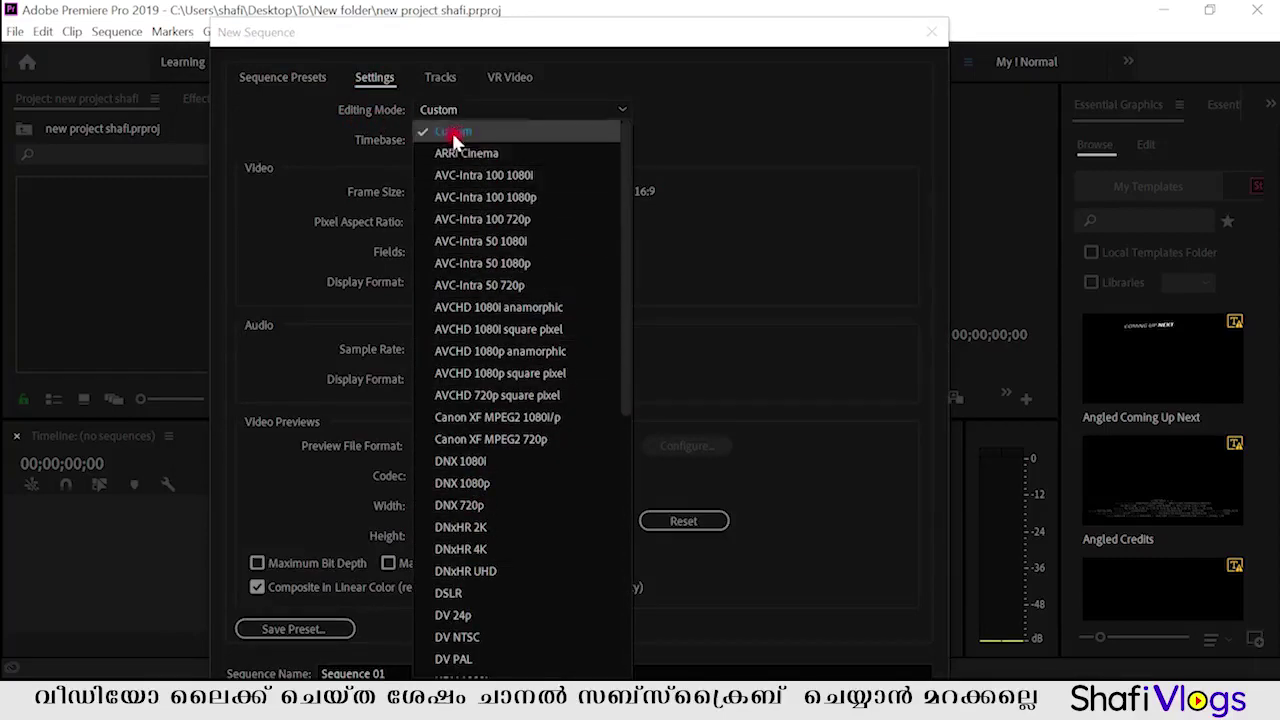
{"action": "left_click", "coordinate": [720, 125]}
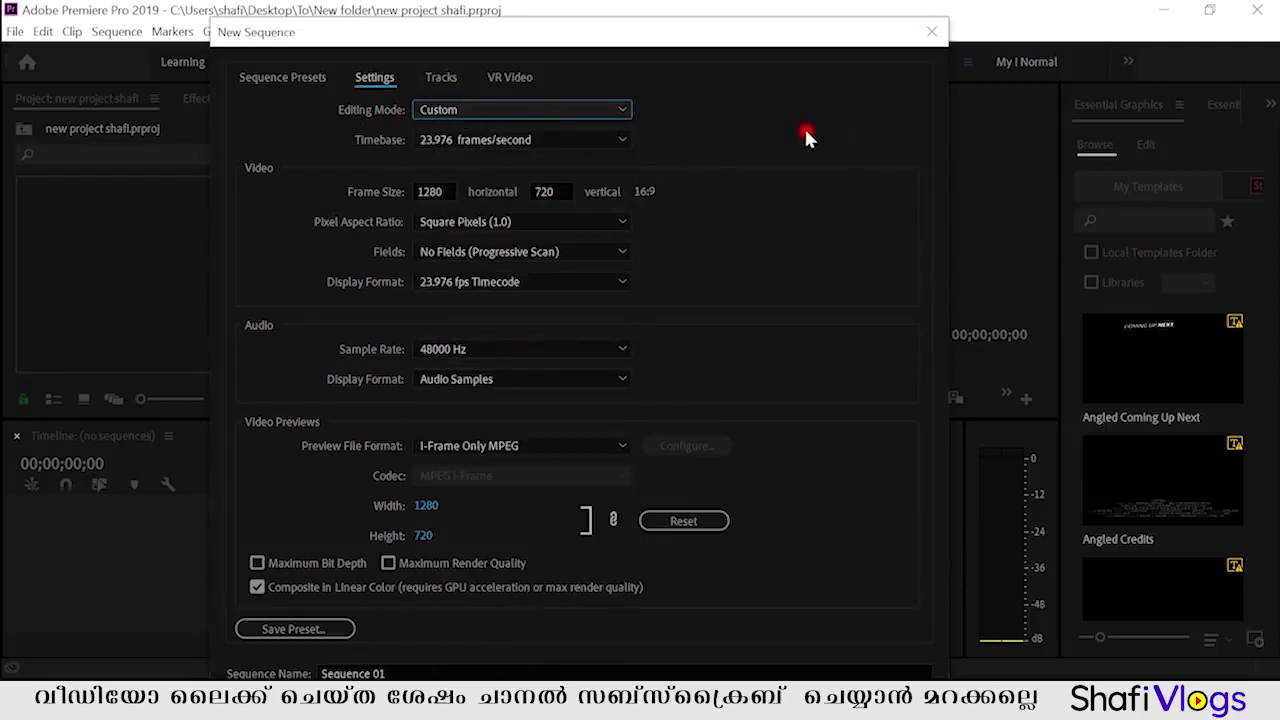
{"action": "left_click", "coordinate": [570, 140]}
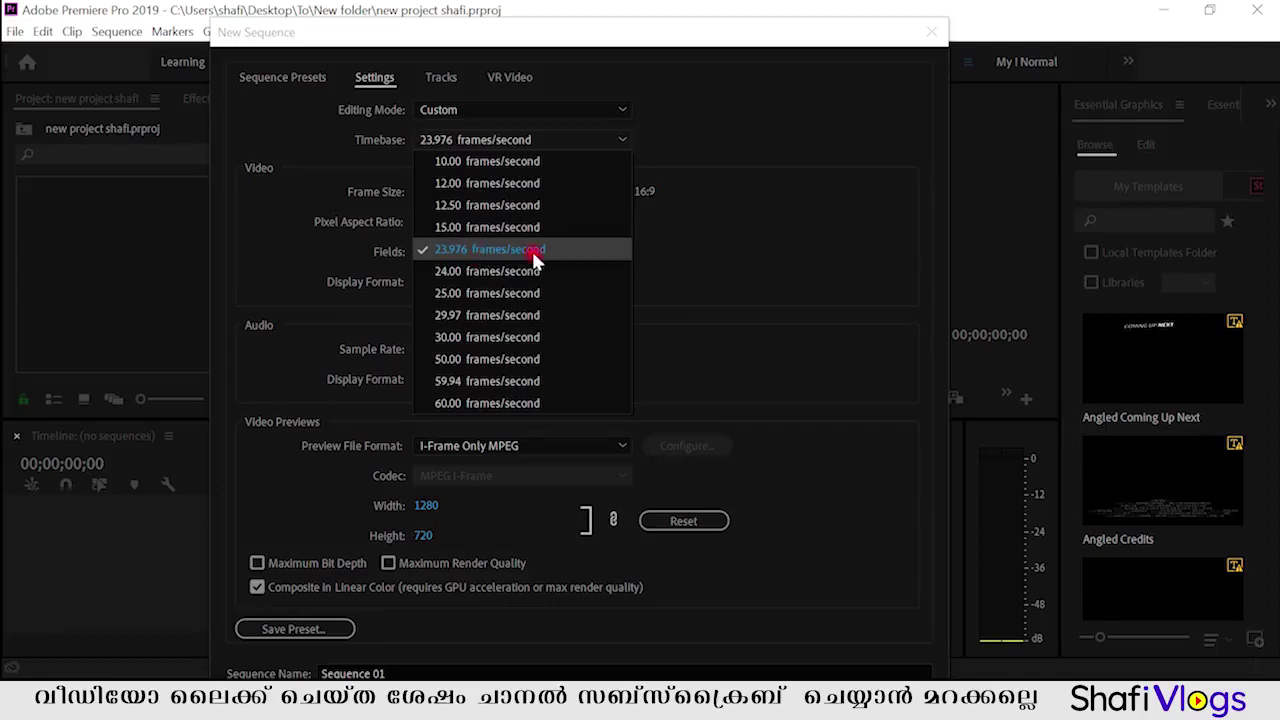
{"action": "left_click", "coordinate": [452, 250]}
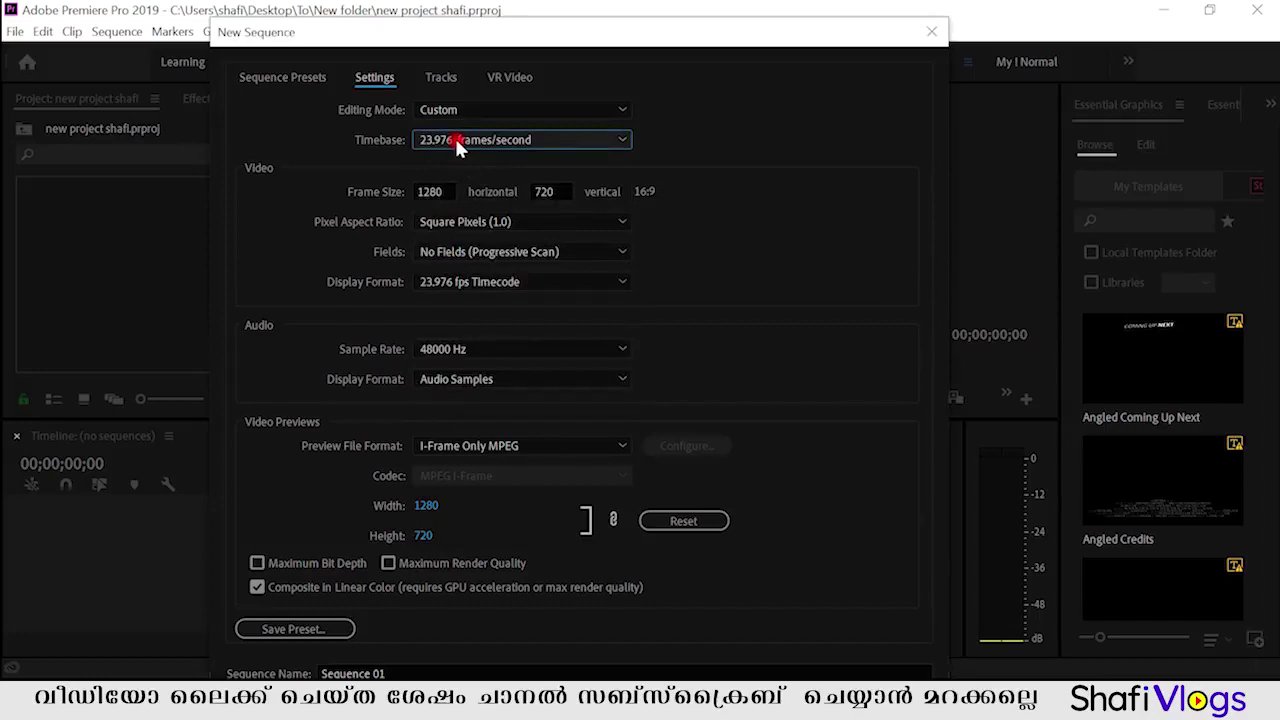
{"action": "left_click", "coordinate": [490, 142]}
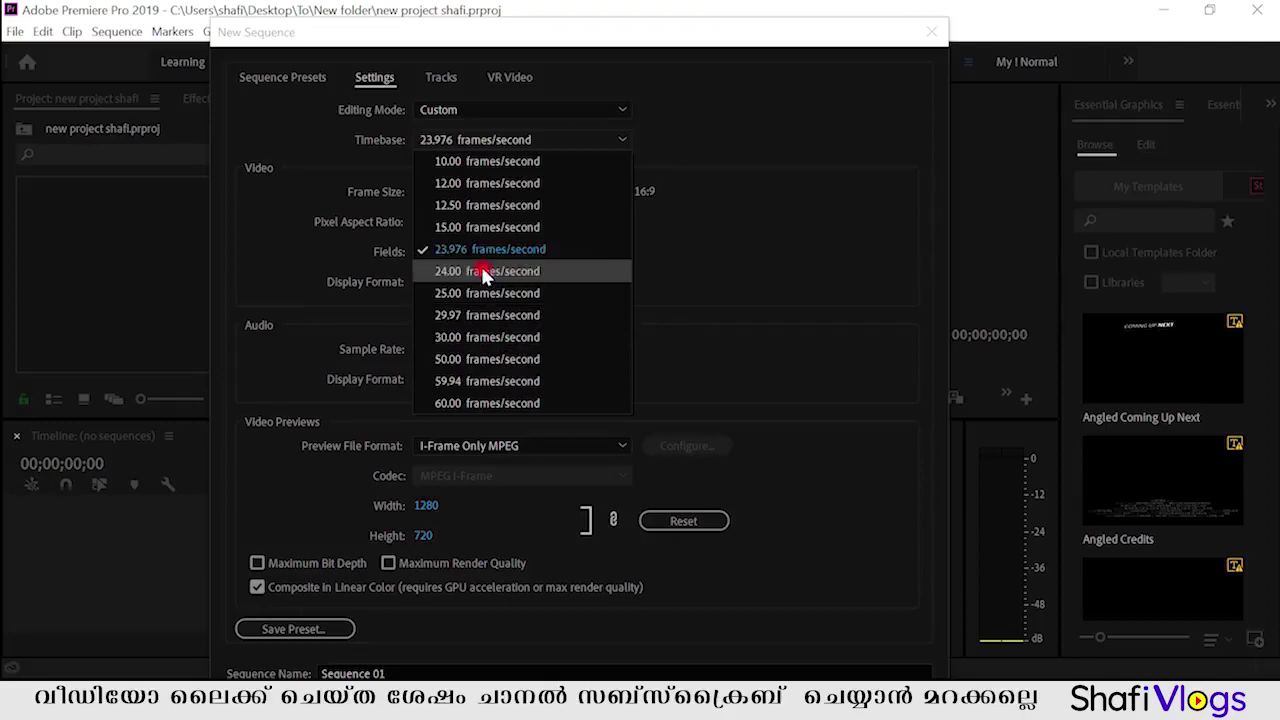
{"action": "left_click", "coordinate": [489, 253]}
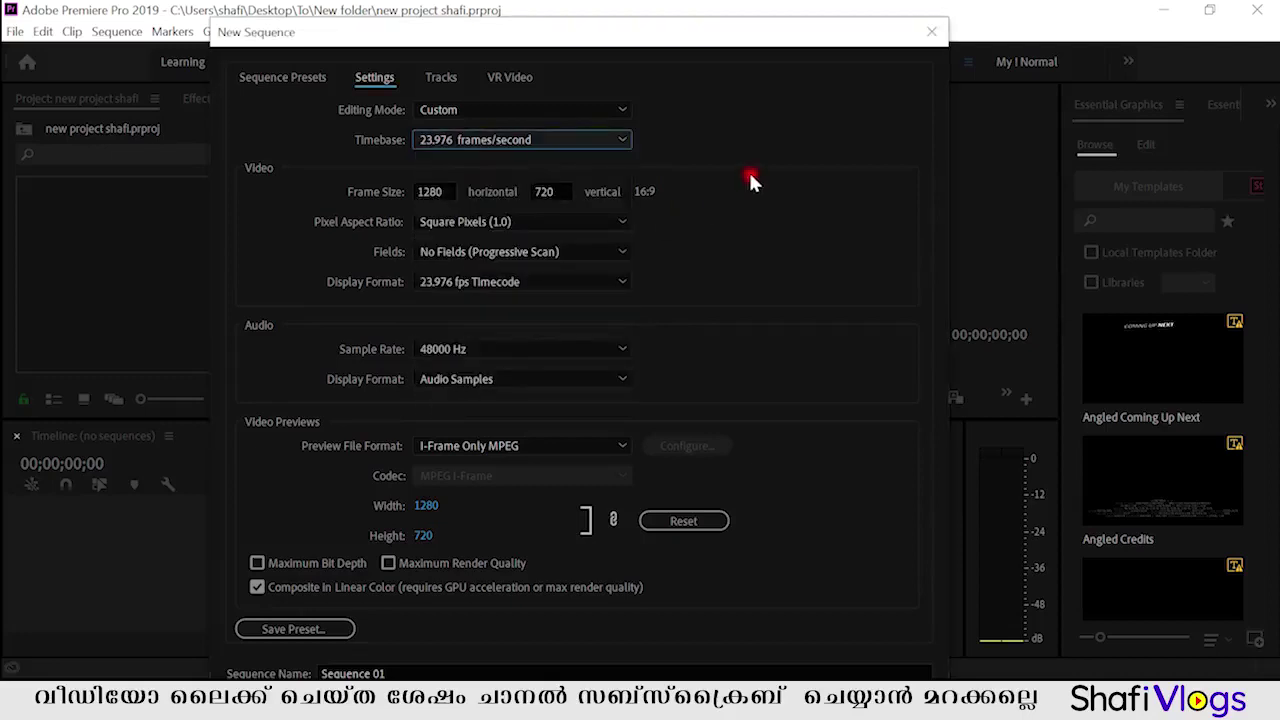
{"action": "left_click", "coordinate": [576, 138]}
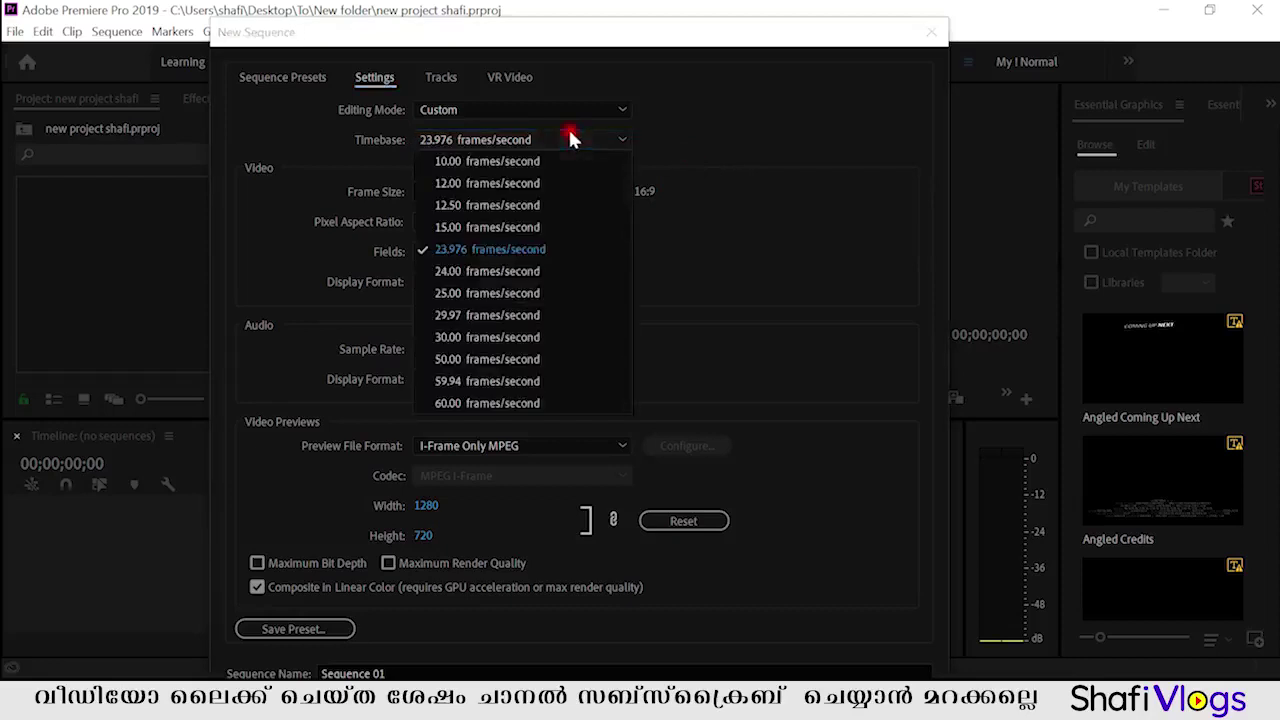
{"action": "left_click", "coordinate": [762, 145]}
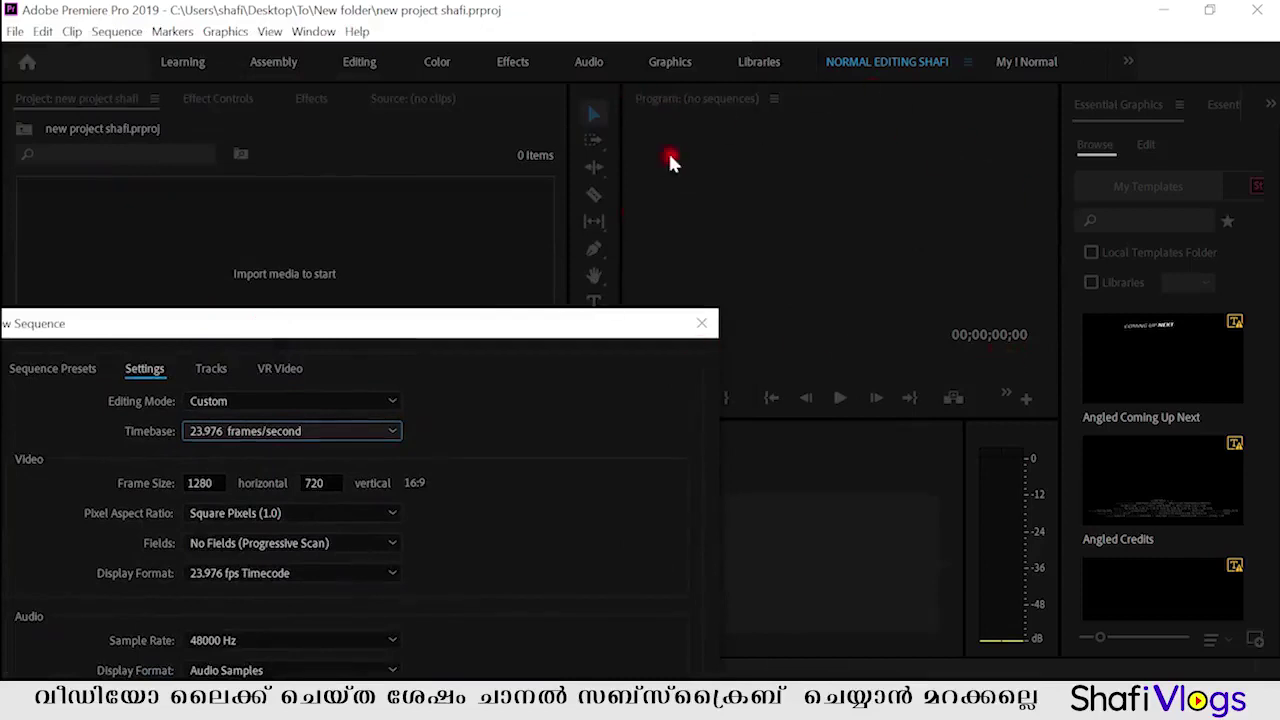
{"action": "left_click_drag", "start_coordinate": [603, 331], "coordinate": [731, 226]}
{"action": "left_click_drag", "start_coordinate": [783, 188], "coordinate": [637, 36]}
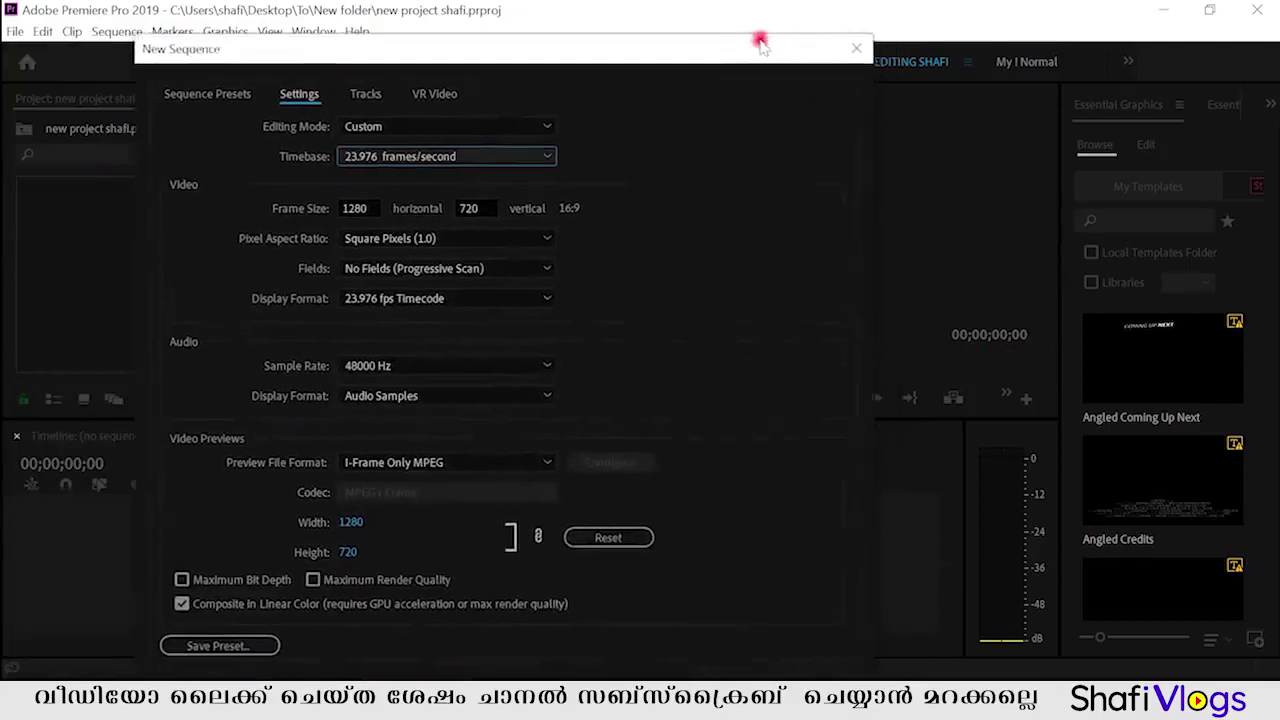
{"action": "left_click_drag", "start_coordinate": [637, 36], "coordinate": [639, 19]}
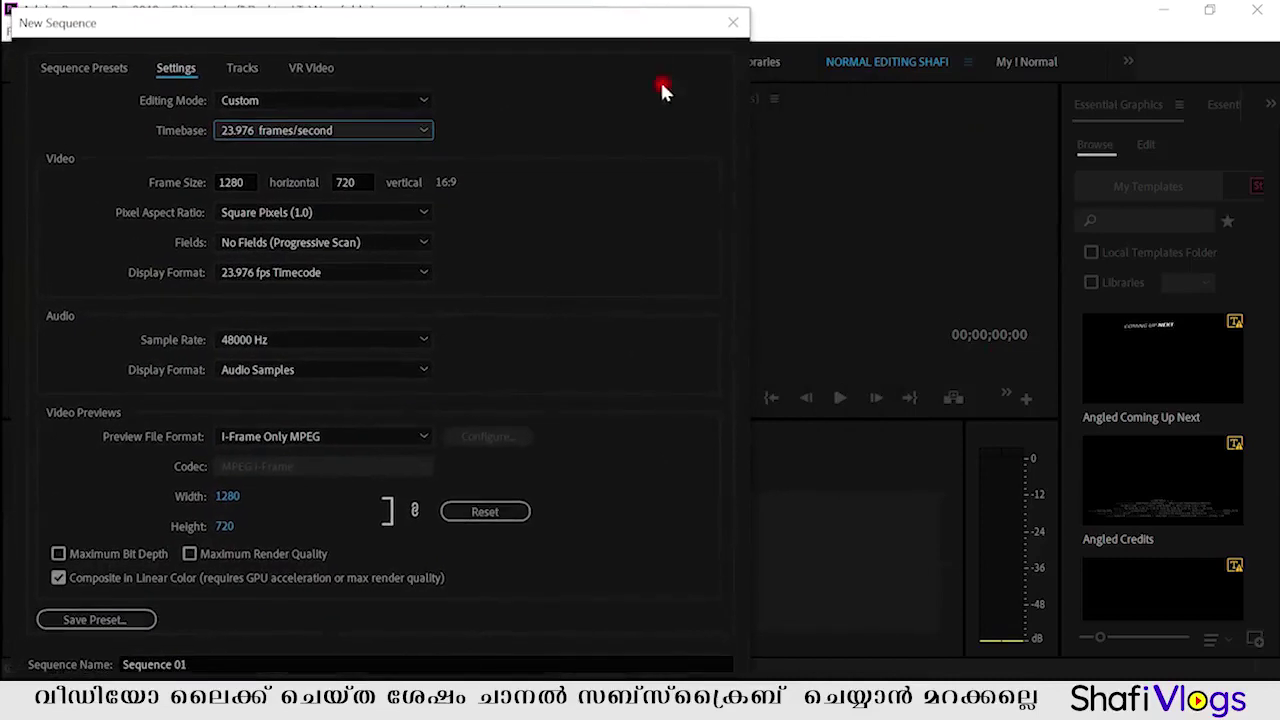
{"action": "left_click_drag", "start_coordinate": [456, 30], "coordinate": [628, 22]}
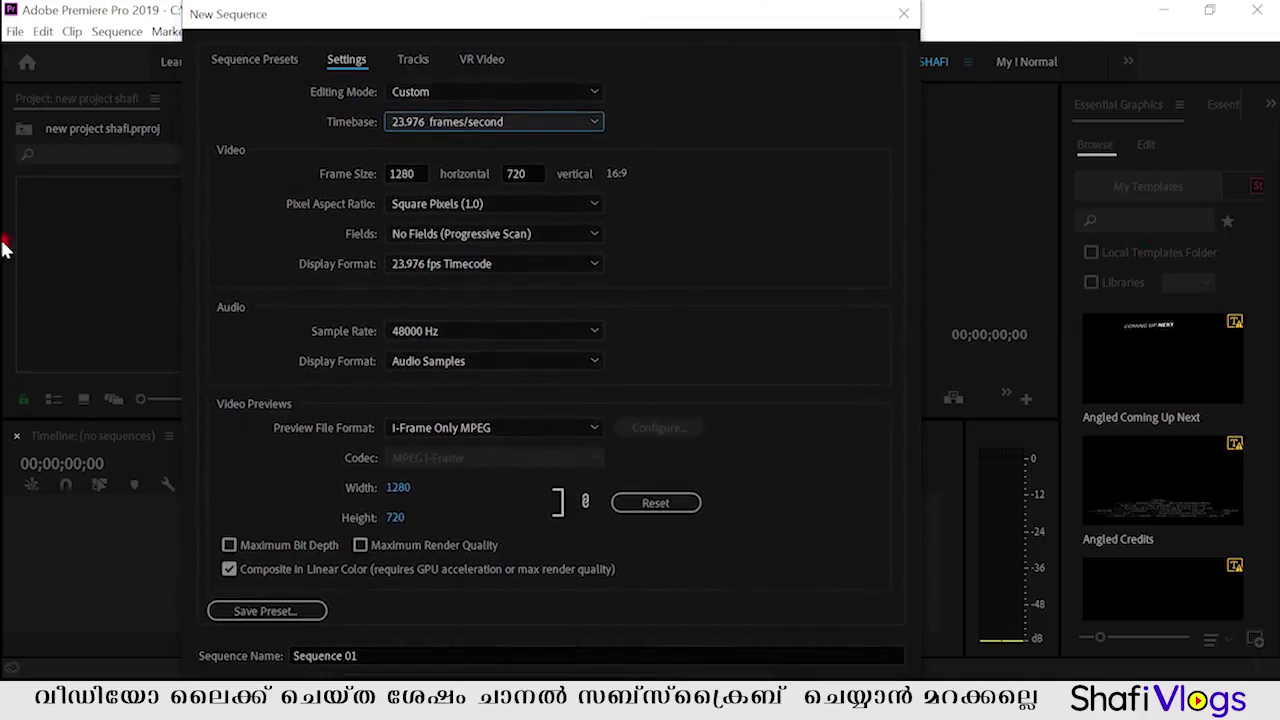
{"action": "left_click_drag", "start_coordinate": [498, 33], "coordinate": [516, 14]}
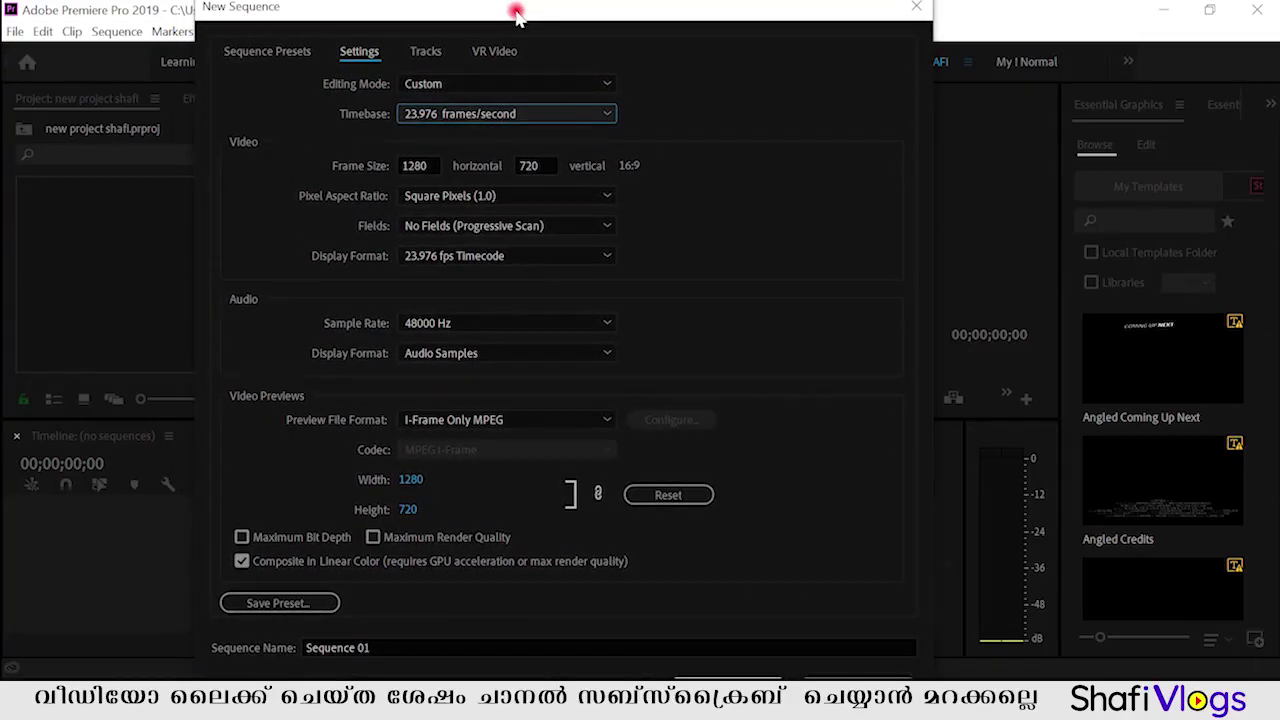
{"action": "left_click_drag", "start_coordinate": [516, 14], "coordinate": [516, 22]}
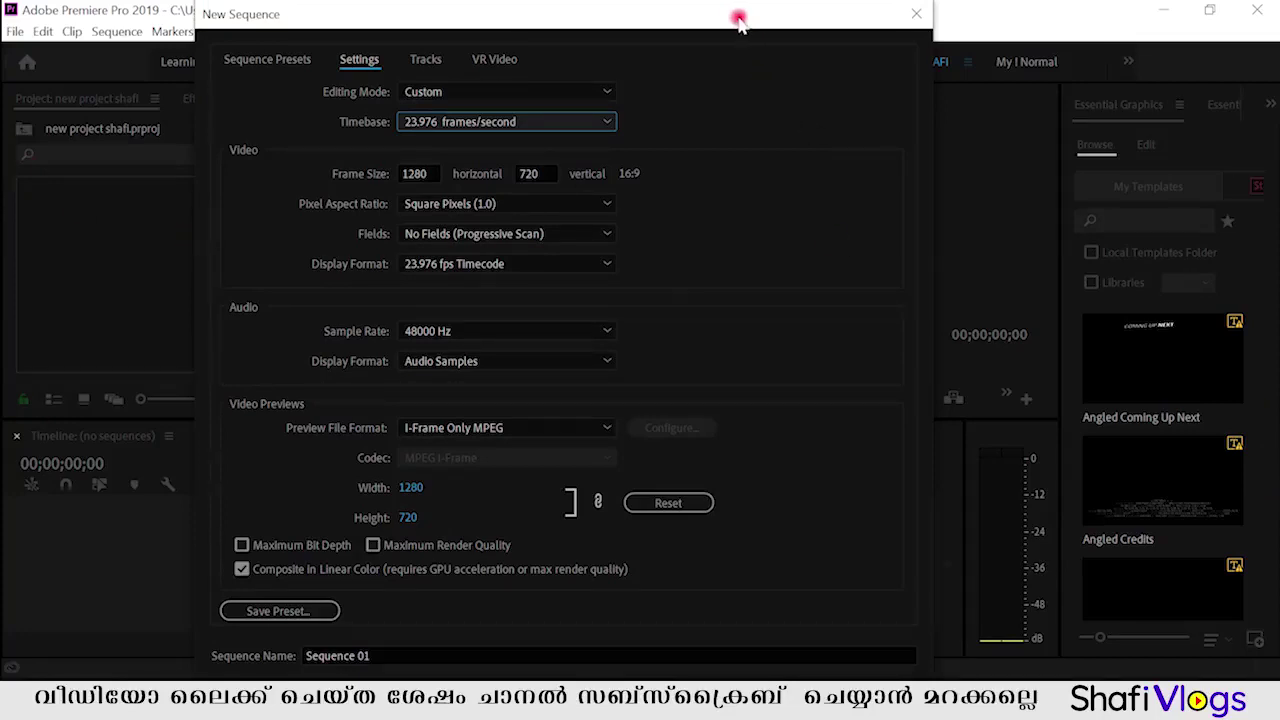
{"action": "left_click_drag", "start_coordinate": [743, 20], "coordinate": [770, 20]}
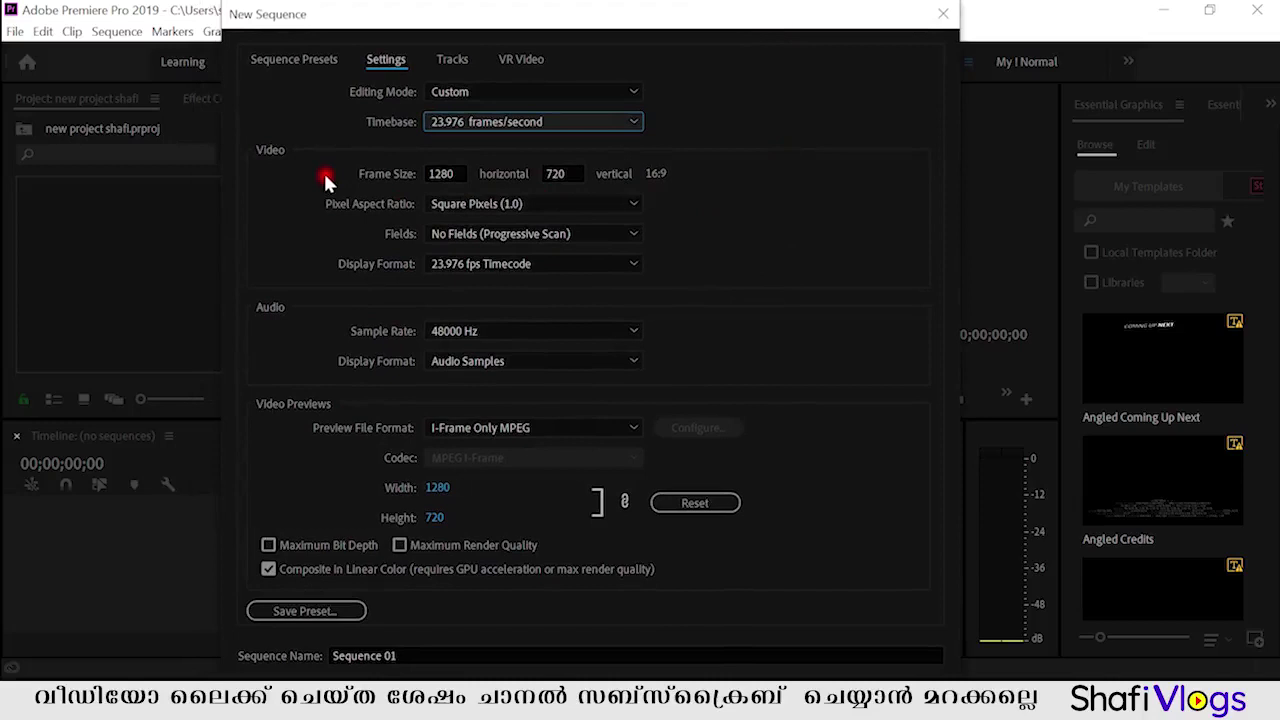
{"action": "left_click", "coordinate": [461, 177]}
{"action": "left_click", "coordinate": [661, 175]}
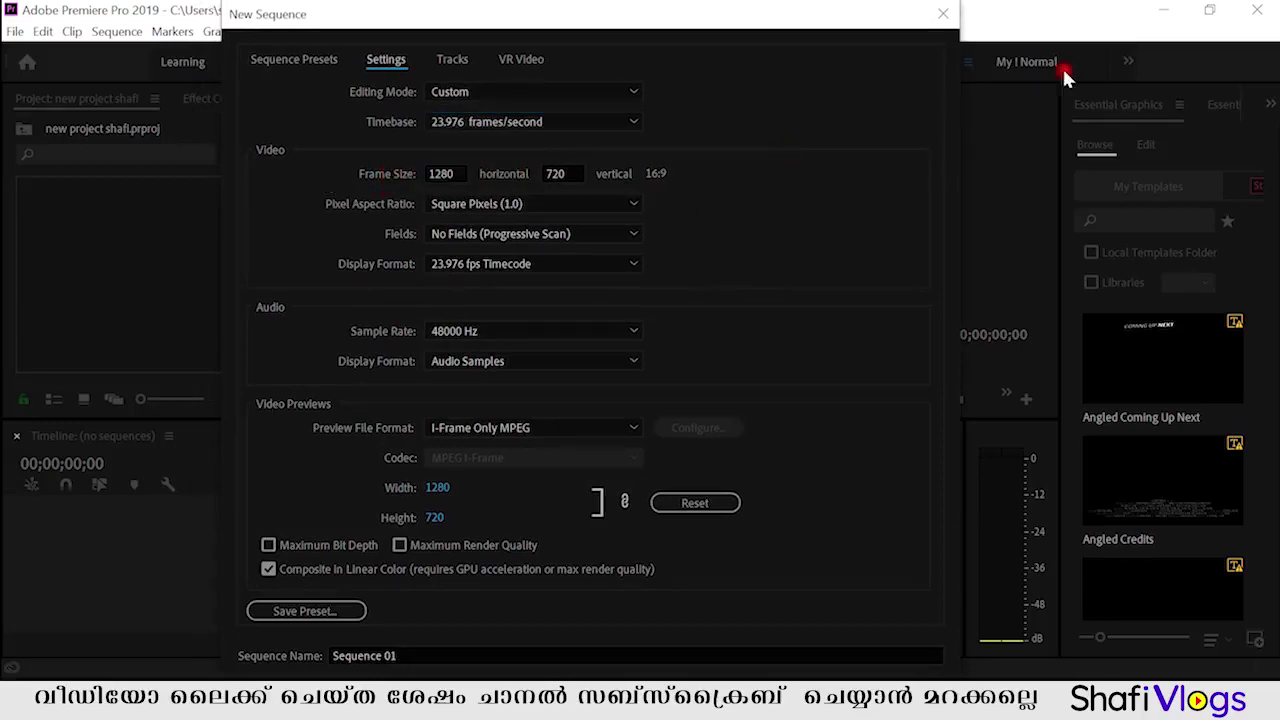
{"action": "left_click", "coordinate": [573, 173]}
{"action": "left_click", "coordinate": [755, 203]}
{"action": "left_click", "coordinate": [697, 188]}
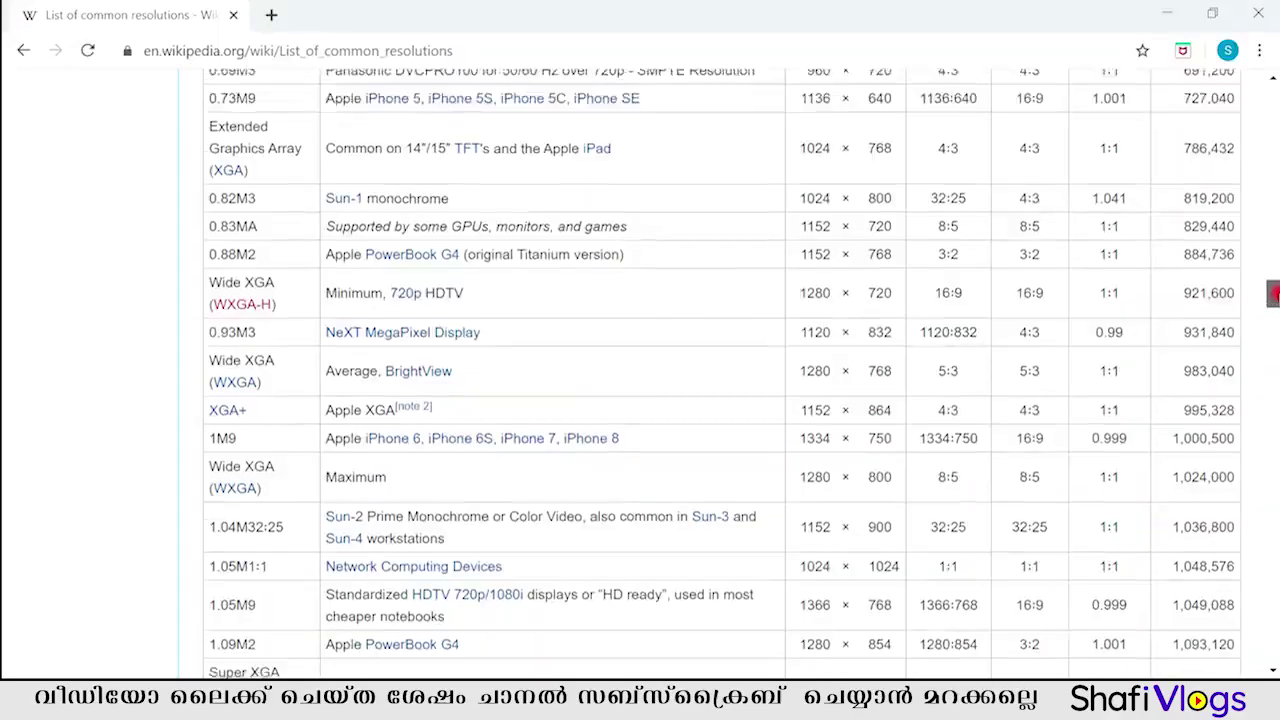
{"action": "left_click_drag", "start_coordinate": [1273, 298], "coordinate": [1273, 140]}
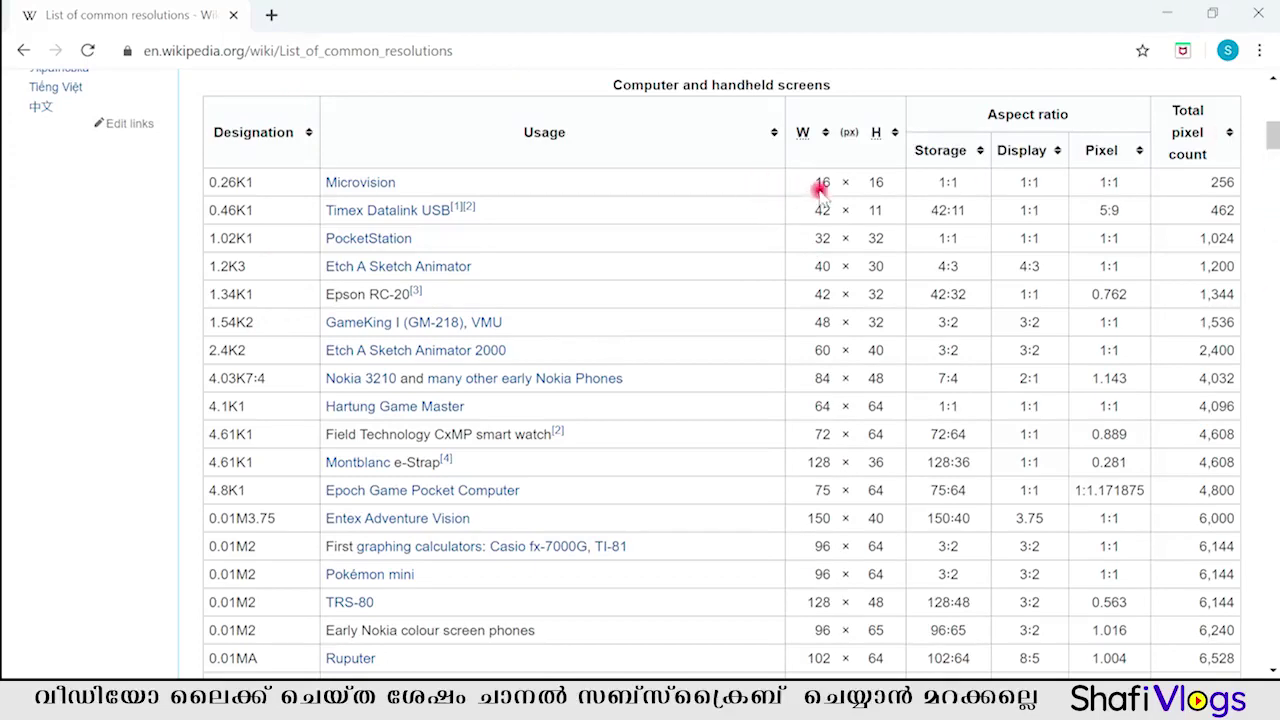
Step: Highlight the Microvision row's 16 by 16 resolution and device name in the table
{"action": "left_click_drag", "start_coordinate": [814, 184], "coordinate": [842, 188]}
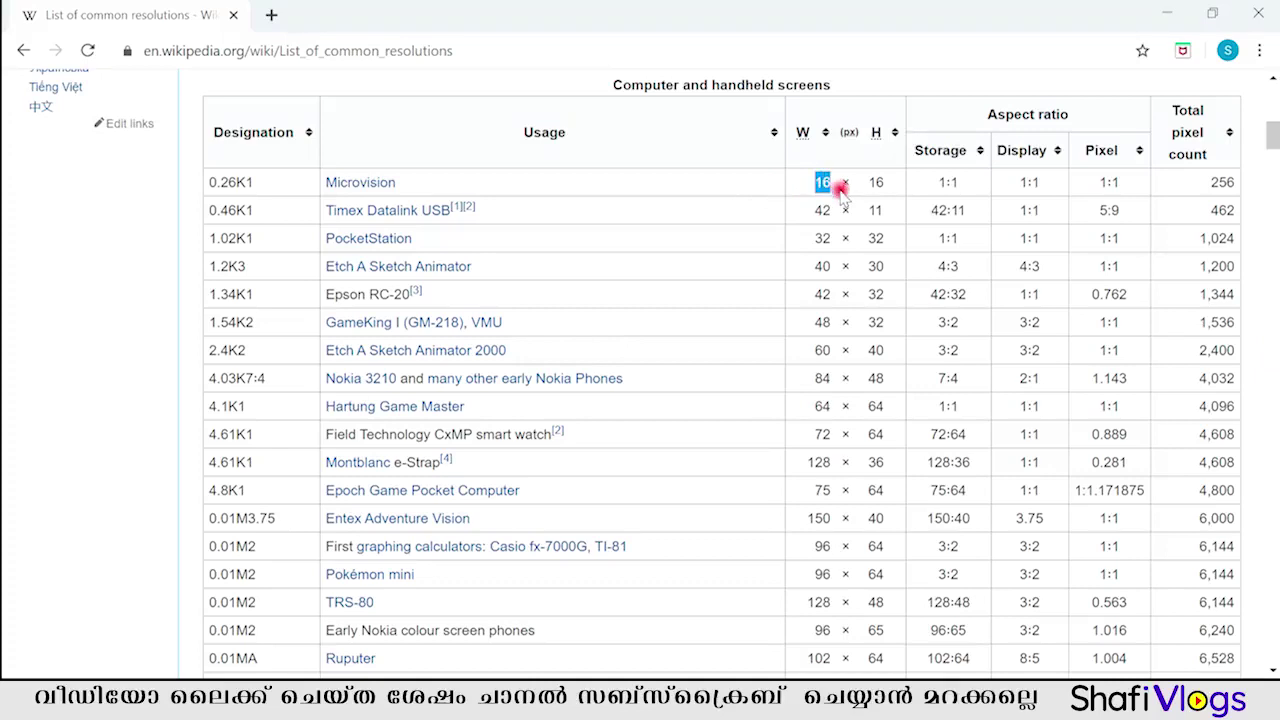
{"action": "left_click_drag", "start_coordinate": [868, 183], "coordinate": [884, 190]}
{"action": "left_click", "coordinate": [889, 185]}
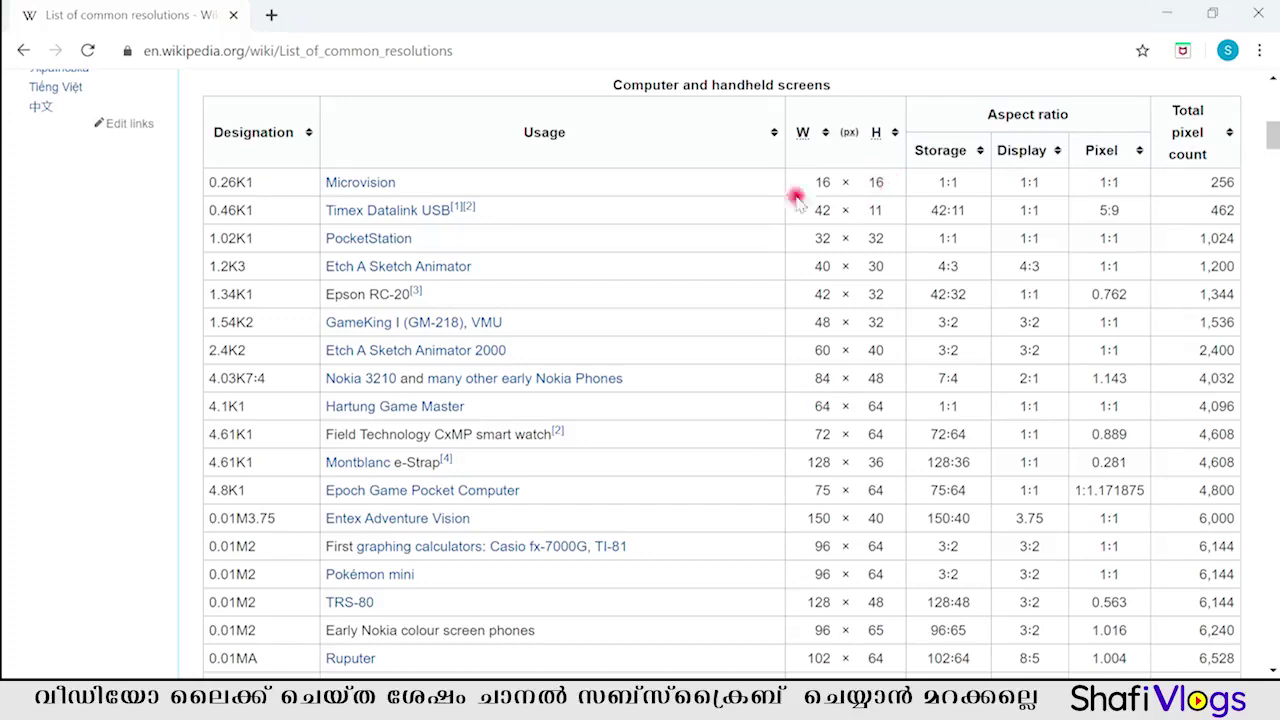
{"action": "left_click_drag", "start_coordinate": [400, 182], "coordinate": [323, 183]}
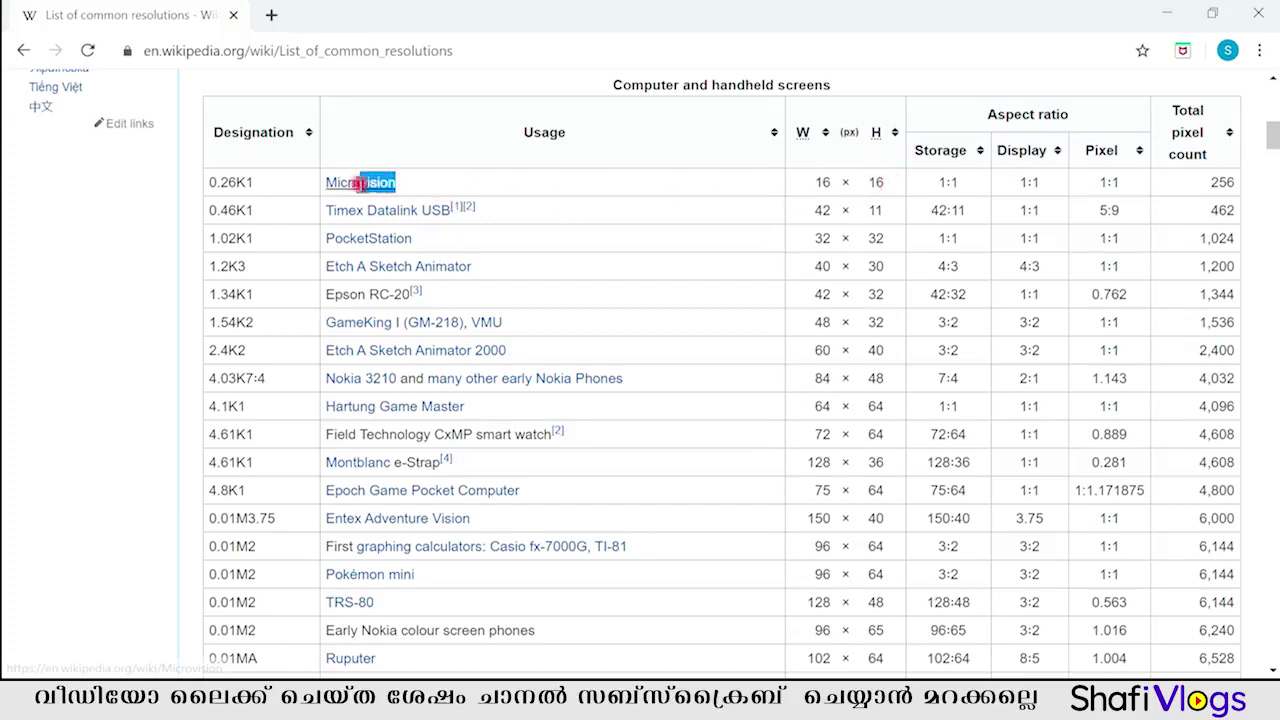
{"action": "left_click", "coordinate": [549, 187]}
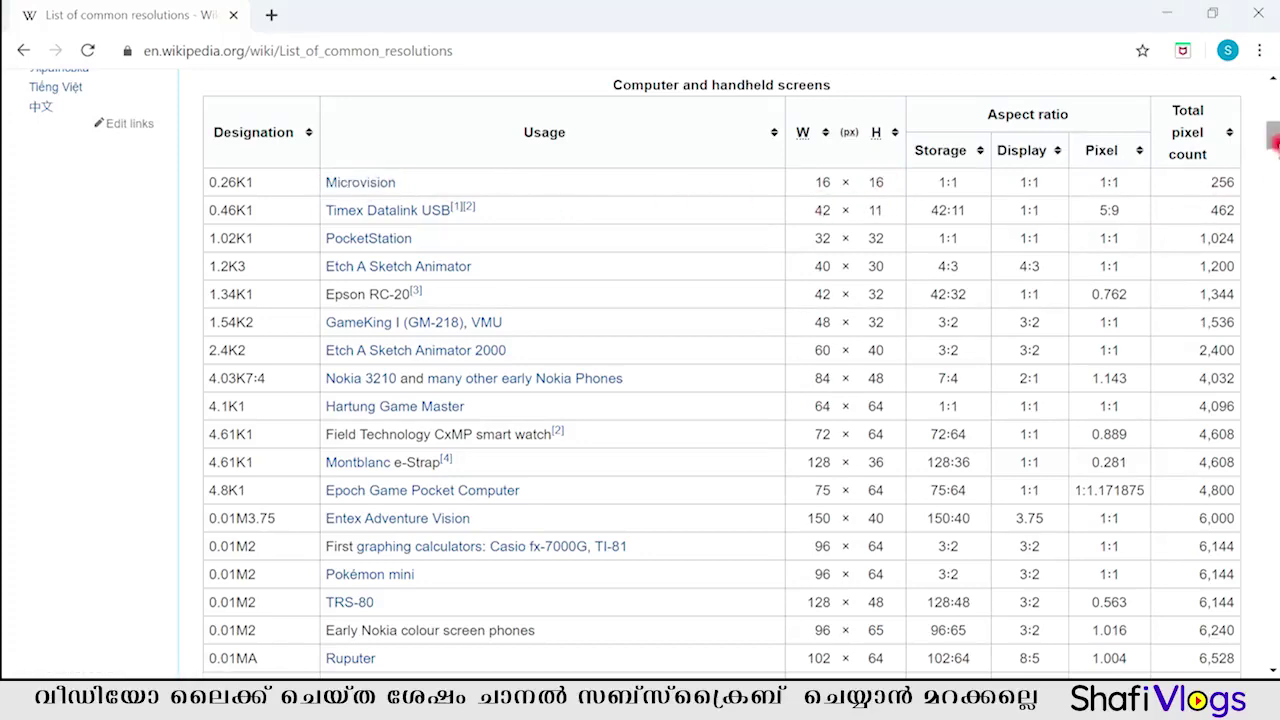
Step: Scroll the screens table down to resolutions such as 1920×1280 and 2436×1125
{"action": "left_click_drag", "start_coordinate": [1273, 140], "coordinate": [1273, 145]}
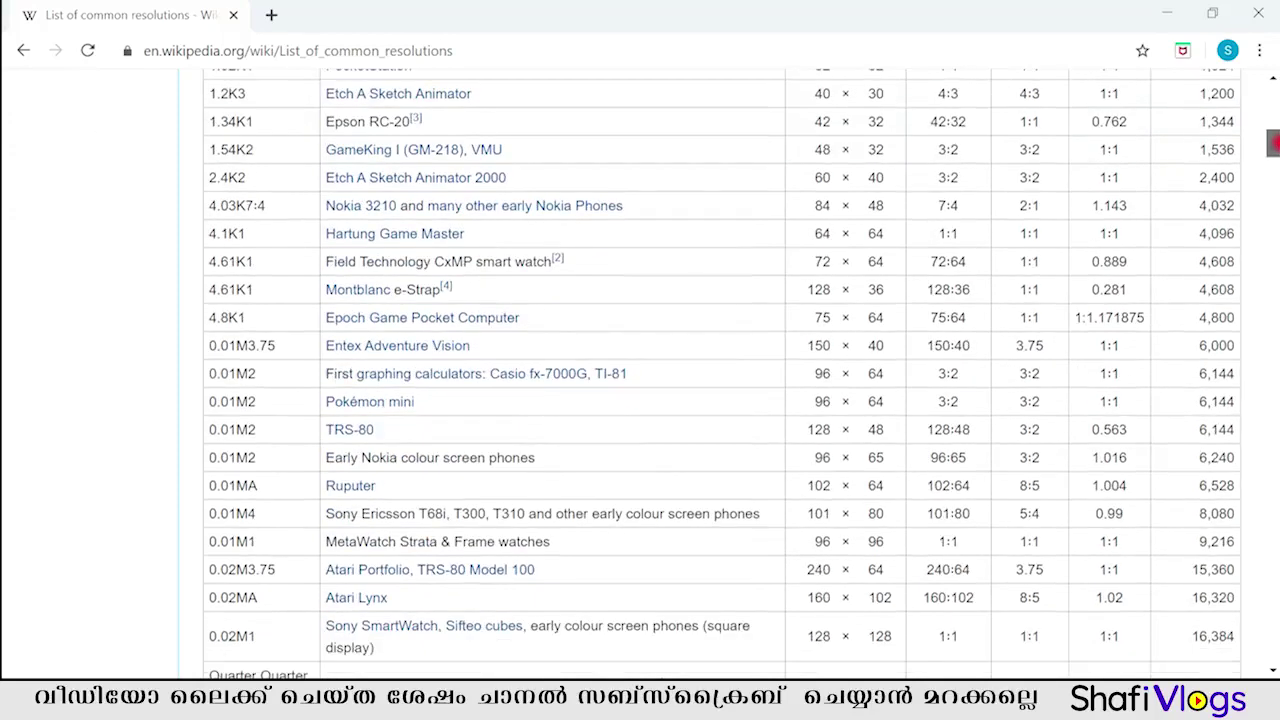
{"action": "left_click_drag", "start_coordinate": [1273, 143], "coordinate": [1273, 135]}
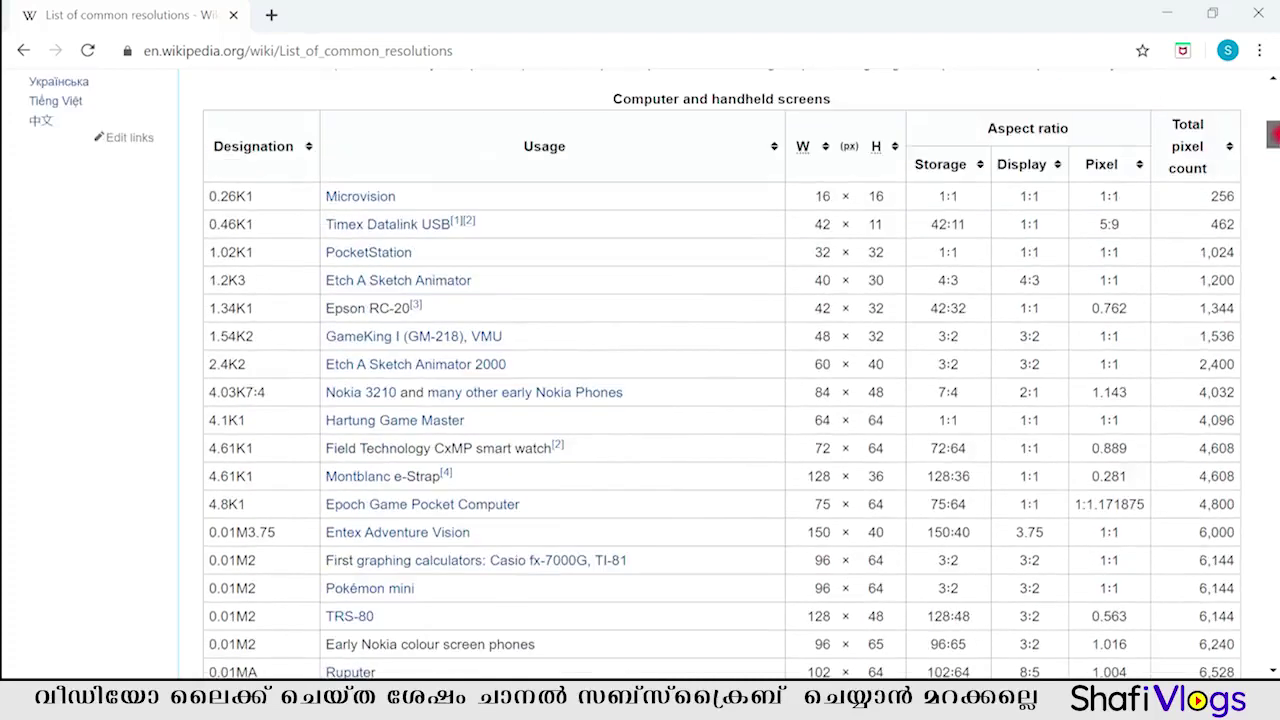
{"action": "scroll", "coordinate": [1273, 135], "scroll_direction": "down", "scroll_amount": 1}
{"action": "left_click_drag", "start_coordinate": [810, 372], "coordinate": [842, 500]}
{"action": "left_click_drag", "start_coordinate": [1273, 140], "coordinate": [1273, 160]}
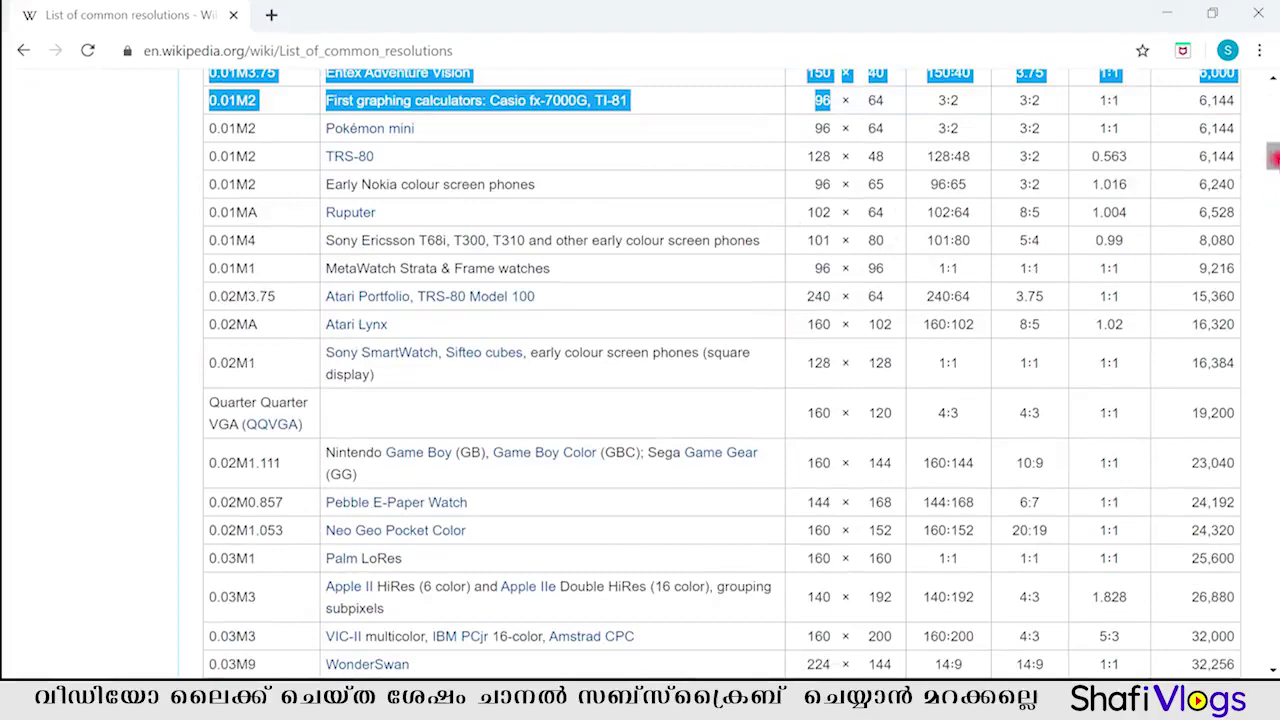
{"action": "left_click_drag", "start_coordinate": [1272, 158], "coordinate": [1273, 357]}
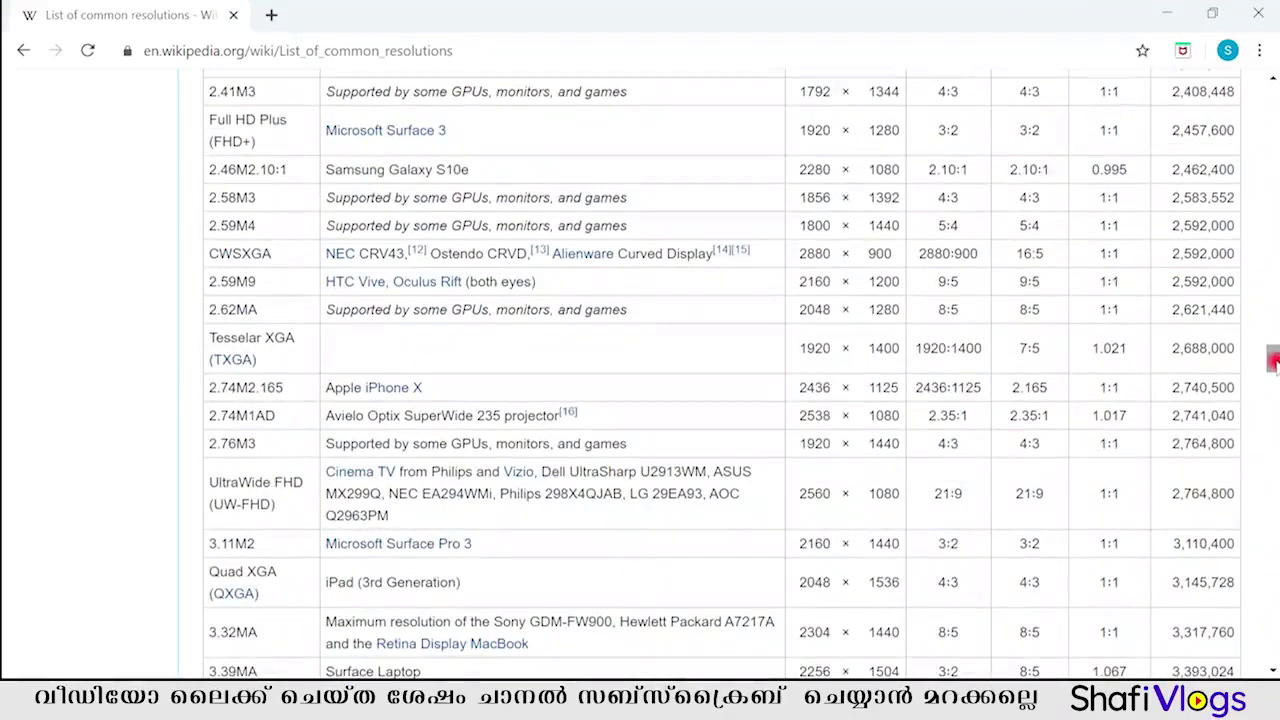
{"action": "left_click_drag", "start_coordinate": [1273, 357], "coordinate": [1273, 368]}
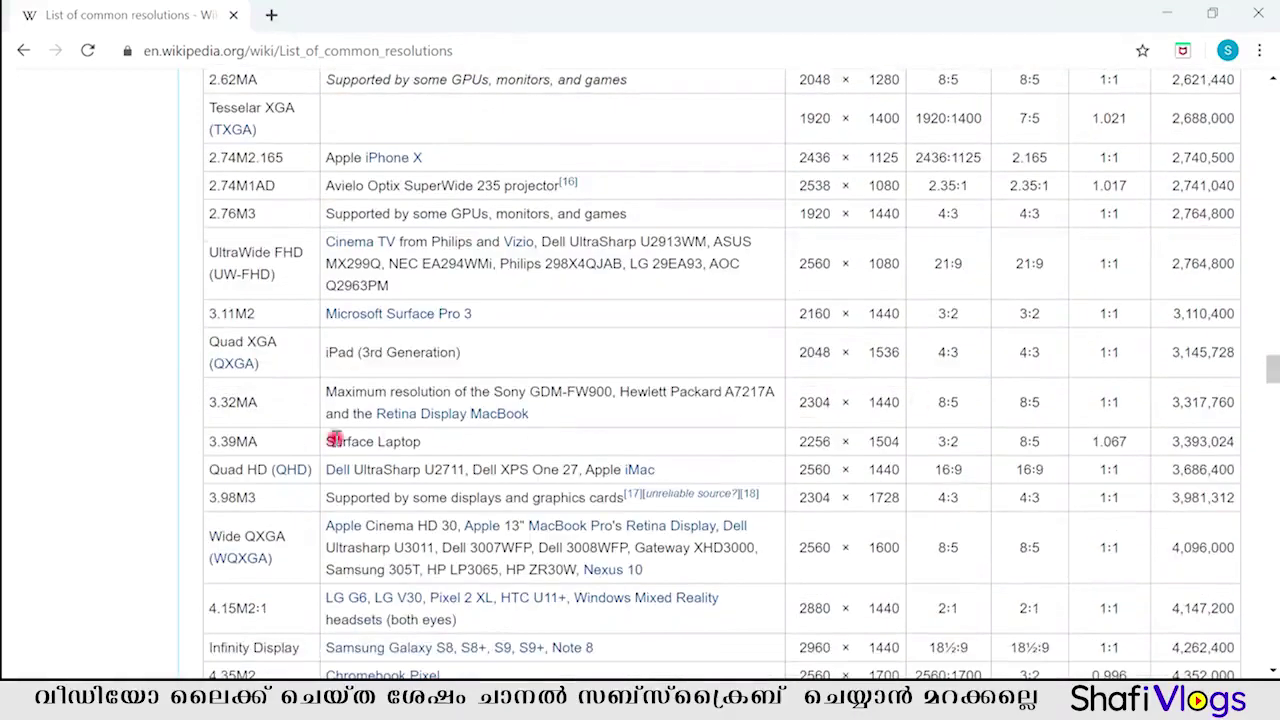
{"action": "double_click", "coordinate": [498, 414]}
{"action": "scroll", "coordinate": [614, 403], "scroll_direction": "down", "scroll_amount": 3}
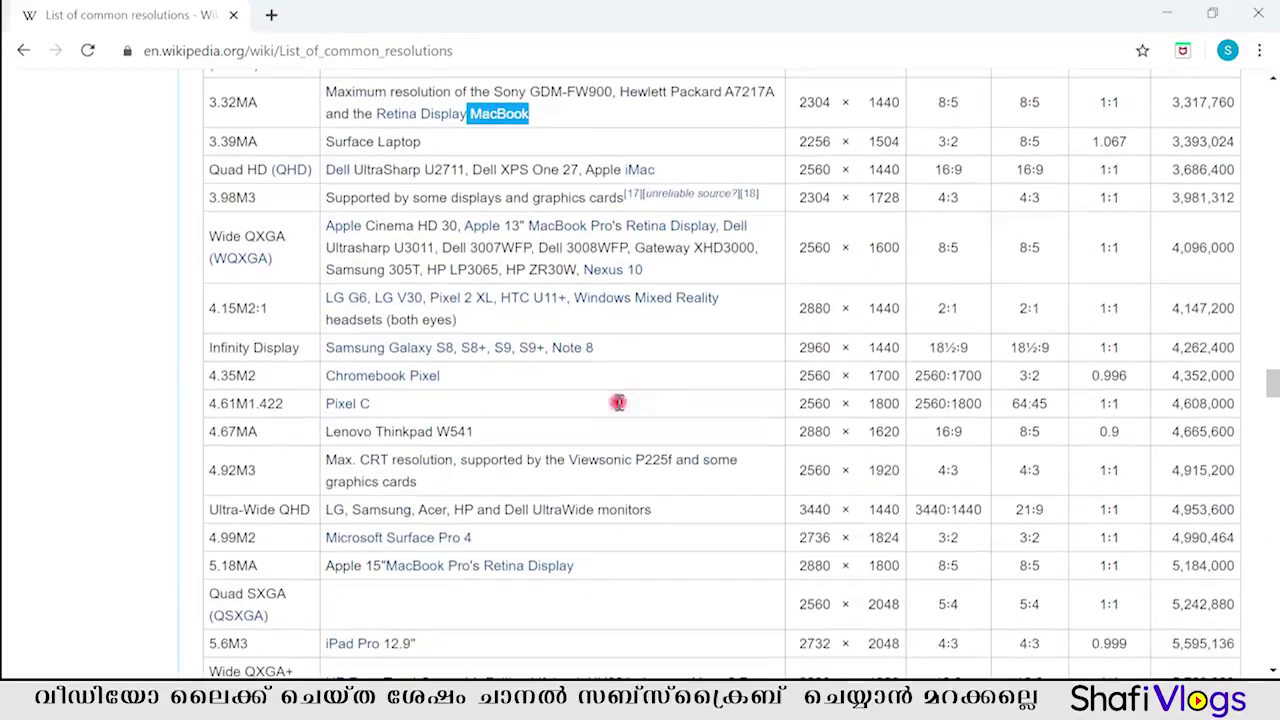
{"action": "left_click_drag", "start_coordinate": [1273, 381], "coordinate": [1272, 440]}
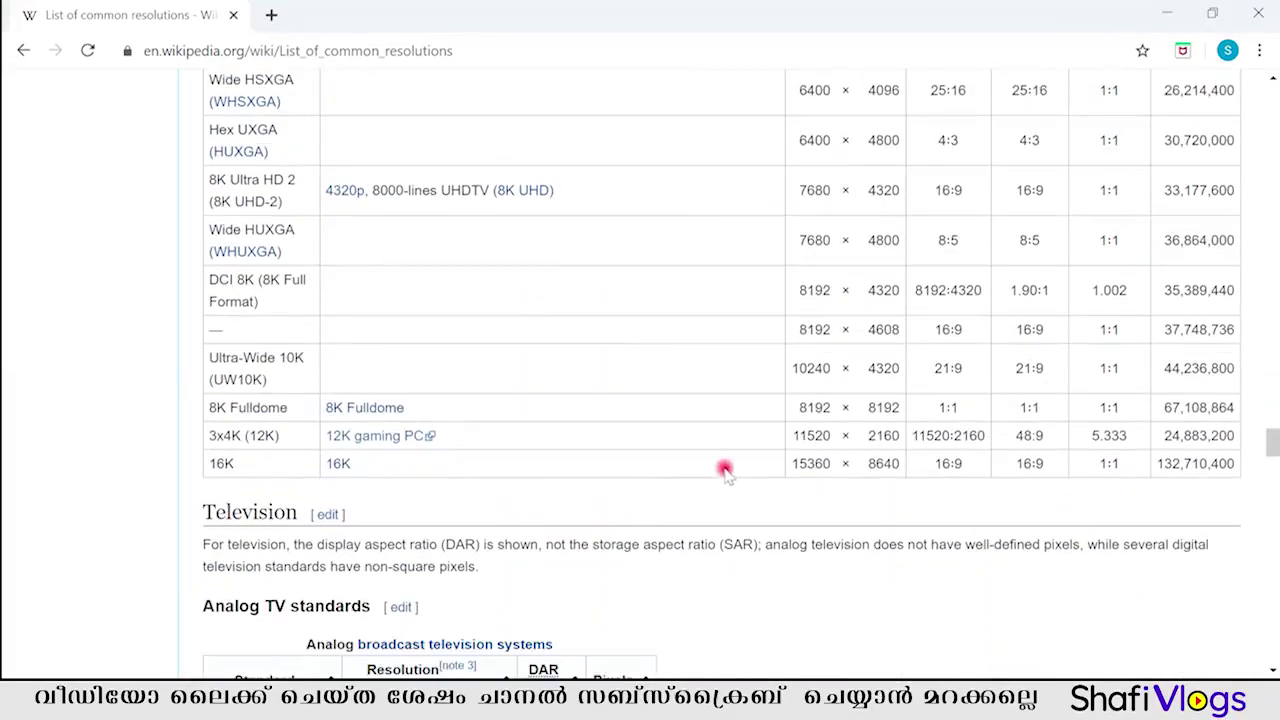
{"action": "double_click", "coordinate": [221, 463]}
{"action": "left_click", "coordinate": [392, 470]}
{"action": "left_click_drag", "start_coordinate": [290, 443], "coordinate": [200, 437]}
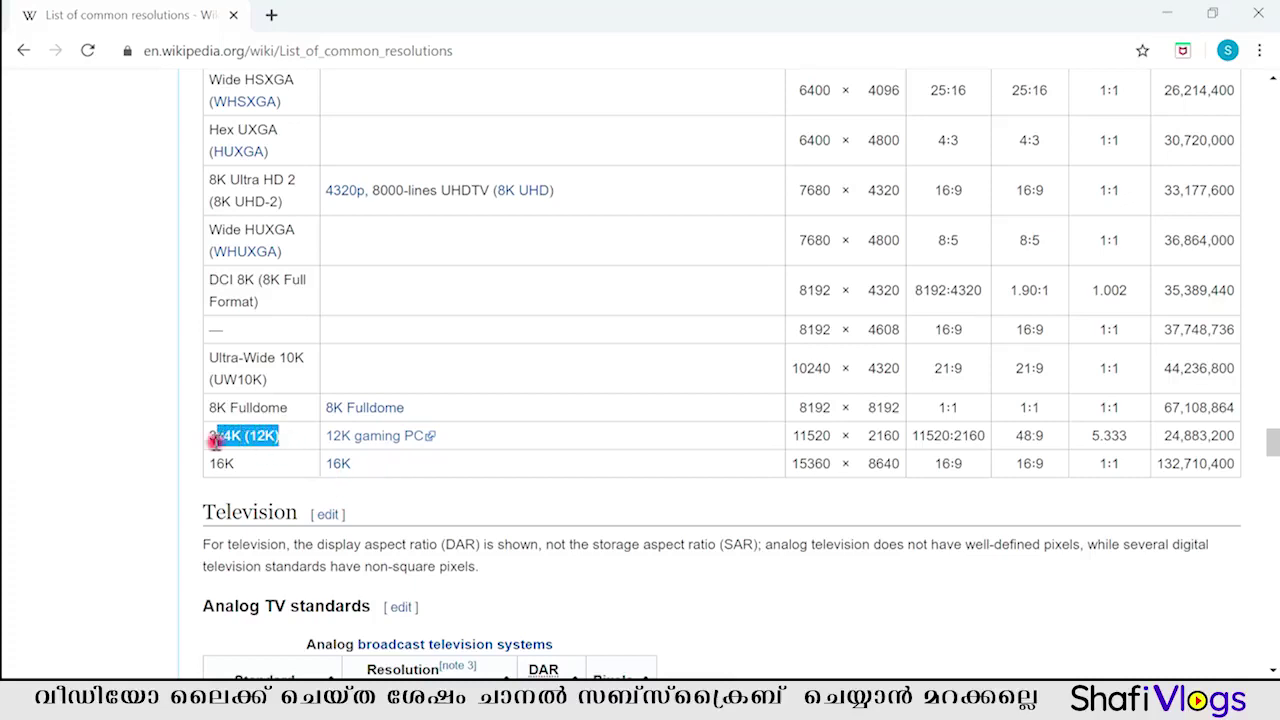
{"action": "left_click_drag", "start_coordinate": [289, 408], "coordinate": [201, 409]}
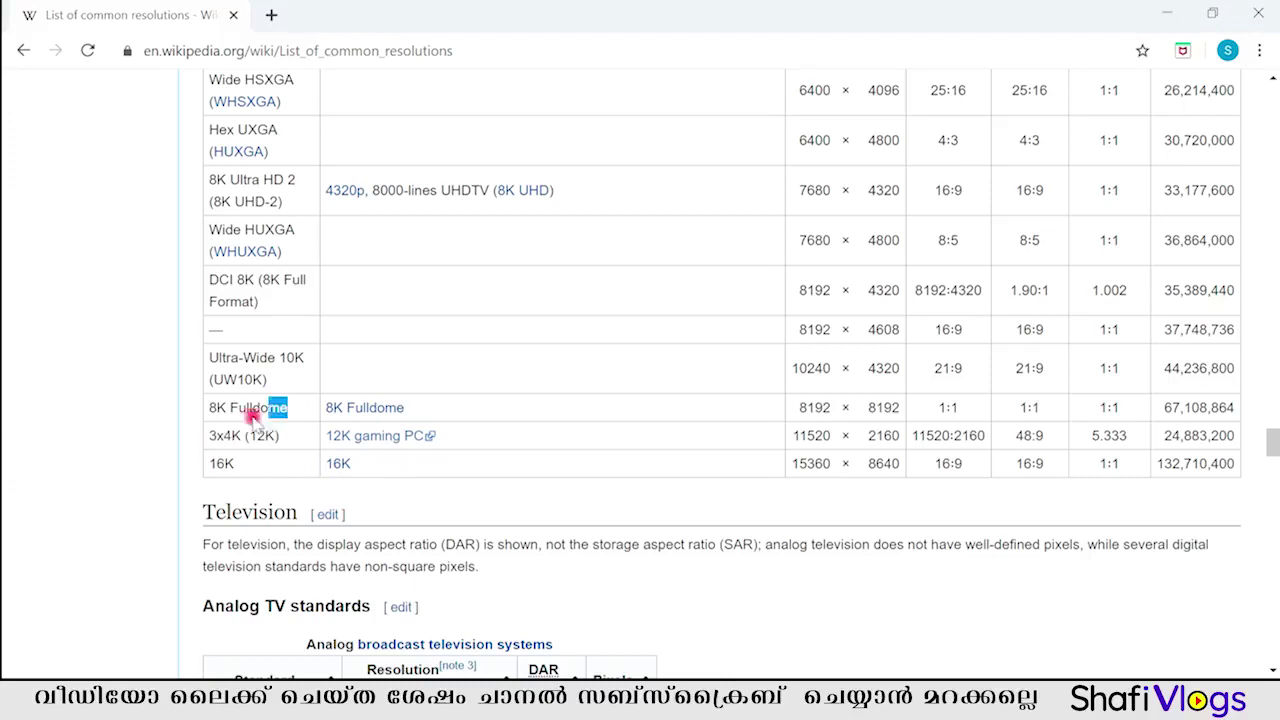
{"action": "left_click_drag", "start_coordinate": [298, 384], "coordinate": [208, 356]}
{"action": "scroll", "coordinate": [417, 370], "scroll_direction": "up", "scroll_amount": 1}
{"action": "scroll", "coordinate": [417, 370], "scroll_direction": "up", "scroll_amount": 3}
{"action": "scroll", "coordinate": [417, 370], "scroll_direction": "up", "scroll_amount": 2}
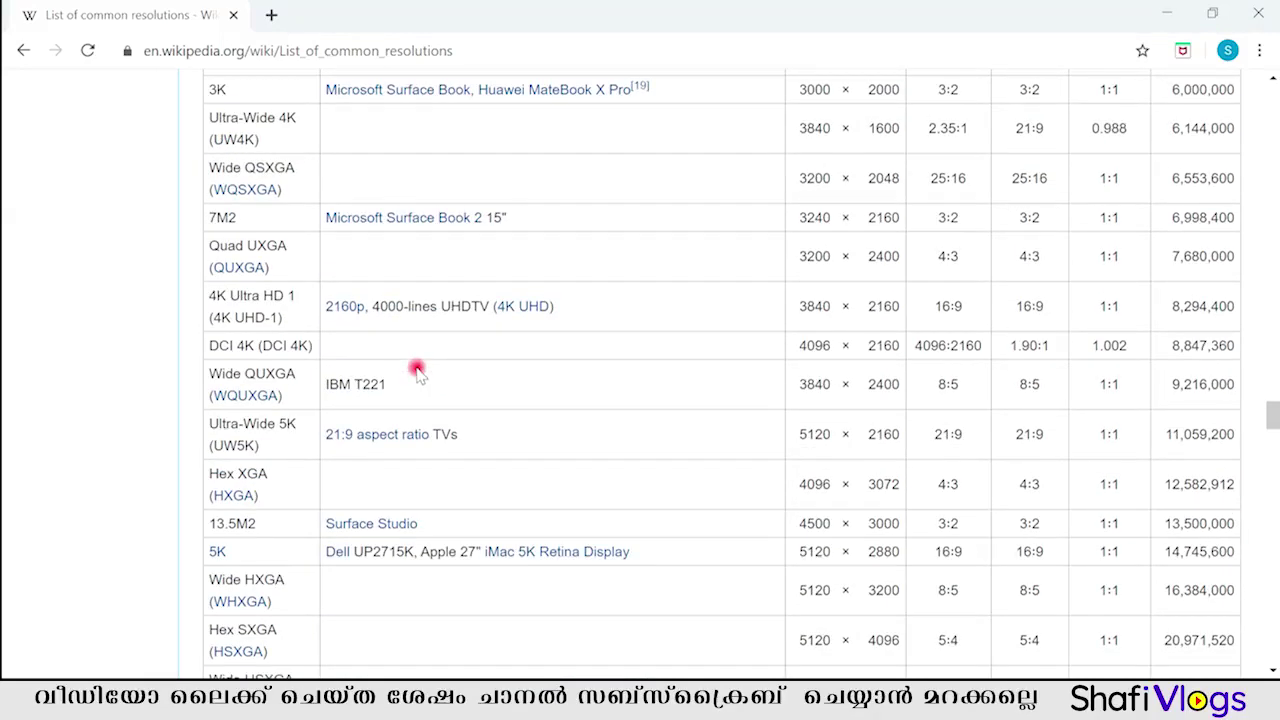
{"action": "scroll", "coordinate": [789, 432], "scroll_direction": "up", "scroll_amount": 1}
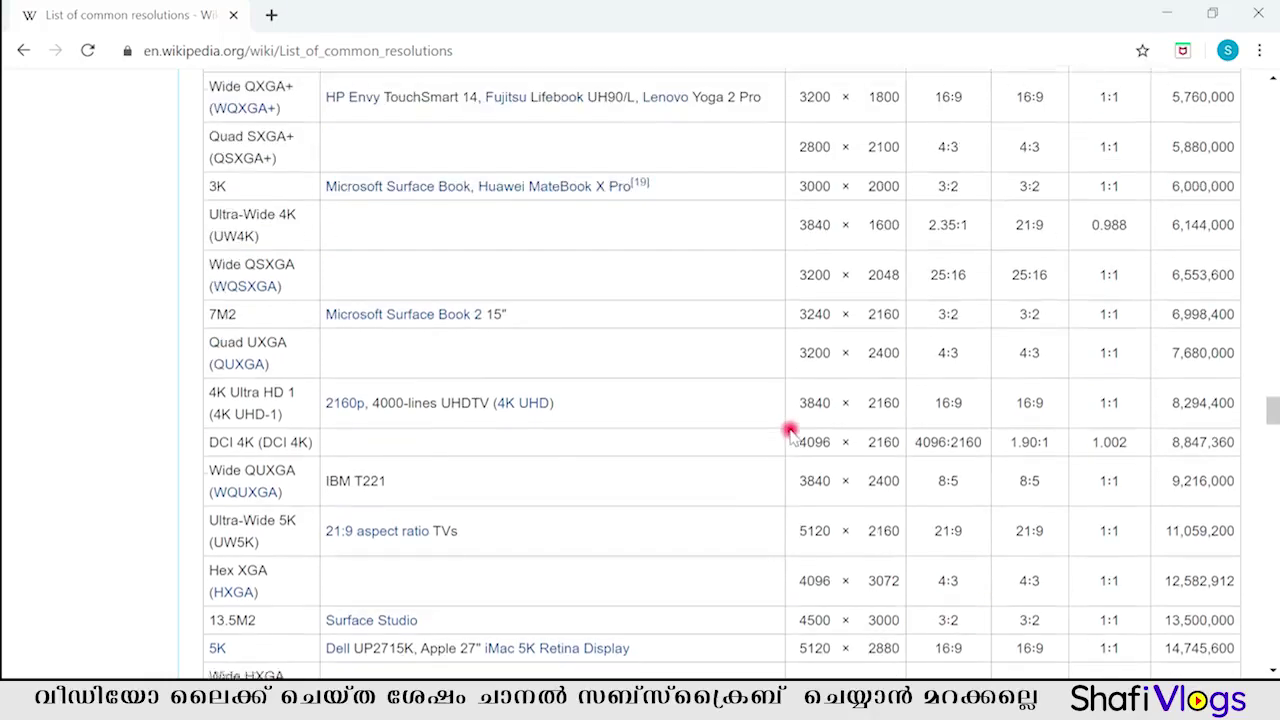
{"action": "scroll", "coordinate": [749, 444], "scroll_direction": "up", "scroll_amount": 1}
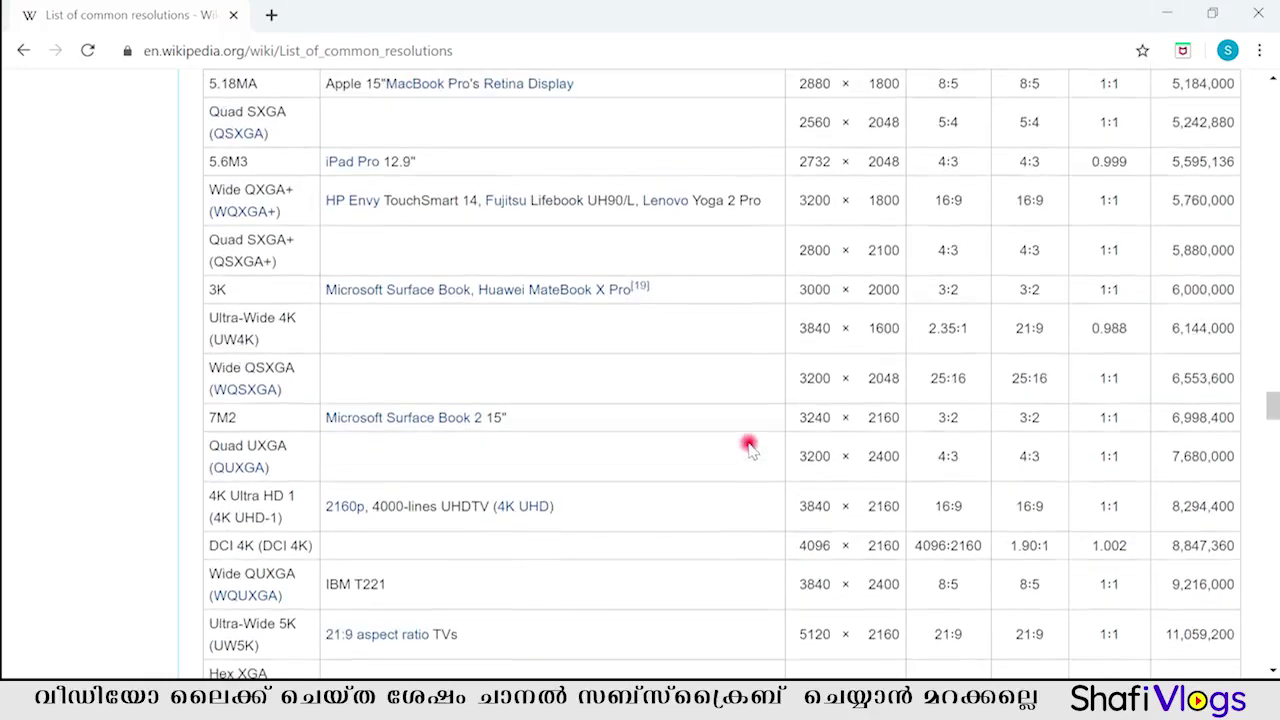
{"action": "scroll", "coordinate": [749, 444], "scroll_direction": "up", "scroll_amount": 2}
{"action": "scroll", "coordinate": [749, 444], "scroll_direction": "up", "scroll_amount": 4}
{"action": "scroll", "coordinate": [749, 444], "scroll_direction": "up", "scroll_amount": 2}
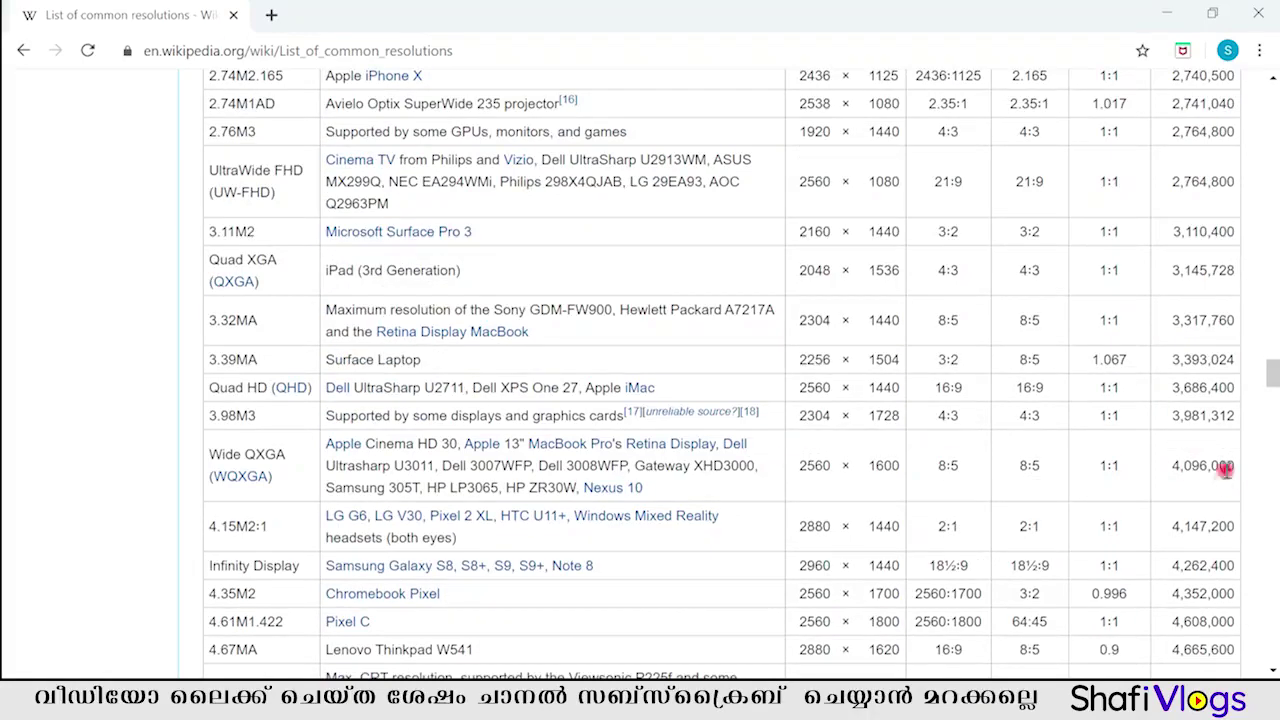
{"action": "left_click_drag", "start_coordinate": [1273, 376], "coordinate": [1274, 352]}
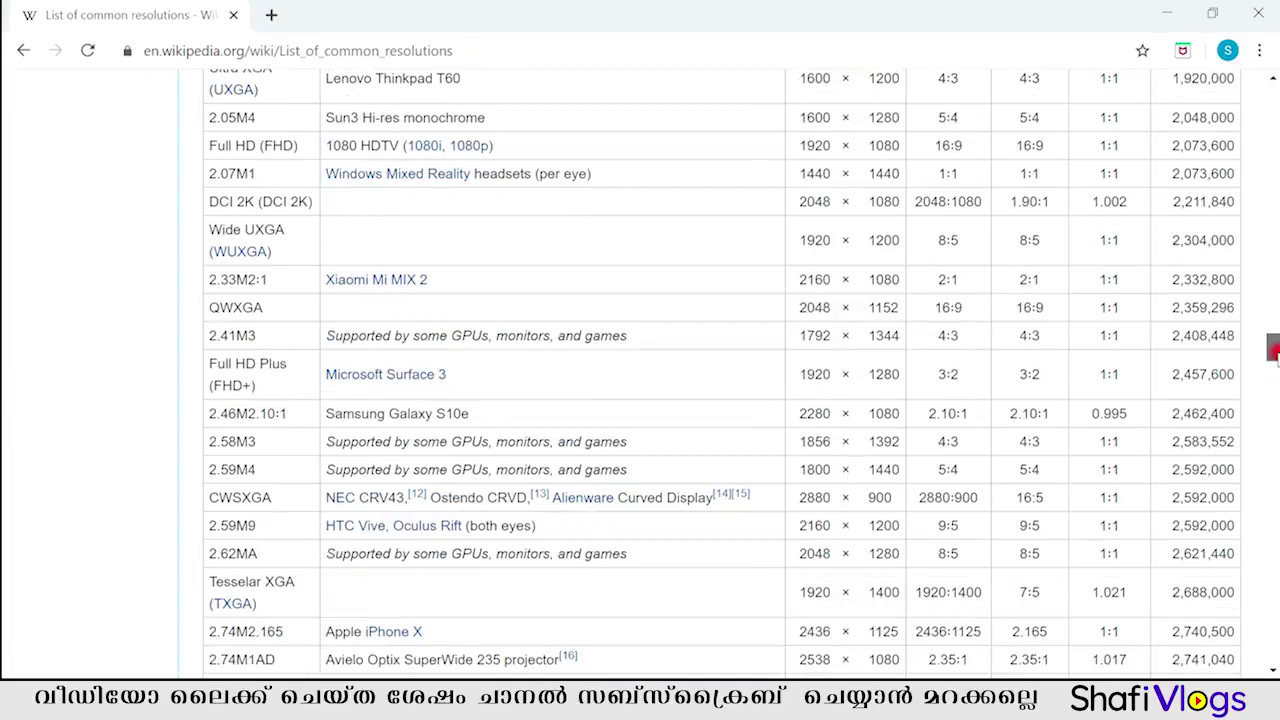
{"action": "left_click_drag", "start_coordinate": [1273, 350], "coordinate": [1273, 327]}
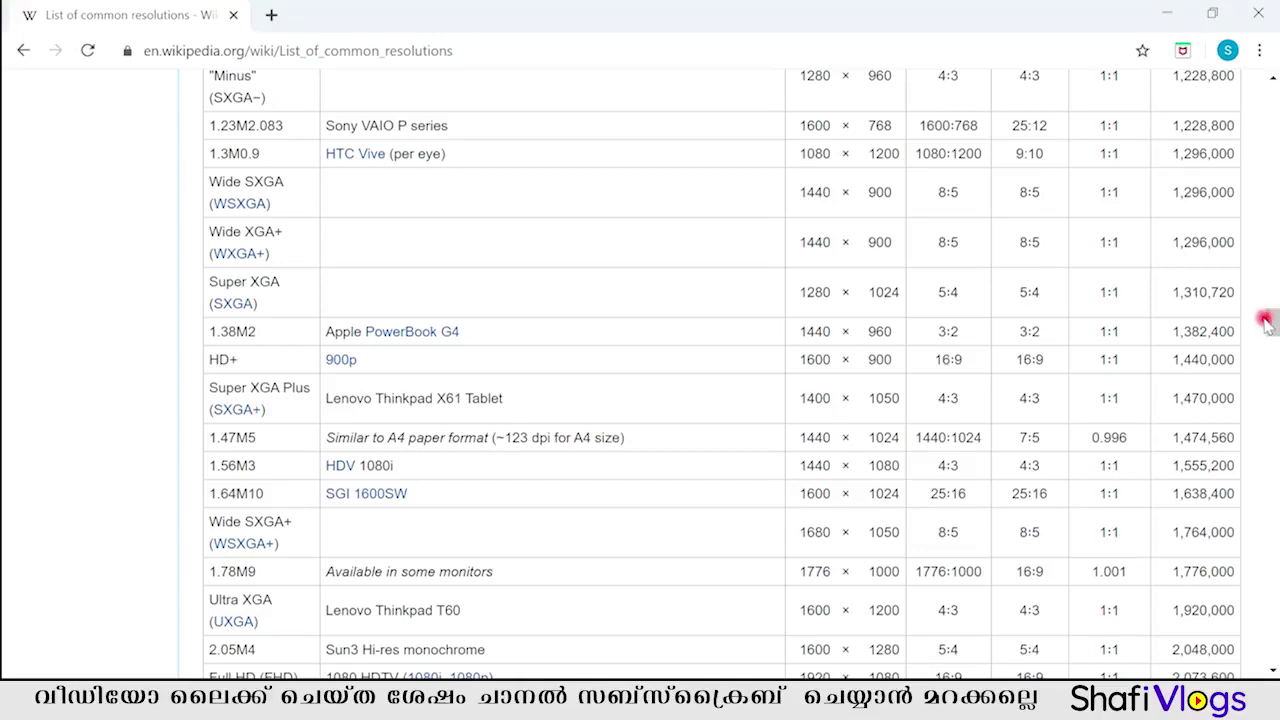
{"action": "left_click_drag", "start_coordinate": [1272, 328], "coordinate": [1273, 310]}
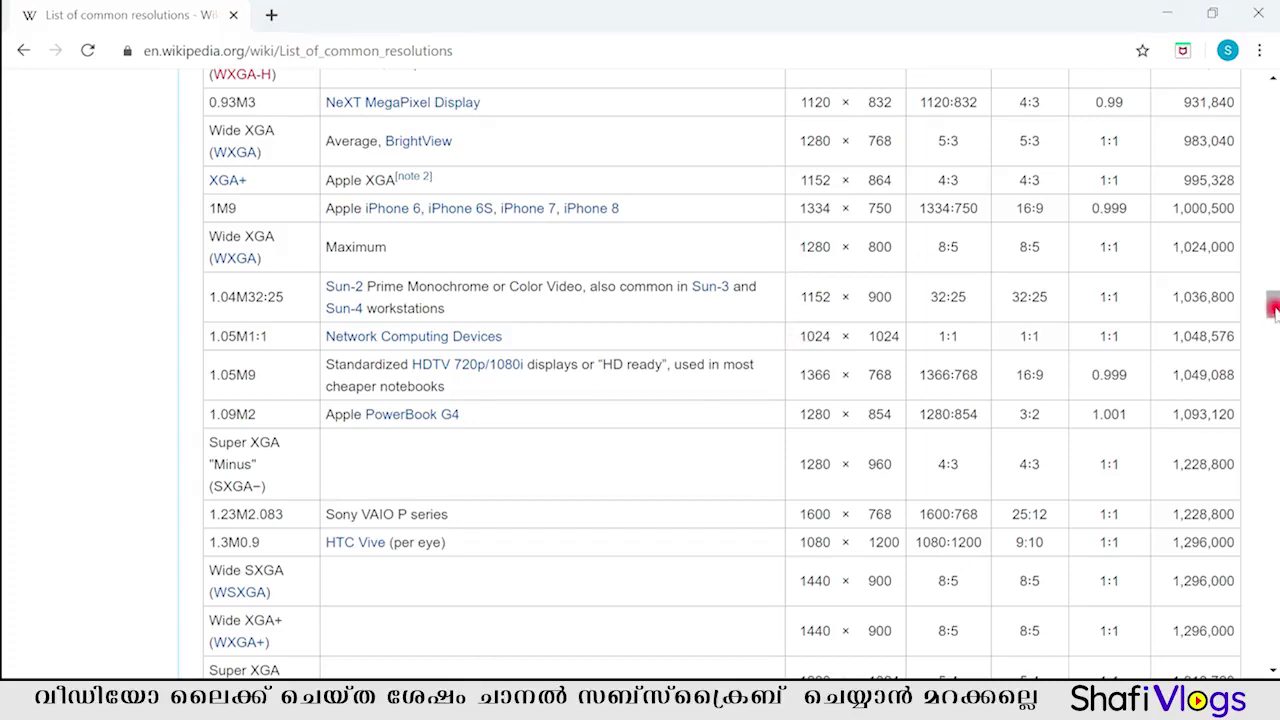
Step: Scroll up through the Wikipedia 'List of common resolutions' table in Chrome
{"action": "scroll", "coordinate": [1272, 303], "scroll_direction": "up", "scroll_amount": 1}
{"action": "scroll", "coordinate": [1272, 303], "scroll_direction": "up", "scroll_amount": 2}
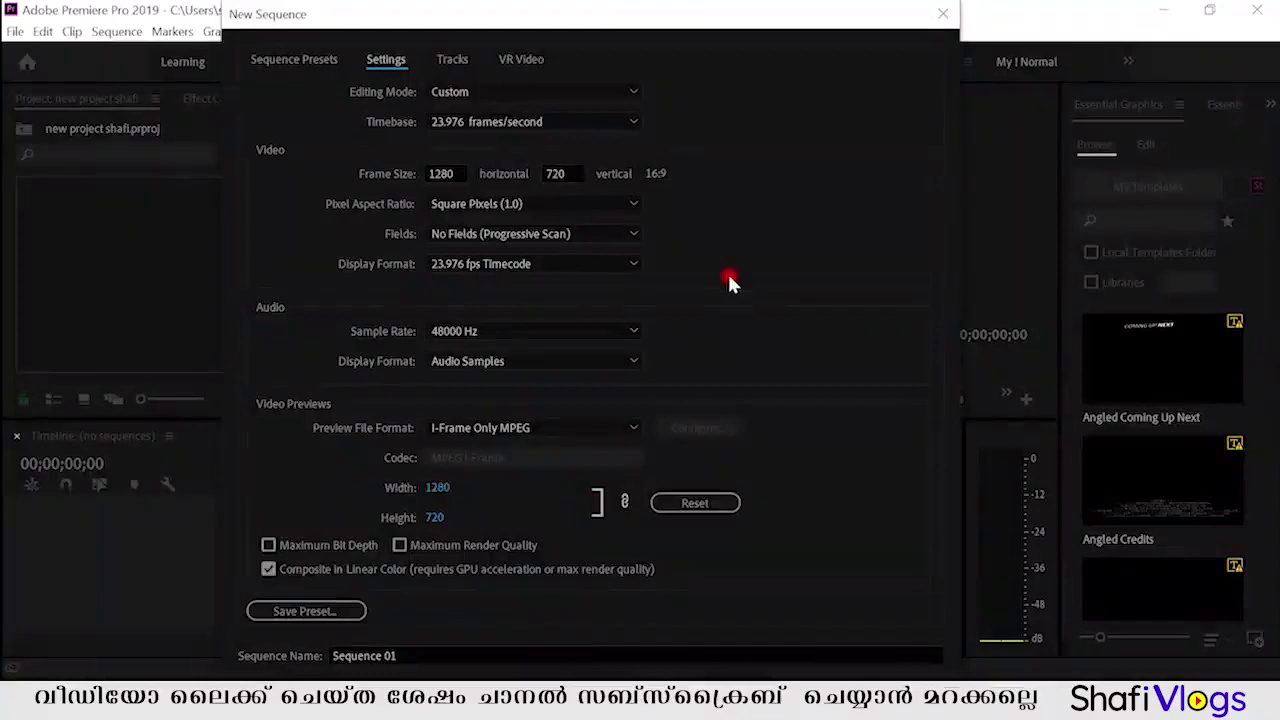
{"action": "left_click_drag", "start_coordinate": [666, 20], "coordinate": [669, 29]}
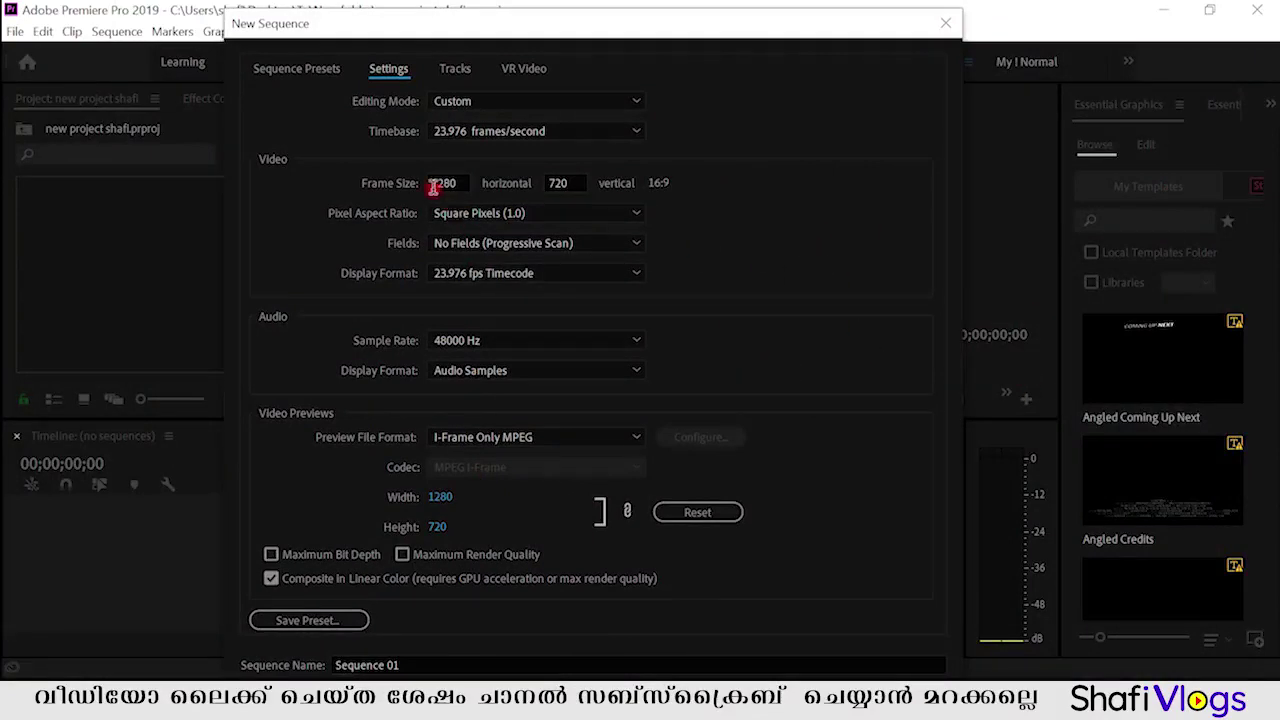
{"action": "left_click", "coordinate": [586, 193]}
{"action": "left_click", "coordinate": [430, 188]}
{"action": "left_click", "coordinate": [583, 216]}
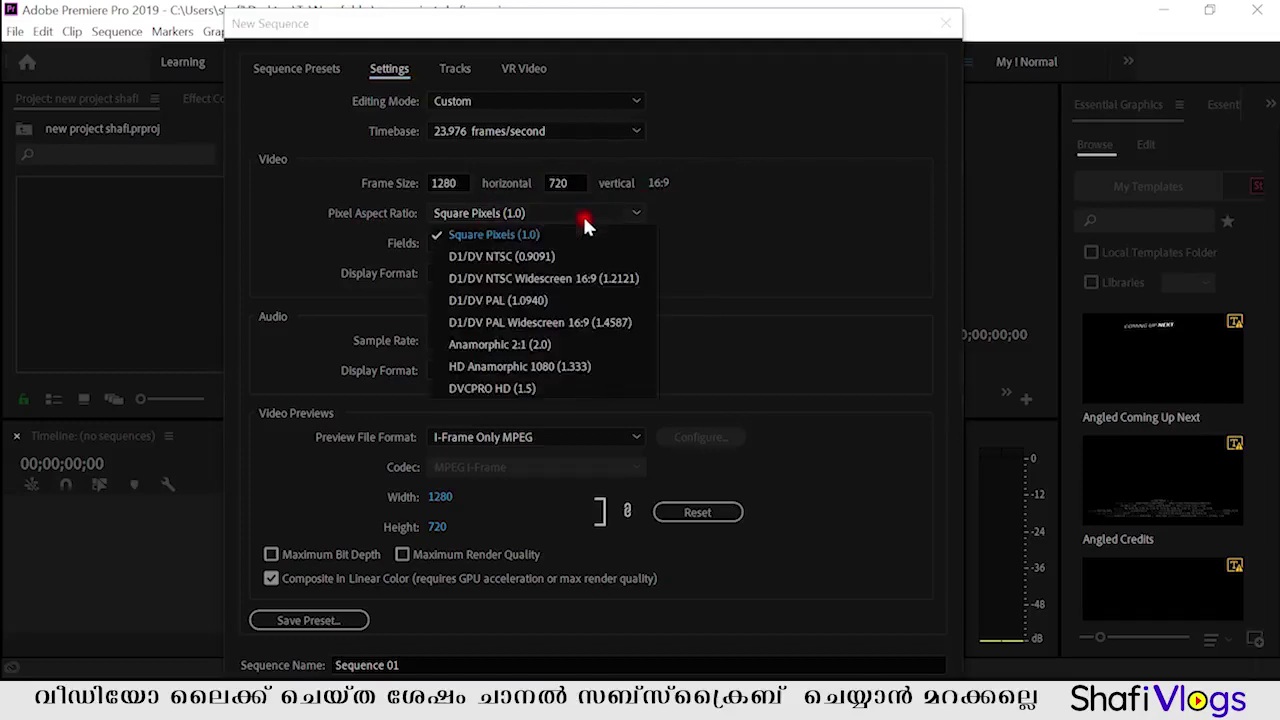
{"action": "left_click", "coordinate": [804, 216]}
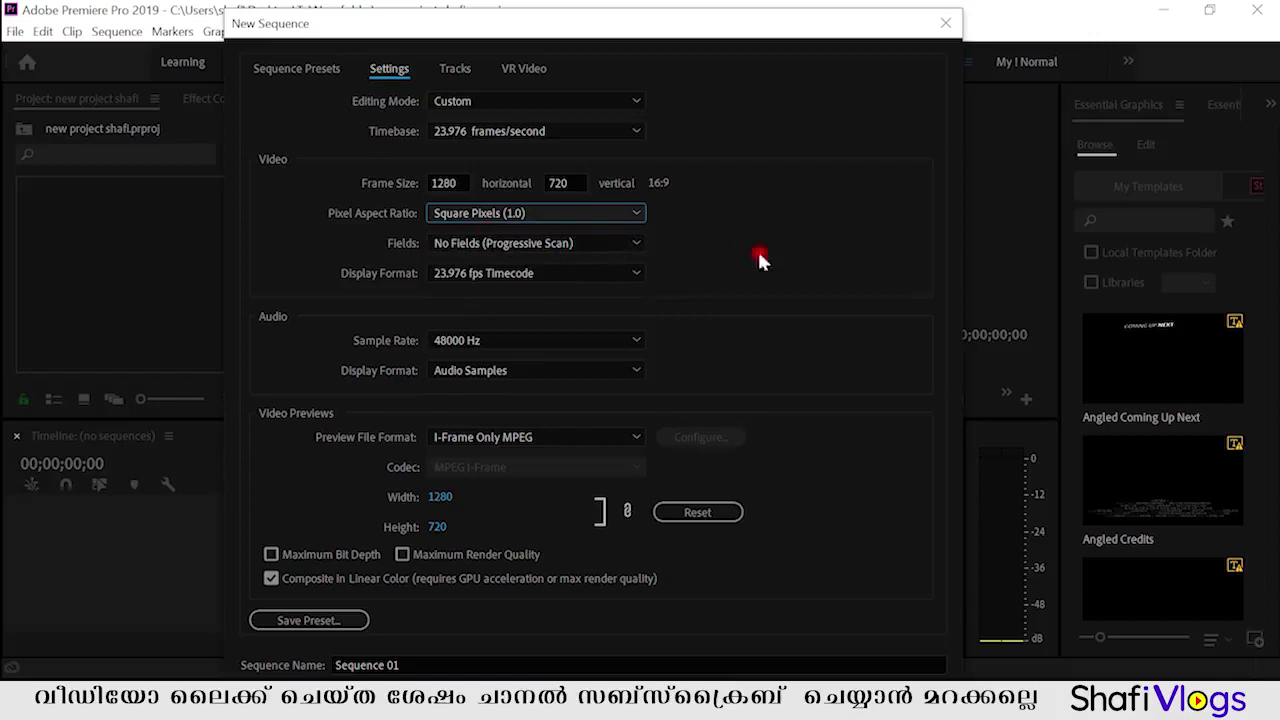
{"action": "left_click", "coordinate": [557, 243]}
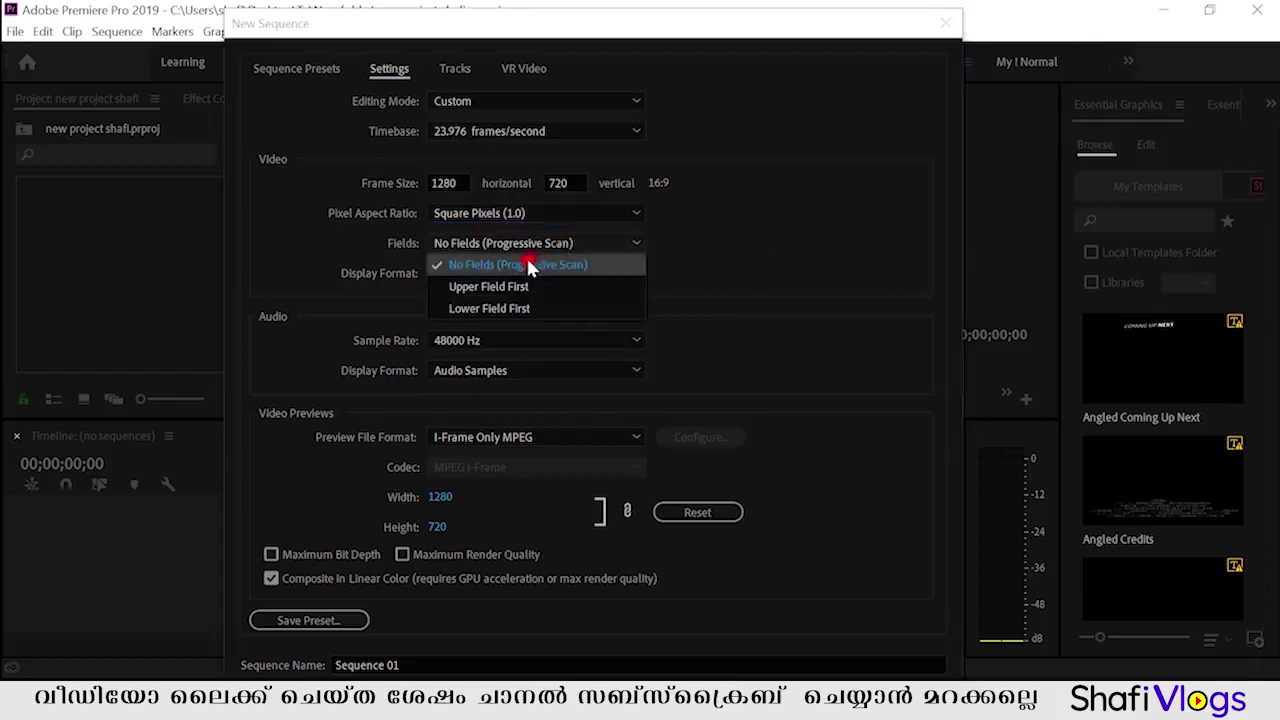
{"action": "left_click", "coordinate": [760, 236]}
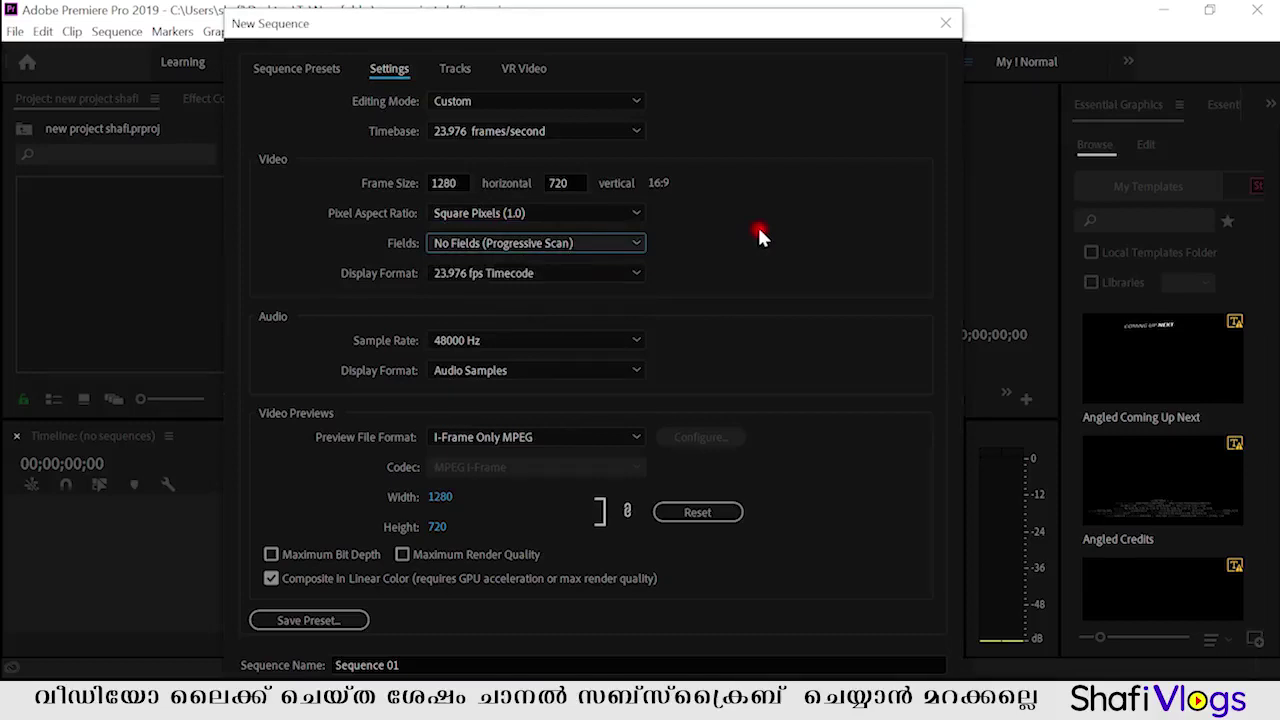
{"action": "left_click", "coordinate": [570, 274]}
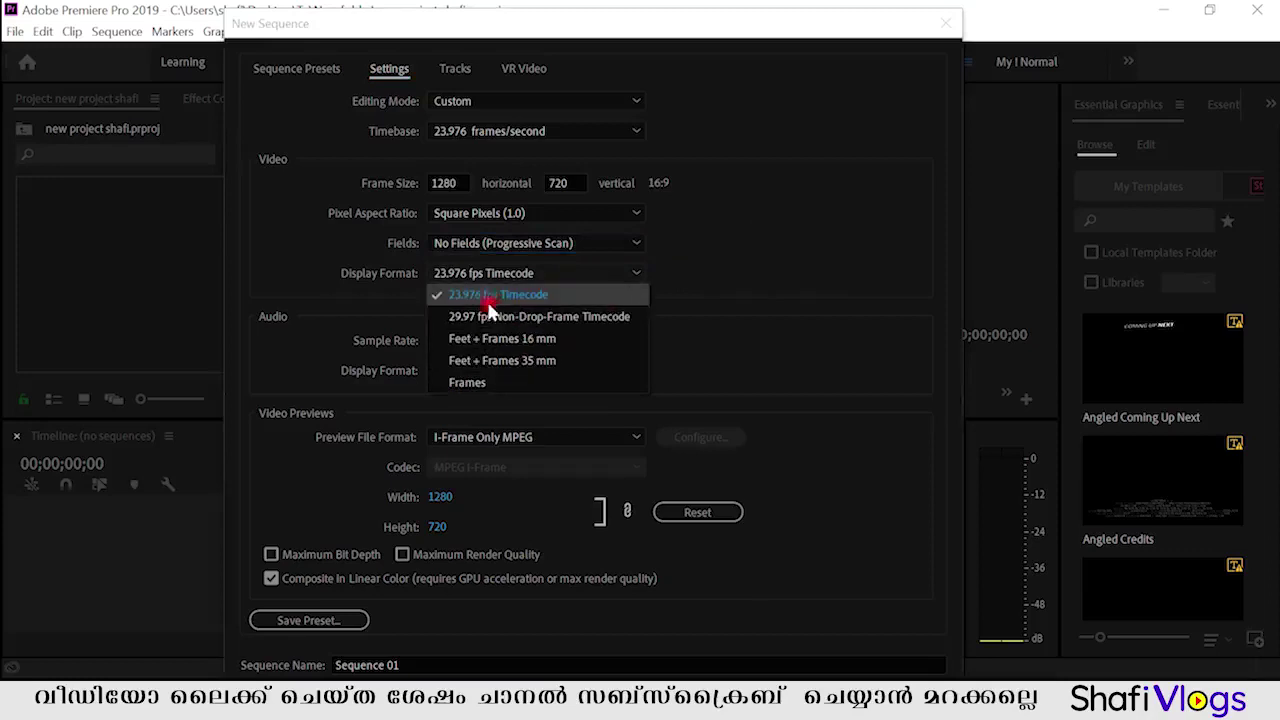
{"action": "left_click", "coordinate": [800, 234]}
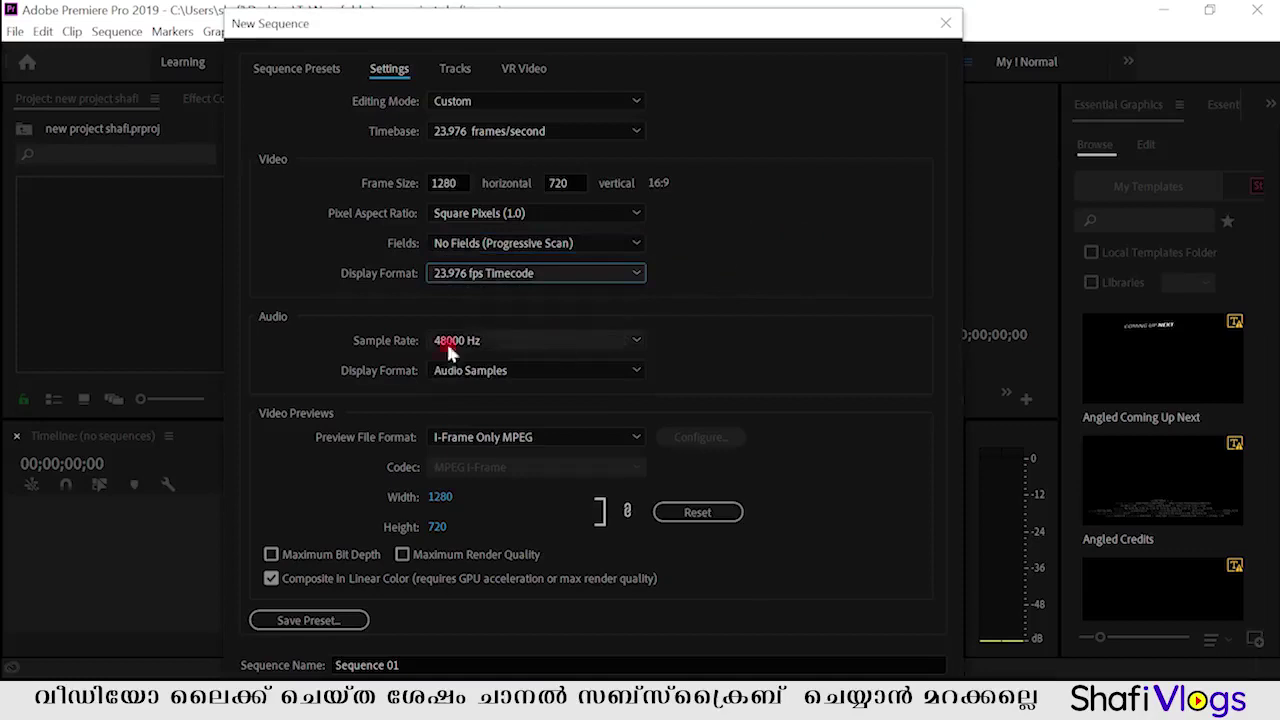
{"action": "left_click", "coordinate": [536, 343]}
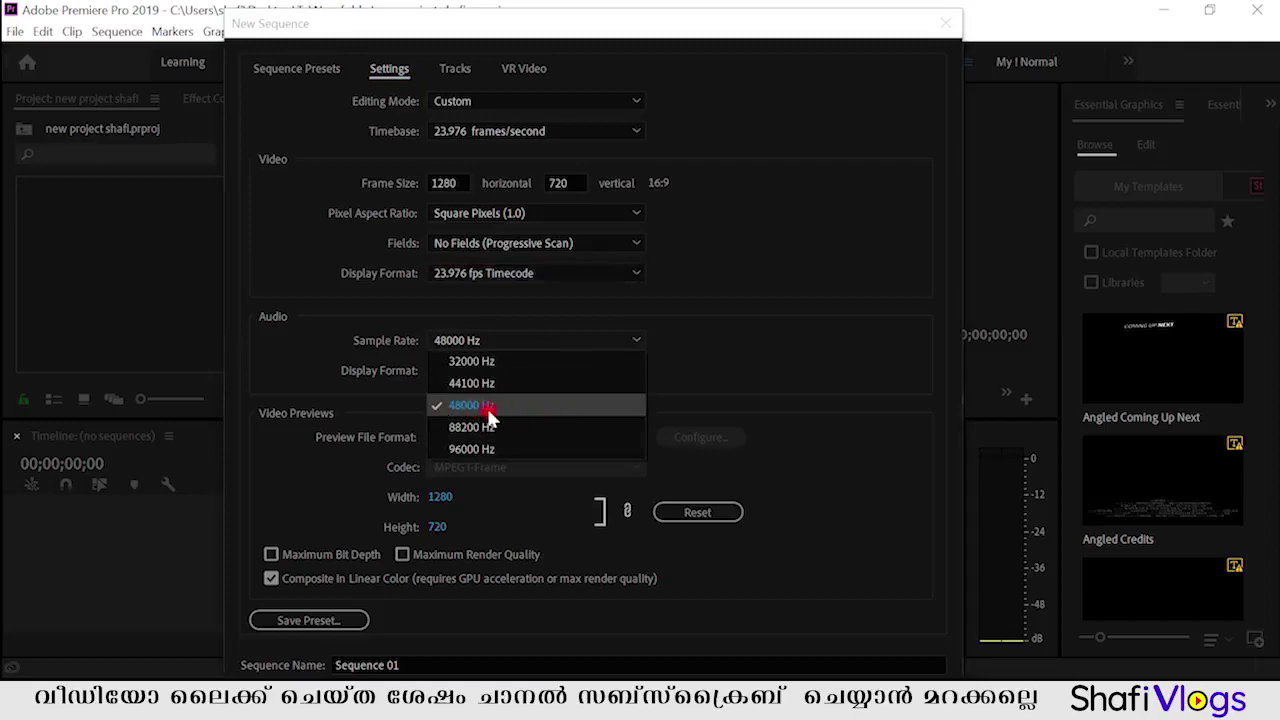
{"action": "left_click", "coordinate": [817, 299]}
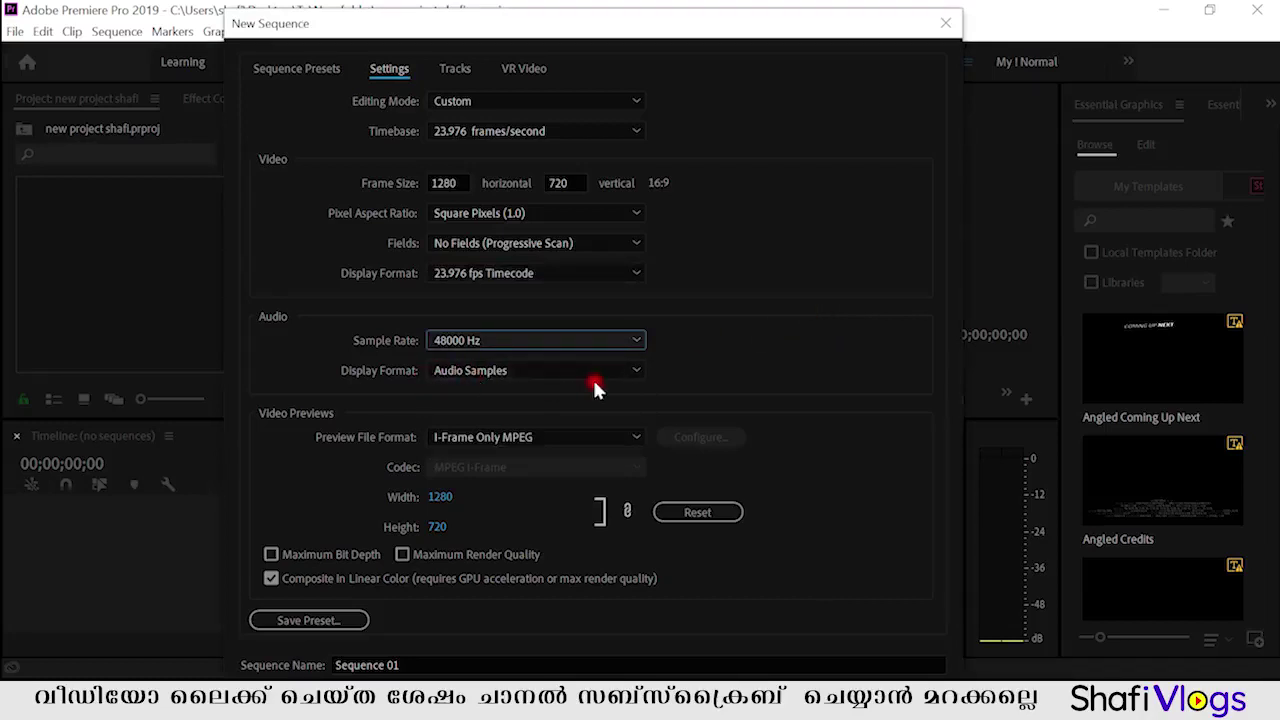
{"action": "left_click", "coordinate": [540, 373]}
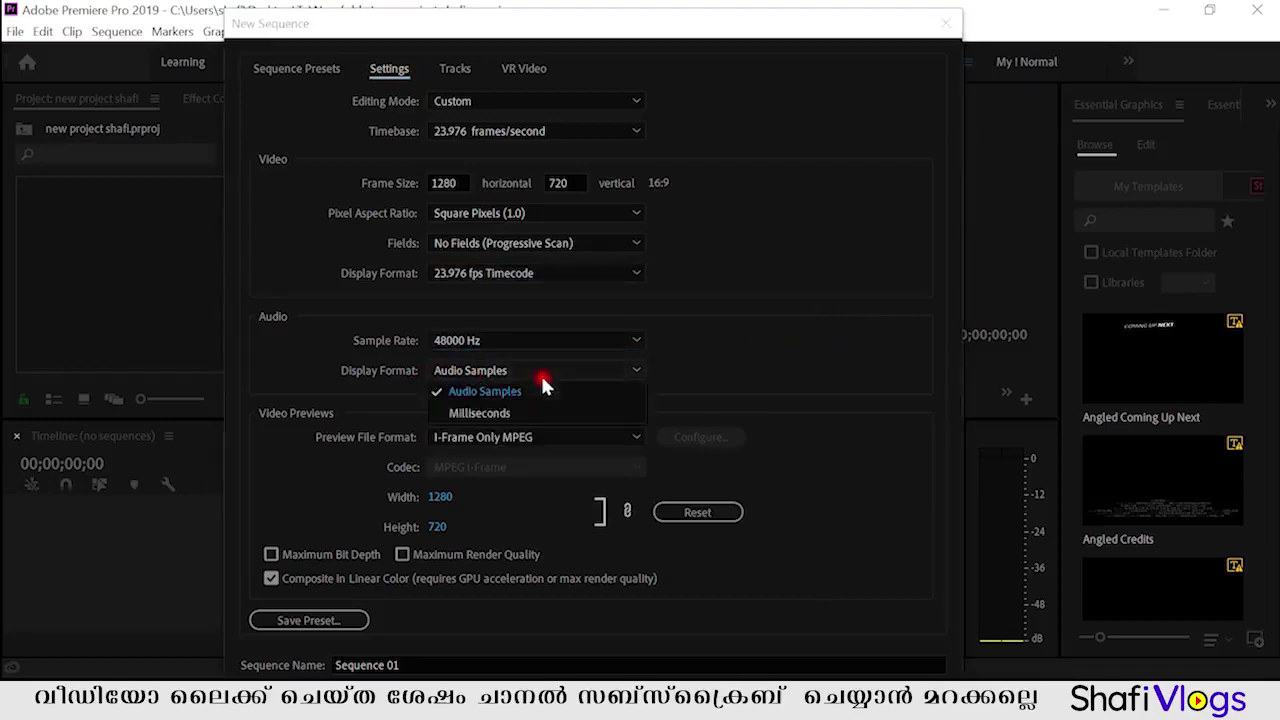
{"action": "left_click", "coordinate": [540, 373]}
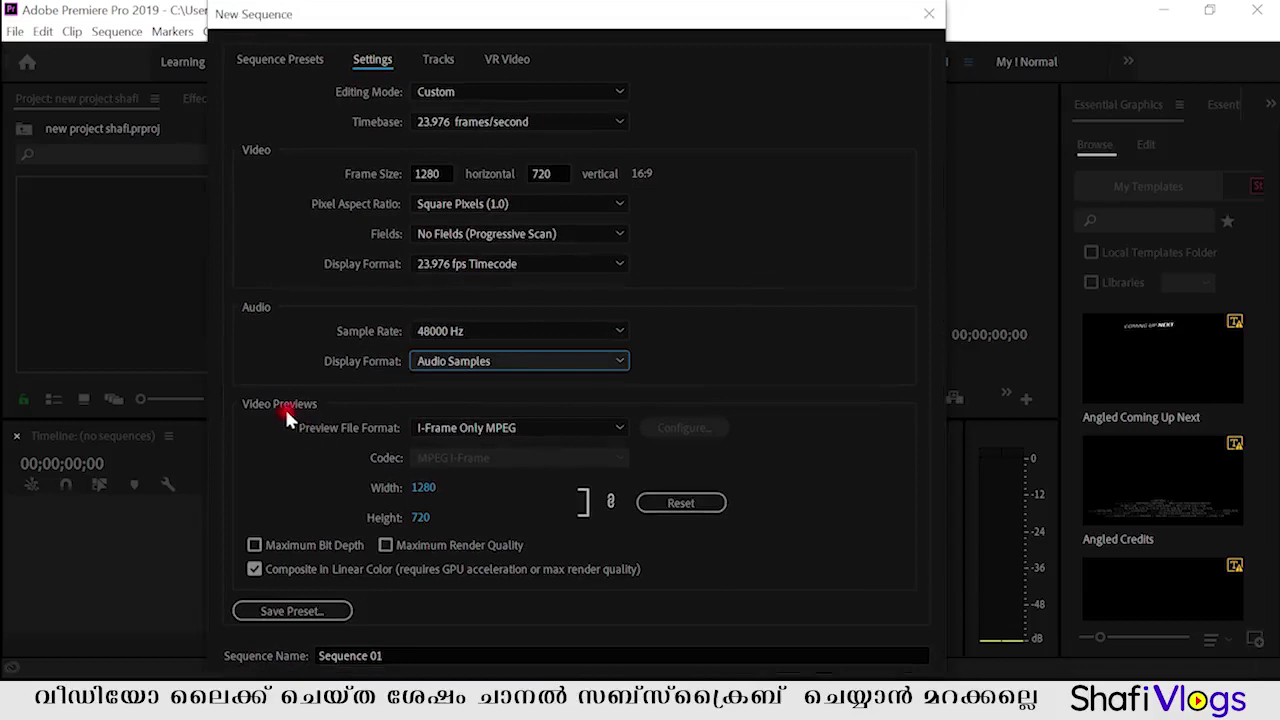
Step: Keep I-Frame Only MPEG as the preview file format and begin saving the 1280×720 settings as a preset
{"action": "left_click", "coordinate": [518, 428]}
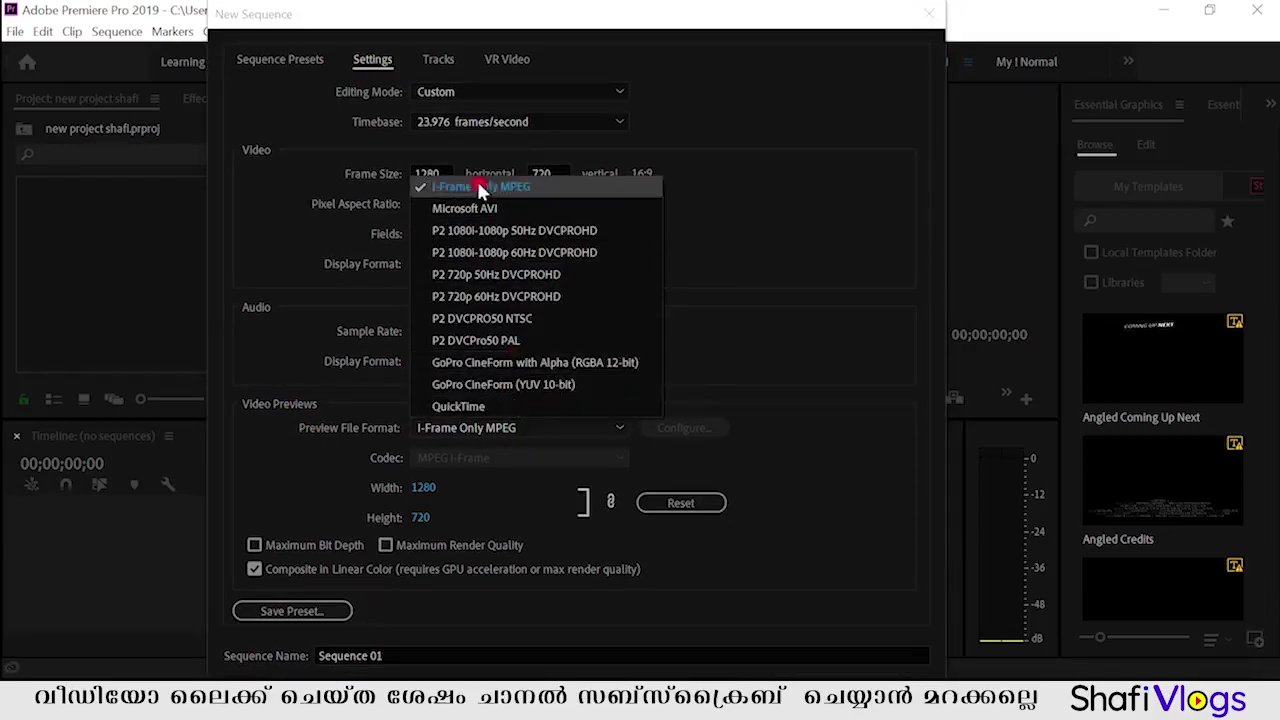
{"action": "left_click", "coordinate": [821, 263]}
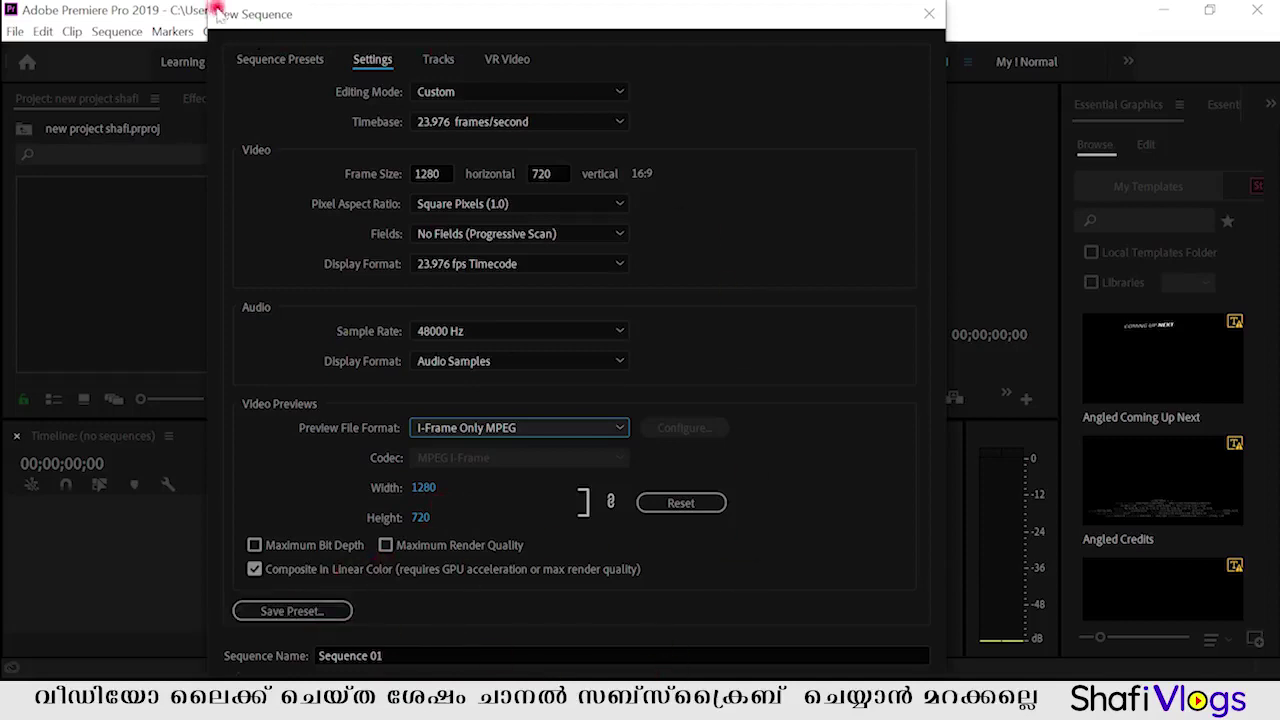
{"action": "left_click_drag", "start_coordinate": [215, 10], "coordinate": [206, 10]}
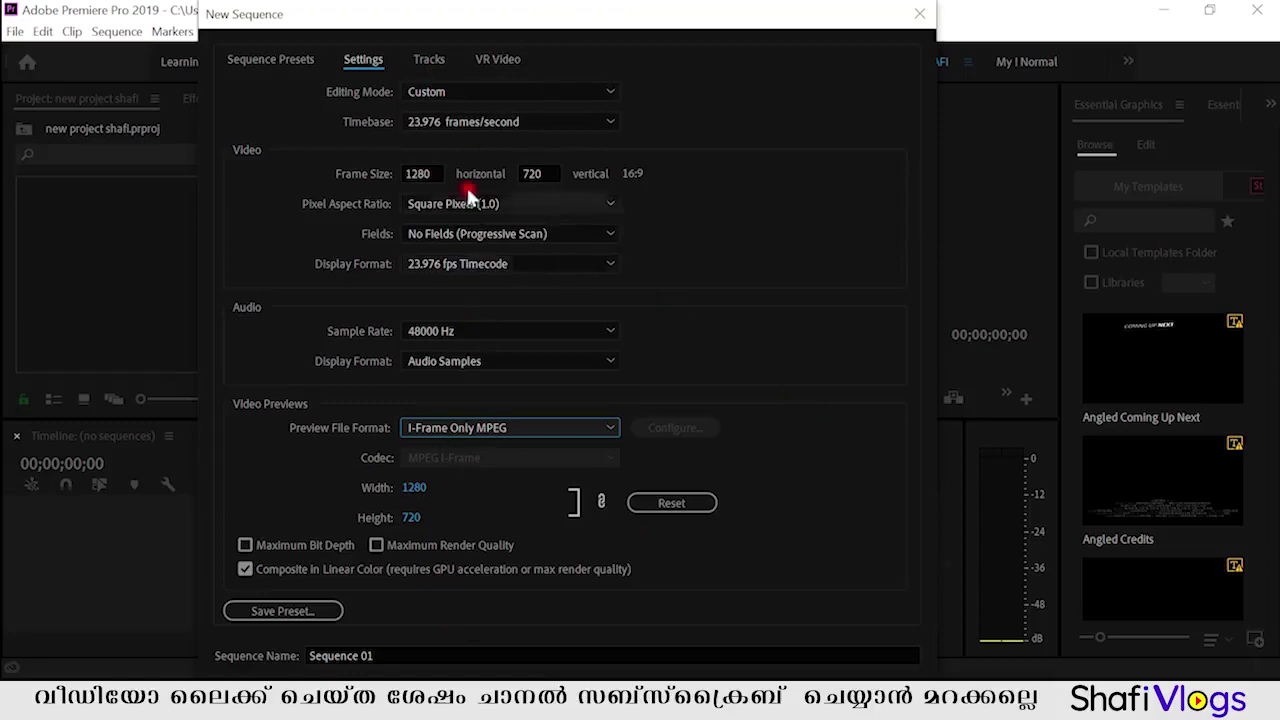
{"action": "left_click", "coordinate": [293, 611]}
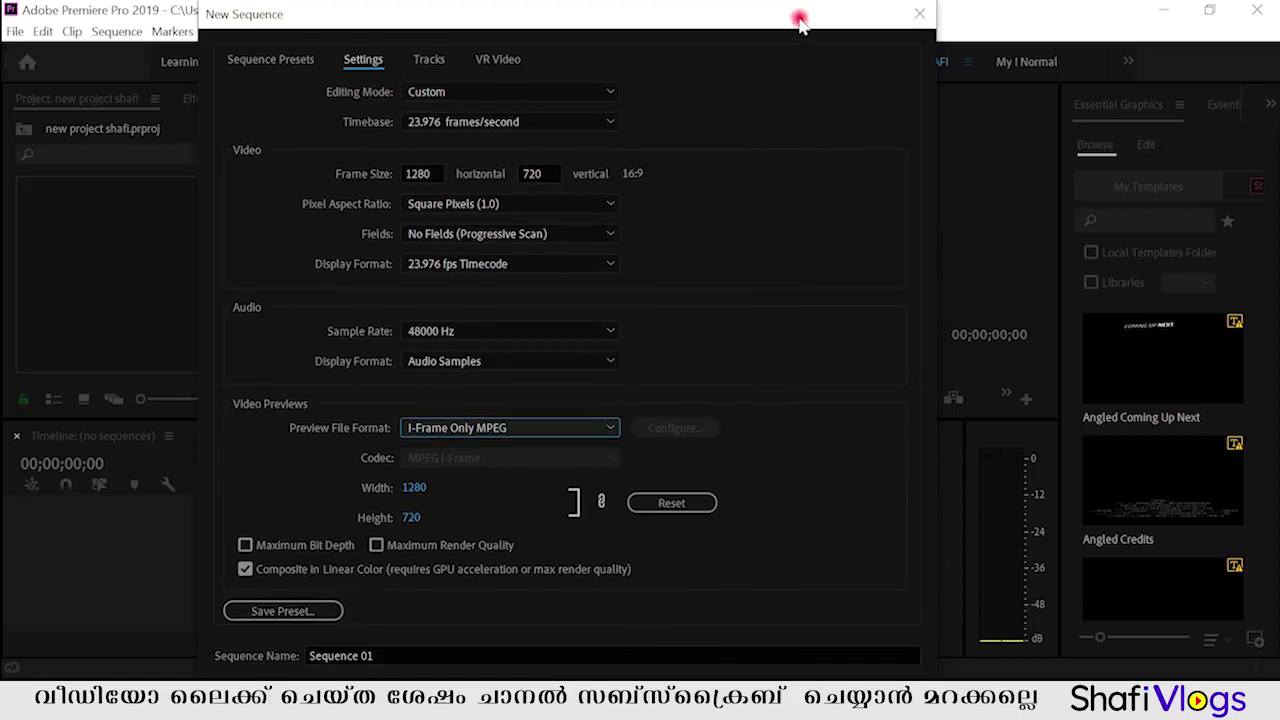
{"action": "left_click", "coordinate": [256, 611]}
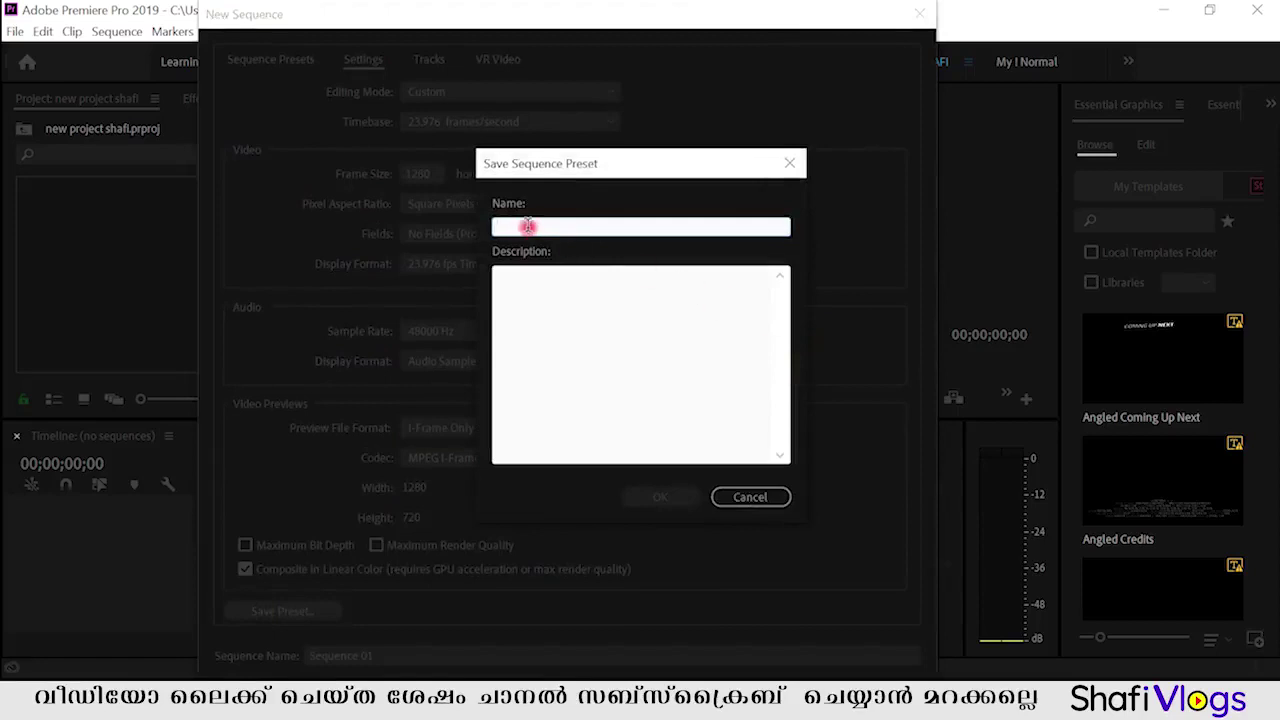
Step: Name the new sequence preset 'shafi' and save it
{"action": "left_click", "coordinate": [537, 300]}
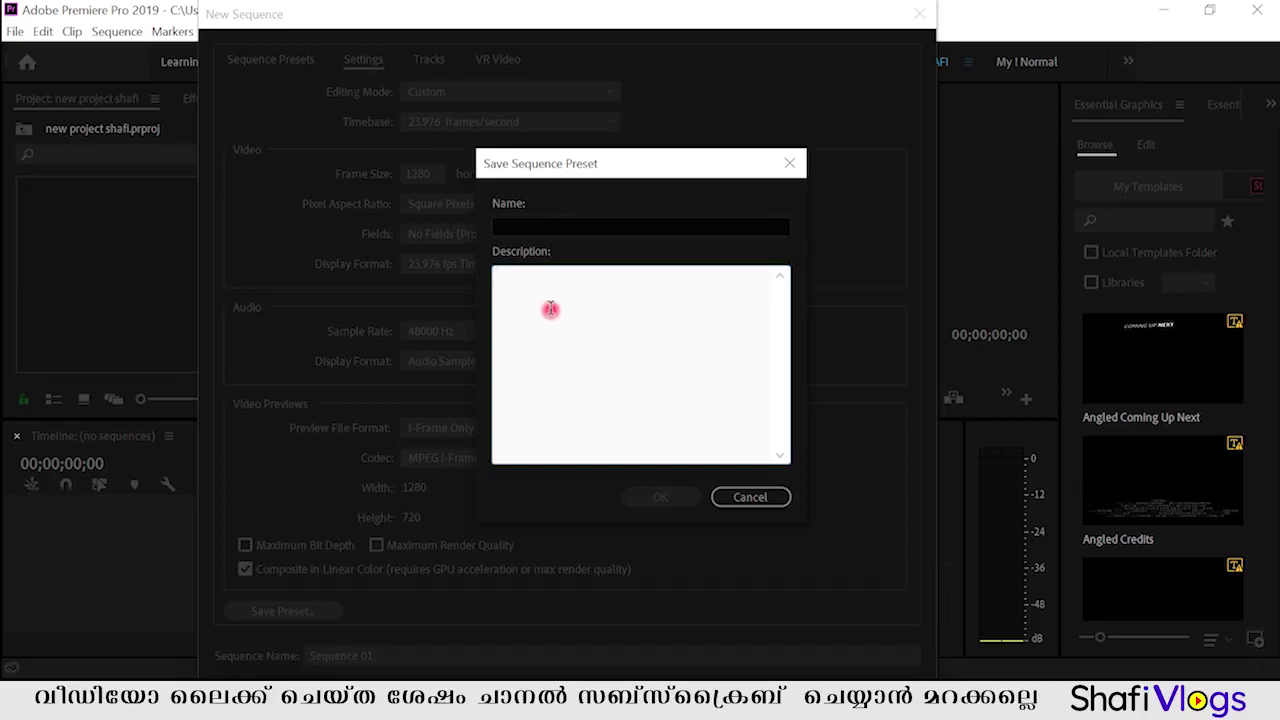
{"action": "left_click", "coordinate": [533, 228]}
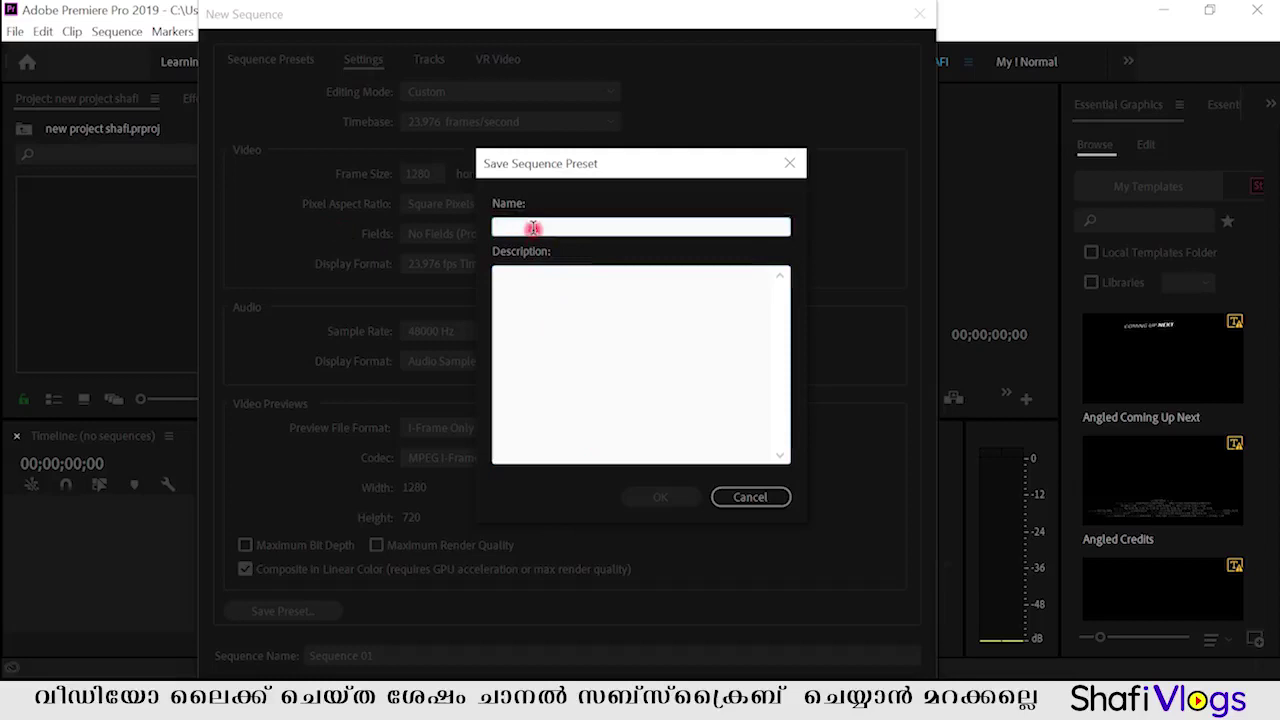
{"action": "type", "text": "shafi"}
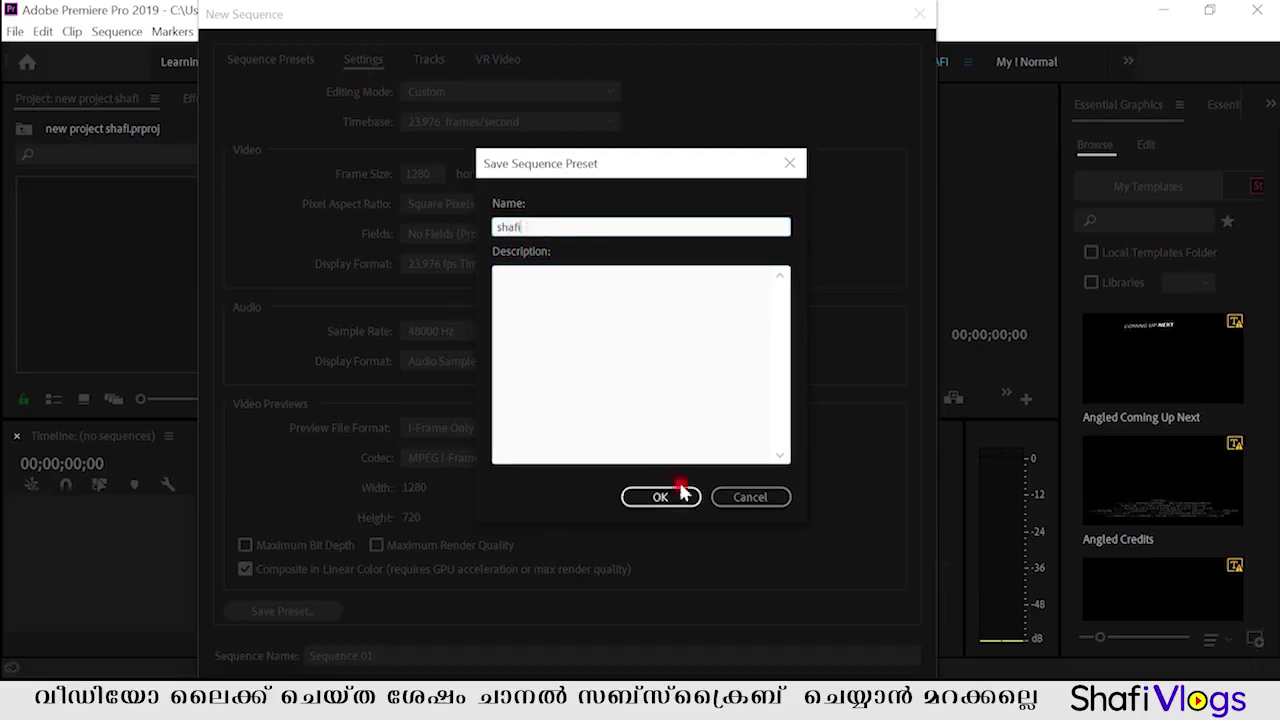
{"action": "left_click", "coordinate": [528, 331]}
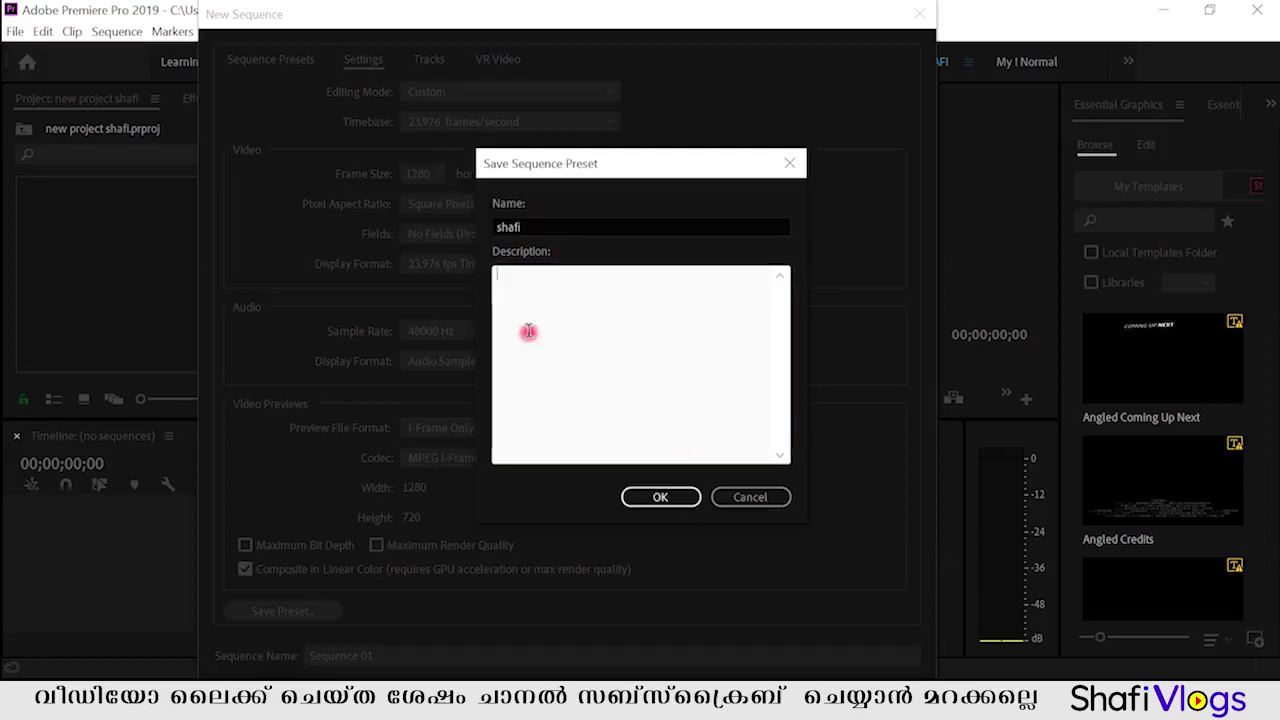
{"action": "left_click", "coordinate": [641, 499]}
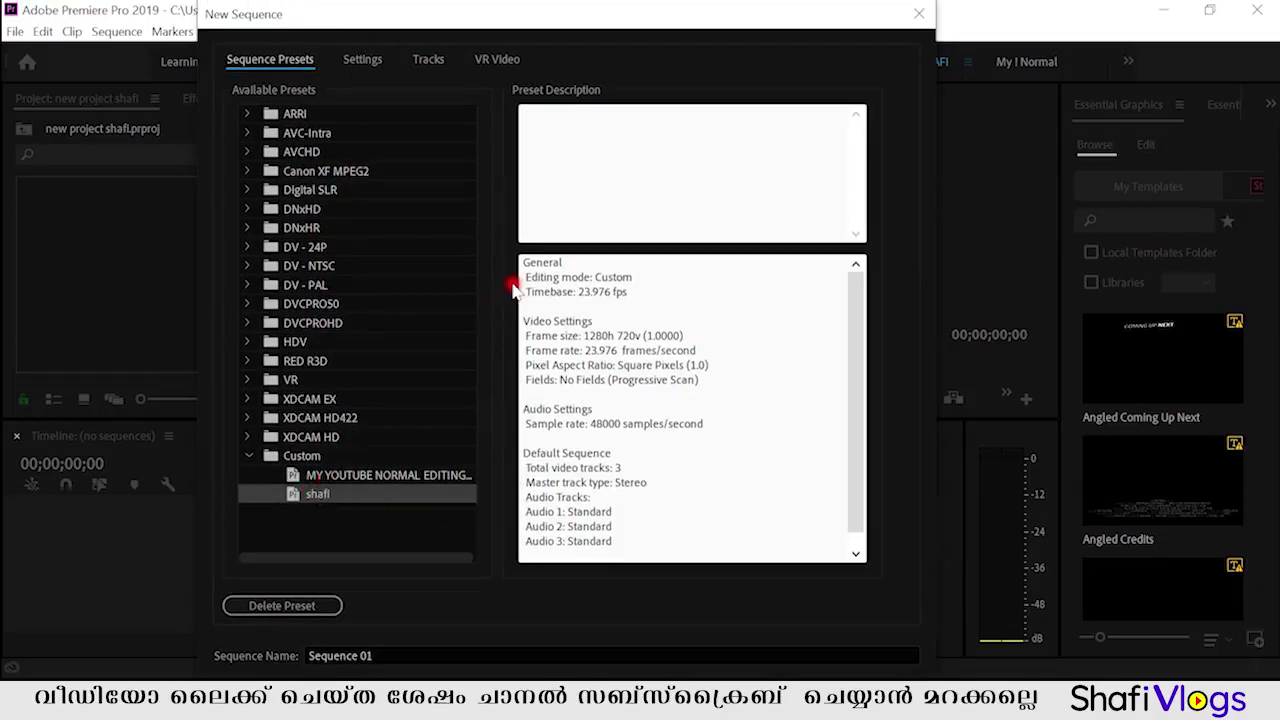
Step: Review the shafi preset's editing mode and timebase details, then create Sequence 01 from it
{"action": "mouse_move", "coordinate": [531, 280]}
{"action": "left_mouse_down"}
{"action": "mouse_move", "coordinate": [528, 291]}
{"action": "mouse_move", "coordinate": [598, 337]}
{"action": "mouse_move", "coordinate": [690, 350]}
{"action": "left_mouse_up"}
{"action": "left_click", "coordinate": [560, 298]}
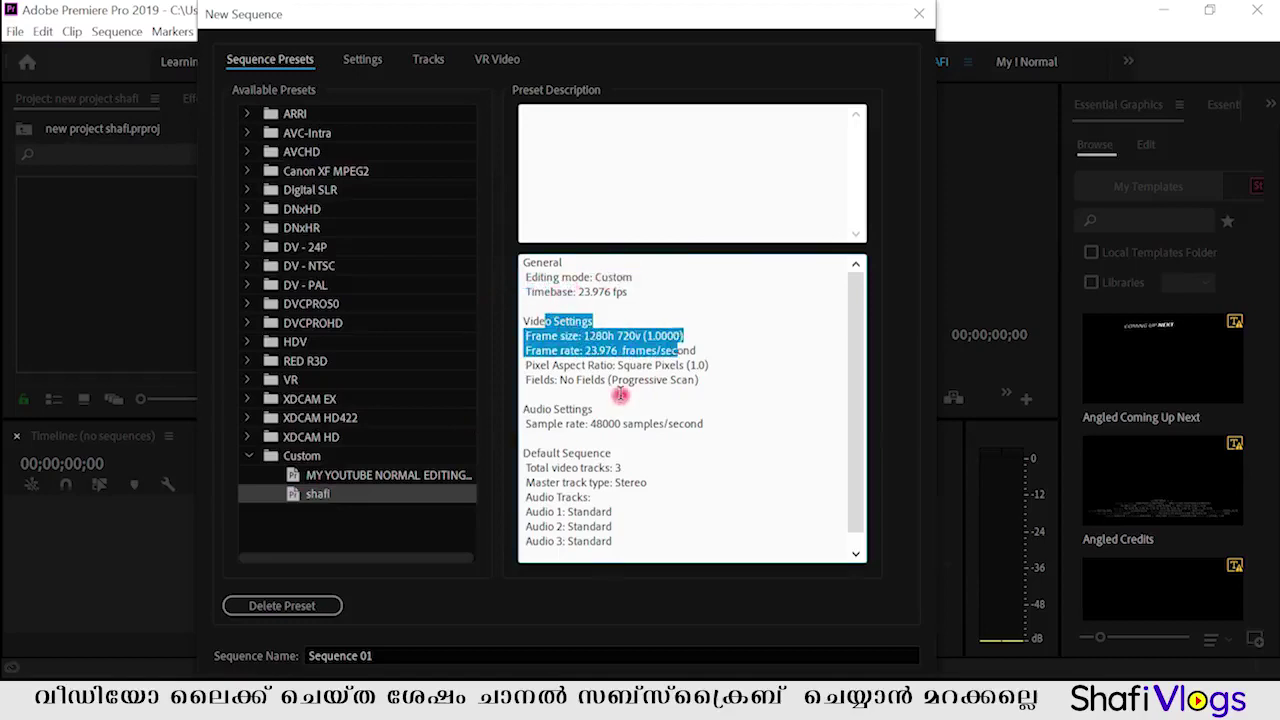
{"action": "left_click_drag", "start_coordinate": [592, 380], "coordinate": [608, 469]}
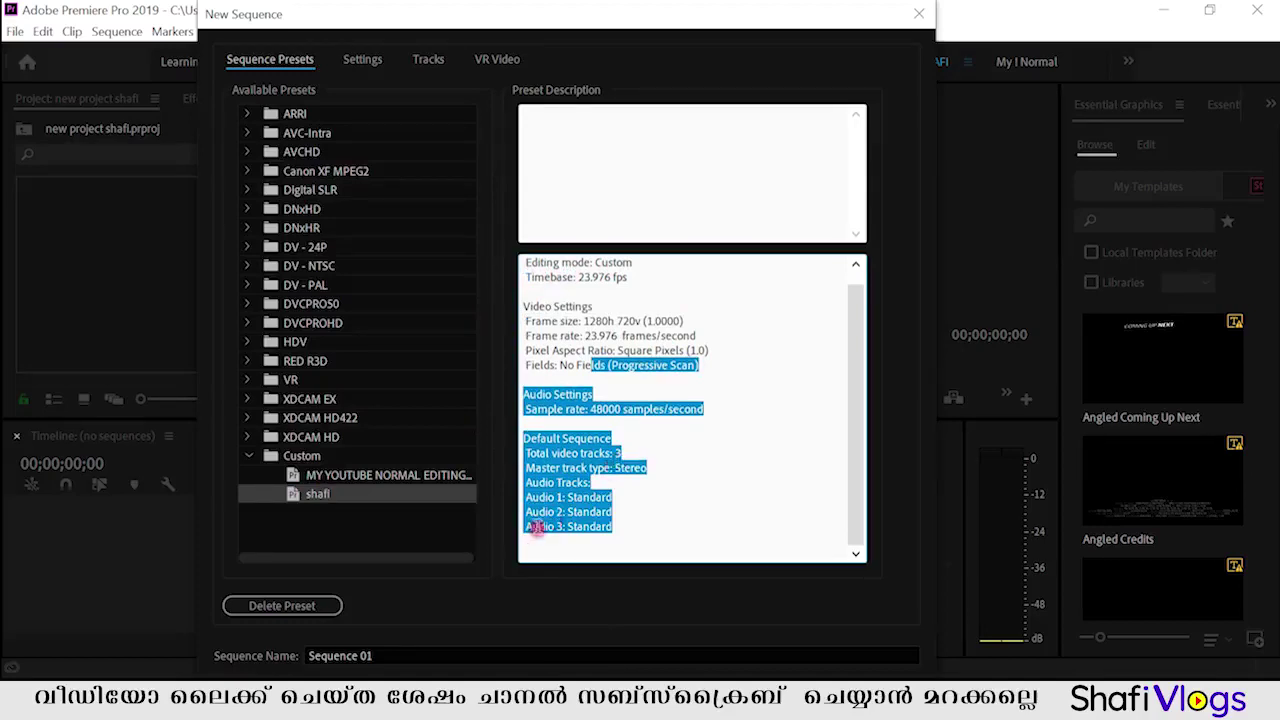
{"action": "left_click", "coordinate": [743, 501]}
{"action": "scroll", "coordinate": [660, 350], "scroll_direction": "up", "scroll_amount": 1}
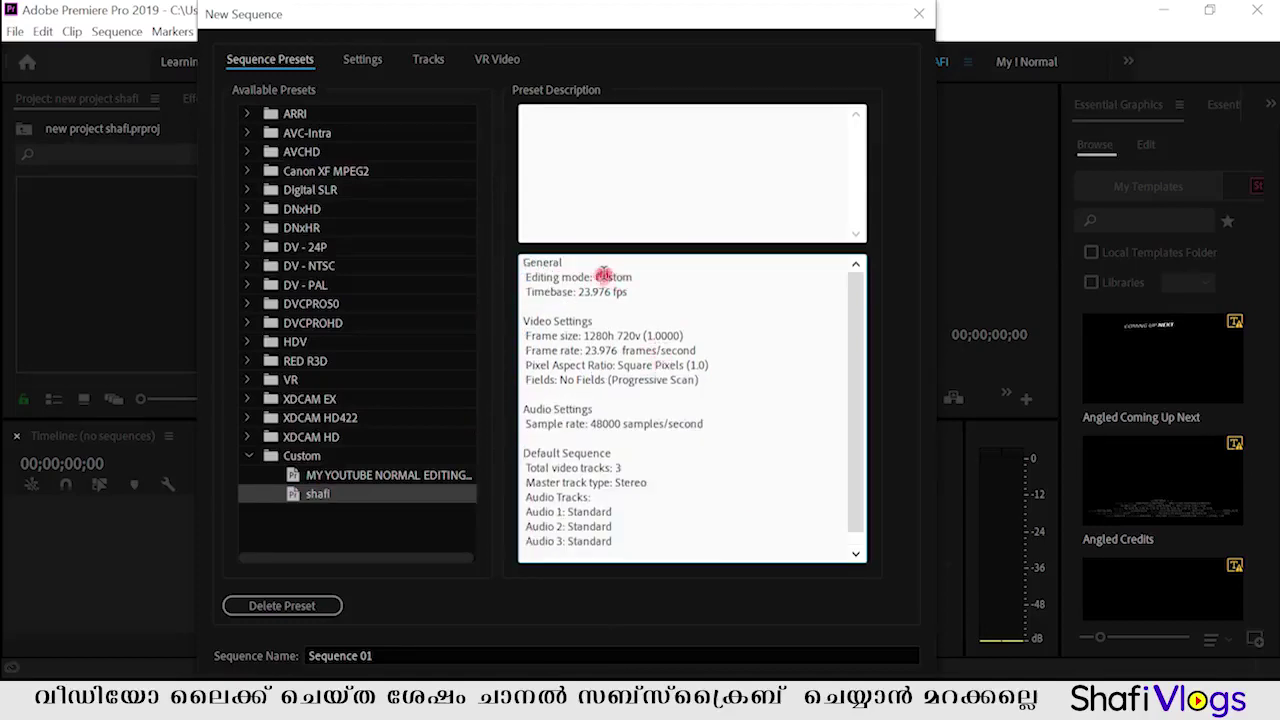
{"action": "left_click", "coordinate": [294, 495]}
{"action": "double_click", "coordinate": [316, 490]}
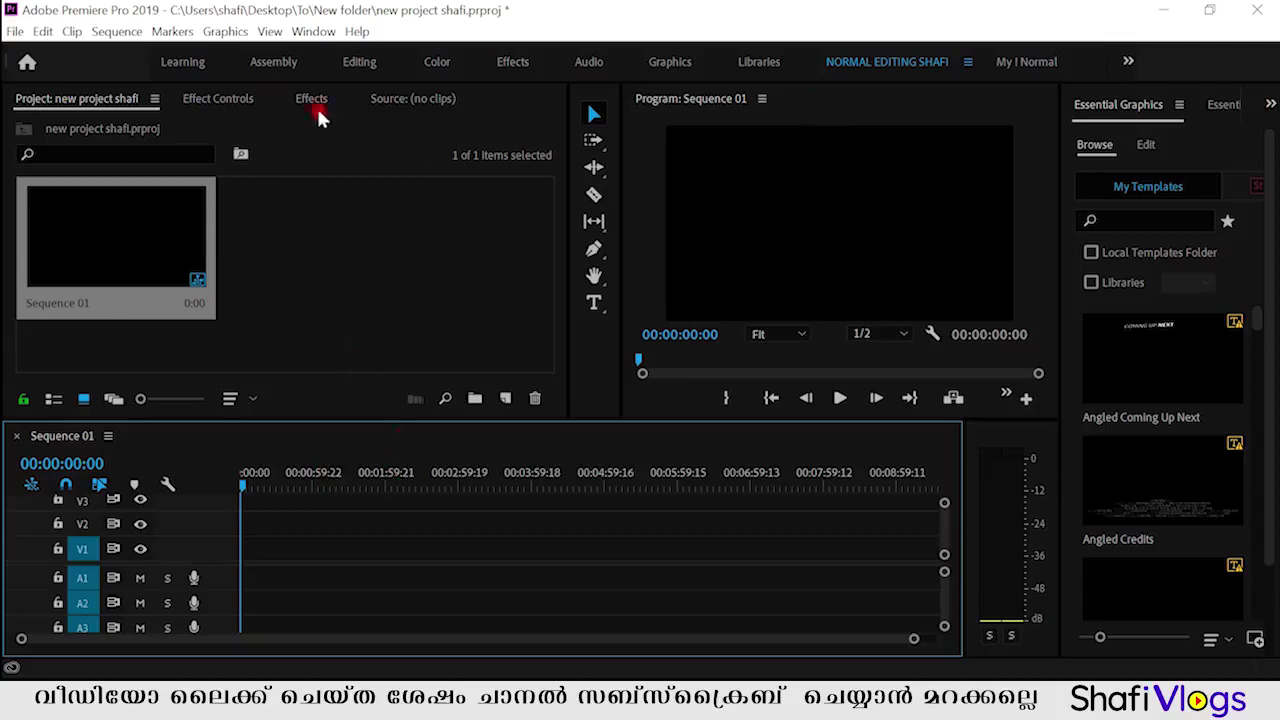
Step: Create a second sequence, Sequence 02, from the shafi preset
{"action": "left_click", "coordinate": [15, 31]}
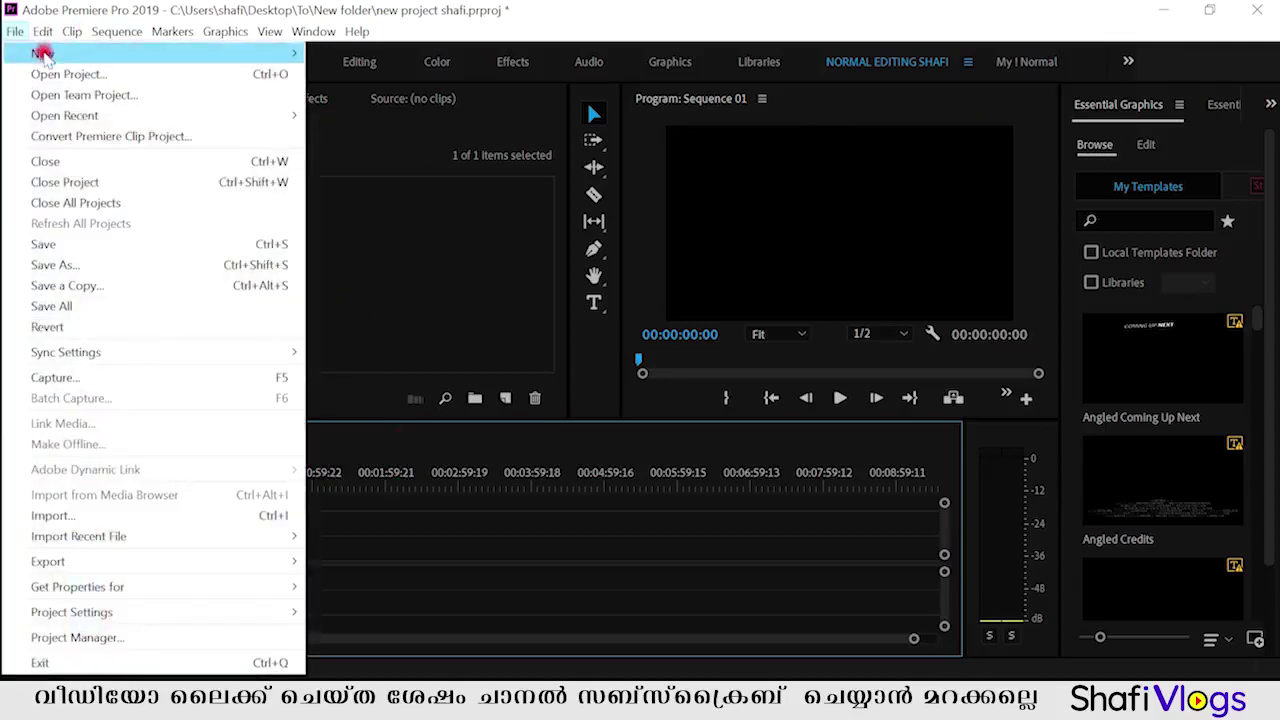
{"action": "mouse_move", "coordinate": [45, 53]}
{"action": "left_click", "coordinate": [440, 100]}
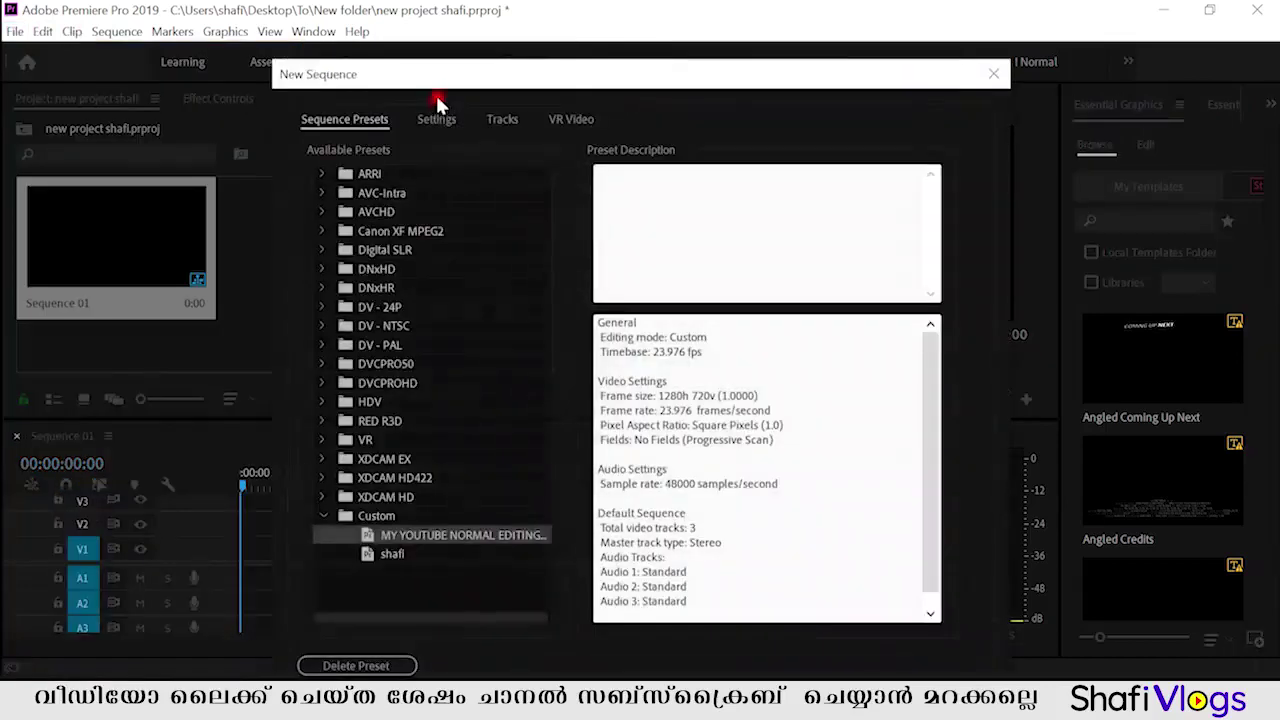
{"action": "left_click", "coordinate": [392, 555]}
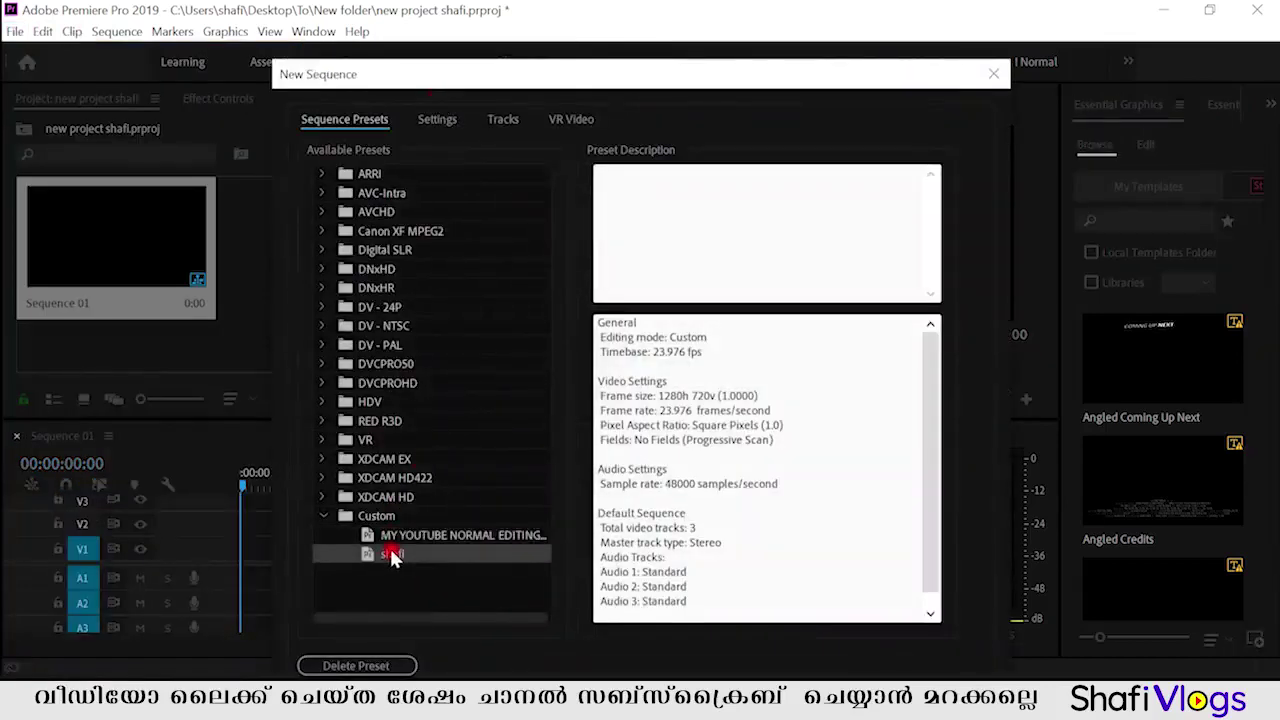
{"action": "double_click", "coordinate": [392, 556]}
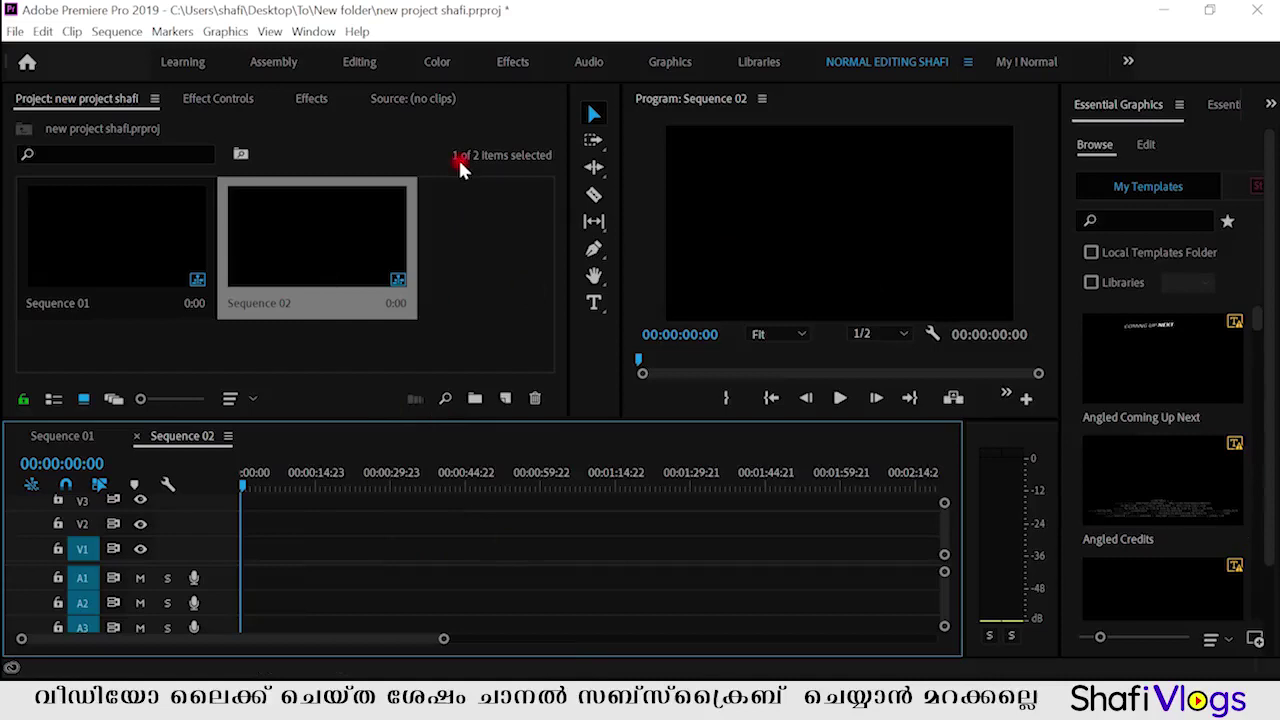
Step: Select Sequence 02 in the Project panel and delete it
{"action": "left_click", "coordinate": [422, 462]}
{"action": "left_click", "coordinate": [476, 306]}
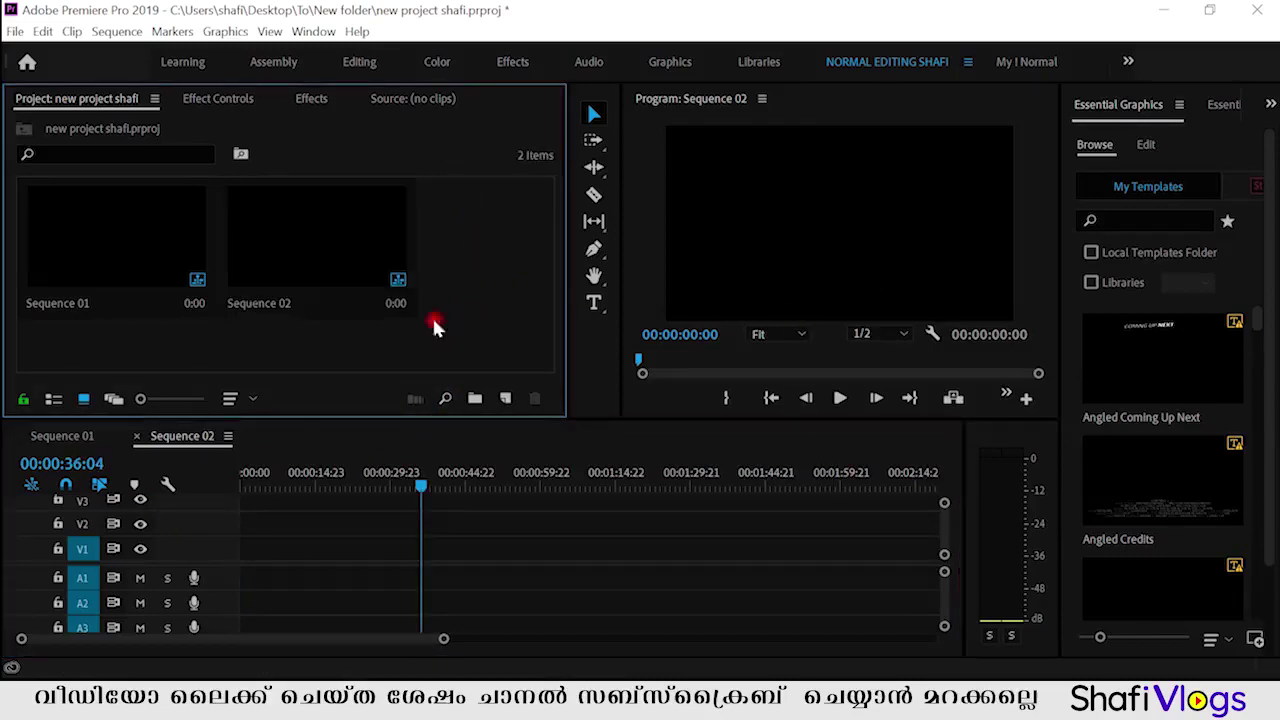
{"action": "left_click", "coordinate": [343, 266]}
{"action": "key", "text": "Delete"}
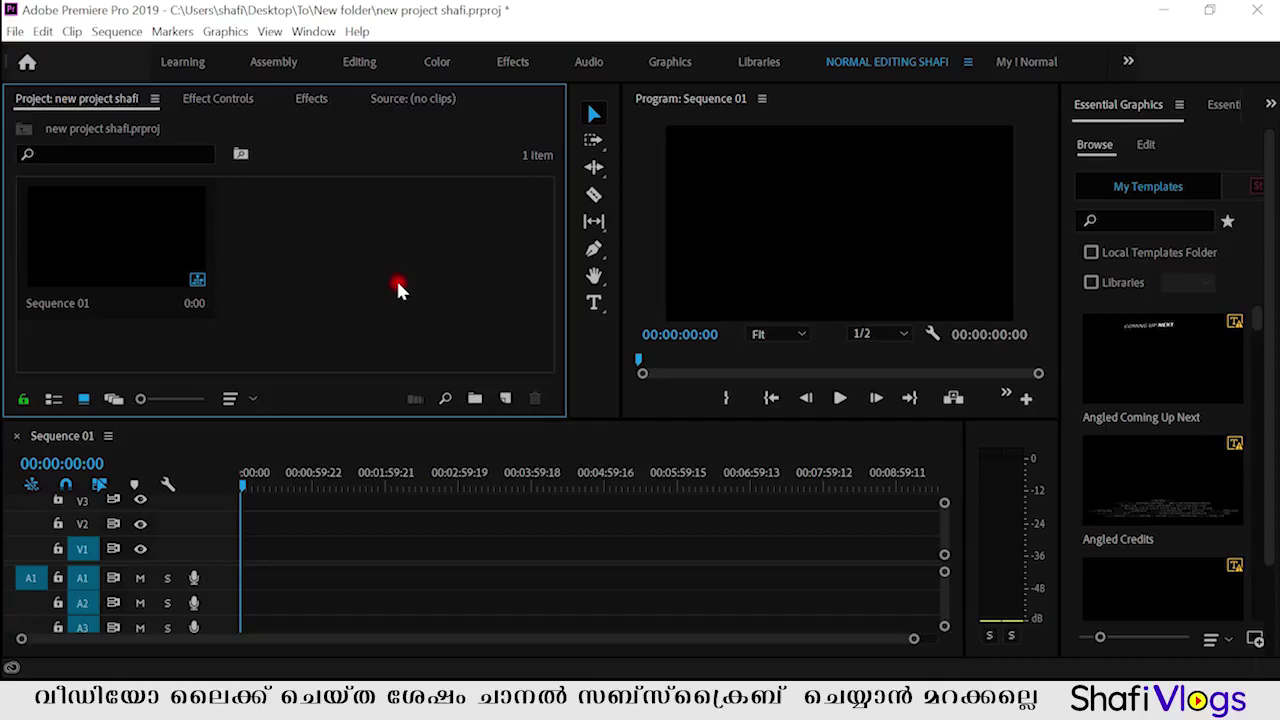
Step: Import Thumbnail.jpg from the 48 Video Editing padikkam folder into the project
{"action": "double_click", "coordinate": [397, 281]}
{"action": "left_click", "coordinate": [680, 210]}
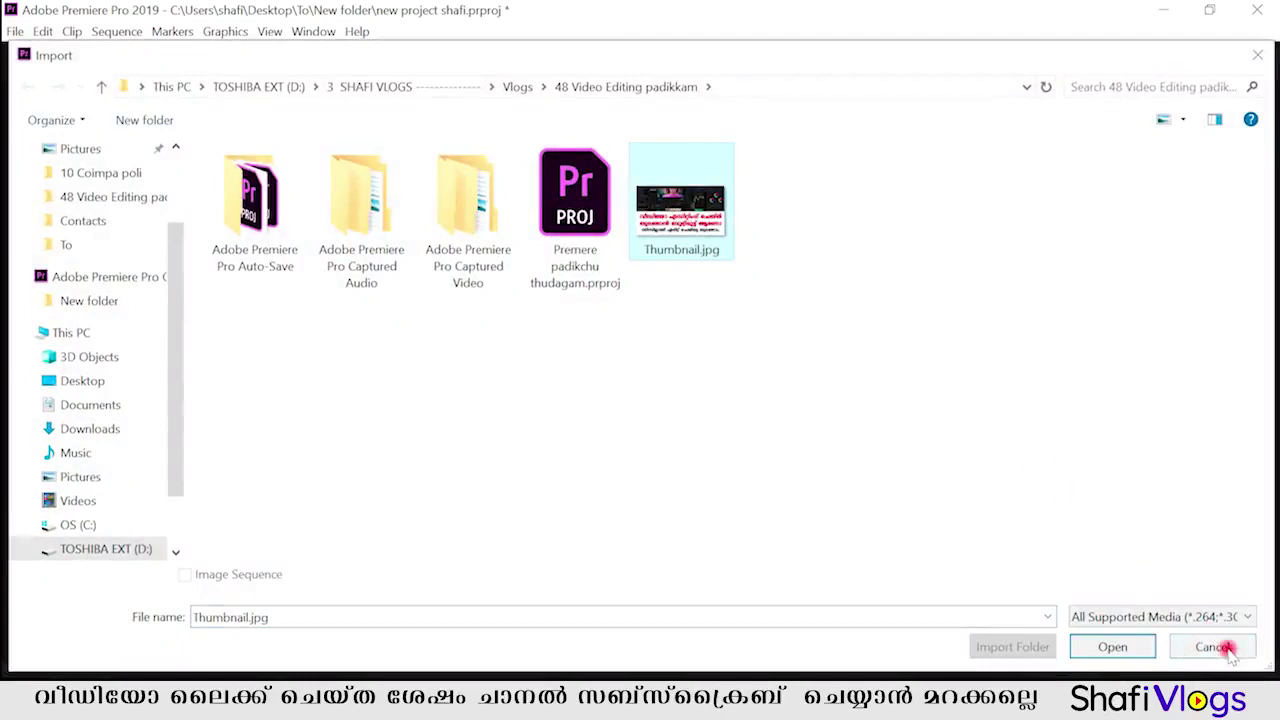
{"action": "left_click", "coordinate": [1220, 647]}
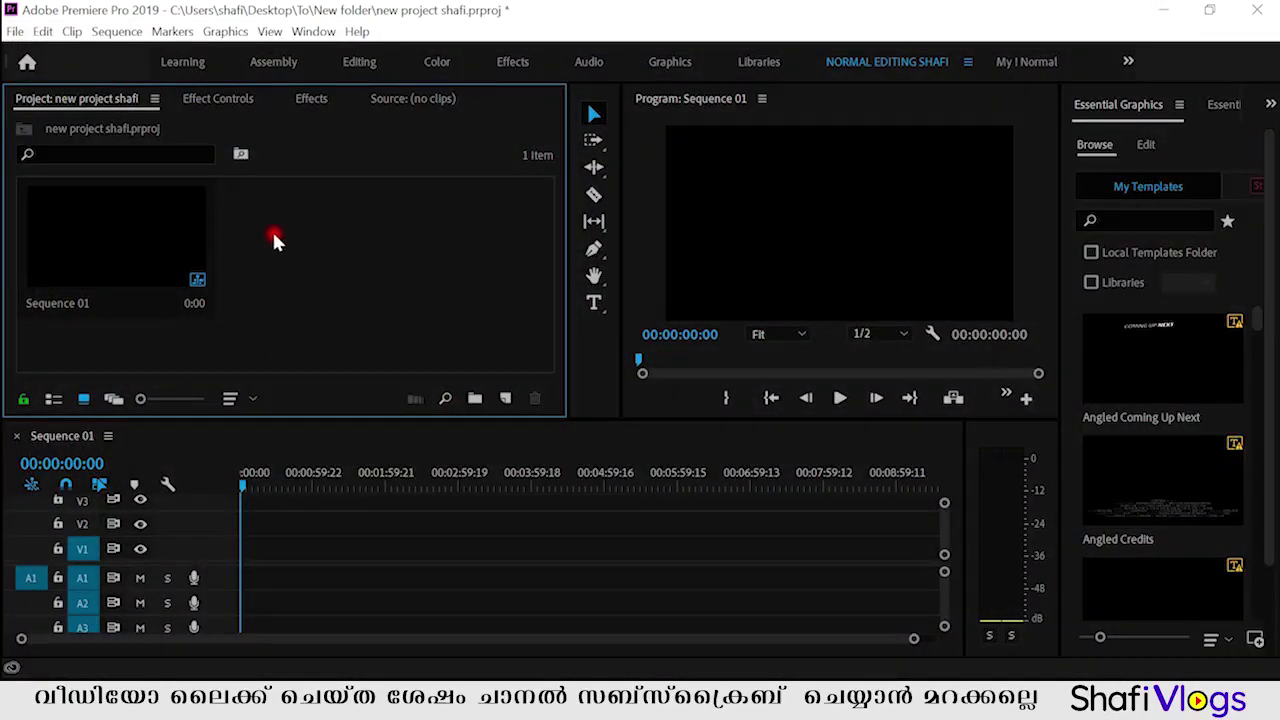
{"action": "double_click", "coordinate": [327, 265]}
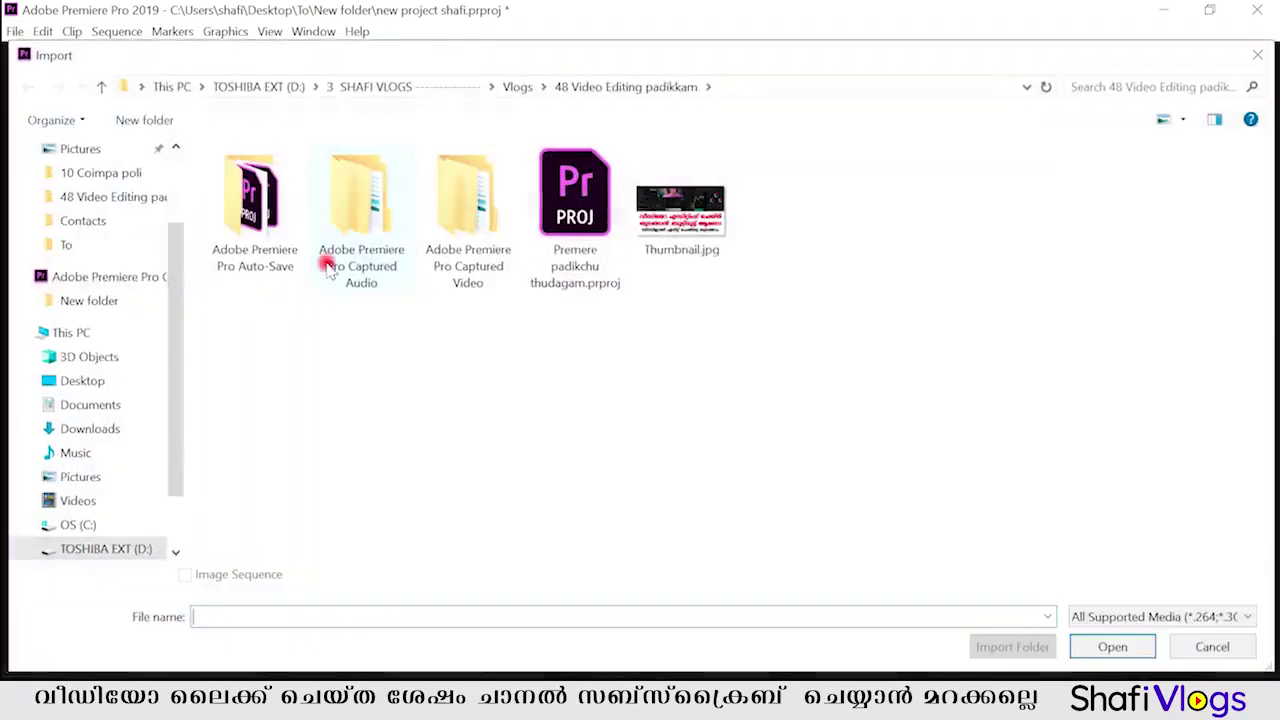
{"action": "left_click", "coordinate": [1257, 52]}
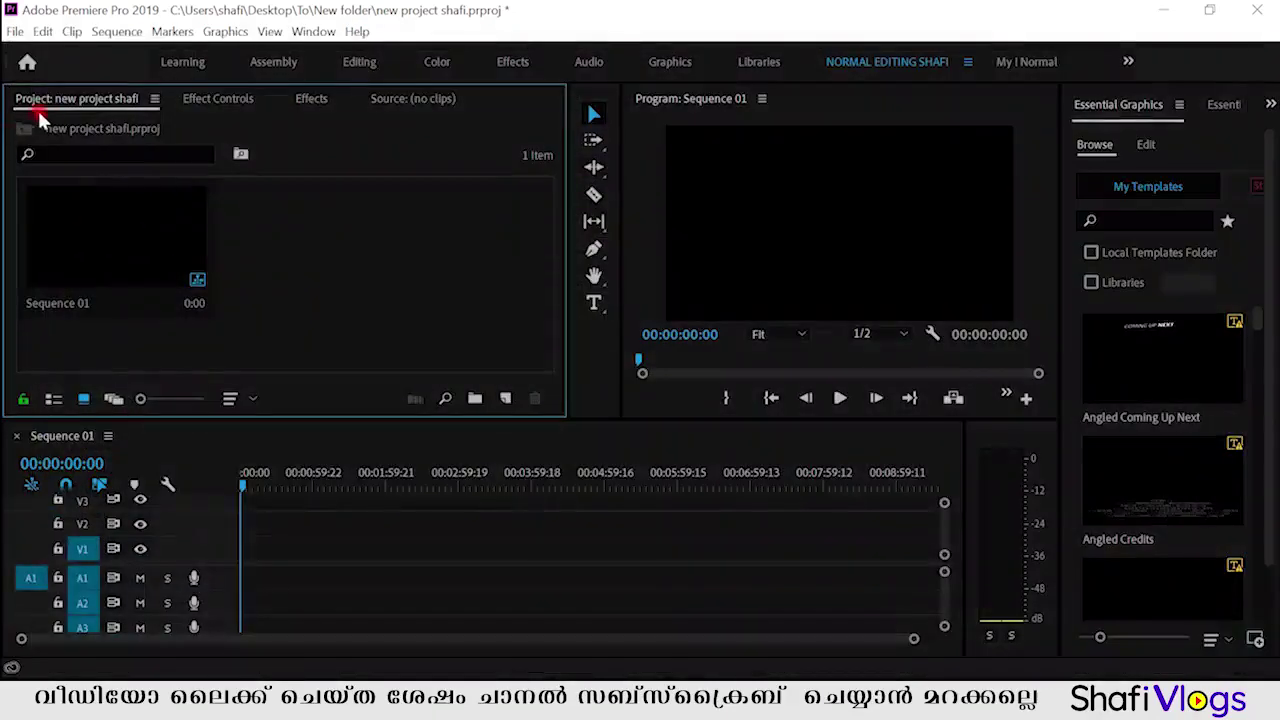
{"action": "double_click", "coordinate": [369, 256]}
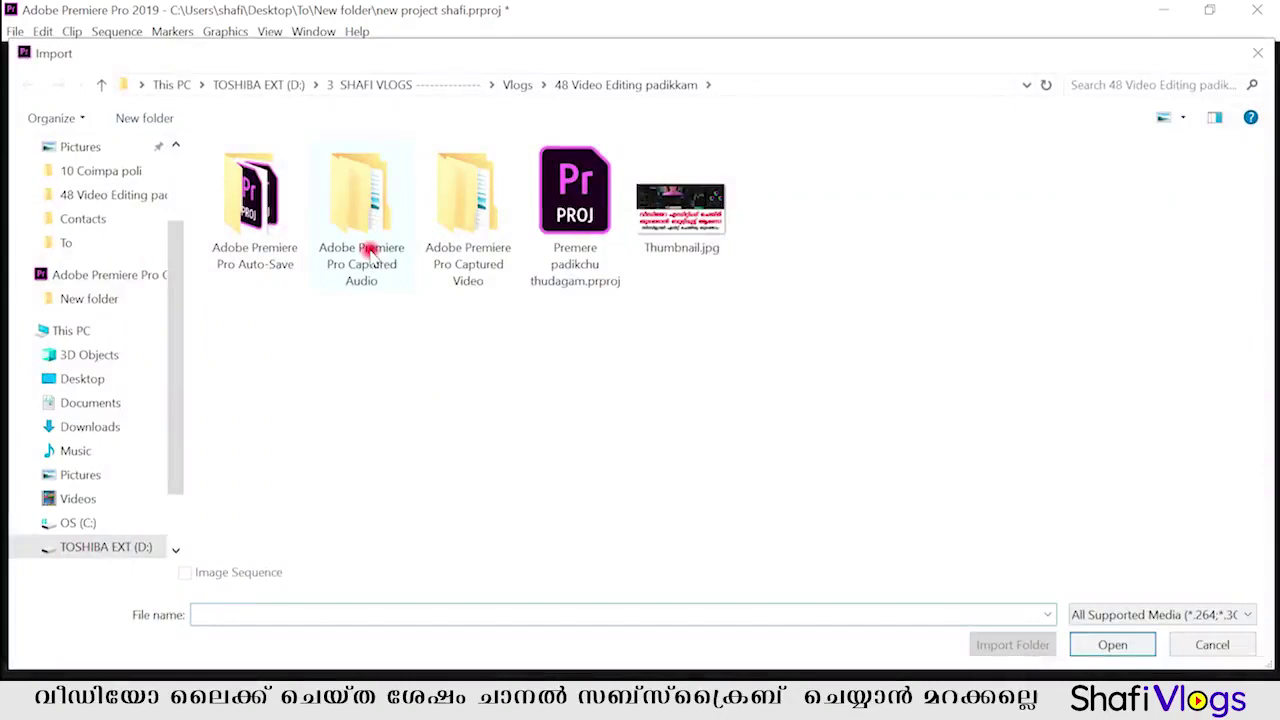
{"action": "left_click", "coordinate": [82, 553]}
{"action": "key", "text": "Escape"}
{"action": "double_click", "coordinate": [412, 301]}
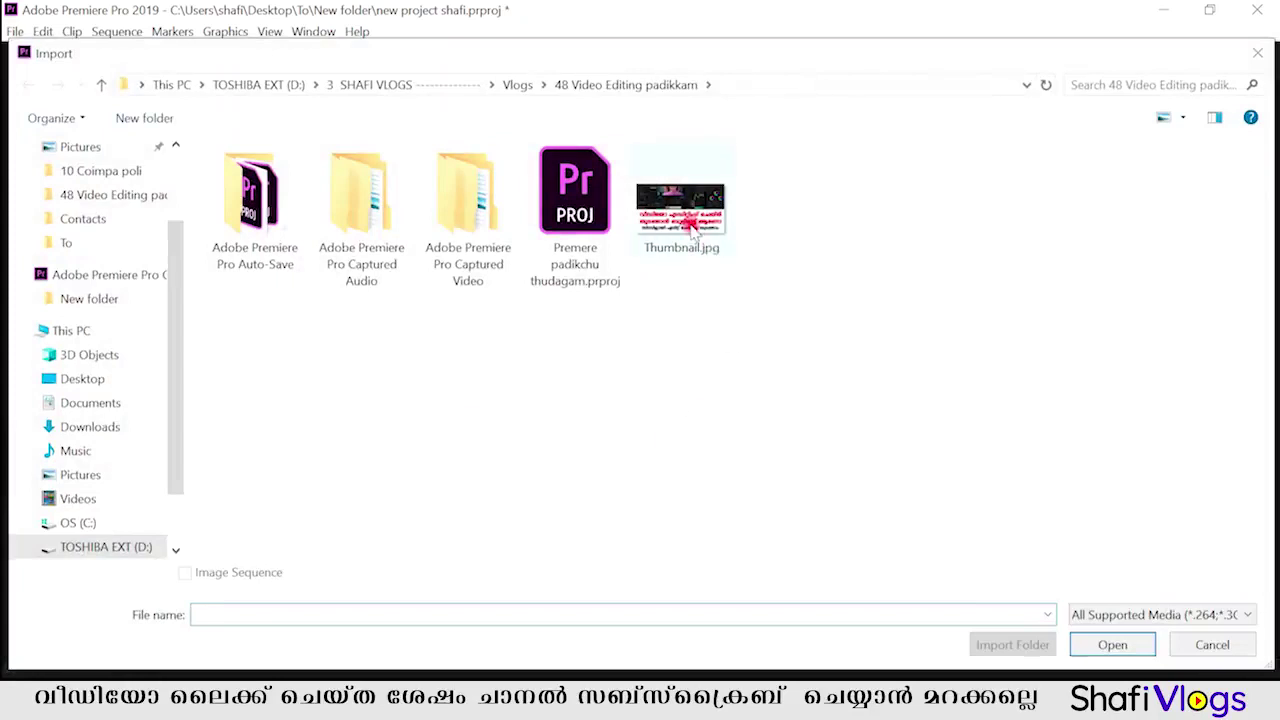
{"action": "double_click", "coordinate": [690, 226]}
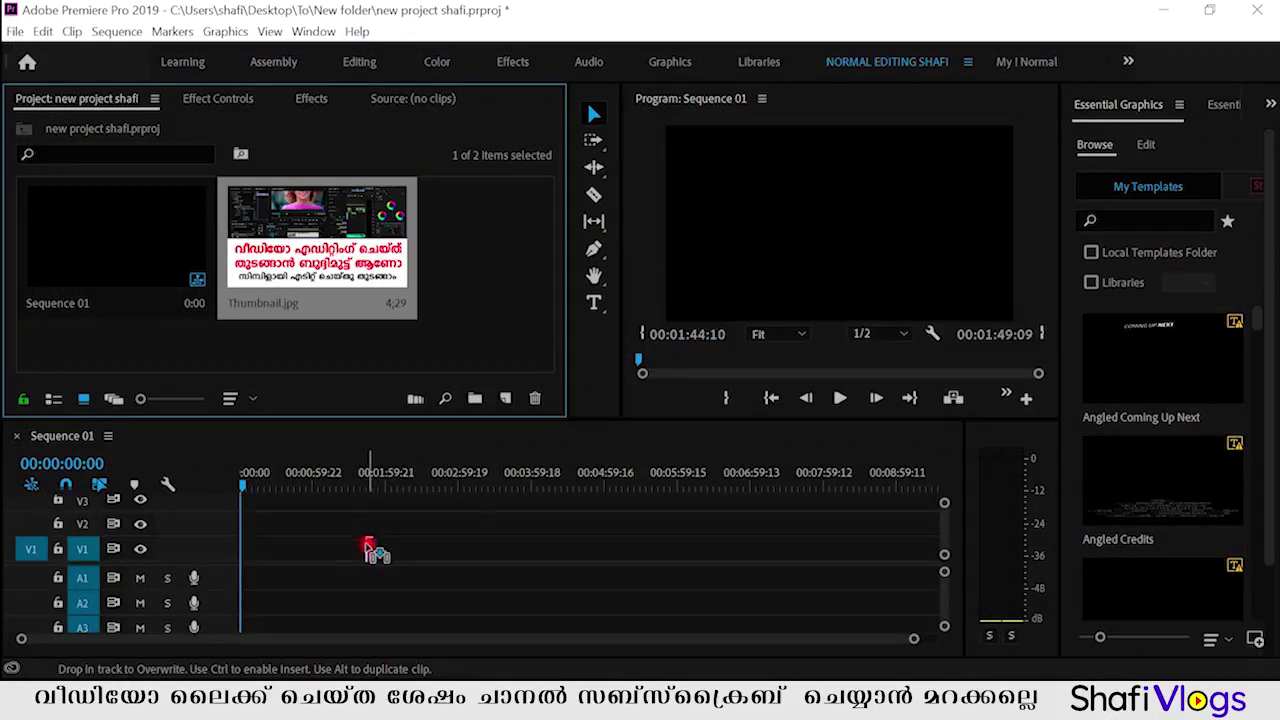
Step: Place Thumbnail.jpg on track V1 and stretch it so the sequence runs 00:03:26:10
{"action": "left_click_drag", "start_coordinate": [369, 357], "coordinate": [370, 548]}
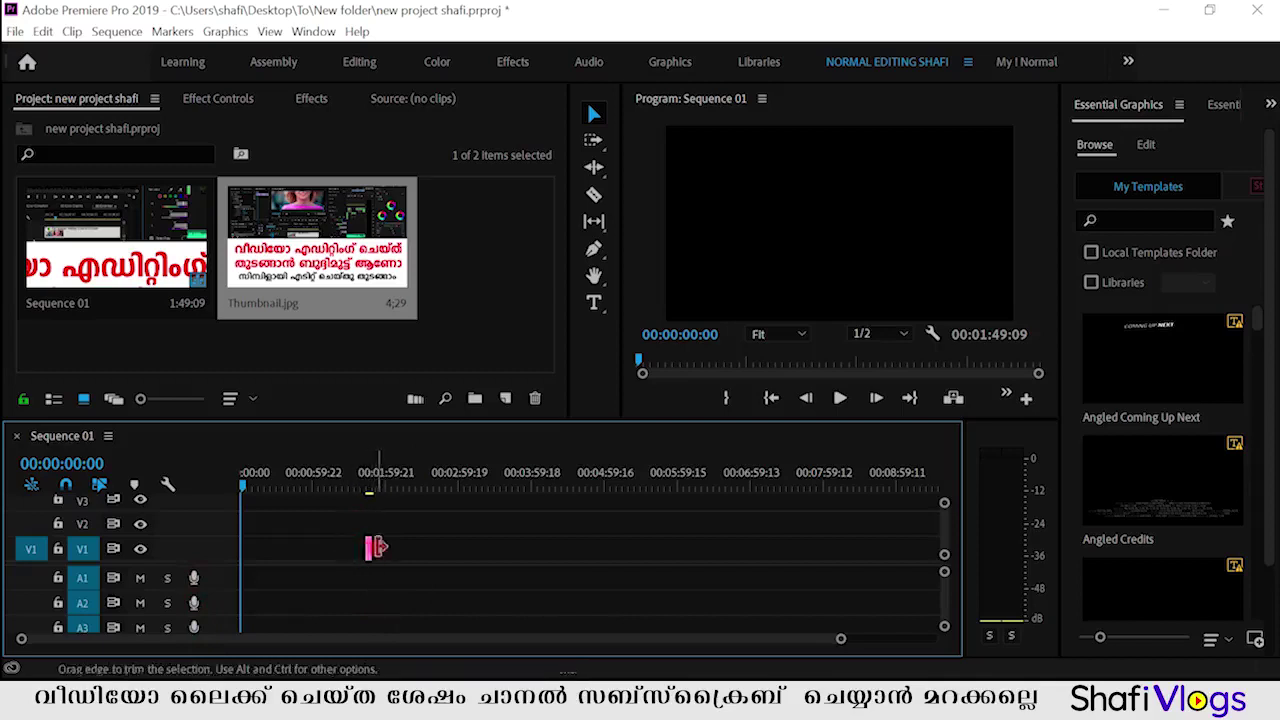
{"action": "mouse_move", "coordinate": [368, 549]}
{"action": "left_mouse_down"}
{"action": "mouse_move", "coordinate": [627, 548]}
{"action": "mouse_move", "coordinate": [487, 544]}
{"action": "left_mouse_up"}
Step: Preview playback from about 00:01:37, then move the Thumbnail.jpg clip up to track V2
{"action": "left_click", "coordinate": [358, 478]}
{"action": "key", "text": "space"}
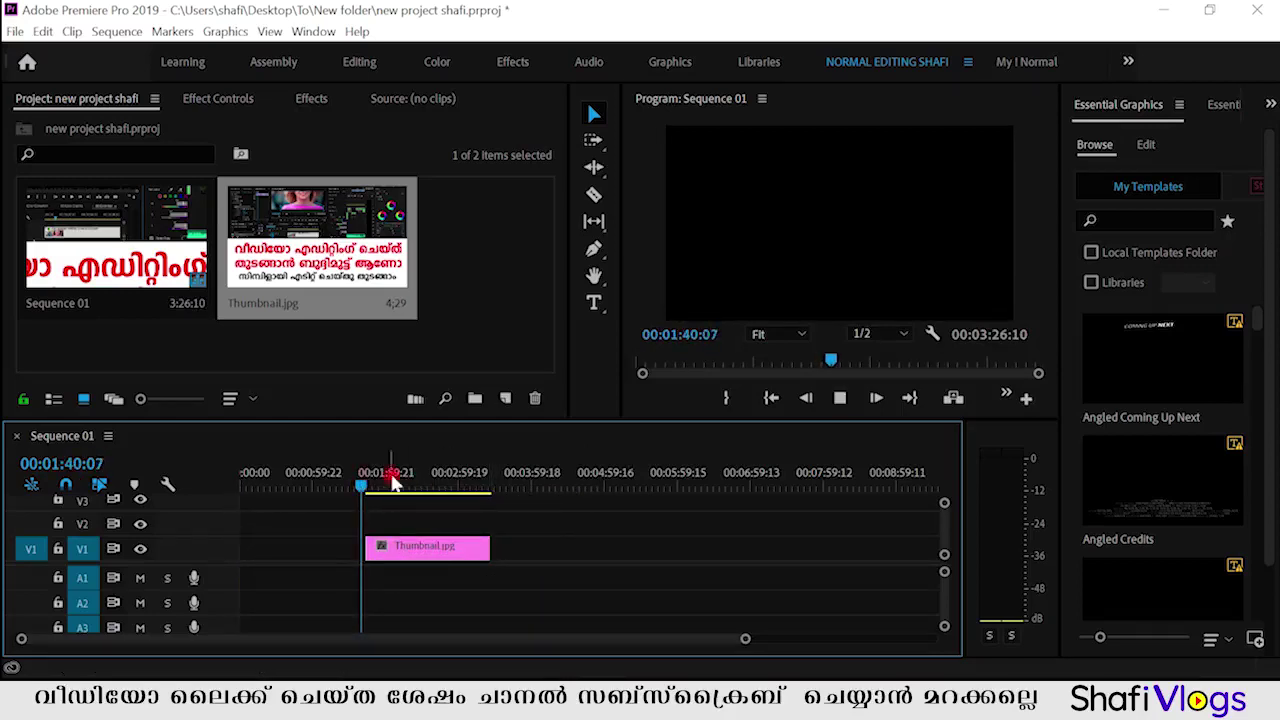
{"action": "key", "text": "space"}
{"action": "left_click_drag", "start_coordinate": [420, 550], "coordinate": [420, 530]}
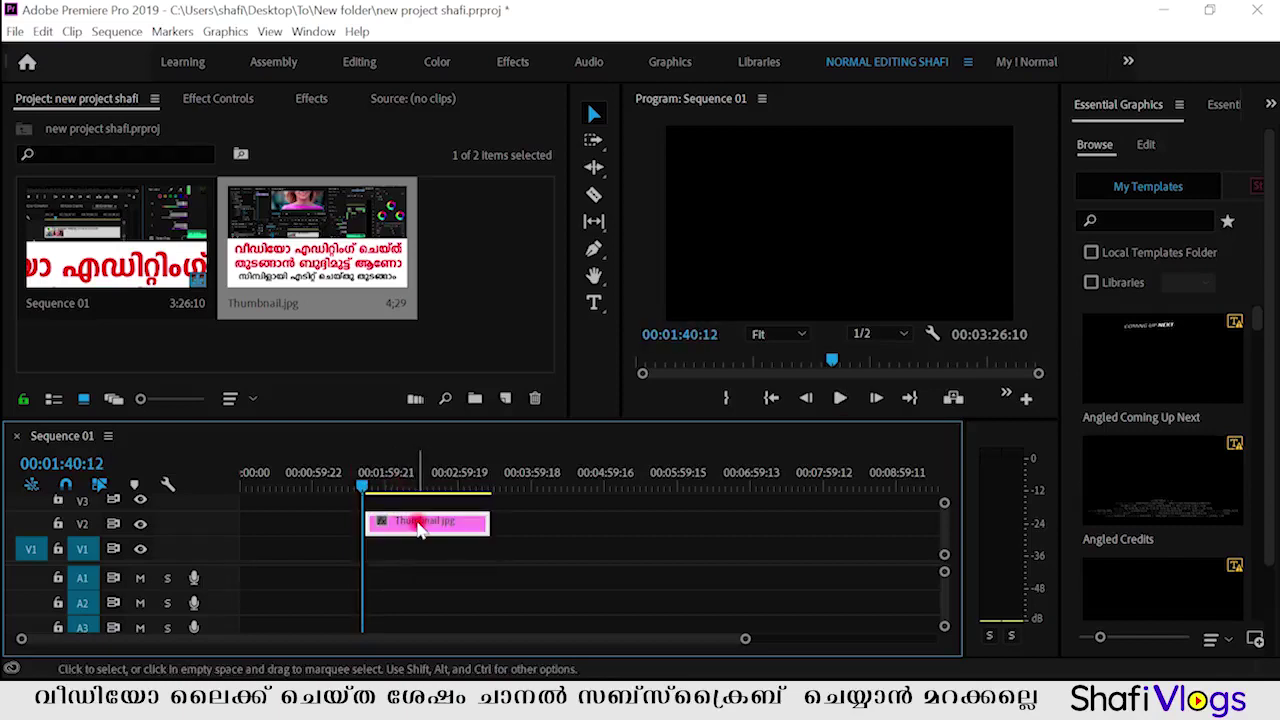
{"action": "left_click", "coordinate": [390, 541]}
{"action": "left_click", "coordinate": [583, 541]}
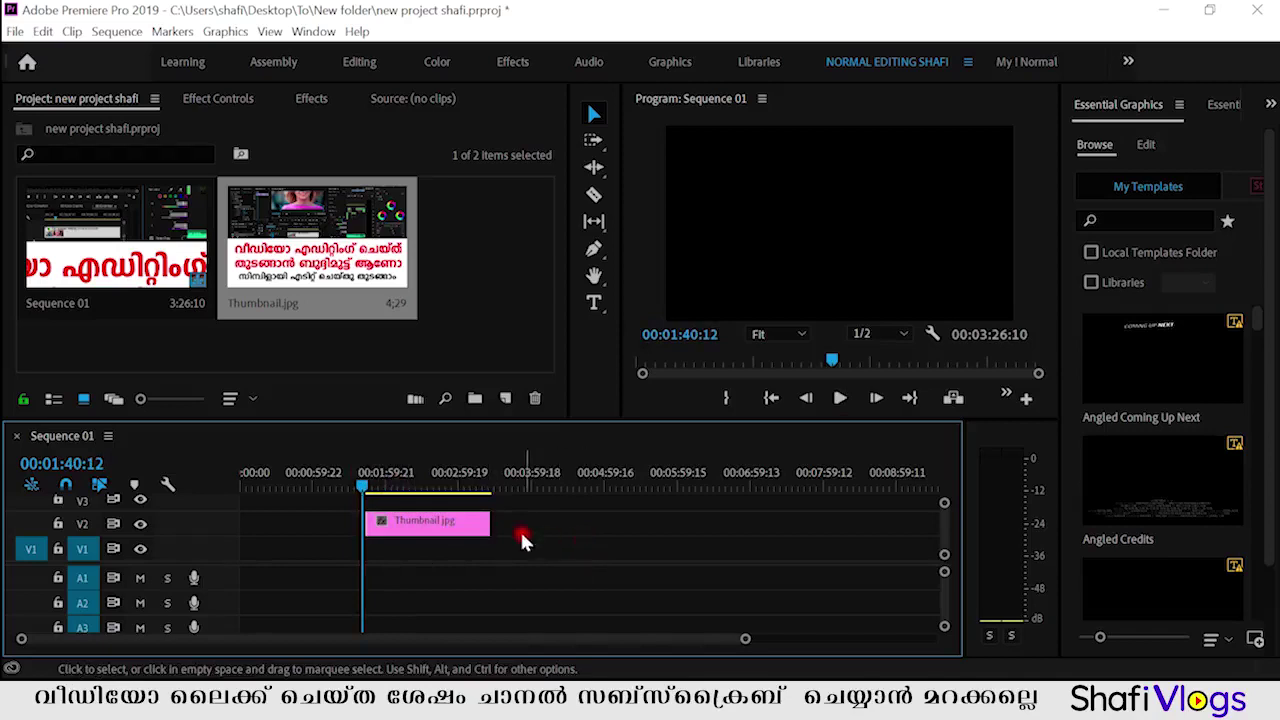
Step: Extend the Thumbnail.jpg clip on V2 so Sequence 01 runs 00:04:30:13
{"action": "left_click", "coordinate": [434, 480]}
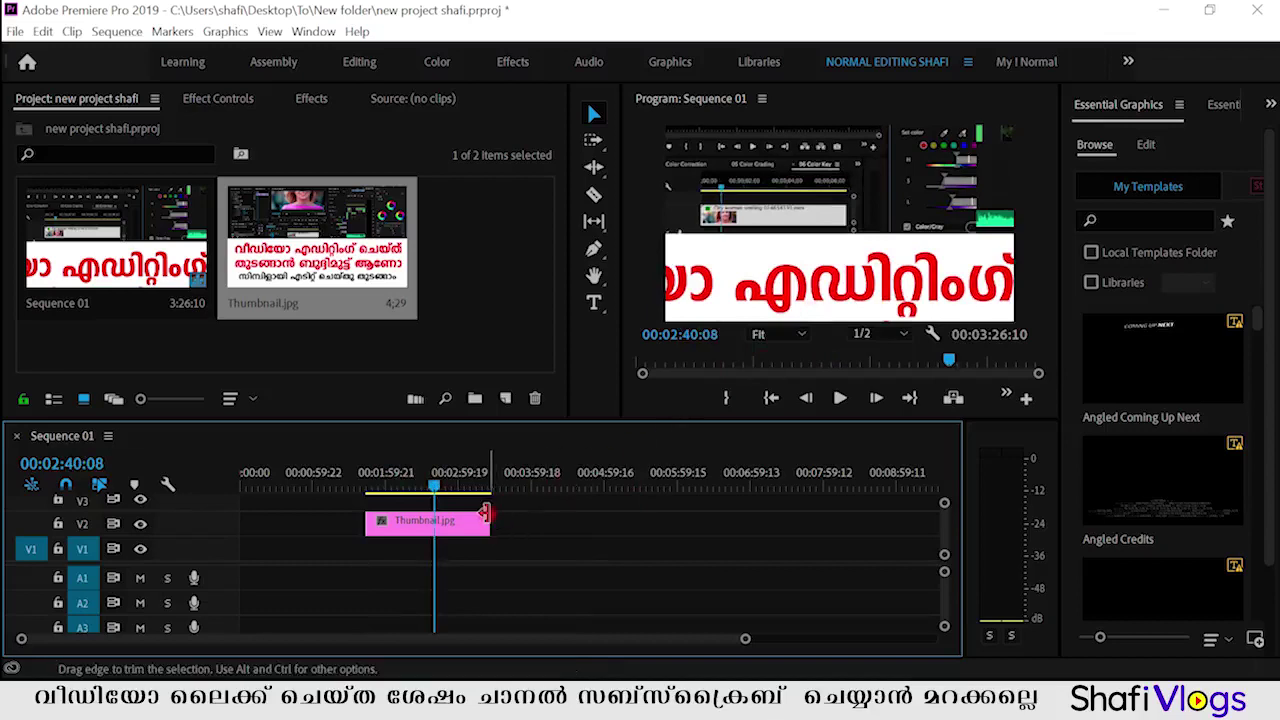
{"action": "left_click_drag", "start_coordinate": [485, 515], "coordinate": [566, 527]}
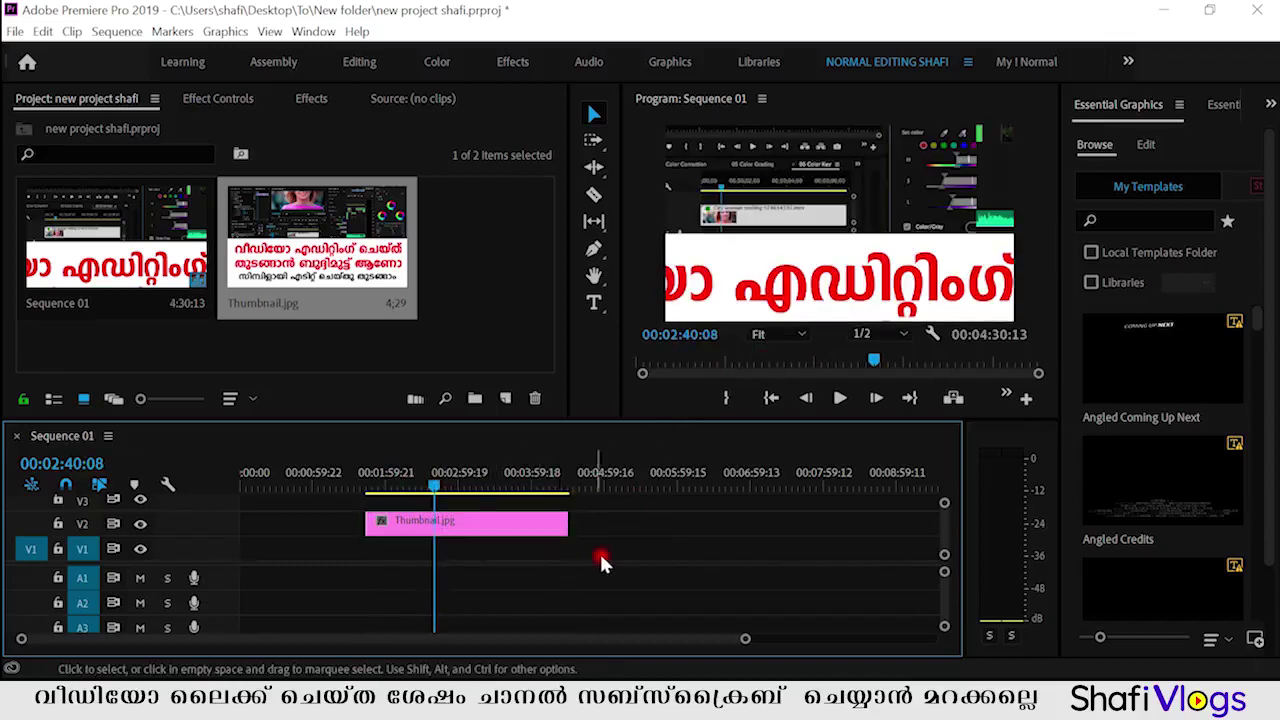
{"action": "double_click", "coordinate": [477, 250]}
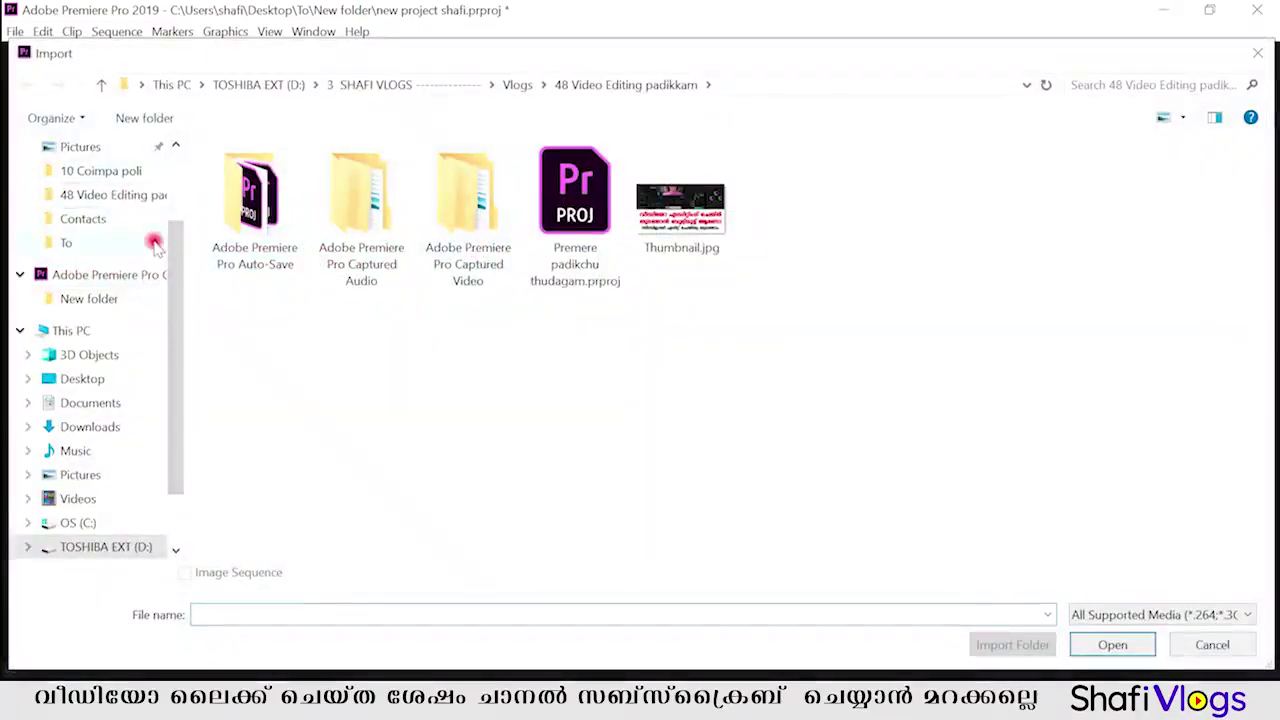
Step: Import DJI_0407.MP4 from Desktop > To and place it on tracks V1 and A1
{"action": "scroll", "coordinate": [165, 220], "scroll_direction": "up", "scroll_amount": 2}
{"action": "left_click", "coordinate": [88, 186]}
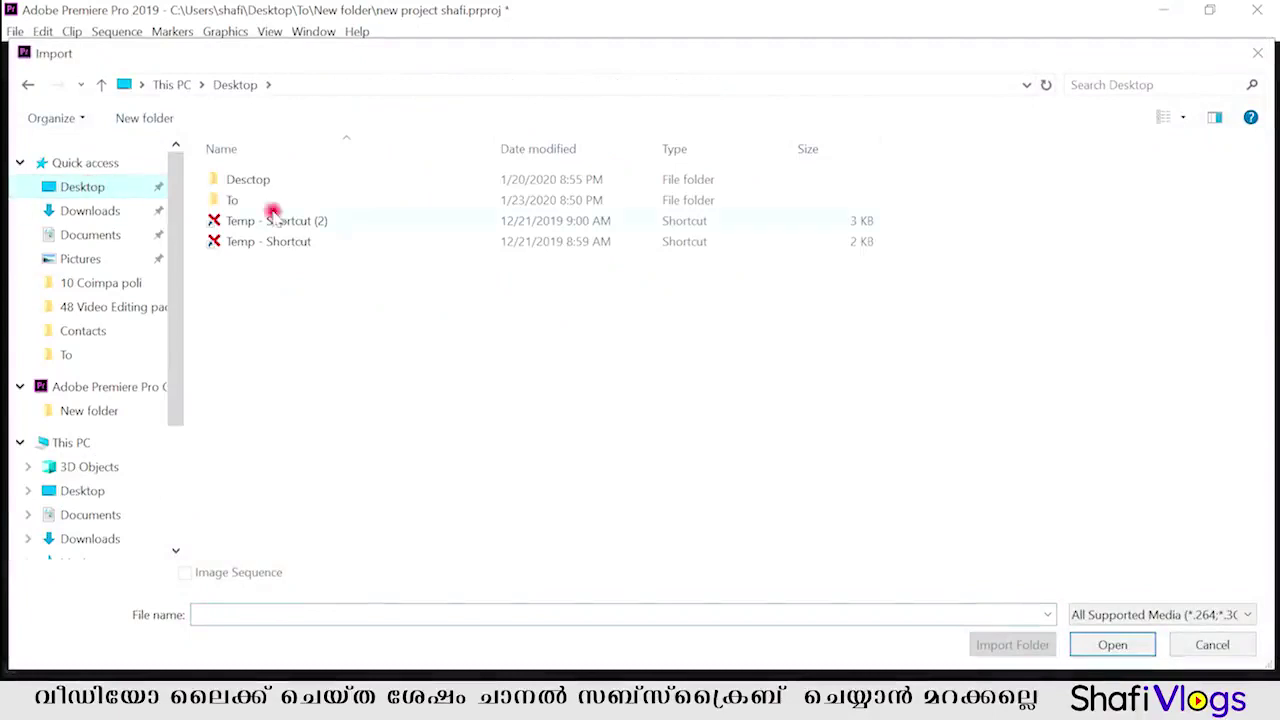
{"action": "double_click", "coordinate": [225, 195]}
{"action": "double_click", "coordinate": [573, 215]}
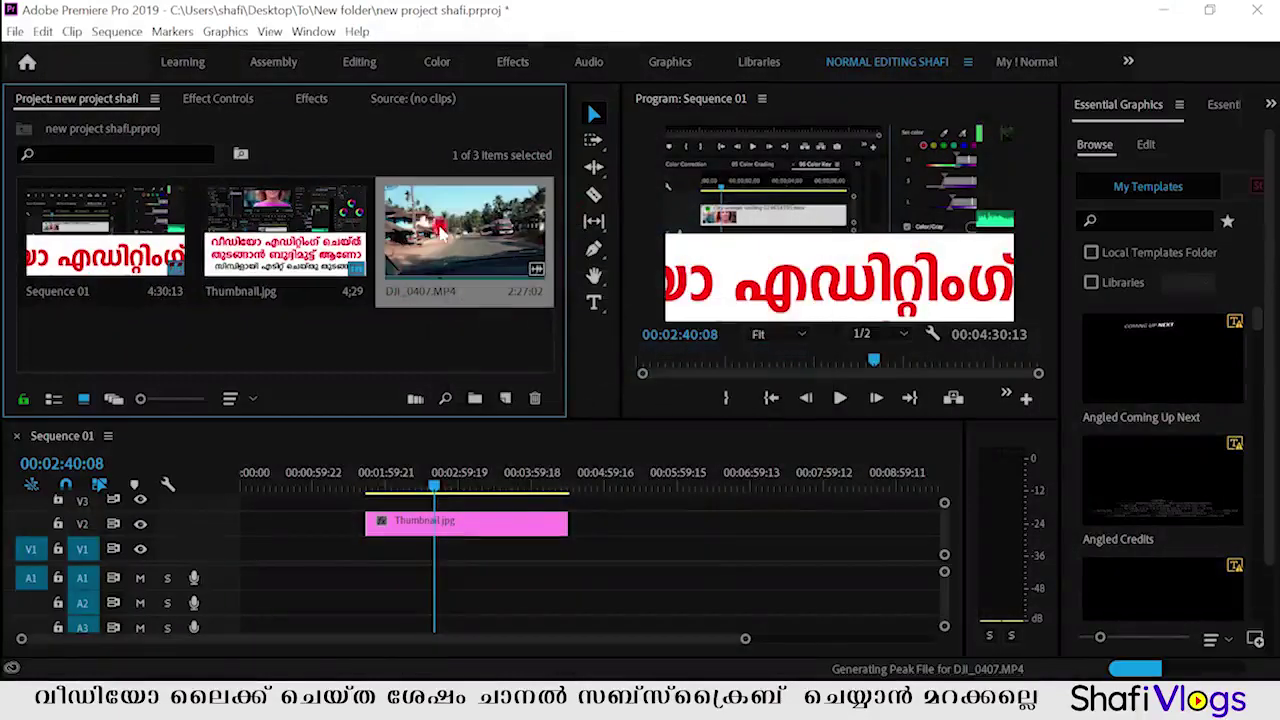
{"action": "mouse_move", "coordinate": [519, 506]}
{"action": "left_mouse_down"}
{"action": "mouse_move", "coordinate": [455, 551]}
{"action": "mouse_move", "coordinate": [612, 527]}
{"action": "left_mouse_up"}
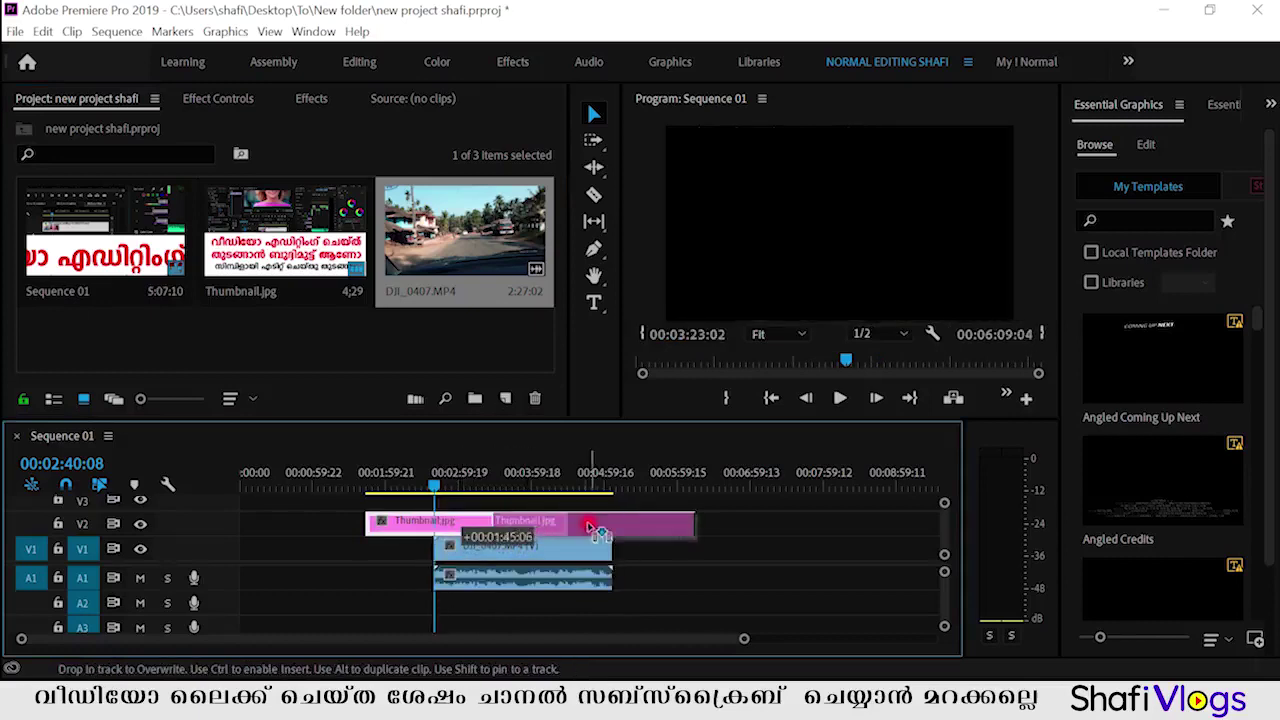
Step: Drop the DJI_0407.MP4 clip into the sequence and preview playback from about 00:02:45
{"action": "left_click_drag", "start_coordinate": [434, 472], "coordinate": [378, 472]}
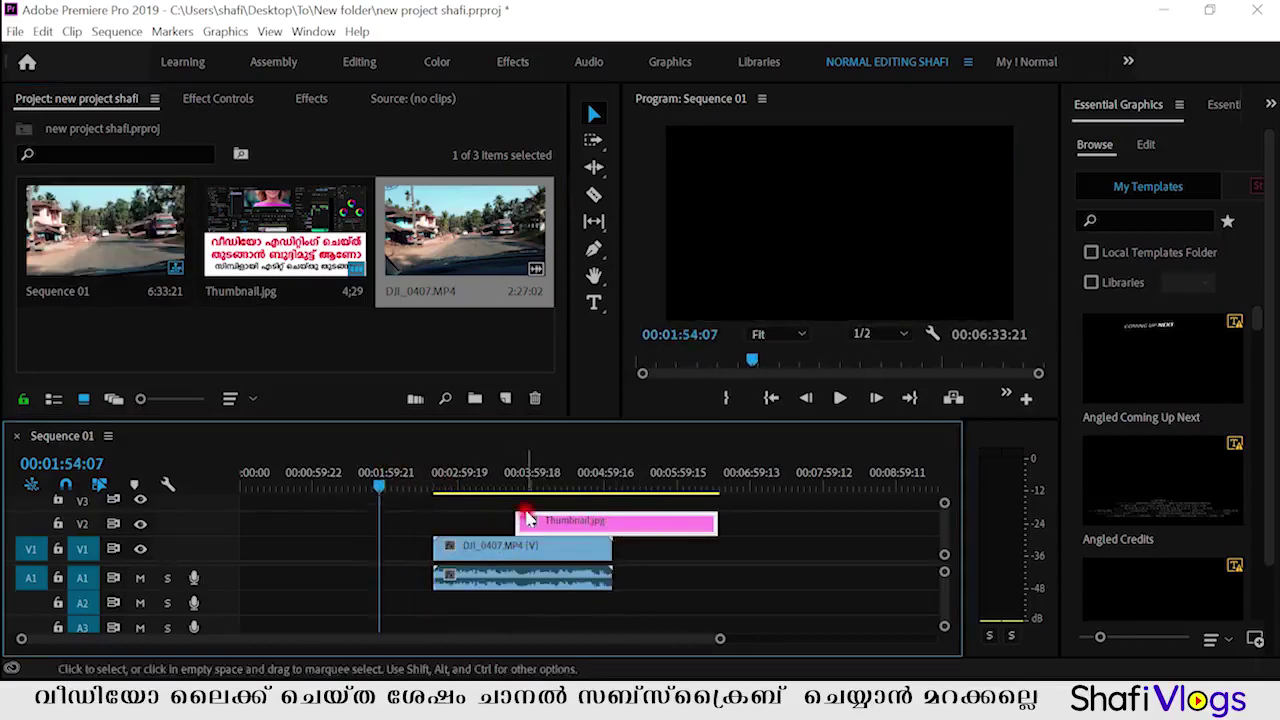
{"action": "left_click", "coordinate": [438, 470]}
{"action": "key", "text": "space"}
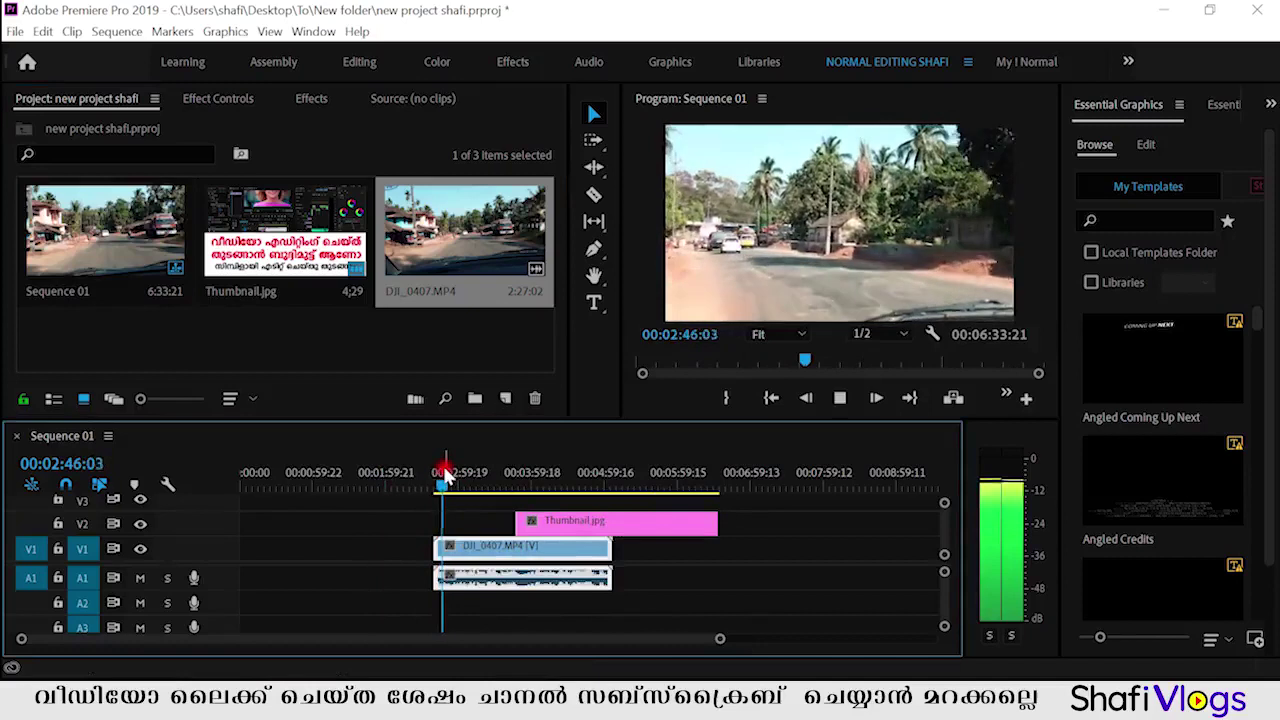
{"action": "key", "text": "space"}
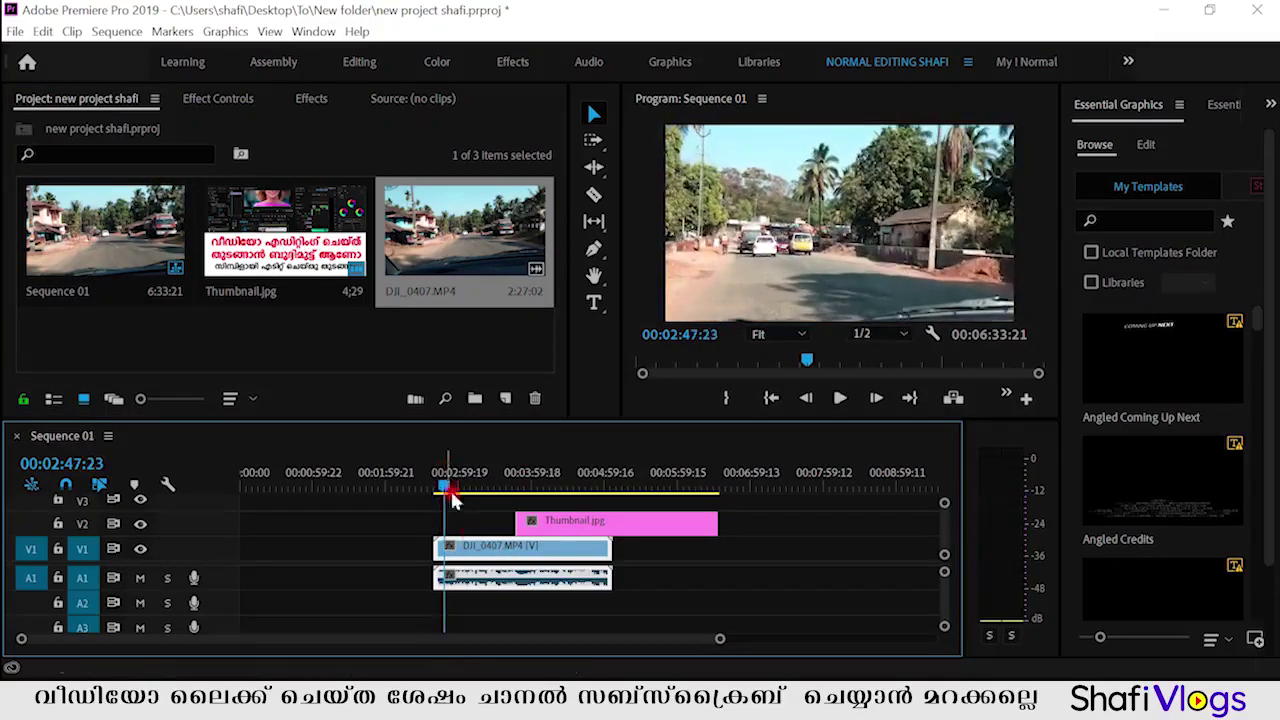
Step: Slide Thumbnail.jpg earlier on V2 and trim it to a brief overlay near 00:03:00
{"action": "left_click_drag", "start_coordinate": [560, 525], "coordinate": [515, 522]}
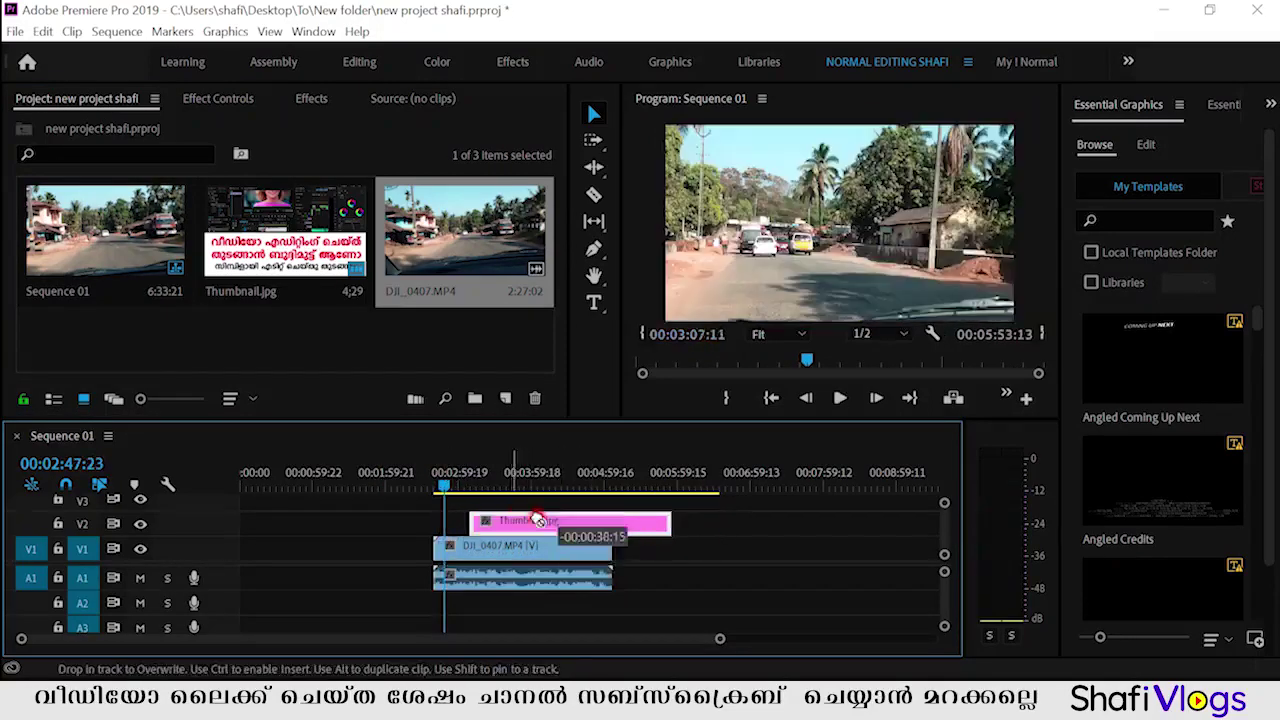
{"action": "left_click_drag", "start_coordinate": [663, 523], "coordinate": [509, 523]}
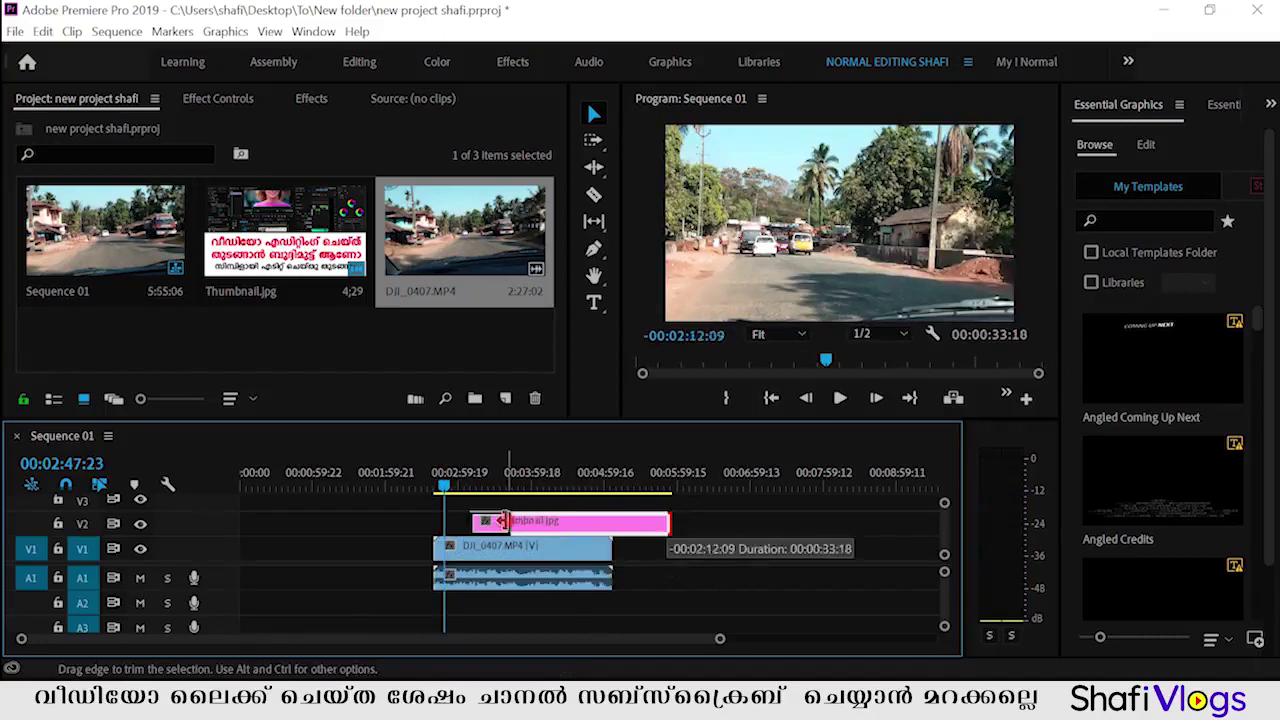
{"action": "key", "text": "space"}
{"action": "left_click_drag", "start_coordinate": [509, 523], "coordinate": [487, 523]}
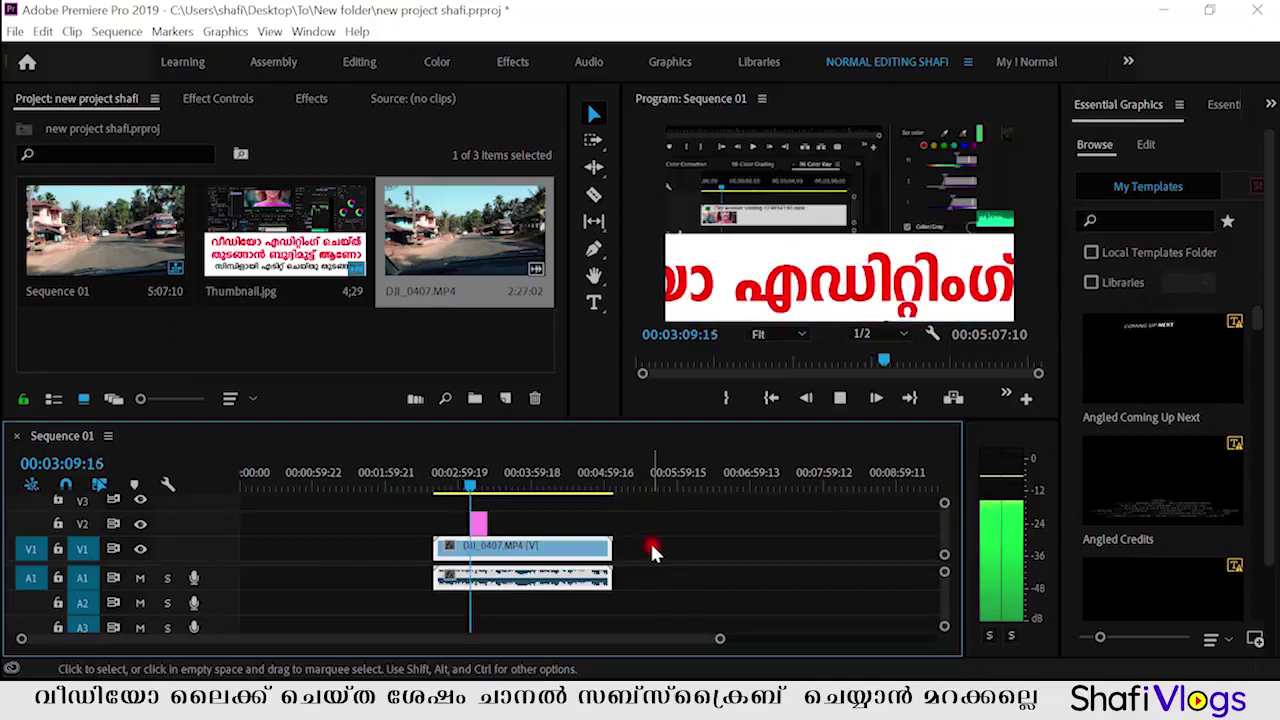
{"action": "key", "text": "space"}
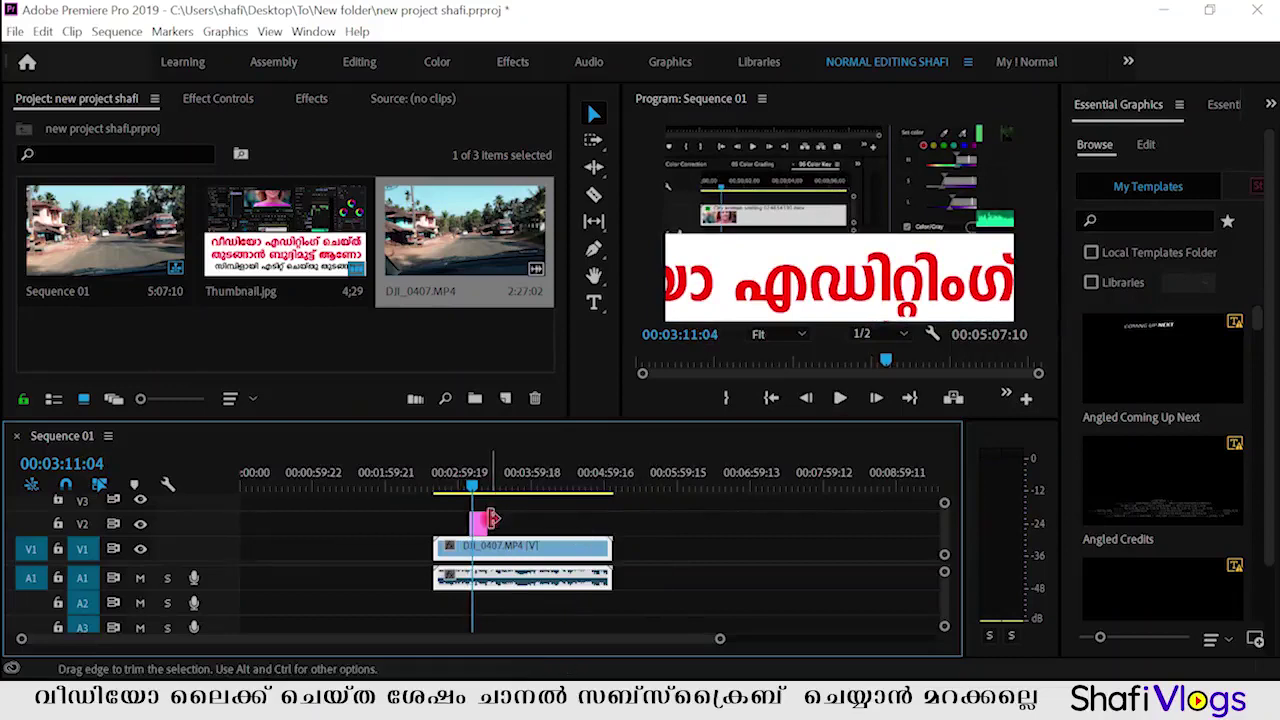
{"action": "left_click", "coordinate": [780, 288]}
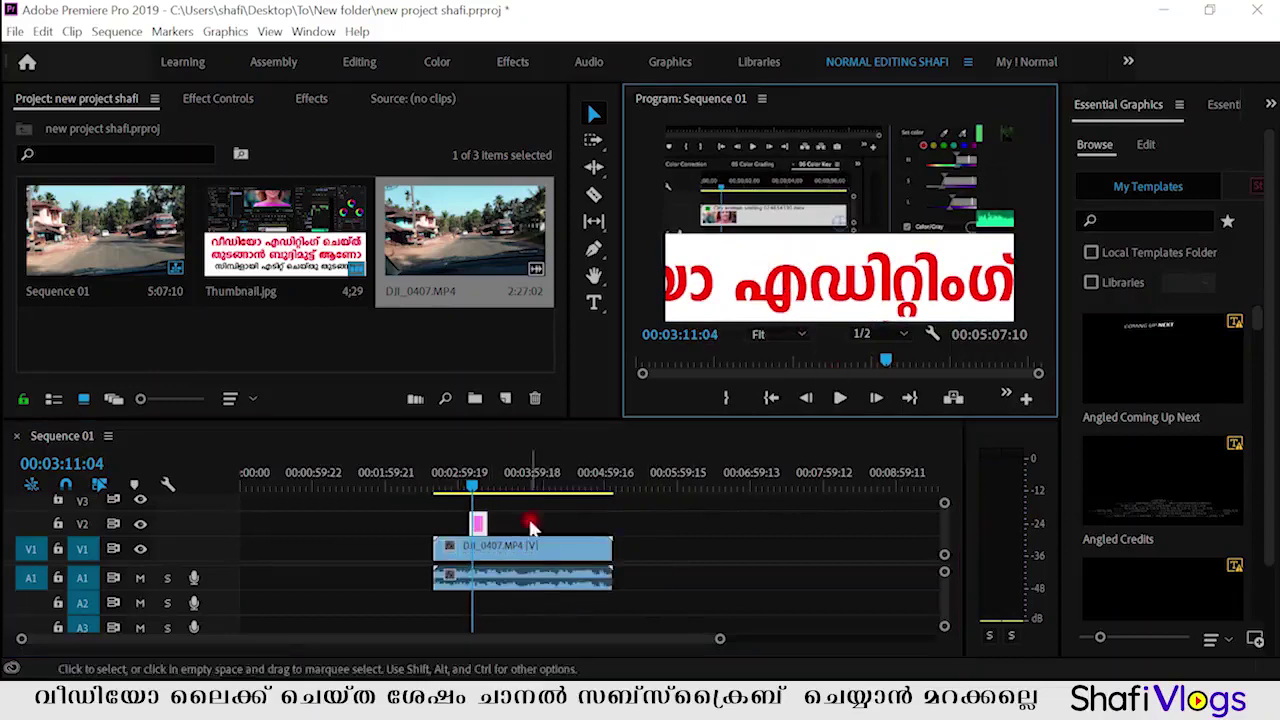
Step: Nudge the thumbnail overlay, then set the Program monitor zoom to Fit
{"action": "left_click", "coordinate": [891, 232]}
{"action": "left_click_drag", "start_coordinate": [893, 237], "coordinate": [925, 190]}
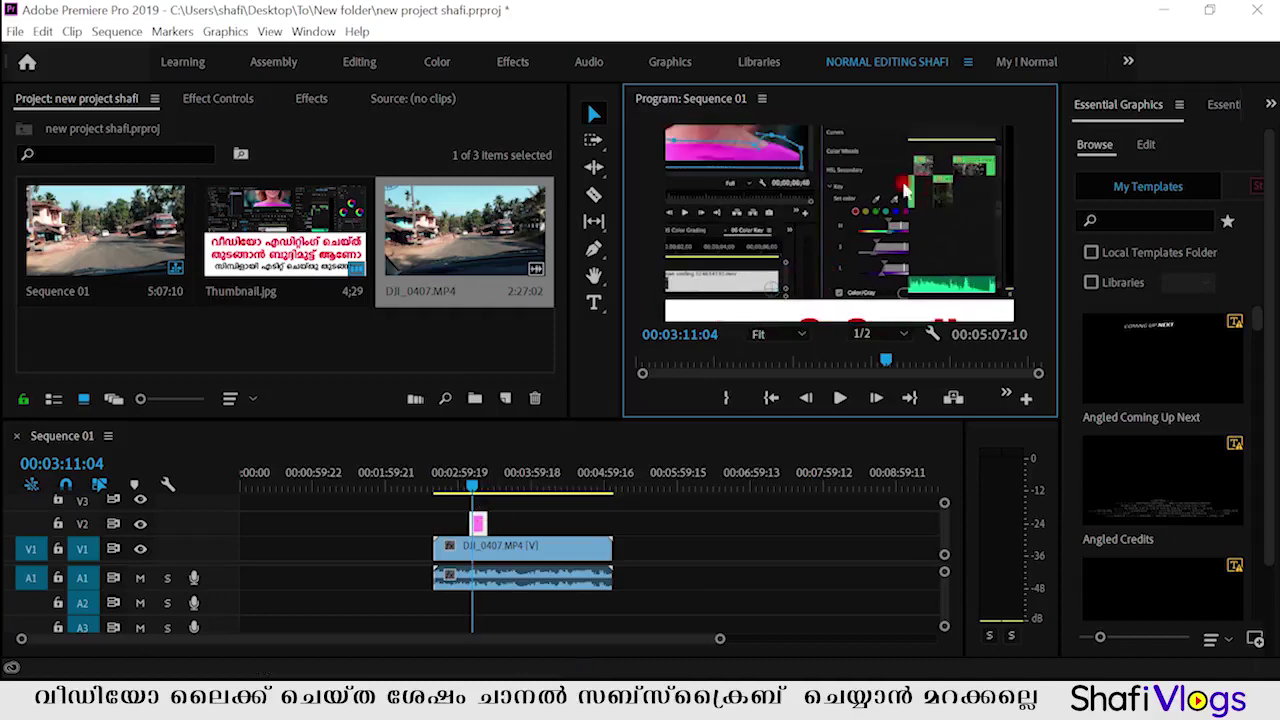
{"action": "left_click", "coordinate": [777, 334]}
{"action": "left_click", "coordinate": [770, 355]}
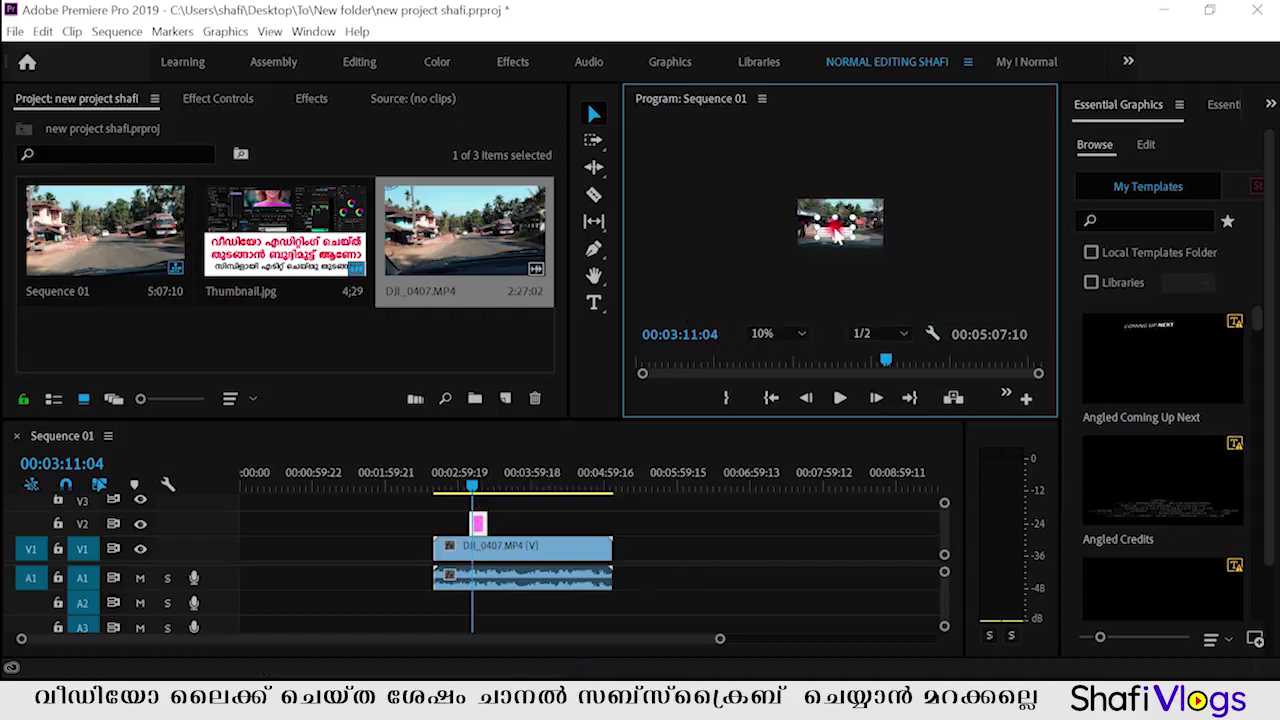
{"action": "left_click", "coordinate": [790, 336]}
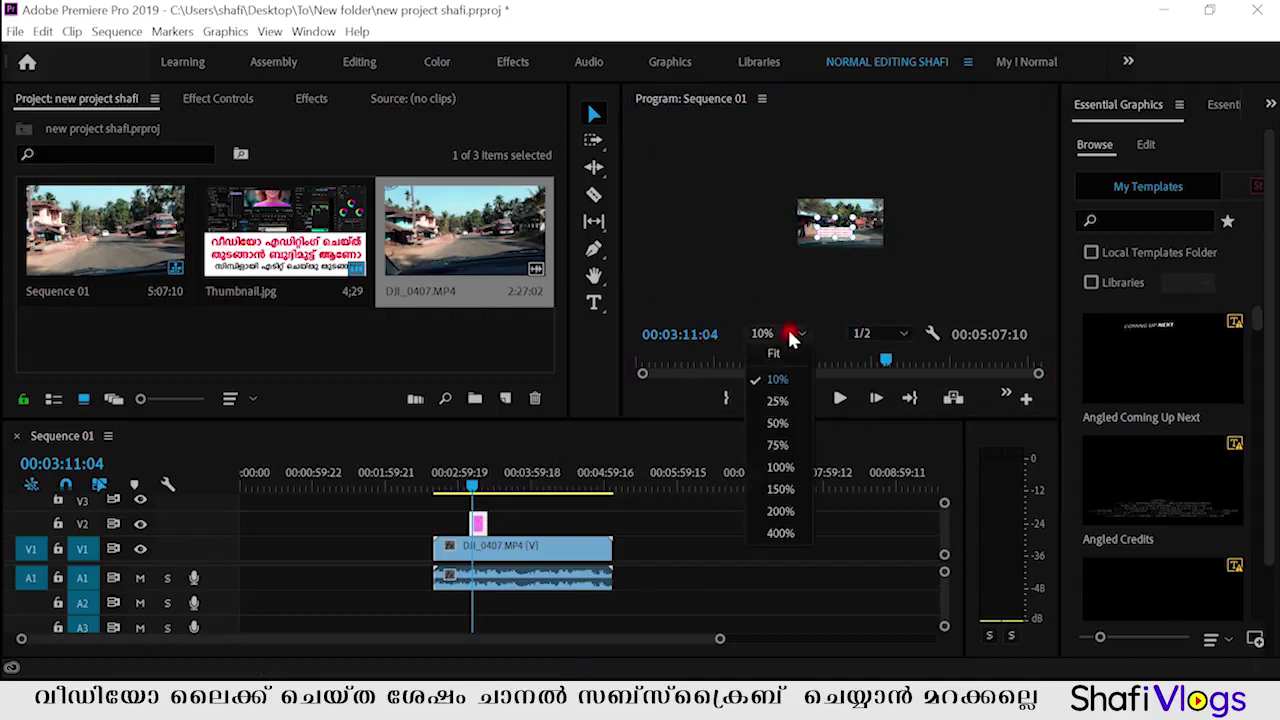
{"action": "left_click", "coordinate": [778, 354]}
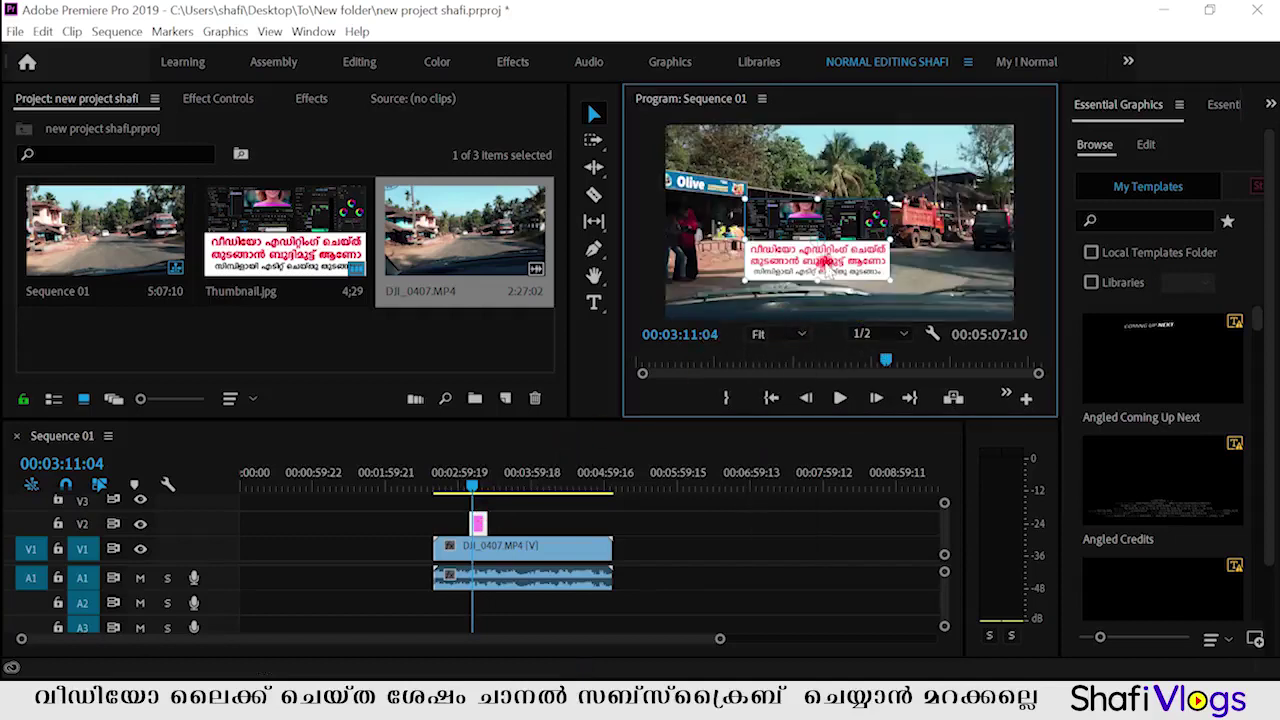
Step: Drag the thumbnail overlay into the frame's top-right corner and play back to review
{"action": "left_click_drag", "start_coordinate": [806, 234], "coordinate": [985, 162]}
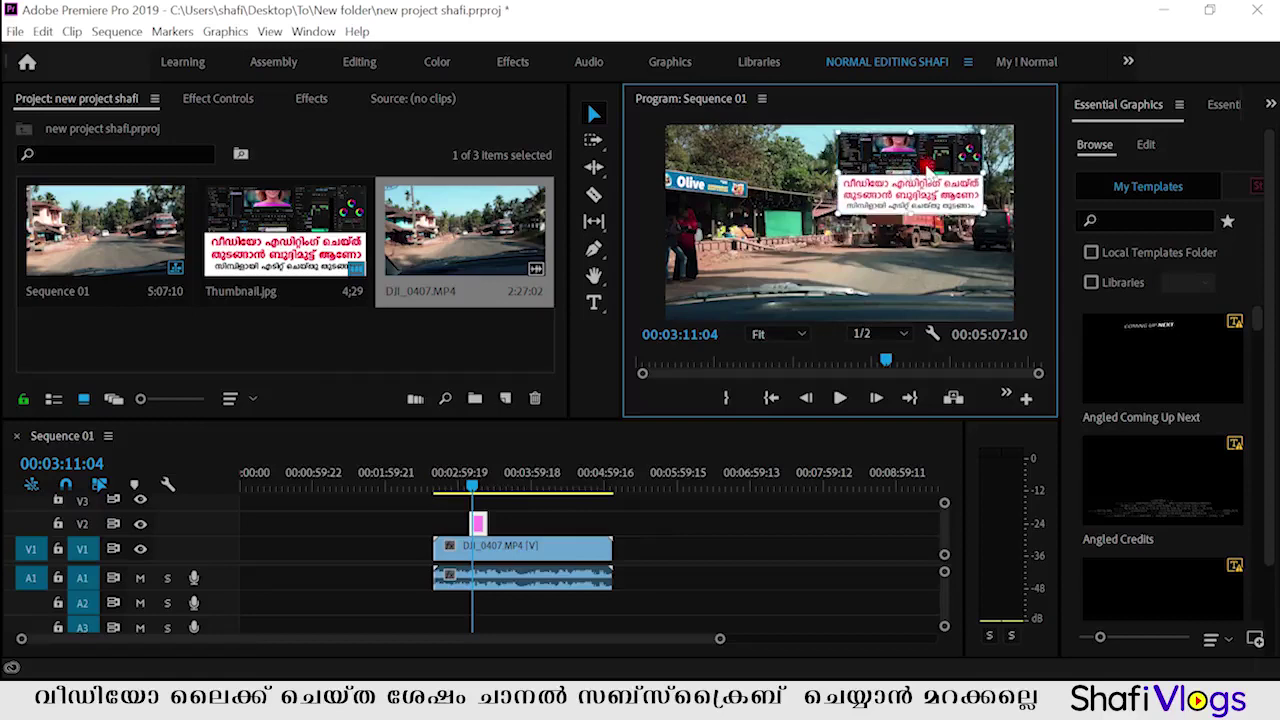
{"action": "left_click_drag", "start_coordinate": [966, 163], "coordinate": [957, 151]}
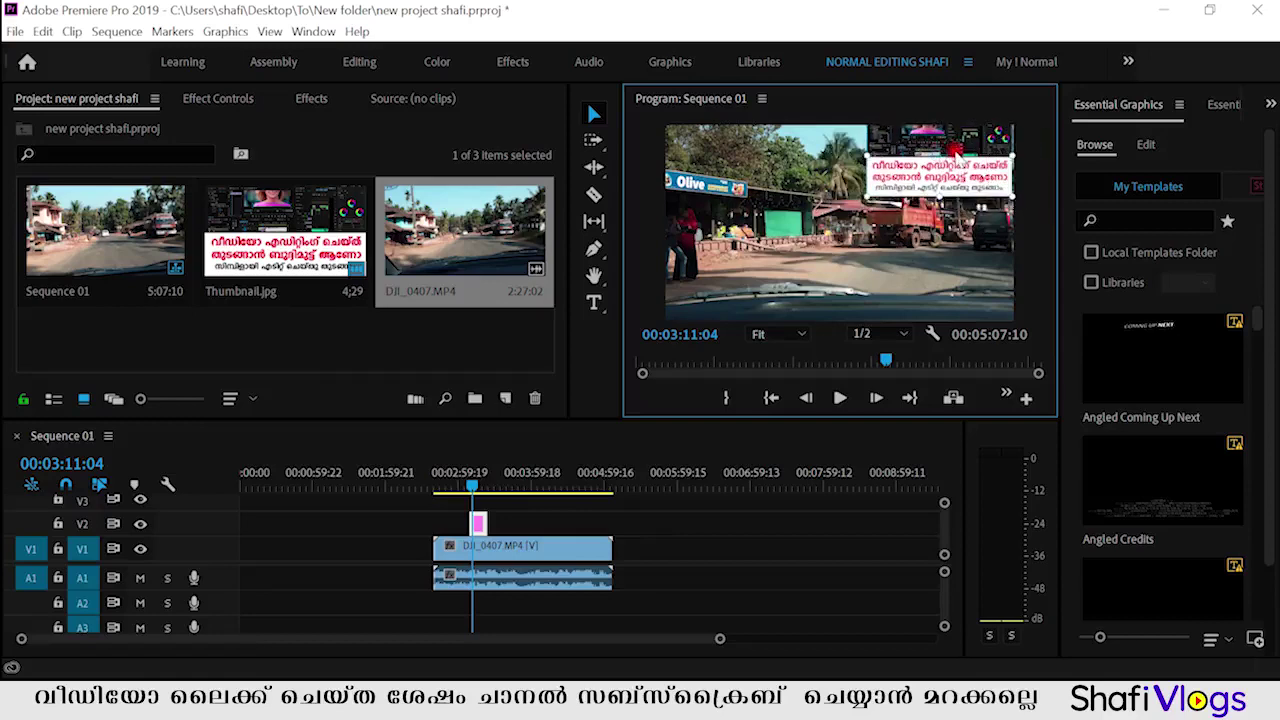
{"action": "left_click", "coordinate": [925, 243]}
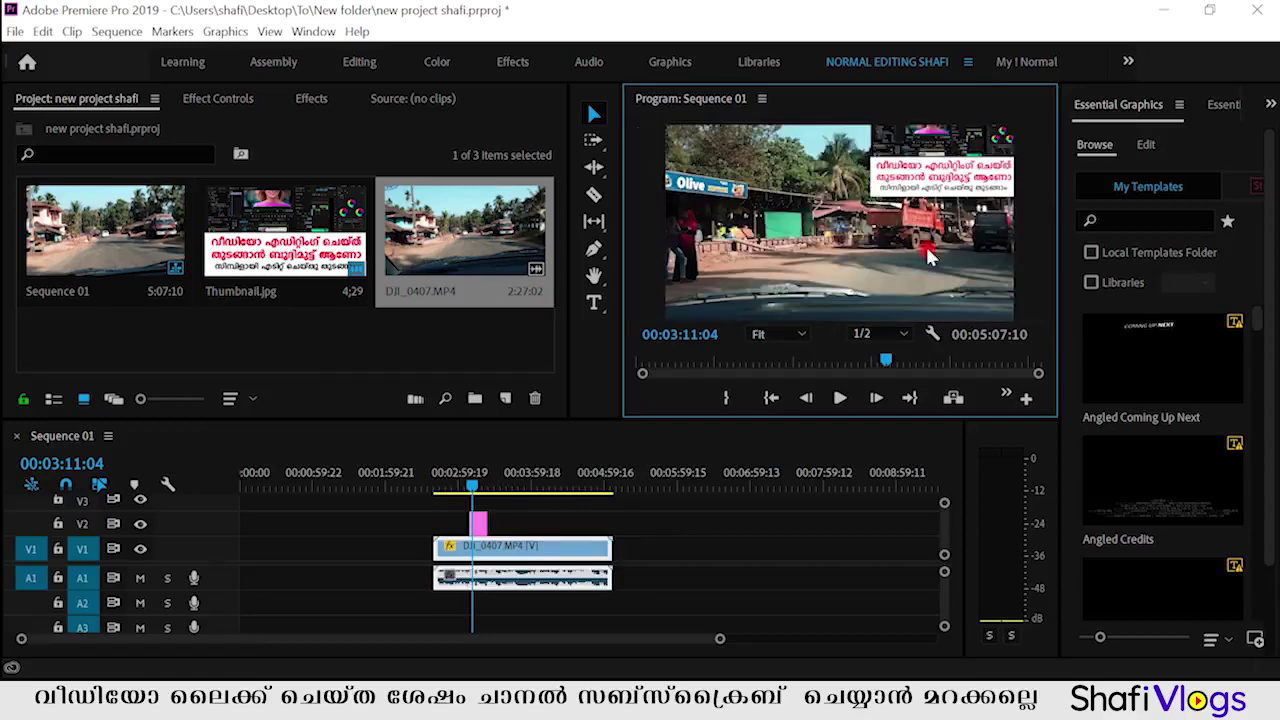
{"action": "key", "text": "space"}
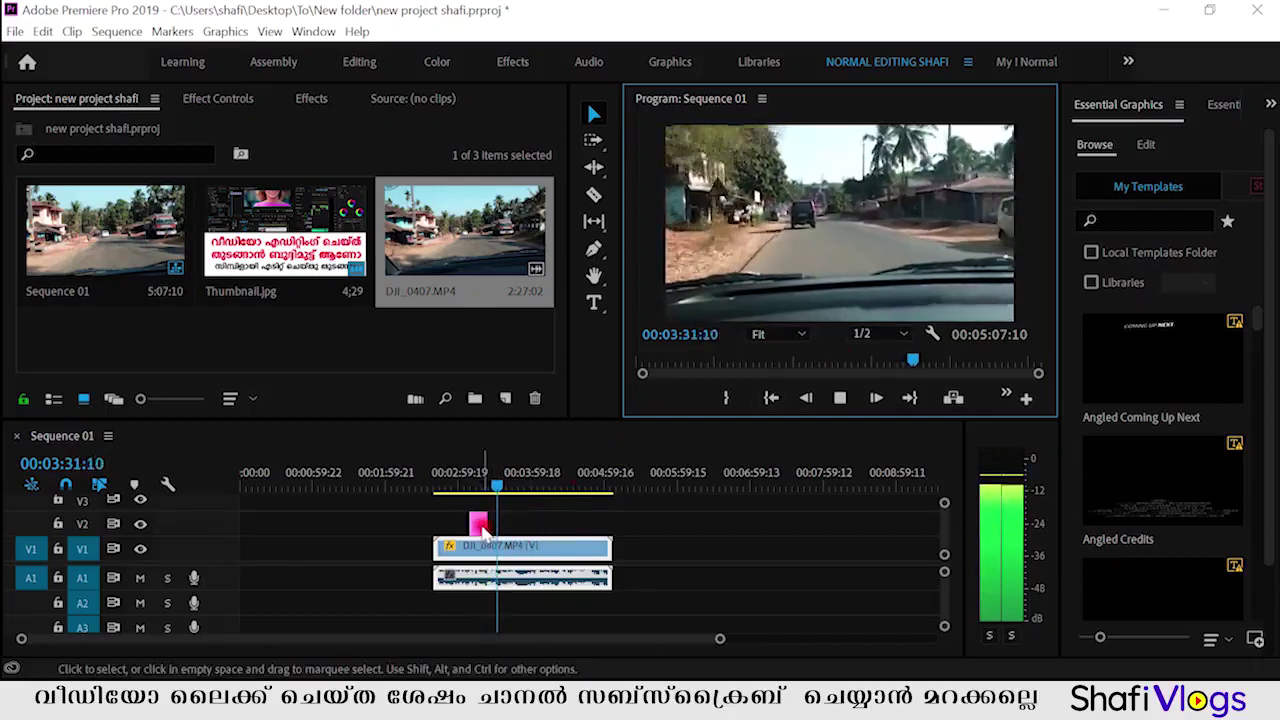
{"action": "left_click", "coordinate": [482, 546]}
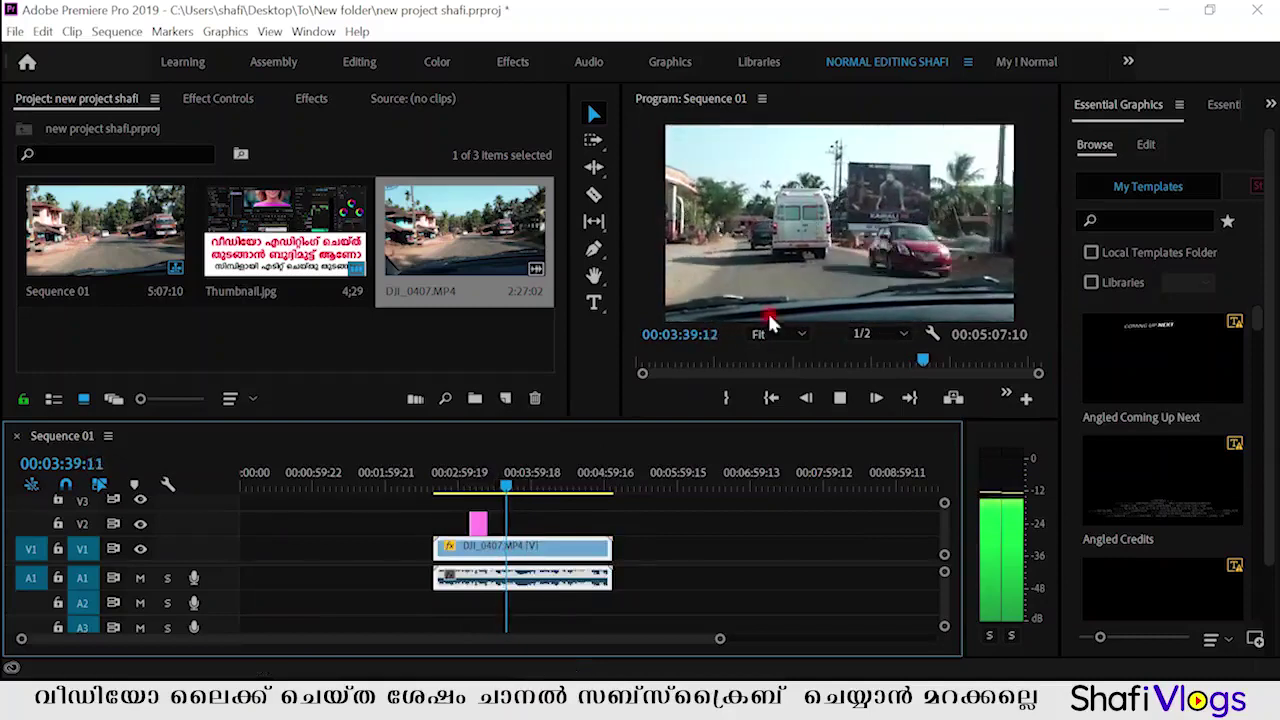
{"action": "left_click", "coordinate": [466, 485]}
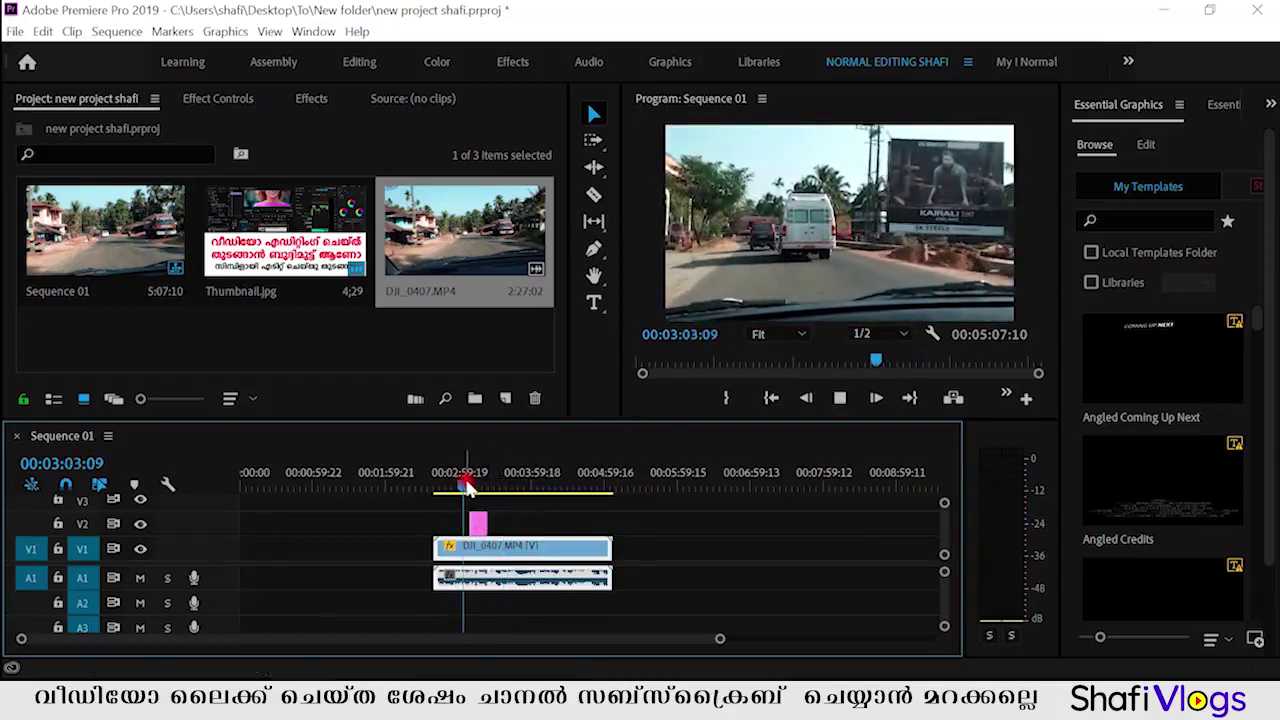
{"action": "key", "text": "space"}
{"action": "mouse_move", "coordinate": [464, 485]}
{"action": "left_mouse_down"}
{"action": "mouse_move", "coordinate": [416, 484]}
{"action": "mouse_move", "coordinate": [467, 497]}
{"action": "mouse_move", "coordinate": [591, 486]}
{"action": "mouse_move", "coordinate": [406, 486]}
{"action": "left_mouse_up"}
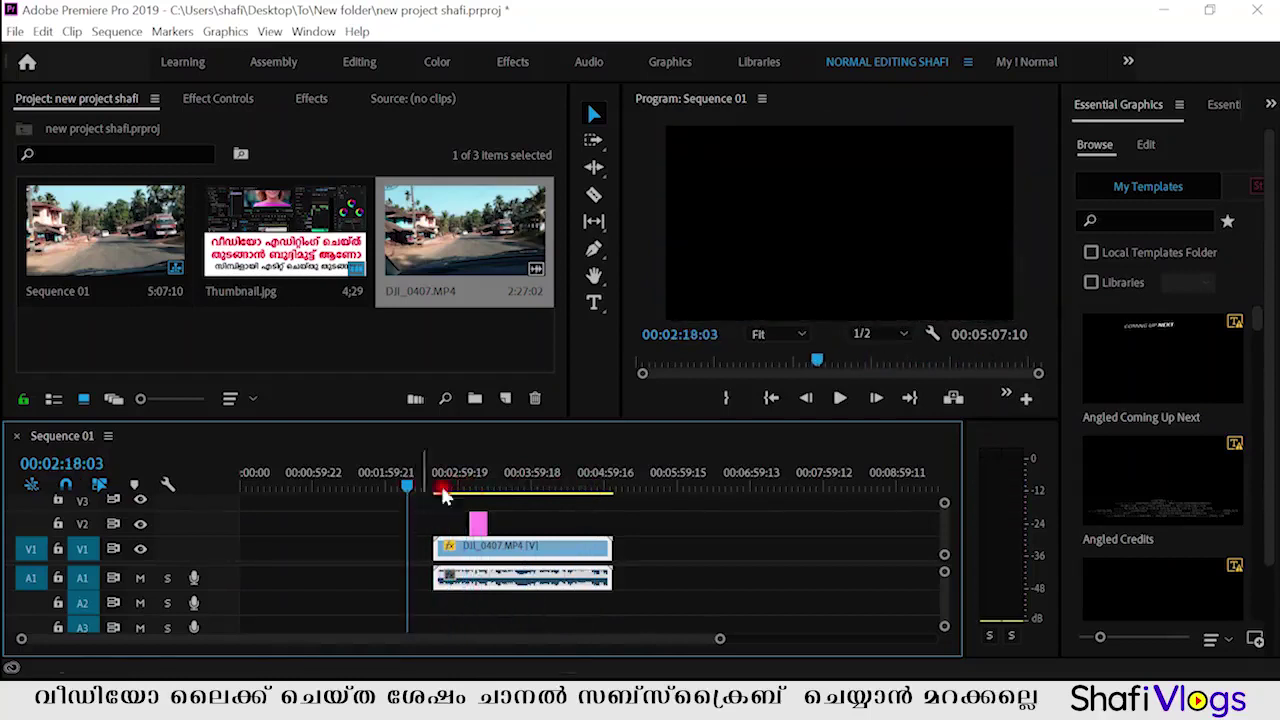
Step: Trim the Thumbnail.jpg clip on V2 so it spans the DJI_0407 road clip
{"action": "mouse_move", "coordinate": [466, 519]}
{"action": "left_mouse_down"}
{"action": "mouse_move", "coordinate": [434, 522]}
{"action": "mouse_move", "coordinate": [611, 522]}
{"action": "left_mouse_up"}
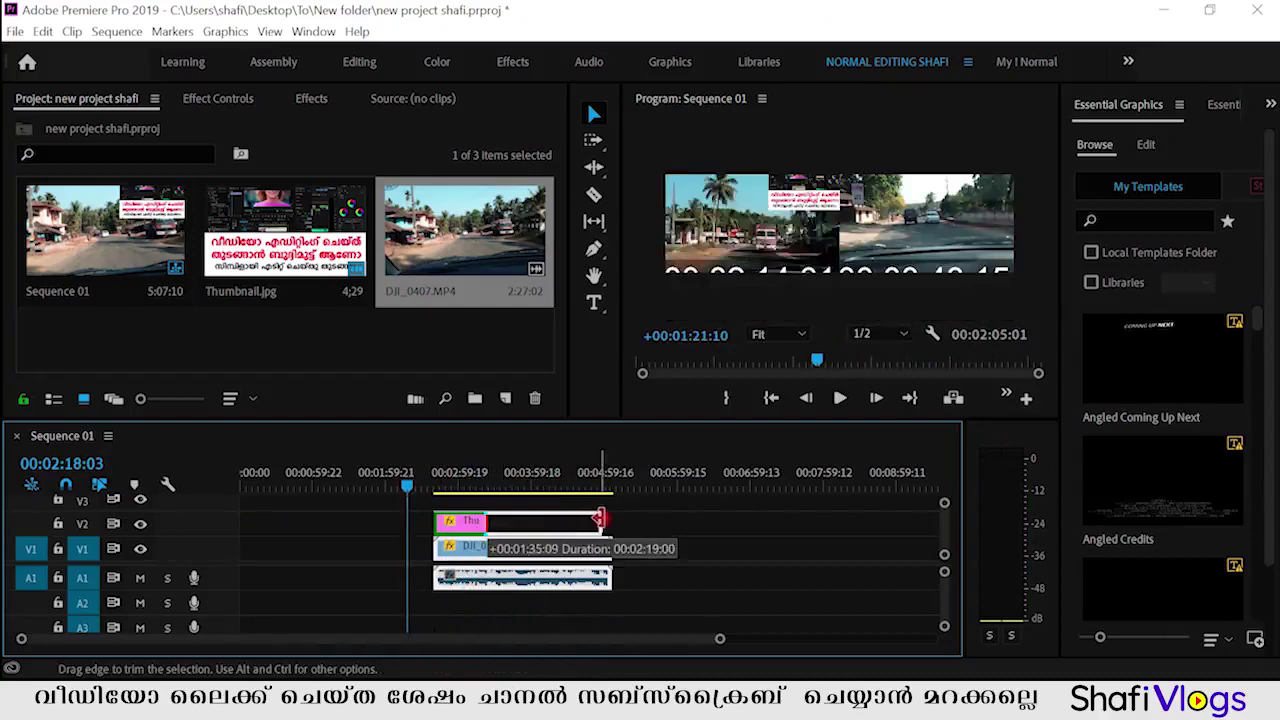
{"action": "left_click", "coordinate": [435, 480]}
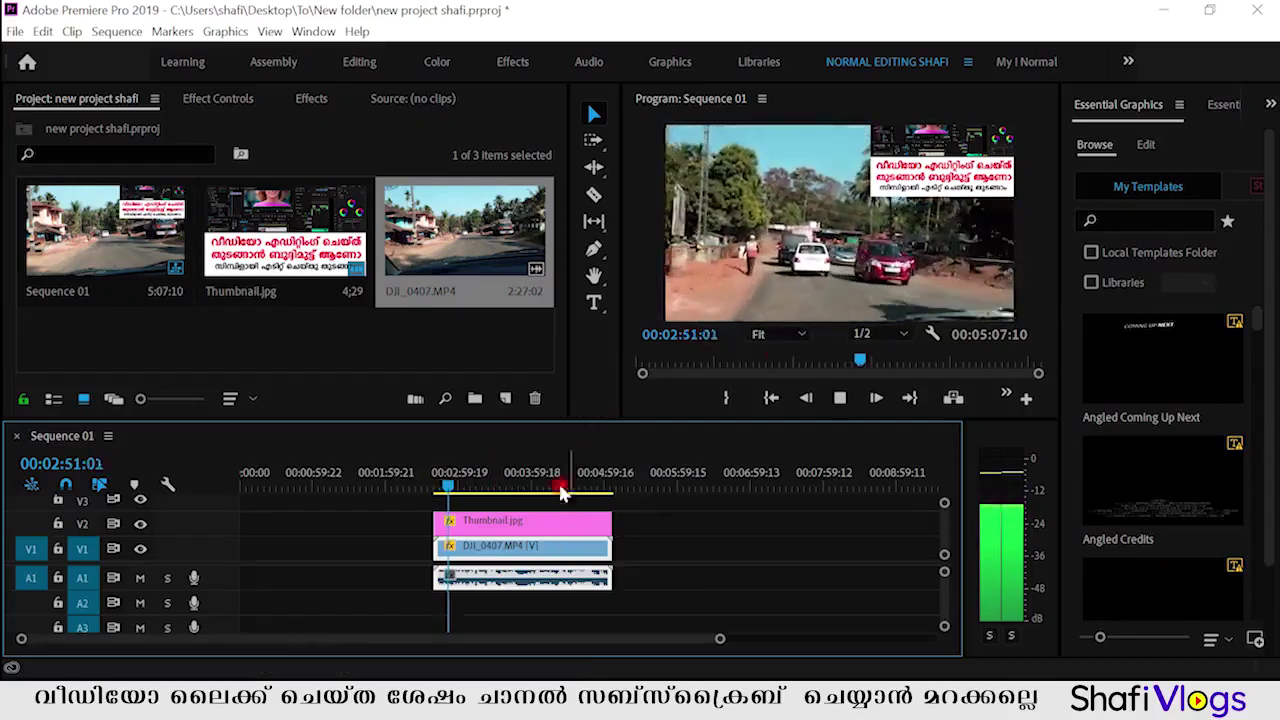
{"action": "key", "text": "space"}
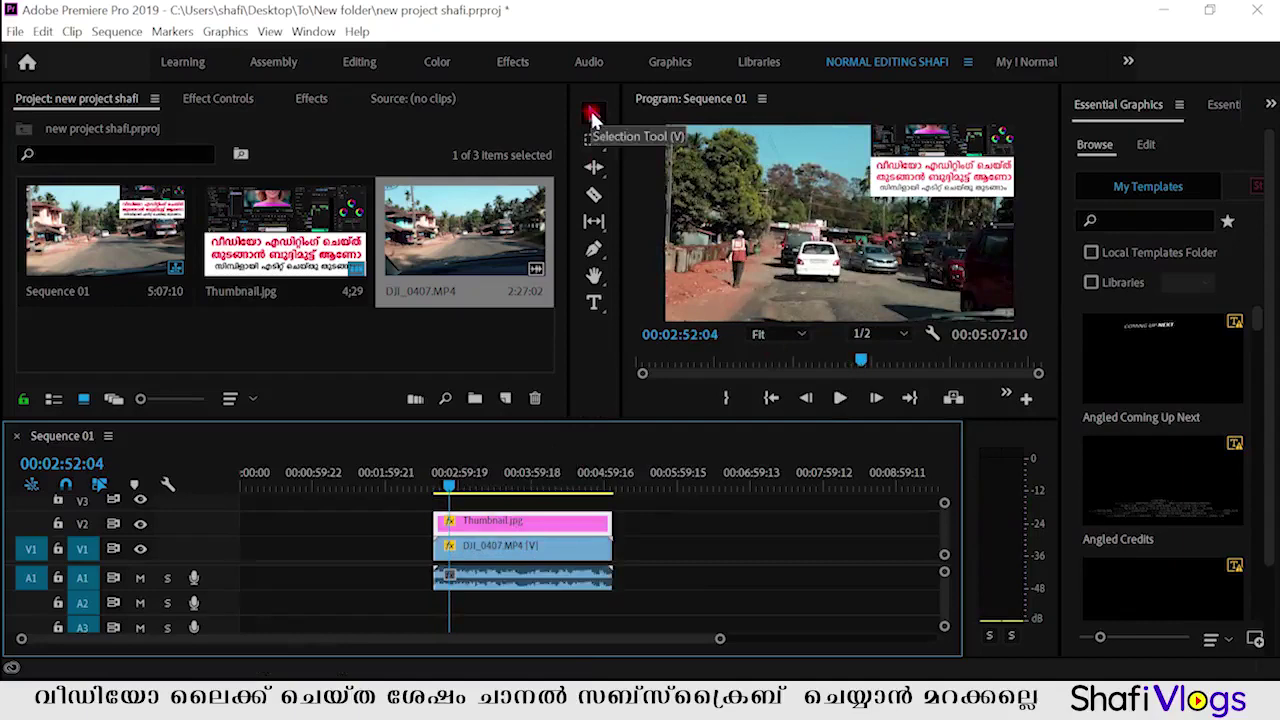
Step: With the Selection tool, move Thumbnail.jpg away and back into place above the road clip
{"action": "left_click", "coordinate": [594, 117]}
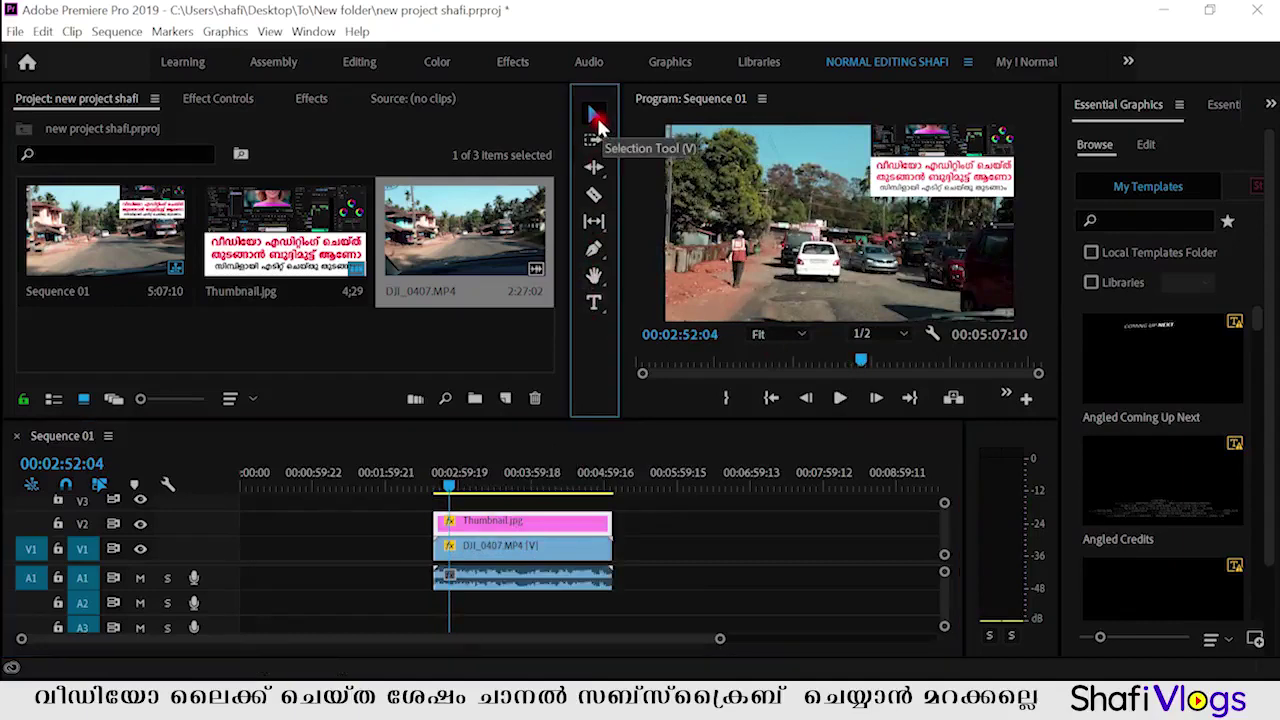
{"action": "left_click_drag", "start_coordinate": [563, 522], "coordinate": [741, 522]}
{"action": "left_click_drag", "start_coordinate": [548, 533], "coordinate": [576, 568]}
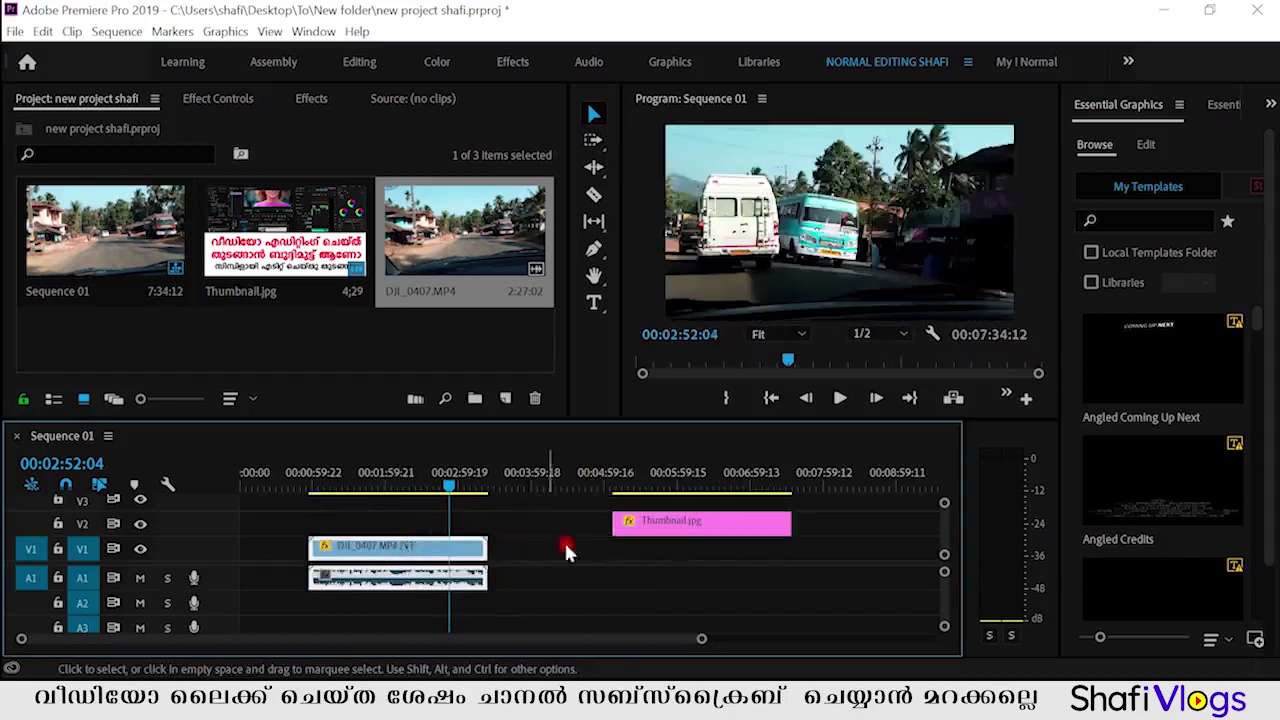
{"action": "left_click_drag", "start_coordinate": [630, 520], "coordinate": [452, 521]}
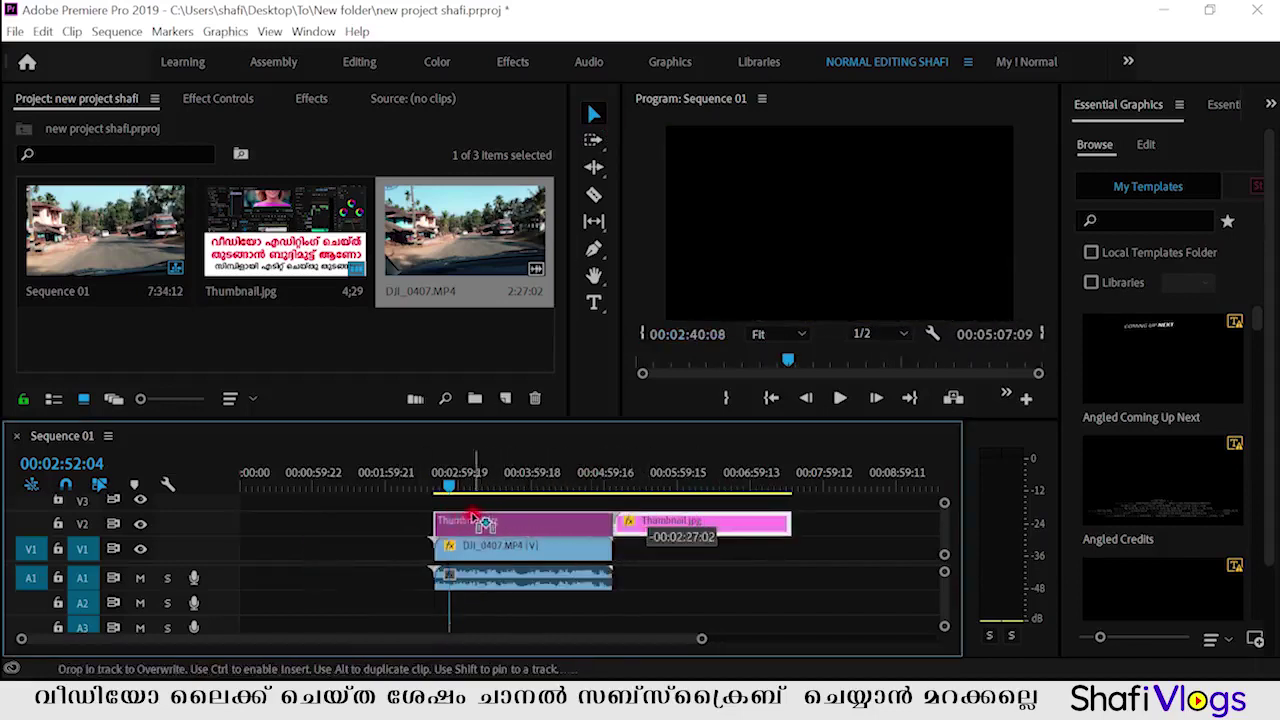
{"action": "left_click", "coordinate": [365, 482]}
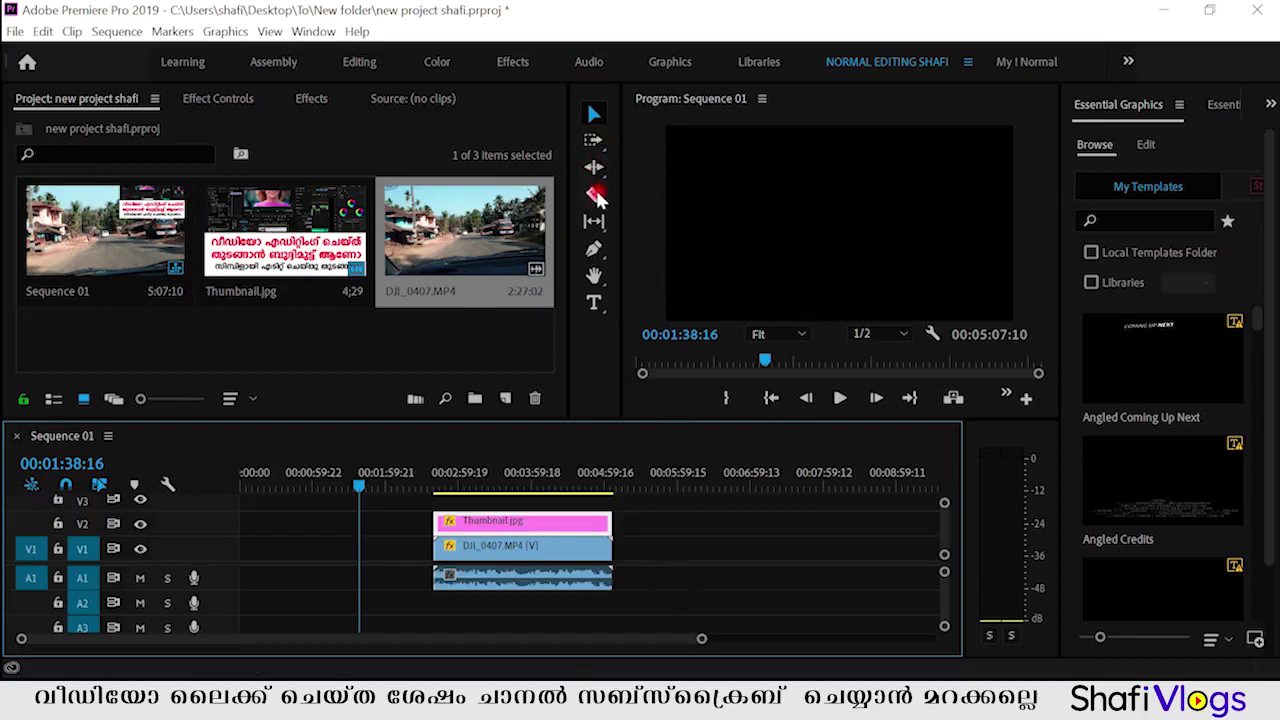
Step: Shorten the Thumbnail clip by trimming its right edge with the Selection tool
{"action": "left_click", "coordinate": [597, 197]}
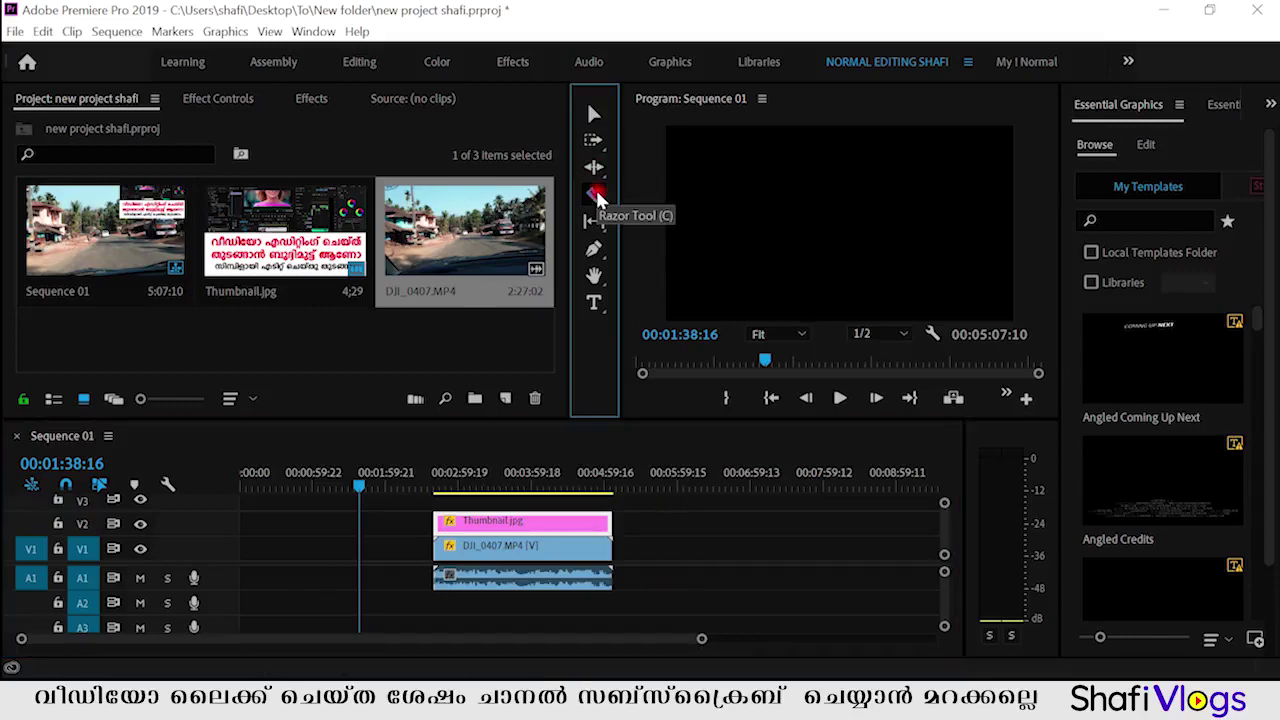
{"action": "key", "text": "v"}
{"action": "left_click", "coordinate": [533, 525]}
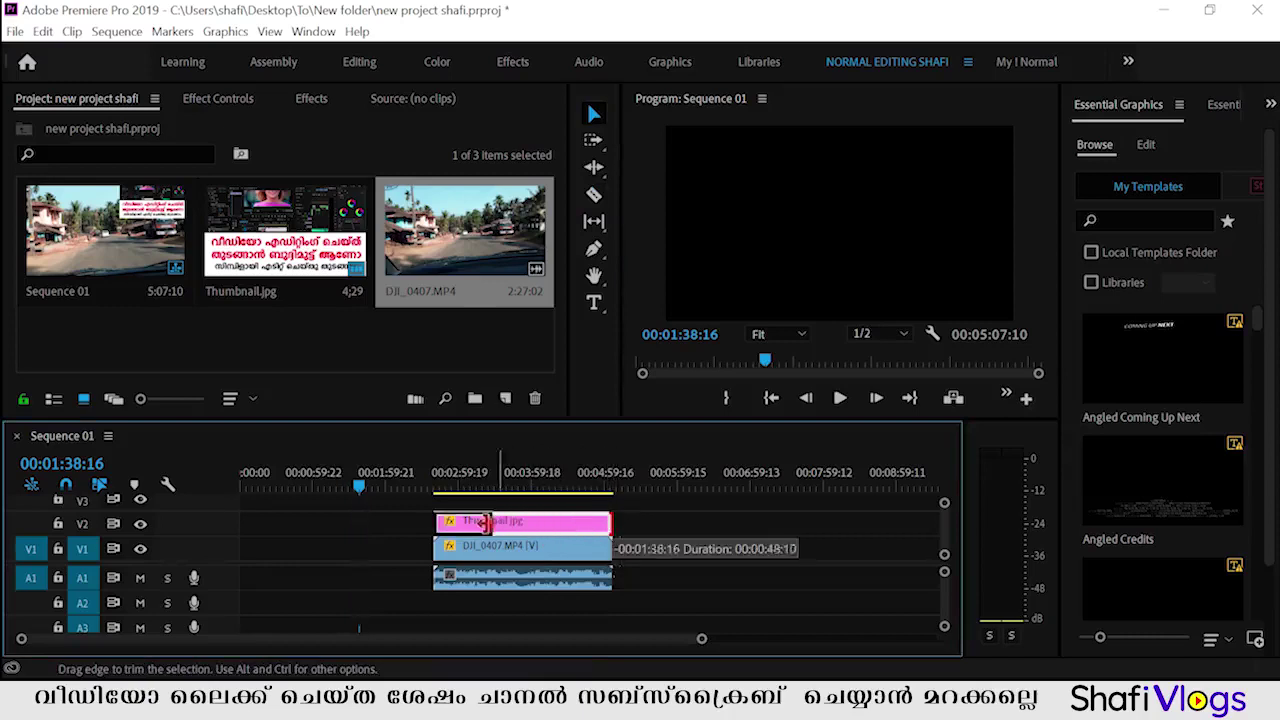
{"action": "mouse_move", "coordinate": [608, 522]}
{"action": "left_mouse_down"}
{"action": "mouse_move", "coordinate": [450, 522]}
{"action": "mouse_move", "coordinate": [675, 530]}
{"action": "left_mouse_up"}
Step: Cut the DJI road clip with the Razor tool at 00:03:33:19 and select its right half
{"action": "left_click_drag", "start_coordinate": [557, 495], "coordinate": [487, 484]}
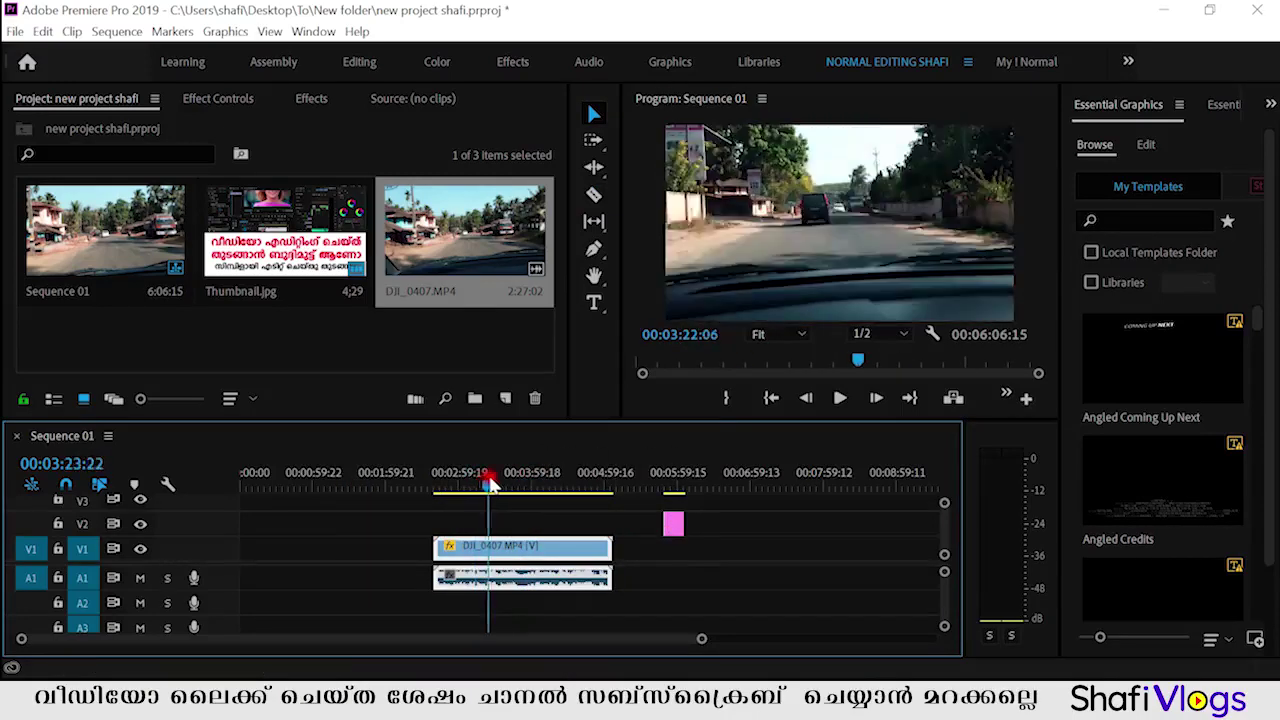
{"action": "left_click_drag", "start_coordinate": [490, 484], "coordinate": [503, 484]}
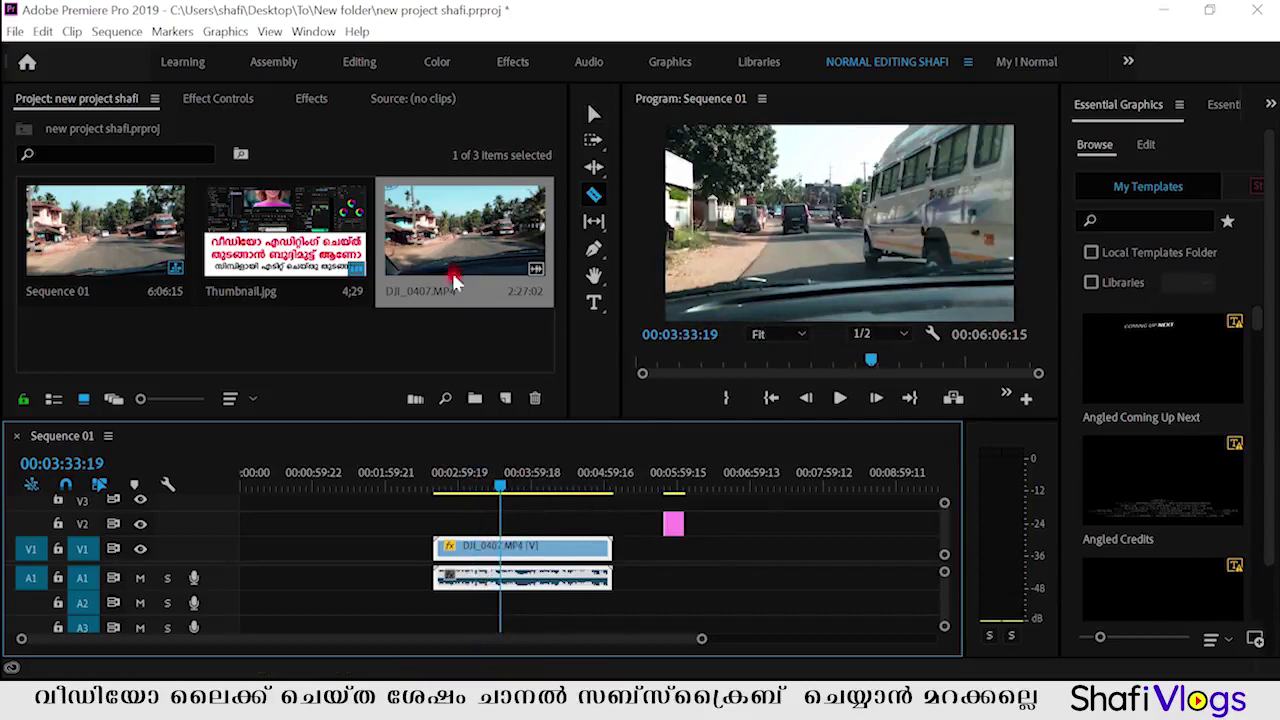
{"action": "left_click", "coordinate": [596, 196]}
{"action": "left_click", "coordinate": [598, 199]}
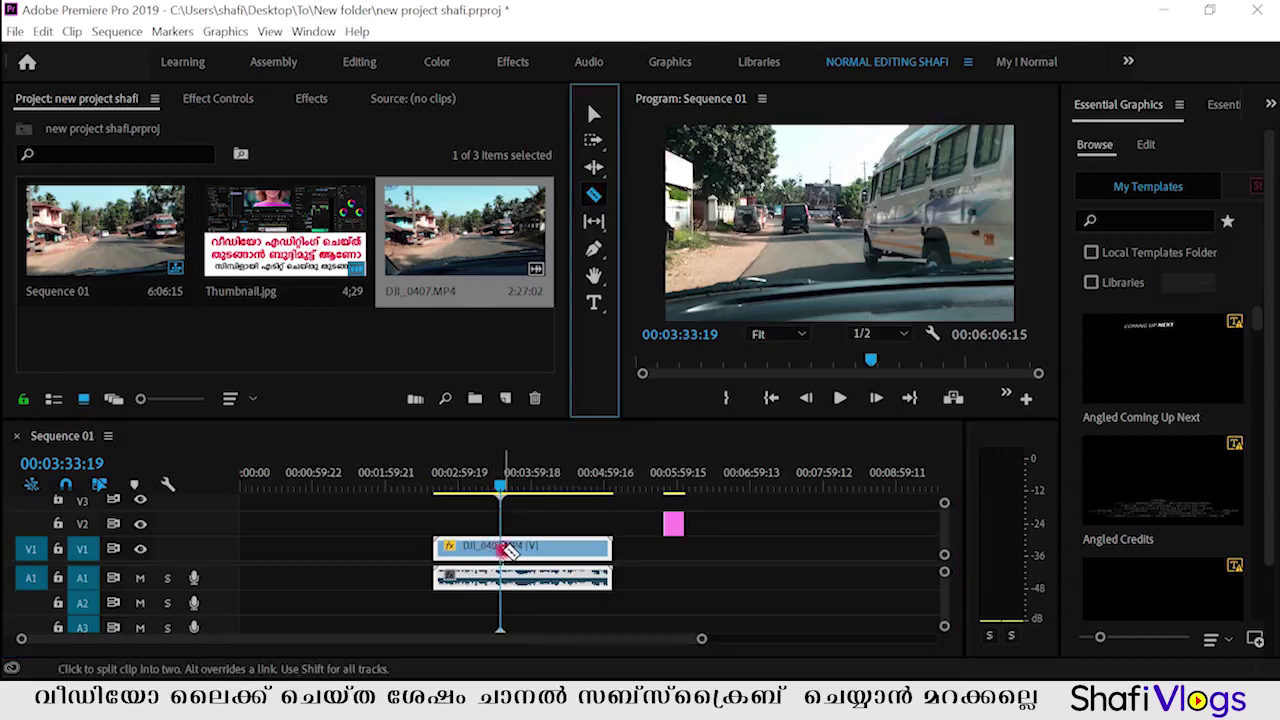
{"action": "left_click", "coordinate": [503, 549]}
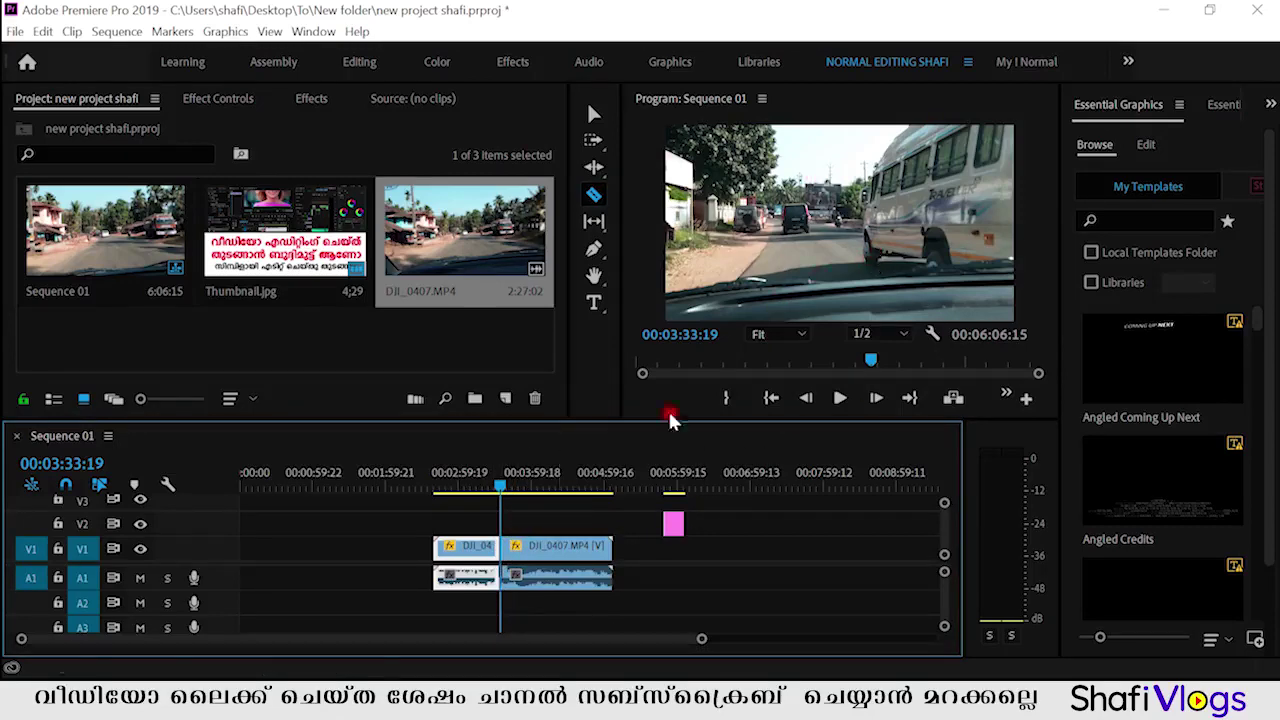
{"action": "key", "text": "v"}
{"action": "left_click", "coordinate": [528, 583]}
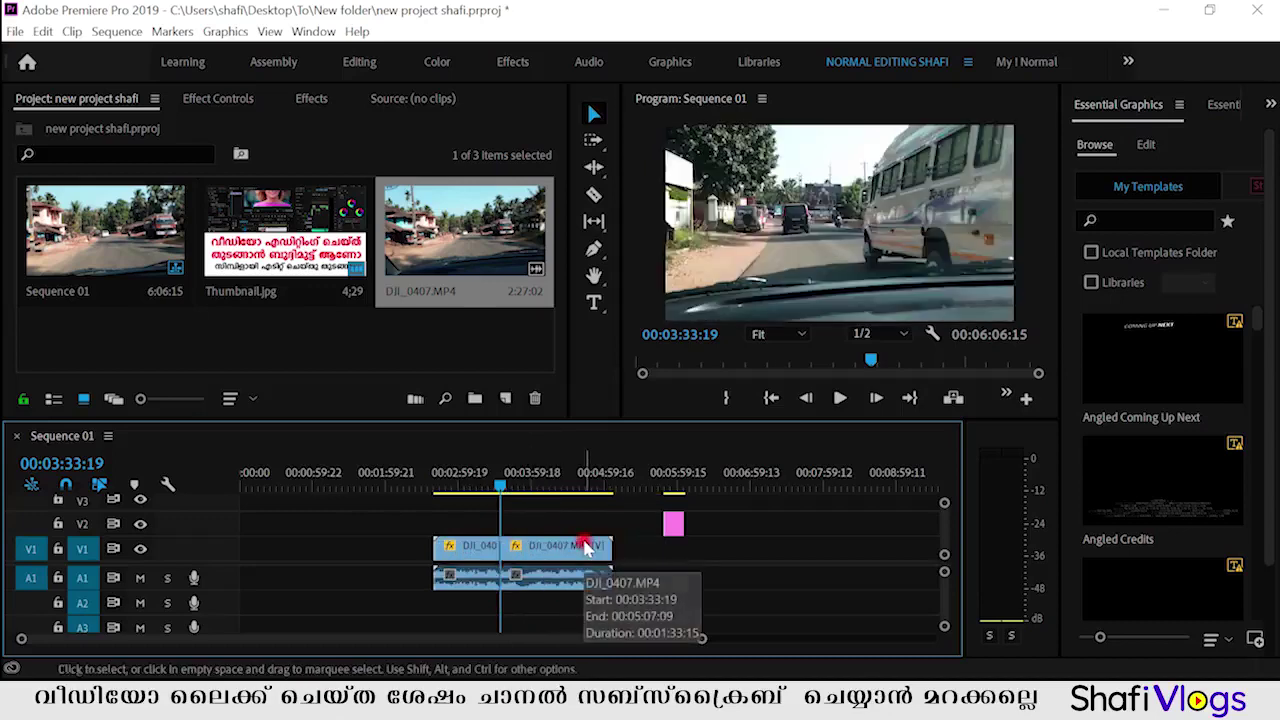
Step: Select the right road clip piece and unlink its audio from the video
{"action": "left_click", "coordinate": [529, 549]}
{"action": "left_click_drag", "start_coordinate": [533, 553], "coordinate": [593, 548]}
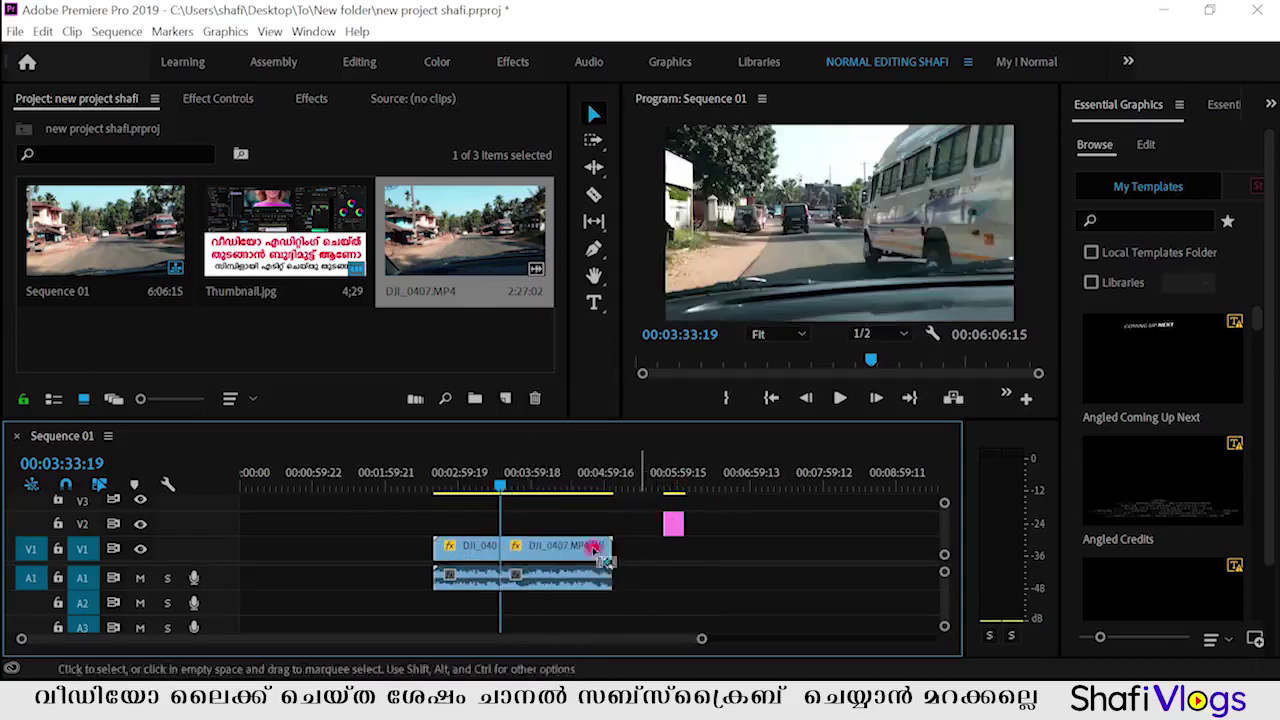
{"action": "left_click", "coordinate": [556, 576]}
{"action": "left_click_drag", "start_coordinate": [531, 556], "coordinate": [533, 555]}
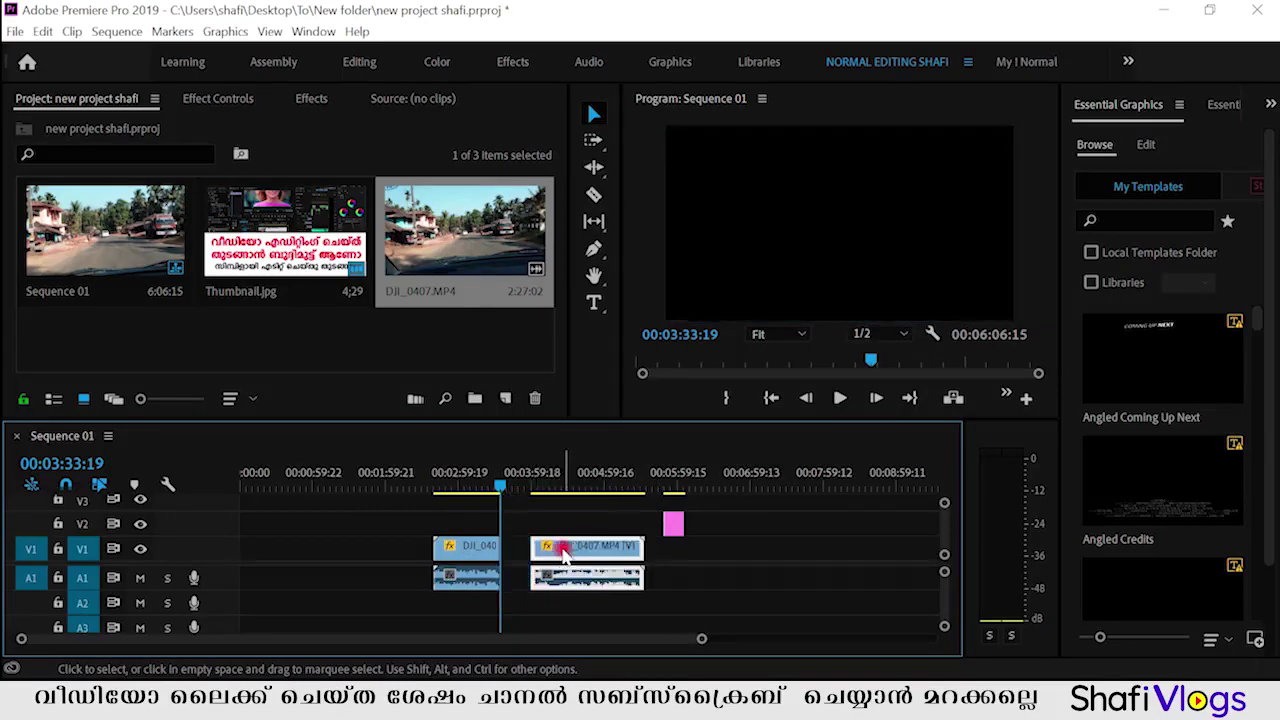
{"action": "right_click", "coordinate": [536, 549]}
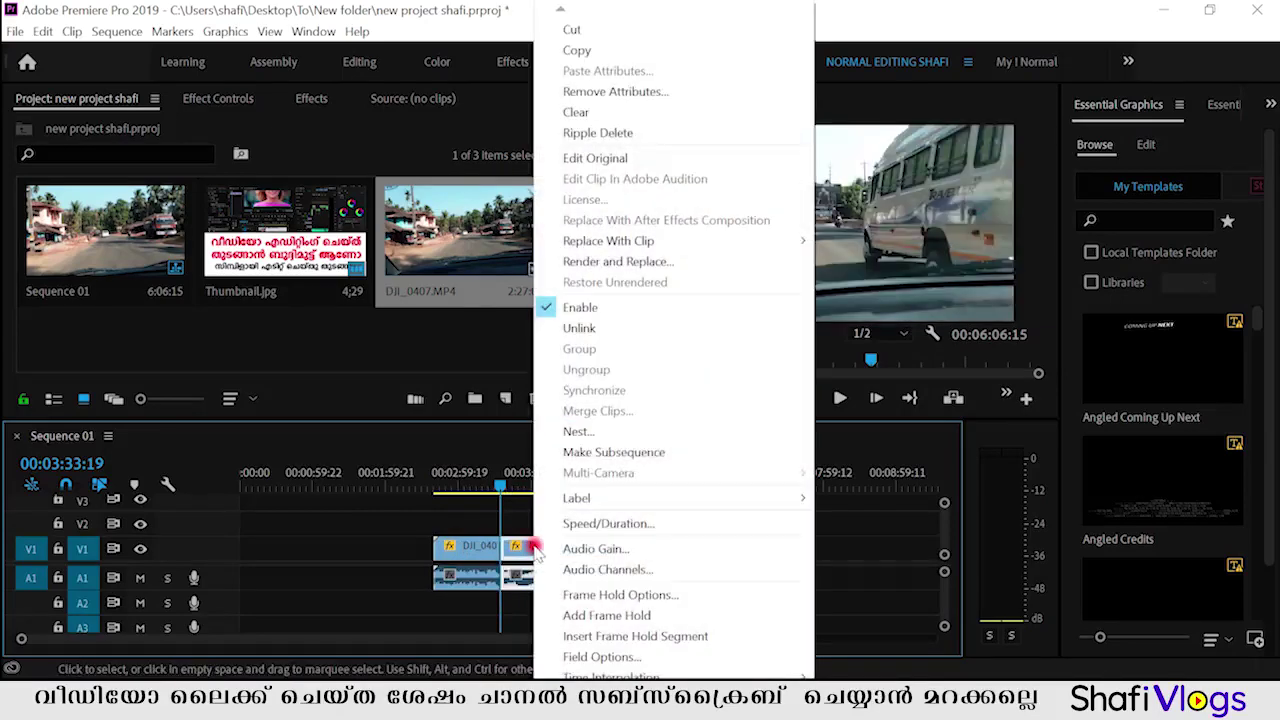
{"action": "left_click", "coordinate": [590, 328]}
Step: Delete the right piece's audio and the left part of the road clip
{"action": "mouse_move", "coordinate": [538, 583]}
{"action": "left_mouse_down"}
{"action": "mouse_move", "coordinate": [640, 585]}
{"action": "mouse_move", "coordinate": [880, 275]}
{"action": "left_mouse_up"}
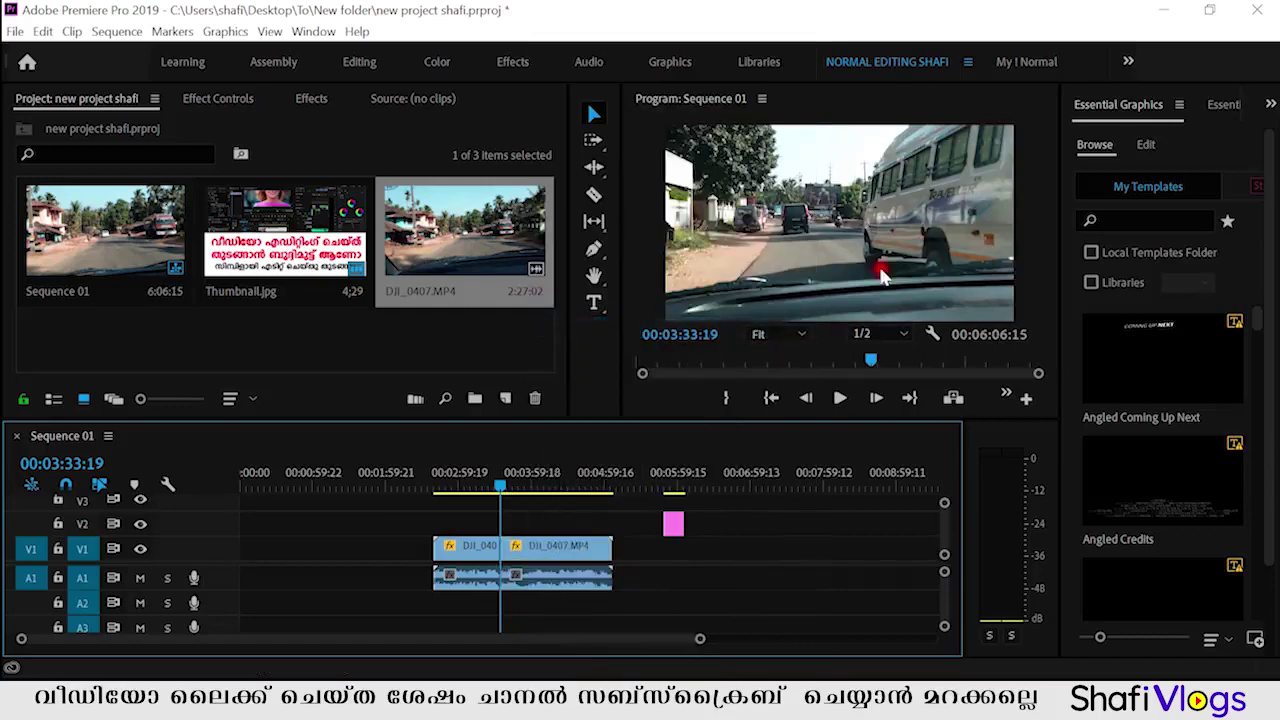
{"action": "left_click", "coordinate": [566, 580]}
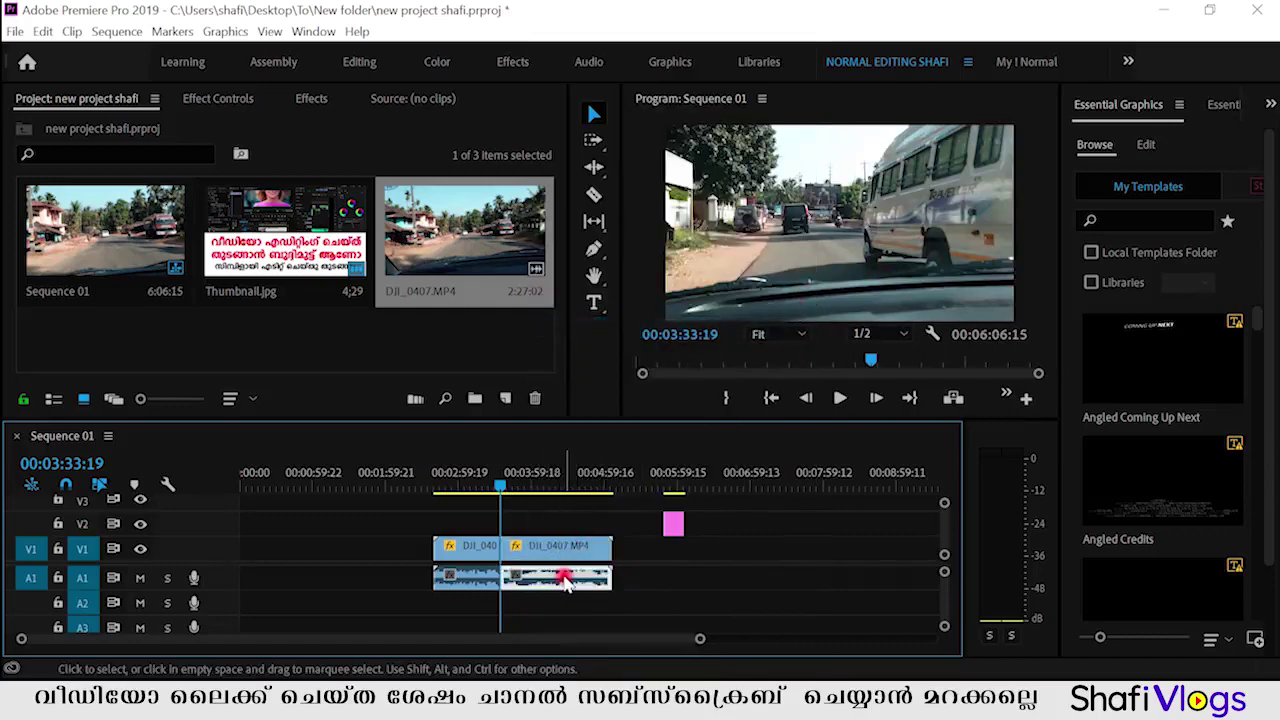
{"action": "key", "text": "Delete"}
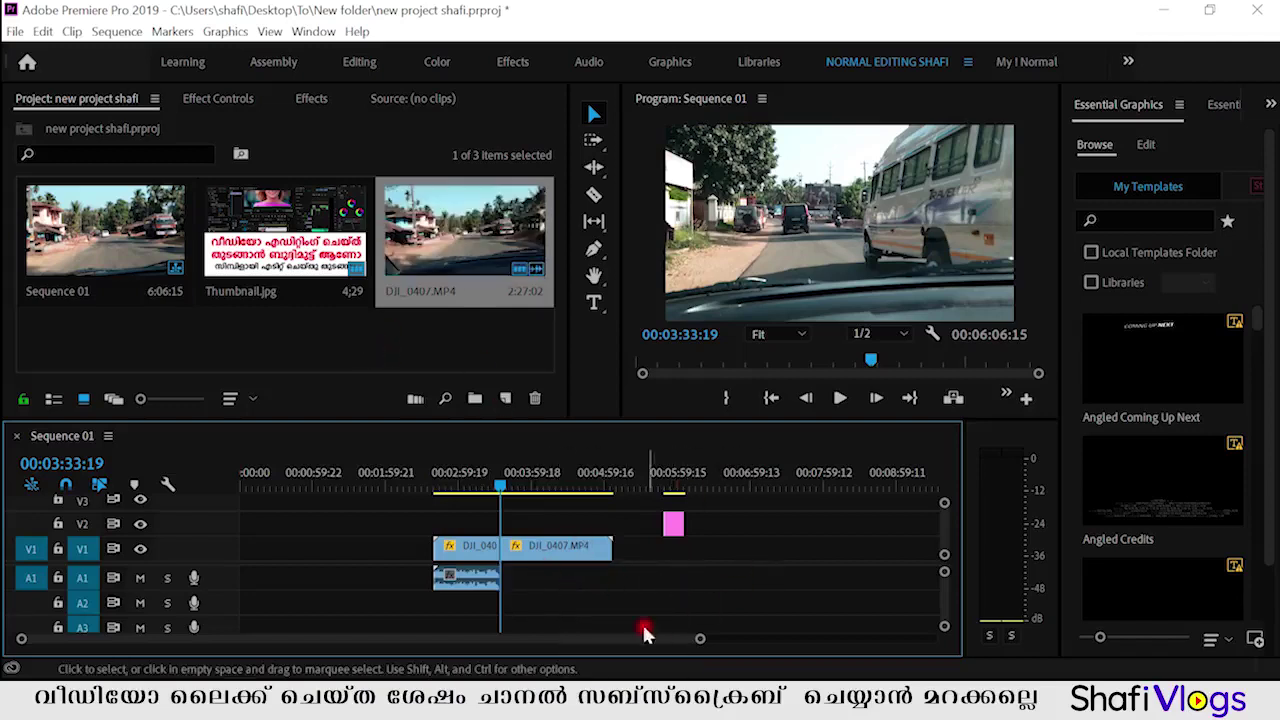
{"action": "key", "text": "Delete"}
{"action": "left_click", "coordinate": [493, 487]}
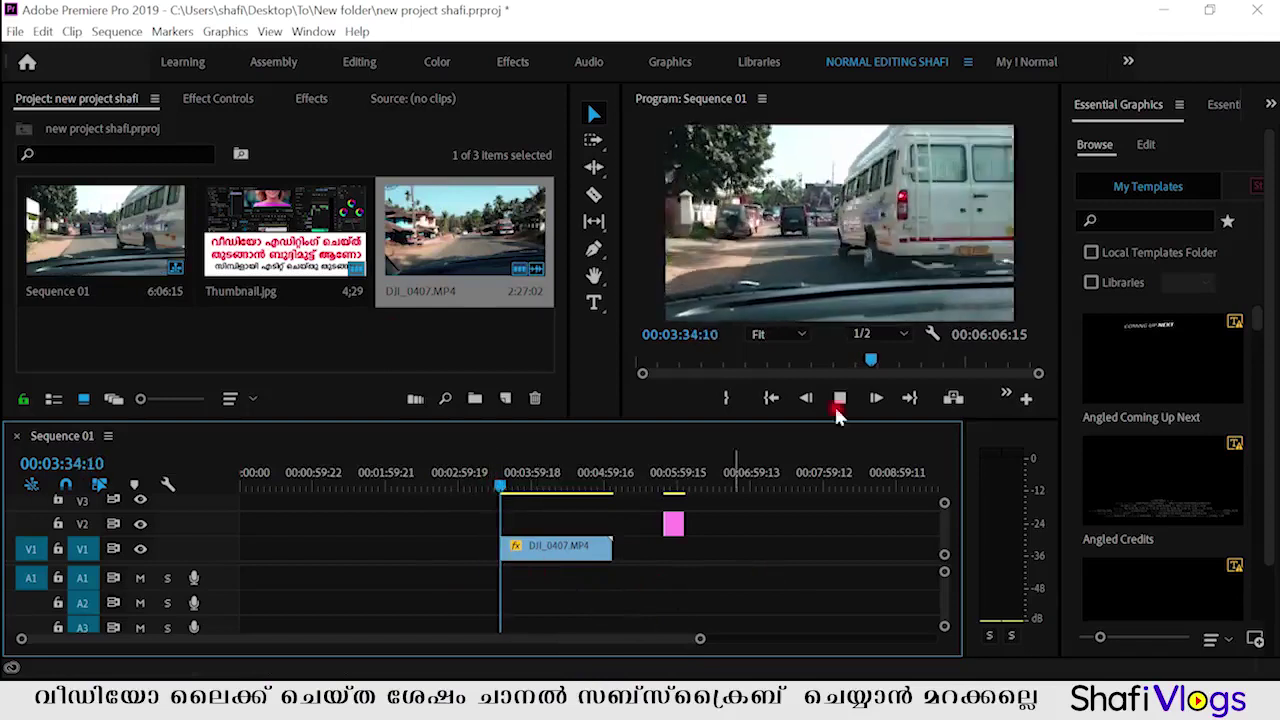
Step: Split the road clip into two pieces near 00:03:18
{"action": "key", "text": "space"}
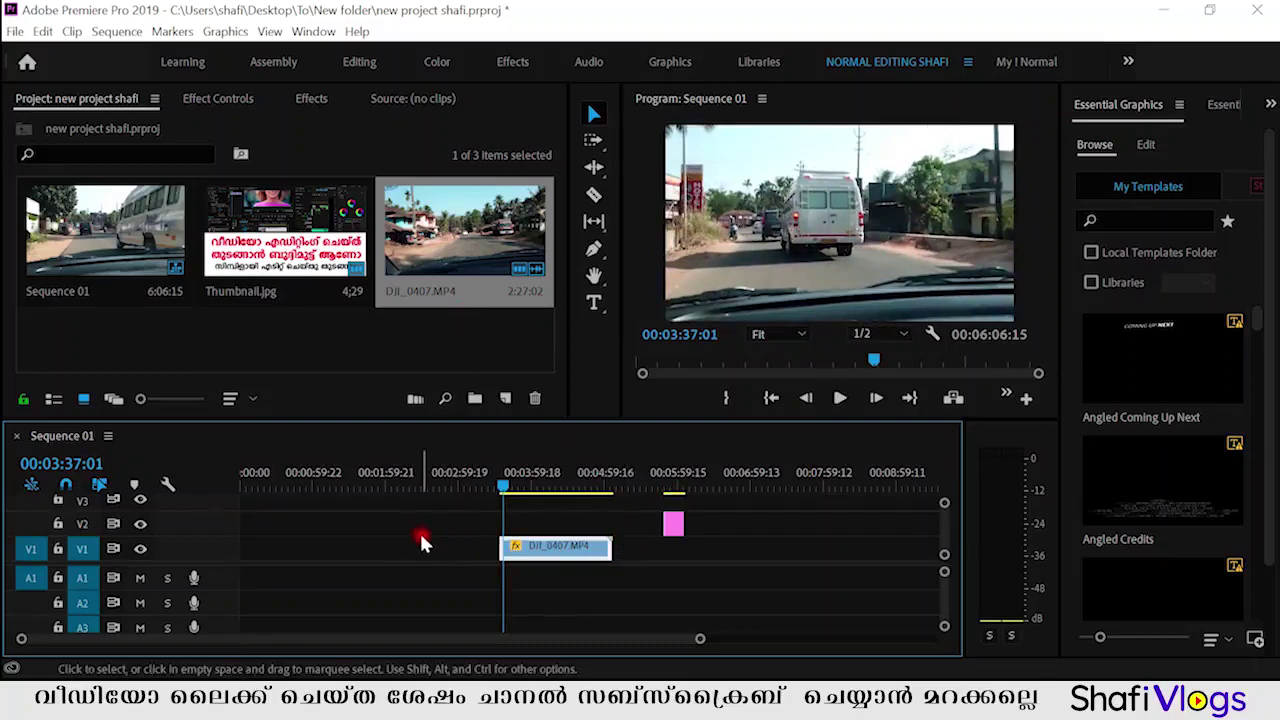
{"action": "left_click", "coordinate": [483, 478]}
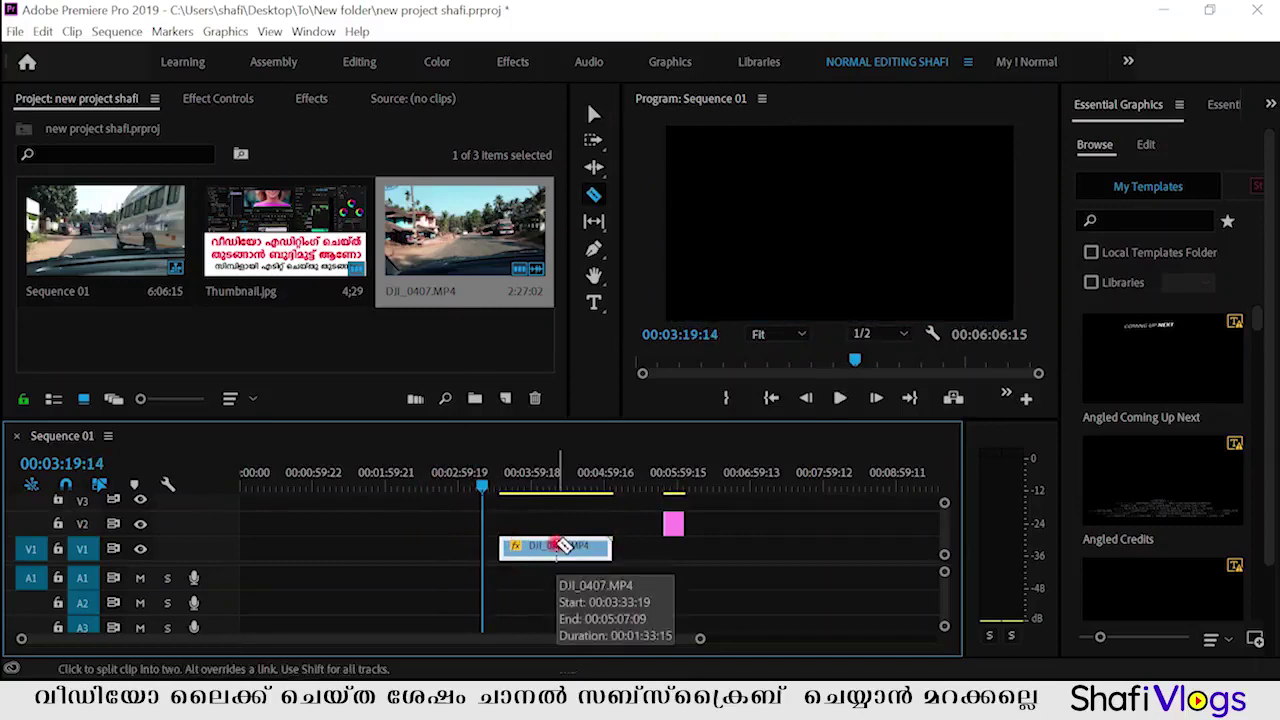
{"action": "mouse_move", "coordinate": [589, 551]}
{"action": "left_mouse_down"}
{"action": "mouse_move", "coordinate": [641, 556]}
{"action": "mouse_move", "coordinate": [594, 553]}
{"action": "left_mouse_up"}
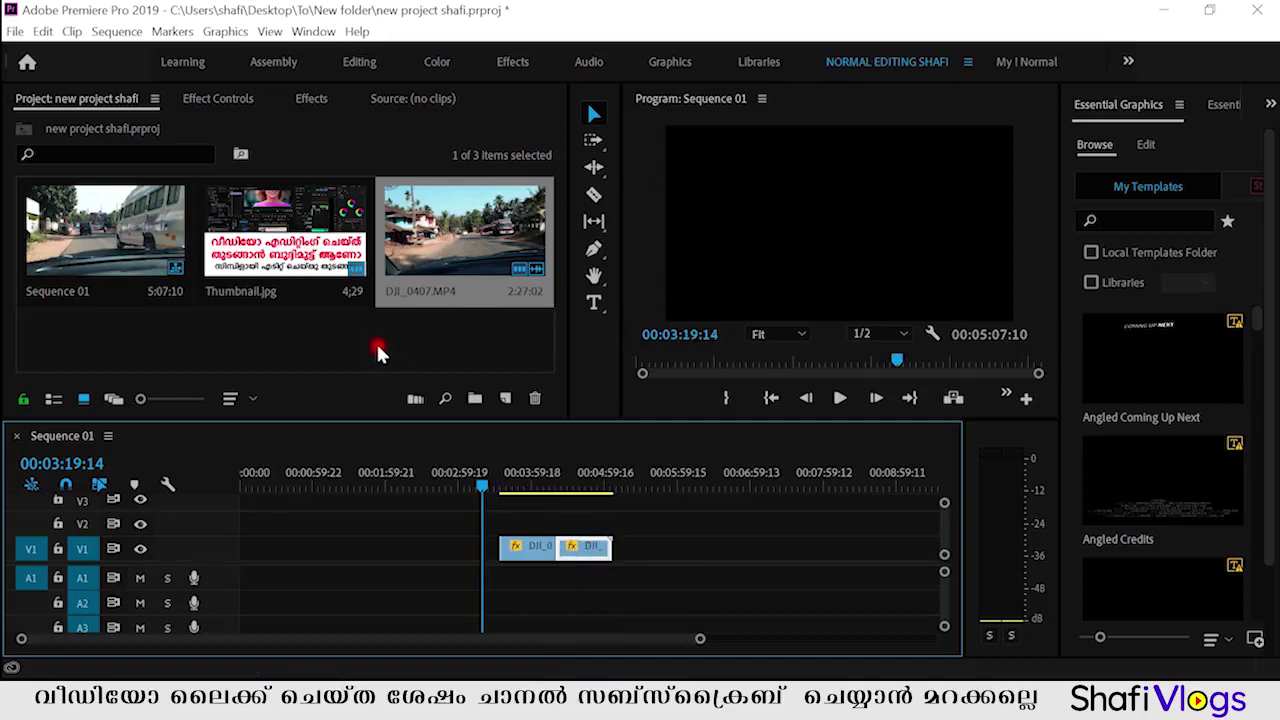
{"action": "left_click", "coordinate": [371, 335]}
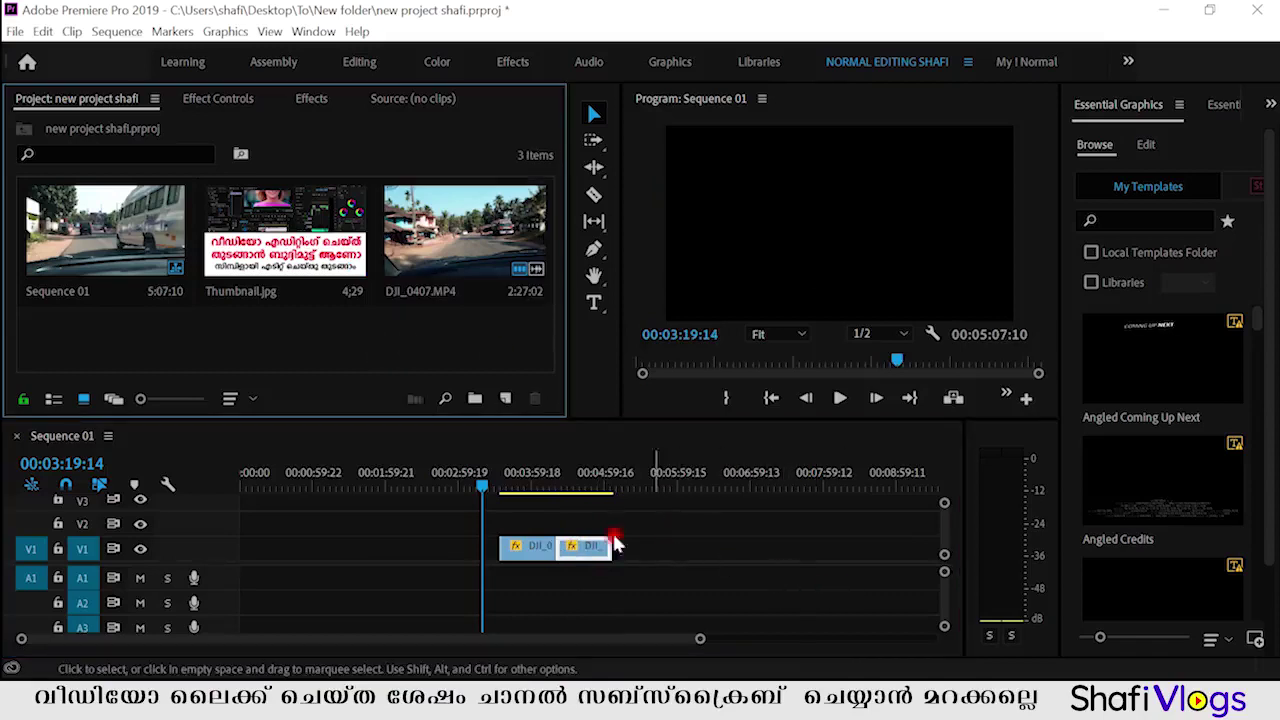
{"action": "left_click_drag", "start_coordinate": [571, 545], "coordinate": [535, 482]}
Step: Move the second piece right, then back so it butts against the first
{"action": "left_click", "coordinate": [527, 482]}
{"action": "left_click_drag", "start_coordinate": [577, 548], "coordinate": [626, 556]}
{"action": "key", "text": "space"}
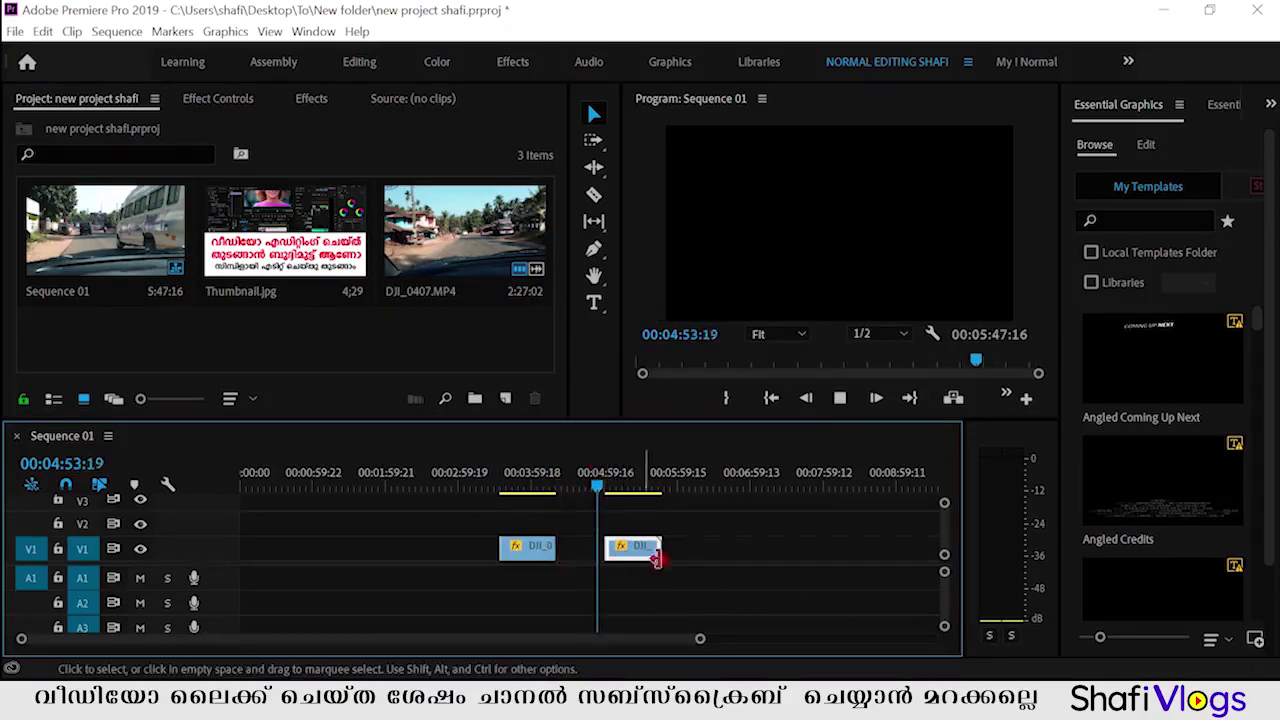
{"action": "left_click", "coordinate": [607, 479]}
{"action": "left_click_drag", "start_coordinate": [635, 548], "coordinate": [585, 550]}
{"action": "left_click_drag", "start_coordinate": [549, 480], "coordinate": [551, 480]}
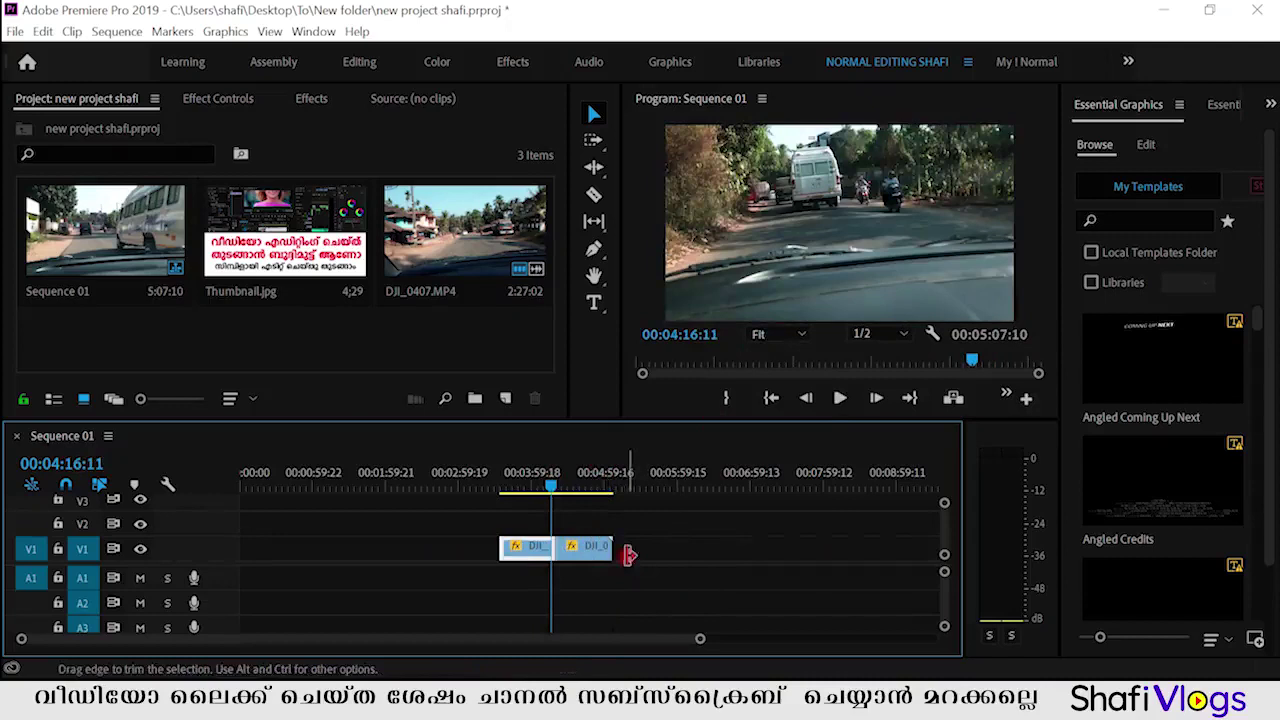
Step: Scrub the timeline to the van frame at 00:03:55:23
{"action": "left_click_drag", "start_coordinate": [558, 490], "coordinate": [483, 482]}
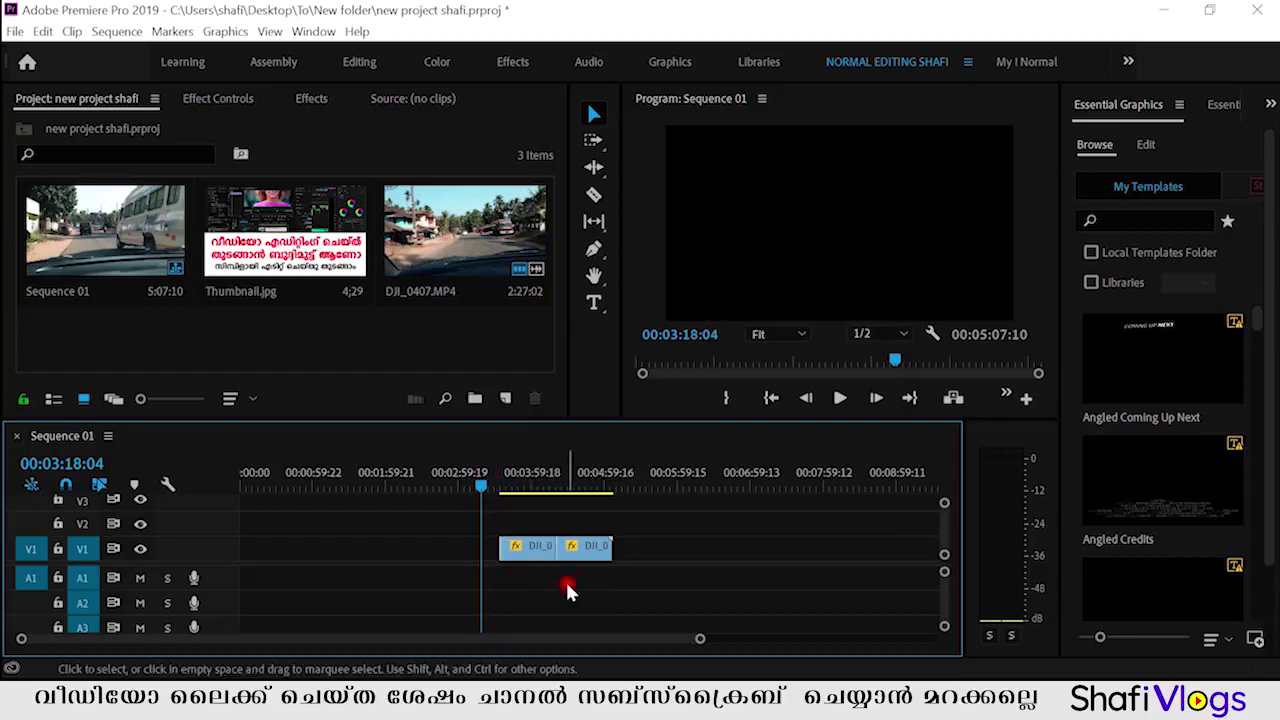
{"action": "left_click_drag", "start_coordinate": [531, 478], "coordinate": [526, 478]}
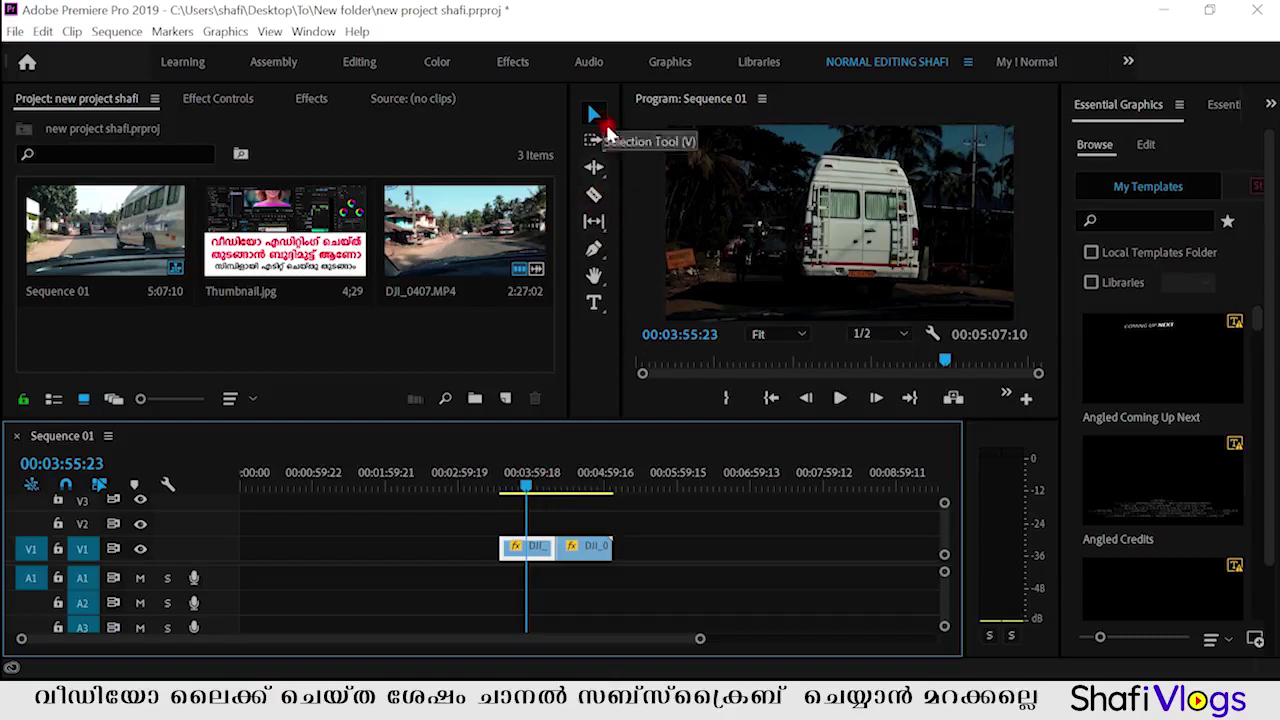
{"action": "left_click", "coordinate": [594, 302]}
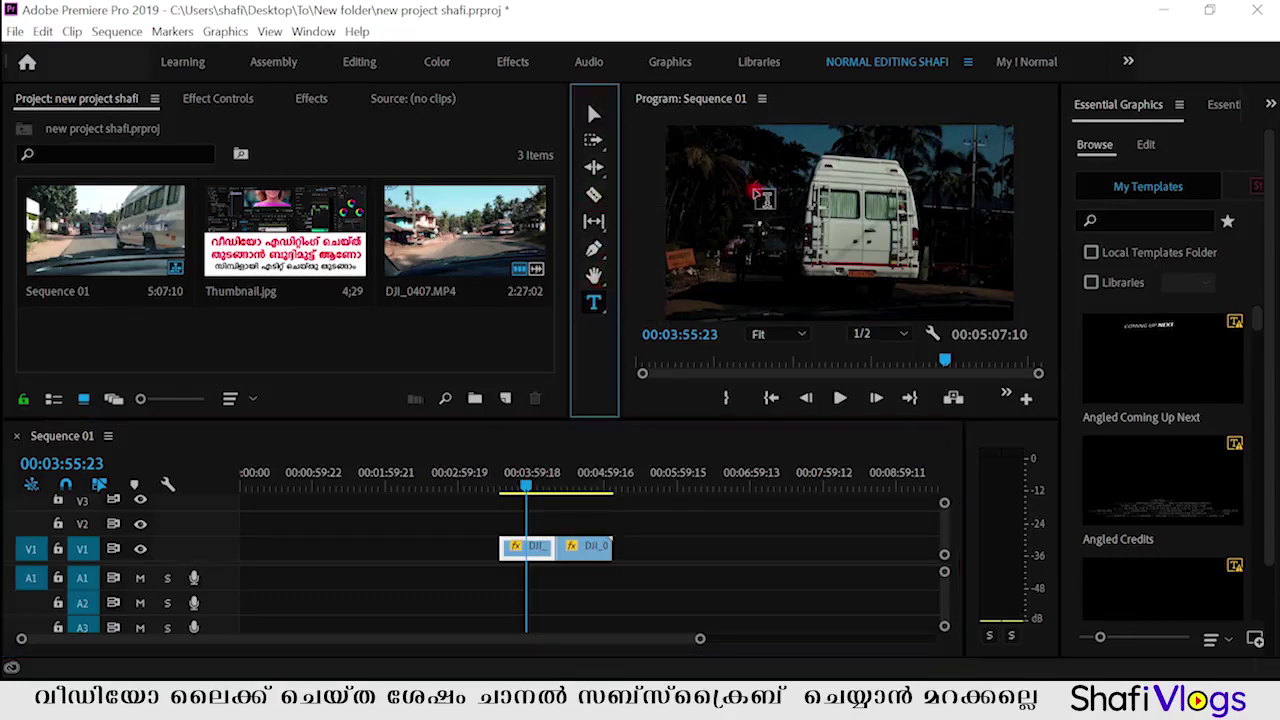
Step: Create a horizontal Type Tool title with the creator's name in the Program monitor
{"action": "left_click", "coordinate": [594, 302]}
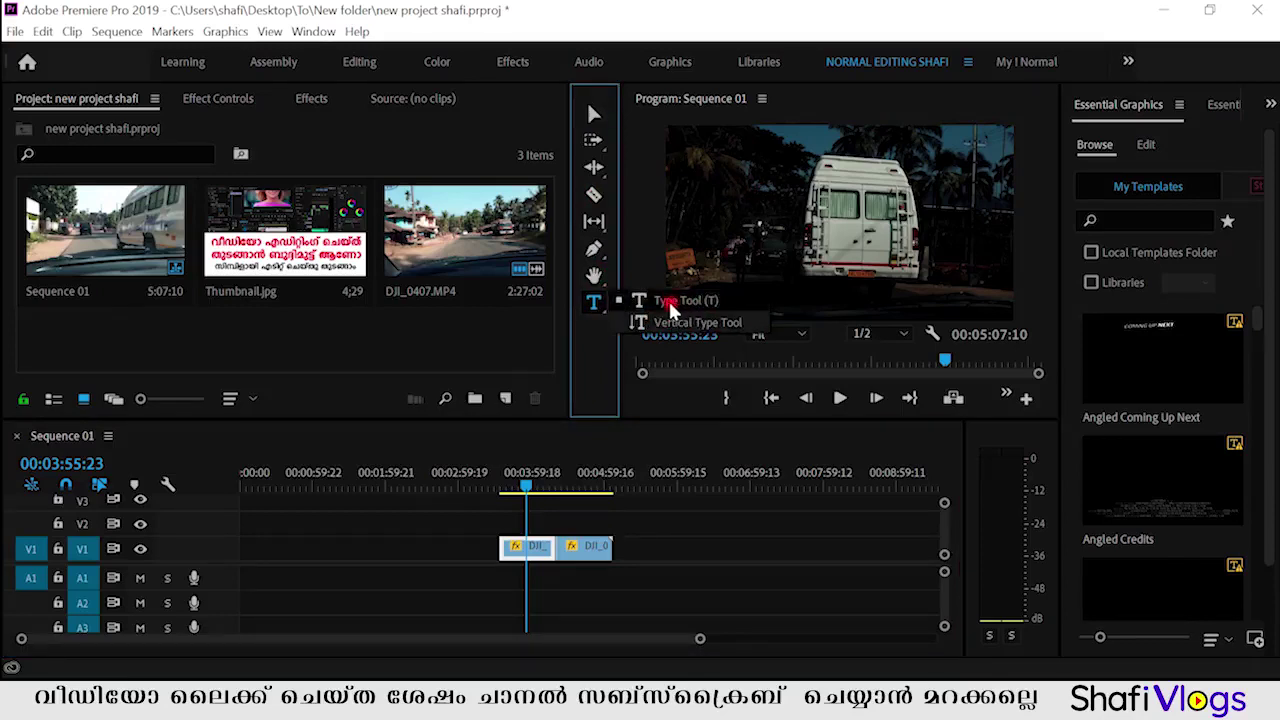
{"action": "left_click", "coordinate": [668, 298]}
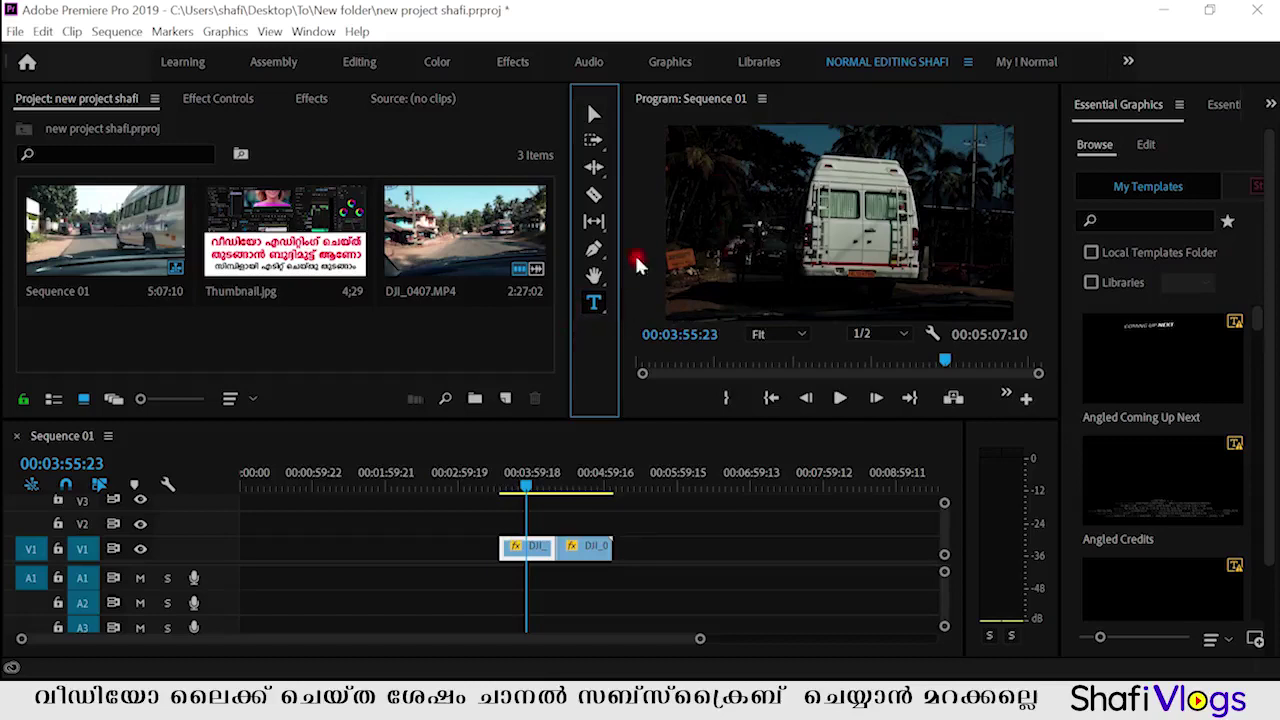
{"action": "left_click", "coordinate": [591, 303]}
{"action": "left_click", "coordinate": [665, 299]}
{"action": "left_click", "coordinate": [715, 169]}
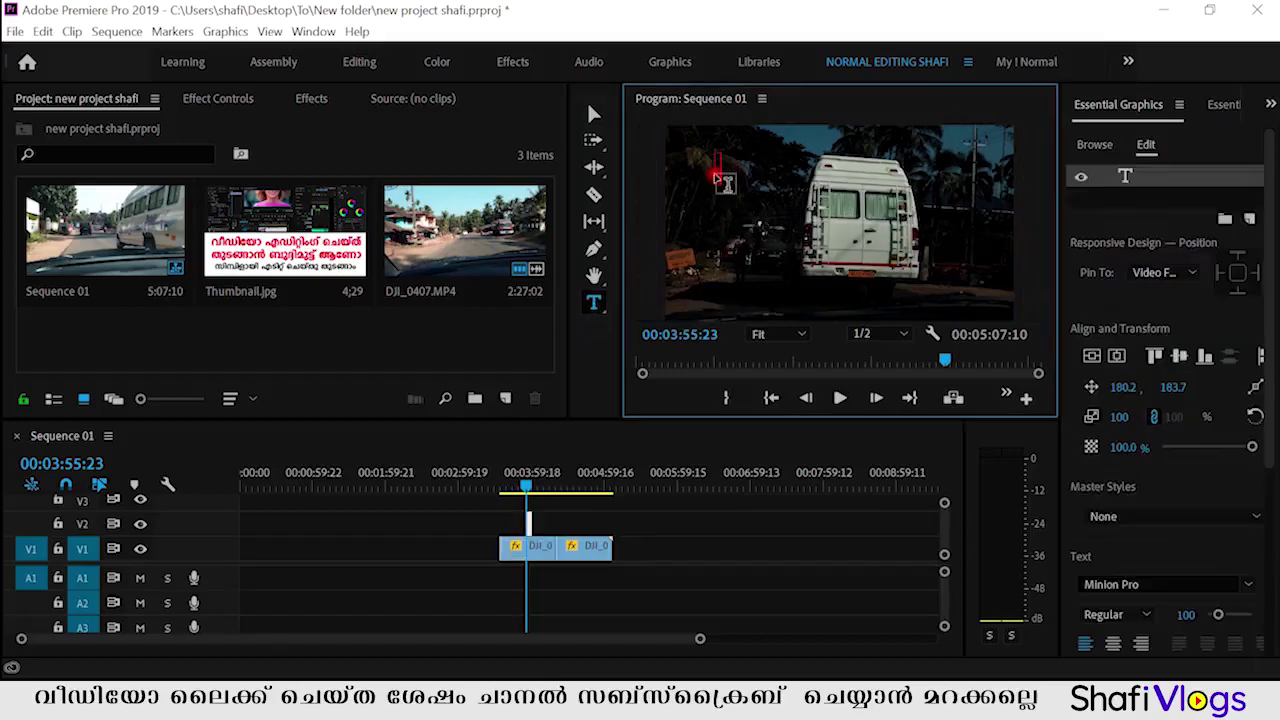
{"action": "type", "text": "Shafi"}
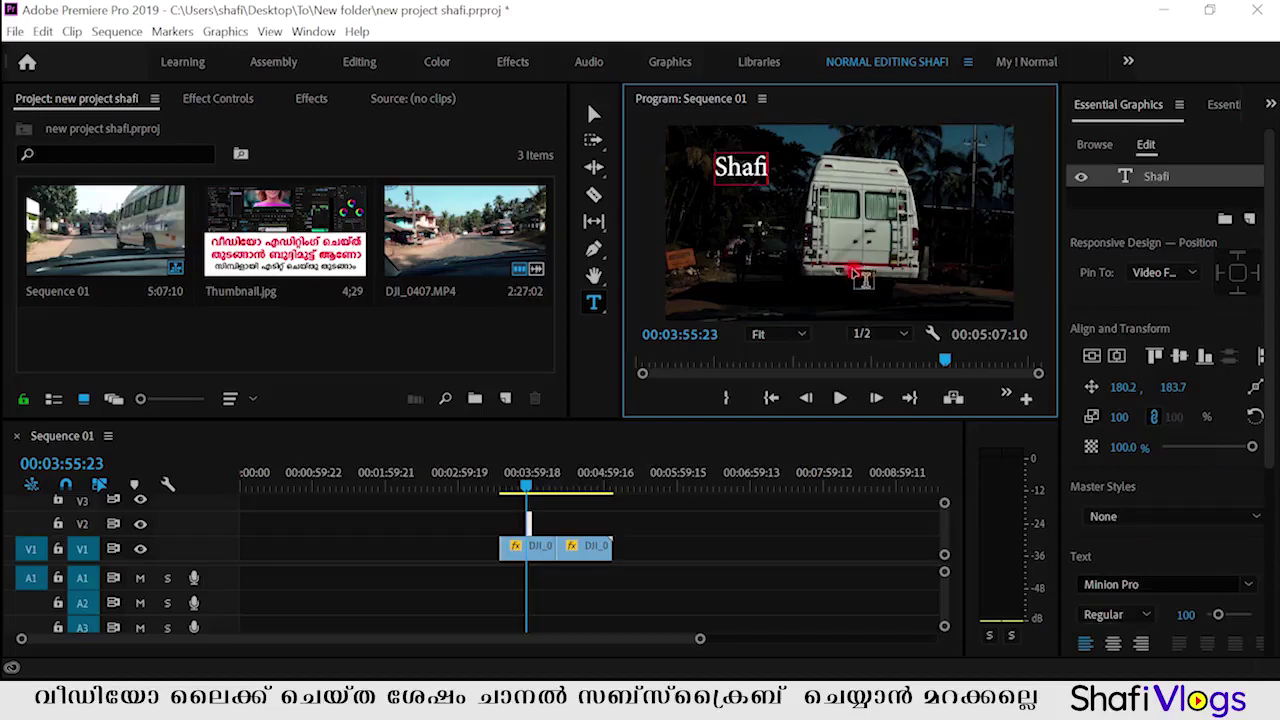
Step: Move the name title to the upper left and shift its title clip along V2
{"action": "left_click", "coordinate": [594, 113]}
{"action": "left_click_drag", "start_coordinate": [733, 168], "coordinate": [708, 156]}
{"action": "left_click", "coordinate": [520, 488]}
{"action": "left_click", "coordinate": [510, 488]}
{"action": "left_click_drag", "start_coordinate": [527, 521], "coordinate": [543, 520]}
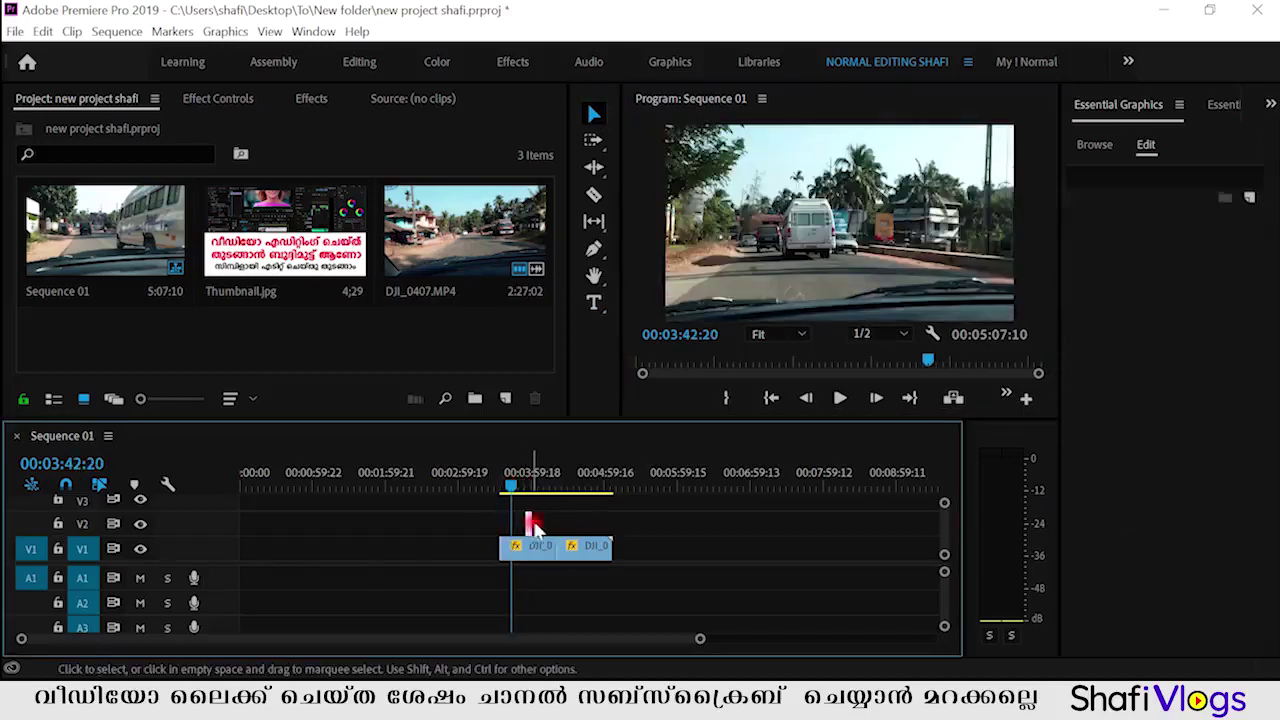
Step: Place the title clip near 00:03:42, play to it, and select the title text
{"action": "left_click_drag", "start_coordinate": [543, 520], "coordinate": [528, 521]}
{"action": "left_click", "coordinate": [506, 490]}
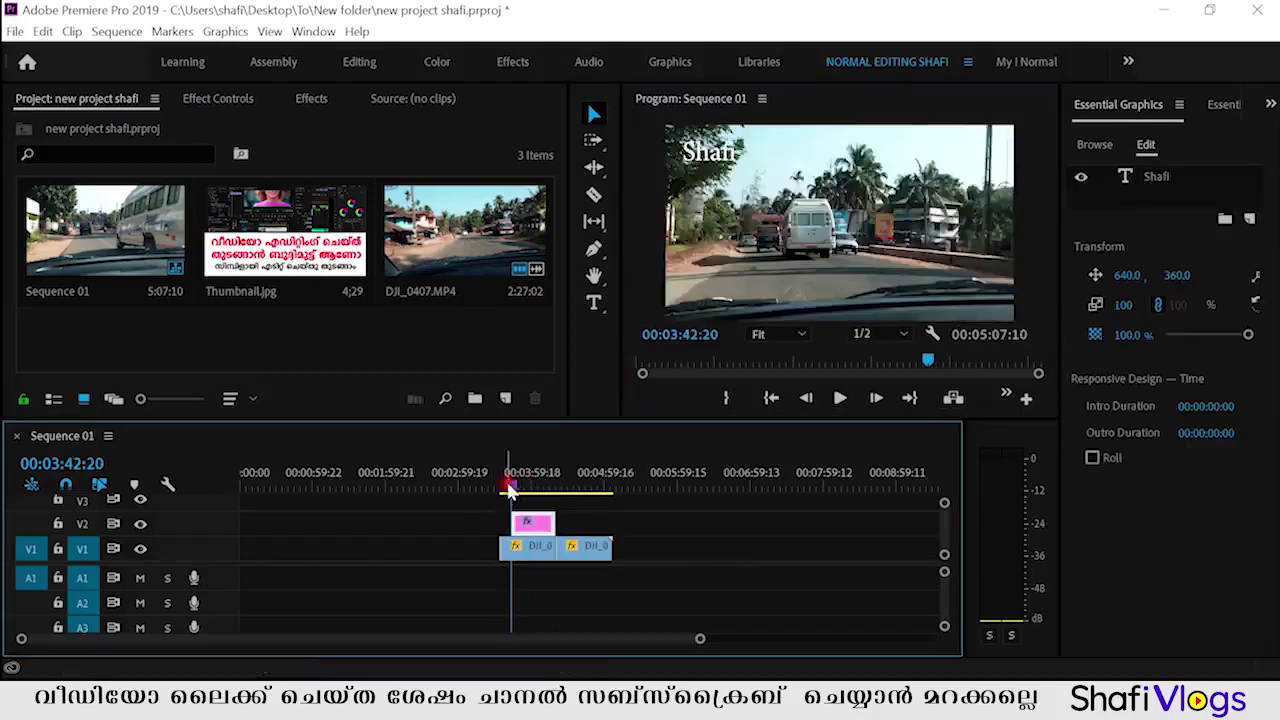
{"action": "key", "text": "space"}
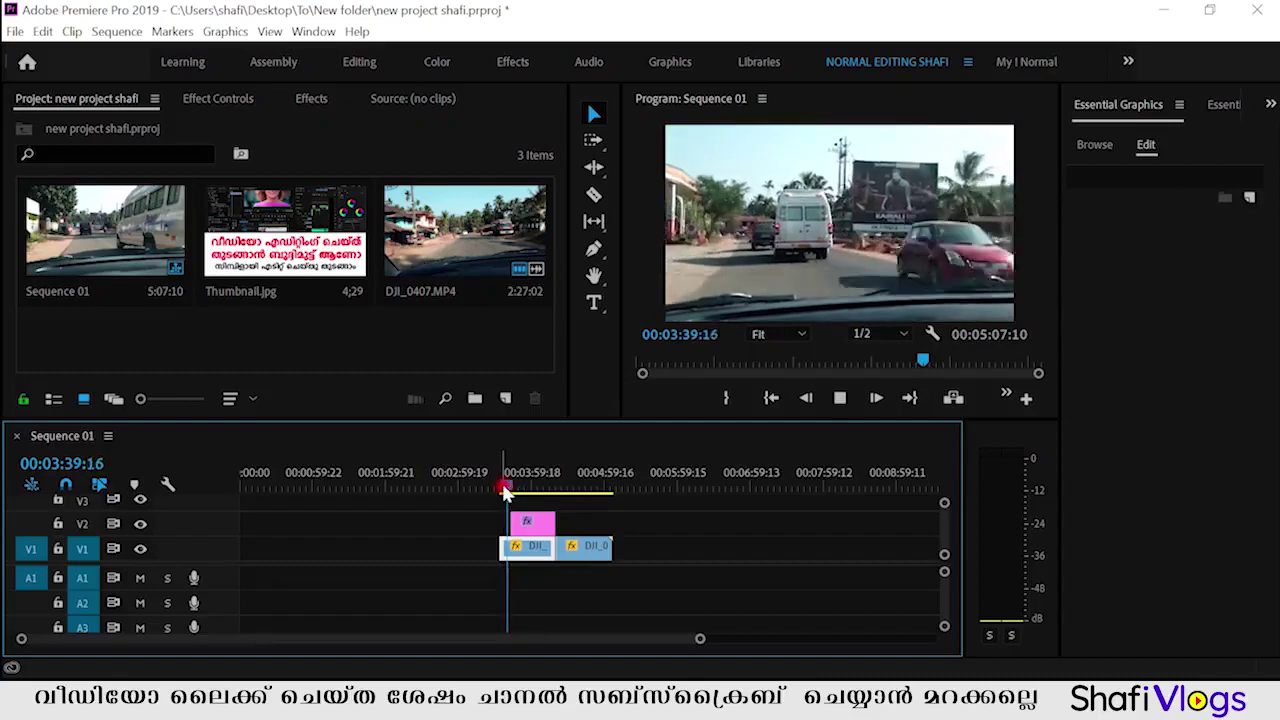
{"action": "left_click", "coordinate": [516, 488]}
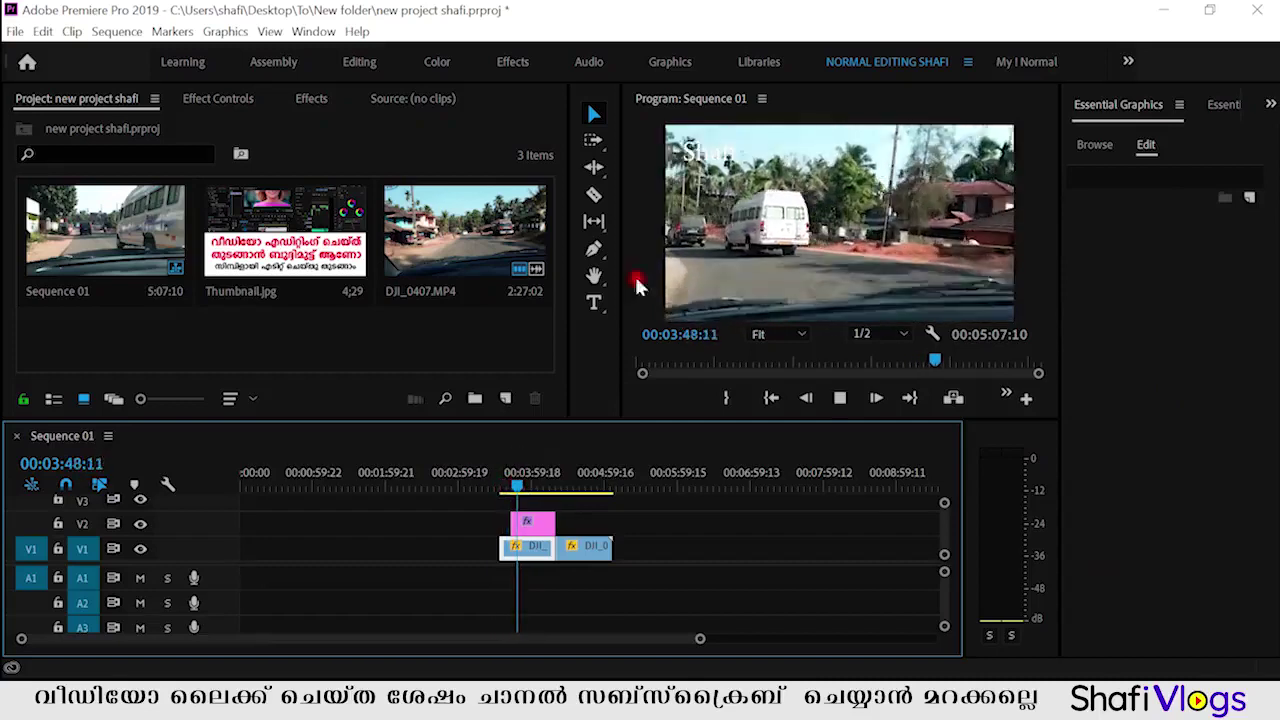
{"action": "left_click", "coordinate": [715, 153]}
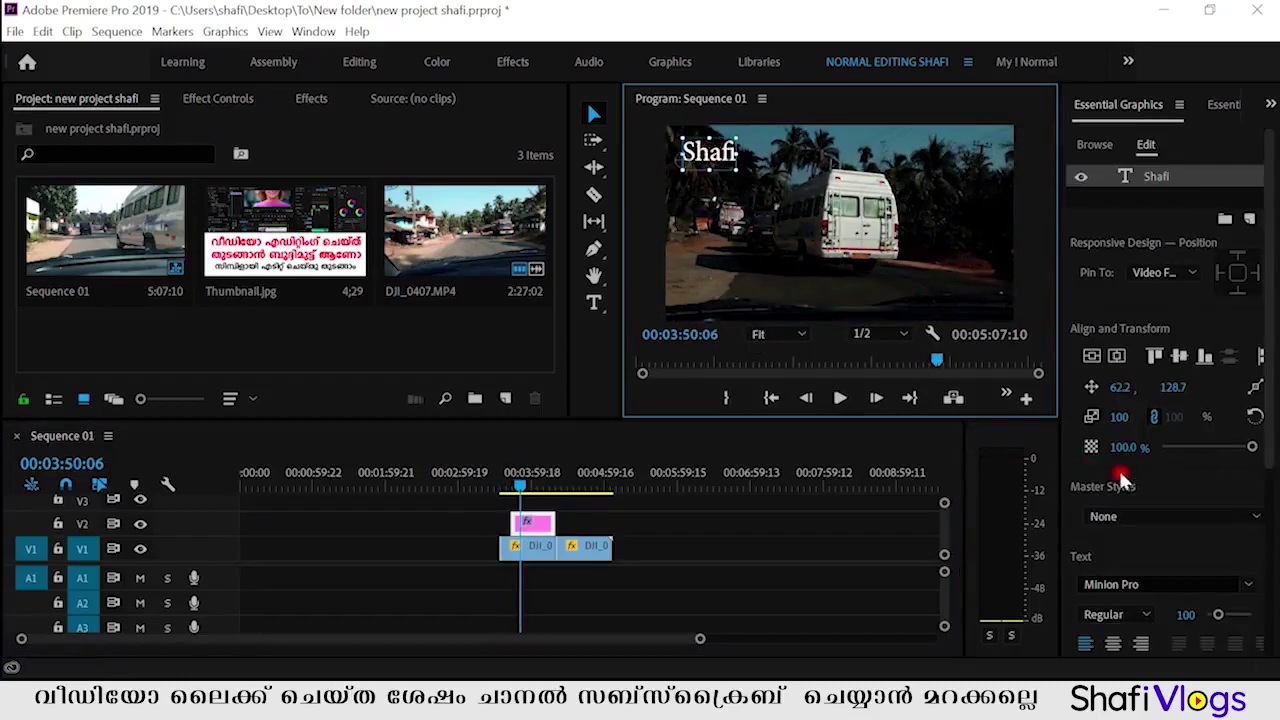
Step: Set the title's fill colour to red under Essential Graphics Appearance
{"action": "scroll", "coordinate": [1146, 505], "scroll_direction": "down", "scroll_amount": 5}
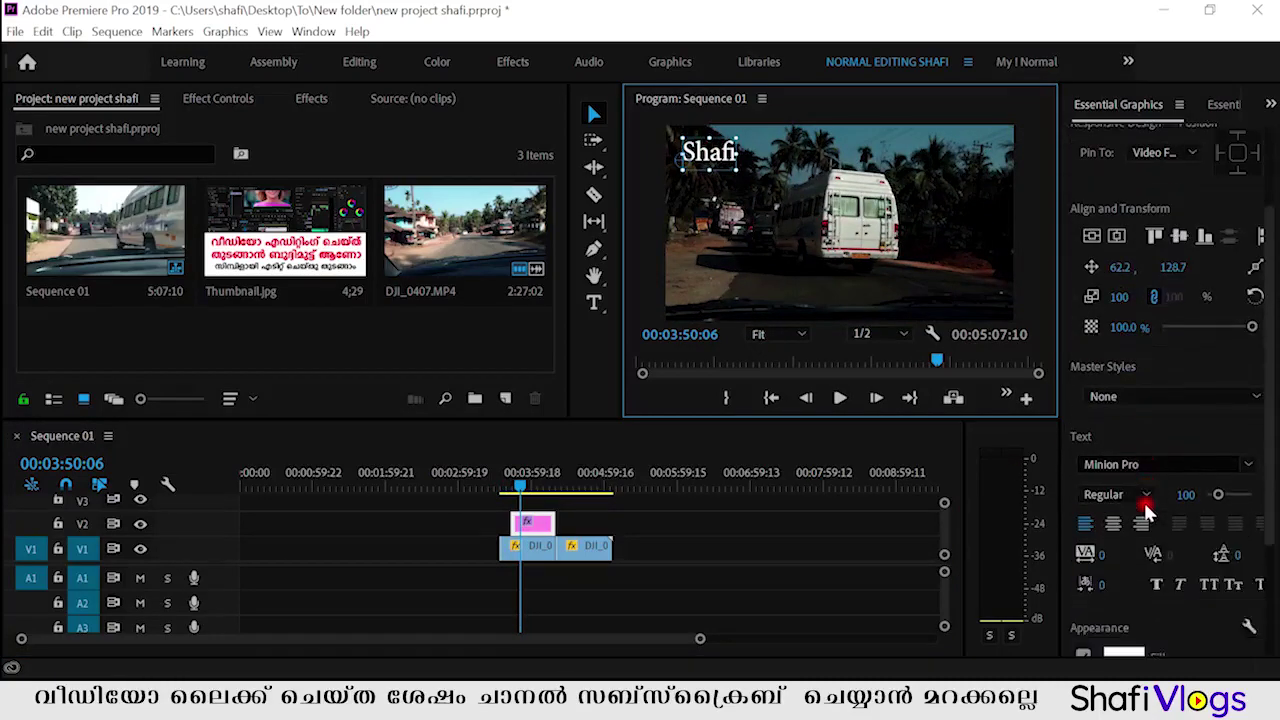
{"action": "left_click", "coordinate": [1120, 597]}
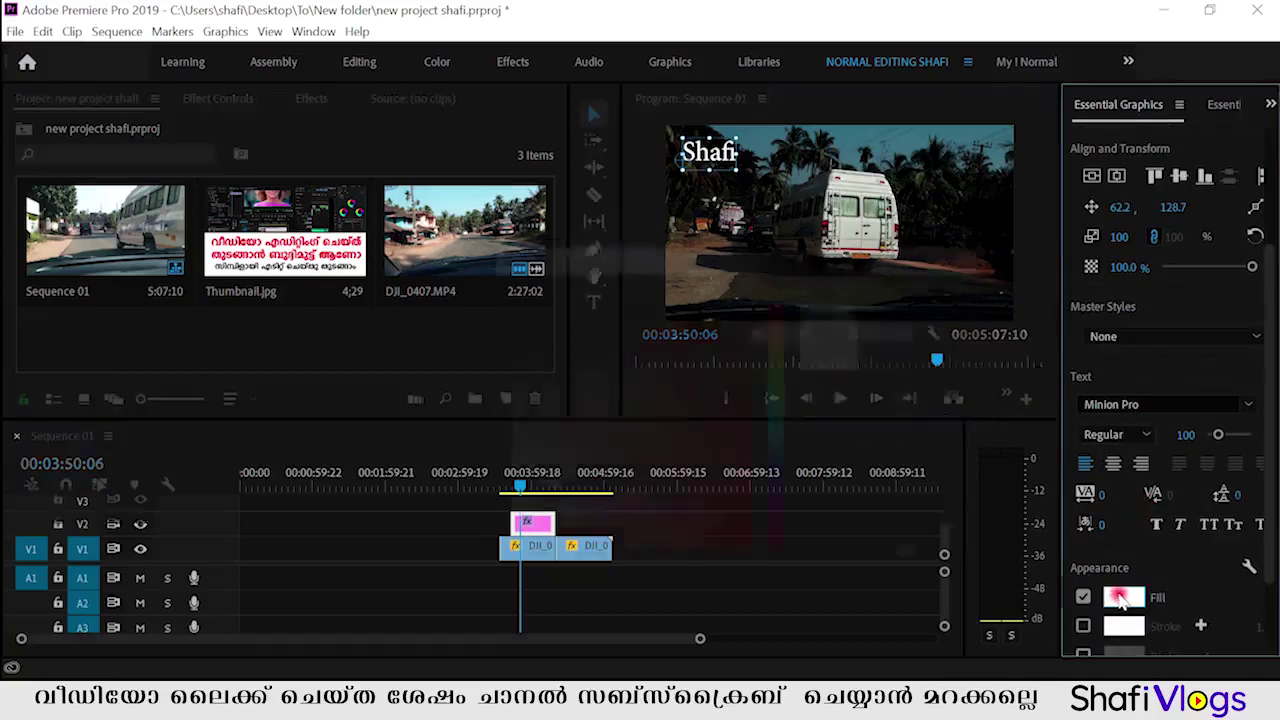
{"action": "left_click", "coordinate": [944, 291]}
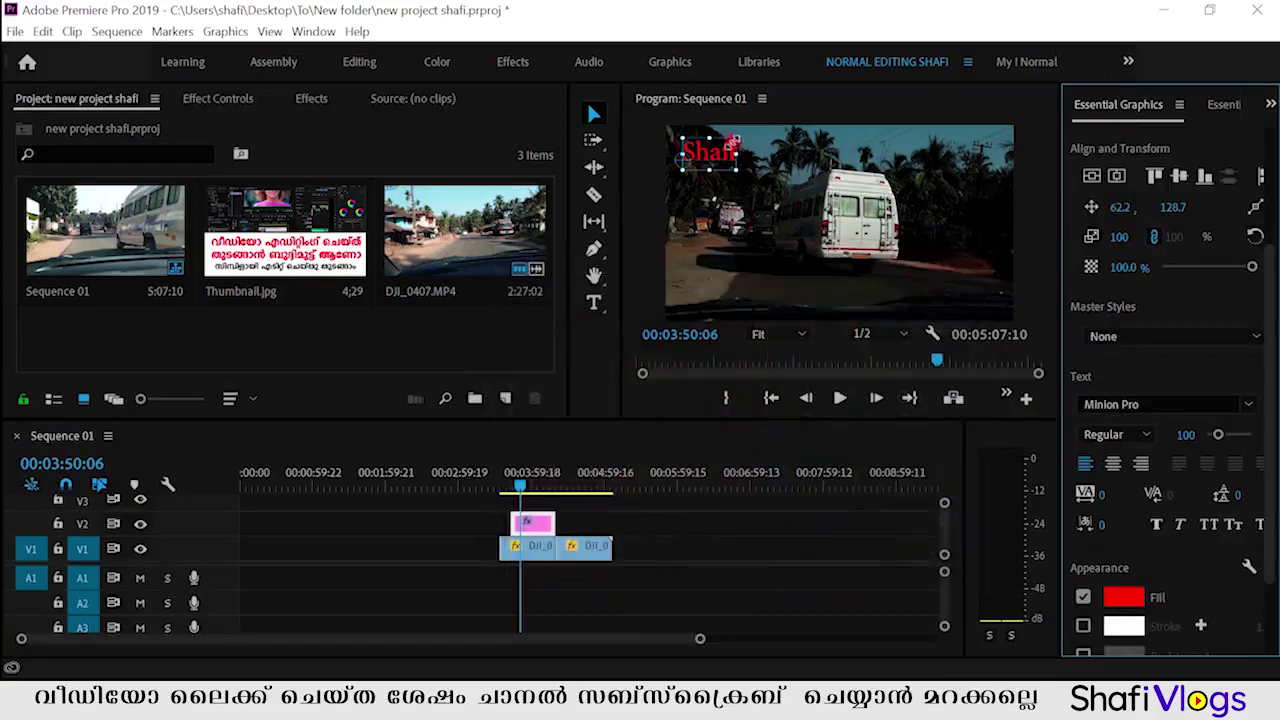
{"action": "scroll", "coordinate": [1177, 594], "scroll_direction": "down", "scroll_amount": 2}
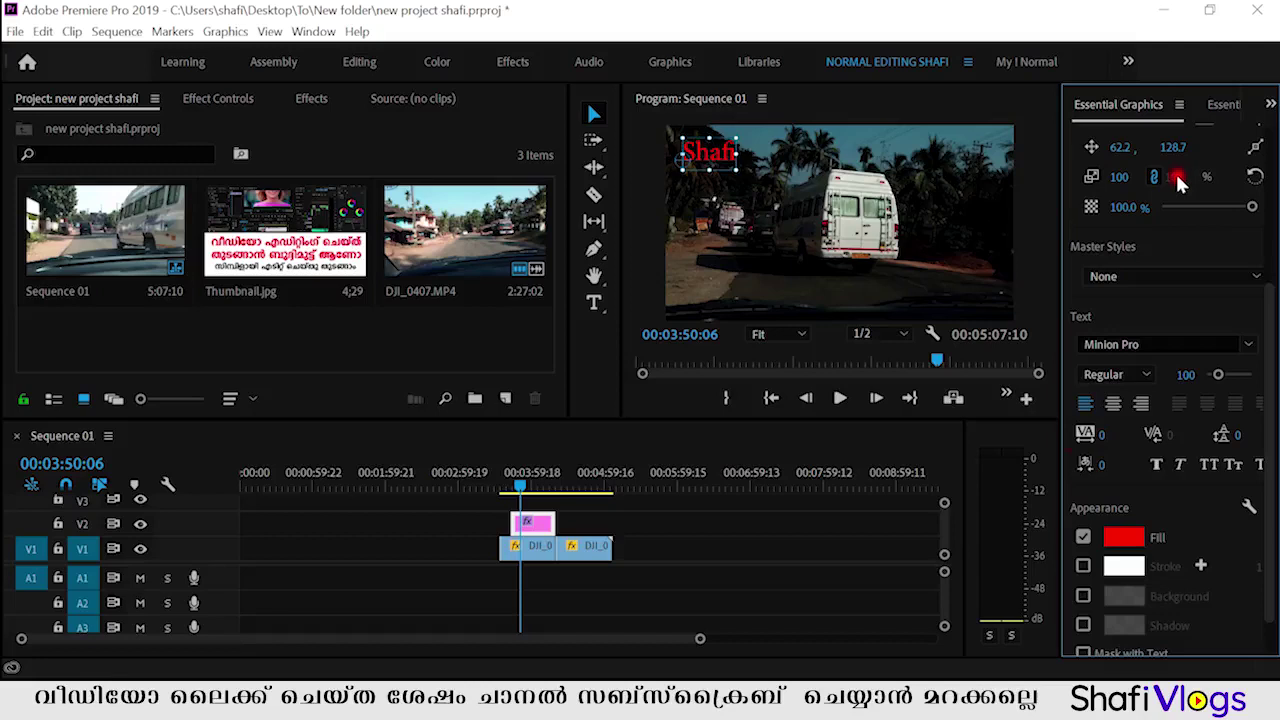
{"action": "left_click_drag", "start_coordinate": [1274, 471], "coordinate": [1275, 318]}
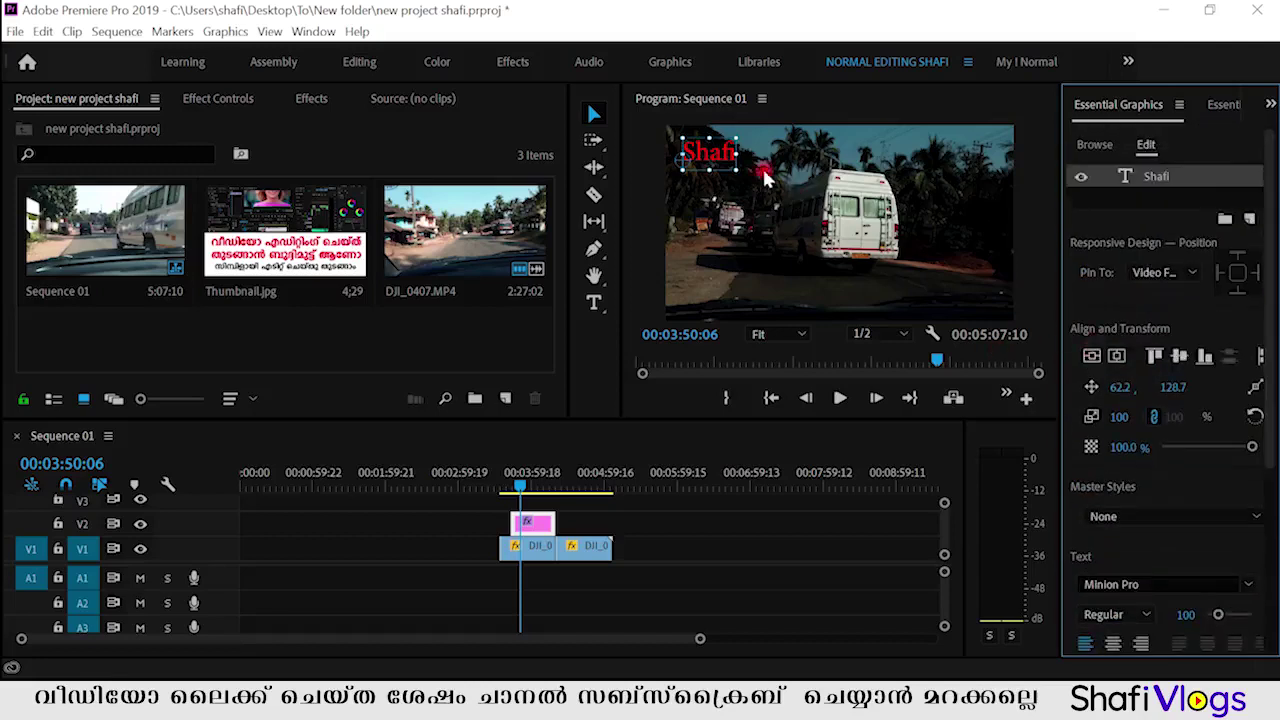
Step: Try the Essential Graphics align buttons, return the red title to the upper left, and extend its clip earlier
{"action": "left_click", "coordinate": [1117, 357]}
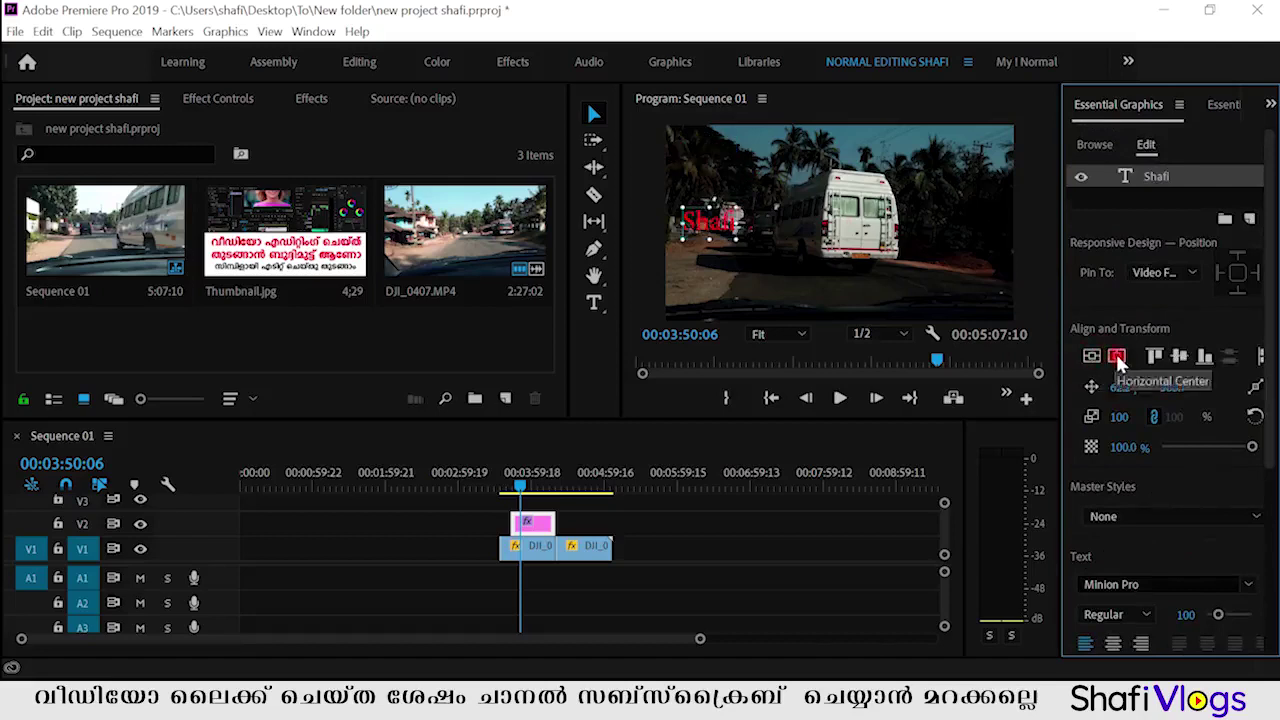
{"action": "left_click", "coordinate": [1117, 357]}
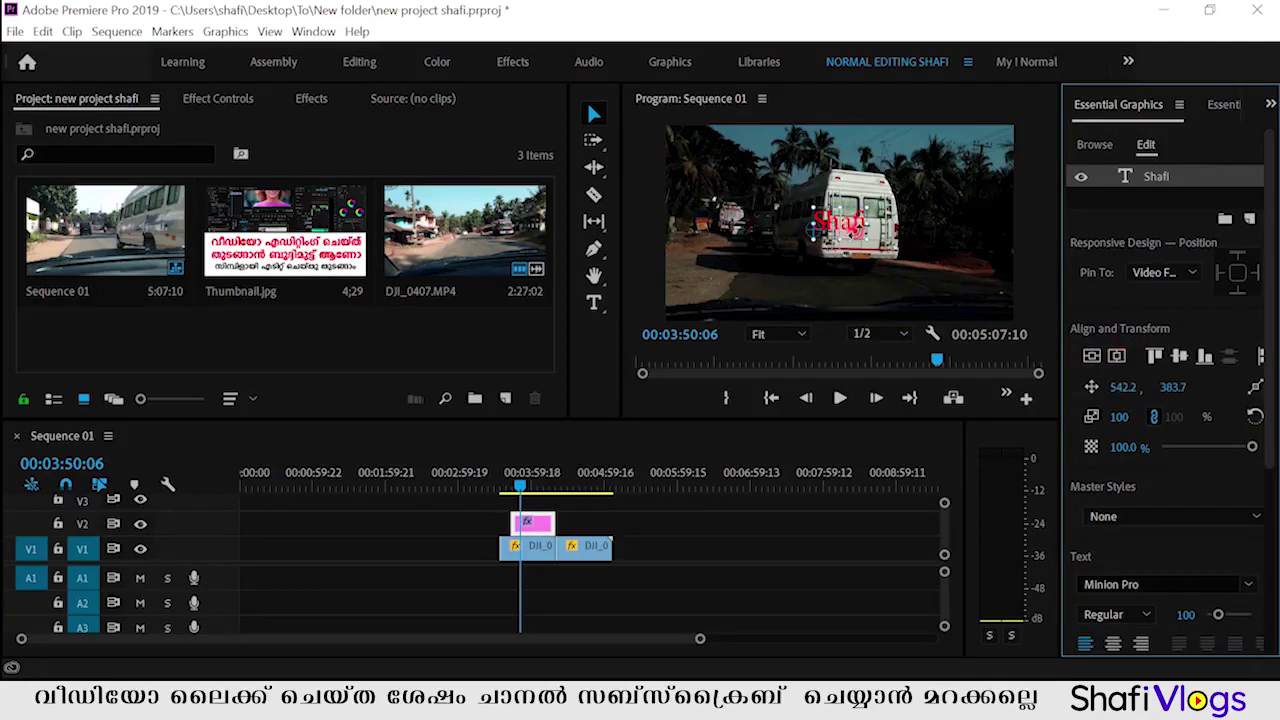
{"action": "left_click", "coordinate": [1177, 360]}
{"action": "left_click", "coordinate": [1155, 358]}
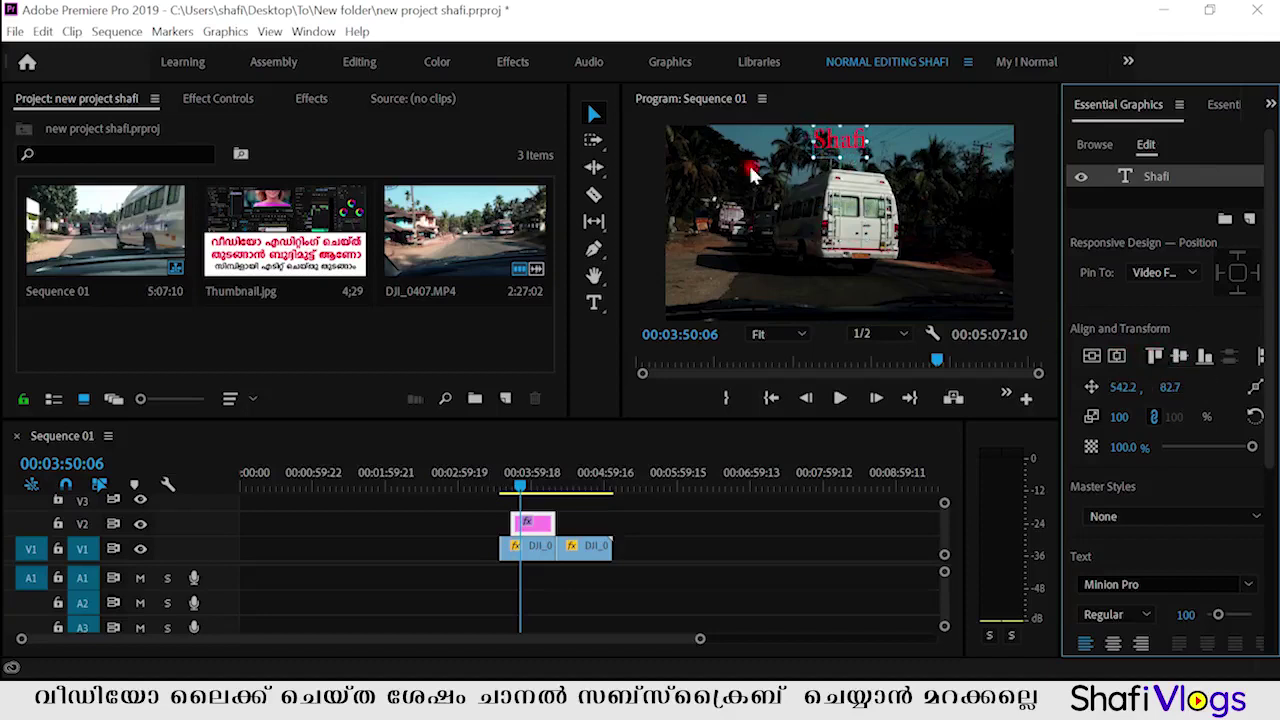
{"action": "mouse_move", "coordinate": [841, 147]}
{"action": "left_mouse_down"}
{"action": "mouse_move", "coordinate": [728, 170]}
{"action": "mouse_move", "coordinate": [712, 157]}
{"action": "left_mouse_up"}
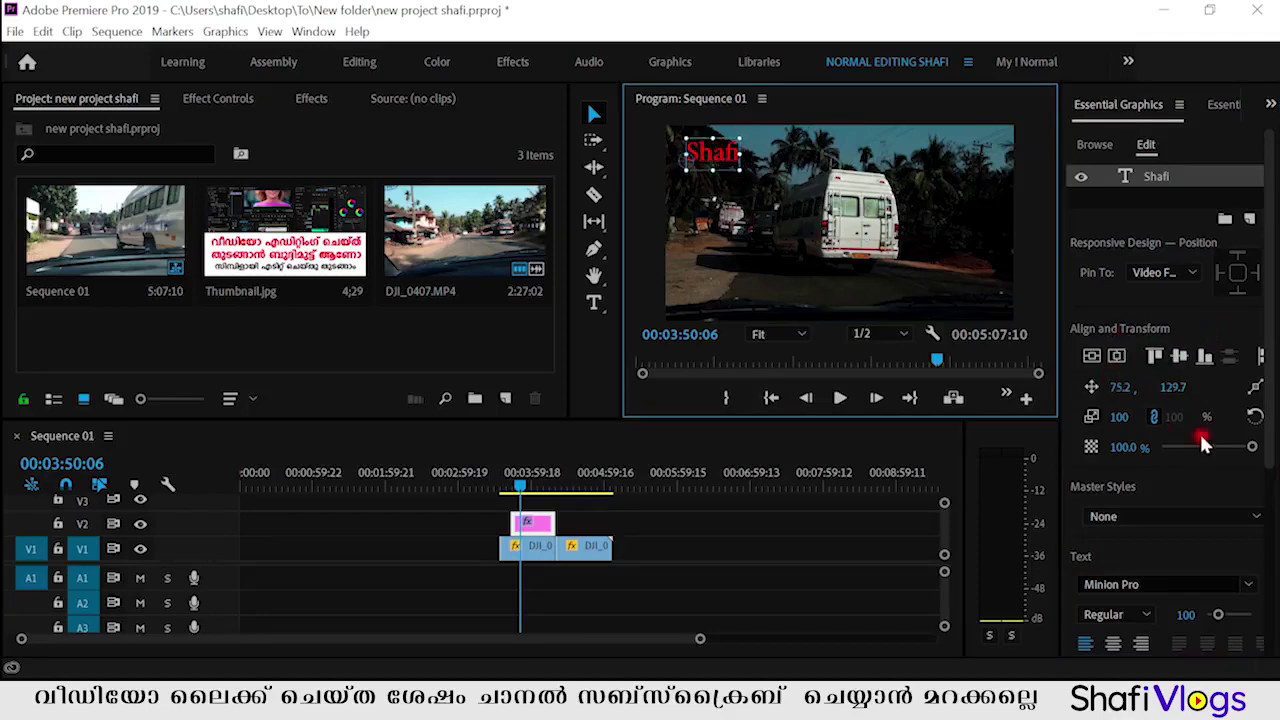
{"action": "left_click", "coordinate": [738, 552]}
{"action": "left_click_drag", "start_coordinate": [511, 521], "coordinate": [500, 520]}
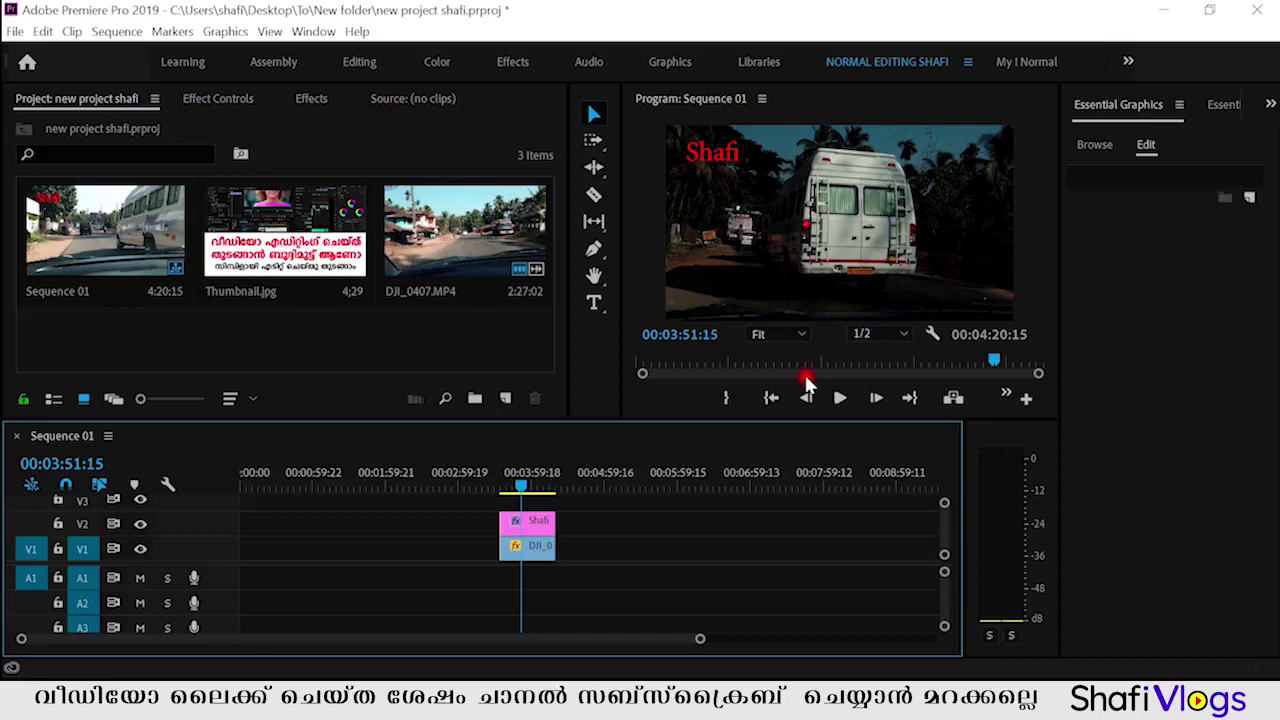
Step: Focus the Project panel to import Sub button final.mp4
{"action": "left_click", "coordinate": [427, 331]}
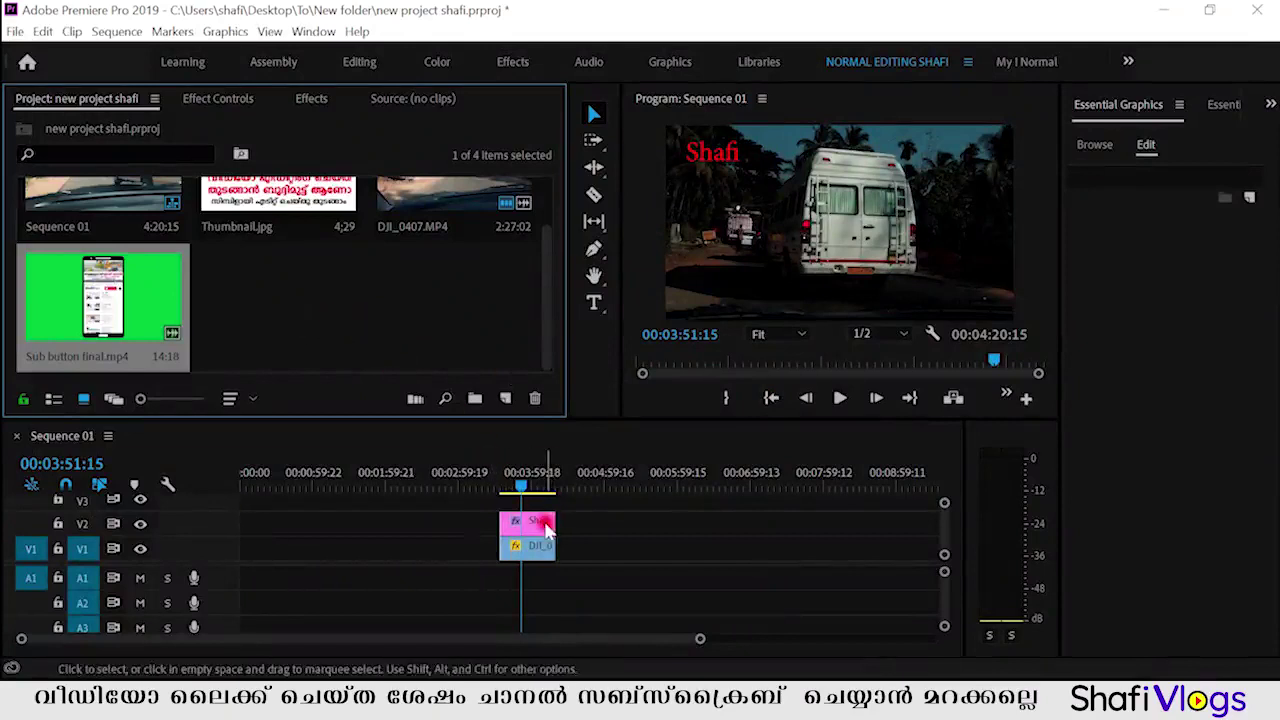
Step: Place Sub button final.mp4 on the upper track and preview the phone clip
{"action": "left_click_drag", "start_coordinate": [530, 521], "coordinate": [630, 521]}
{"action": "left_click", "coordinate": [428, 474]}
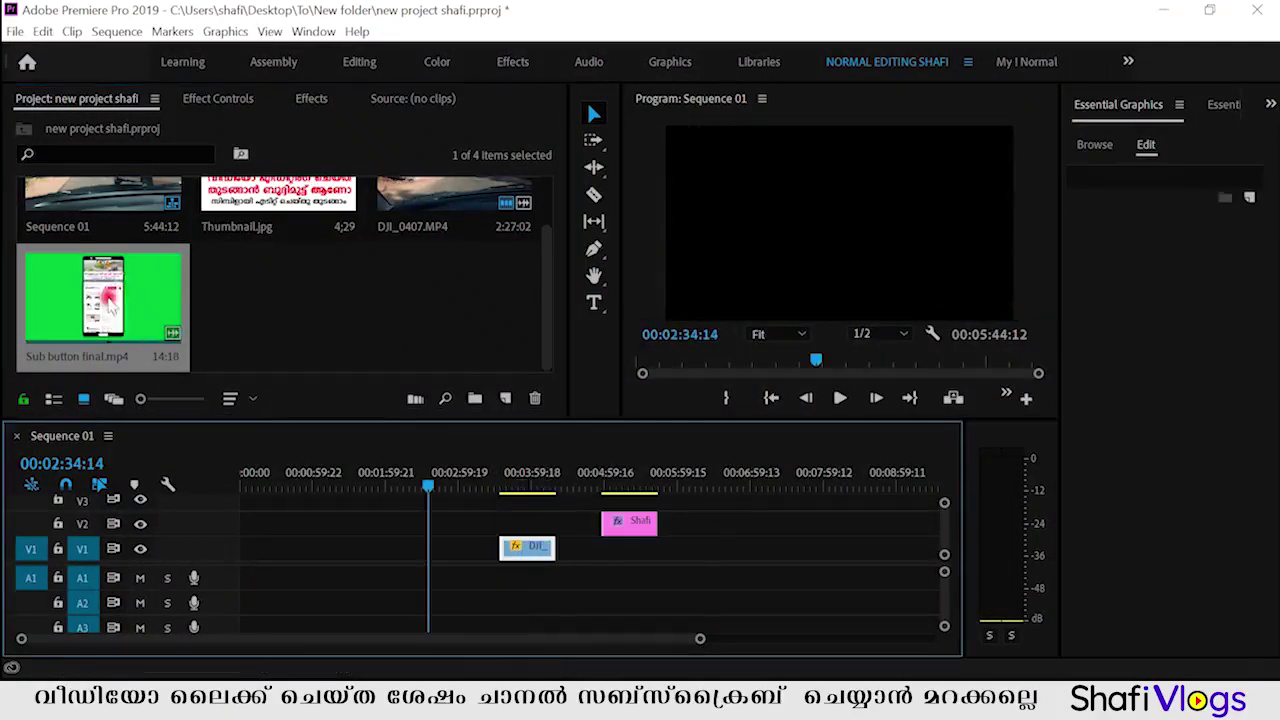
{"action": "mouse_move", "coordinate": [103, 305]}
{"action": "left_mouse_down"}
{"action": "mouse_move", "coordinate": [508, 515]}
{"action": "mouse_move", "coordinate": [511, 485]}
{"action": "left_mouse_up"}
{"action": "left_click", "coordinate": [503, 484]}
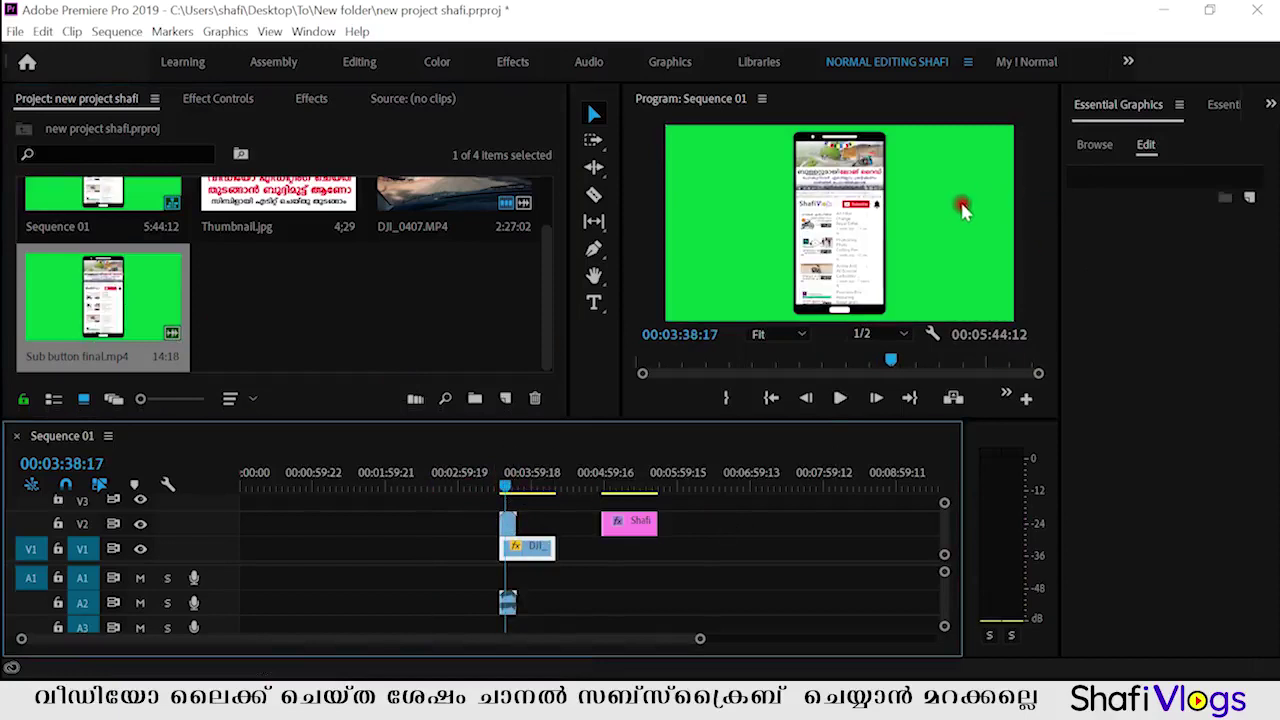
{"action": "key", "text": "space"}
{"action": "key", "text": "space"}
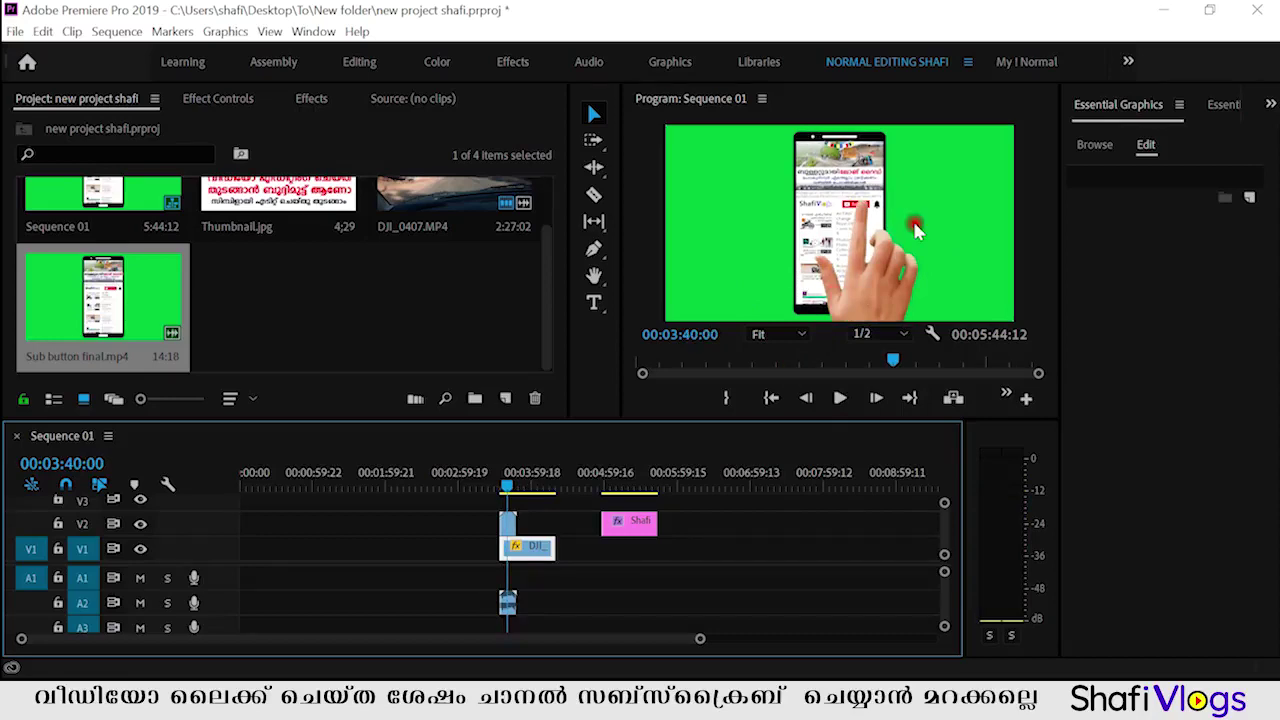
Step: Search the Effects panel for Ultra Key
{"action": "left_click", "coordinate": [309, 102]}
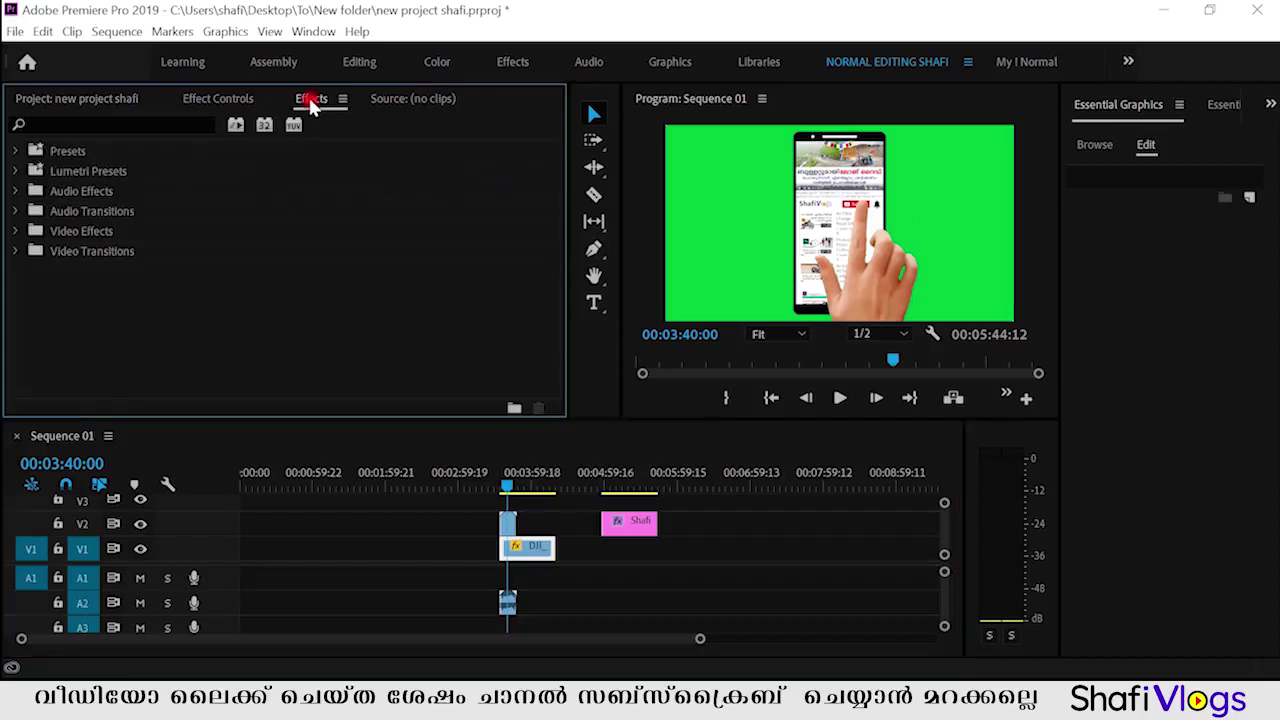
{"action": "left_click", "coordinate": [109, 126]}
{"action": "type", "text": "ltra"}
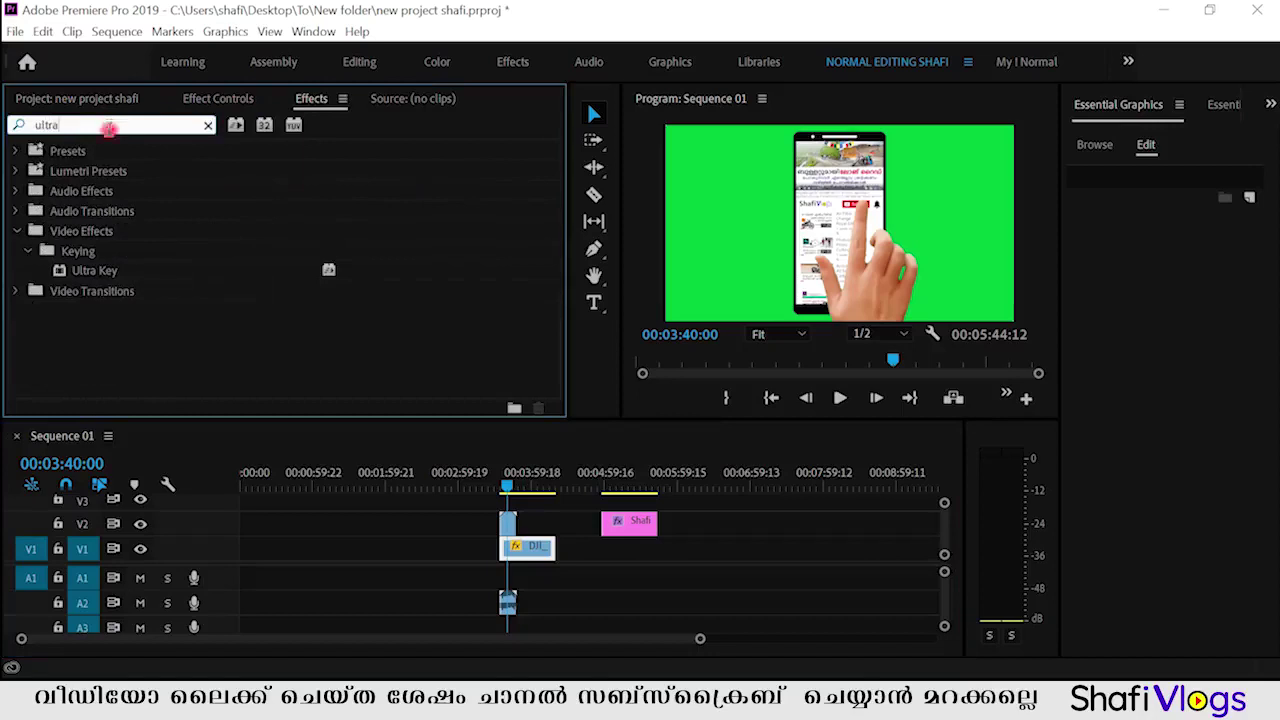
Step: Apply the Ultra Key effect to the Sub button final.mp4 phone clip on V2
{"action": "left_click", "coordinate": [114, 275]}
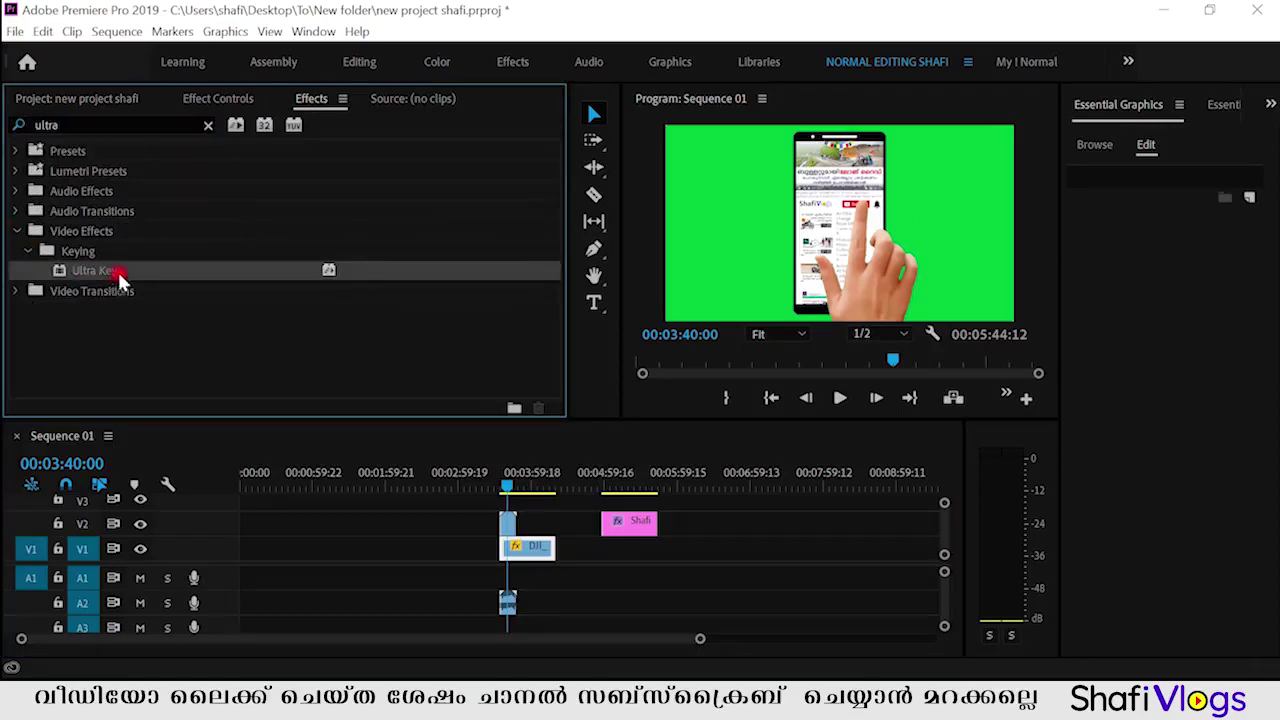
{"action": "left_click_drag", "start_coordinate": [116, 285], "coordinate": [508, 525]}
{"action": "left_click", "coordinate": [506, 490]}
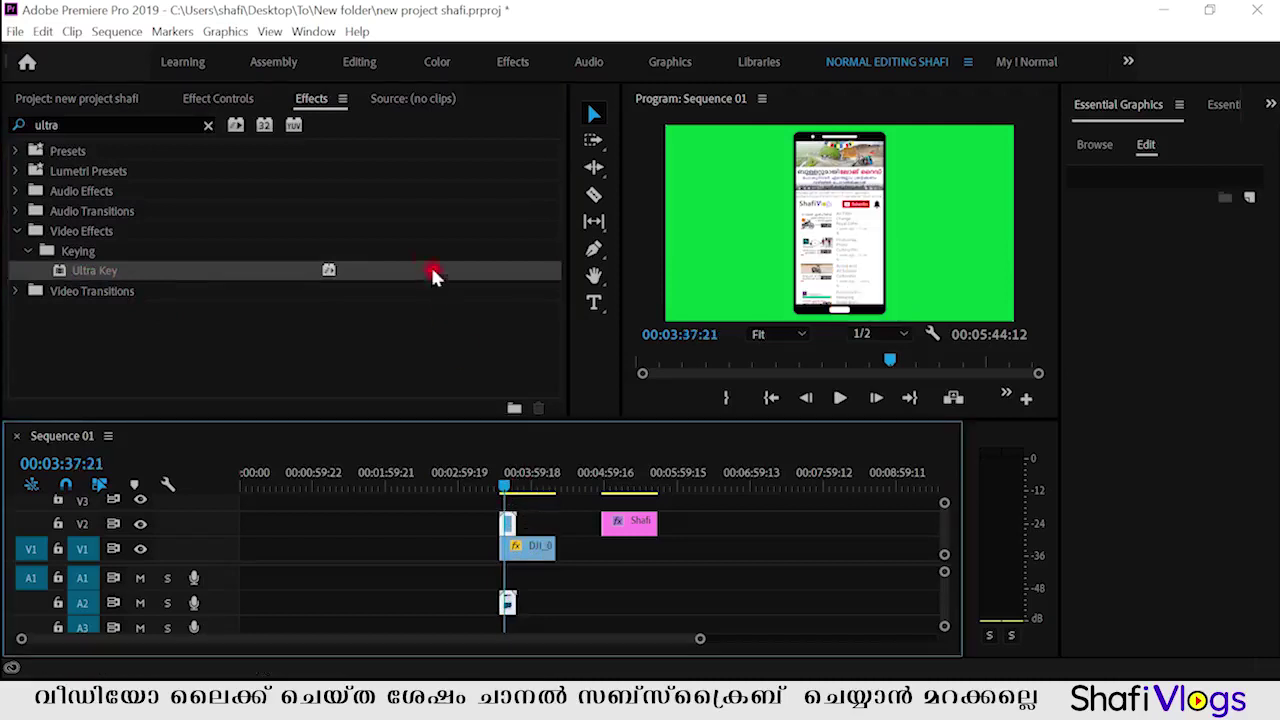
Step: In Effect Controls, sample the green screen as Ultra Key's key colour and play the result
{"action": "left_click", "coordinate": [210, 99]}
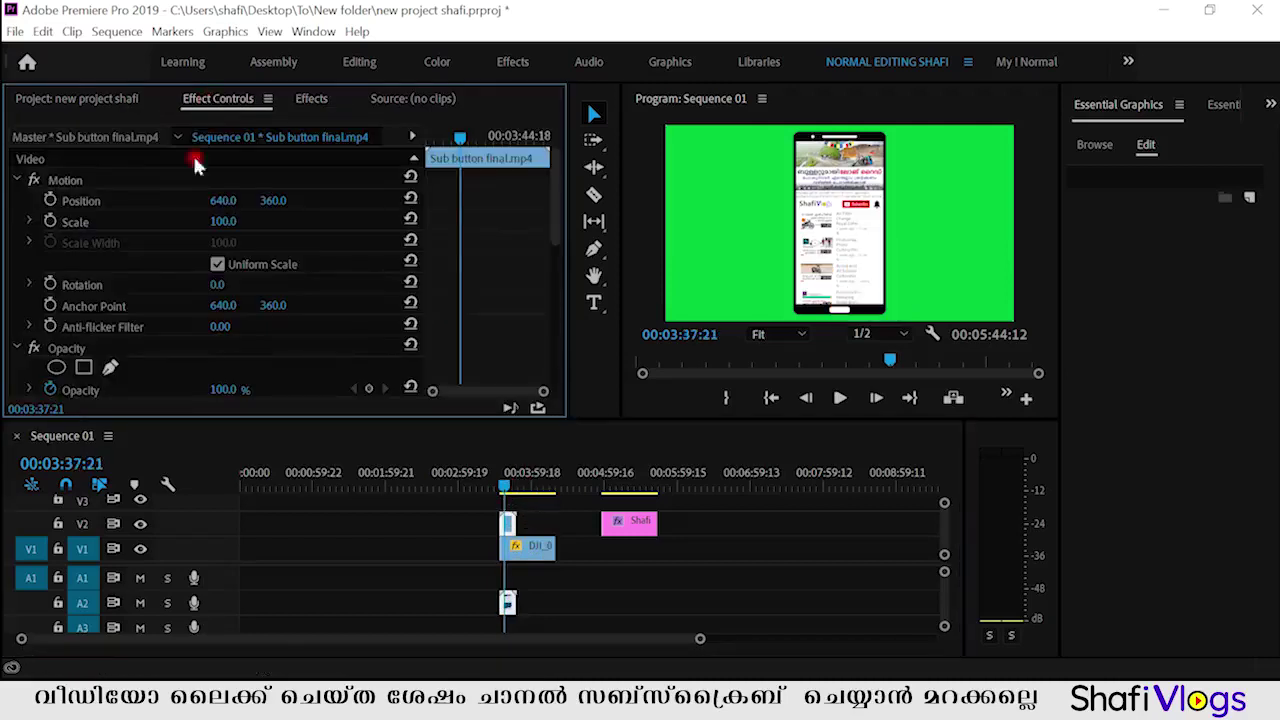
{"action": "scroll", "coordinate": [194, 251], "scroll_direction": "down", "scroll_amount": 1}
{"action": "scroll", "coordinate": [123, 329], "scroll_direction": "down", "scroll_amount": 3}
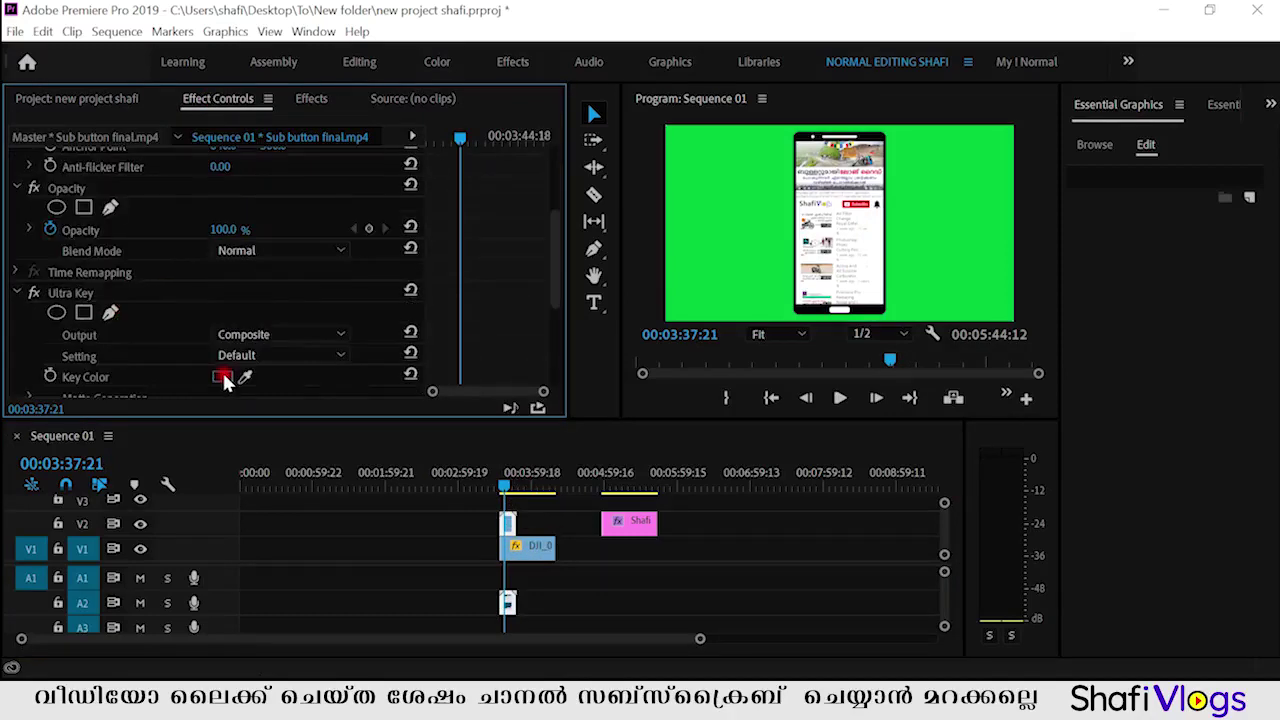
{"action": "left_click", "coordinate": [245, 377]}
{"action": "left_click", "coordinate": [937, 268]}
{"action": "key", "text": "space"}
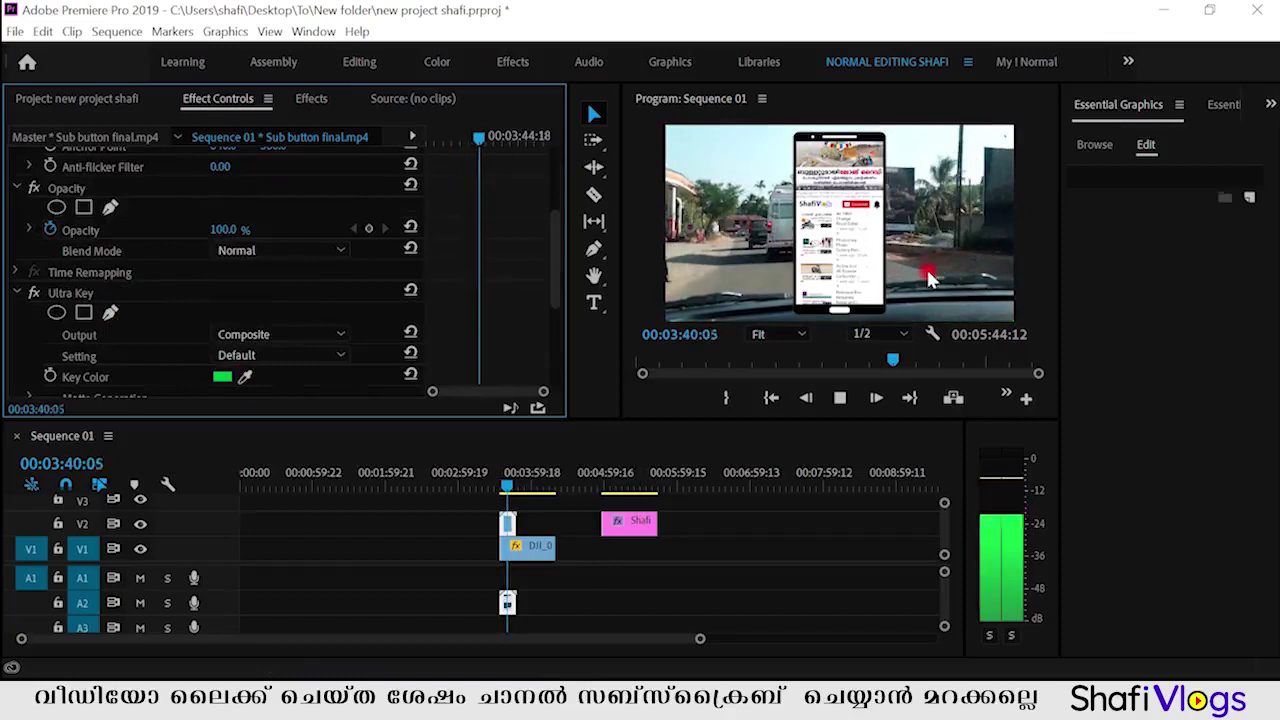
Step: Replay the keyed phone overlay, stopping at 00:03:48:00, then delete the overlay clip and its audio
{"action": "left_click_drag", "start_coordinate": [507, 485], "coordinate": [505, 484]}
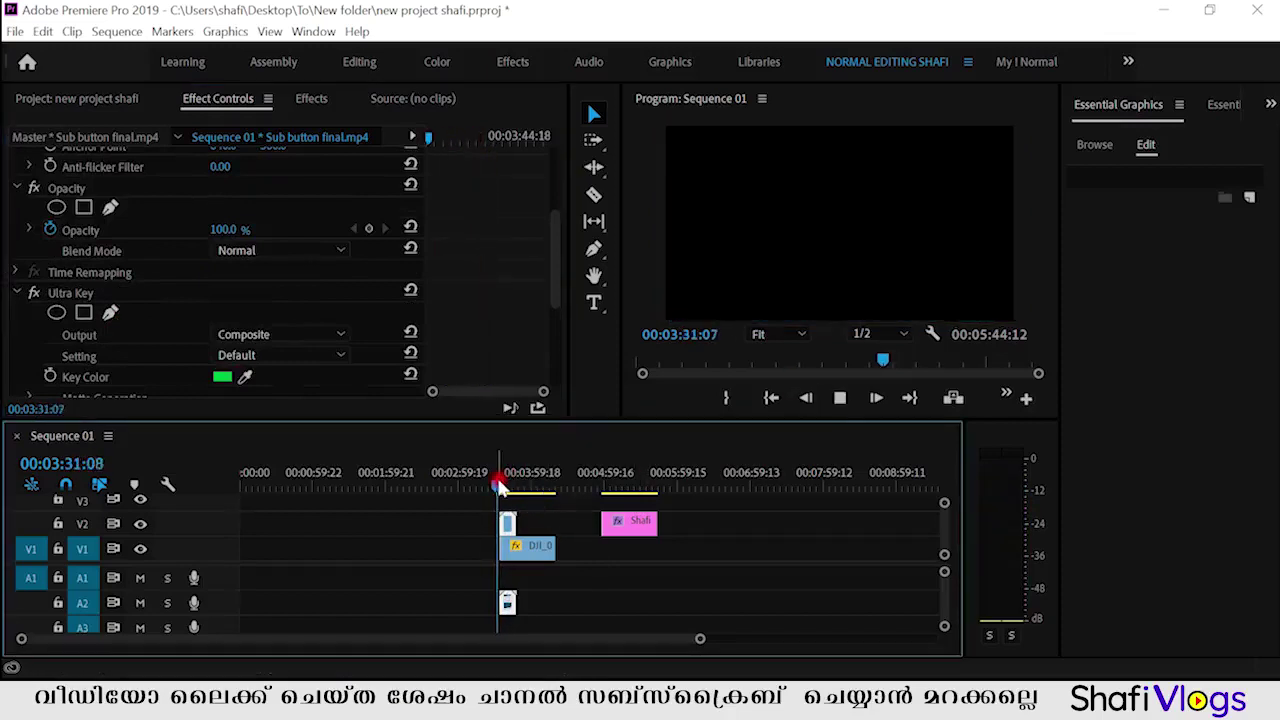
{"action": "key", "text": "space"}
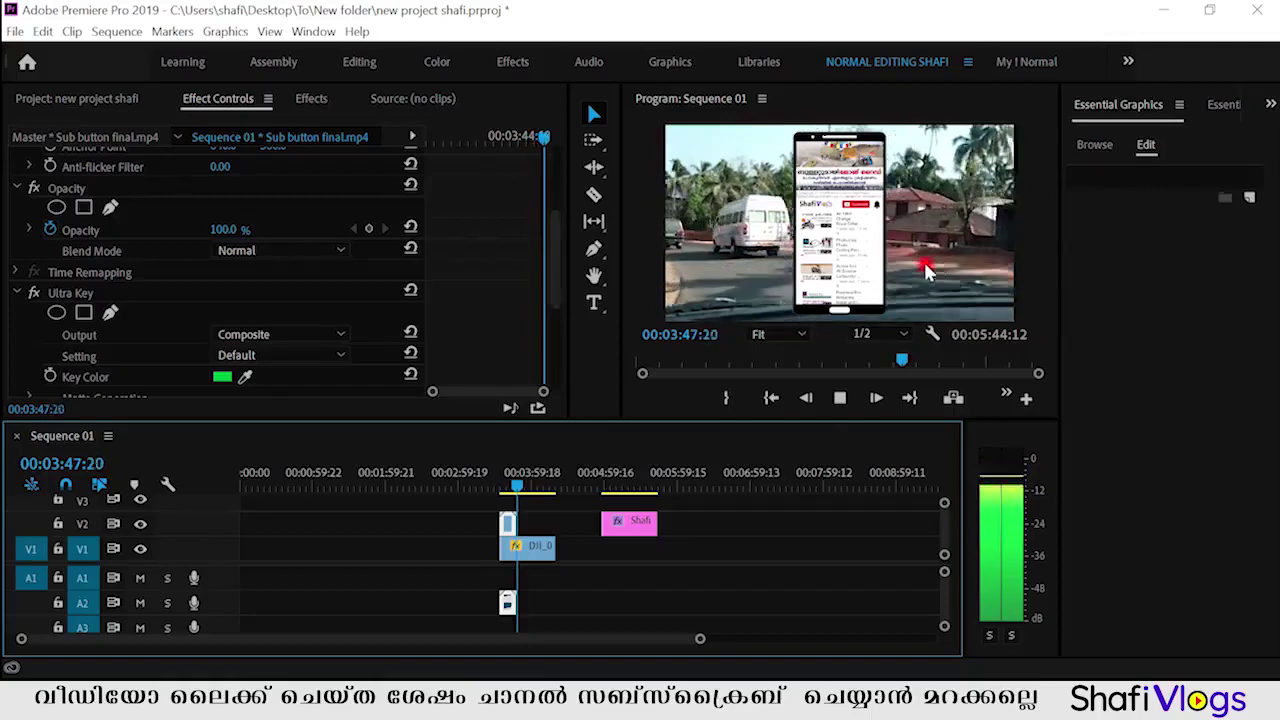
{"action": "key", "text": "space"}
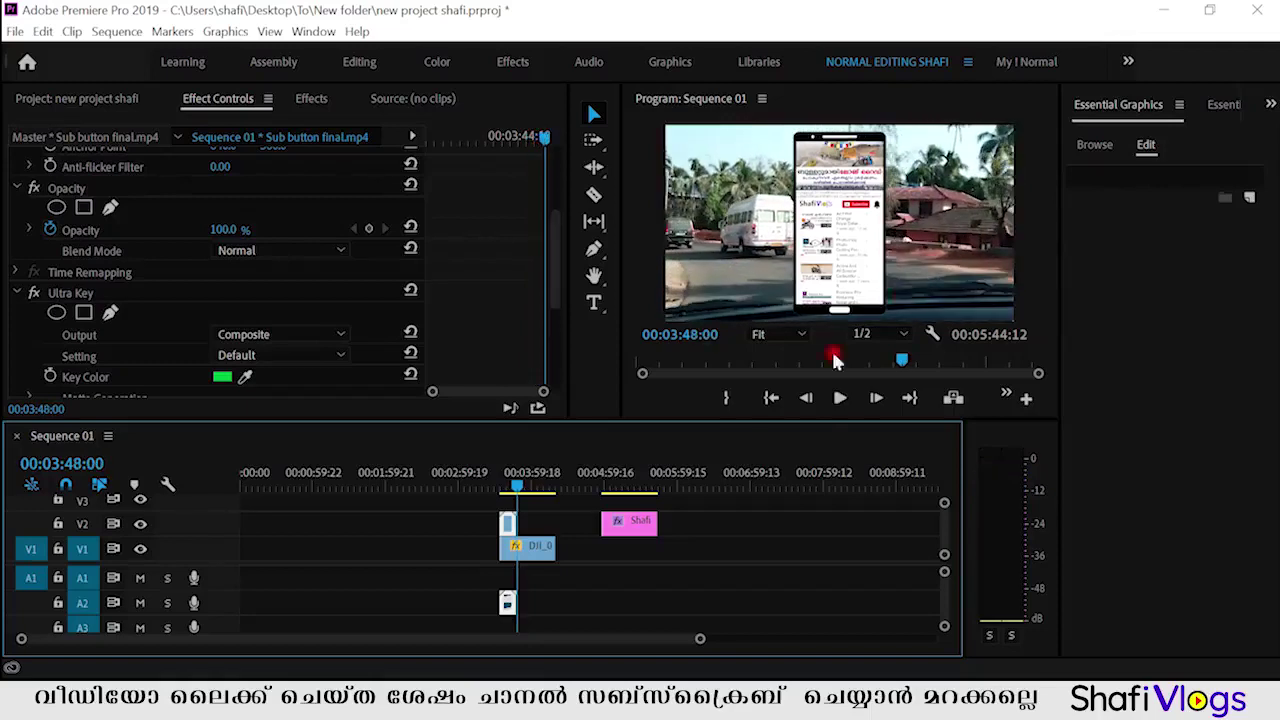
{"action": "left_click", "coordinate": [510, 605]}
{"action": "key", "text": "Delete"}
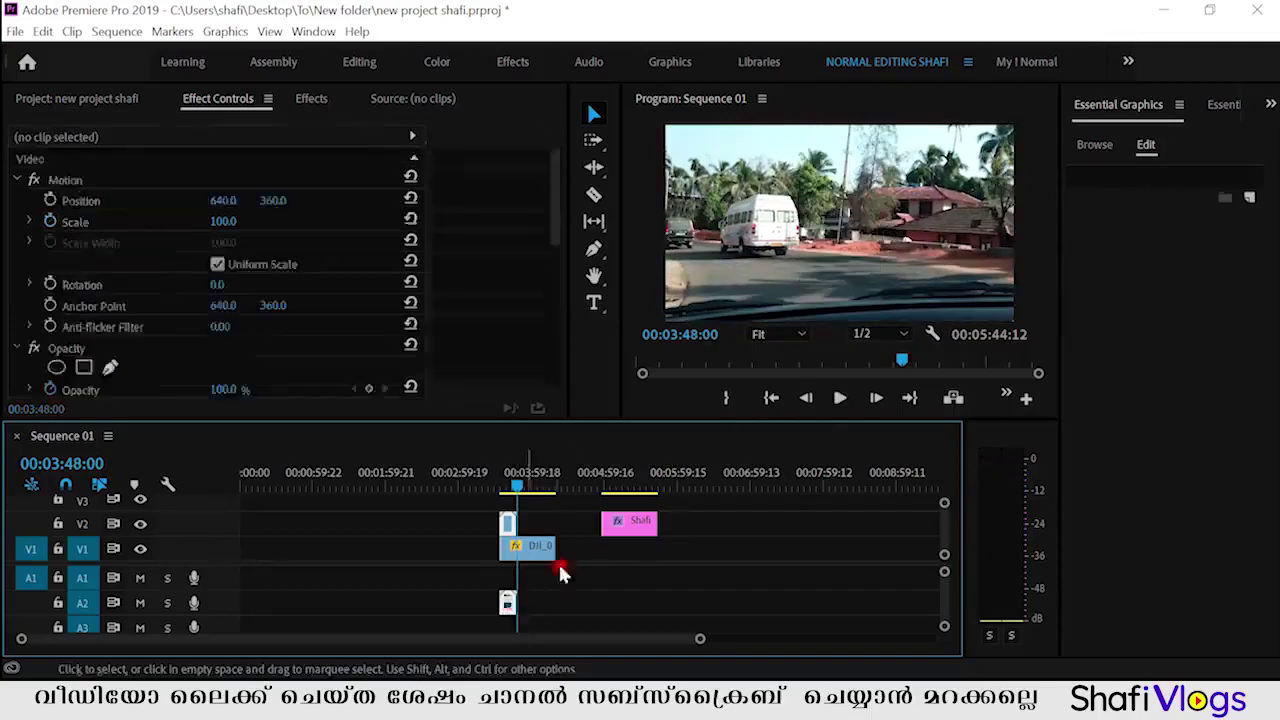
Step: Place the red Shafi title on V2 above the DJI_0407 road clip and preview it from 00:02:57:14
{"action": "left_click_drag", "start_coordinate": [644, 522], "coordinate": [530, 522]}
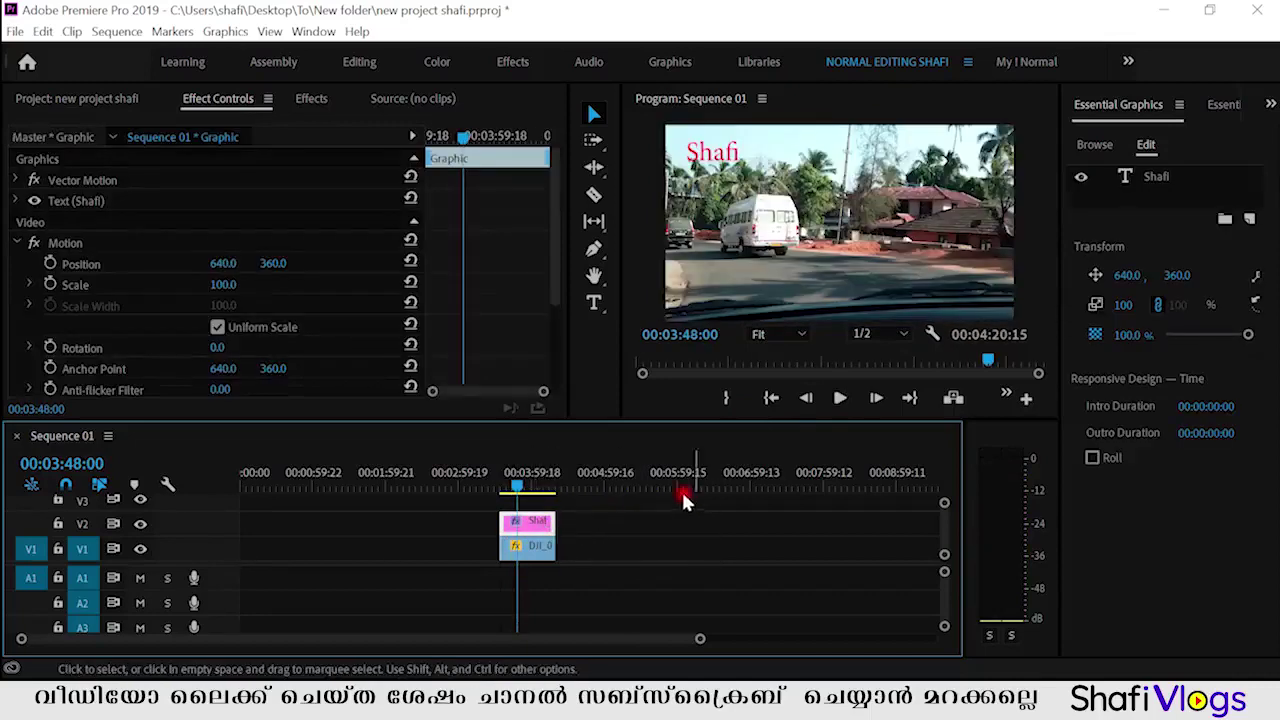
{"action": "left_click_drag", "start_coordinate": [513, 487], "coordinate": [506, 487]}
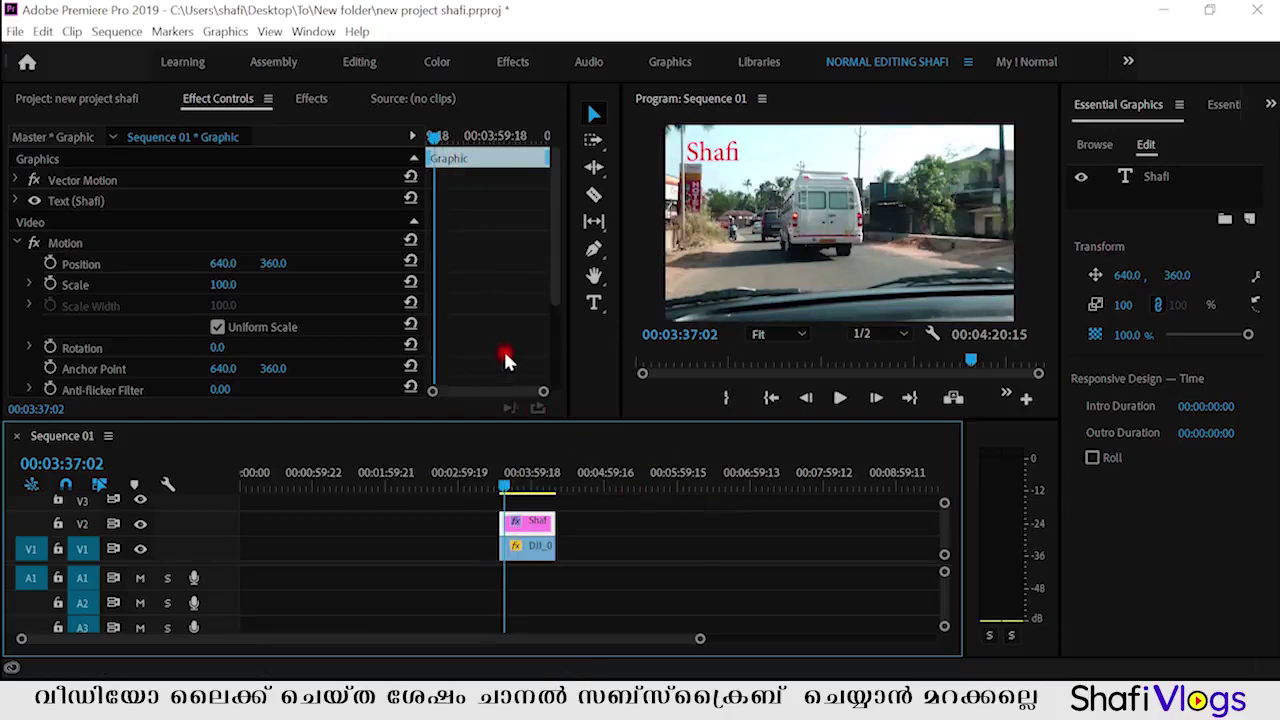
{"action": "left_click_drag", "start_coordinate": [470, 478], "coordinate": [456, 478]}
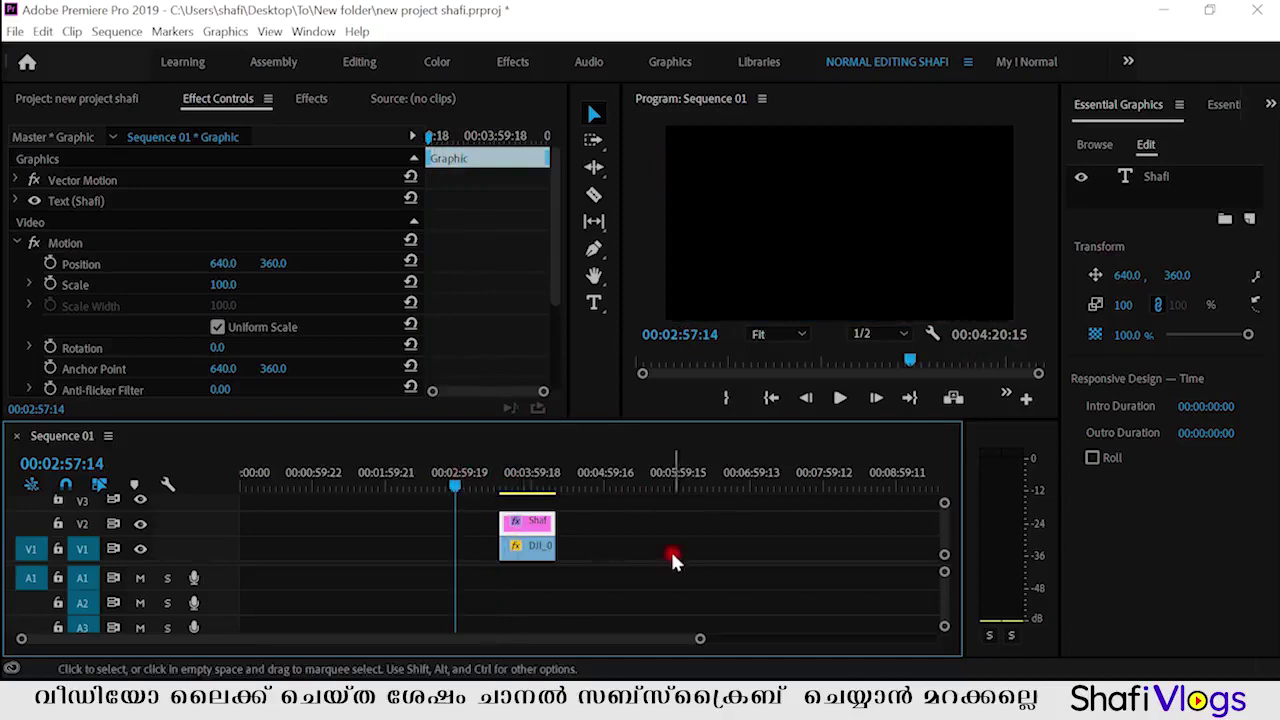
{"action": "left_click_drag", "start_coordinate": [584, 556], "coordinate": [550, 543]}
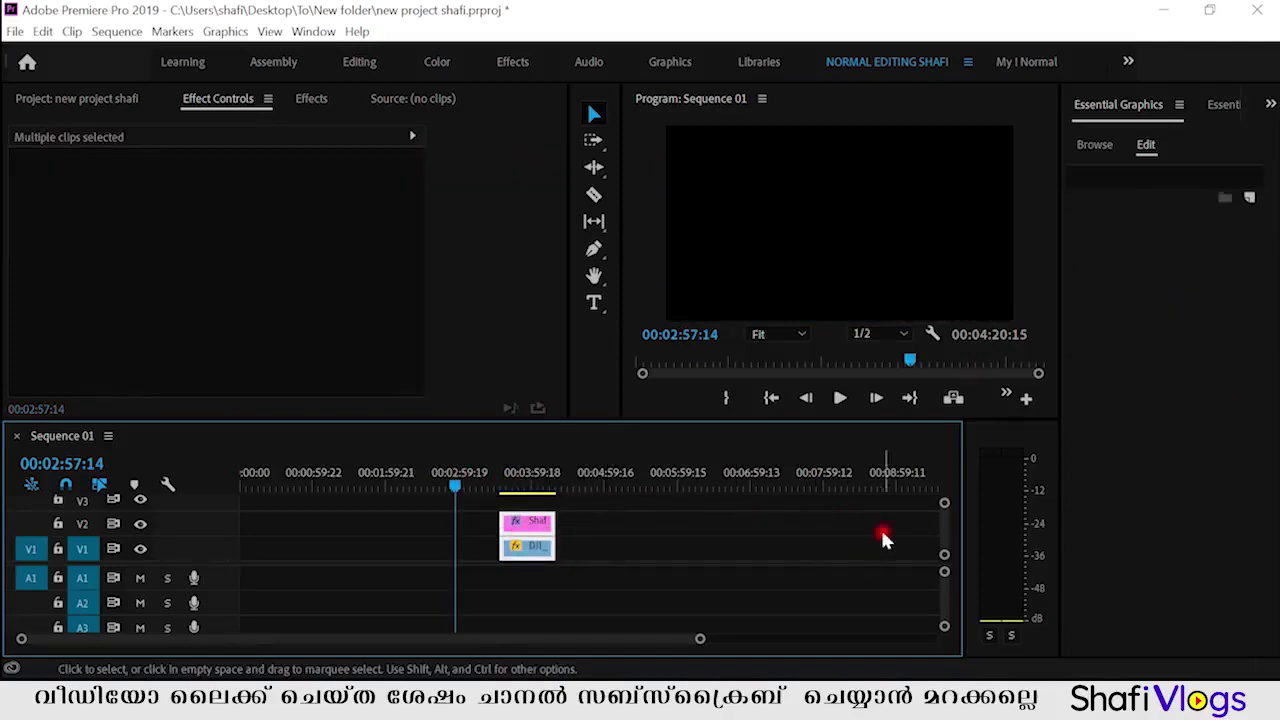
{"action": "left_click_drag", "start_coordinate": [580, 555], "coordinate": [521, 522]}
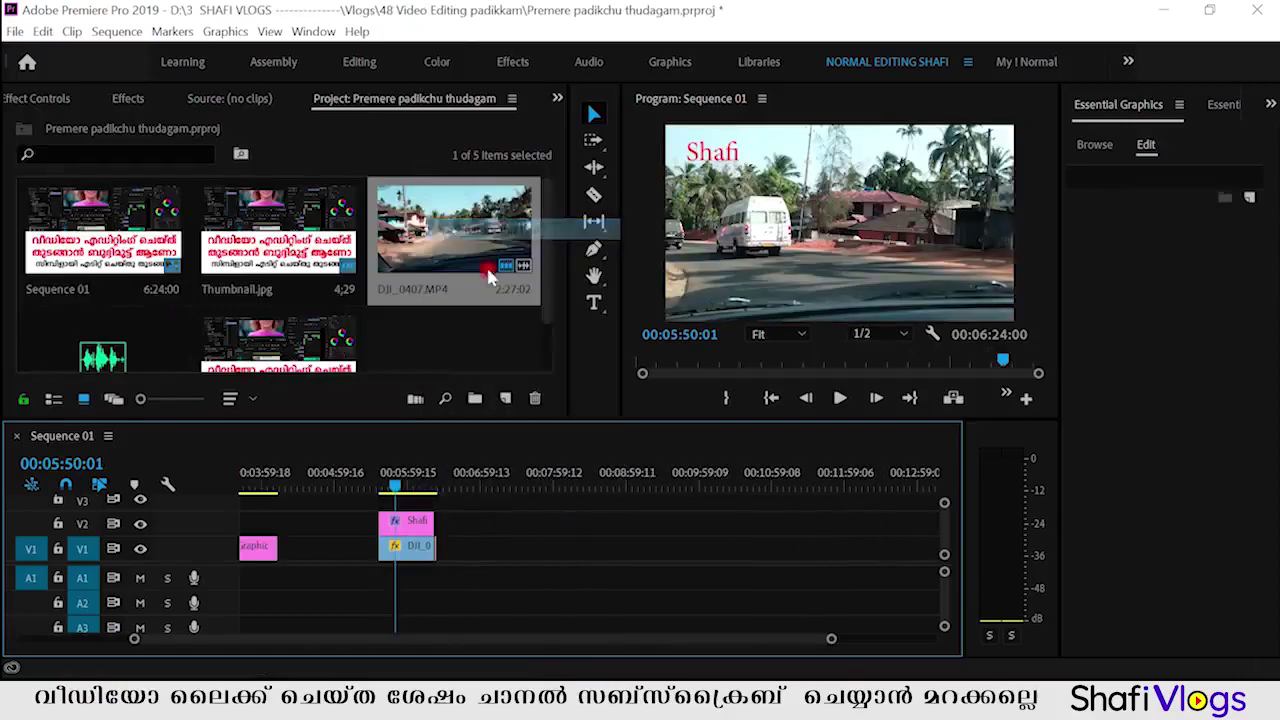
Step: Select the Shafi title and road clips together and mark In/Out around them with X
{"action": "left_click_drag", "start_coordinate": [460, 510], "coordinate": [380, 552]}
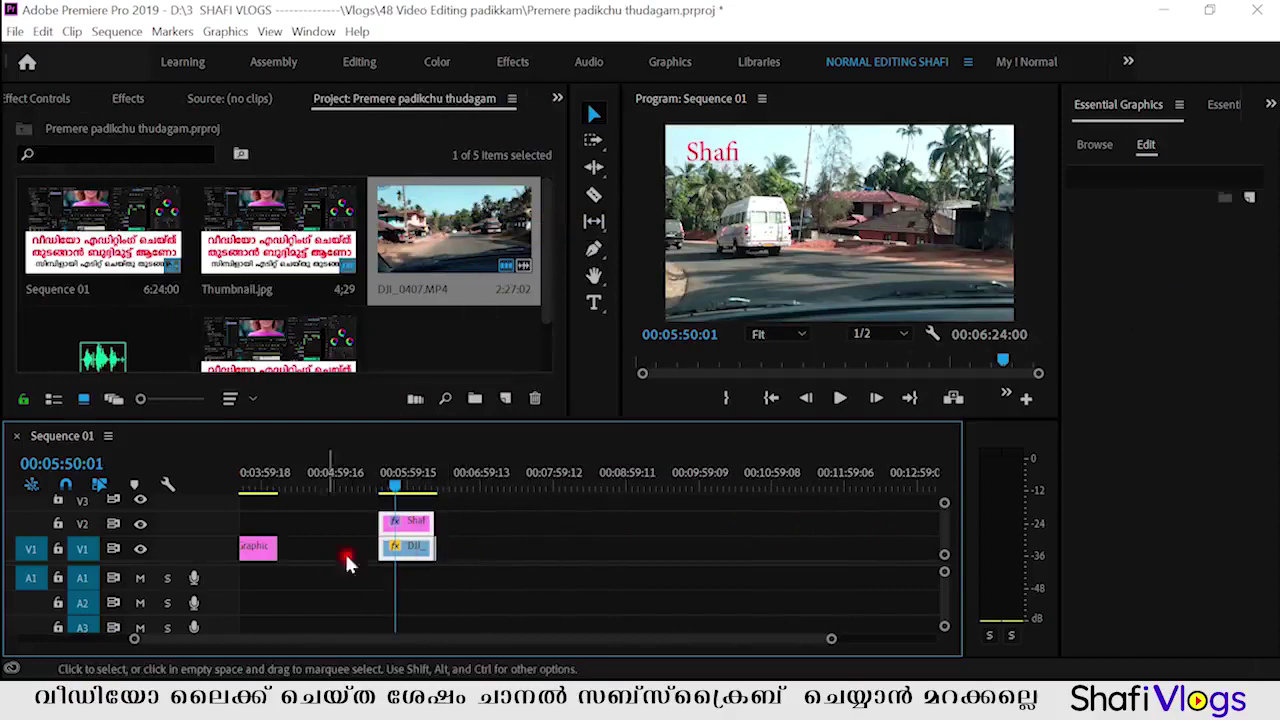
{"action": "left_click", "coordinate": [452, 524]}
{"action": "left_click_drag", "start_coordinate": [452, 524], "coordinate": [430, 560]}
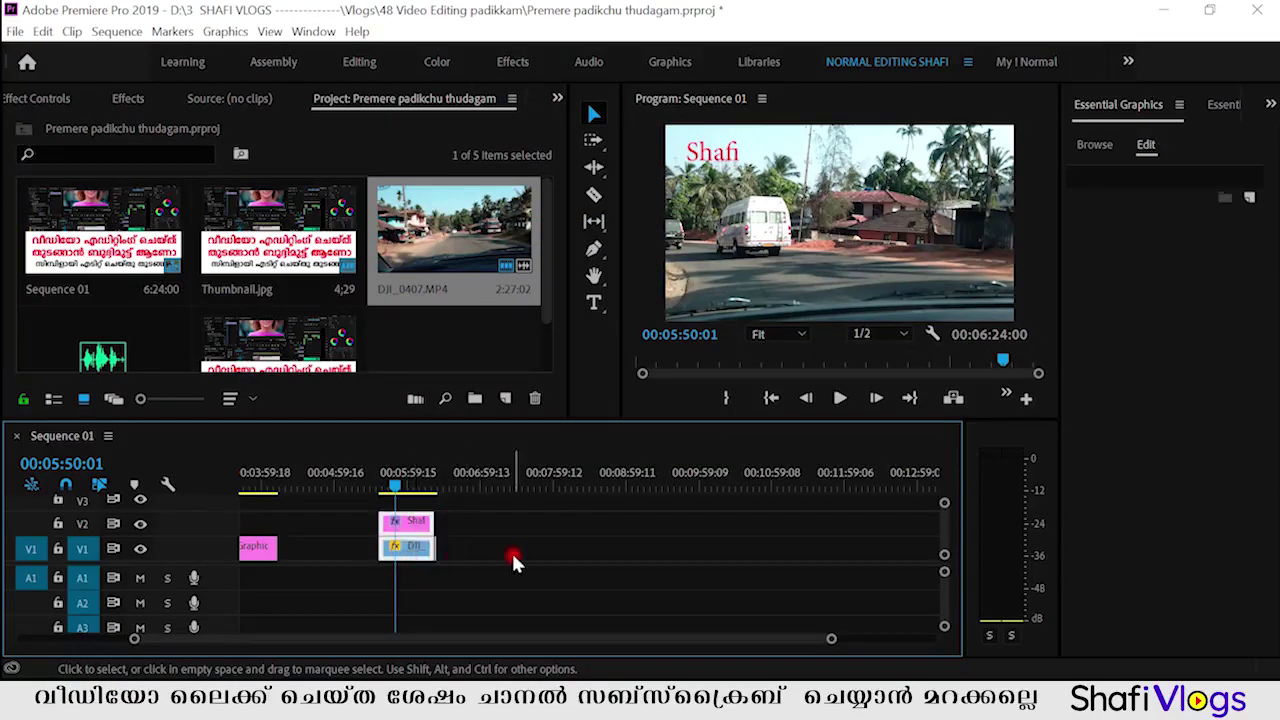
{"action": "key", "text": "x"}
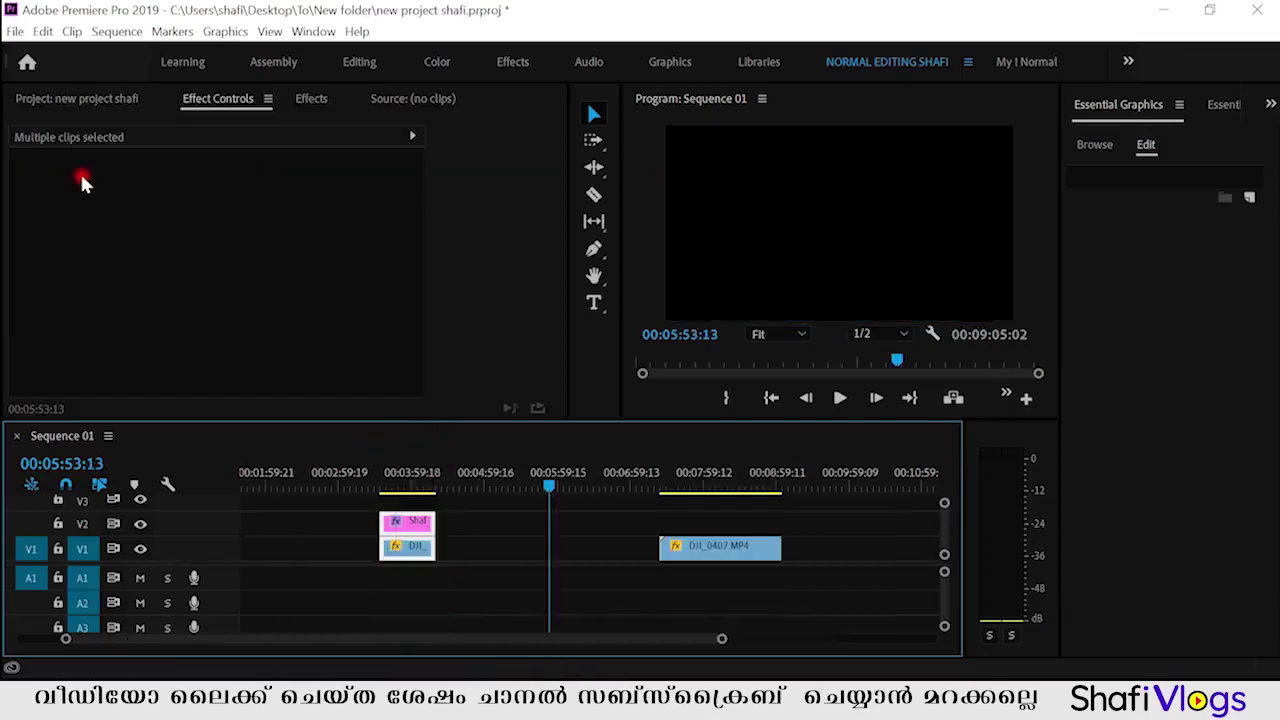
{"action": "left_click", "coordinate": [14, 31]}
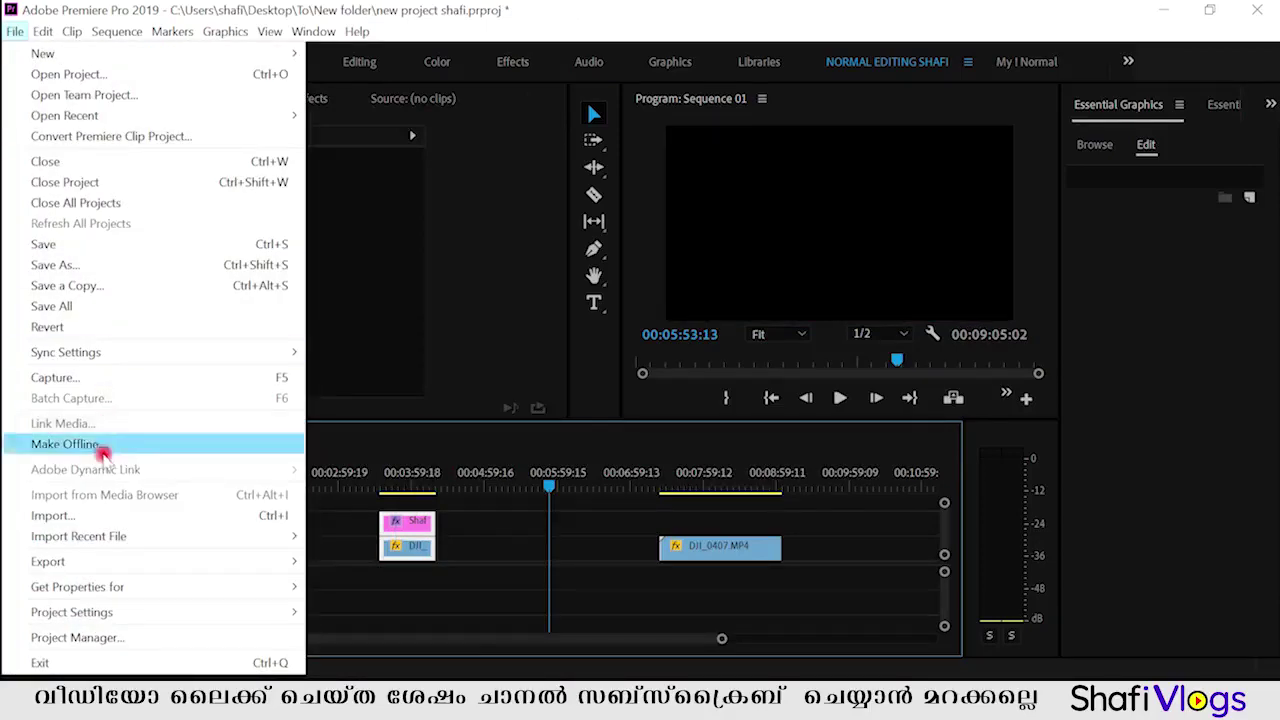
Step: Reopen Export Settings with Ctrl+M and switch the export to match the sequence settings
{"action": "mouse_move", "coordinate": [90, 563]}
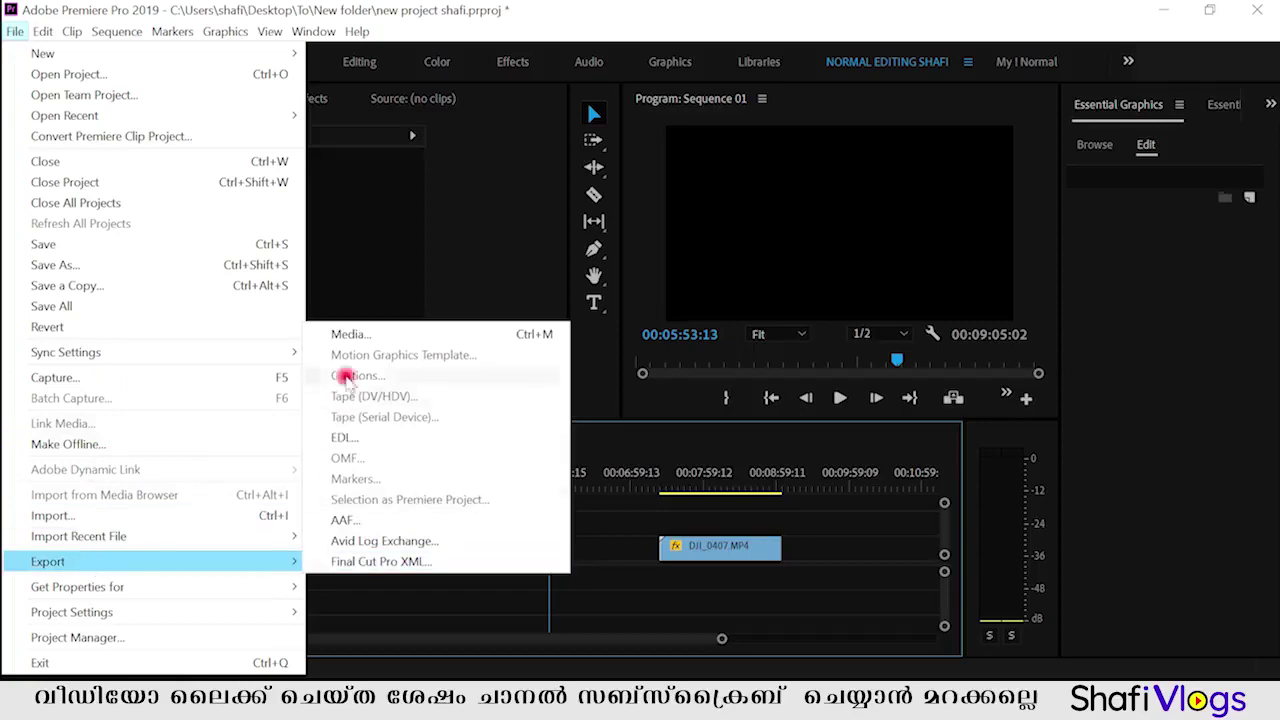
{"action": "left_click", "coordinate": [345, 332]}
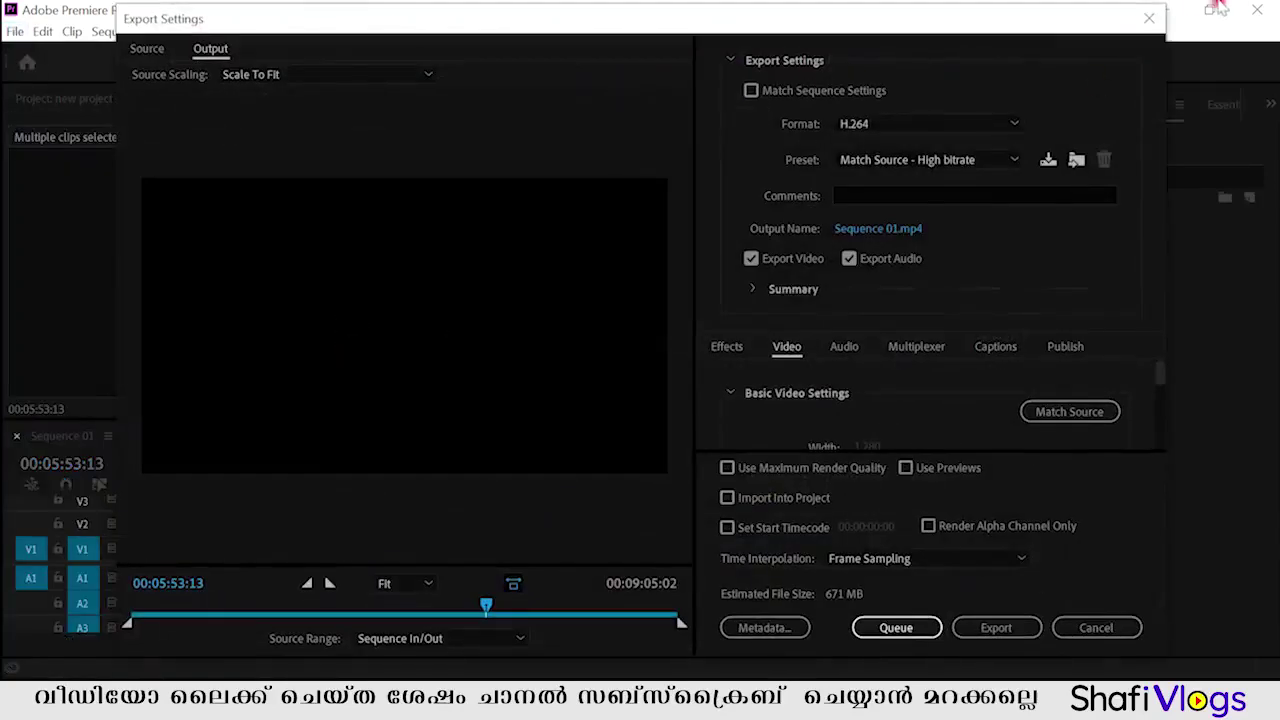
{"action": "left_click", "coordinate": [1149, 18]}
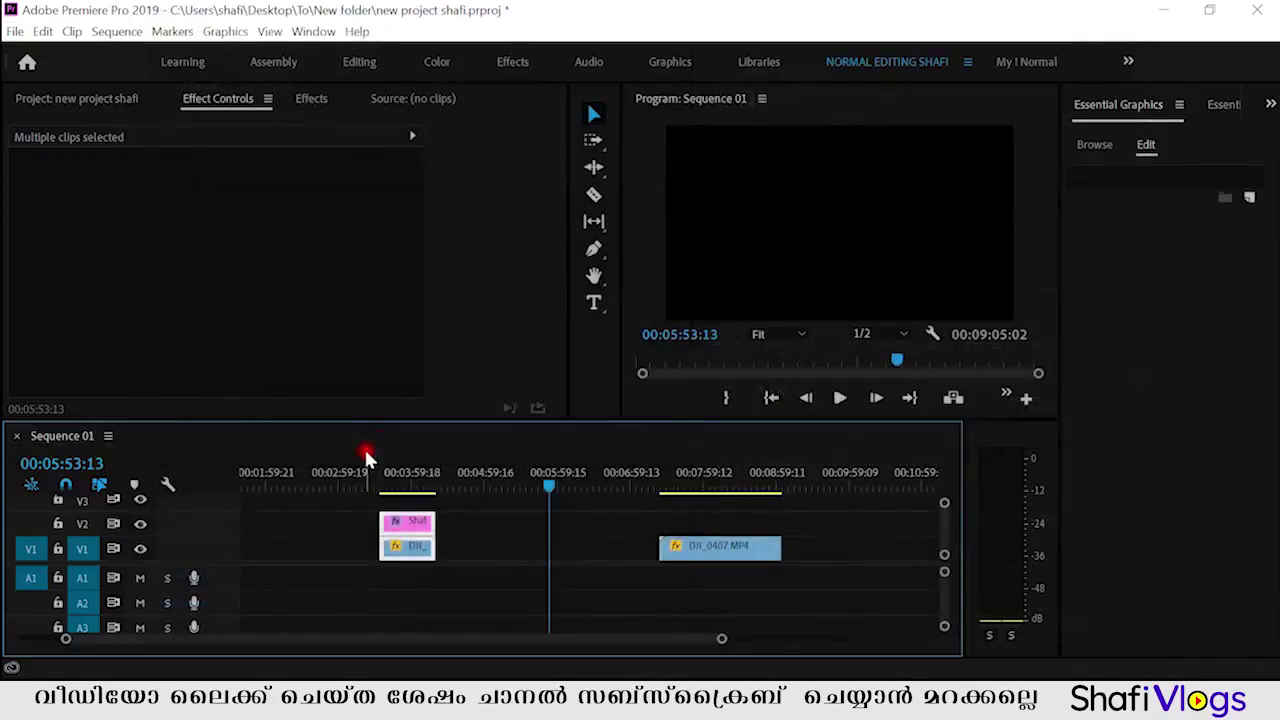
{"action": "key", "text": "ctrl+m"}
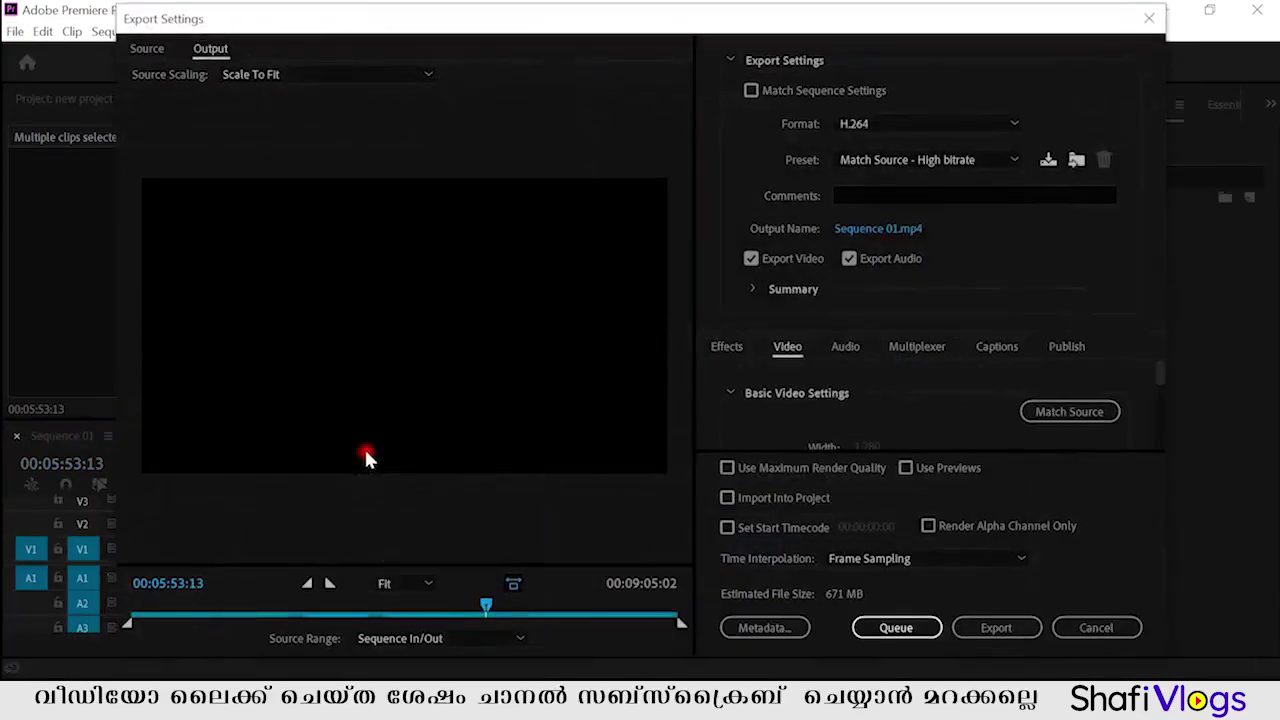
{"action": "left_click_drag", "start_coordinate": [721, 15], "coordinate": [676, 10]}
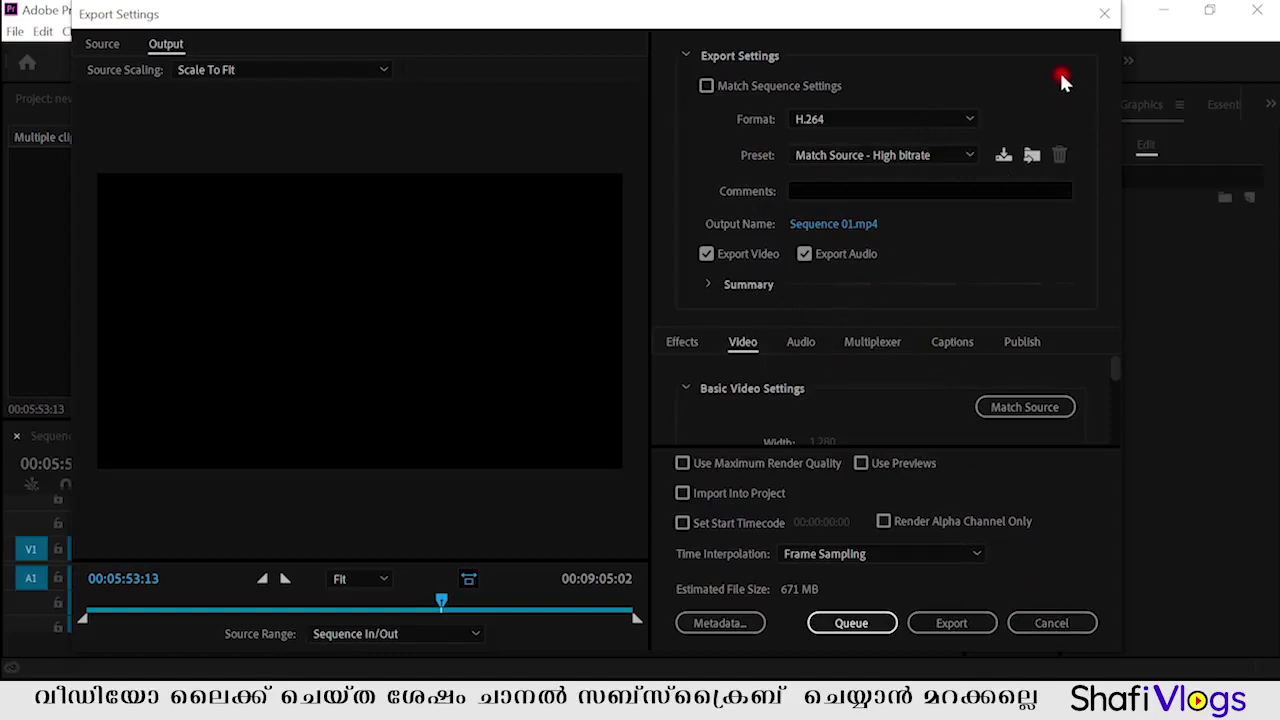
{"action": "left_click", "coordinate": [747, 86]}
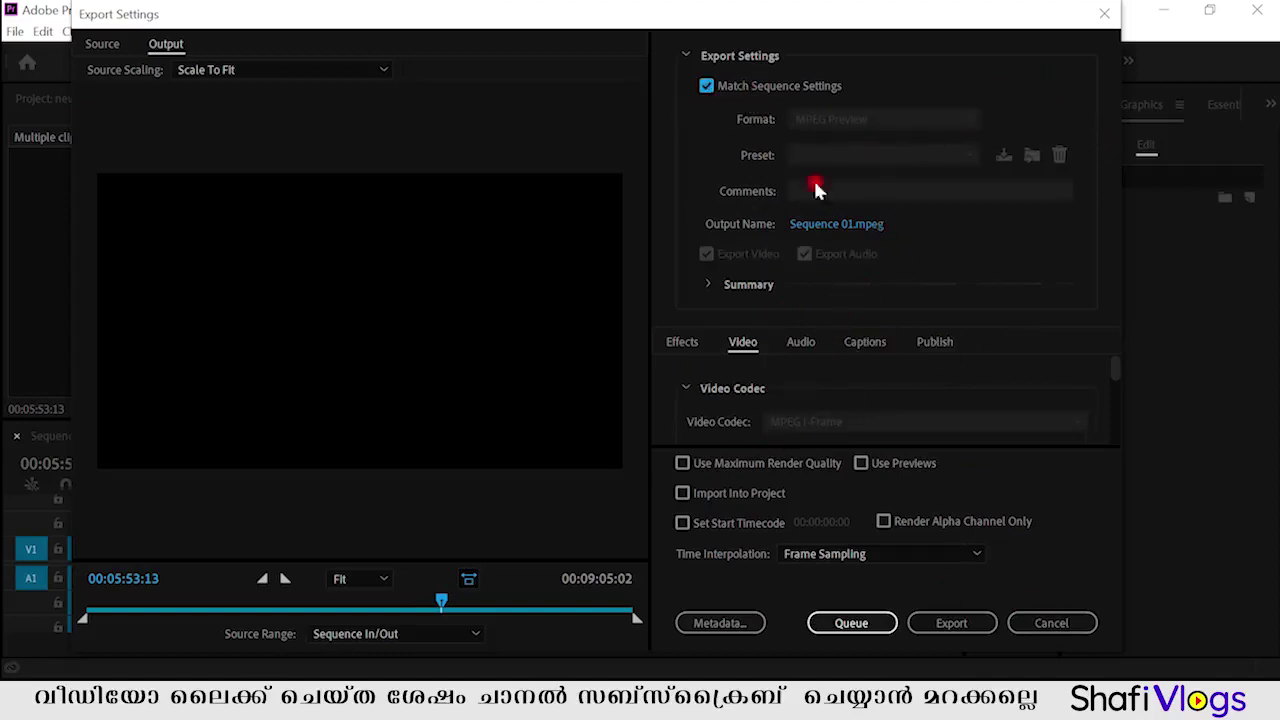
Step: Turn off Match Sequence Settings so the export format returns to H.264
{"action": "left_click", "coordinate": [767, 86]}
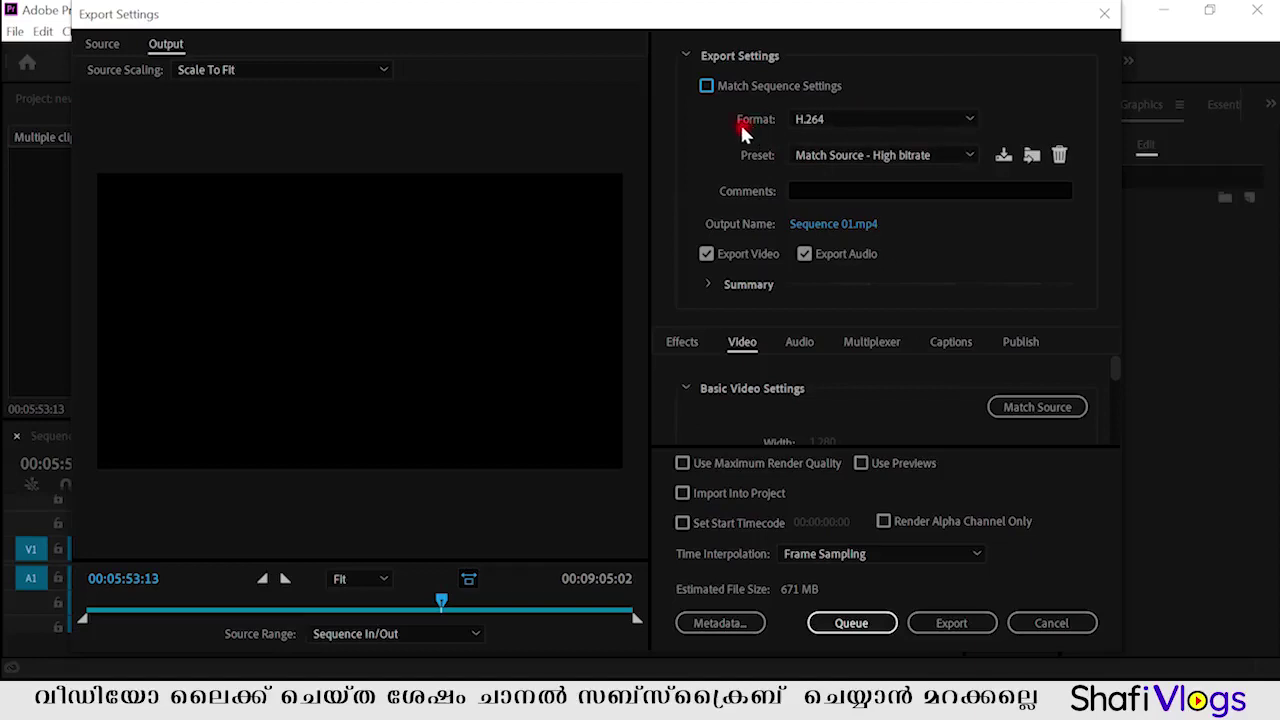
{"action": "left_click", "coordinate": [846, 120]}
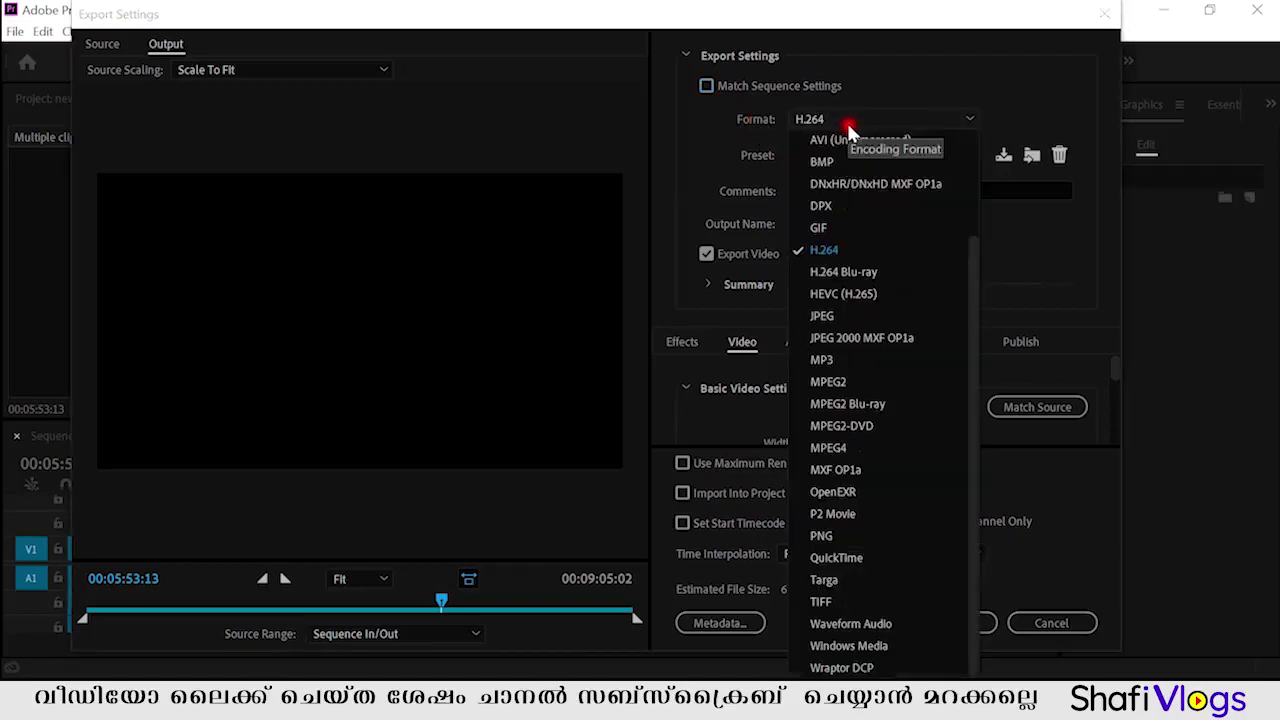
{"action": "left_click", "coordinate": [840, 249]}
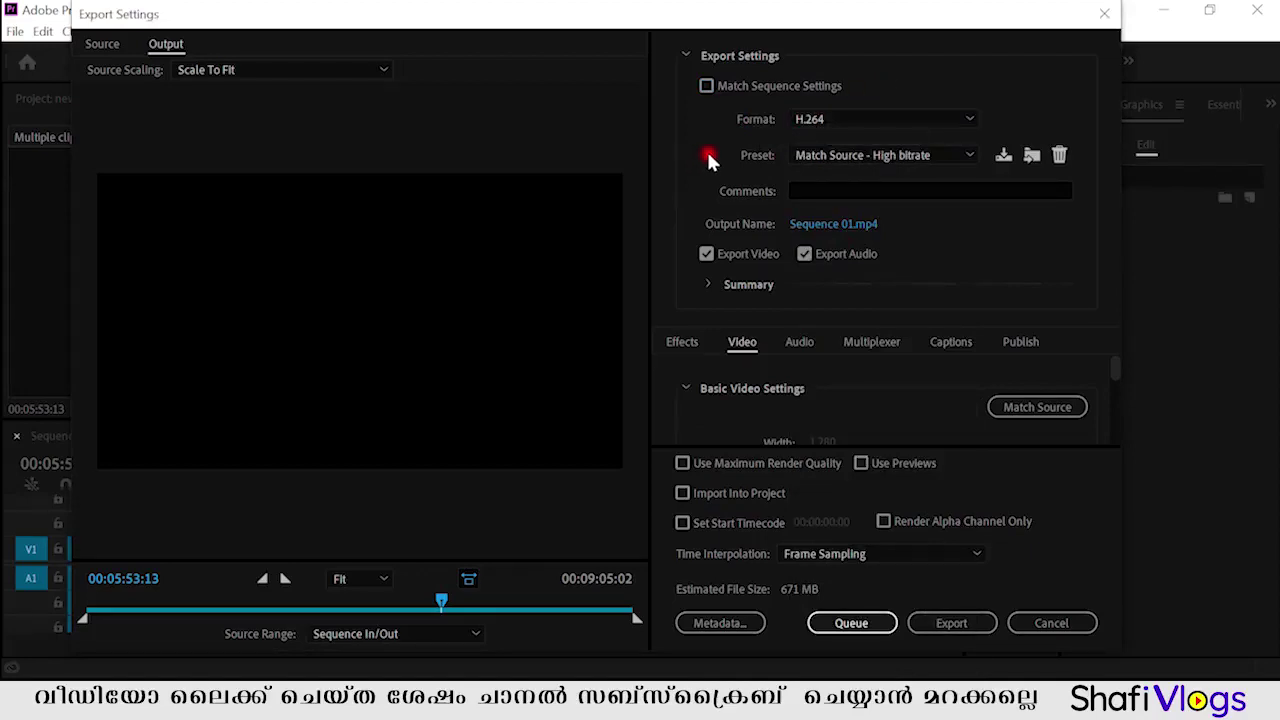
Step: Browse the presets, keep Match Source - High bitrate, and open the output file name window
{"action": "left_click", "coordinate": [857, 160]}
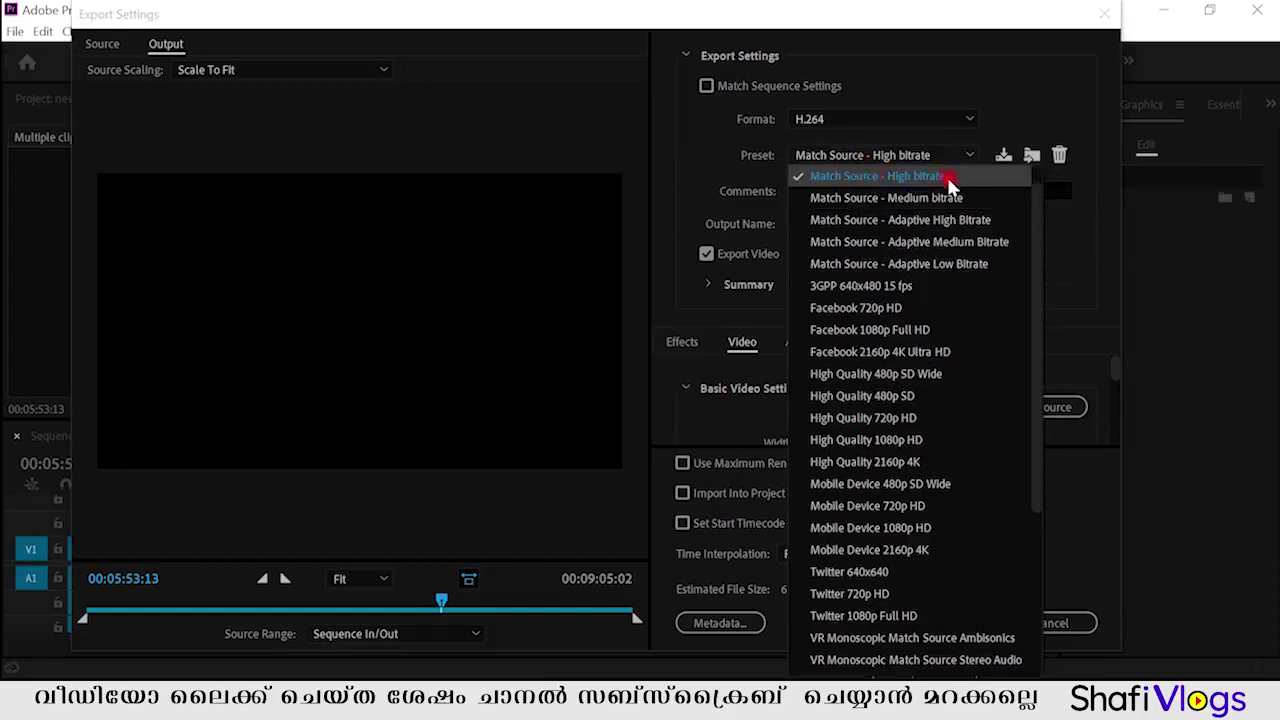
{"action": "scroll", "coordinate": [925, 400], "scroll_direction": "down", "scroll_amount": 4}
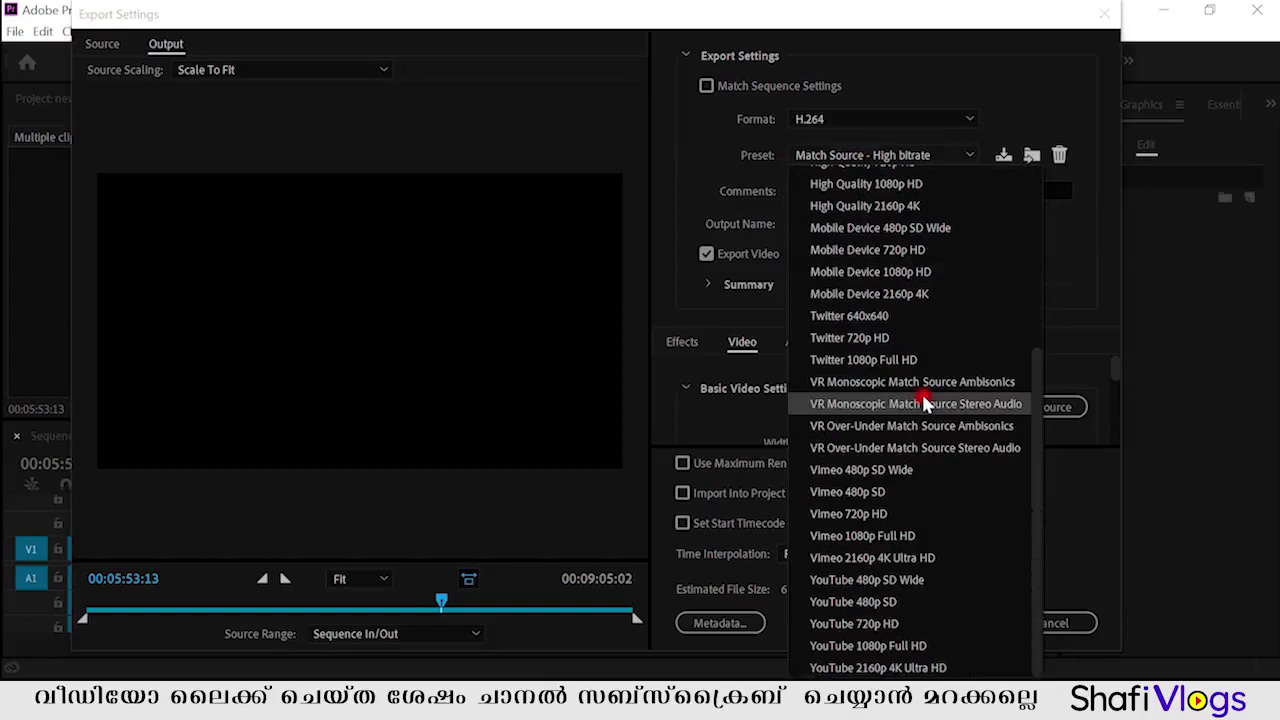
{"action": "scroll", "coordinate": [912, 516], "scroll_direction": "up", "scroll_amount": 3}
{"action": "scroll", "coordinate": [912, 522], "scroll_direction": "up", "scroll_amount": 2}
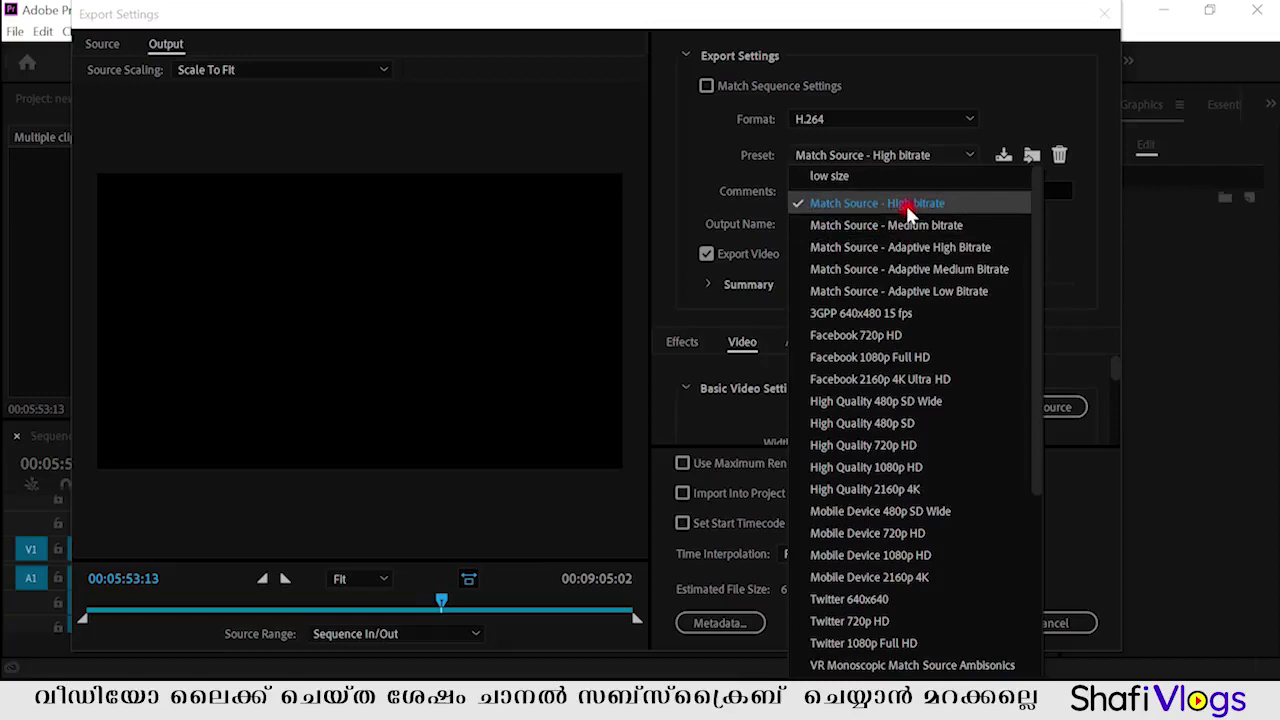
{"action": "left_click", "coordinate": [906, 205]}
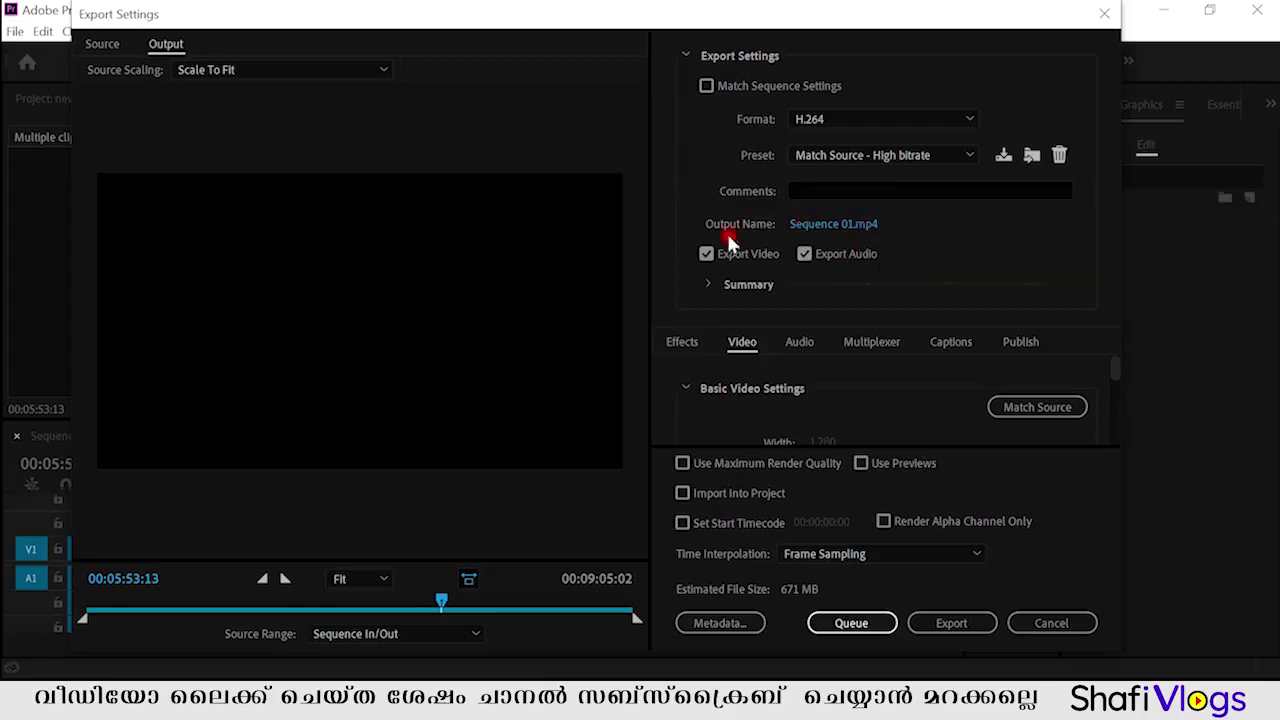
{"action": "left_click", "coordinate": [847, 224]}
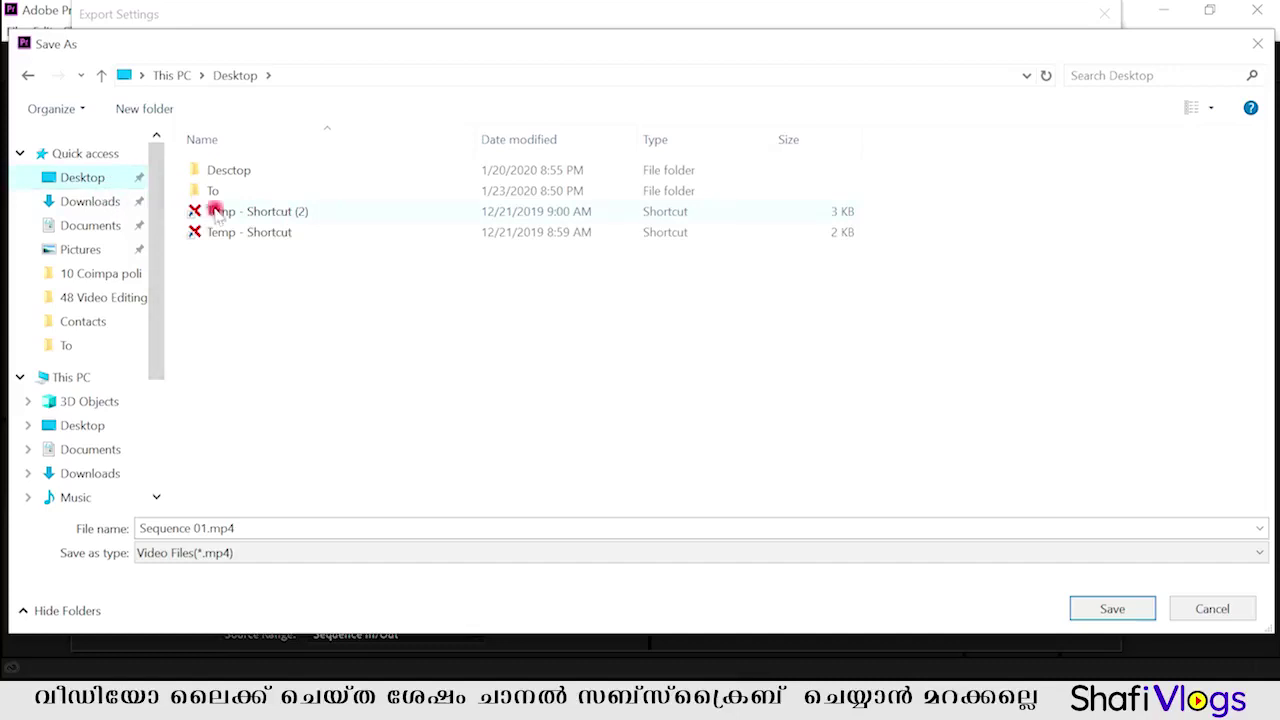
Step: Name the export Shafi 123.mp4 in the Desktop's To folder and verify the saved name
{"action": "double_click", "coordinate": [205, 190]}
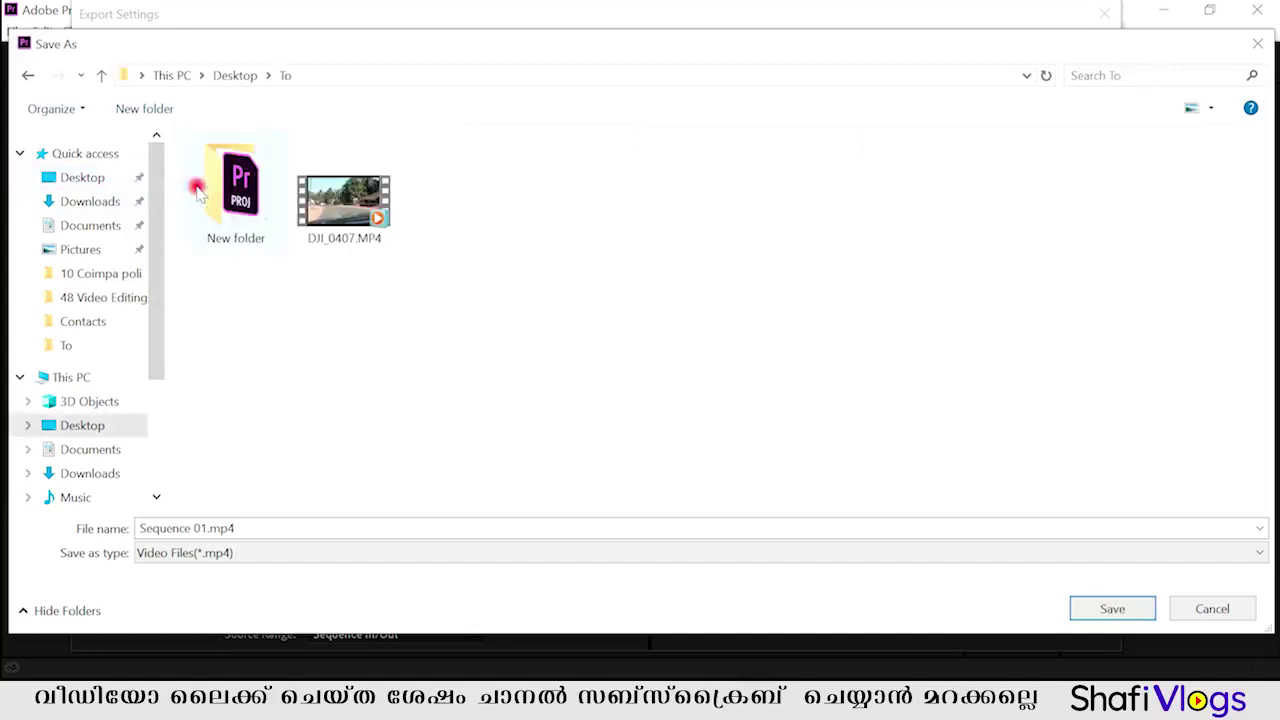
{"action": "left_click", "coordinate": [358, 521]}
{"action": "type", "text": "Shafi "}
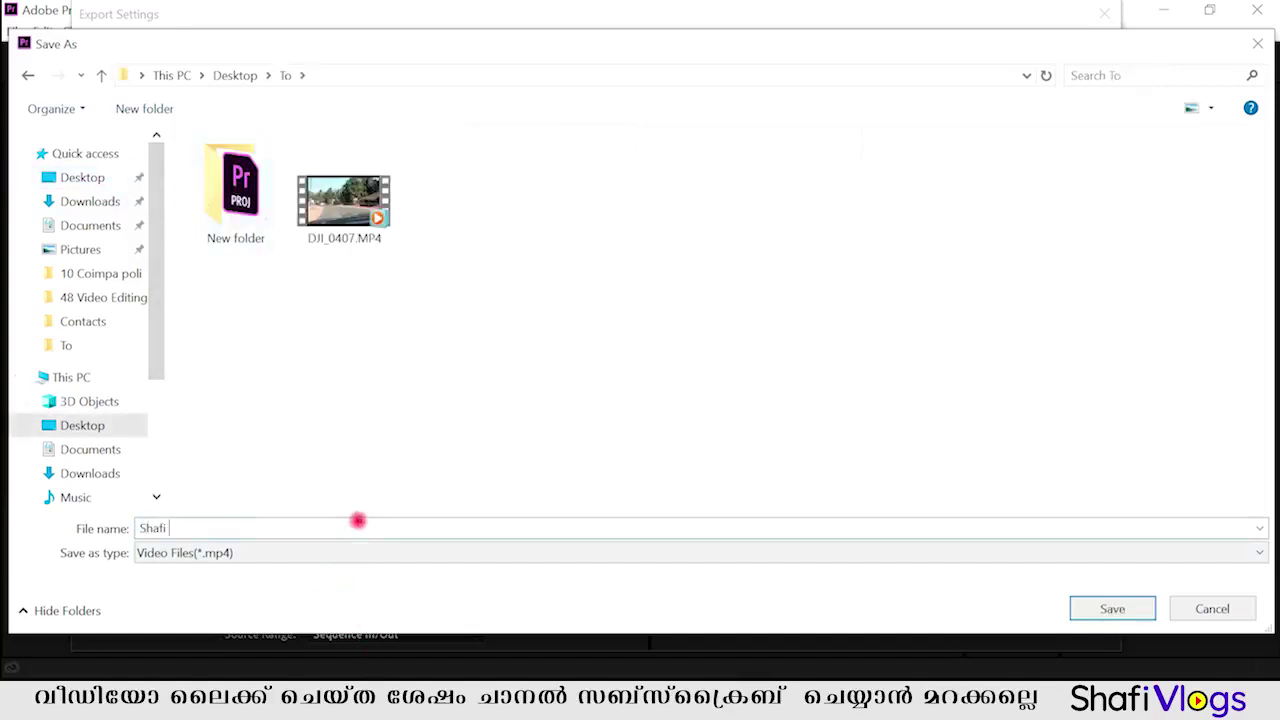
{"action": "type", "text": "123"}
{"action": "left_click", "coordinate": [1095, 609]}
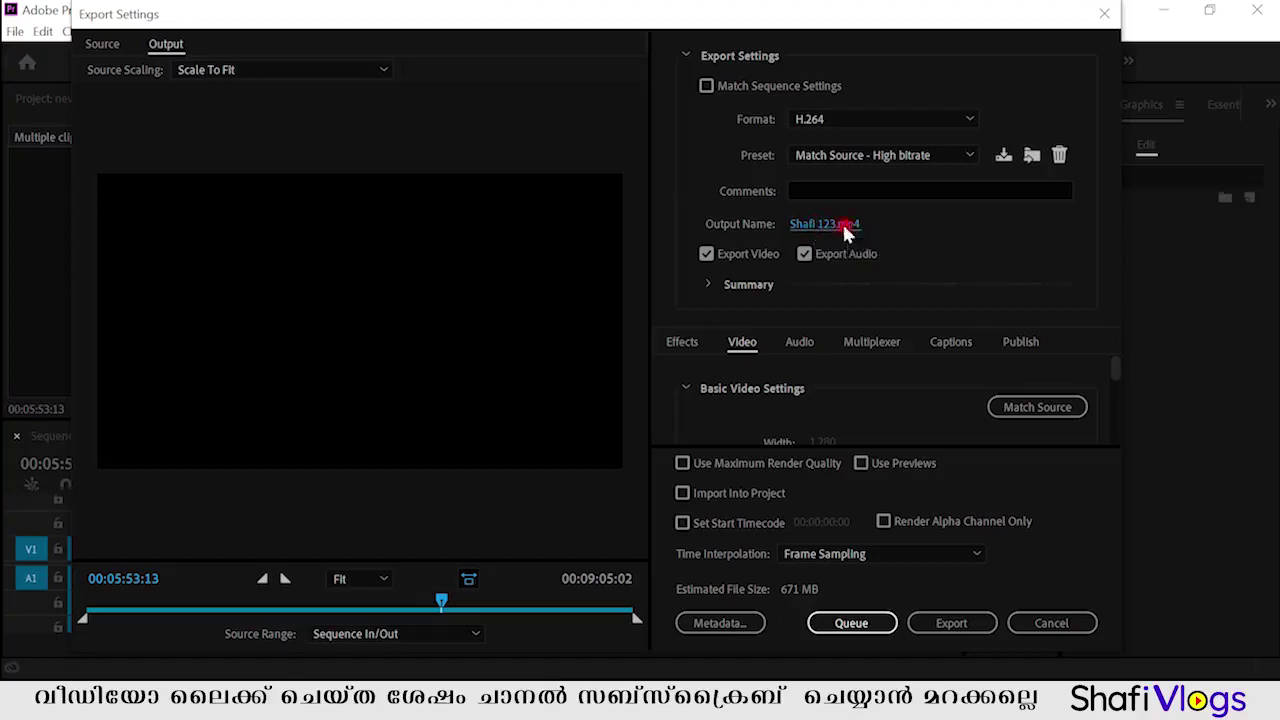
{"action": "left_click", "coordinate": [840, 224]}
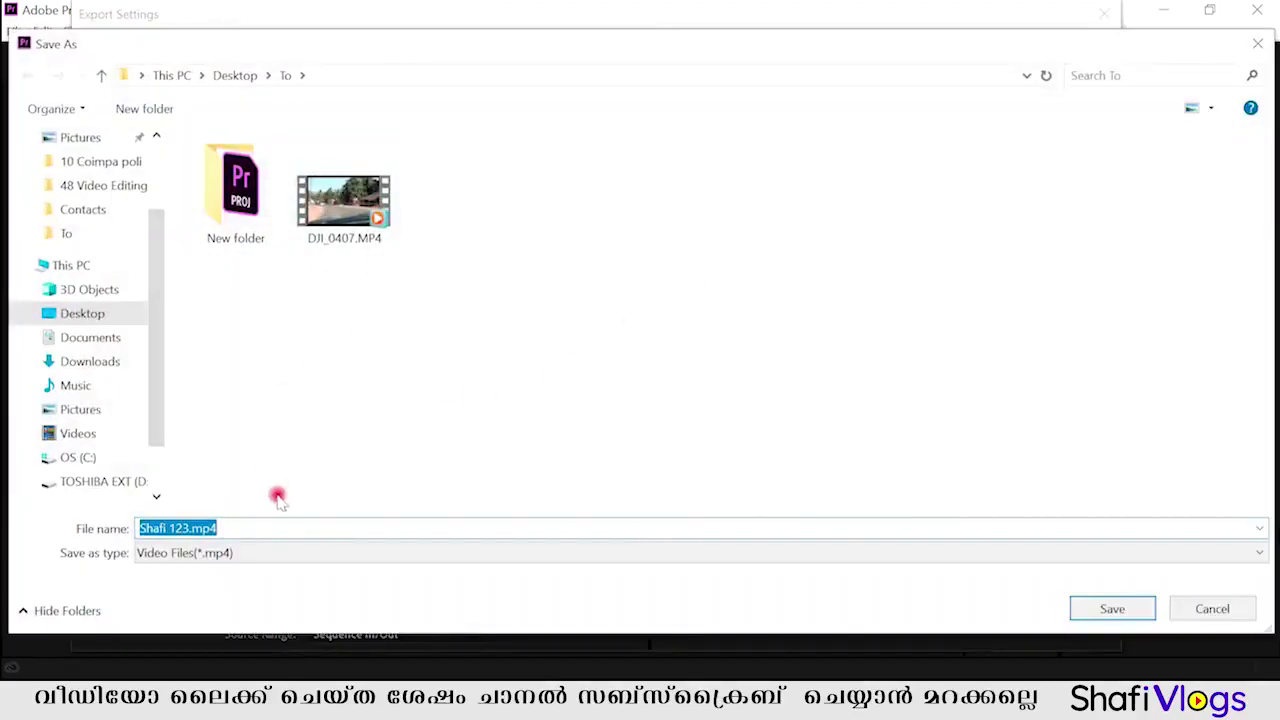
{"action": "left_click", "coordinate": [1110, 608]}
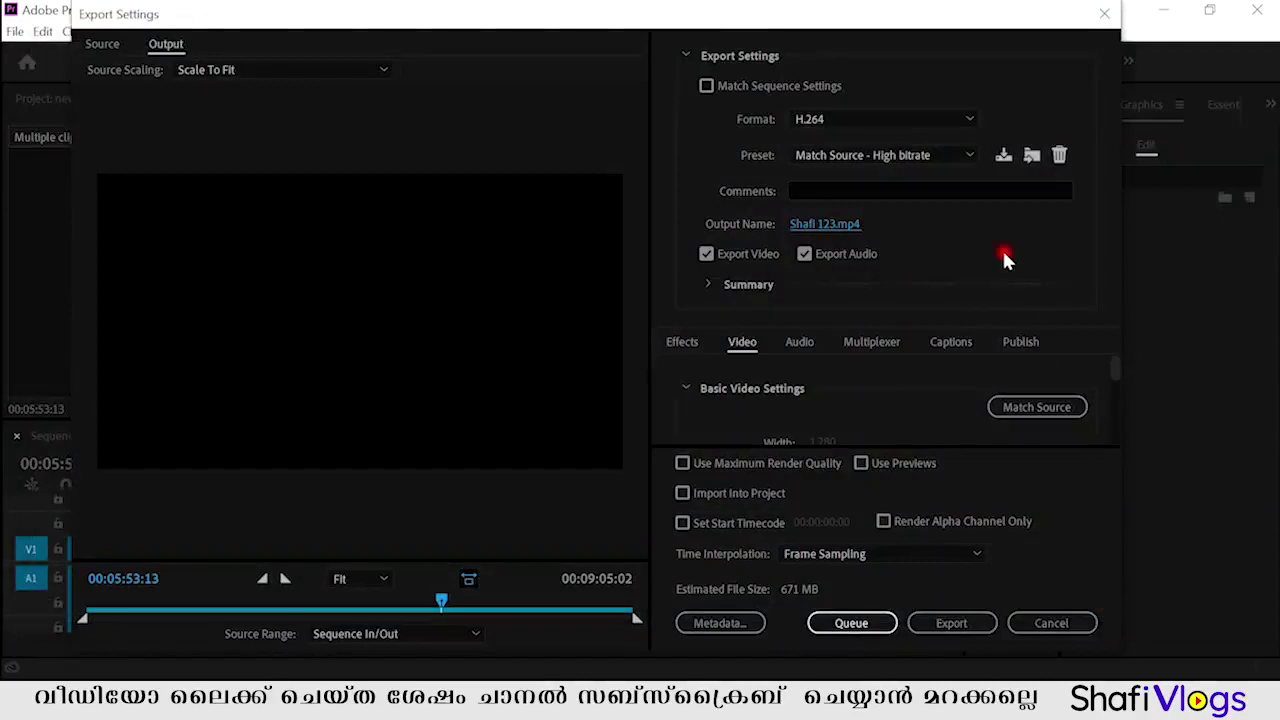
{"action": "left_click", "coordinate": [684, 342]}
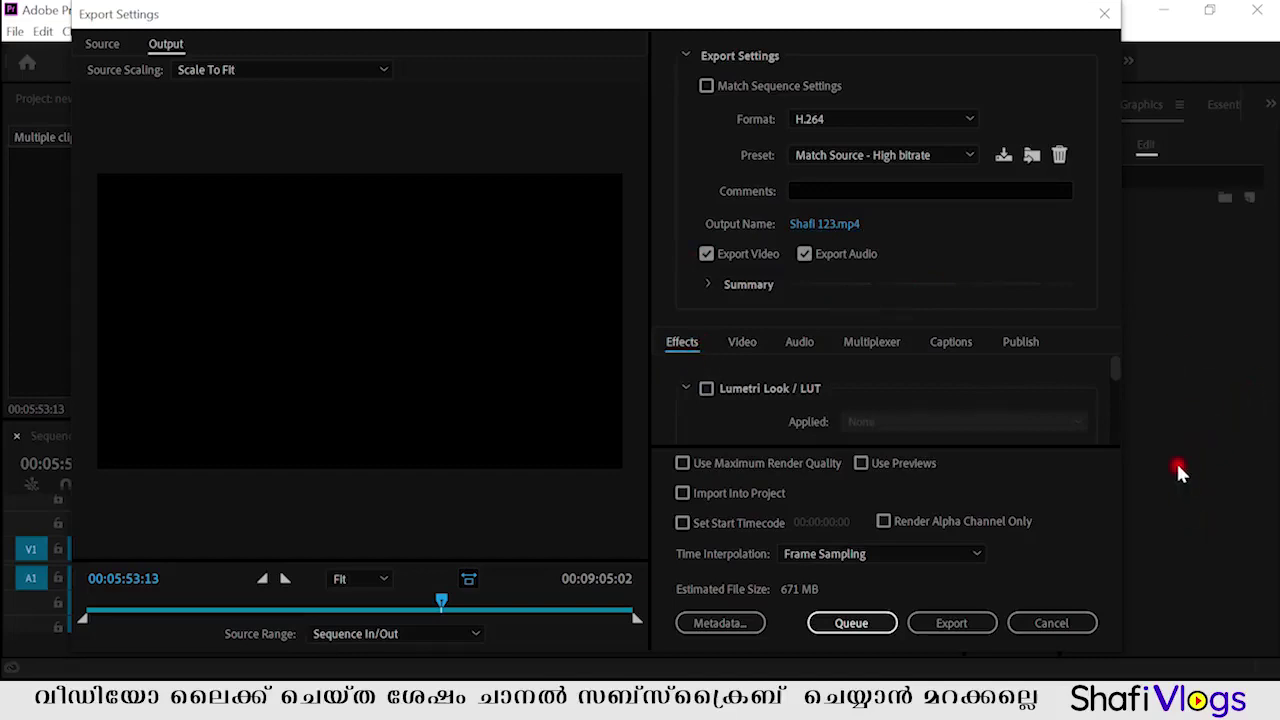
{"action": "left_click", "coordinate": [743, 343]}
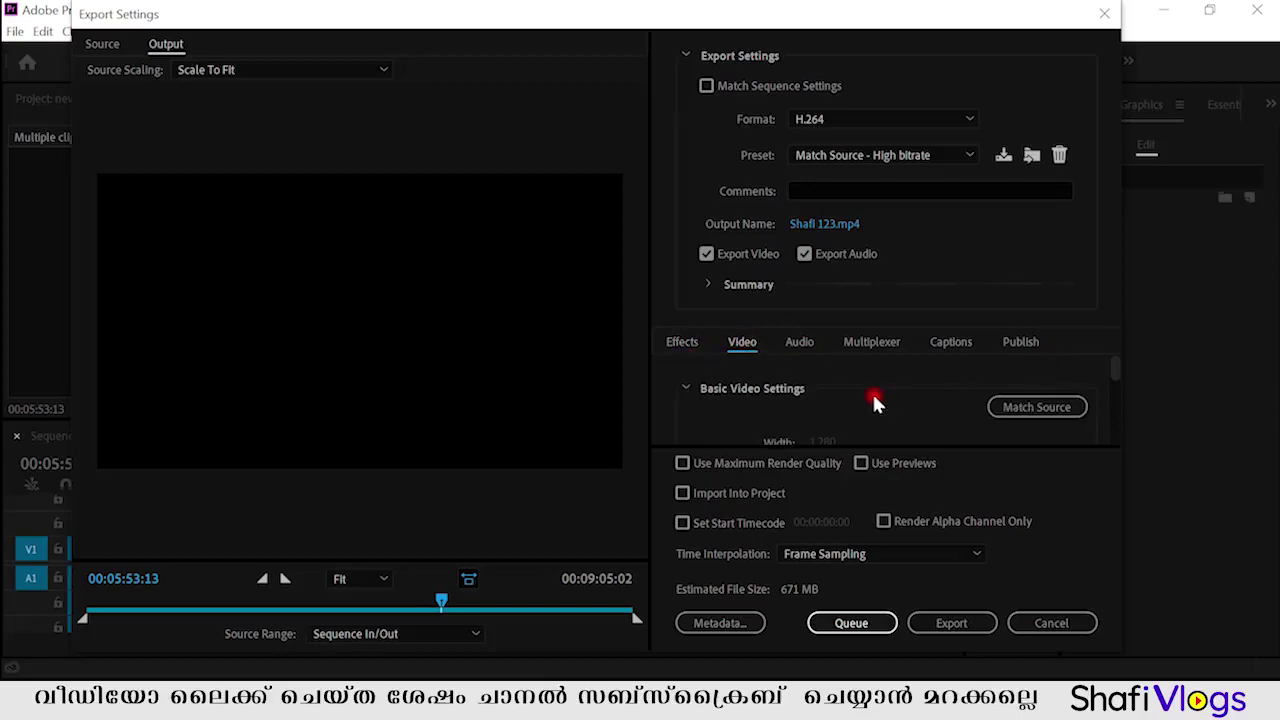
{"action": "scroll", "coordinate": [1114, 366], "scroll_direction": "down", "scroll_amount": 1}
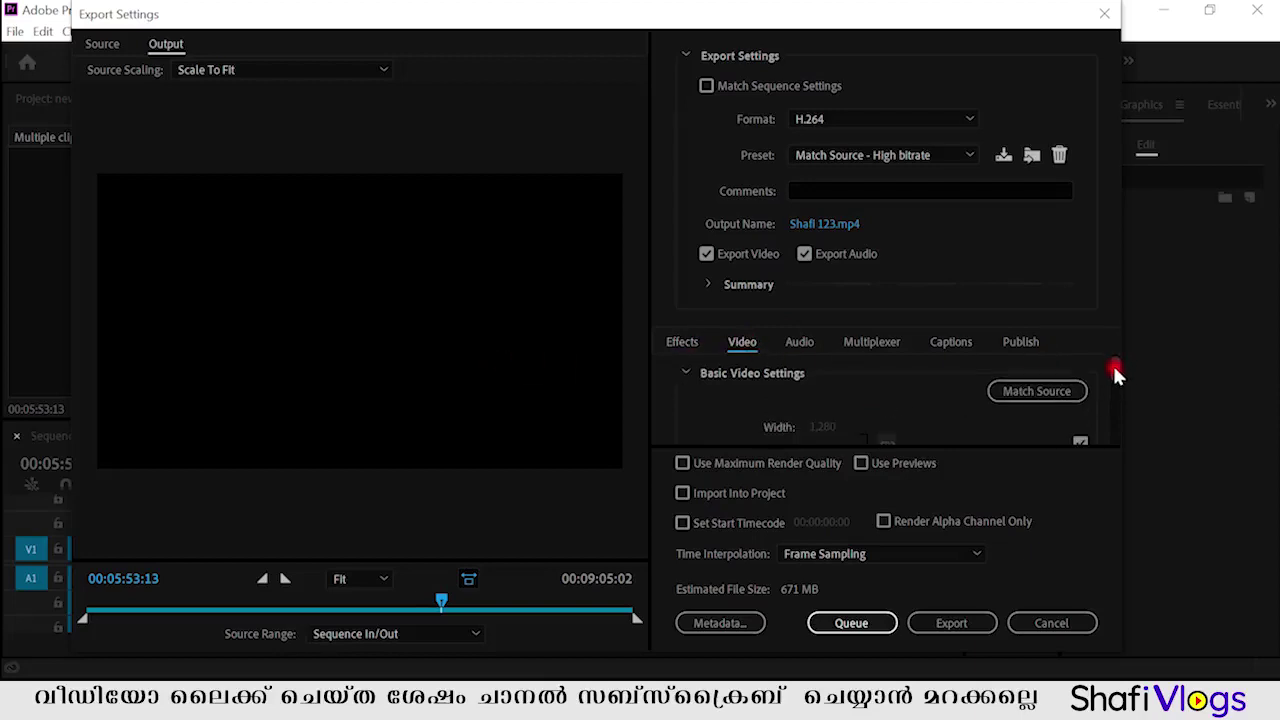
{"action": "mouse_move", "coordinate": [1113, 367]}
{"action": "left_mouse_down"}
{"action": "mouse_move", "coordinate": [1118, 384]}
{"action": "mouse_move", "coordinate": [1118, 352]}
{"action": "left_mouse_up"}
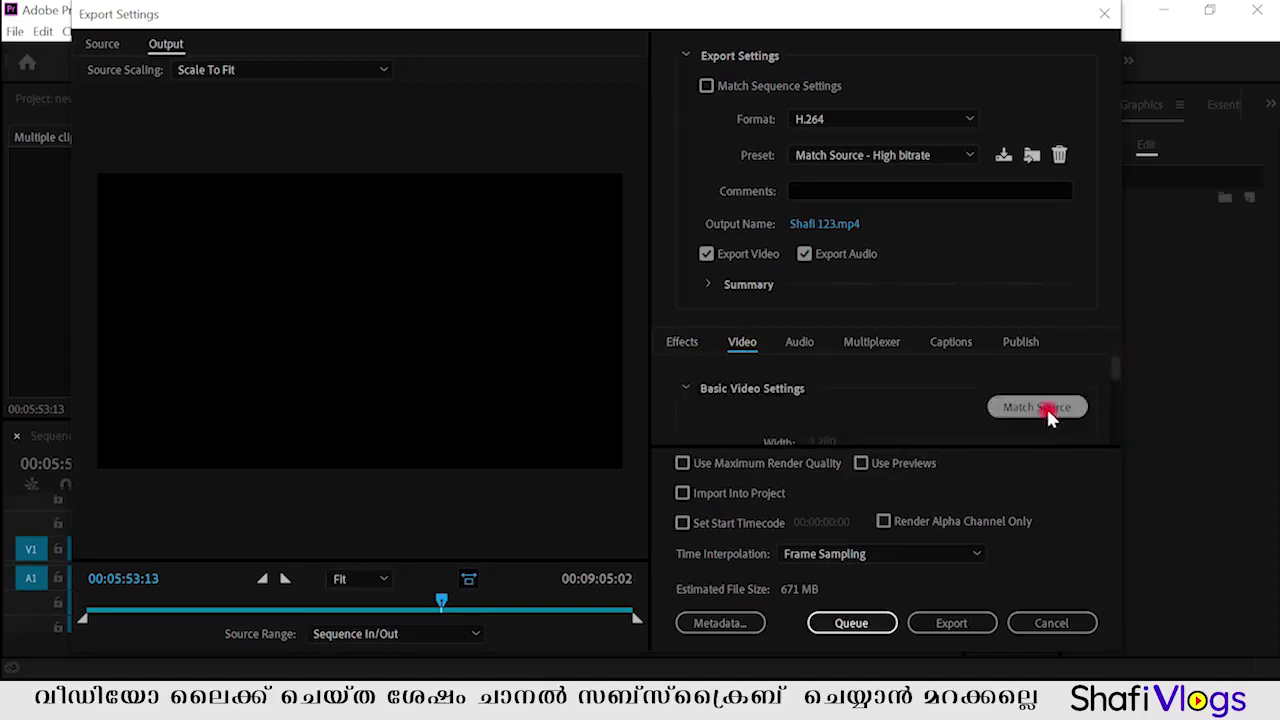
{"action": "left_click_drag", "start_coordinate": [1116, 366], "coordinate": [1116, 388]}
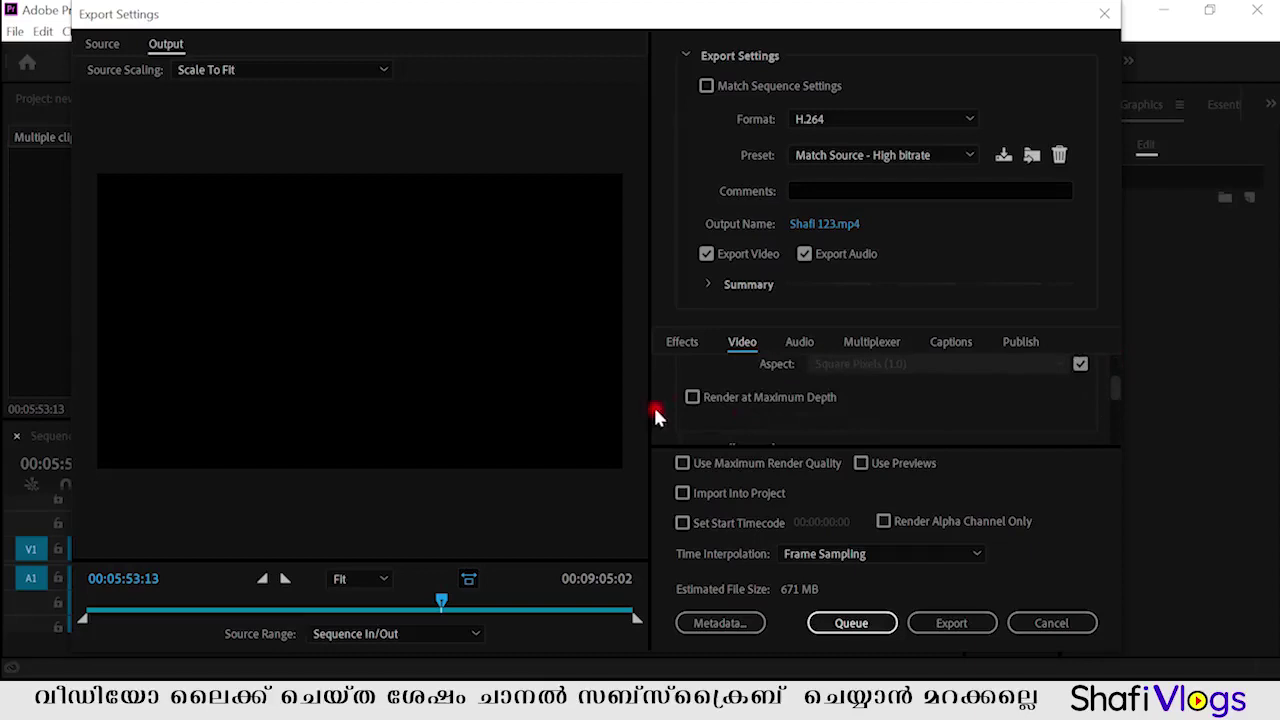
{"action": "mouse_move", "coordinate": [755, 405]}
{"action": "scroll", "coordinate": [1114, 385], "scroll_direction": "down", "scroll_amount": 2}
{"action": "scroll", "coordinate": [1114, 388], "scroll_direction": "down", "scroll_amount": 1}
{"action": "scroll", "coordinate": [1114, 386], "scroll_direction": "down", "scroll_amount": 1}
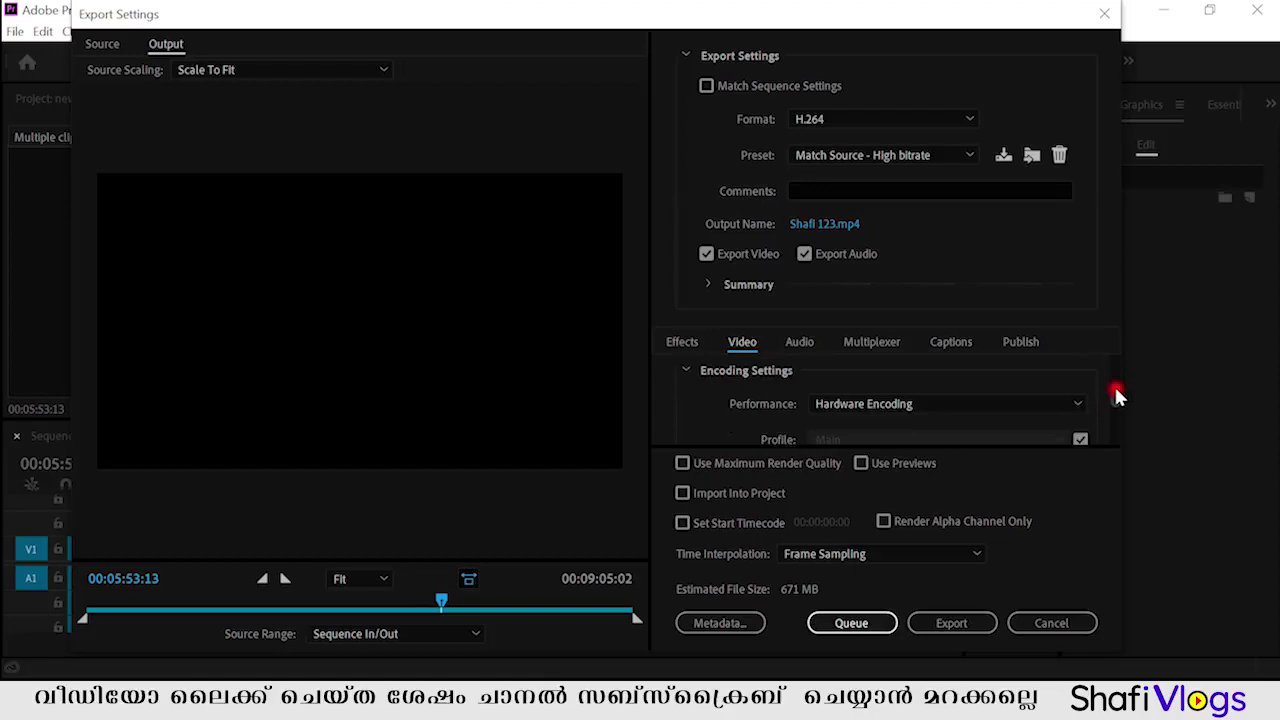
{"action": "scroll", "coordinate": [1115, 386], "scroll_direction": "down", "scroll_amount": 1}
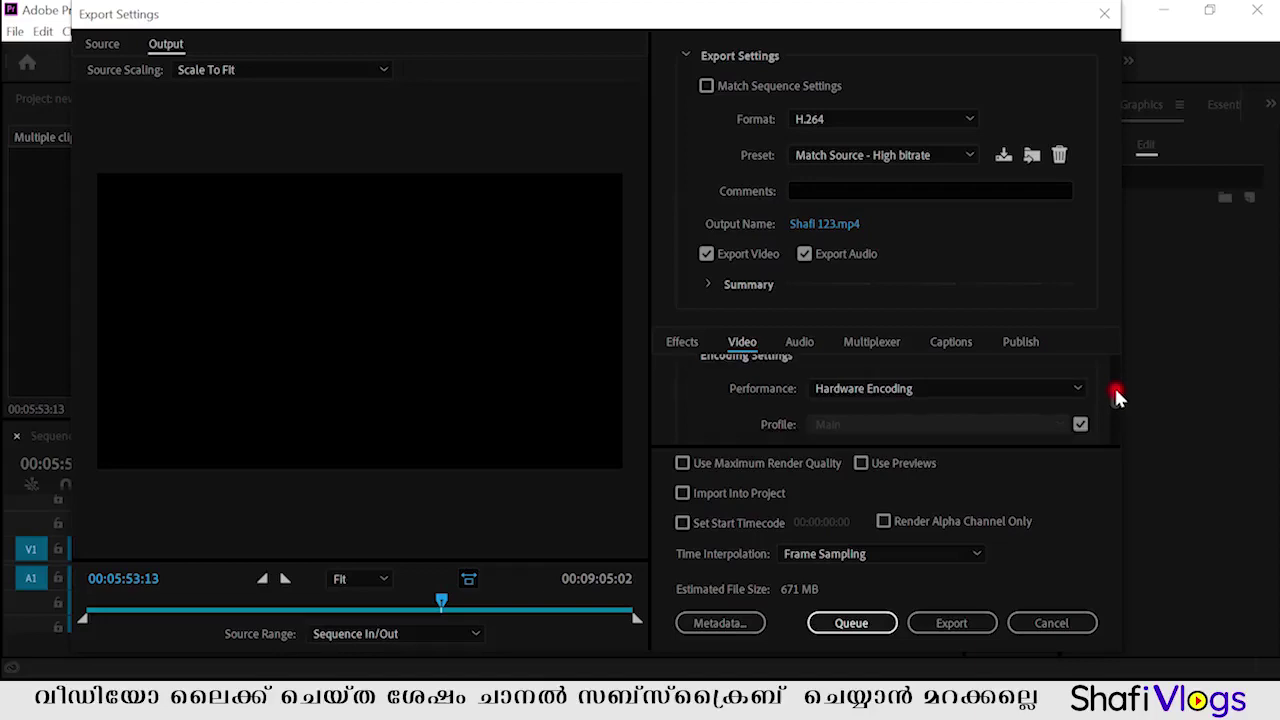
{"action": "left_click", "coordinate": [1001, 392]}
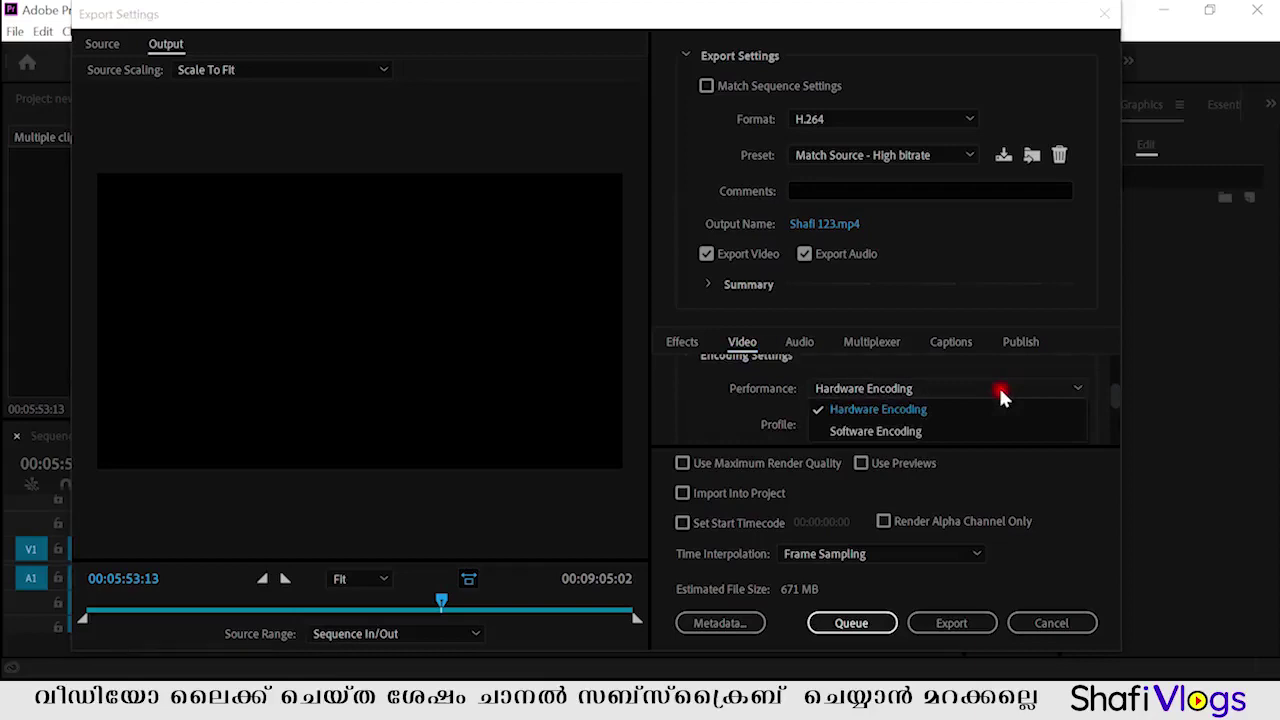
{"action": "left_click", "coordinate": [714, 415]}
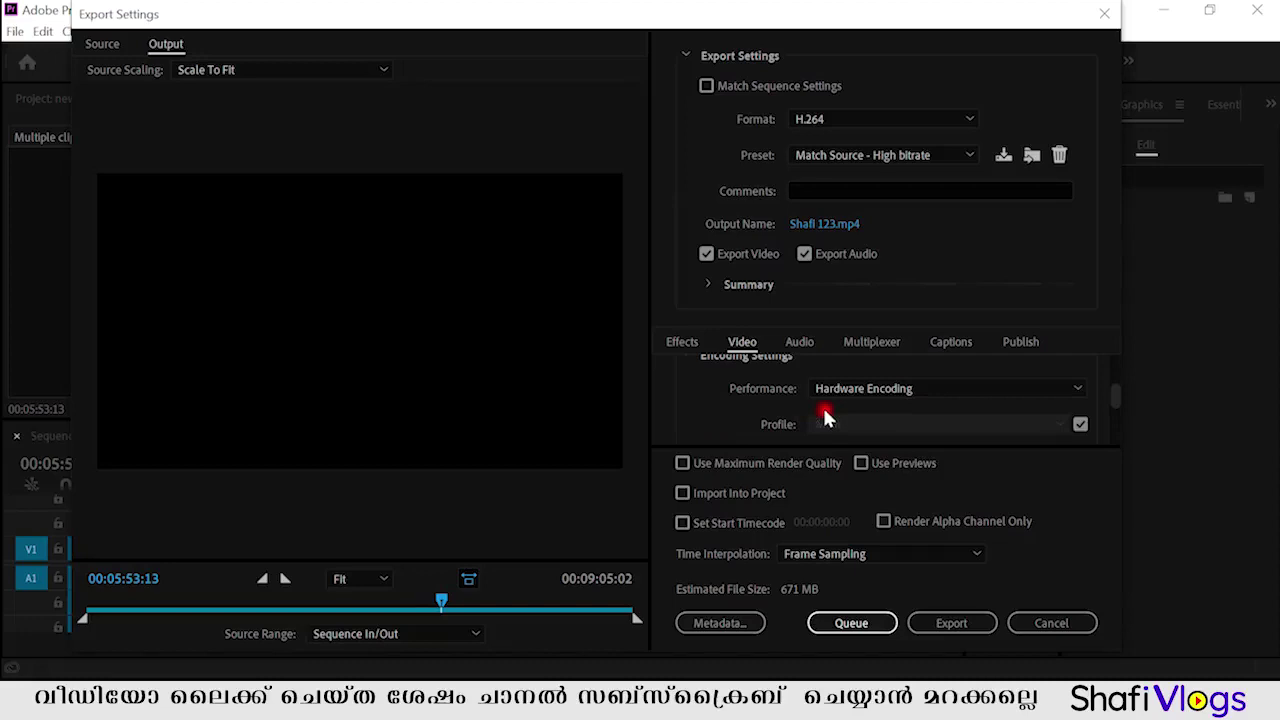
{"action": "left_click", "coordinate": [848, 390]}
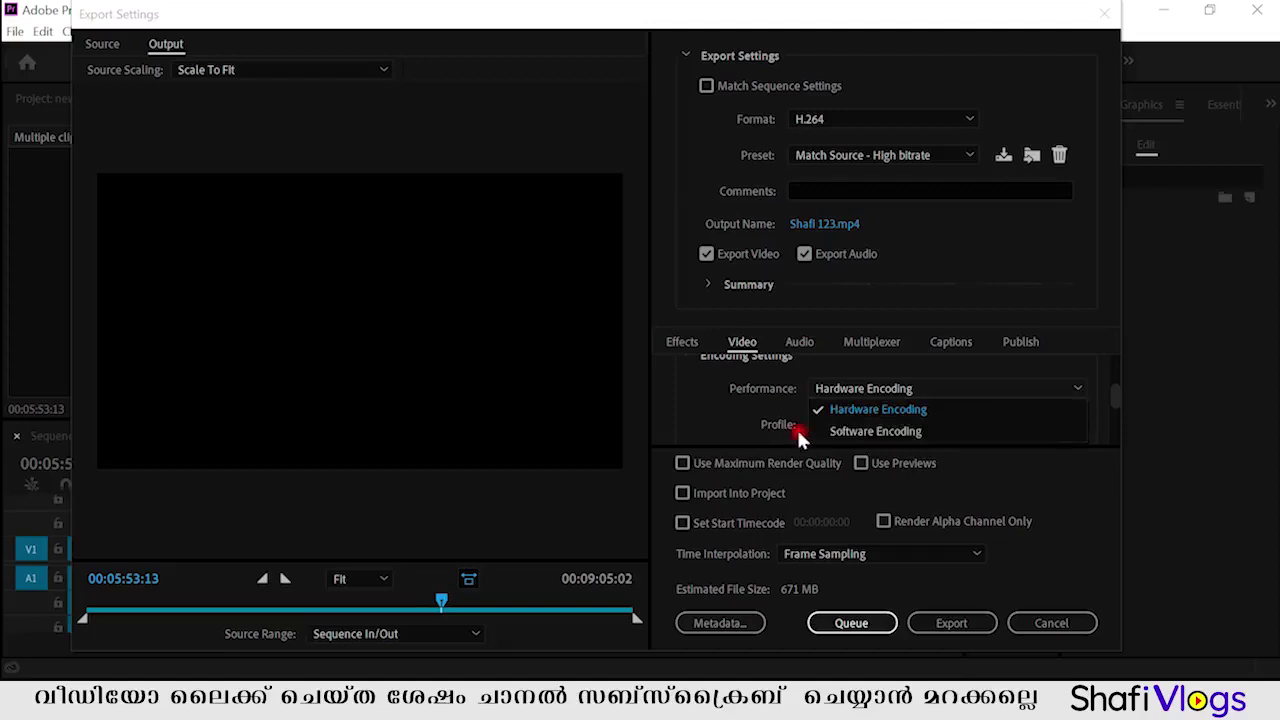
{"action": "left_click", "coordinate": [775, 405]}
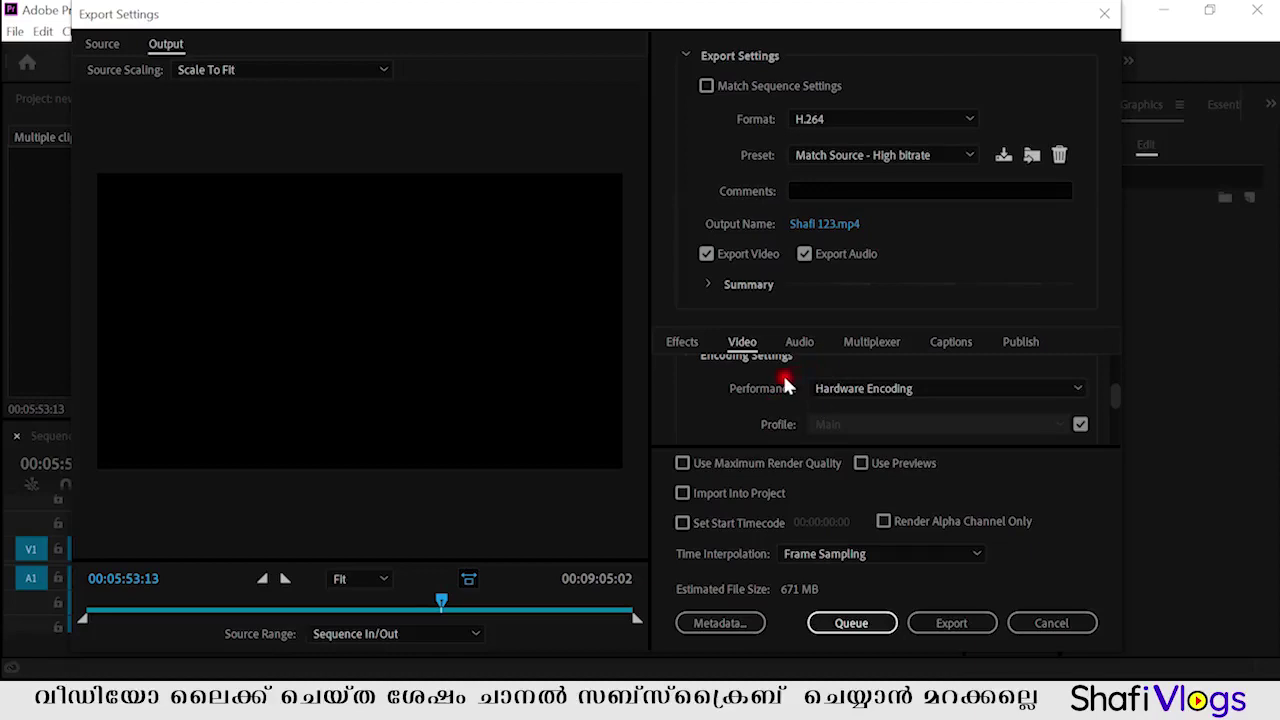
{"action": "mouse_move", "coordinate": [739, 392]}
{"action": "left_click", "coordinate": [860, 390]}
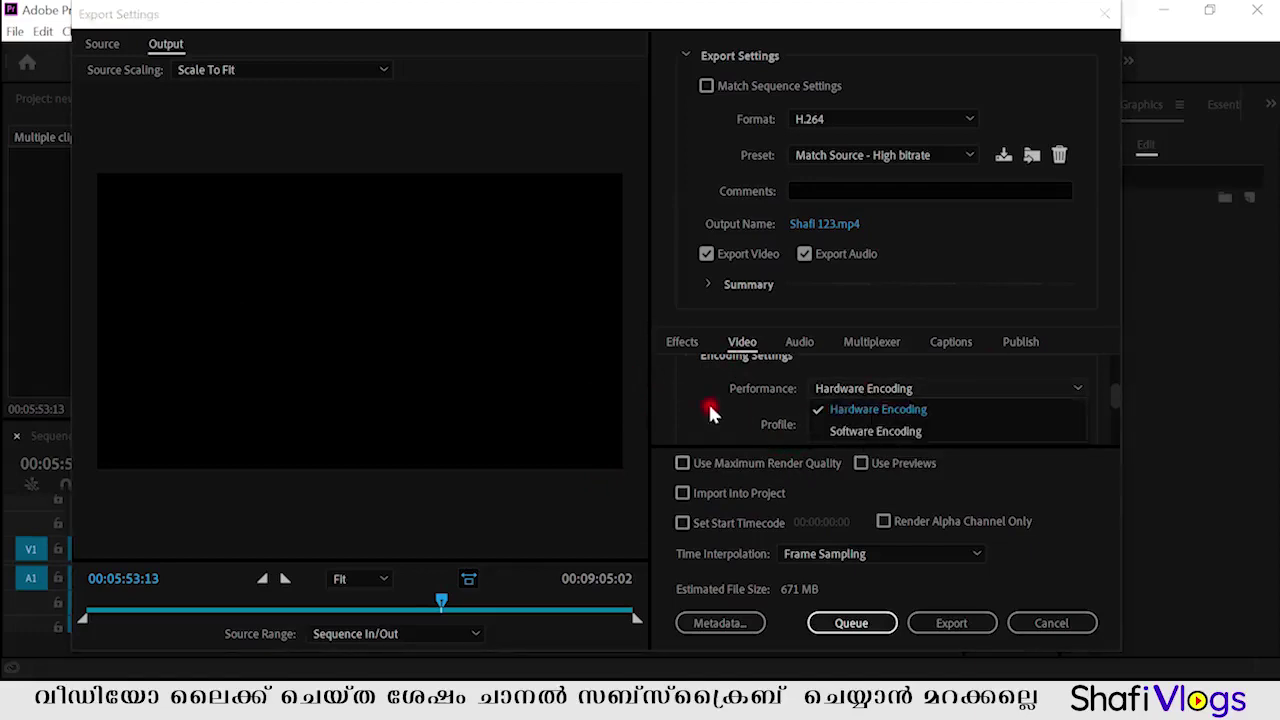
{"action": "left_click", "coordinate": [863, 410]}
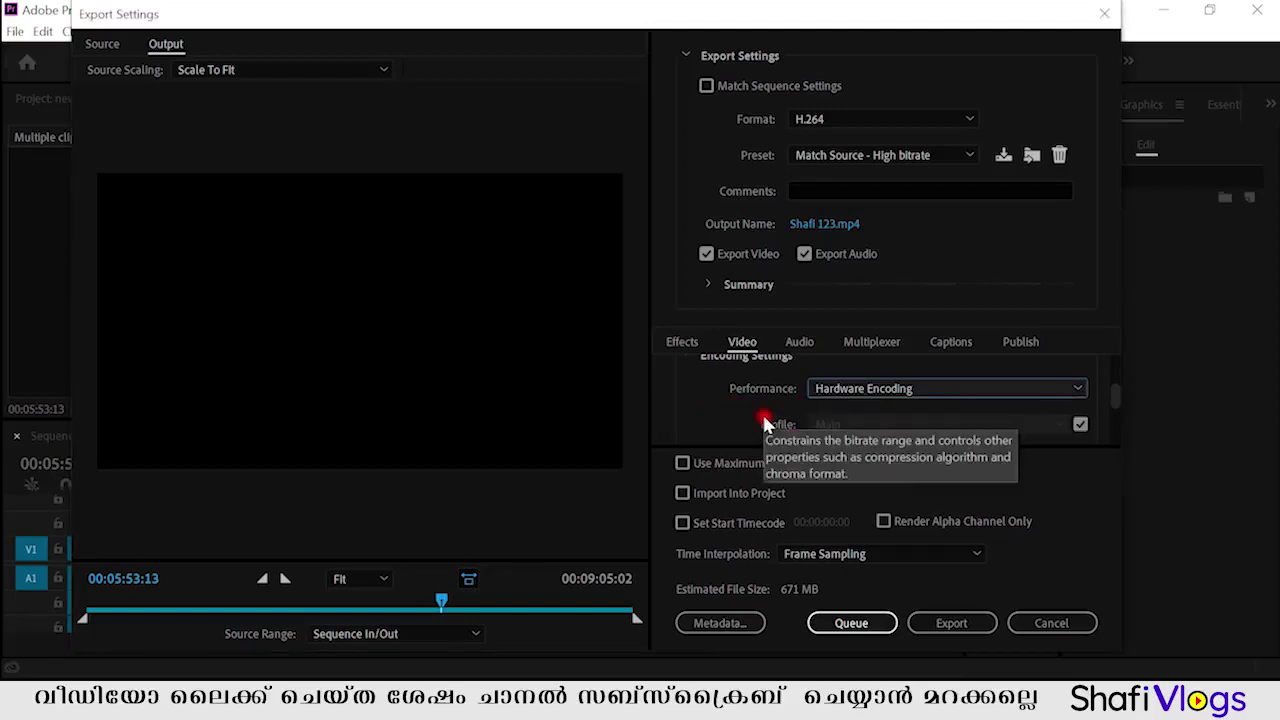
{"action": "left_click_drag", "start_coordinate": [1115, 396], "coordinate": [1119, 409]}
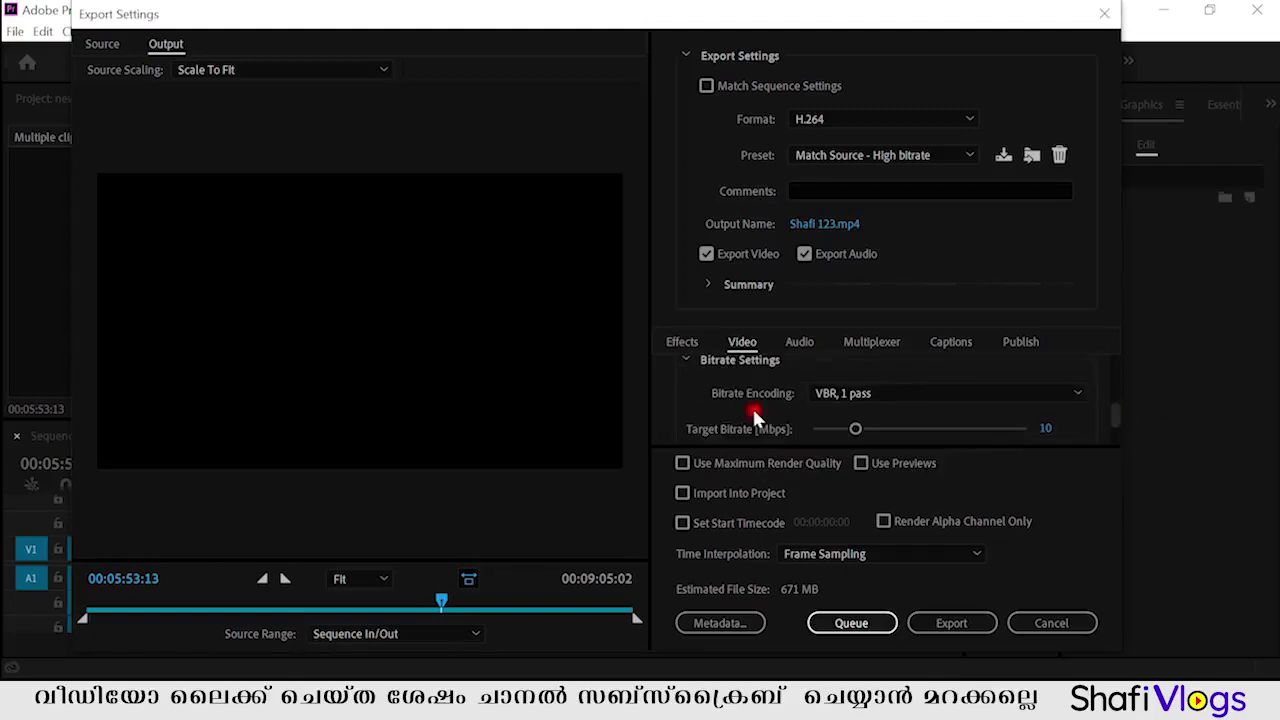
Step: Set Bitrate Encoding to VBR, 2 pass, then to a mode leaving only a 10 Mbps Target Bitrate
{"action": "left_click", "coordinate": [888, 395]}
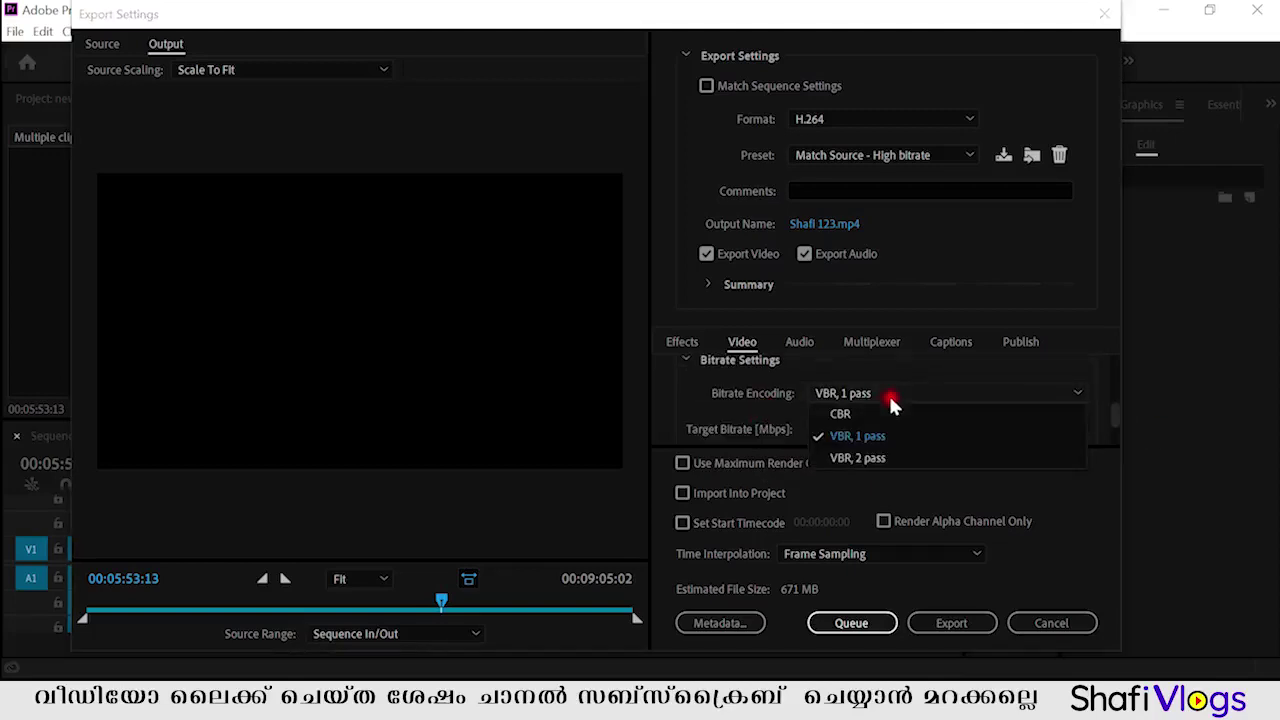
{"action": "left_click", "coordinate": [874, 435]}
{"action": "left_click", "coordinate": [880, 400]}
{"action": "left_click", "coordinate": [862, 457]}
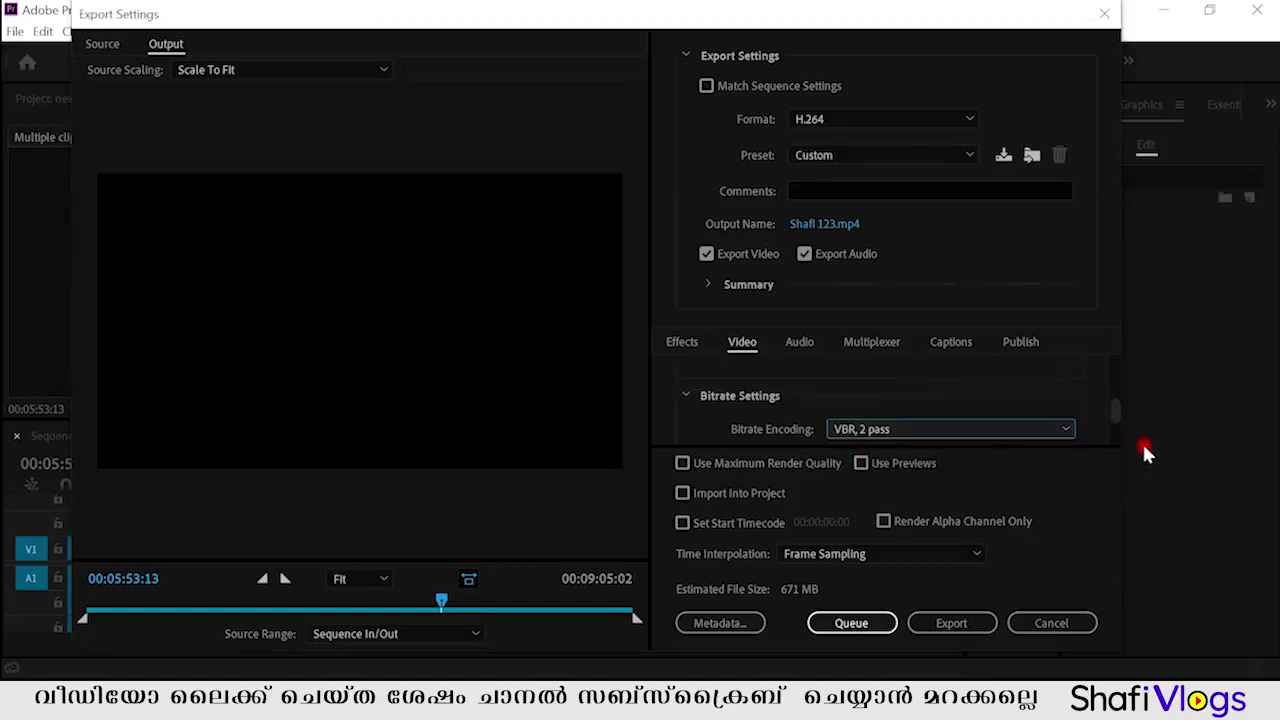
{"action": "scroll", "coordinate": [1111, 411], "scroll_direction": "down", "scroll_amount": 2}
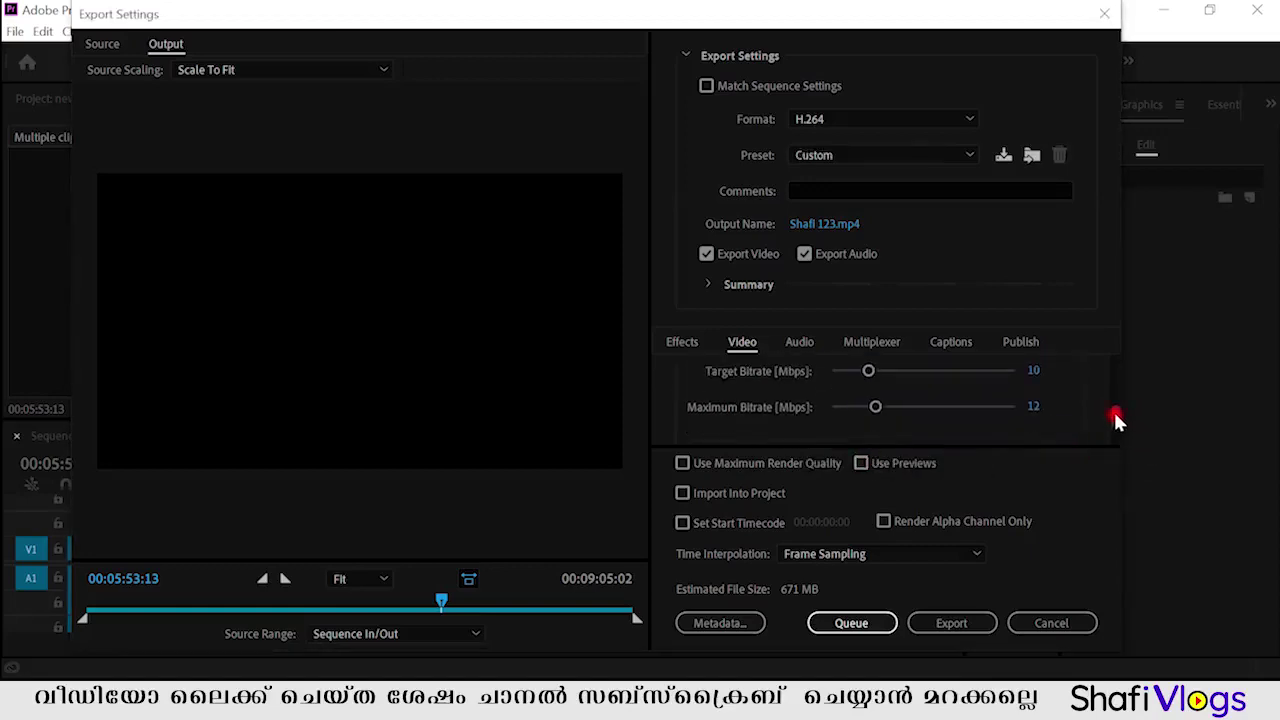
{"action": "scroll", "coordinate": [1113, 409], "scroll_direction": "up", "scroll_amount": 2}
{"action": "scroll", "coordinate": [1116, 409], "scroll_direction": "down", "scroll_amount": 1}
{"action": "left_click", "coordinate": [900, 383]}
{"action": "left_click", "coordinate": [885, 406]}
{"action": "scroll", "coordinate": [1076, 372], "scroll_direction": "down", "scroll_amount": 1}
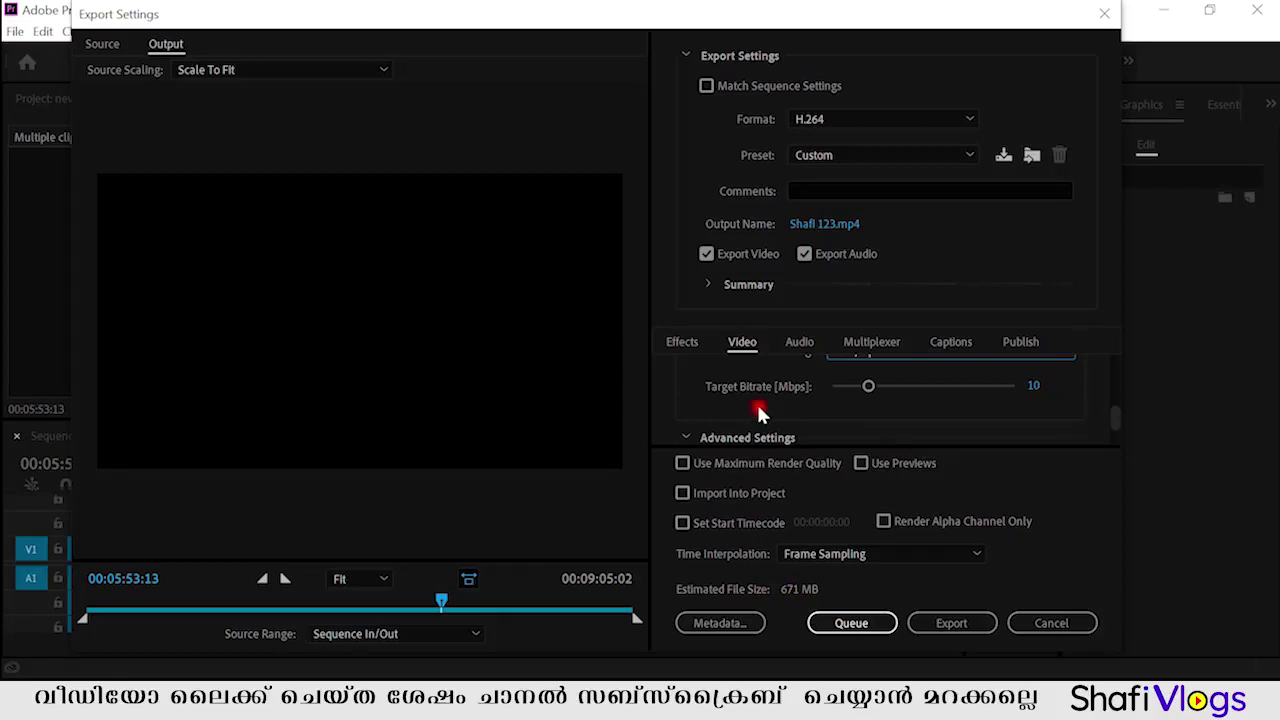
Step: Set the H.264 Target Bitrate to 1 Mbps, then raise it to 3 Mbps
{"action": "left_click", "coordinate": [1045, 386]}
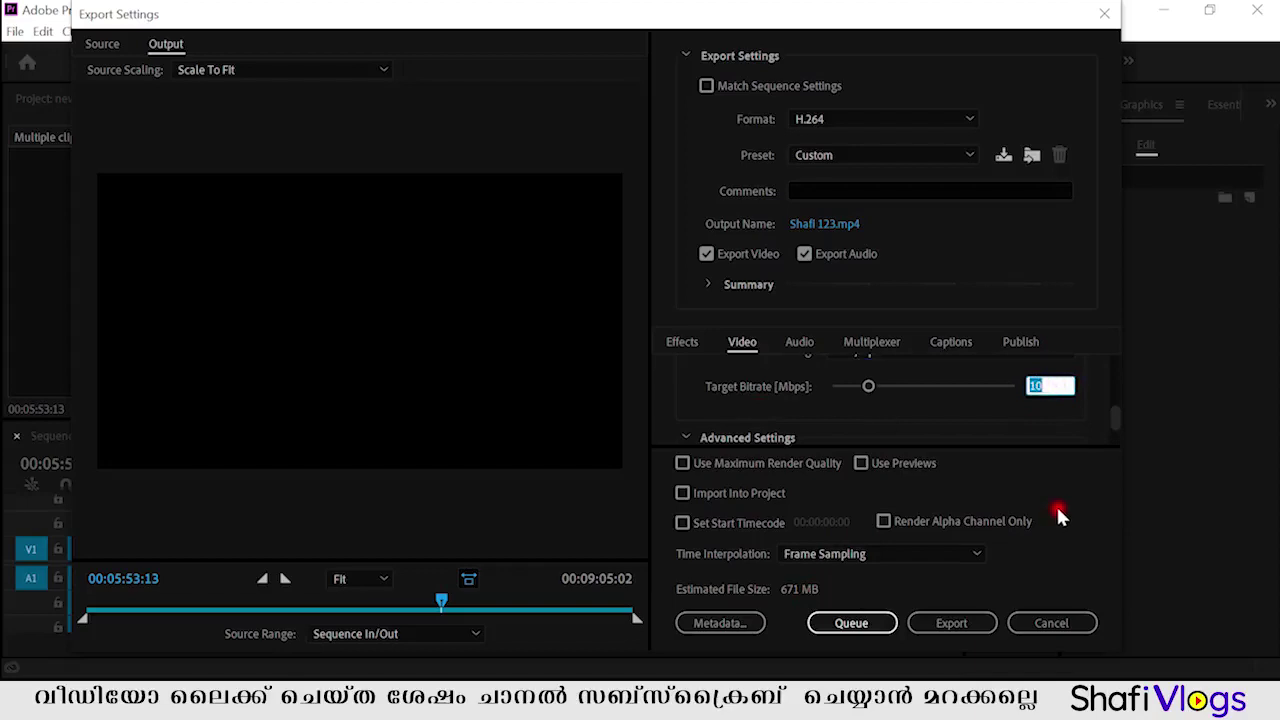
{"action": "type", "text": "1"}
{"action": "key", "text": "Return"}
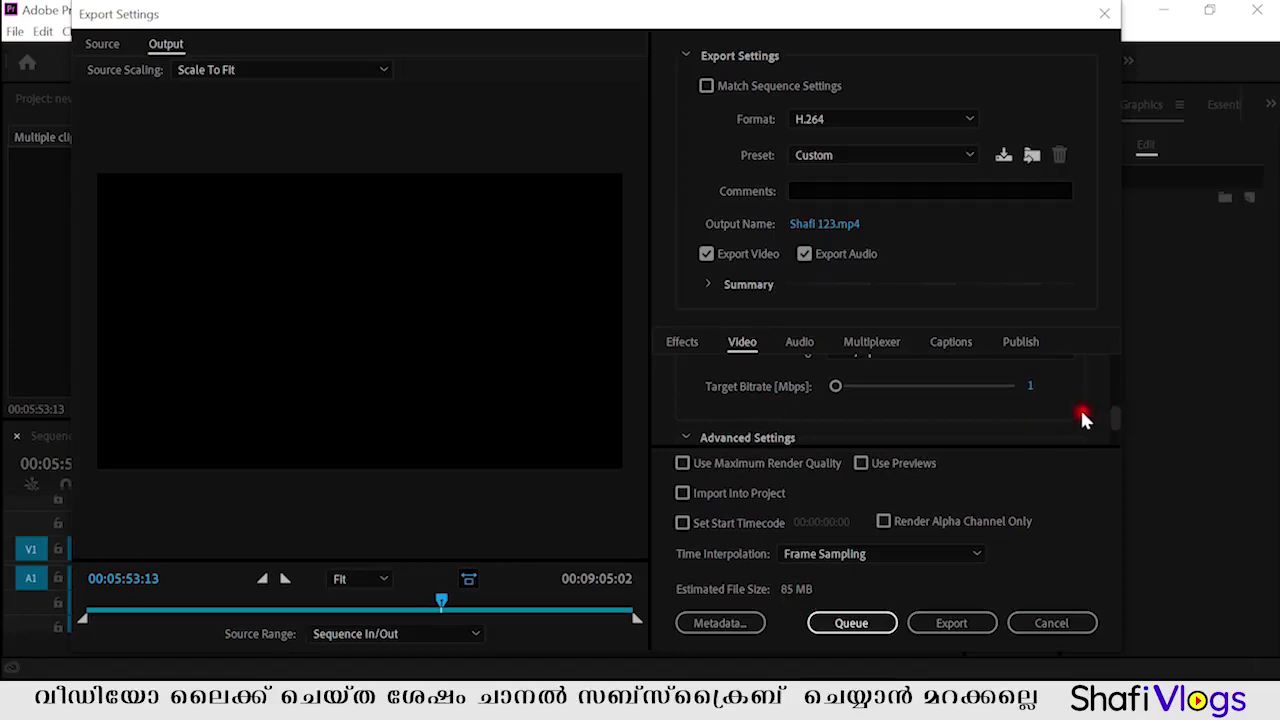
{"action": "left_click", "coordinate": [1032, 386]}
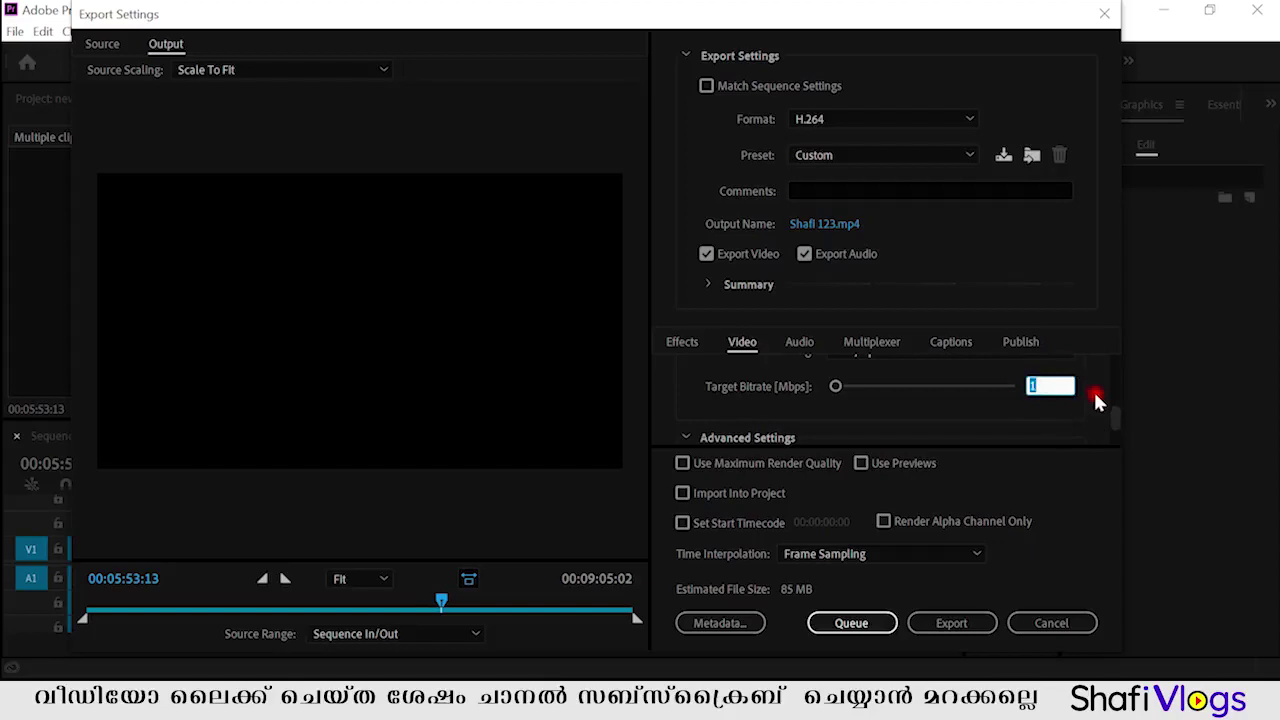
{"action": "left_click", "coordinate": [1072, 409]}
{"action": "left_click", "coordinate": [1033, 386]}
{"action": "type", "text": "3"}
{"action": "left_click", "coordinate": [1053, 443]}
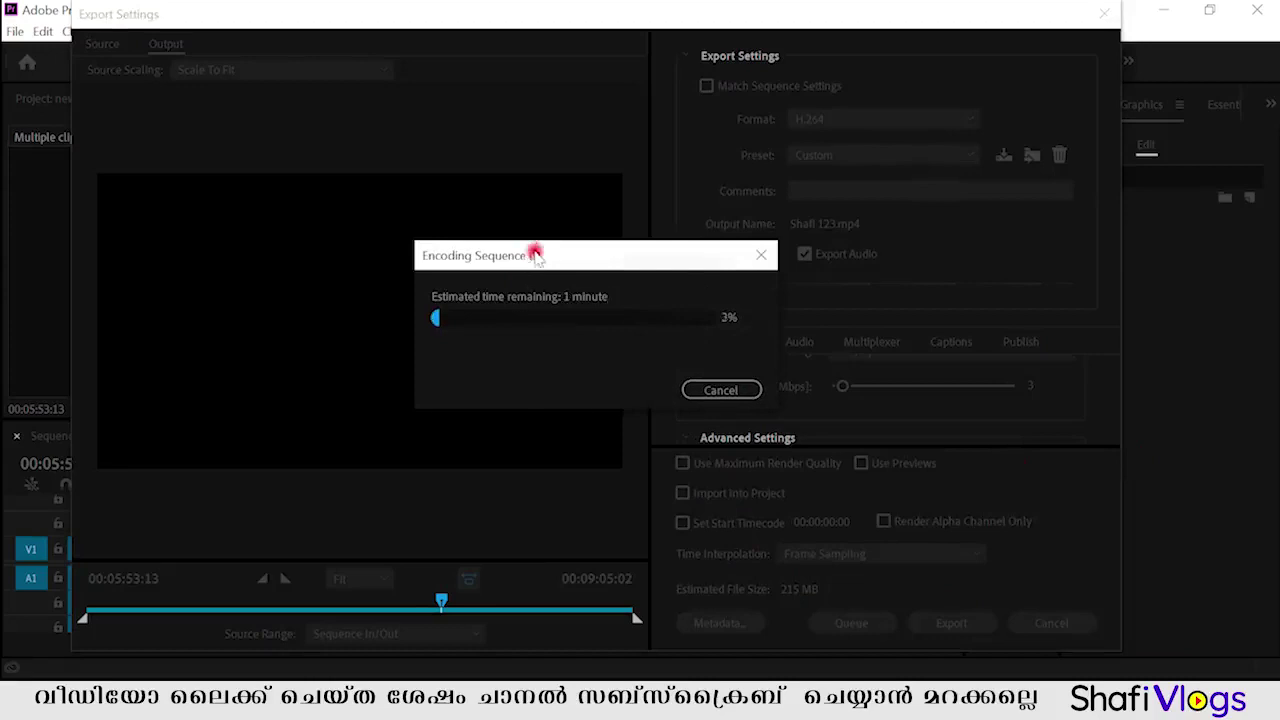
Step: Move the Encoding Sequence progress window aside while Shafi 123.mp4 encodes
{"action": "left_click_drag", "start_coordinate": [537, 257], "coordinate": [557, 279]}
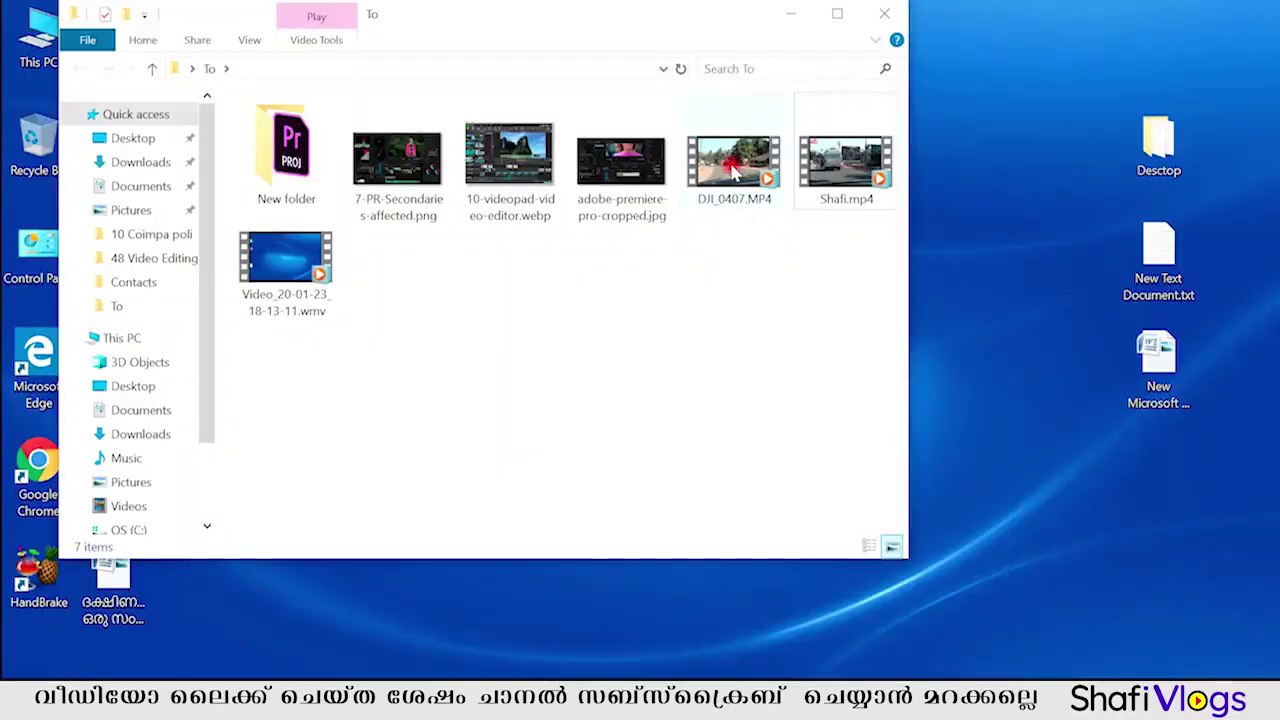
Step: Play the original DJI_0407.MP4 clip, skipping ahead through it, then close the player
{"action": "double_click", "coordinate": [733, 172]}
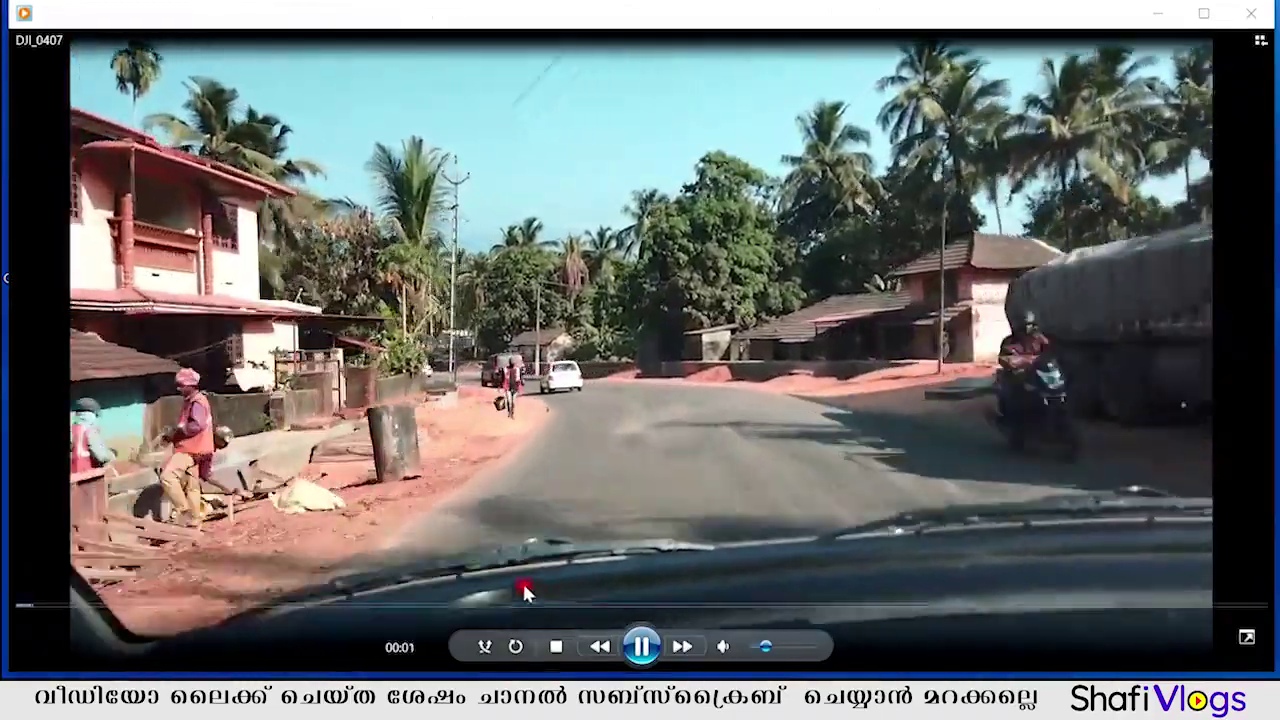
{"action": "left_click", "coordinate": [508, 606]}
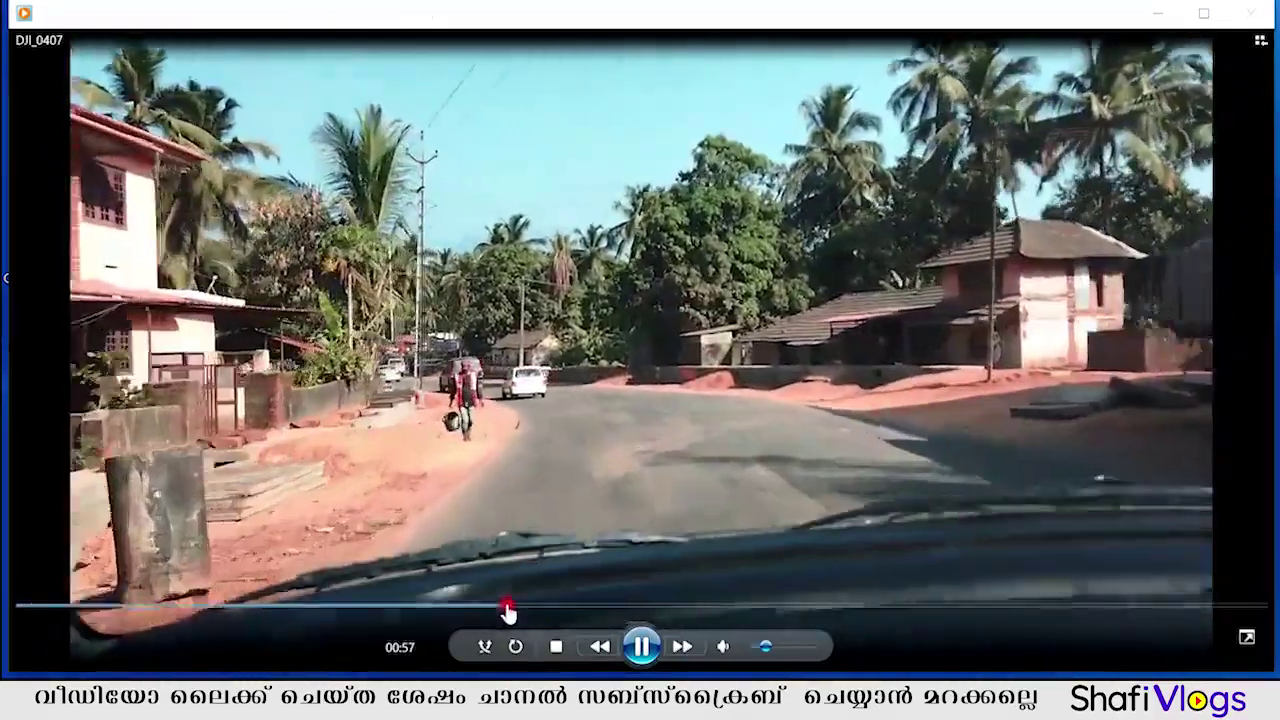
{"action": "left_click", "coordinate": [692, 607]}
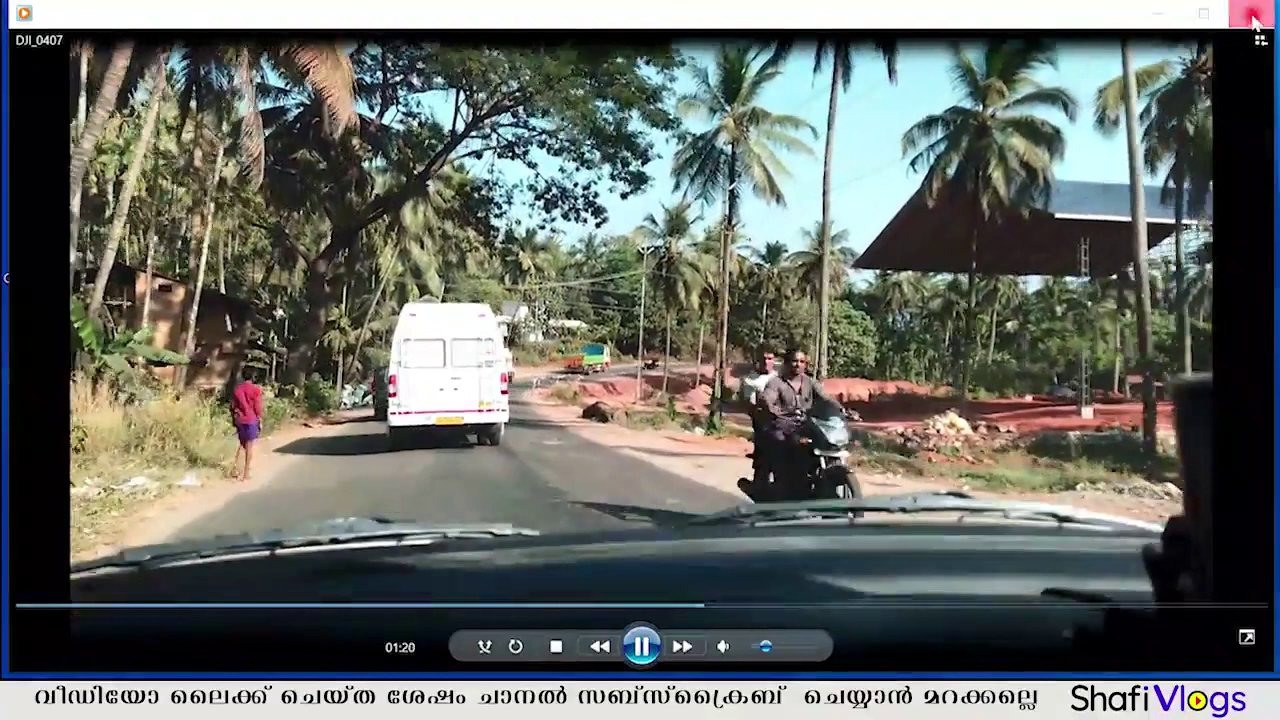
{"action": "left_click", "coordinate": [1253, 18]}
Step: Play the exported Shafi.mp4 full screen to check the red Shafi title
{"action": "left_click", "coordinate": [864, 186]}
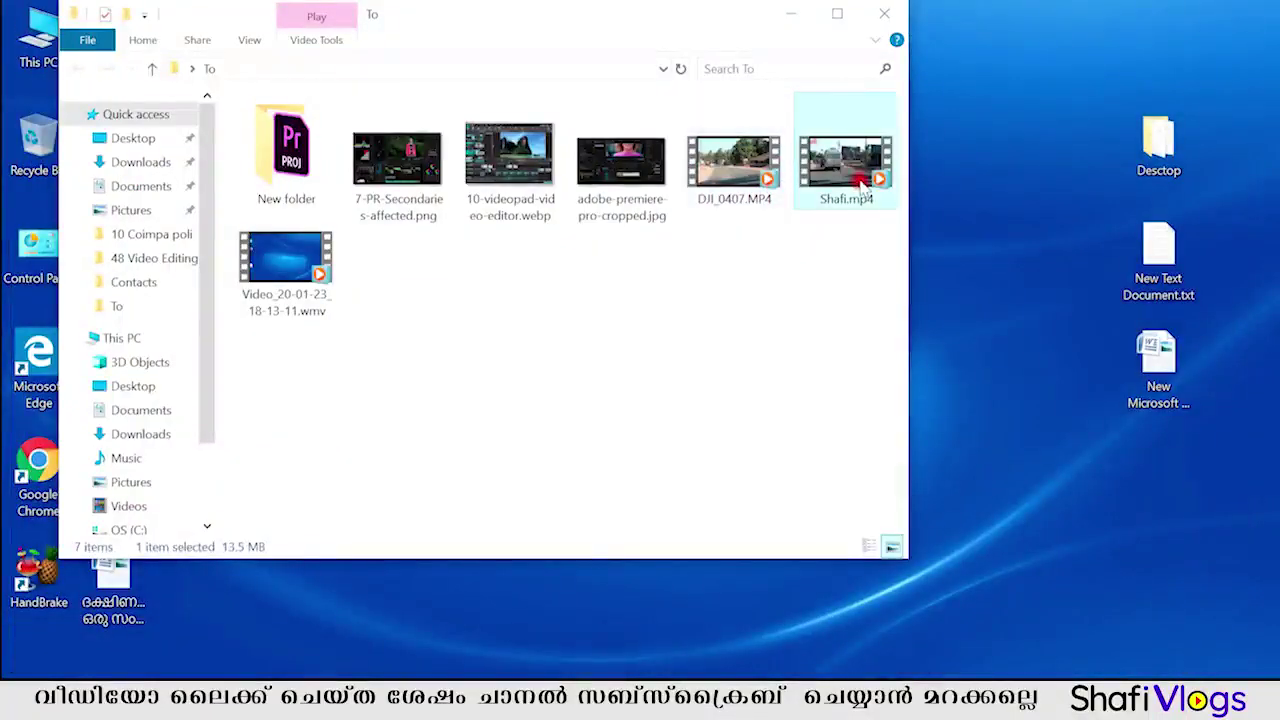
{"action": "double_click", "coordinate": [848, 165]}
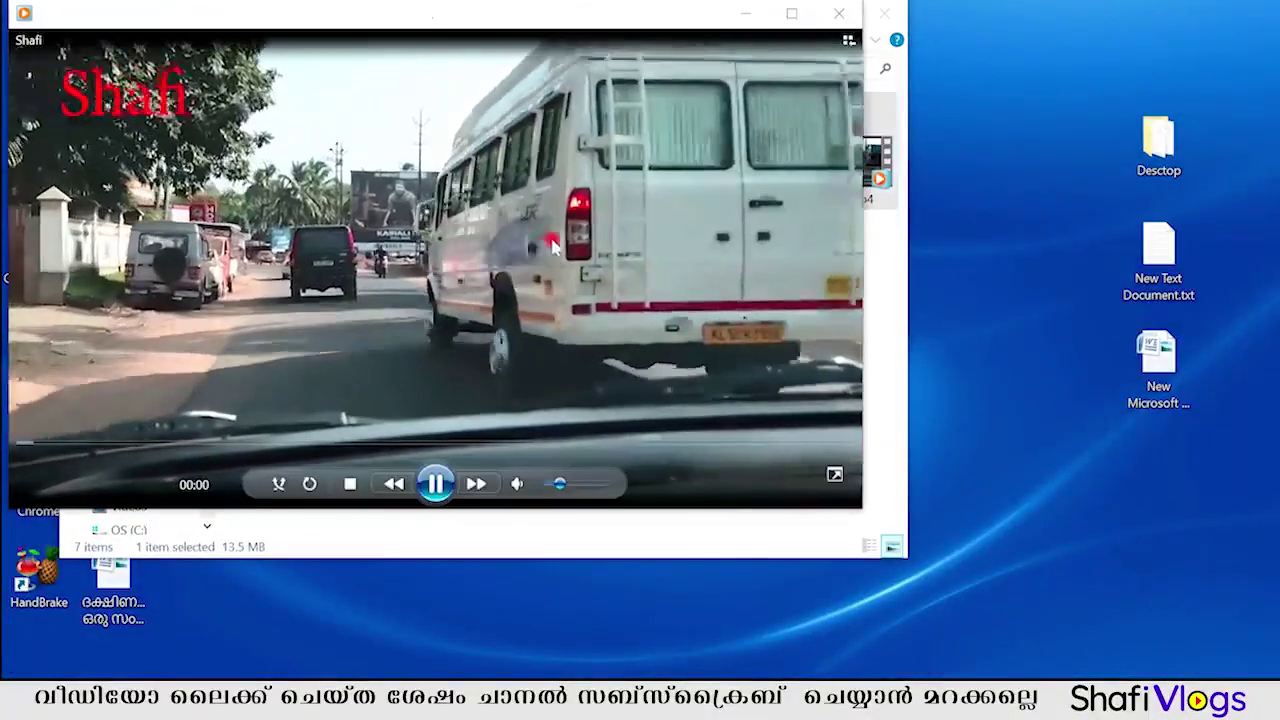
{"action": "double_click", "coordinate": [553, 242]}
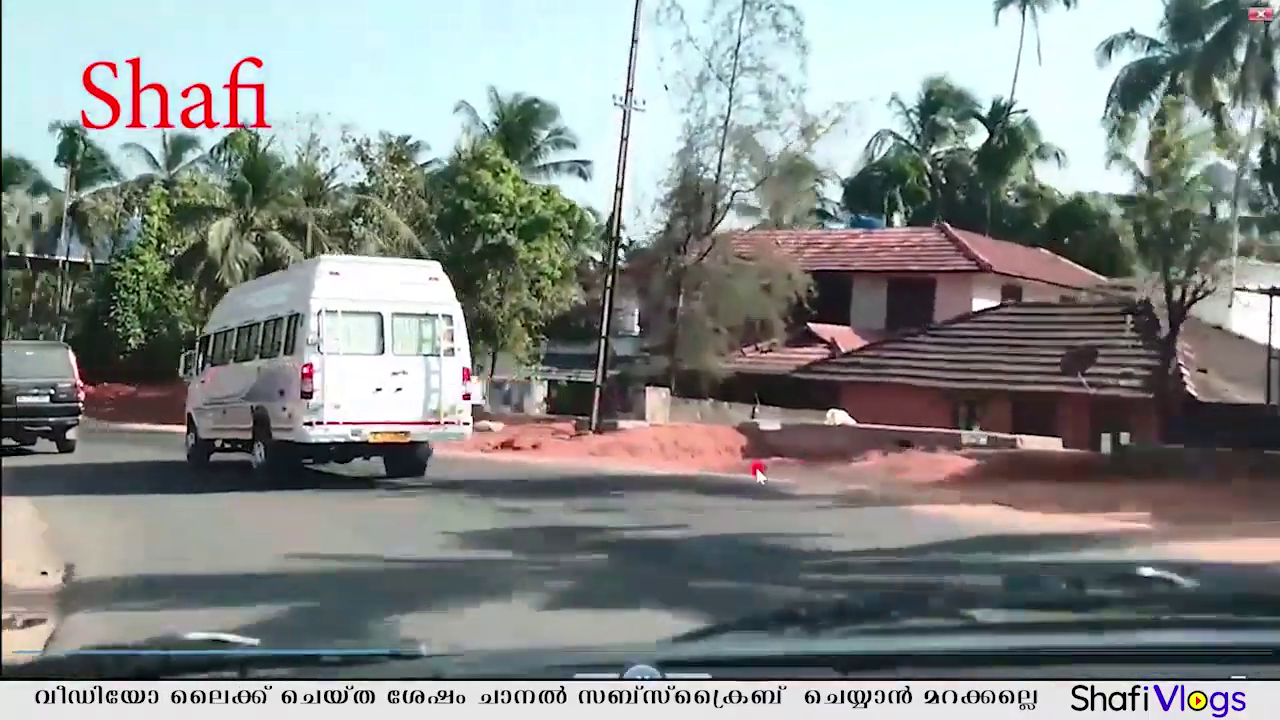
{"action": "mouse_move", "coordinate": [603, 432]}
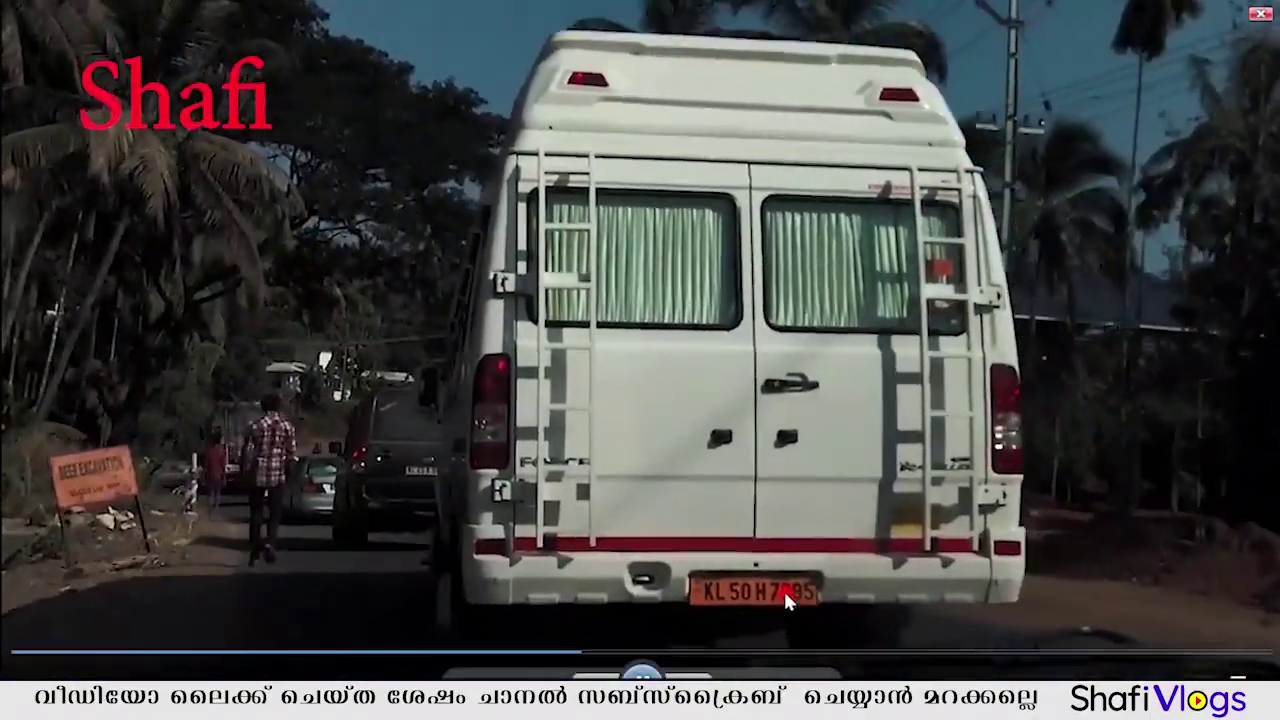
{"action": "mouse_move", "coordinate": [118, 490]}
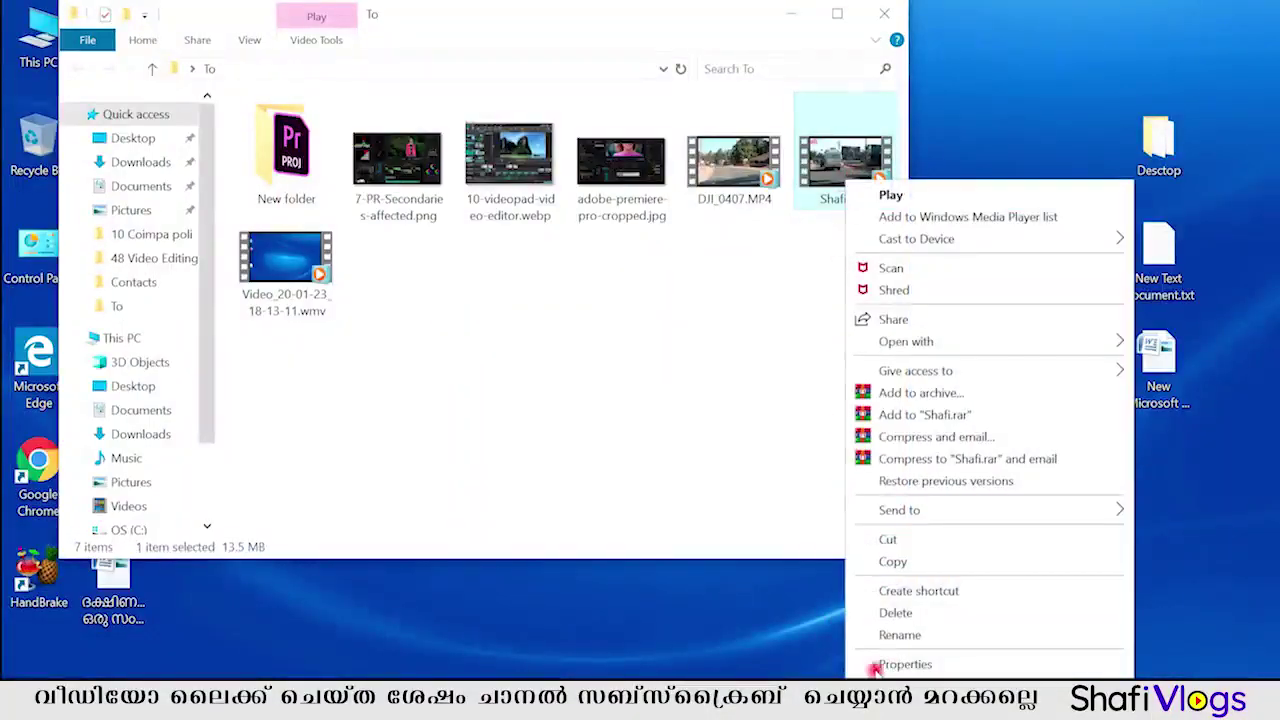
{"action": "left_click", "coordinate": [858, 665]}
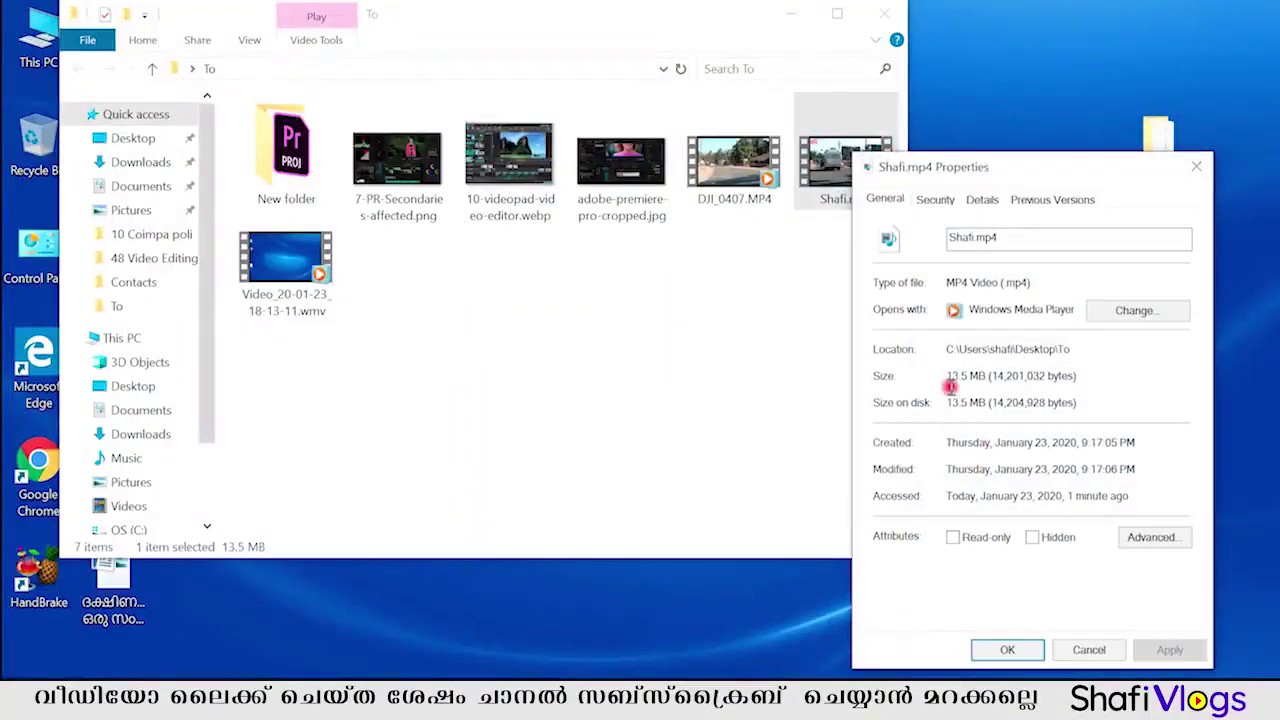
{"action": "left_click_drag", "start_coordinate": [948, 380], "coordinate": [962, 378]}
{"action": "left_click_drag", "start_coordinate": [1107, 167], "coordinate": [541, 90]}
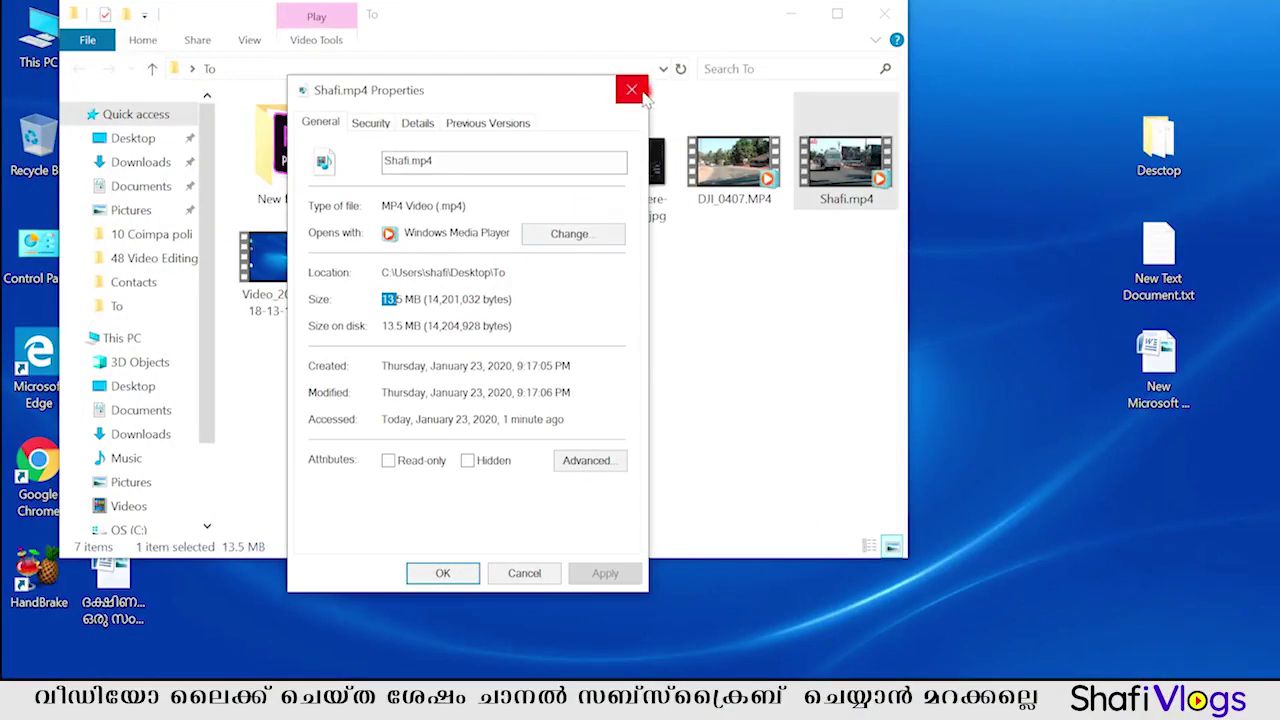
{"action": "left_click", "coordinate": [828, 402]}
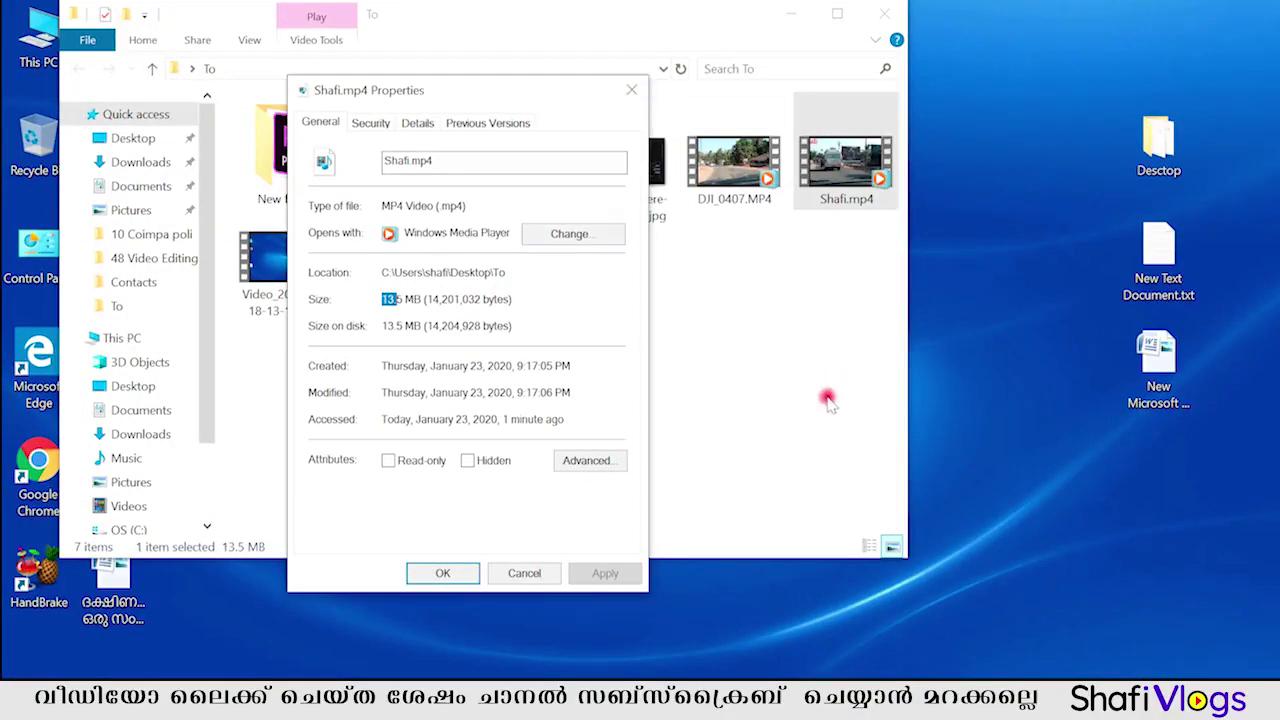
{"action": "left_click", "coordinate": [631, 90]}
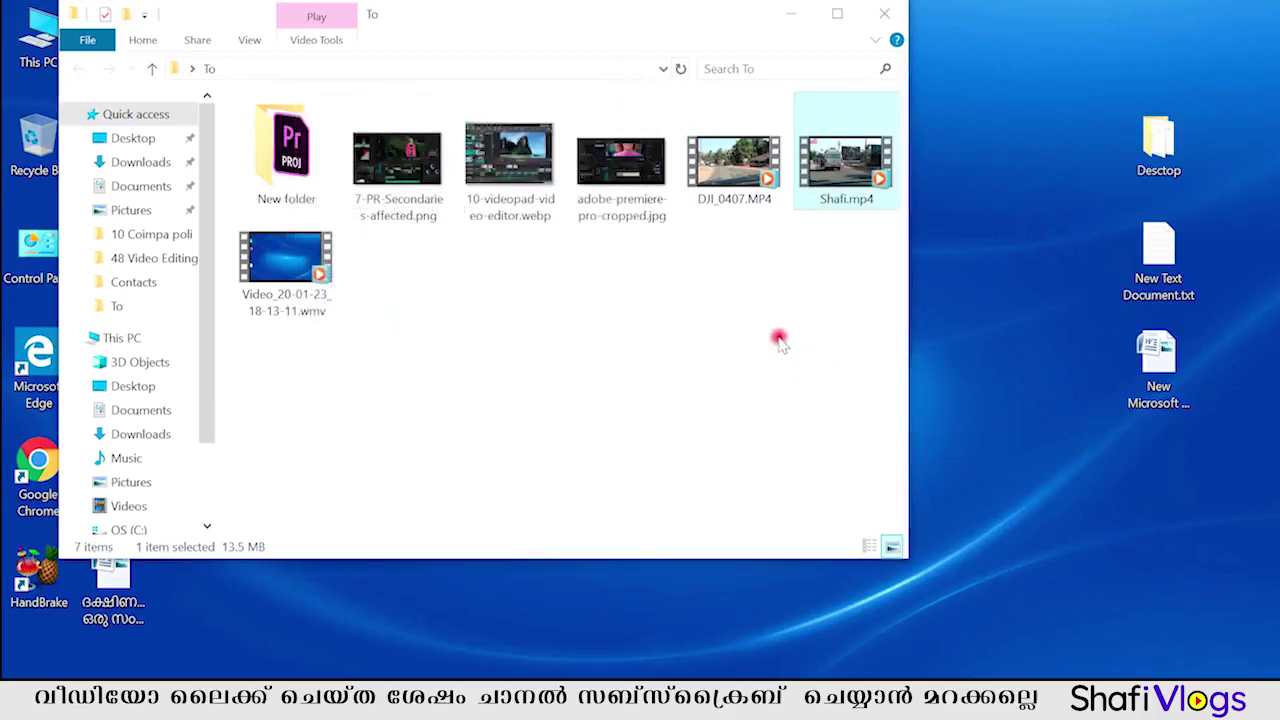
{"action": "right_click", "coordinate": [845, 176]}
{"action": "left_click", "coordinate": [890, 658]}
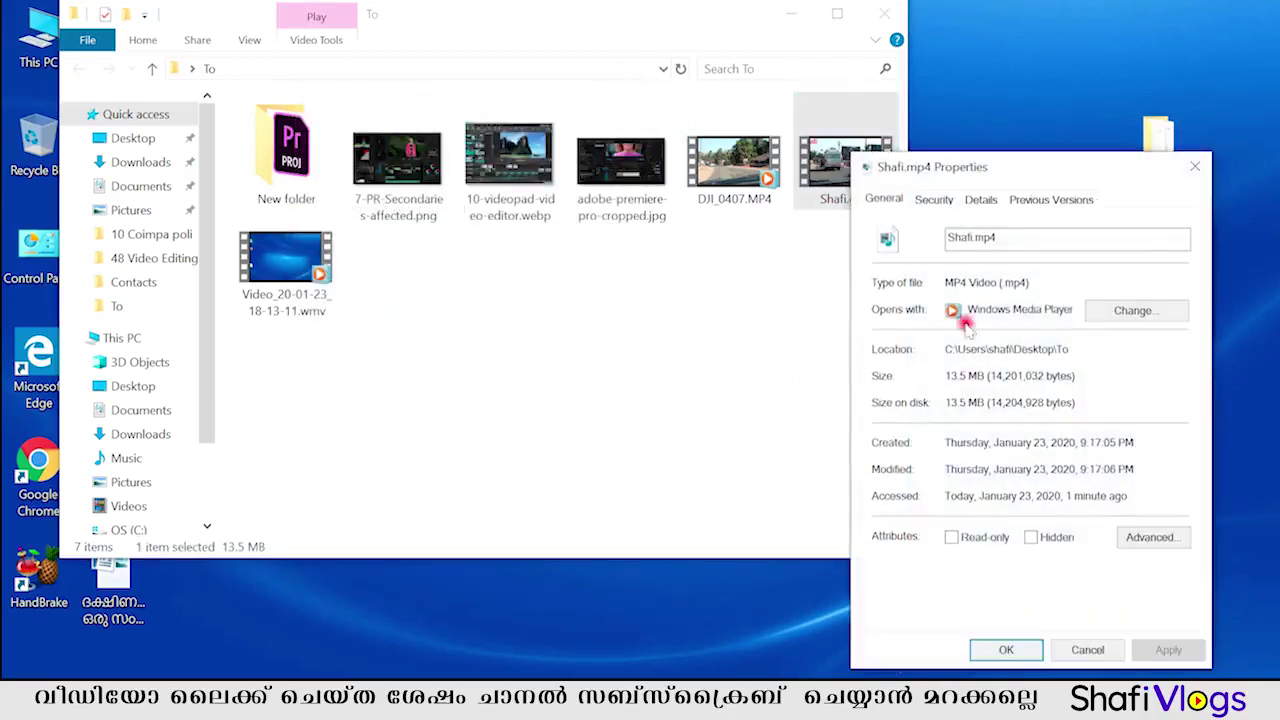
{"action": "left_click", "coordinate": [1196, 172]}
{"action": "left_click", "coordinate": [777, 312]}
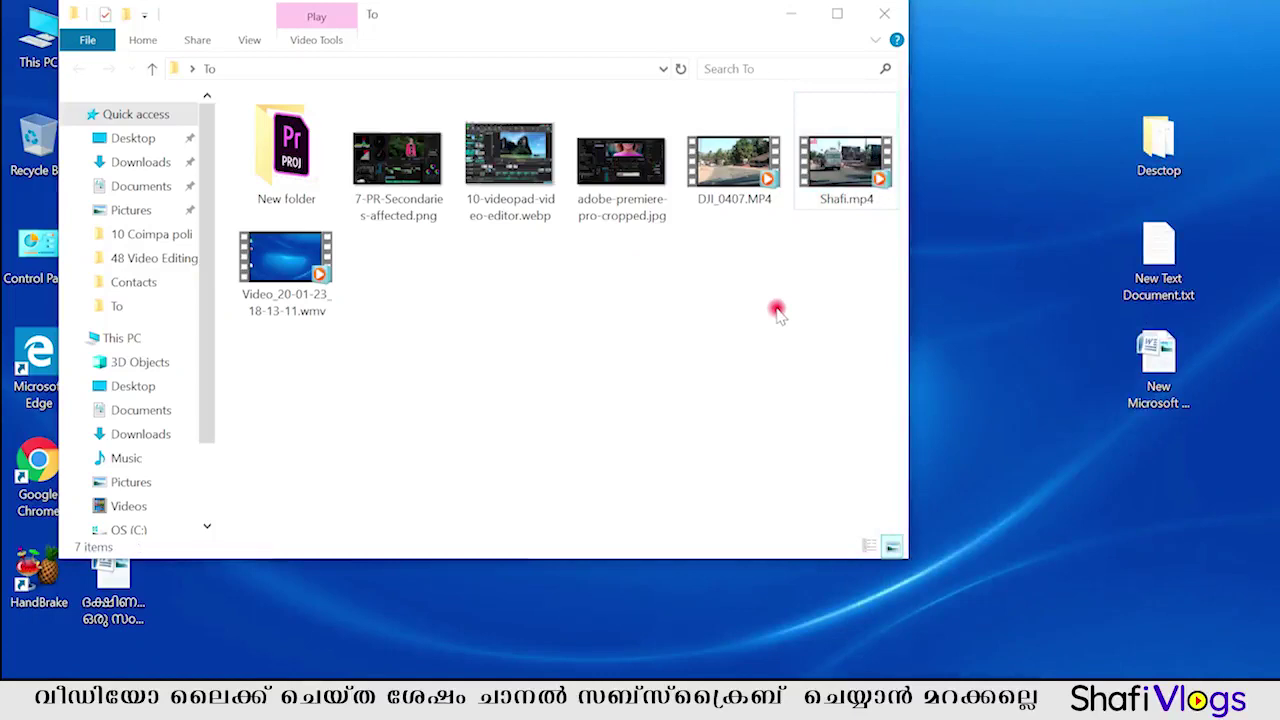
Step: Play Shafi.mp4 in Windows Media Player and jump through it to later scenes
{"action": "right_click", "coordinate": [828, 185]}
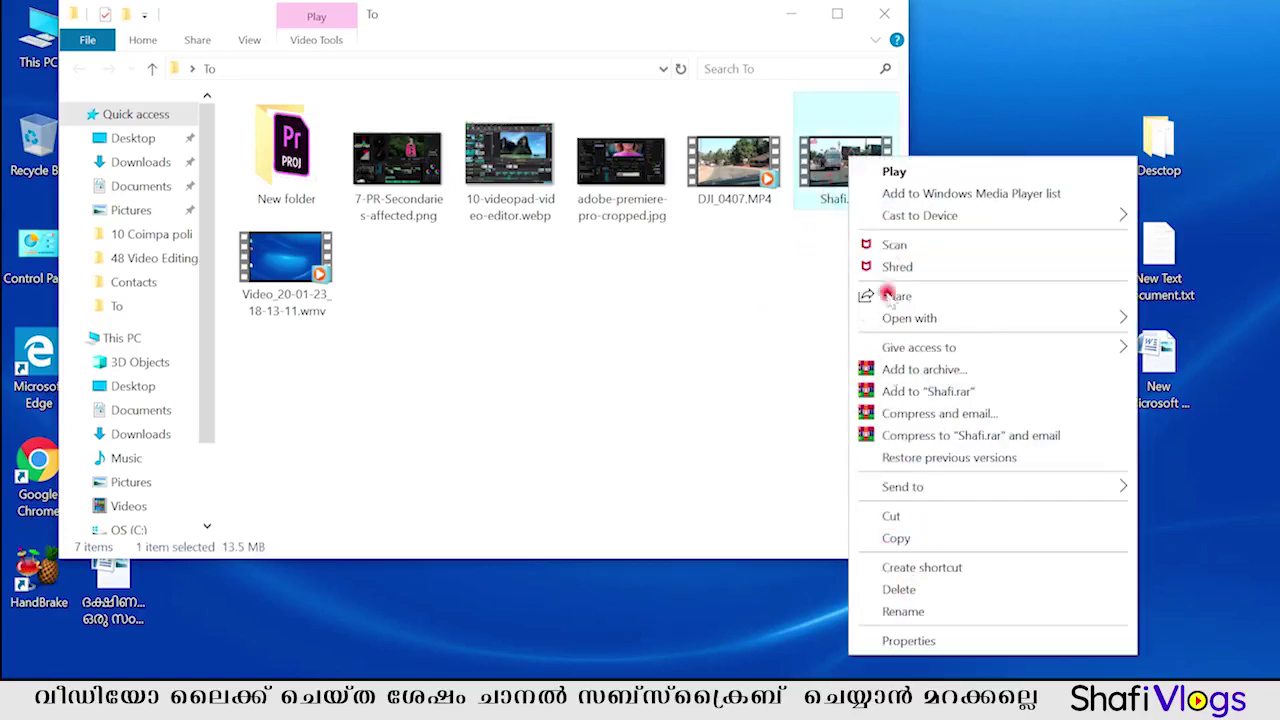
{"action": "left_click", "coordinate": [893, 174]}
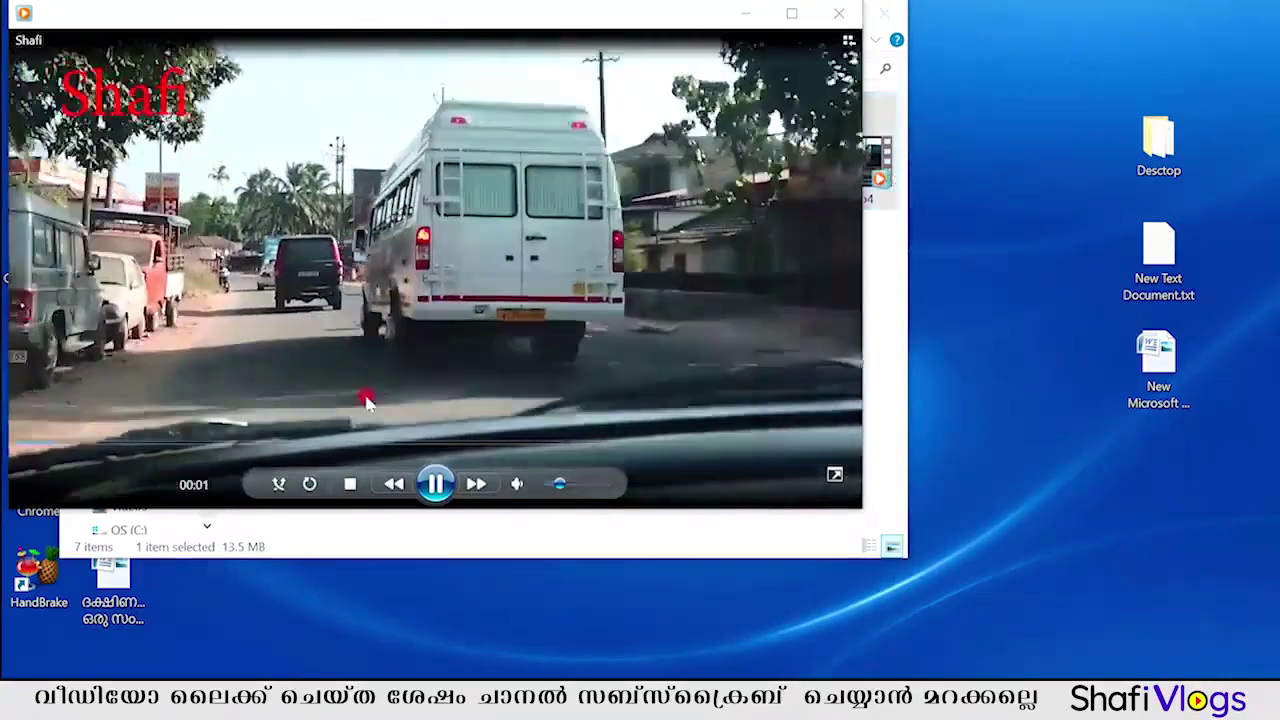
{"action": "left_click", "coordinate": [155, 447]}
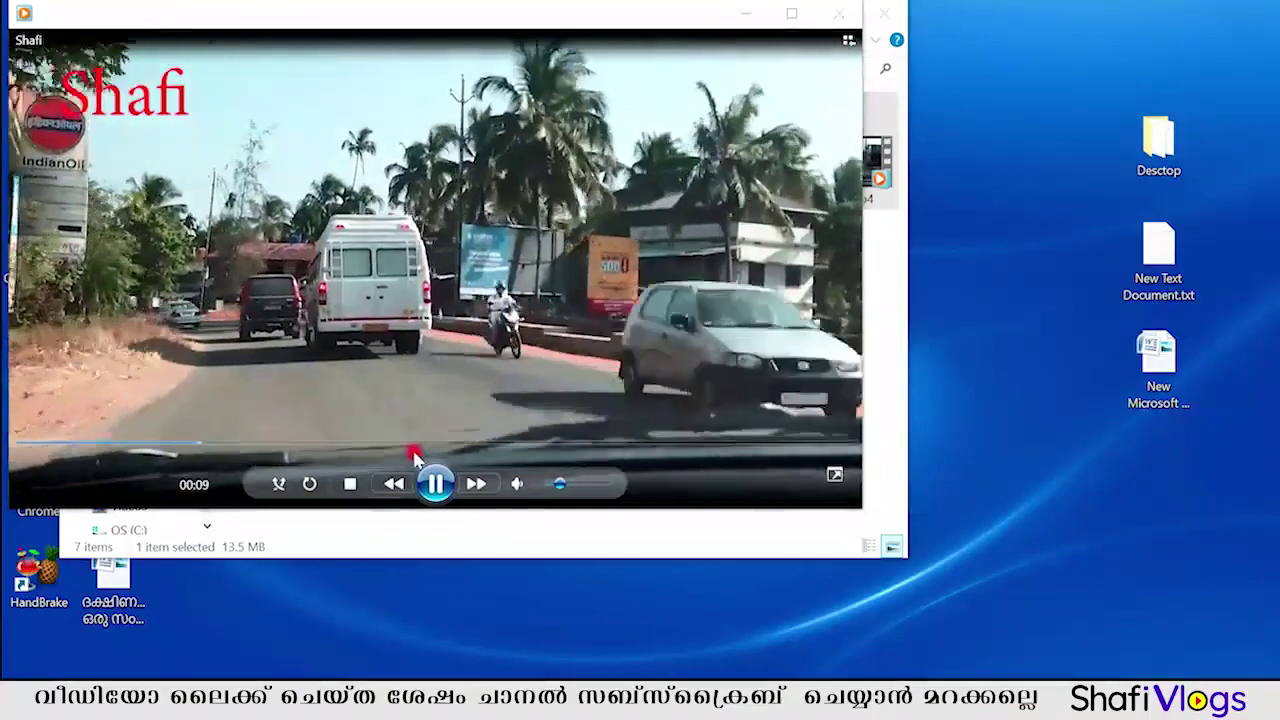
{"action": "left_click", "coordinate": [441, 447]}
{"action": "left_click", "coordinate": [650, 447]}
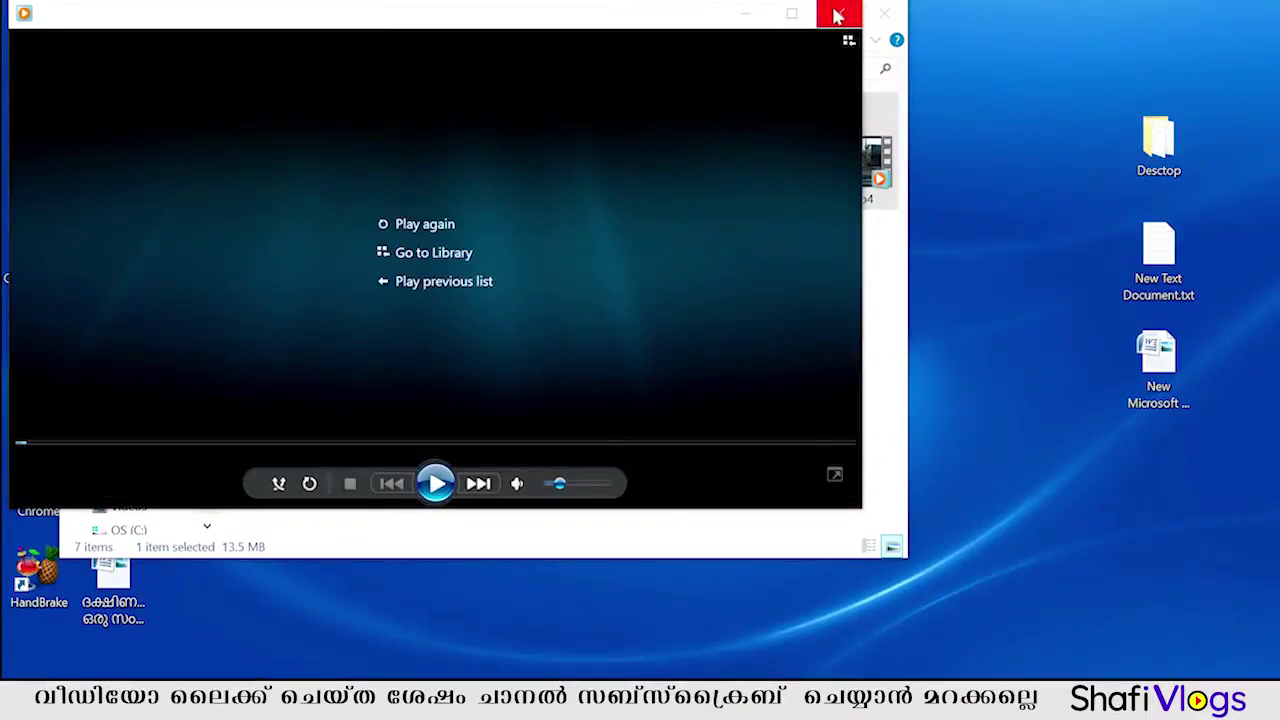
Step: Close Windows Media Player and the To folder window, returning to Premiere Pro
{"action": "left_click", "coordinate": [838, 13]}
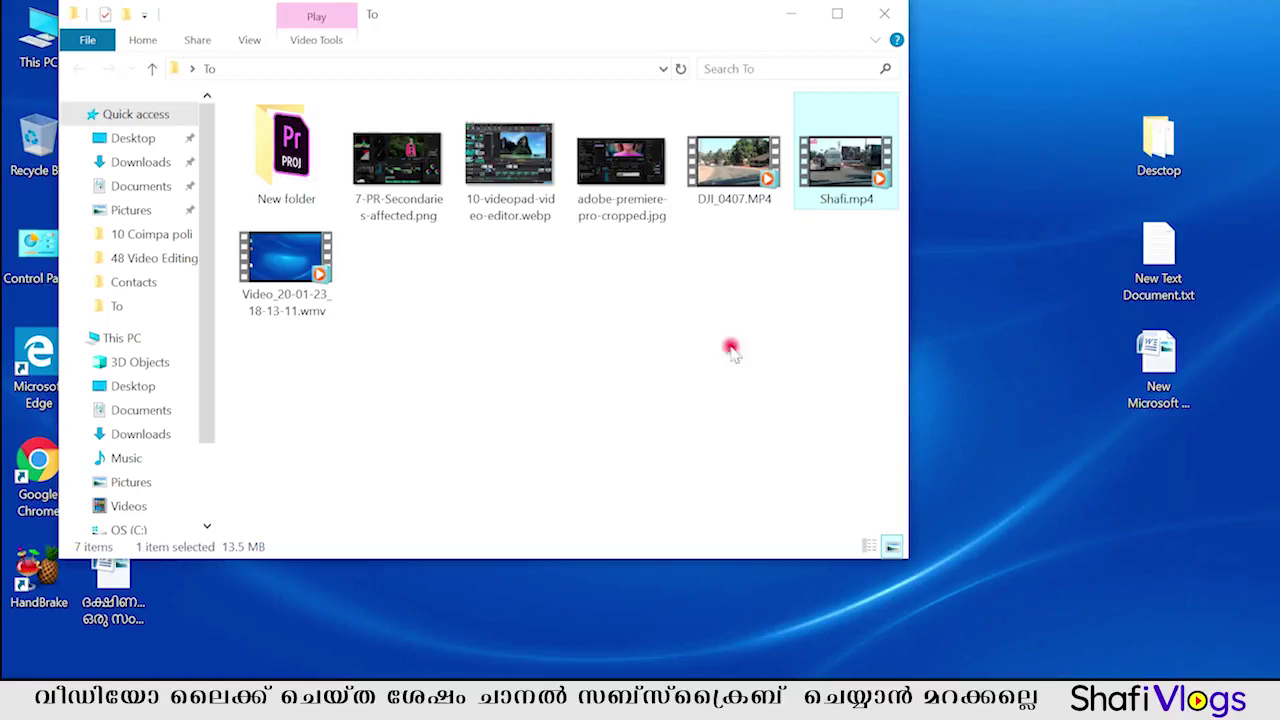
{"action": "left_click", "coordinate": [767, 338]}
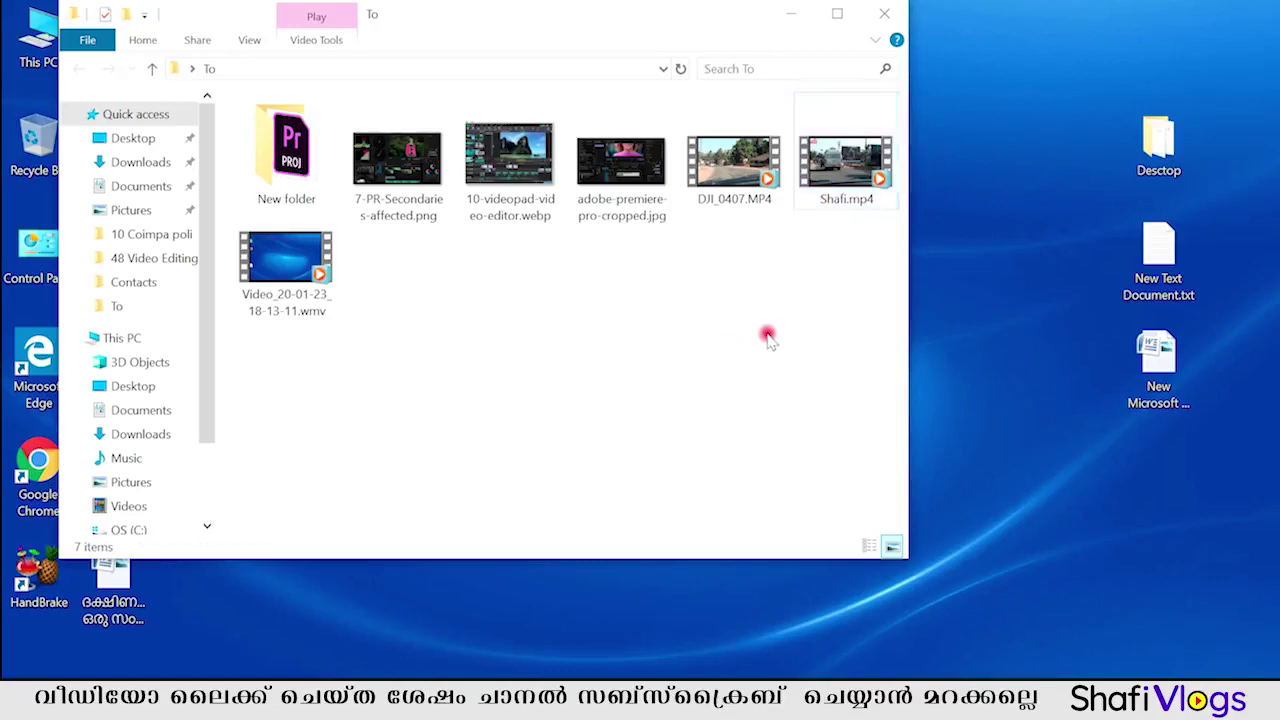
{"action": "left_click", "coordinate": [884, 14]}
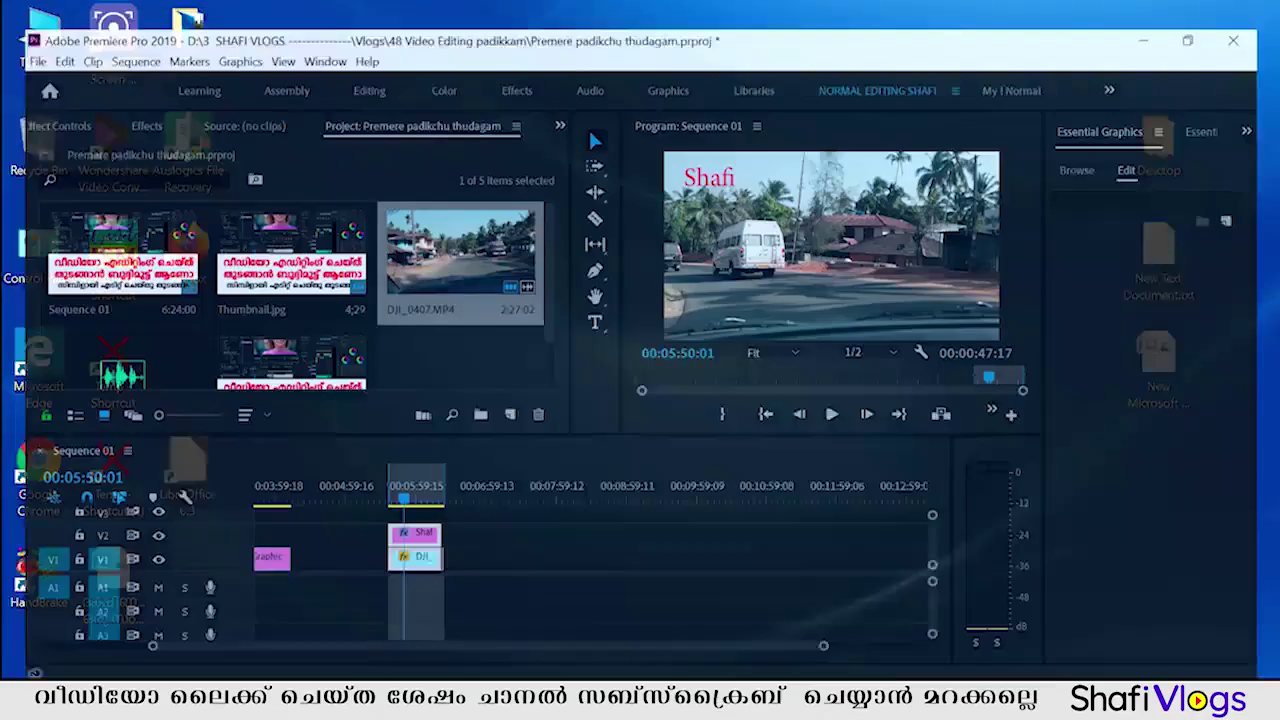